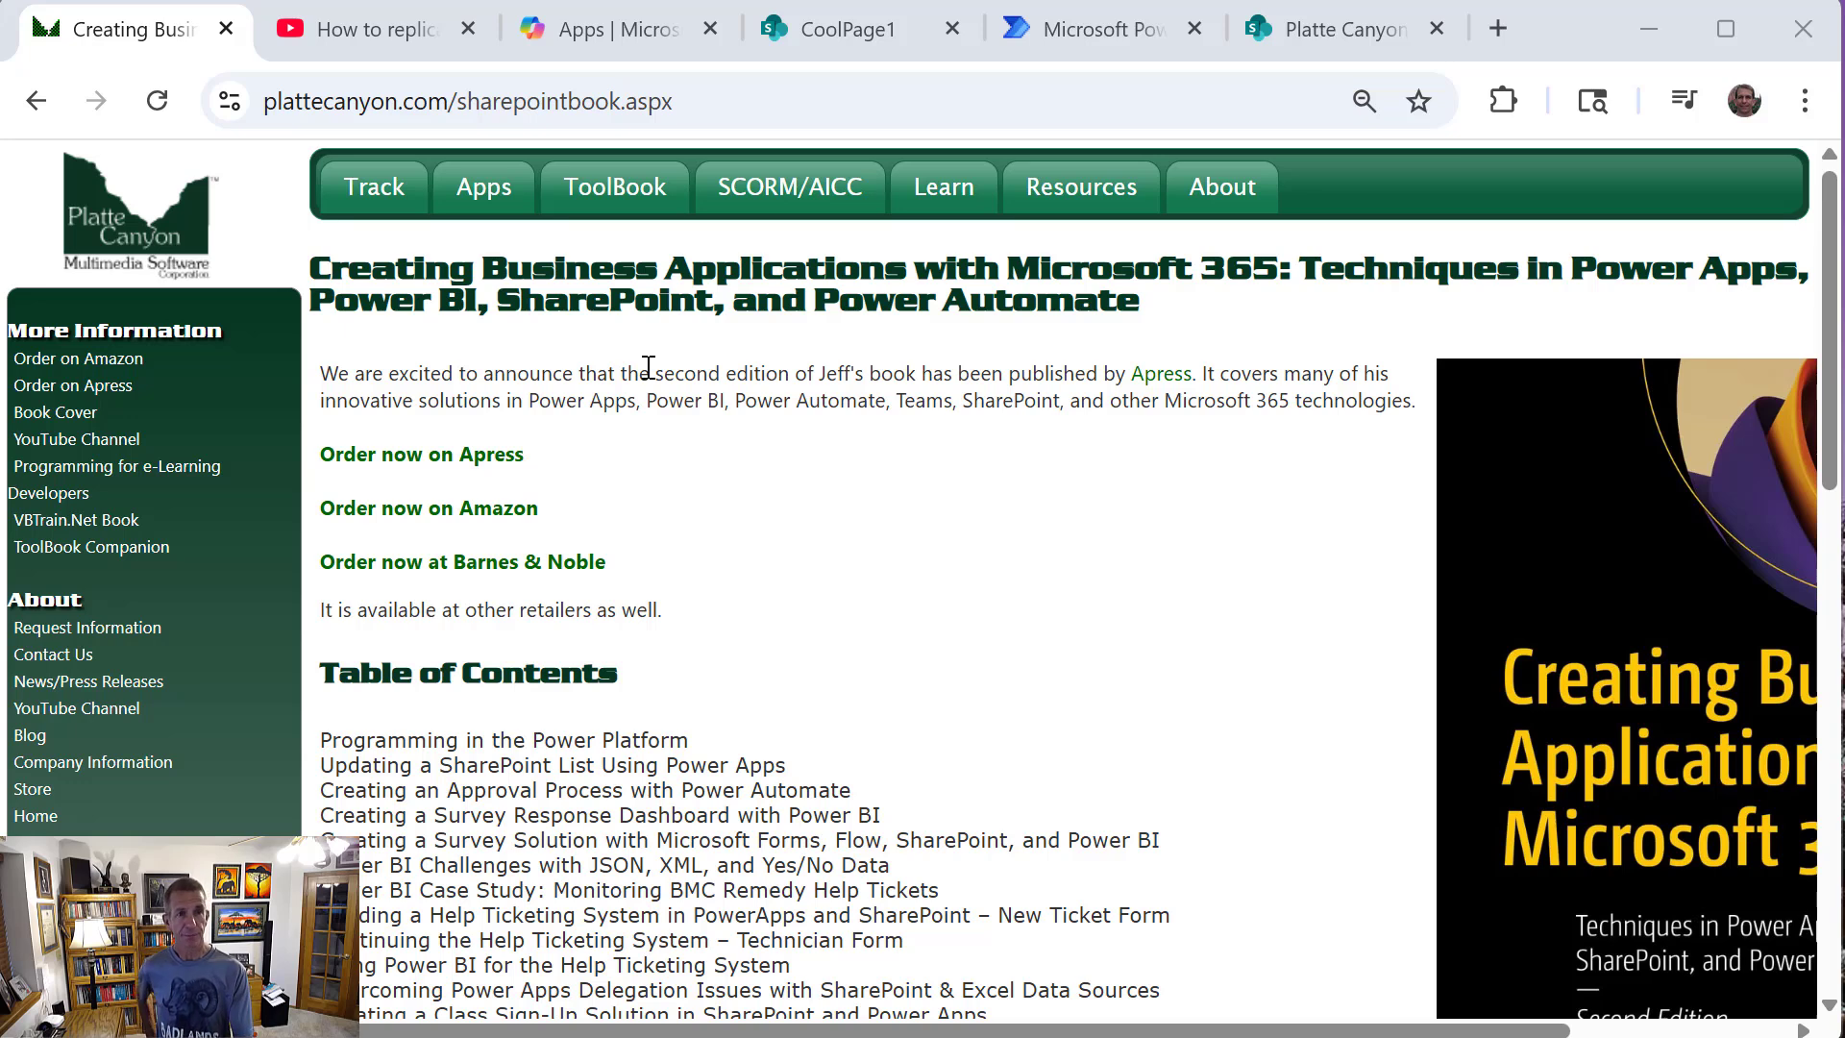
Look at the YouTube video on replicating SharePoint pages, and look over the CoolPage1 SharePoint page's content
click(308, 44)
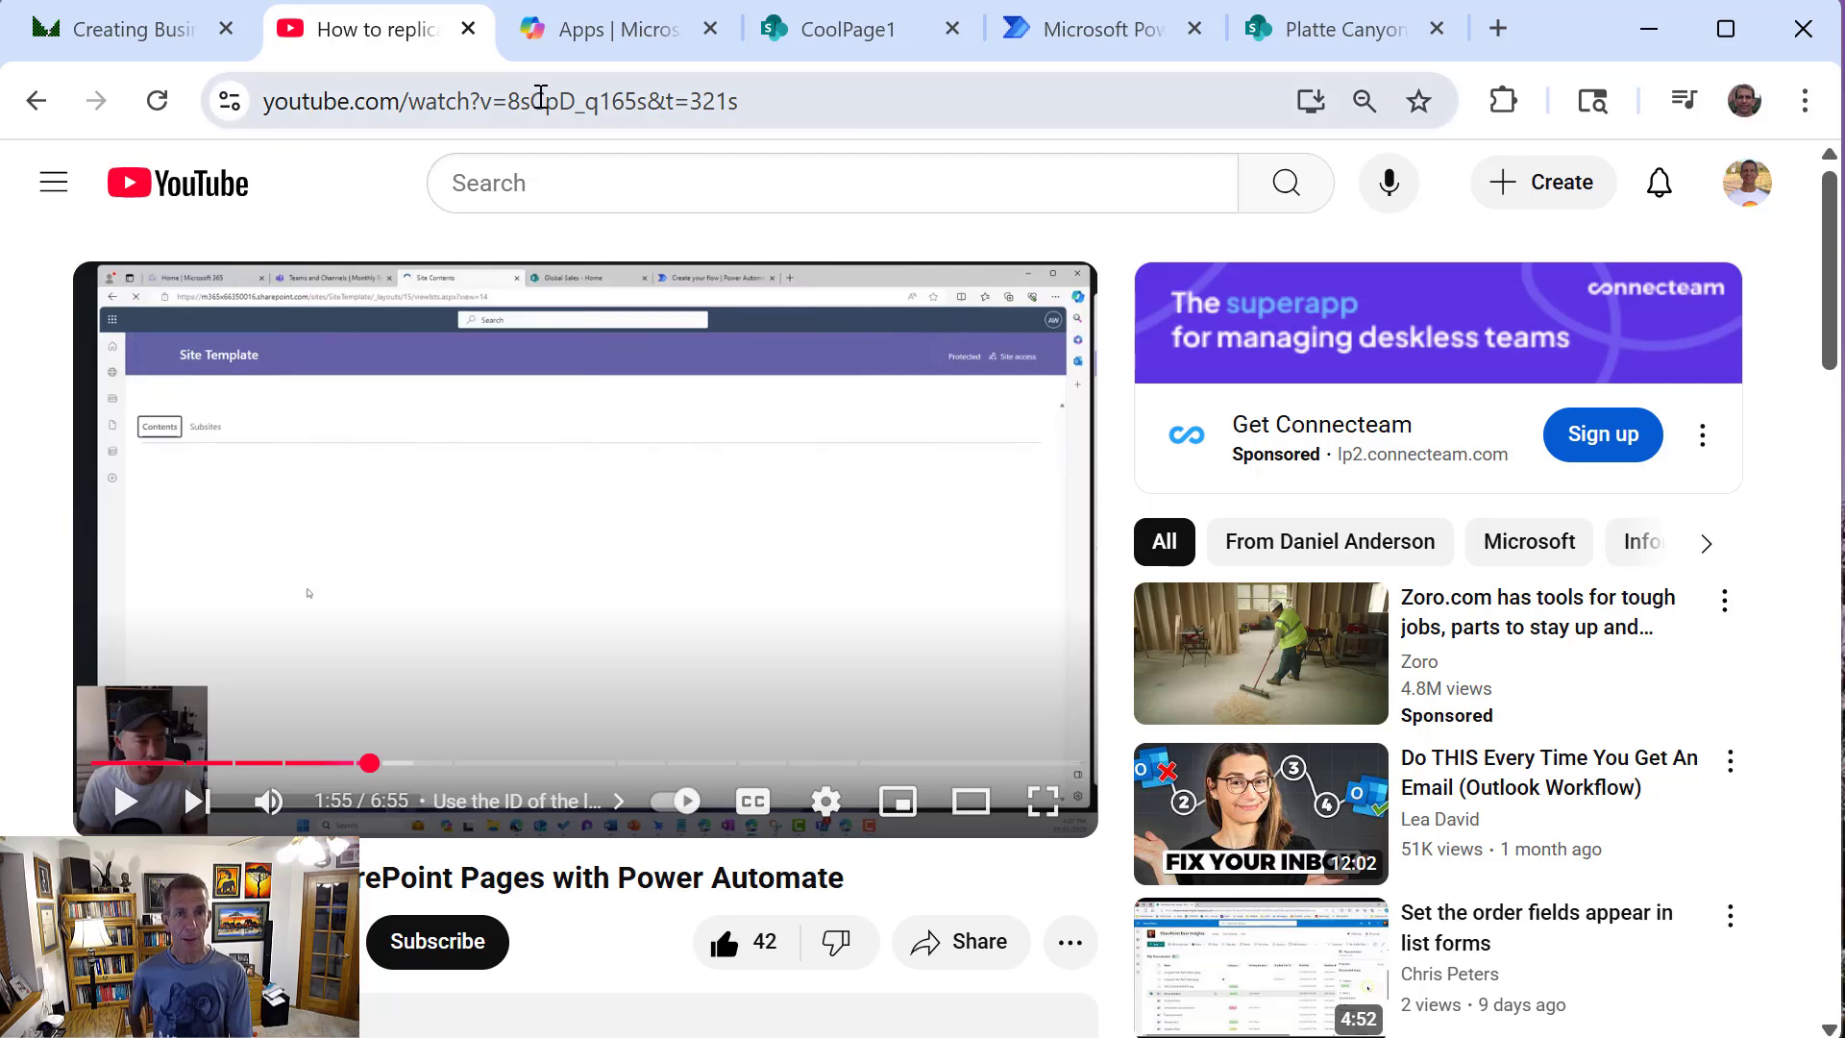
click(817, 46)
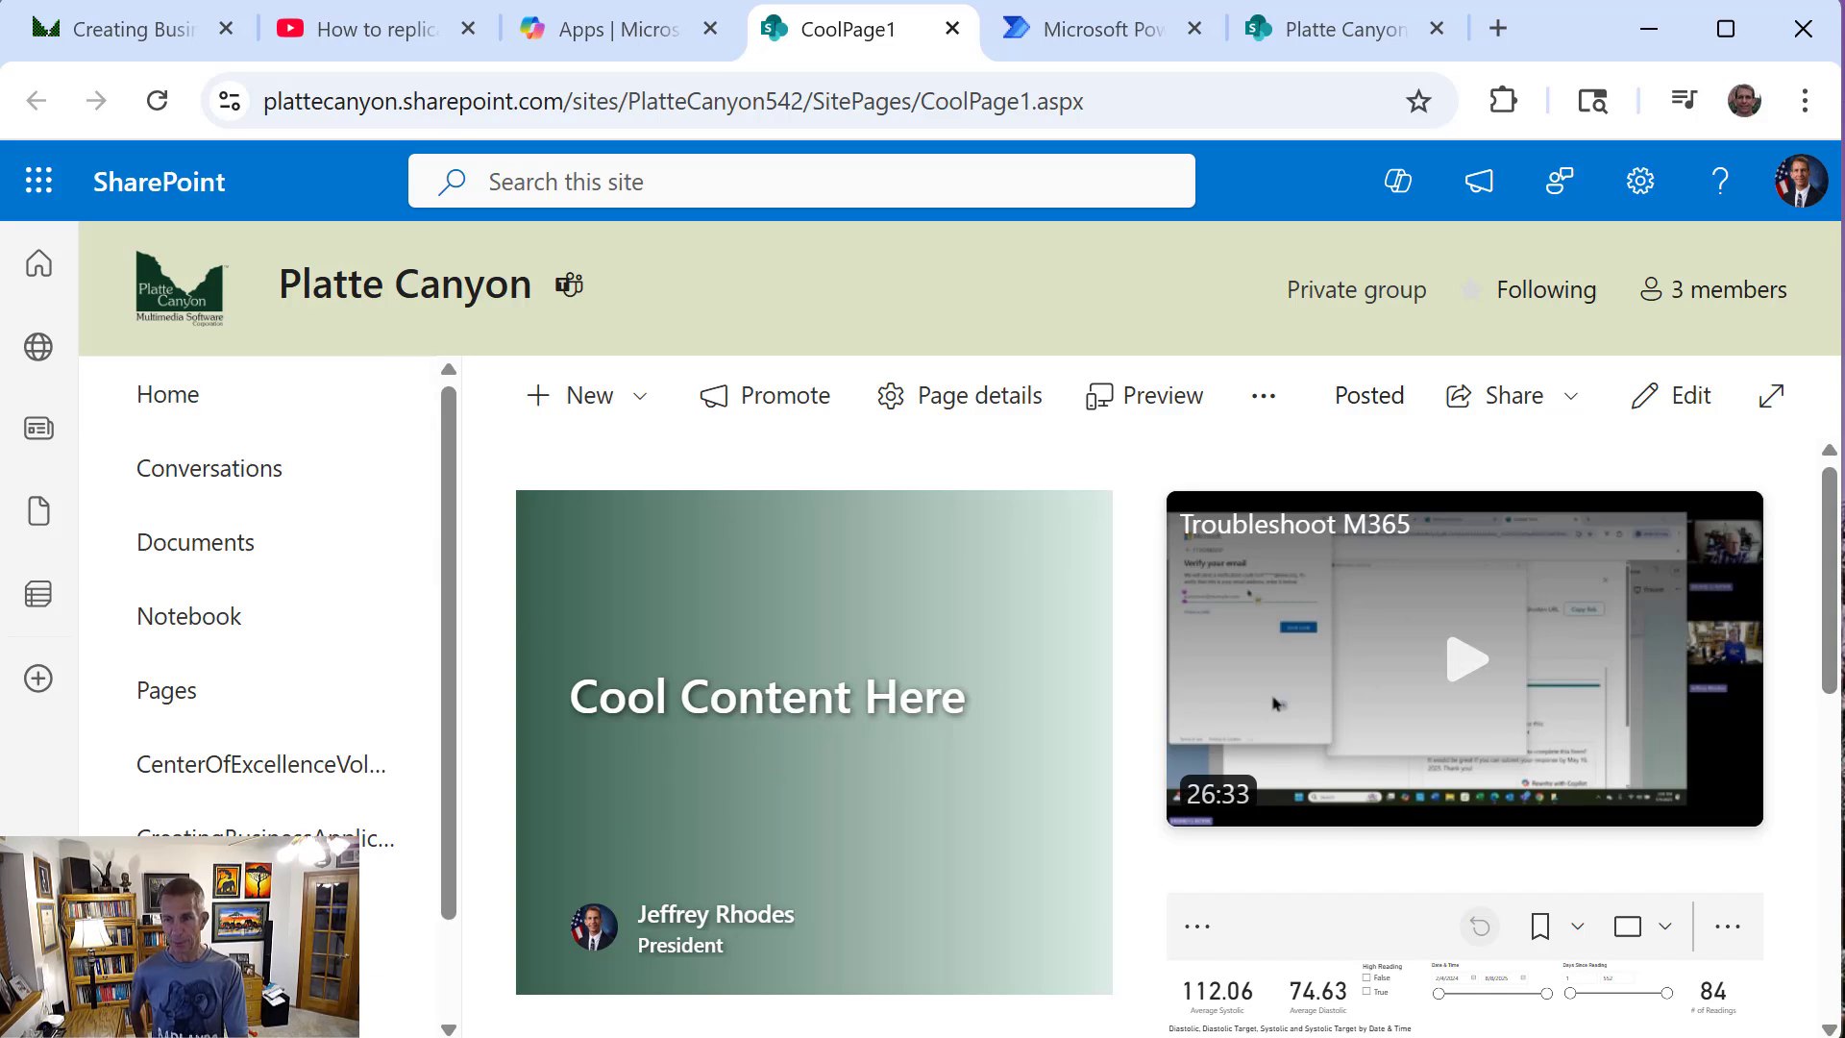
scroll(1496, 740, down, 6)
scroll(1495, 740, up, 2)
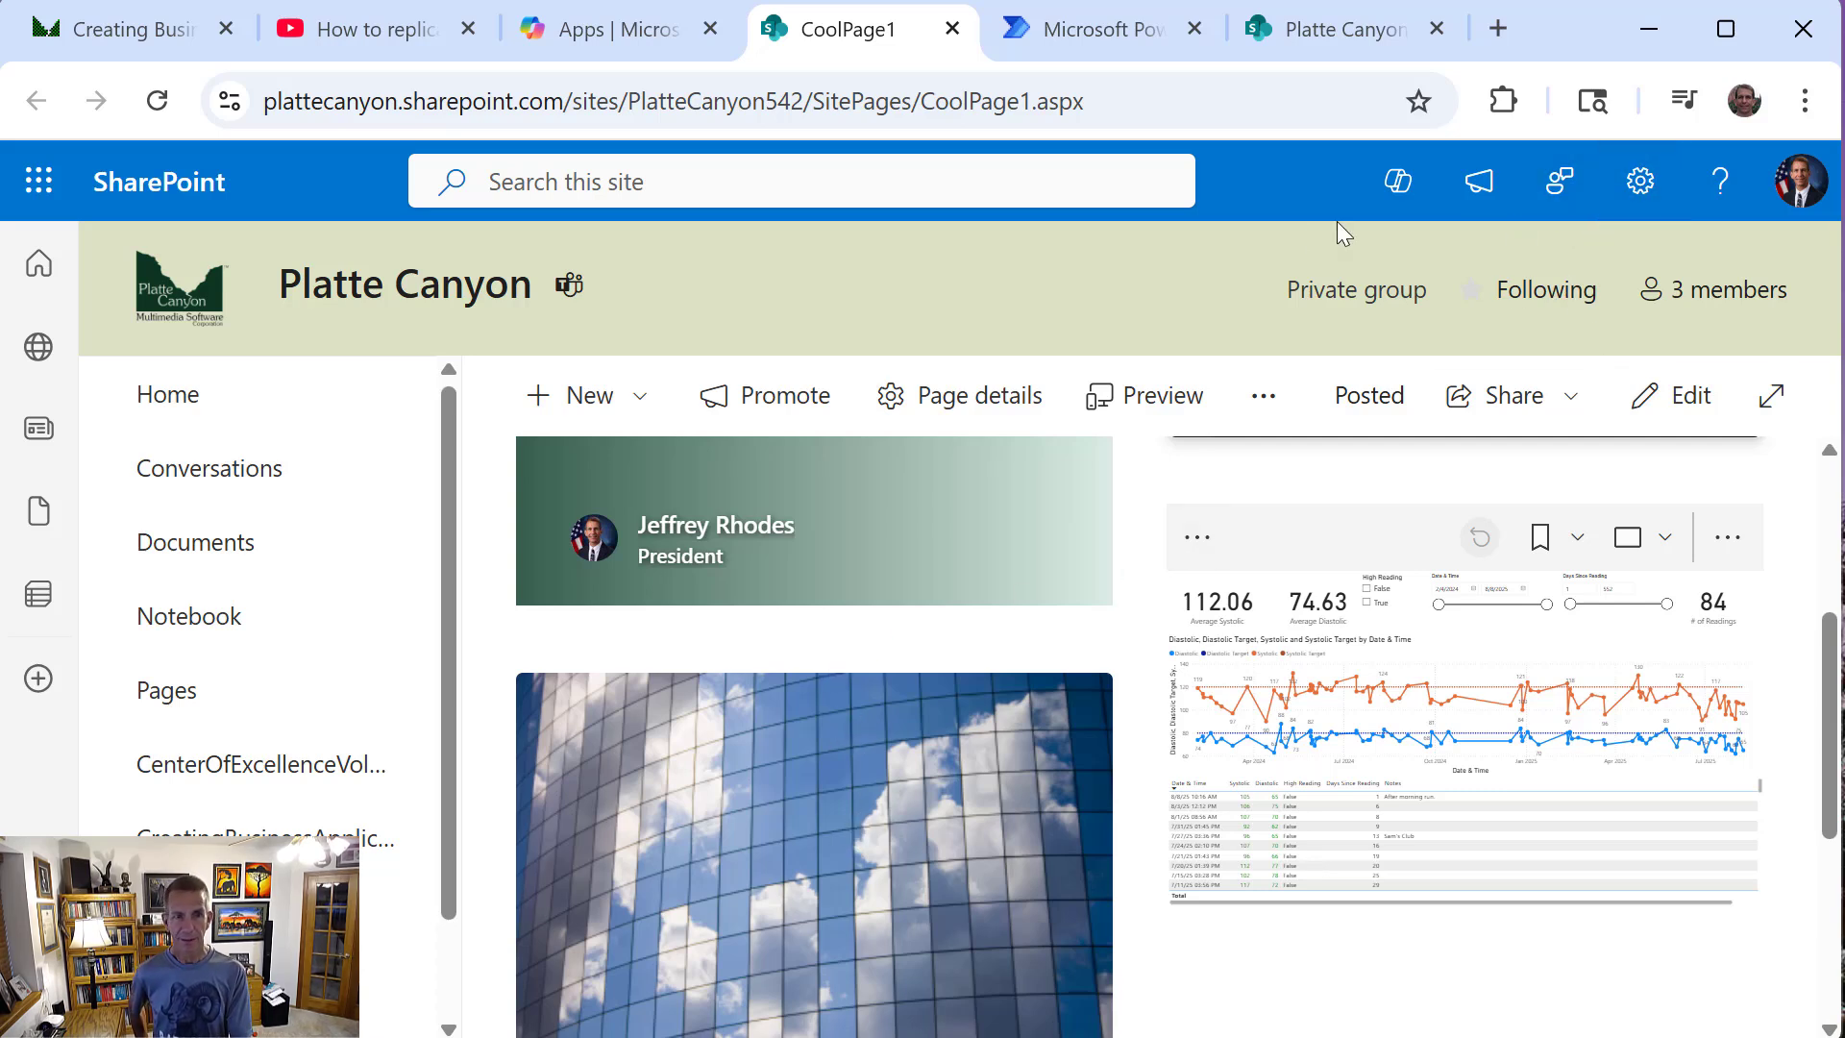
Start a new page with Copilot, of type Page, based on the leadership team message template
click(630, 387)
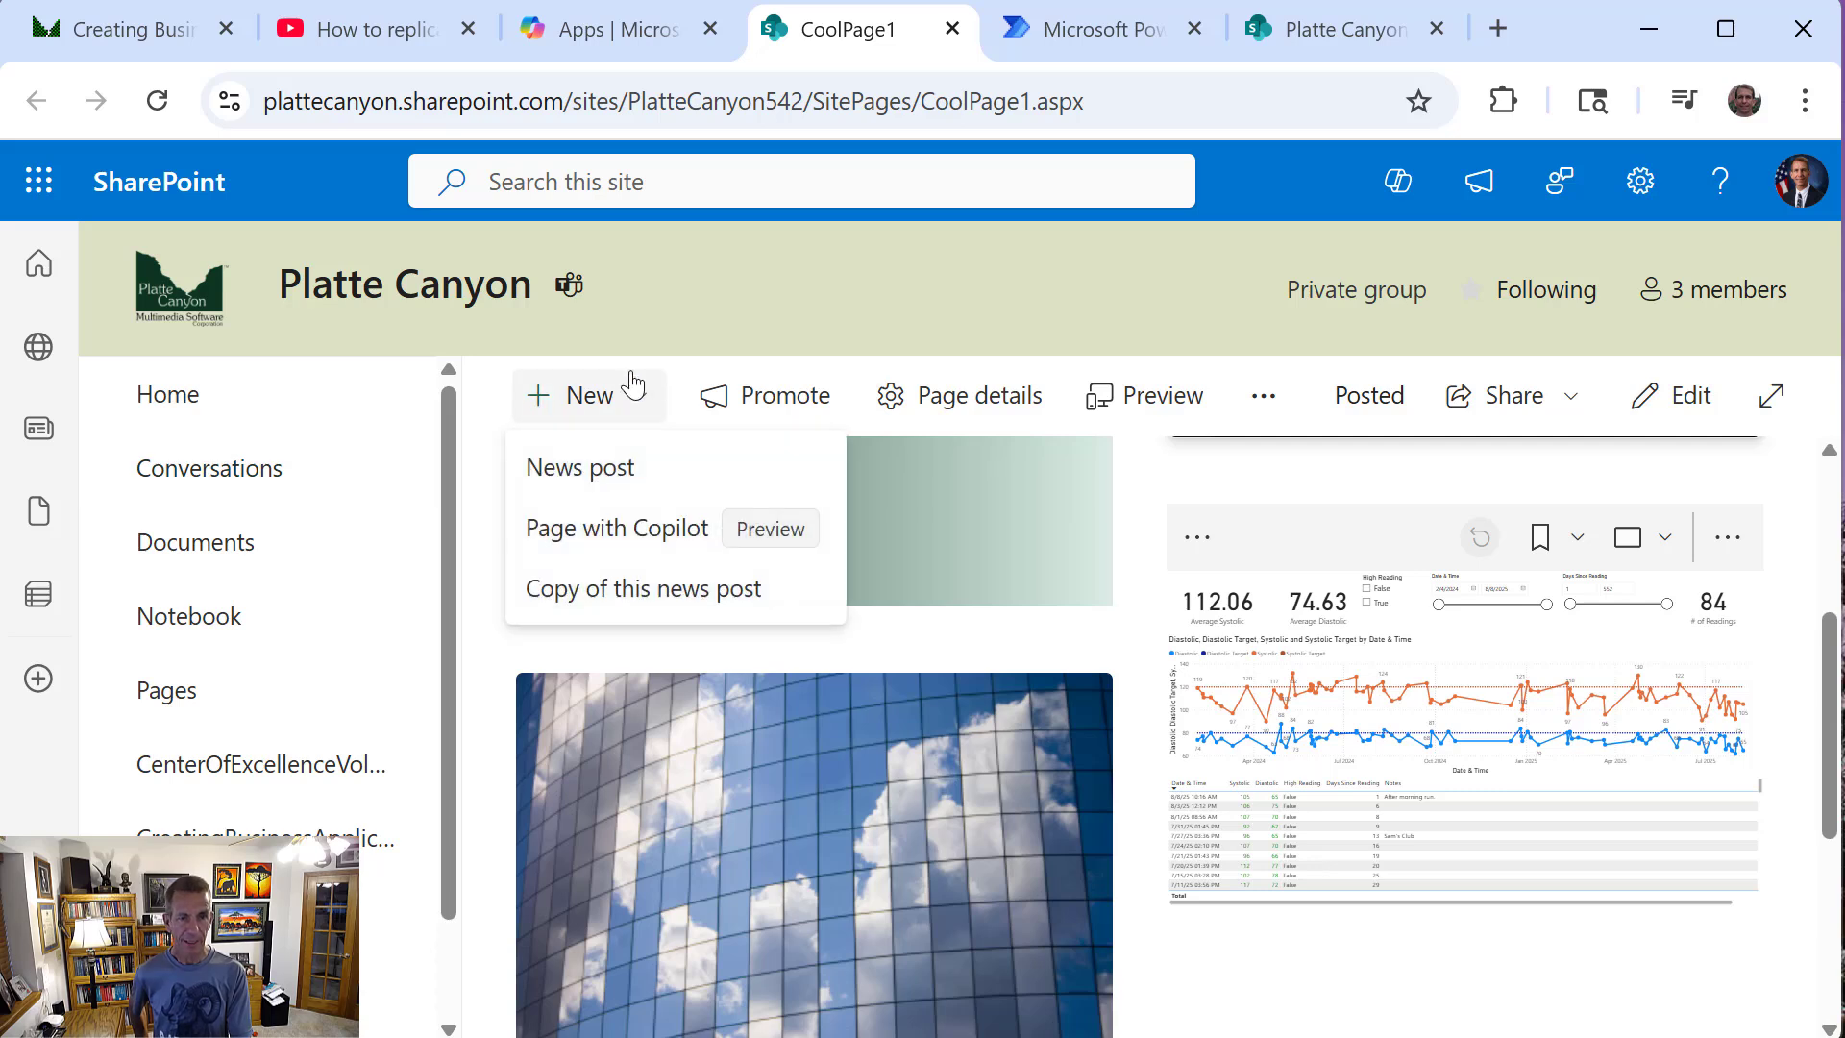
click(641, 553)
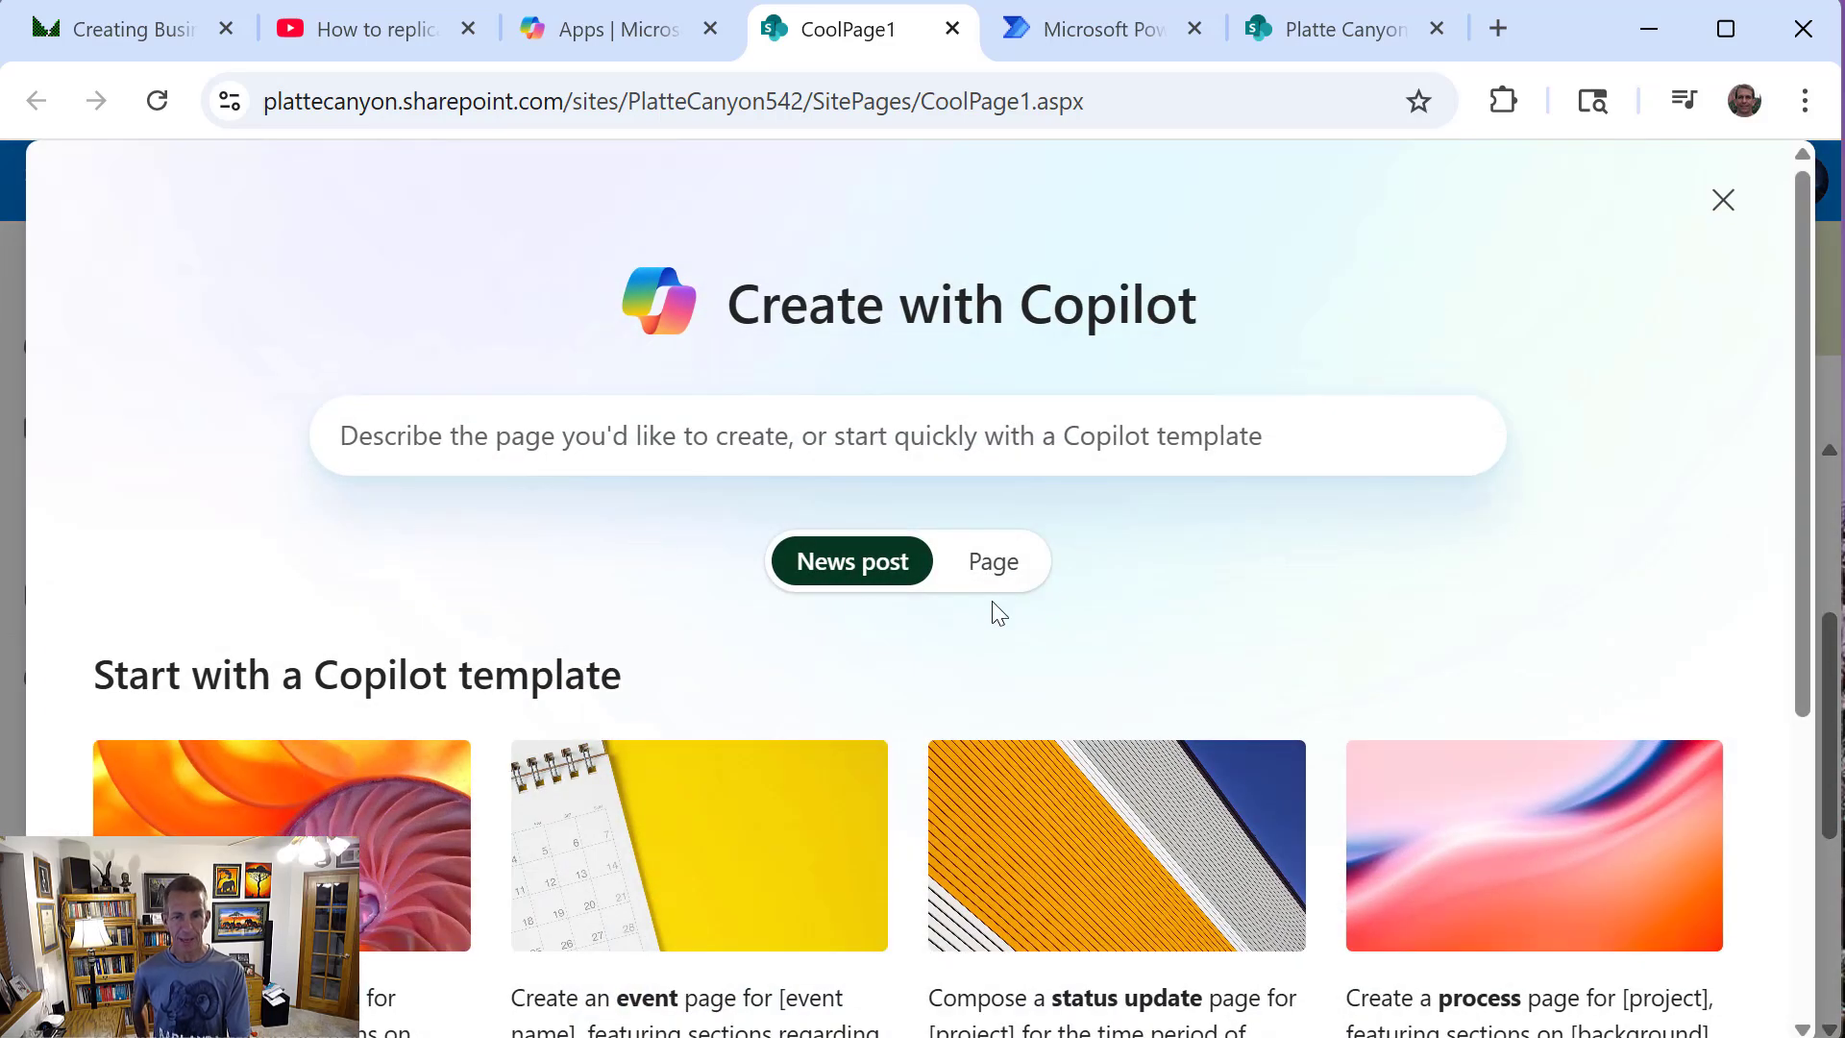
click(993, 565)
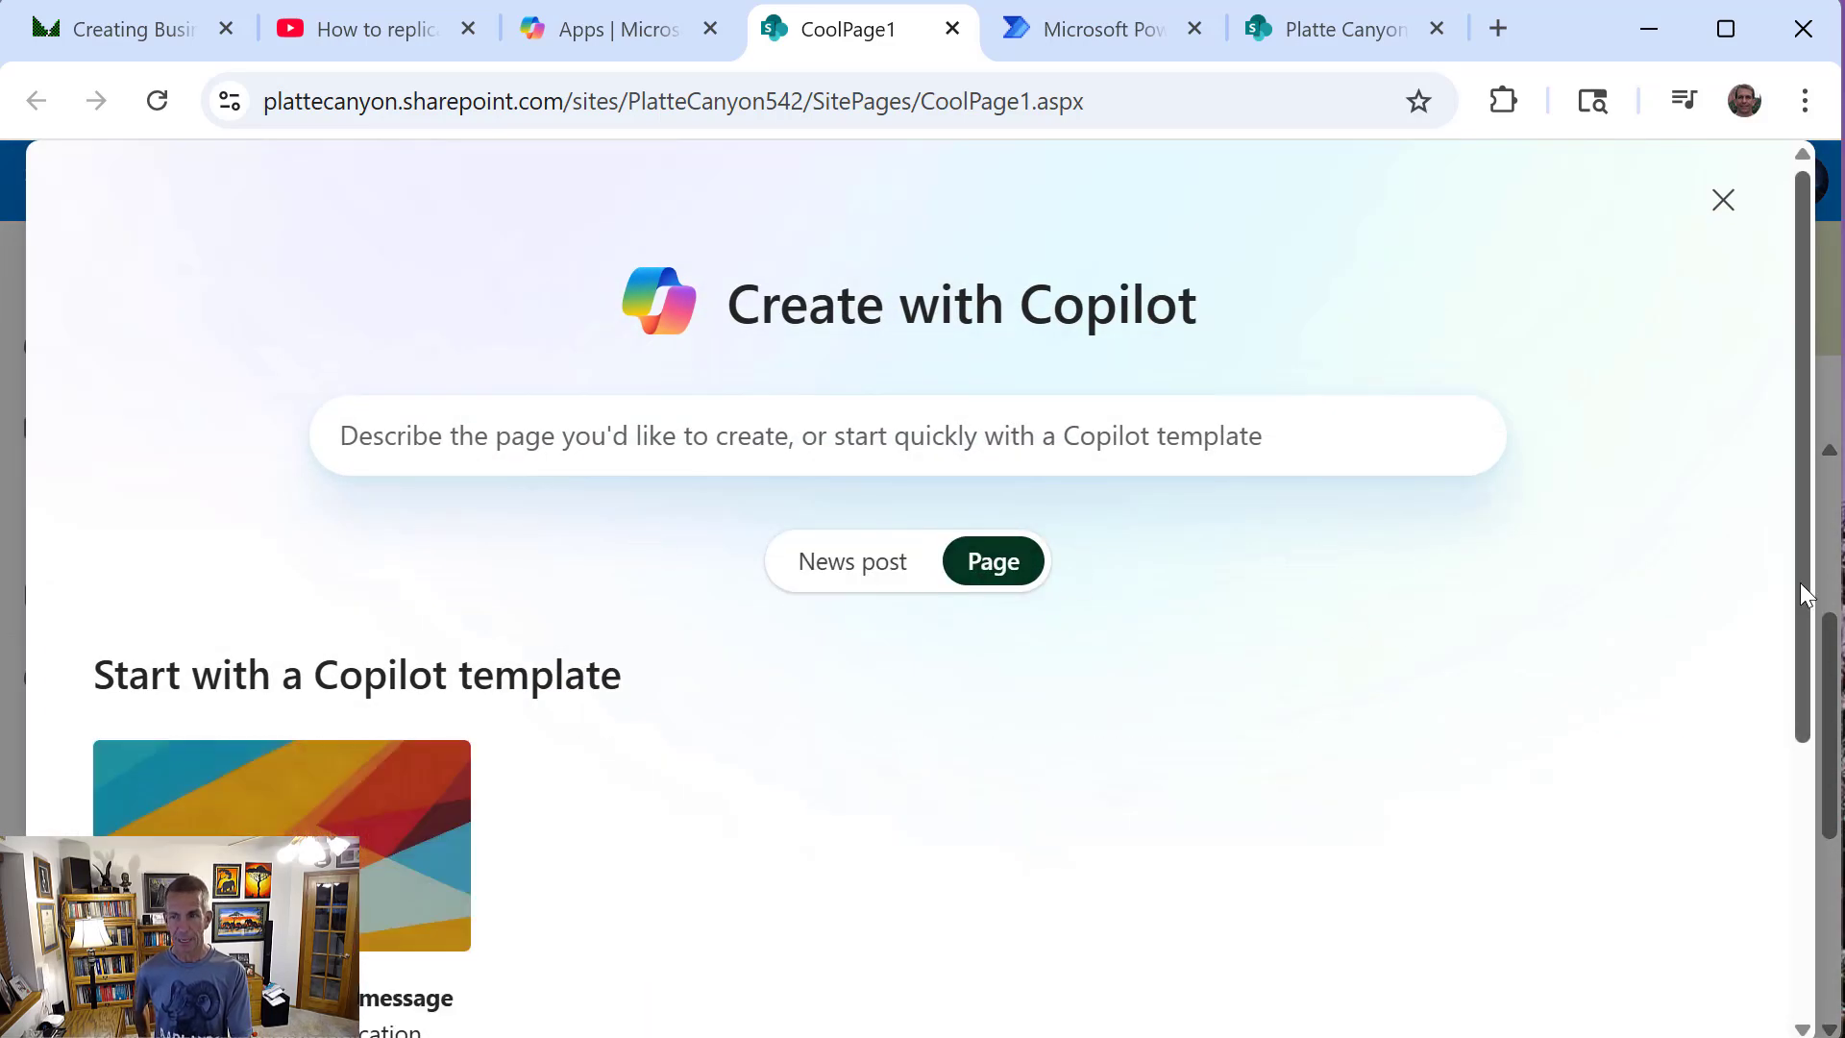
drag(1800, 583, 1806, 700)
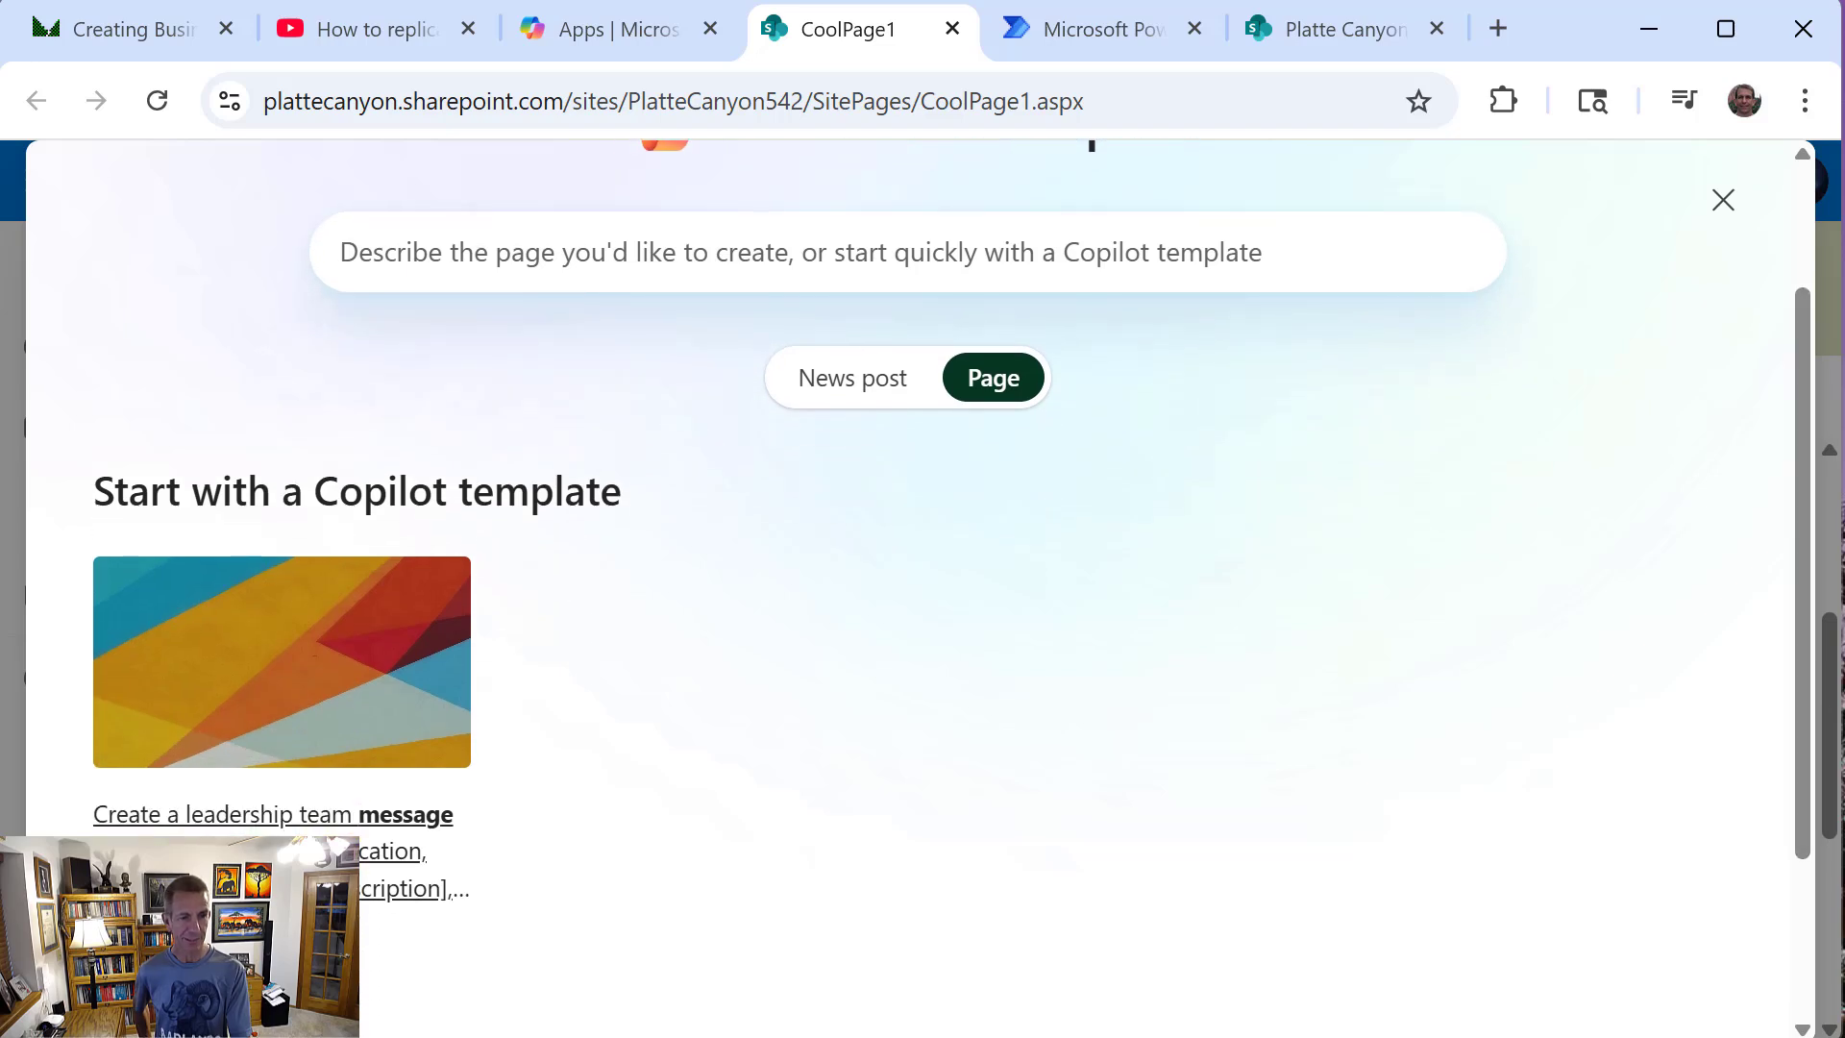
click(286, 851)
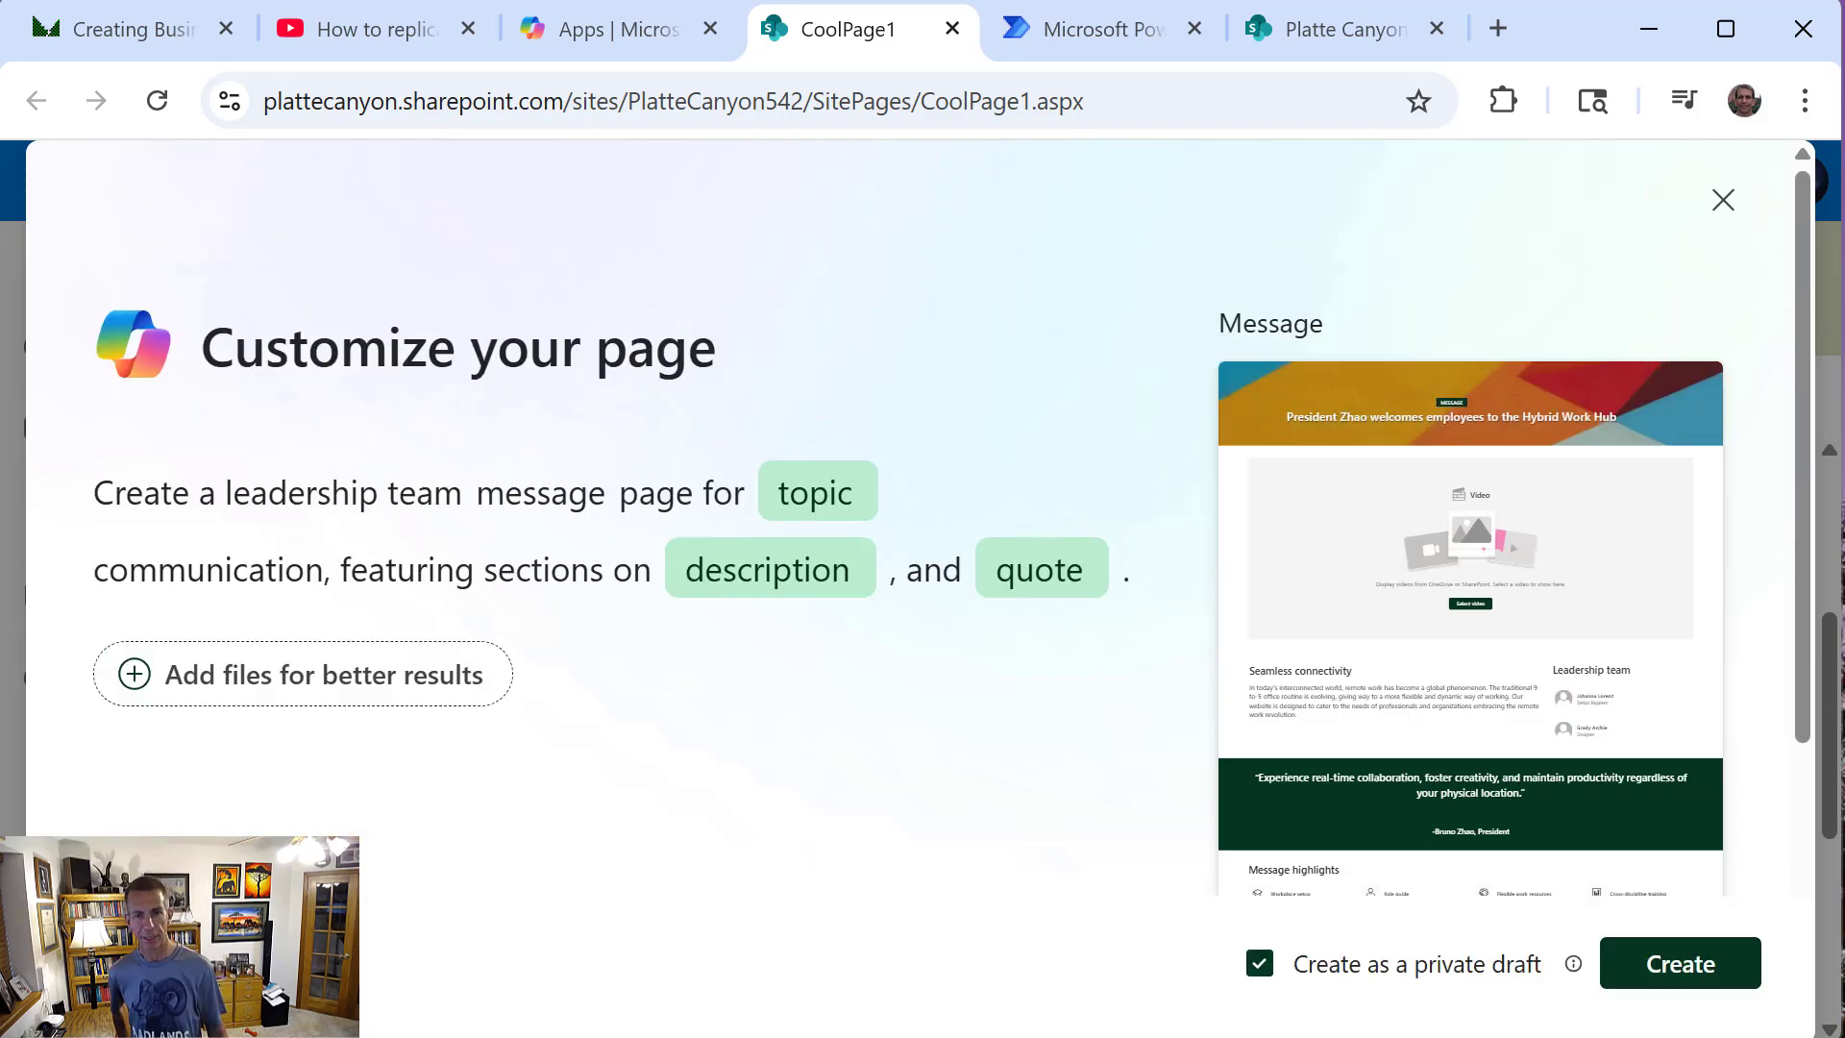
Search the reference documents for "/Business" and add Creating Business Applications with Microsoft 365.pdf as a source file
click(281, 679)
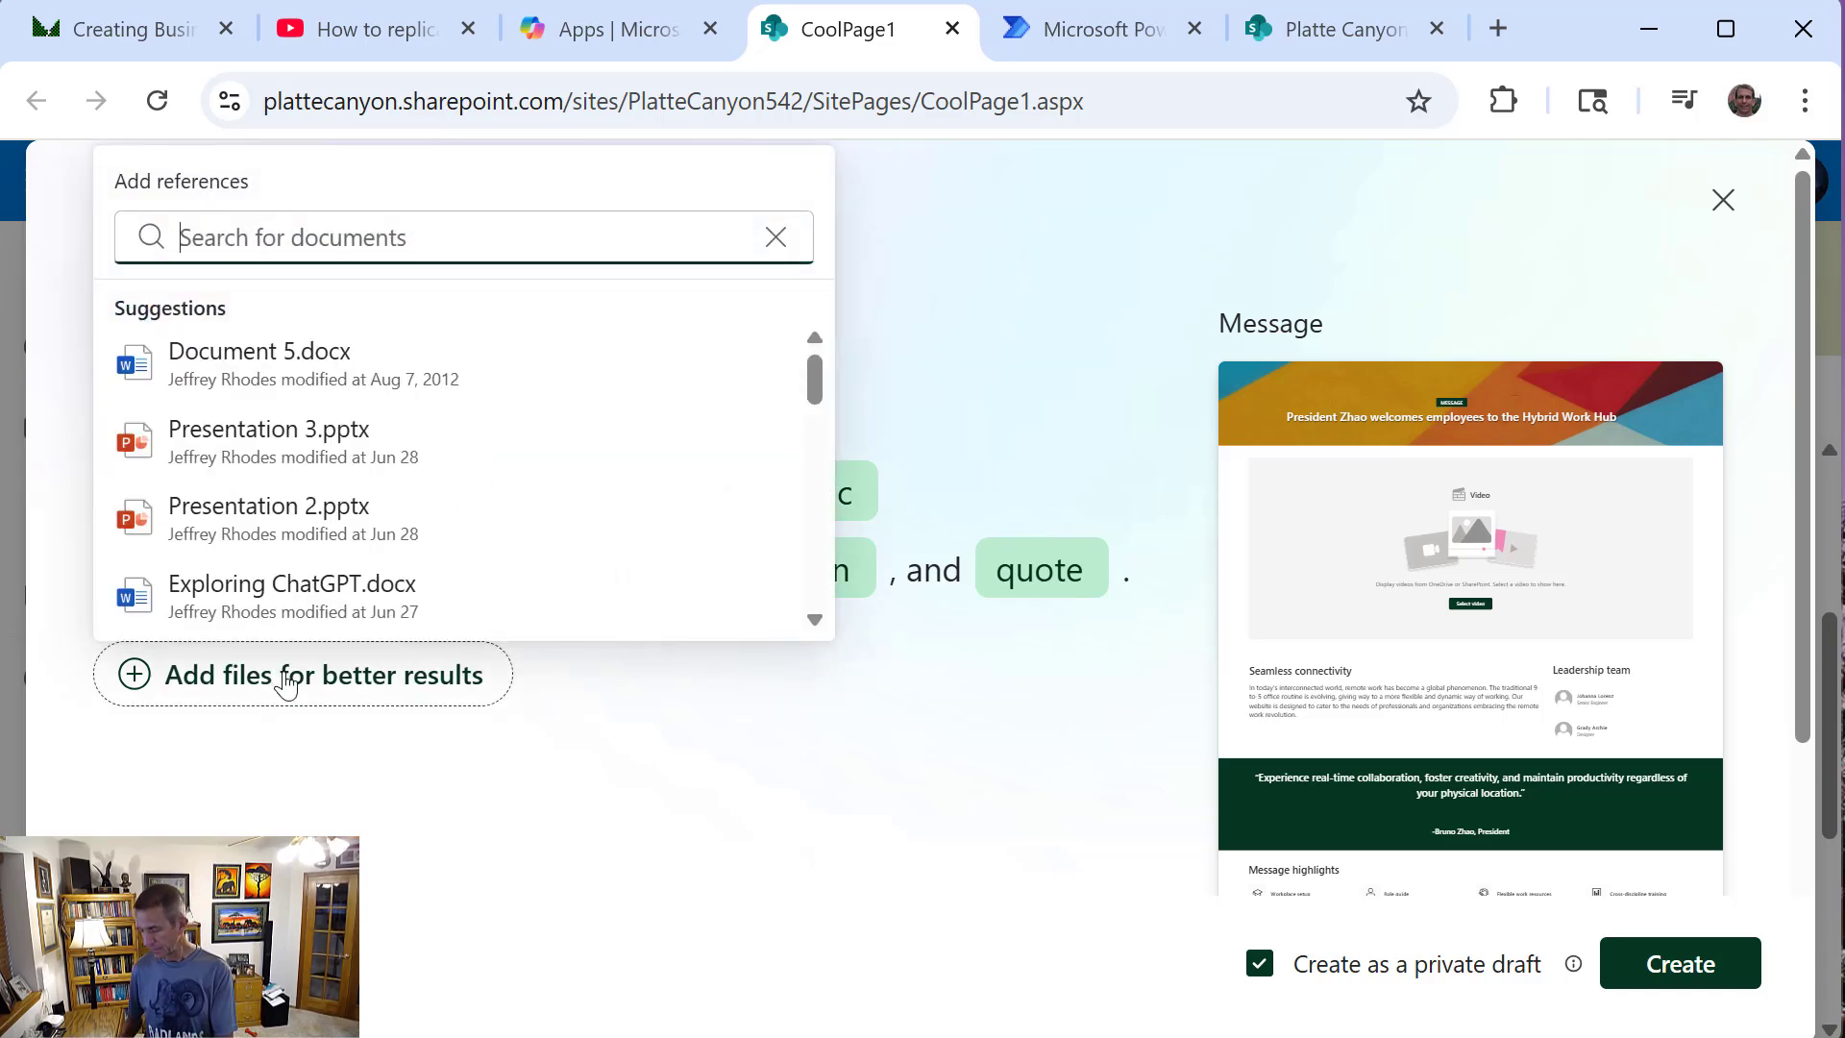
text(/)
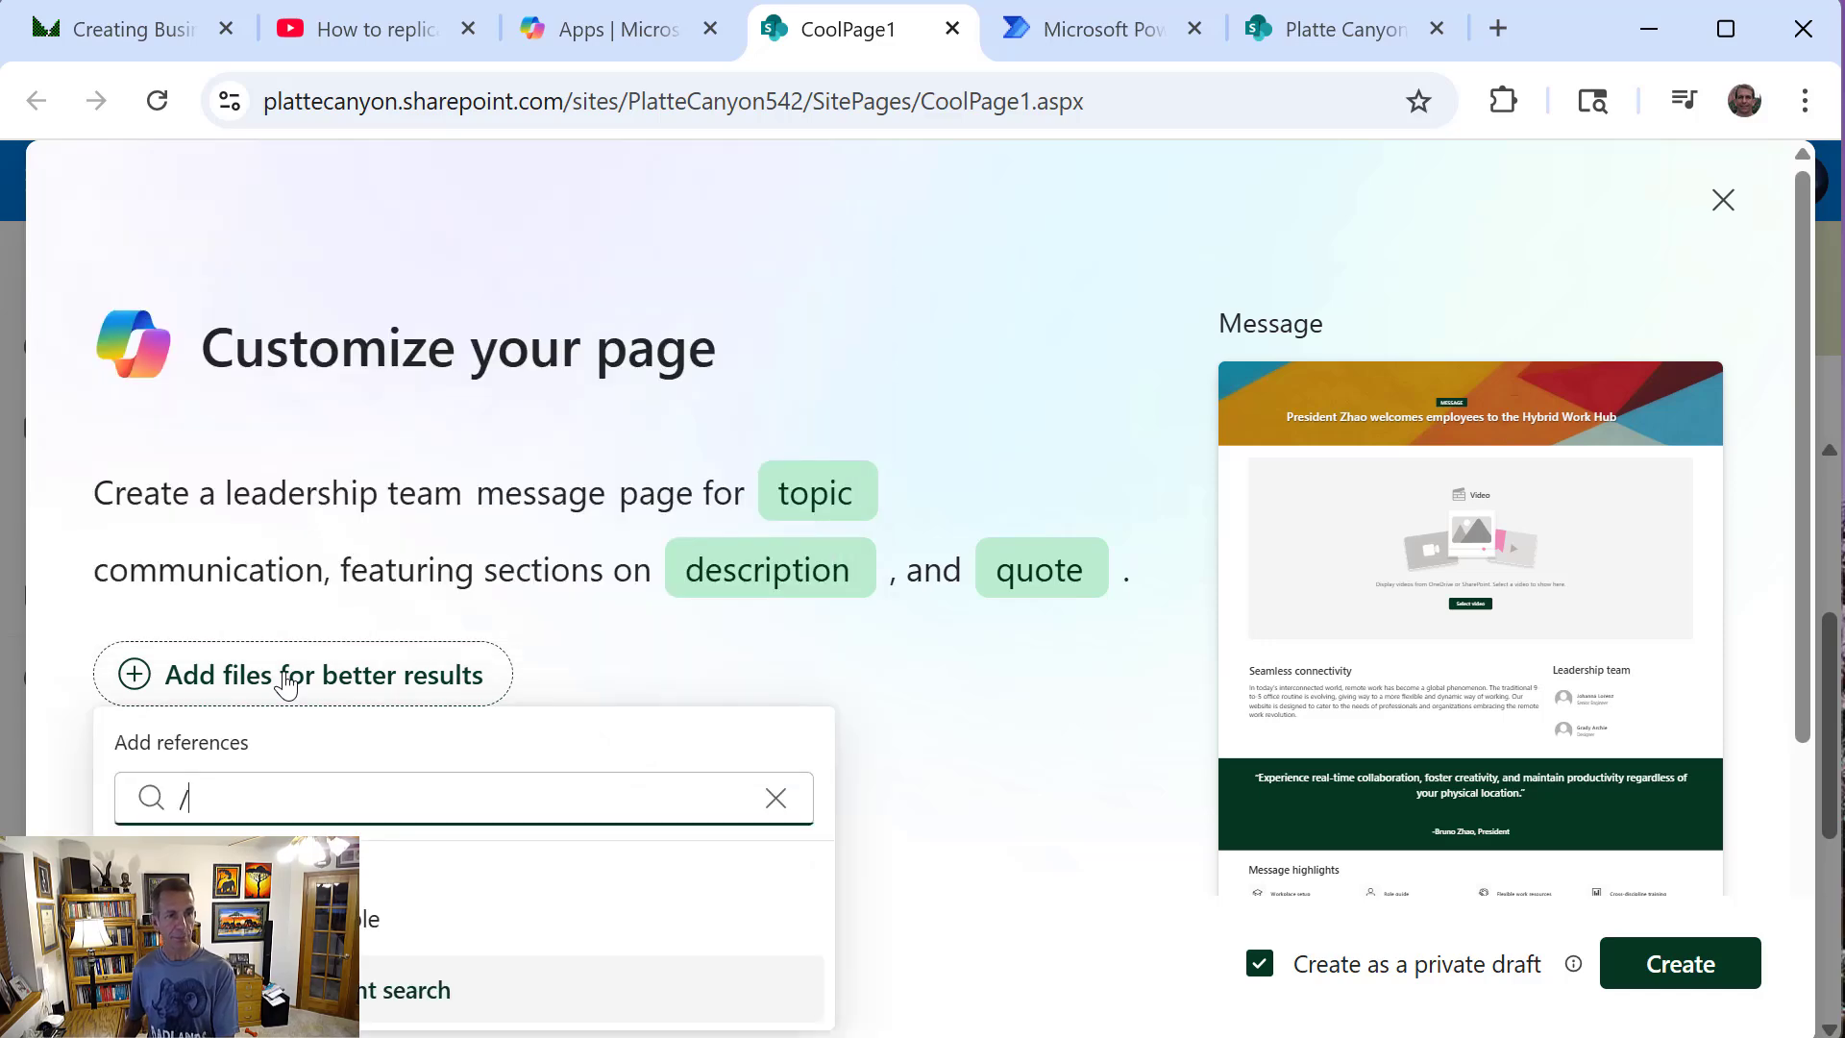
text(Bus)
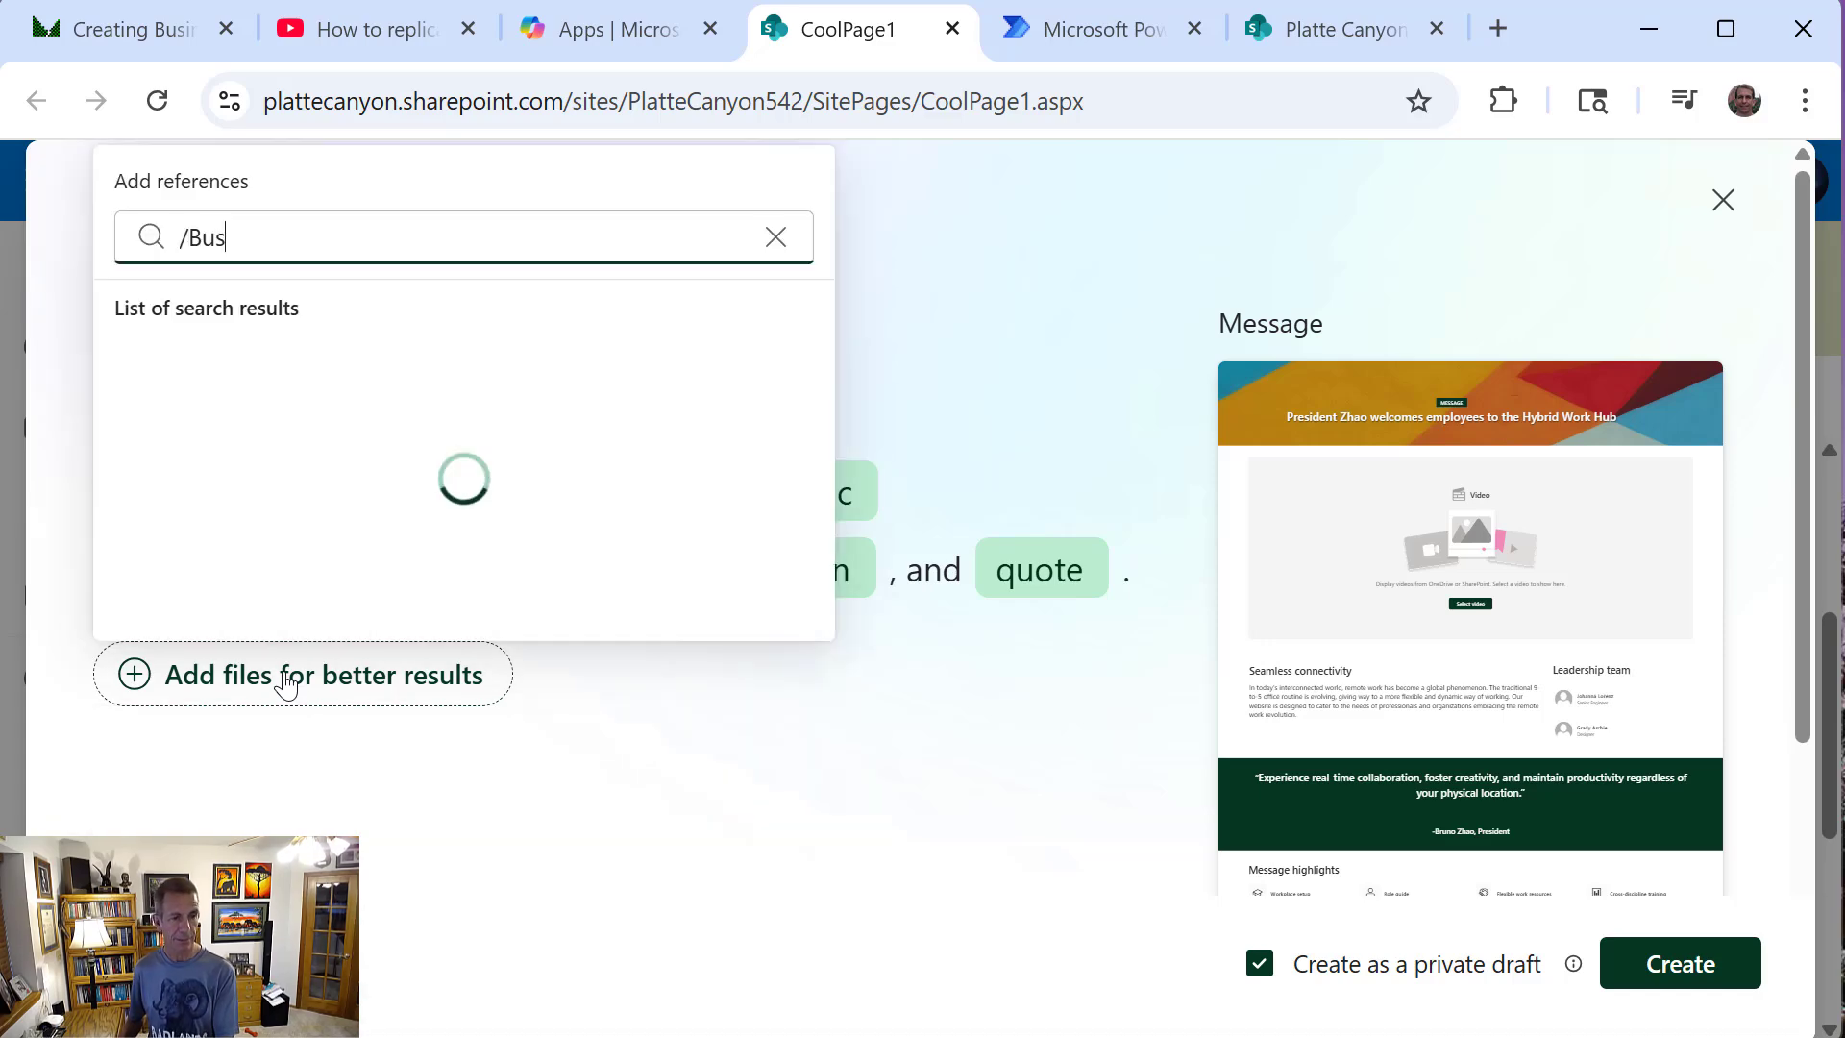
text(ine)
text(s)
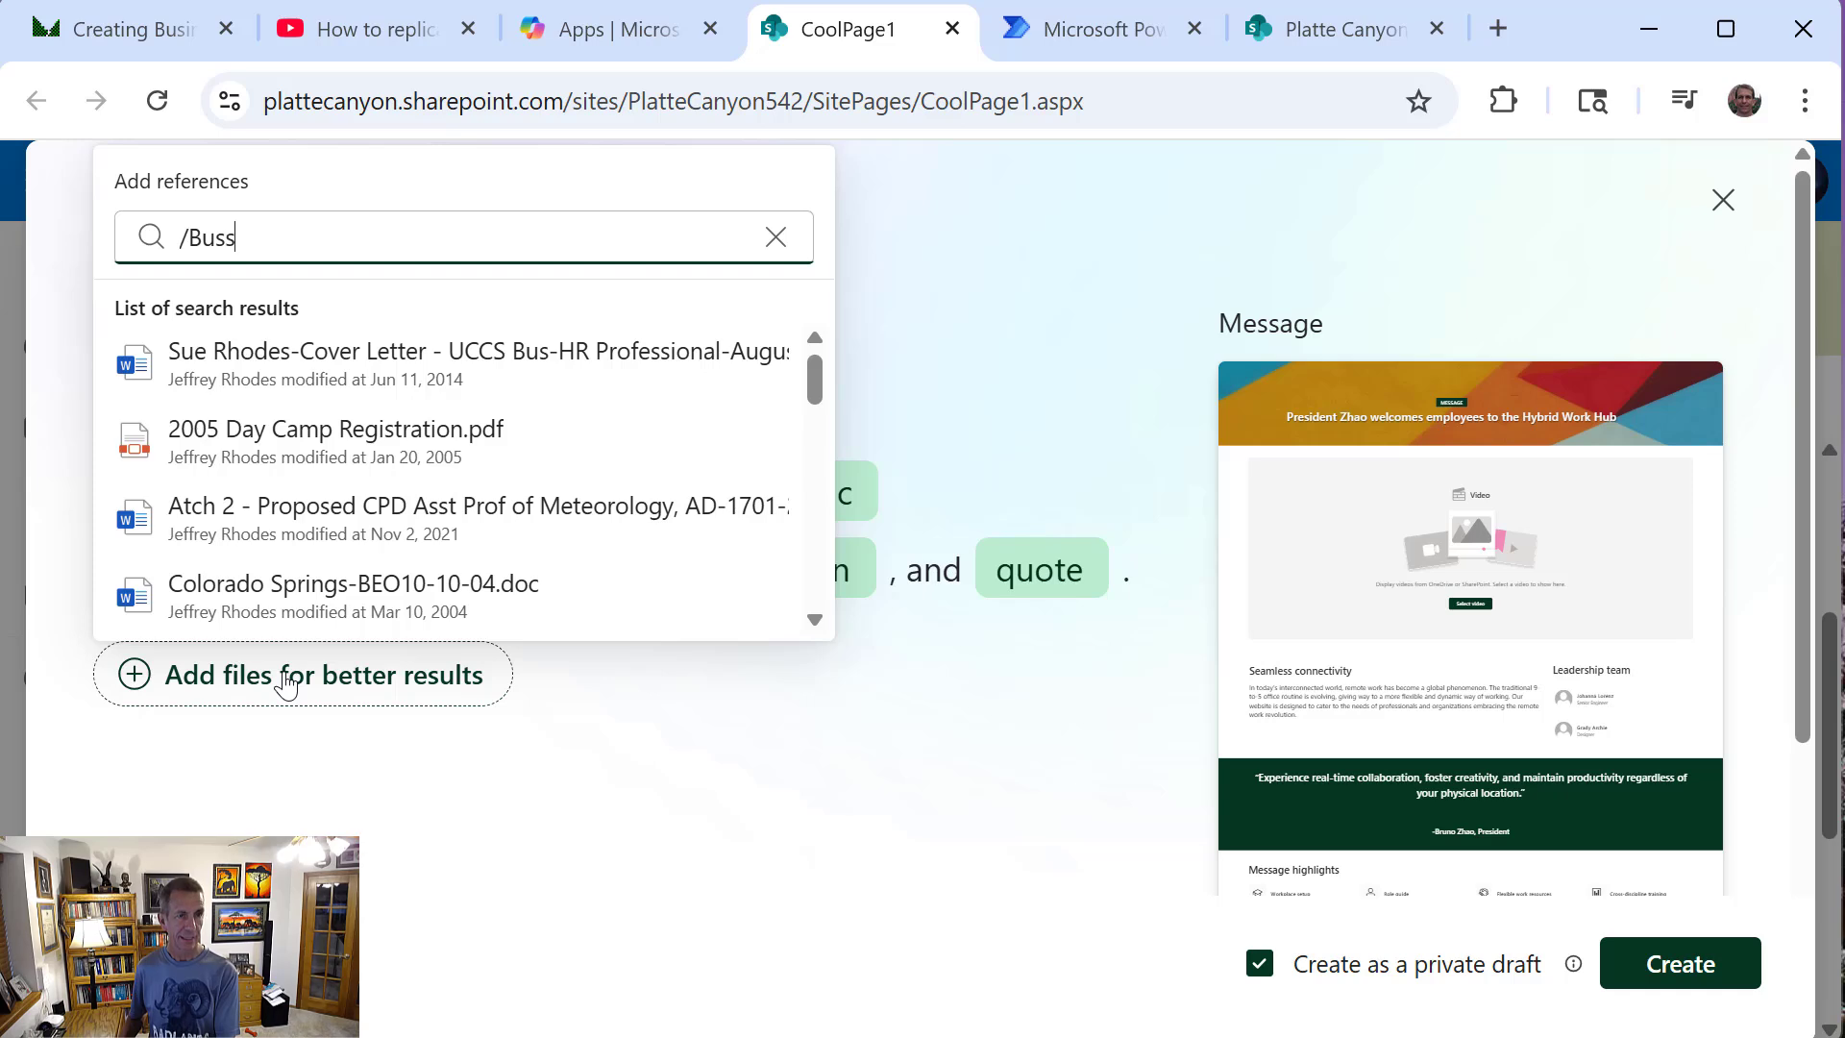
key(BackSpace)
text(iness)
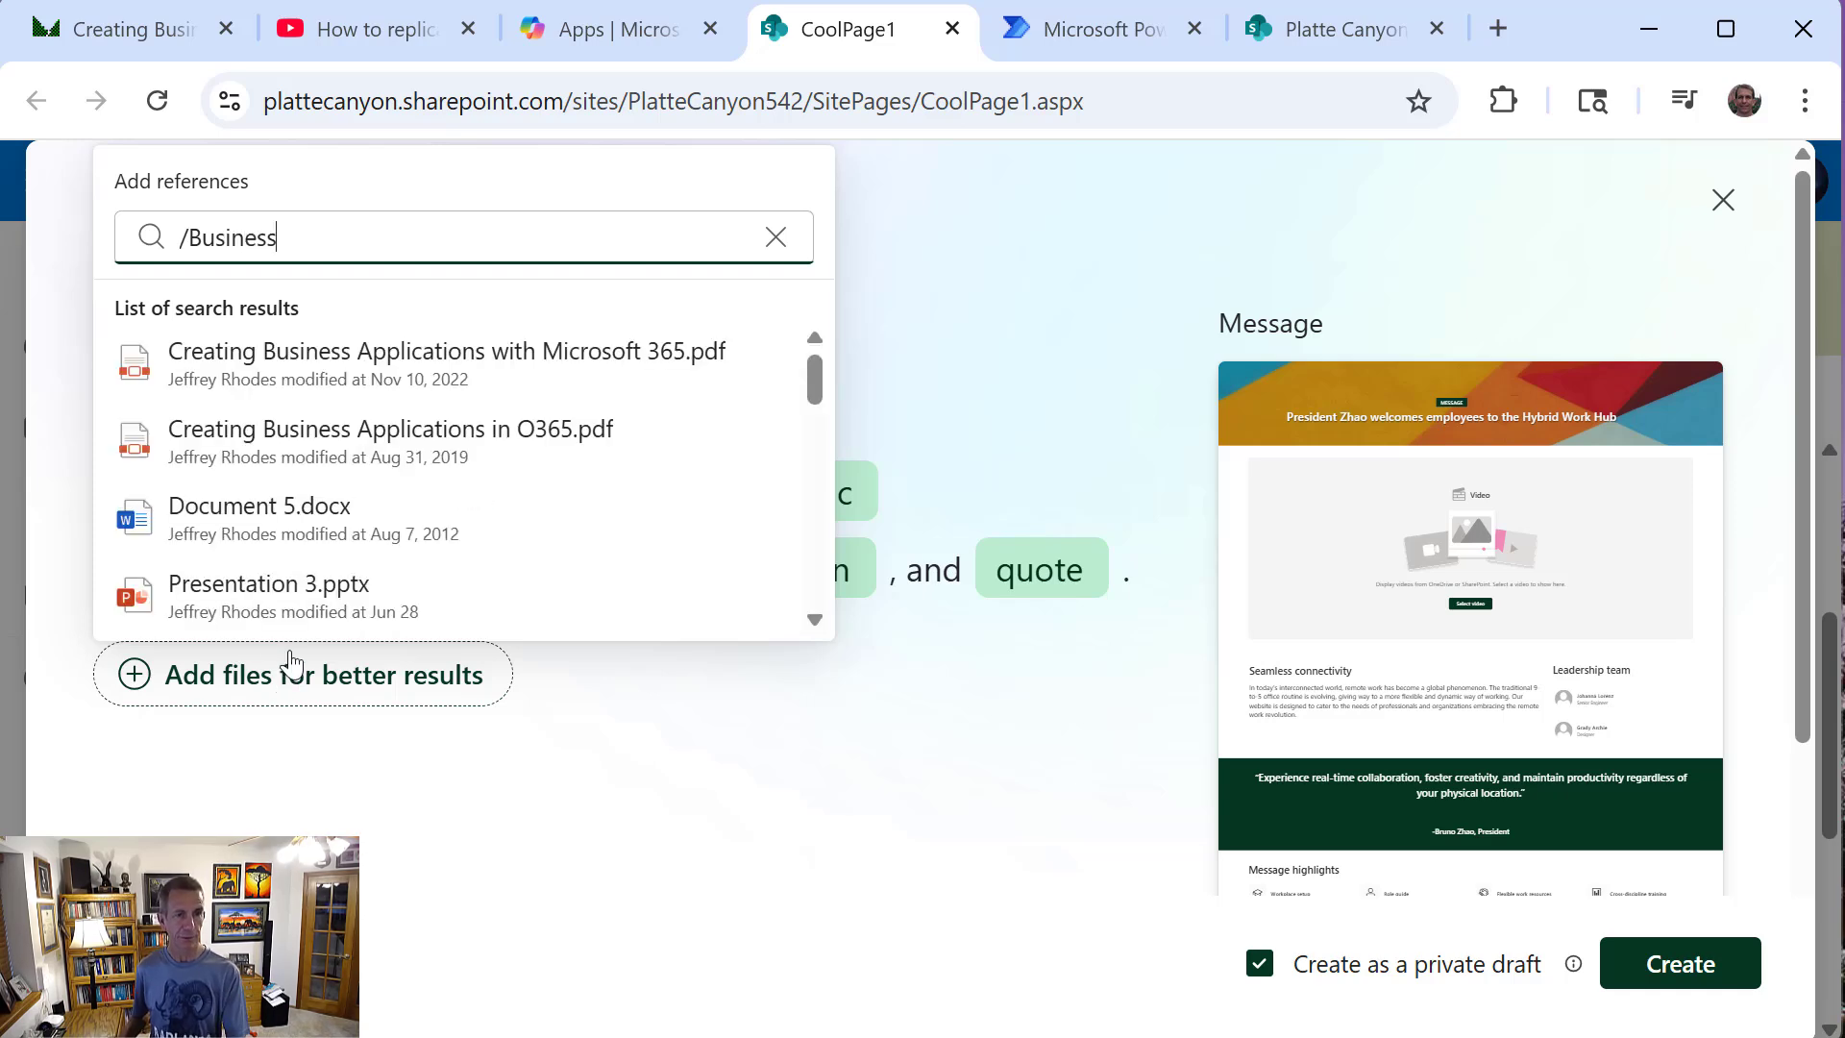
click(231, 396)
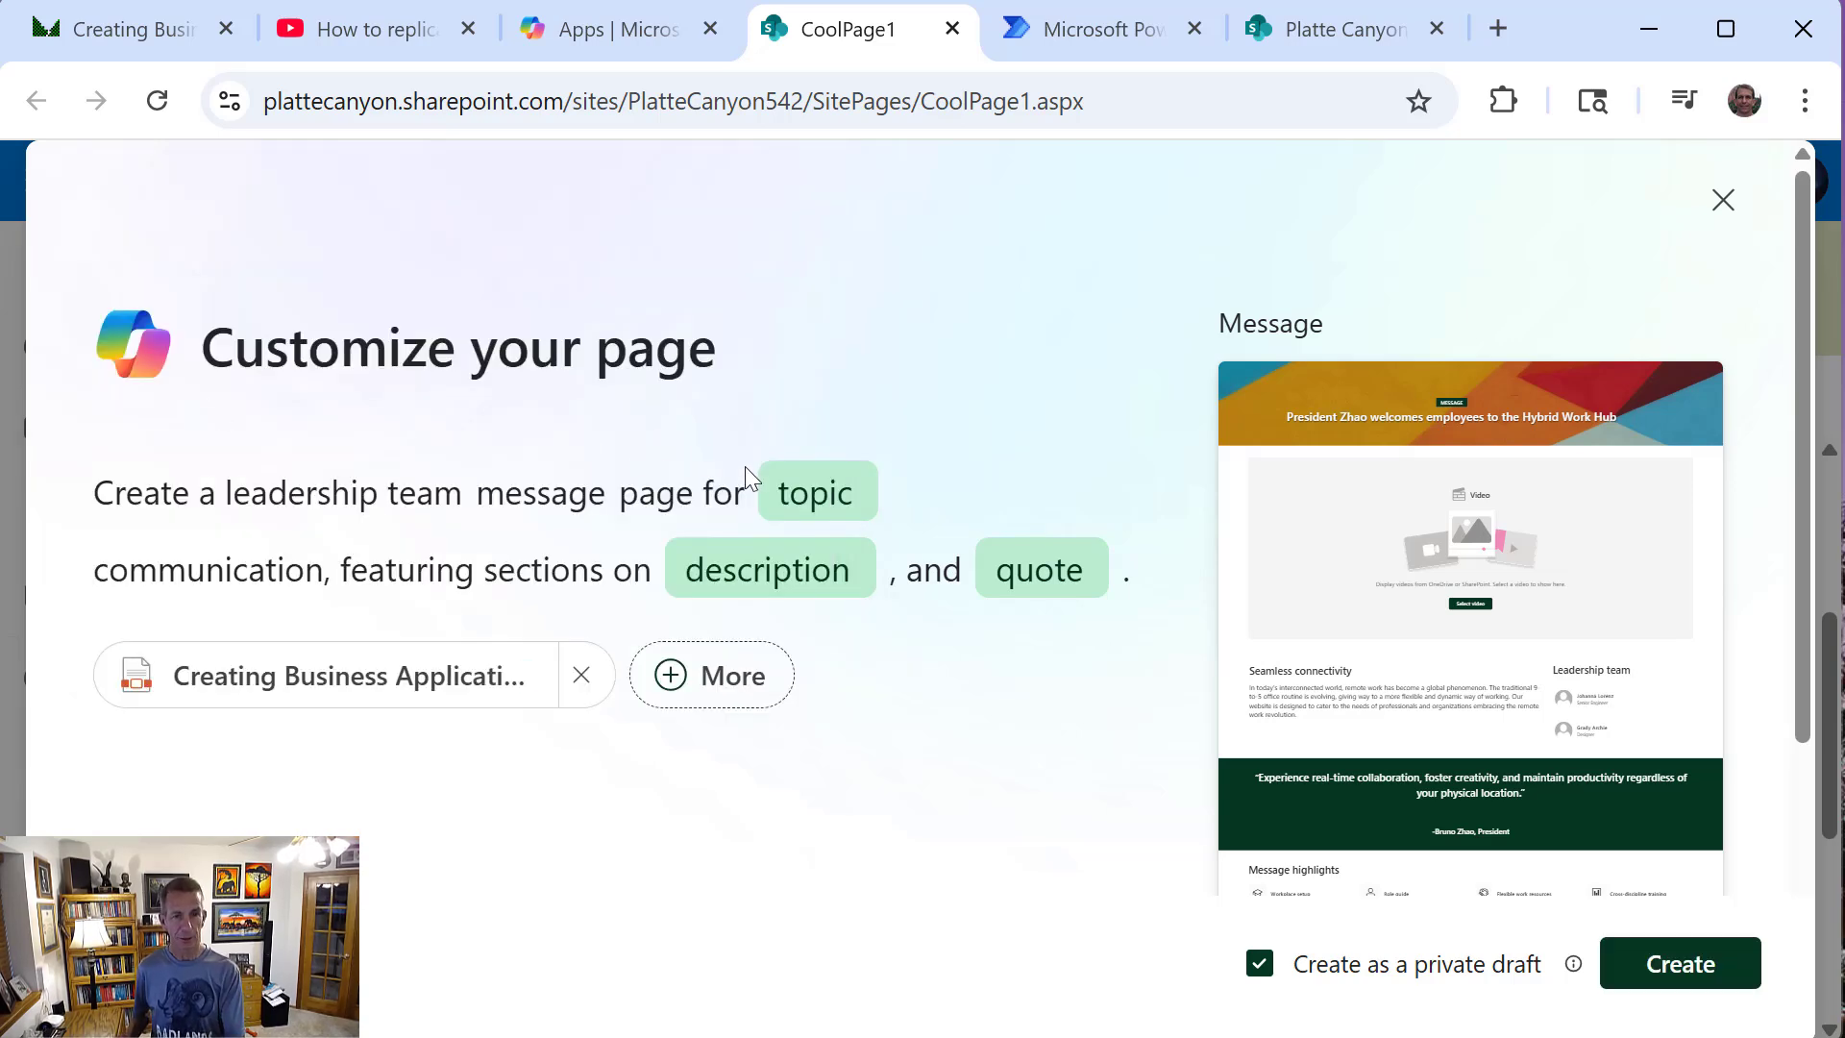
Set the topic of the leadership message prompt to "Power Platform Strategy"
click(781, 482)
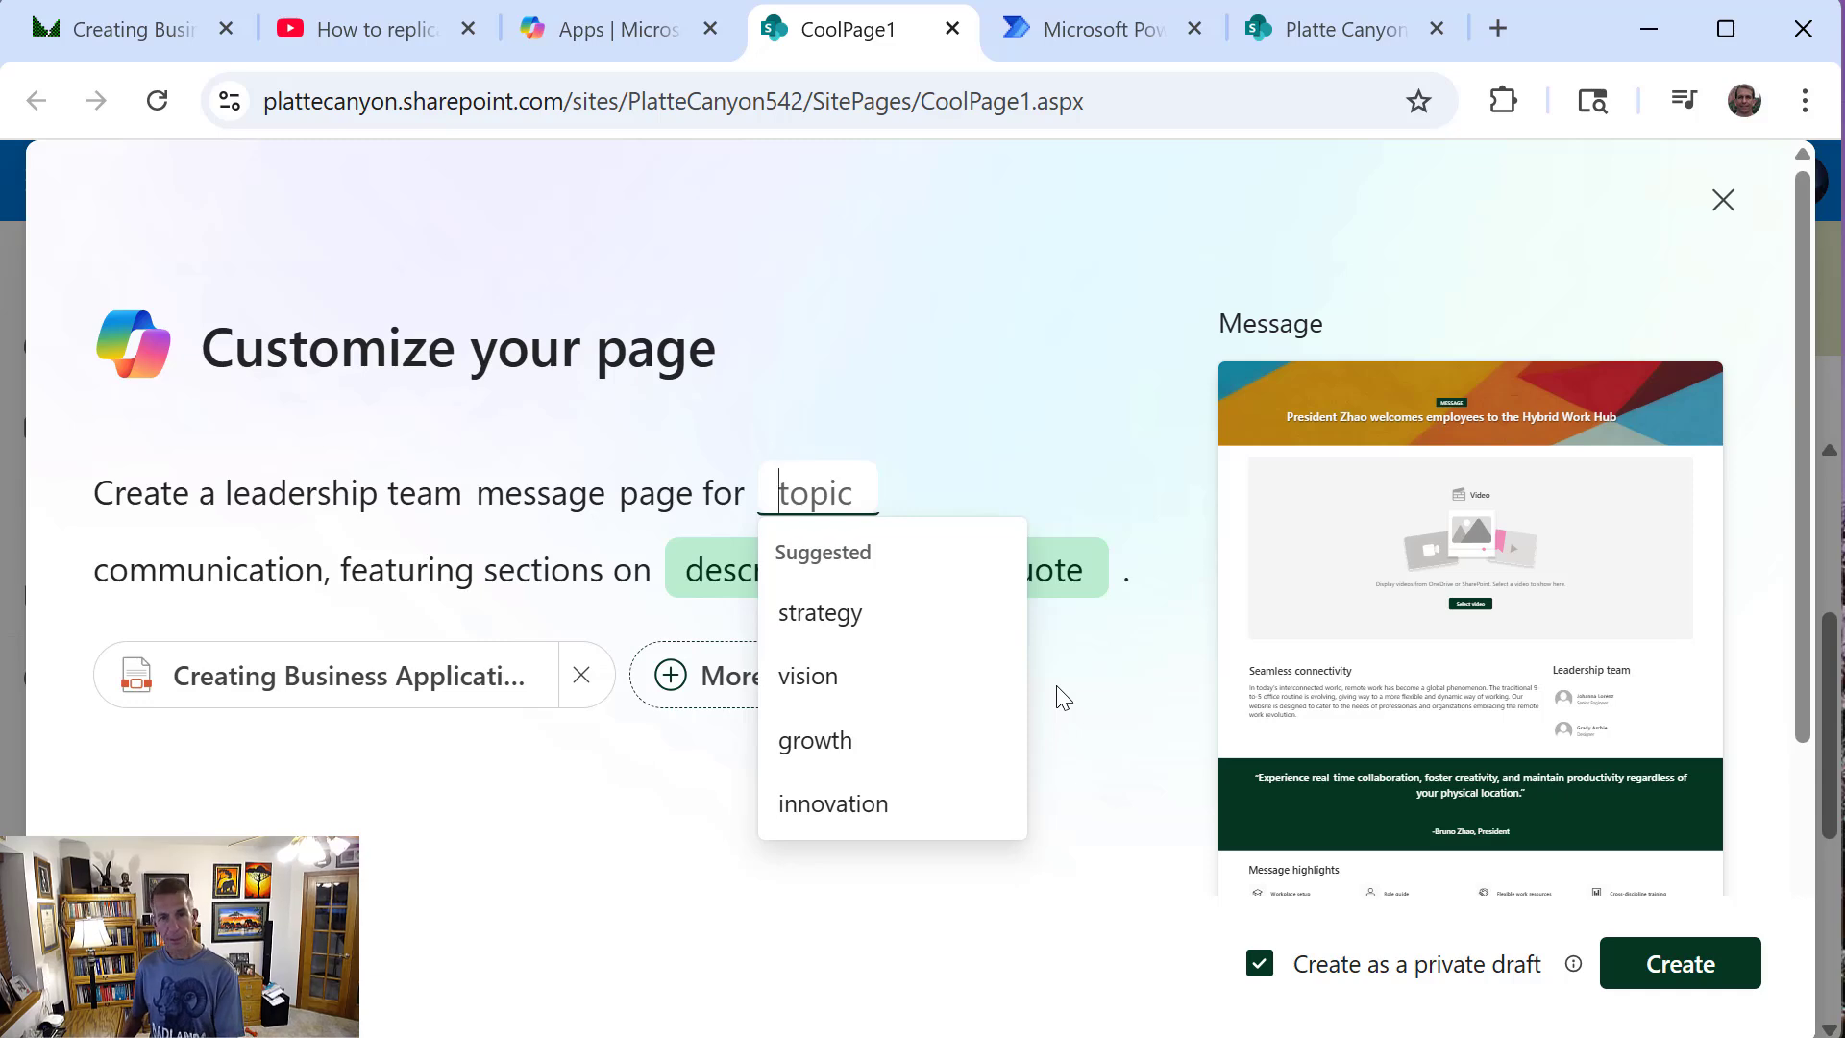
key(Down)
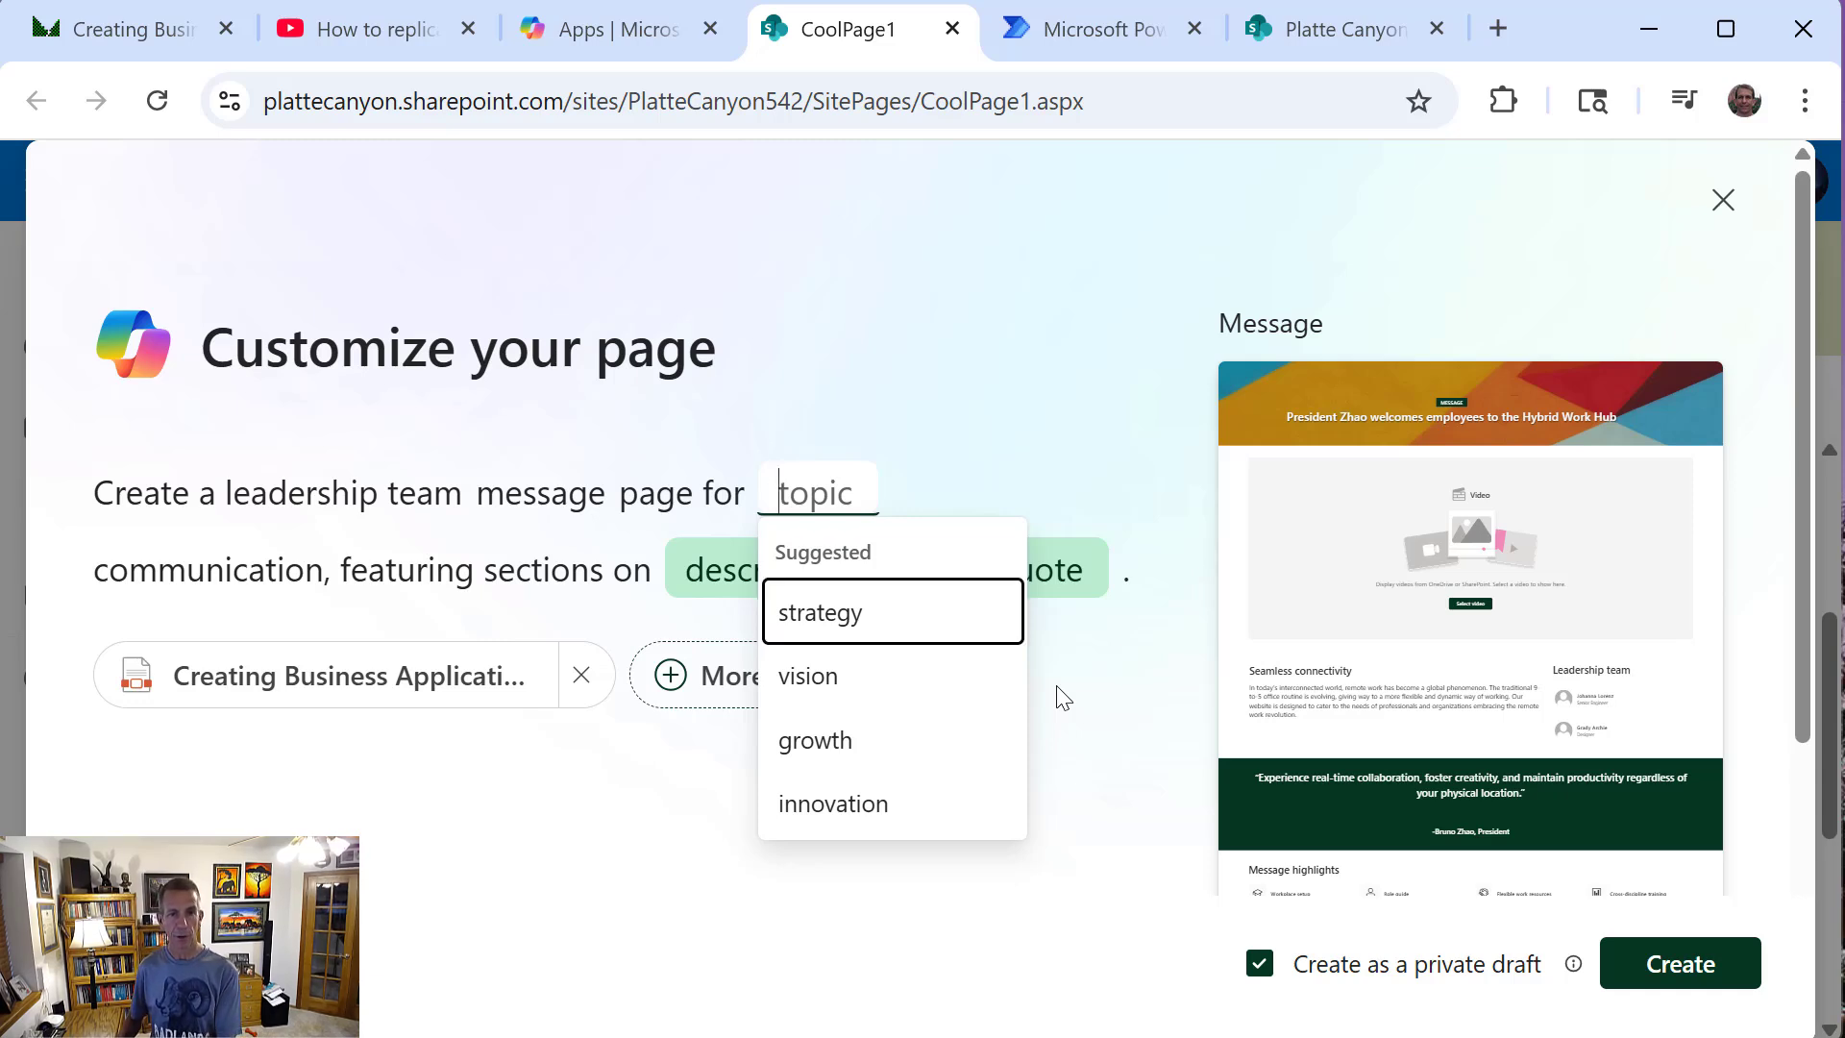
text(Po)
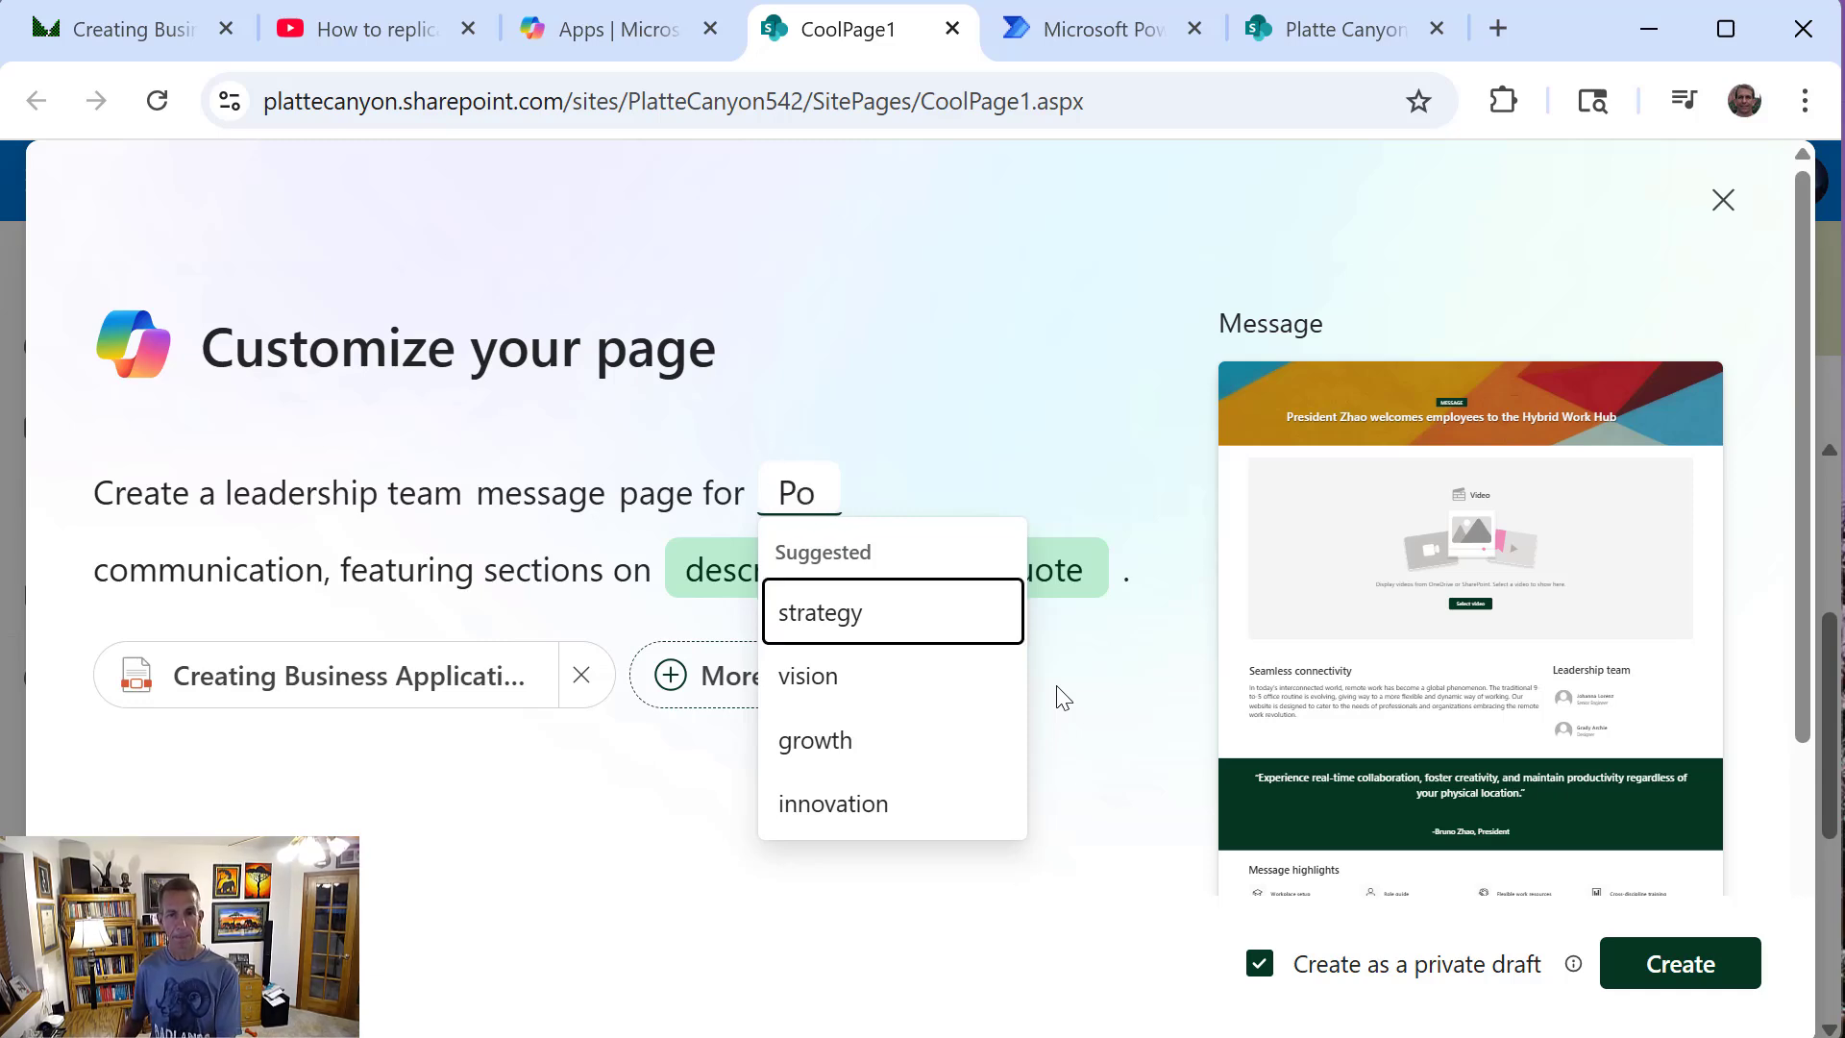
text(wer Platf)
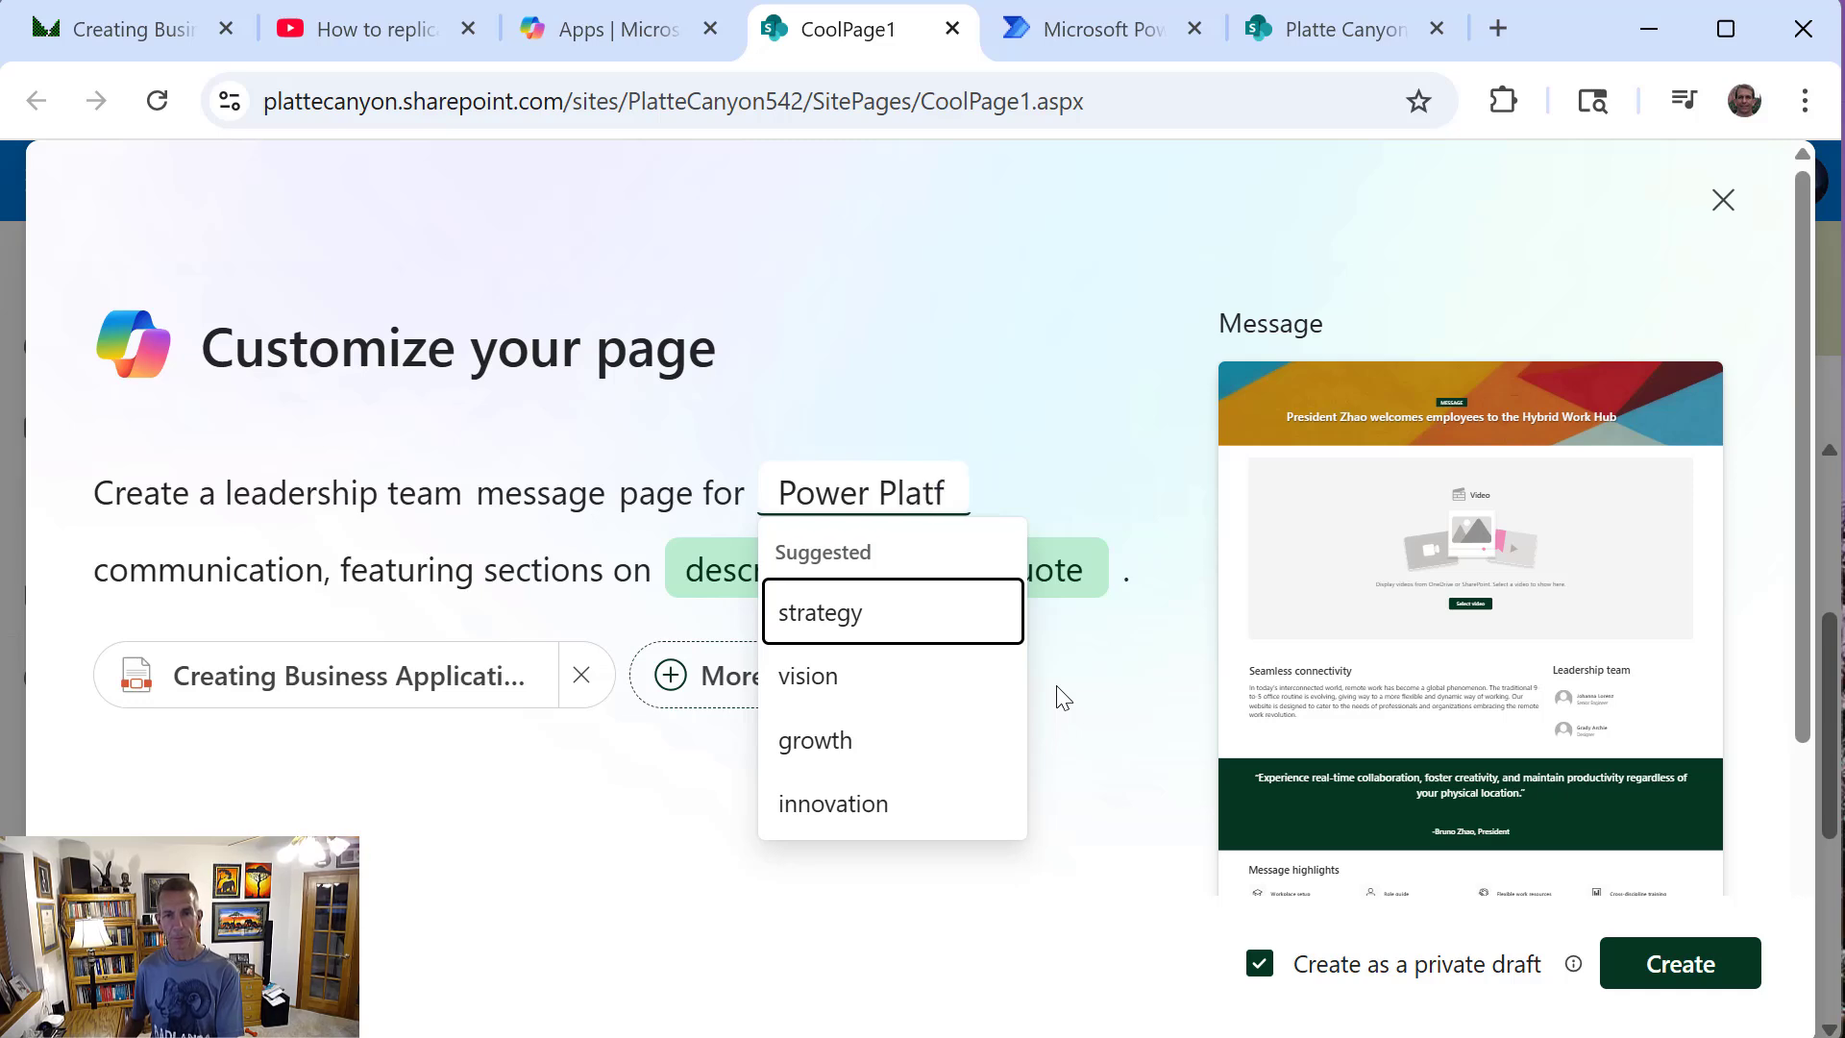
text(orm S)
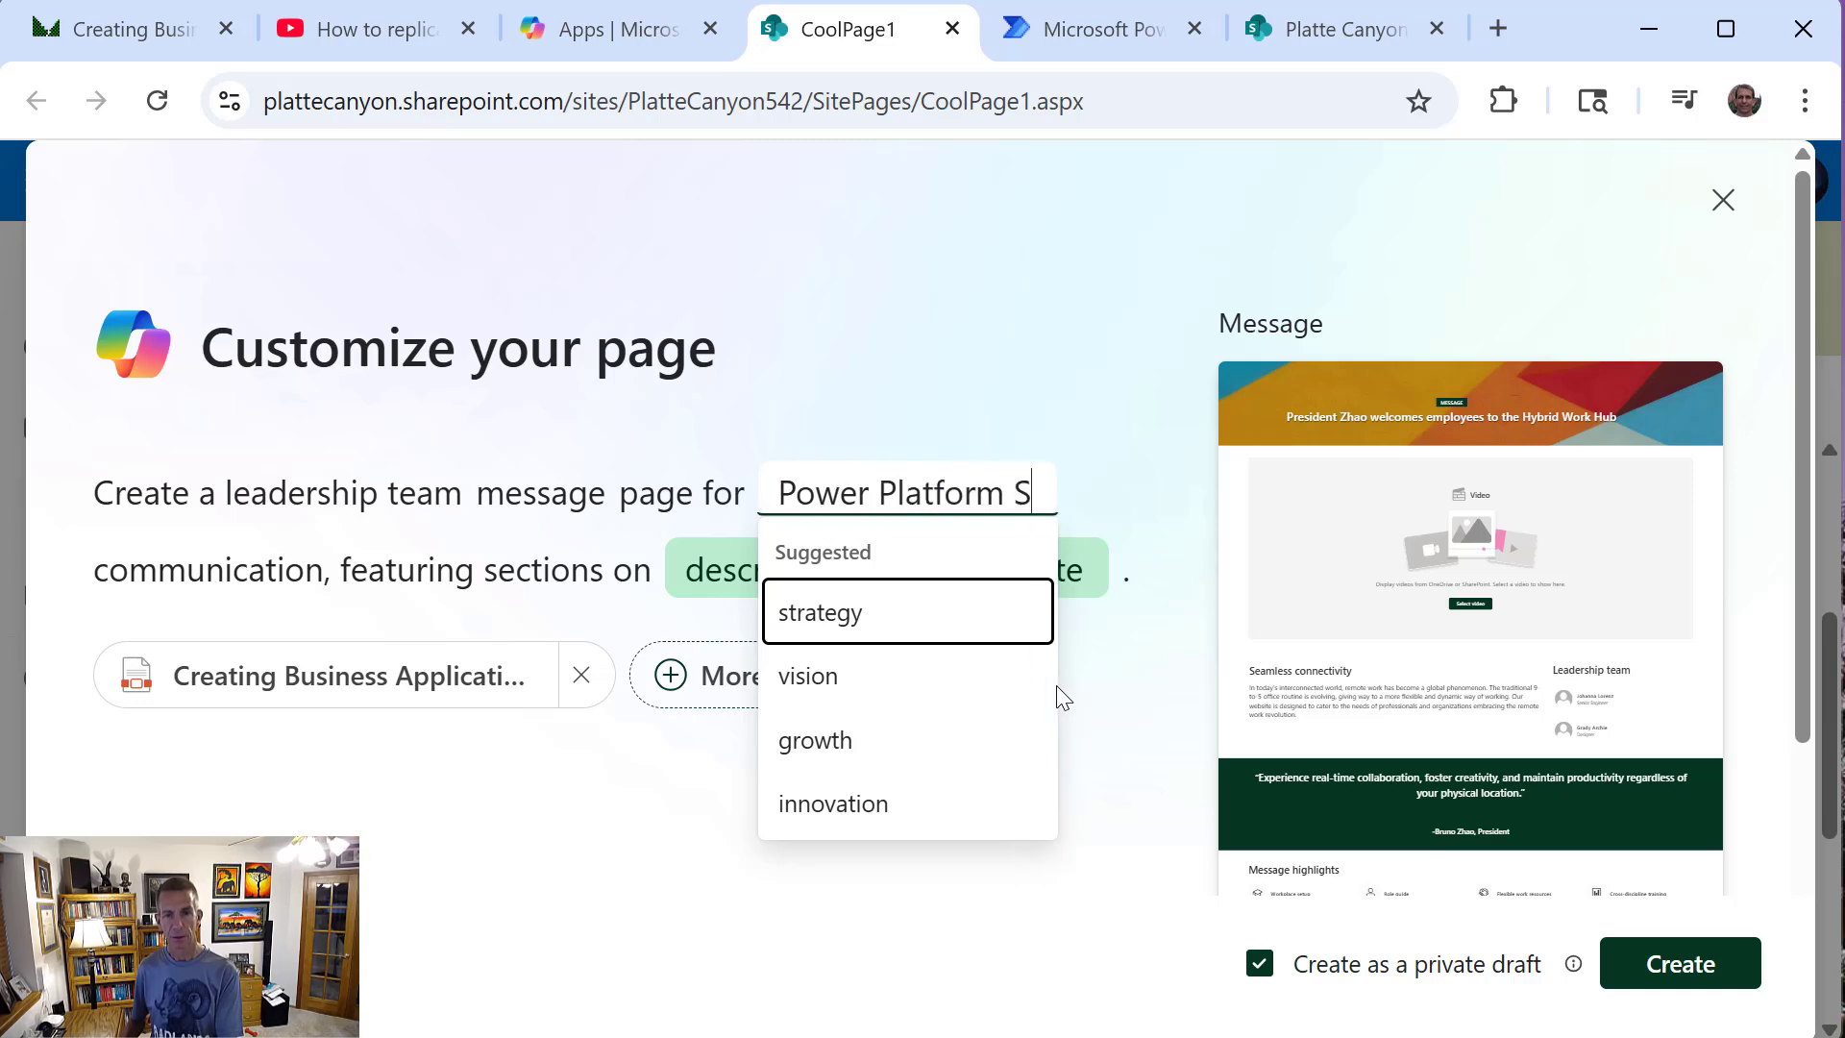
text(tar)
key(BackSpace)
key(BackSpace)
text(r)
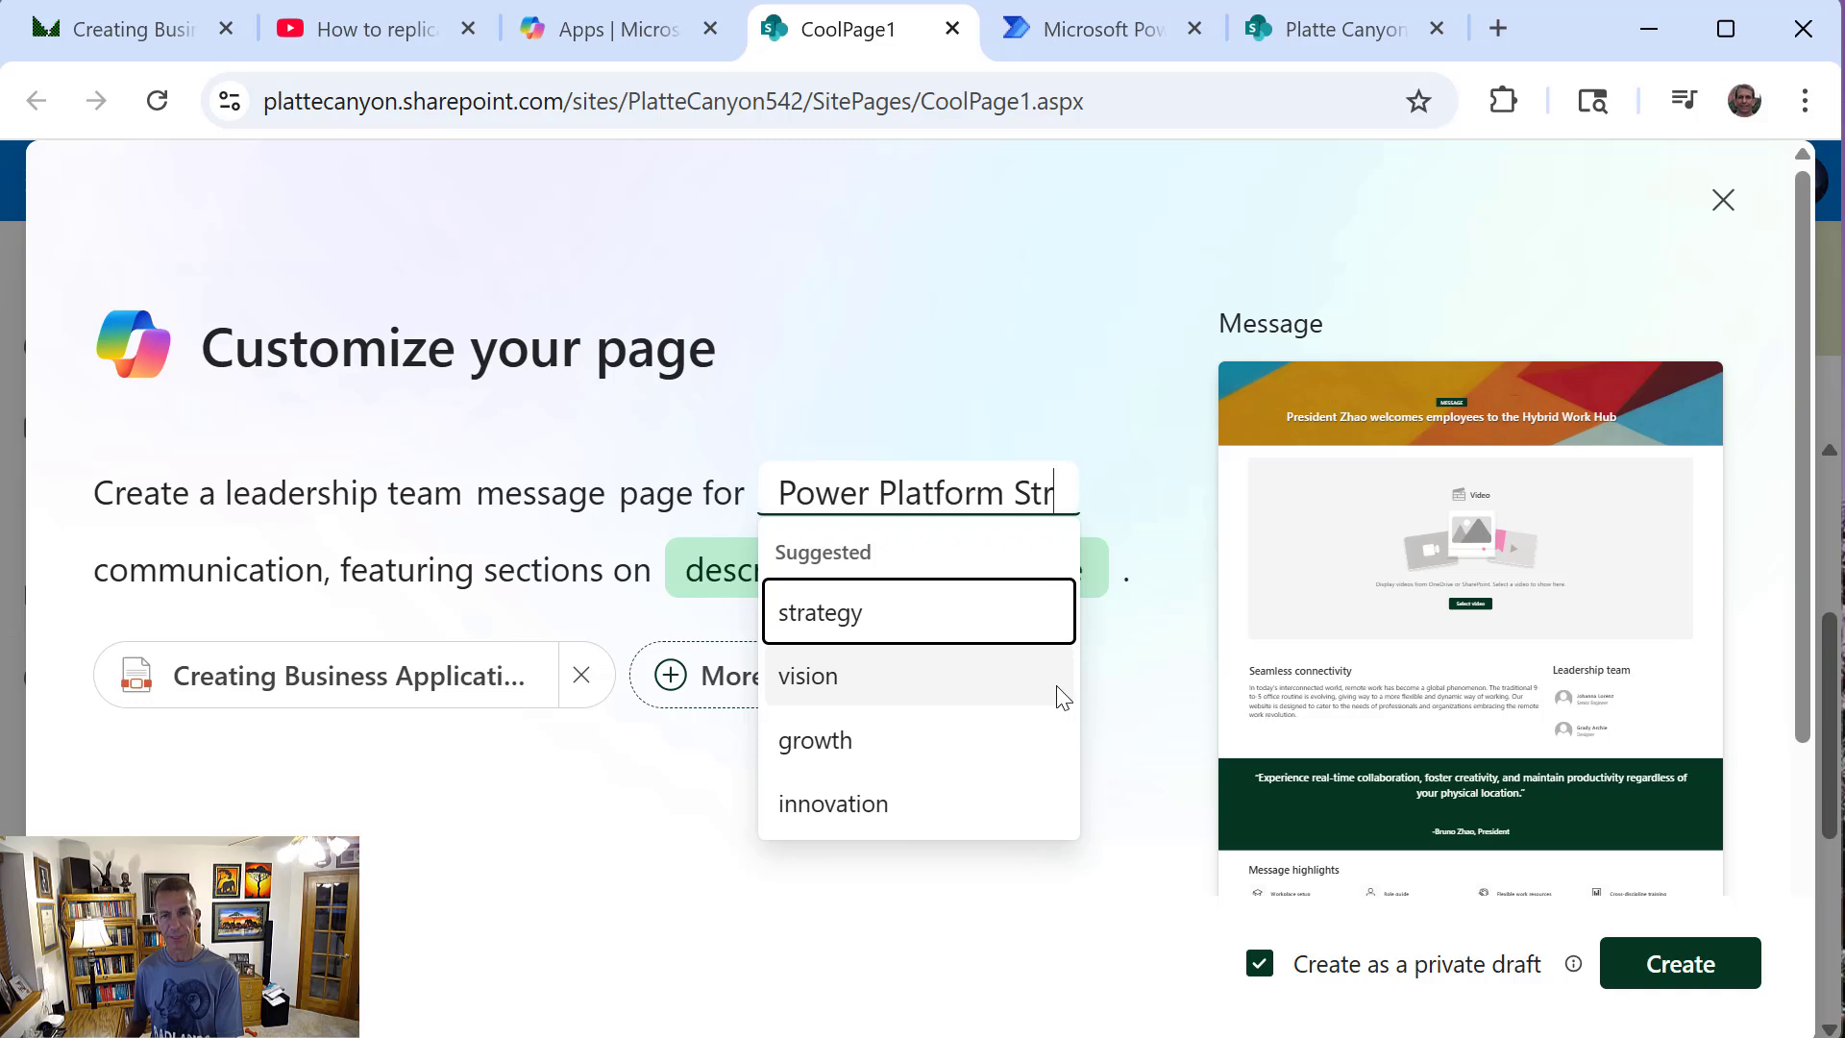
text(ategy)
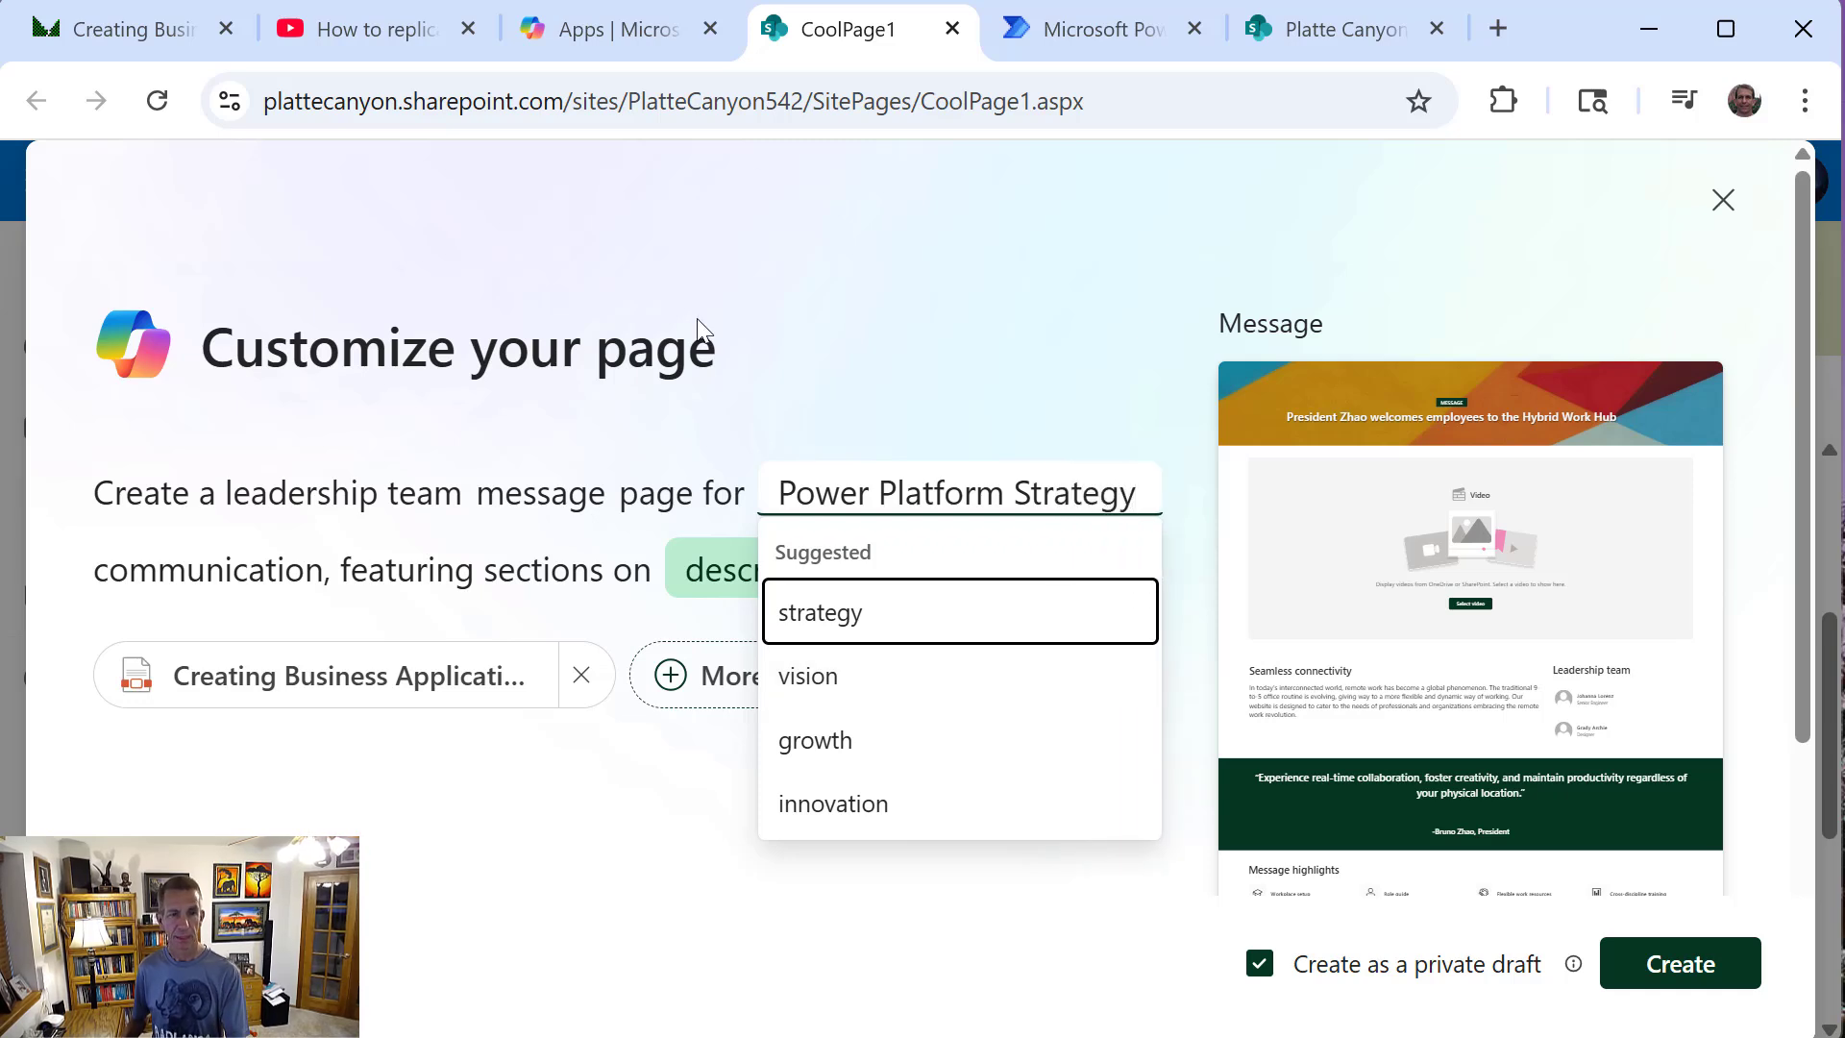
Fill the prompt's description placeholder with "Power Apps" and its quote placeholder with "Power Automate"
click(696, 573)
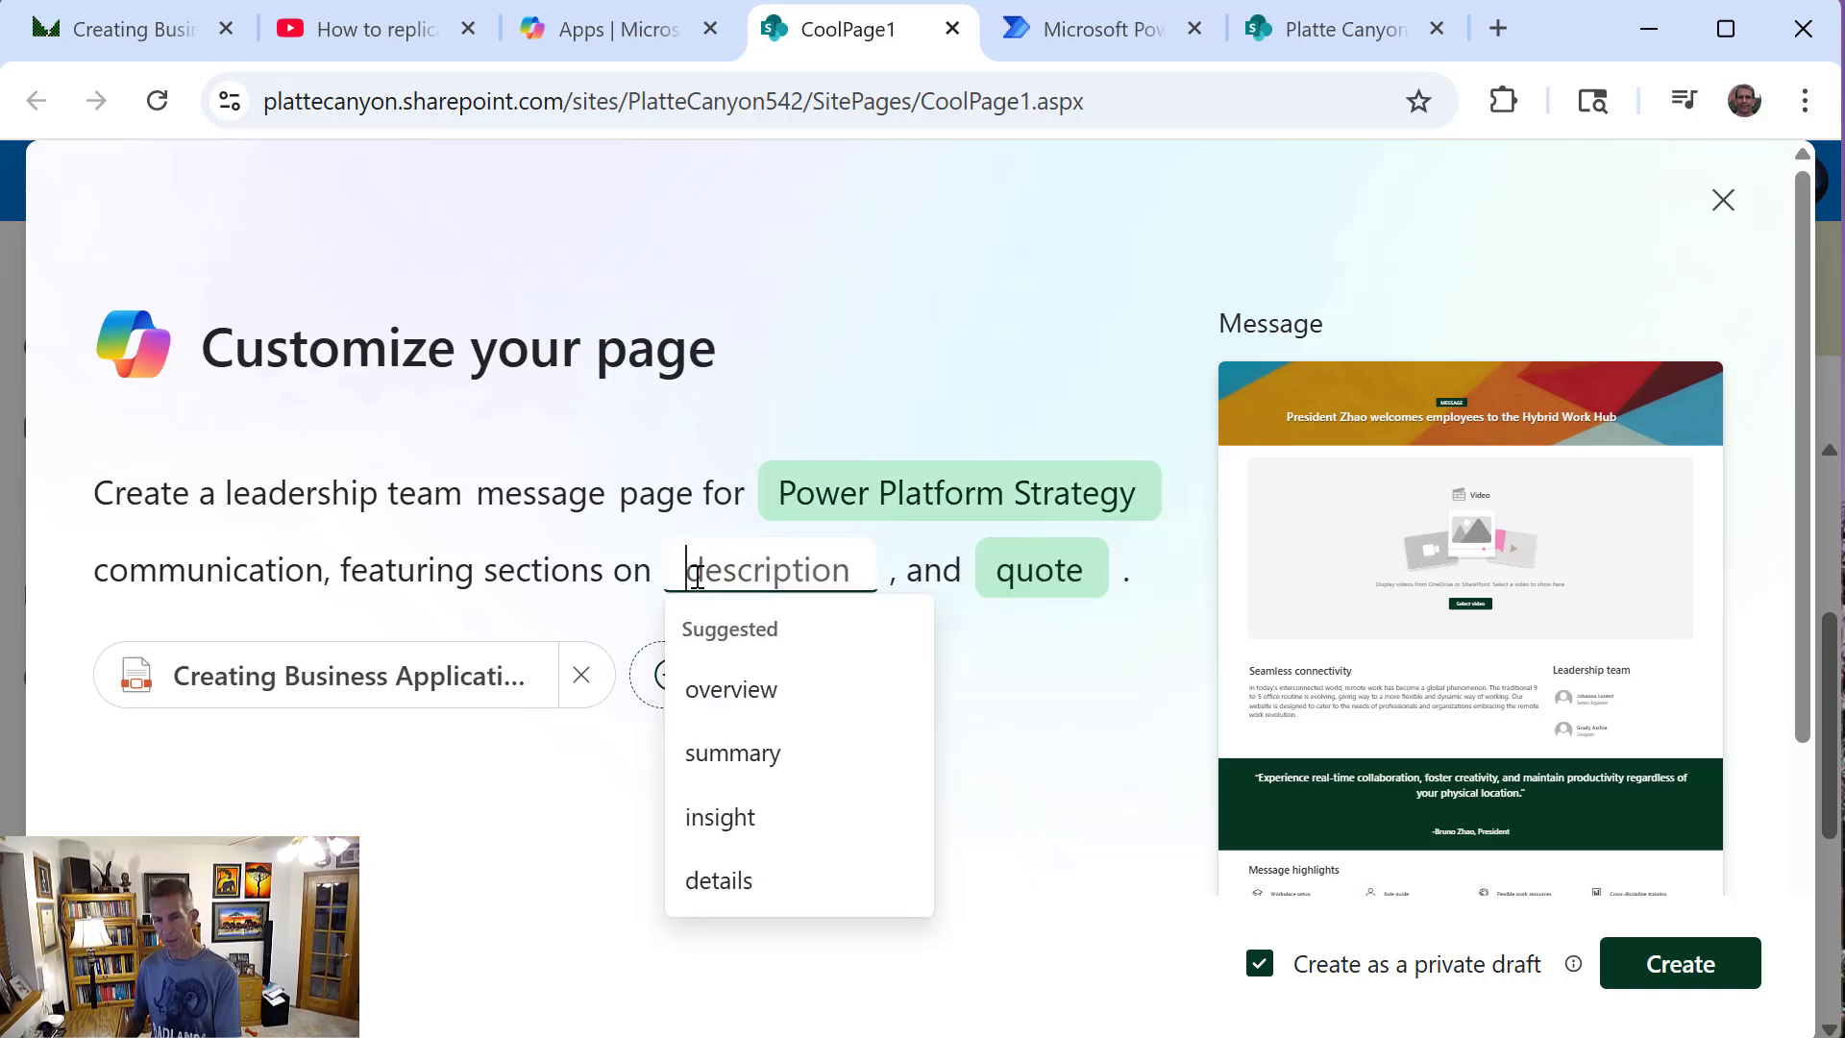
text(Power Apps)
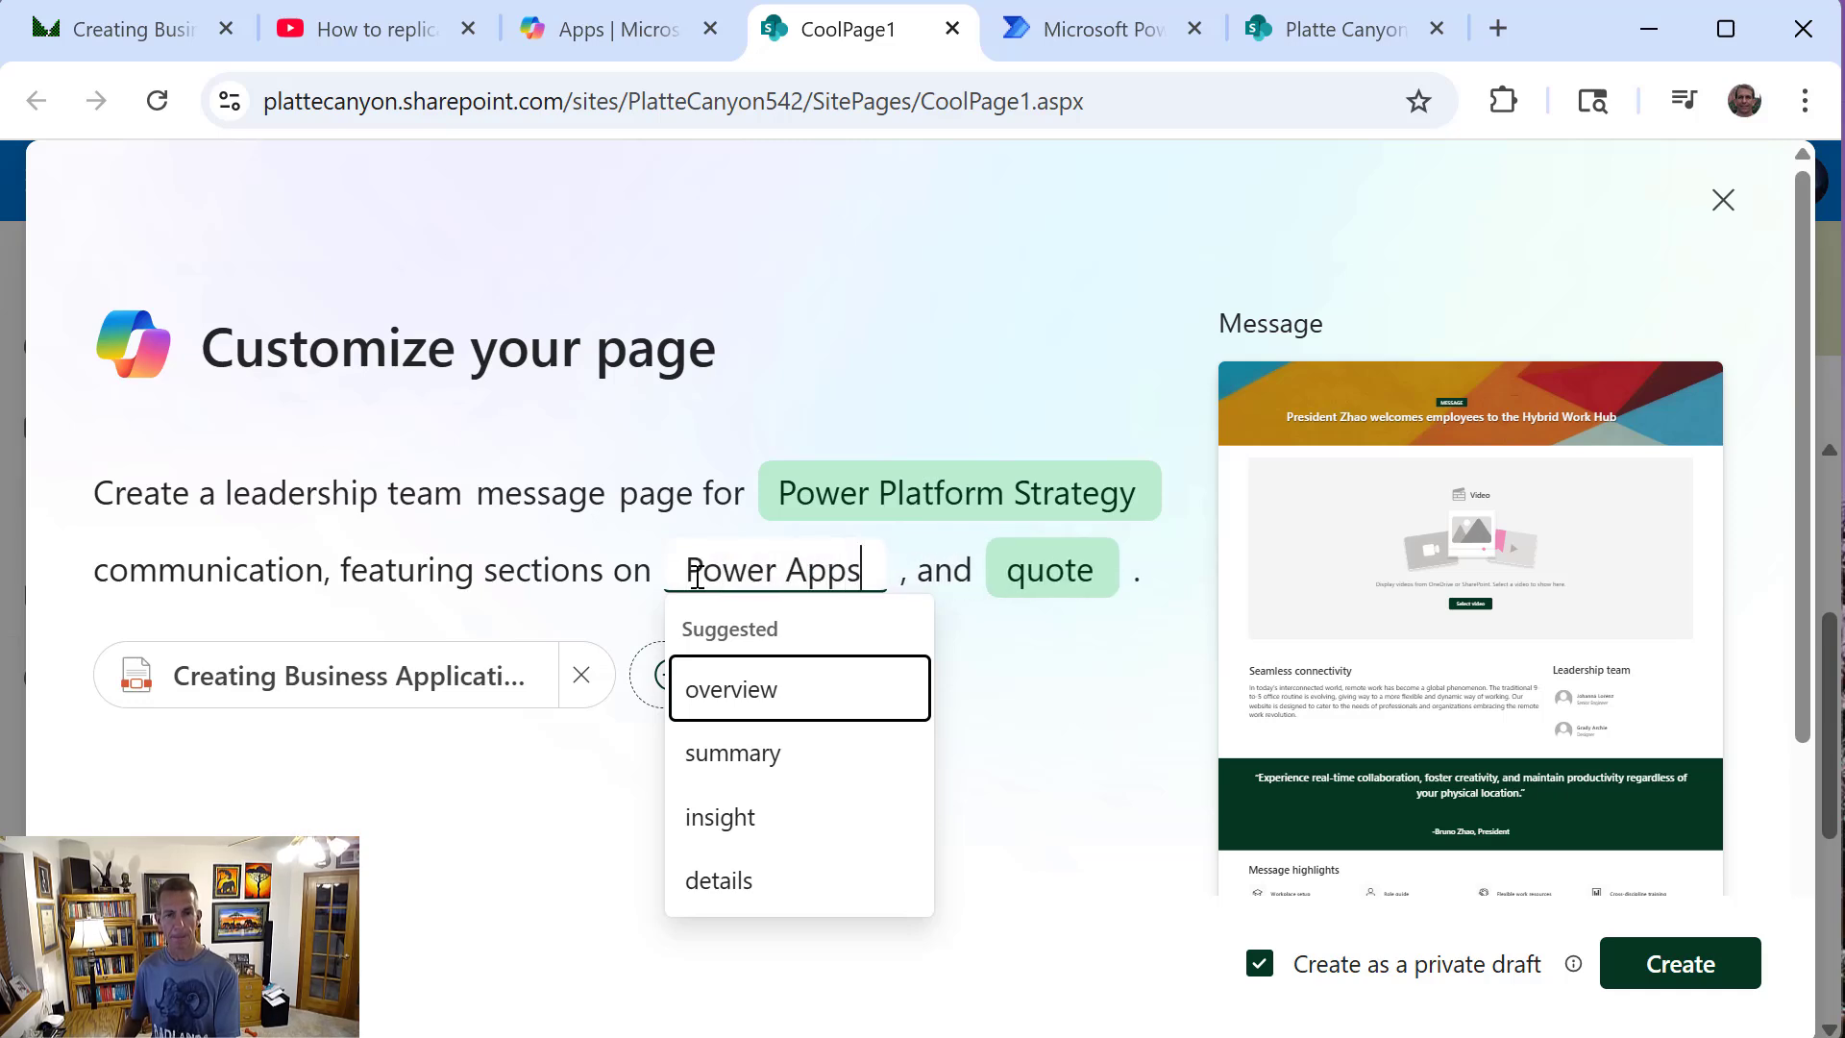
click(1058, 575)
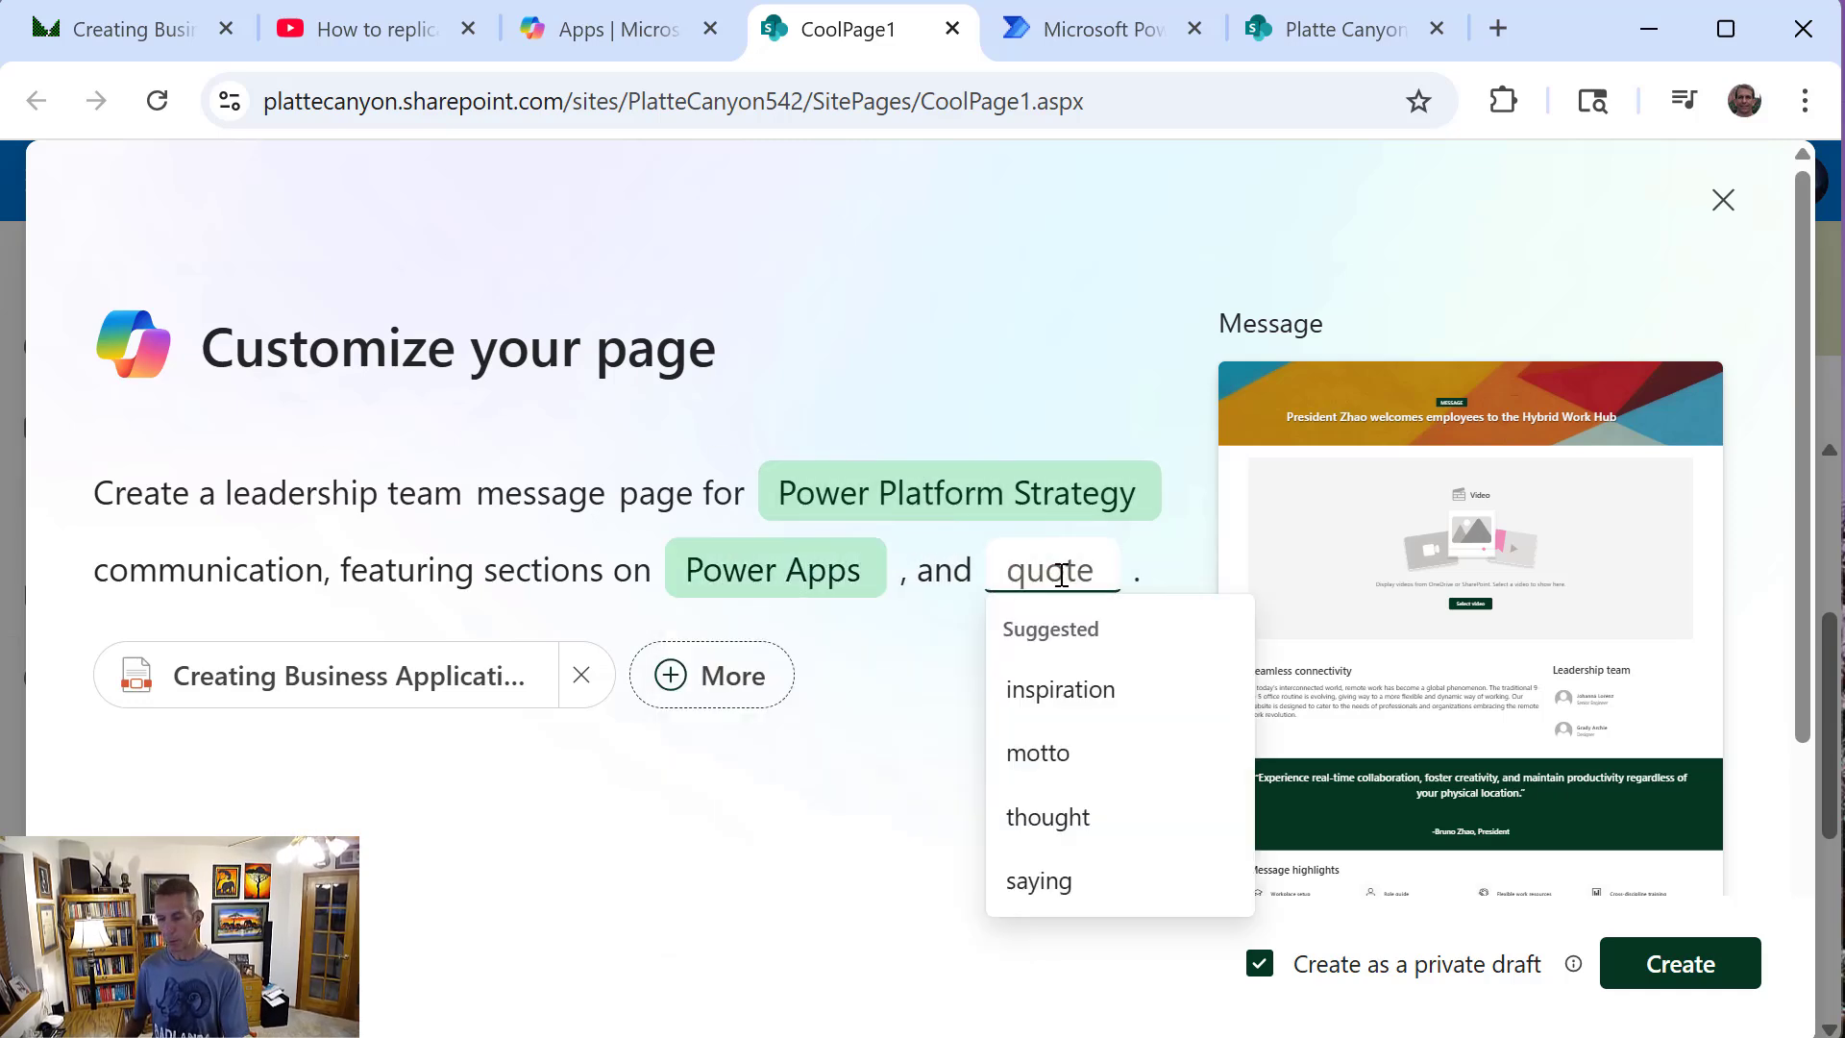
text(Power Automate)
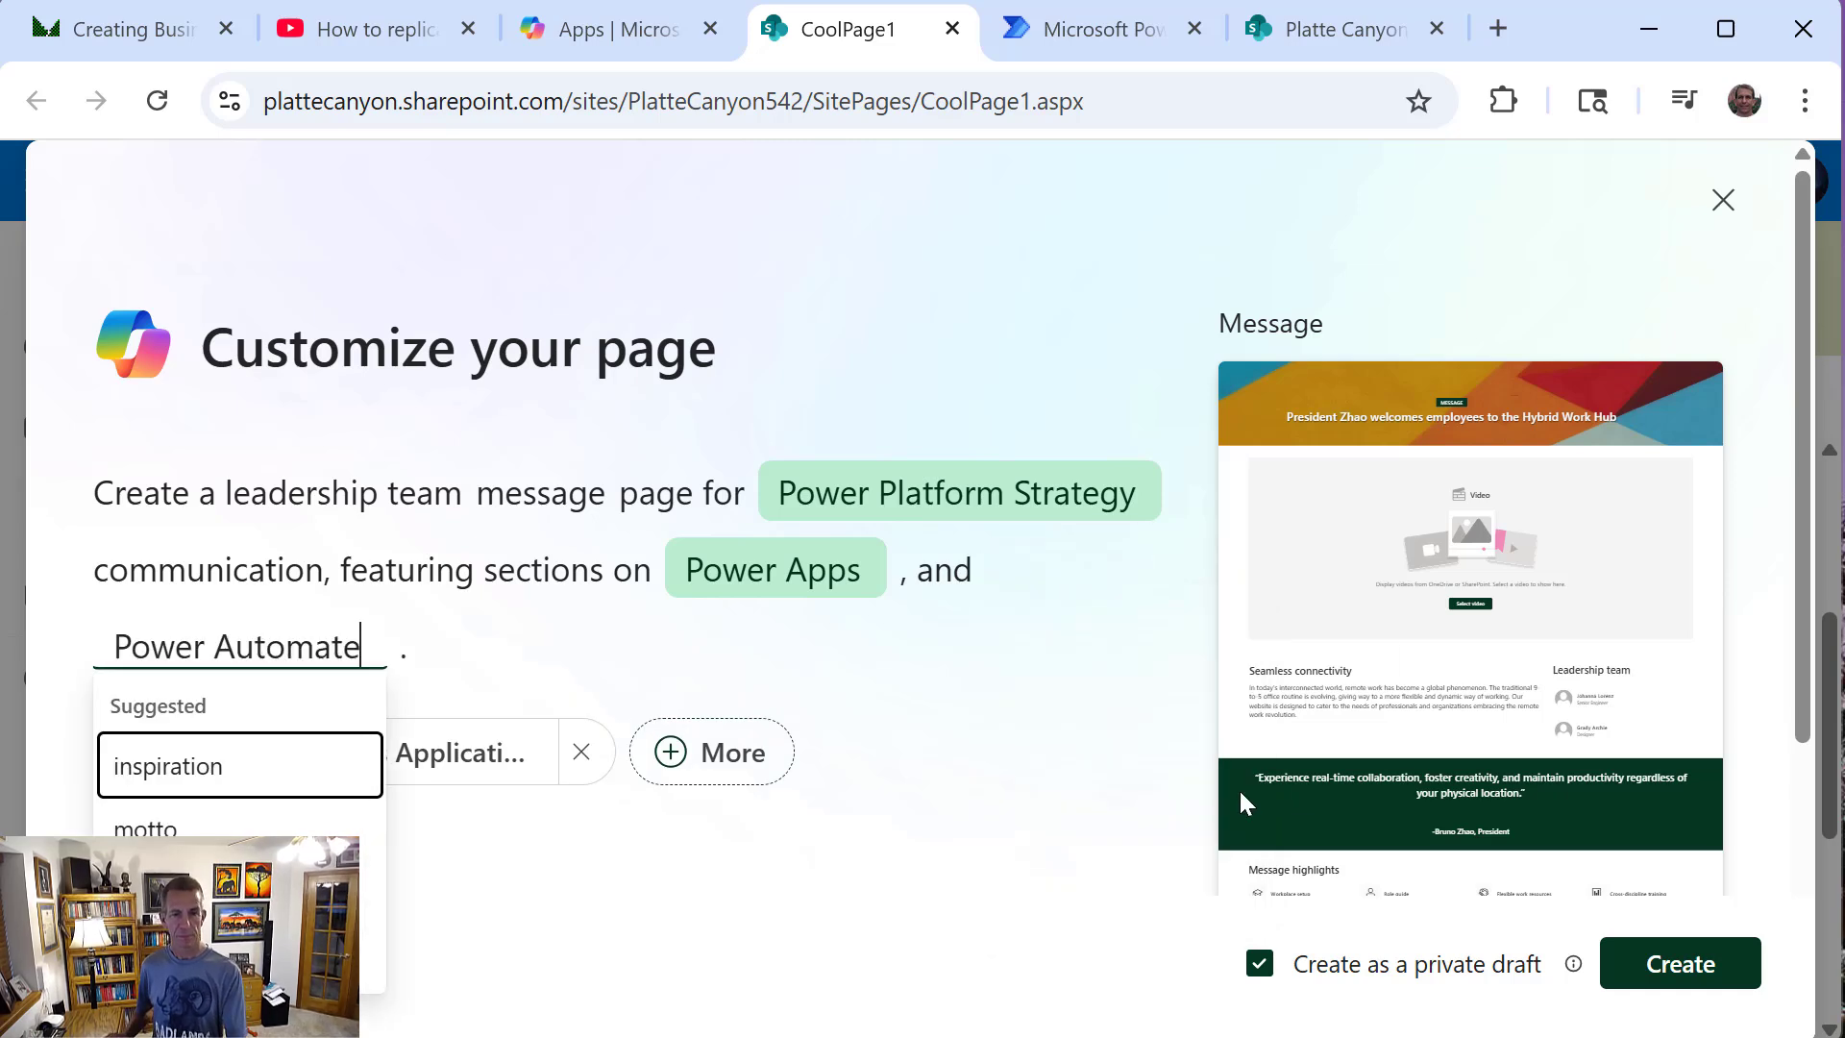
click(1057, 824)
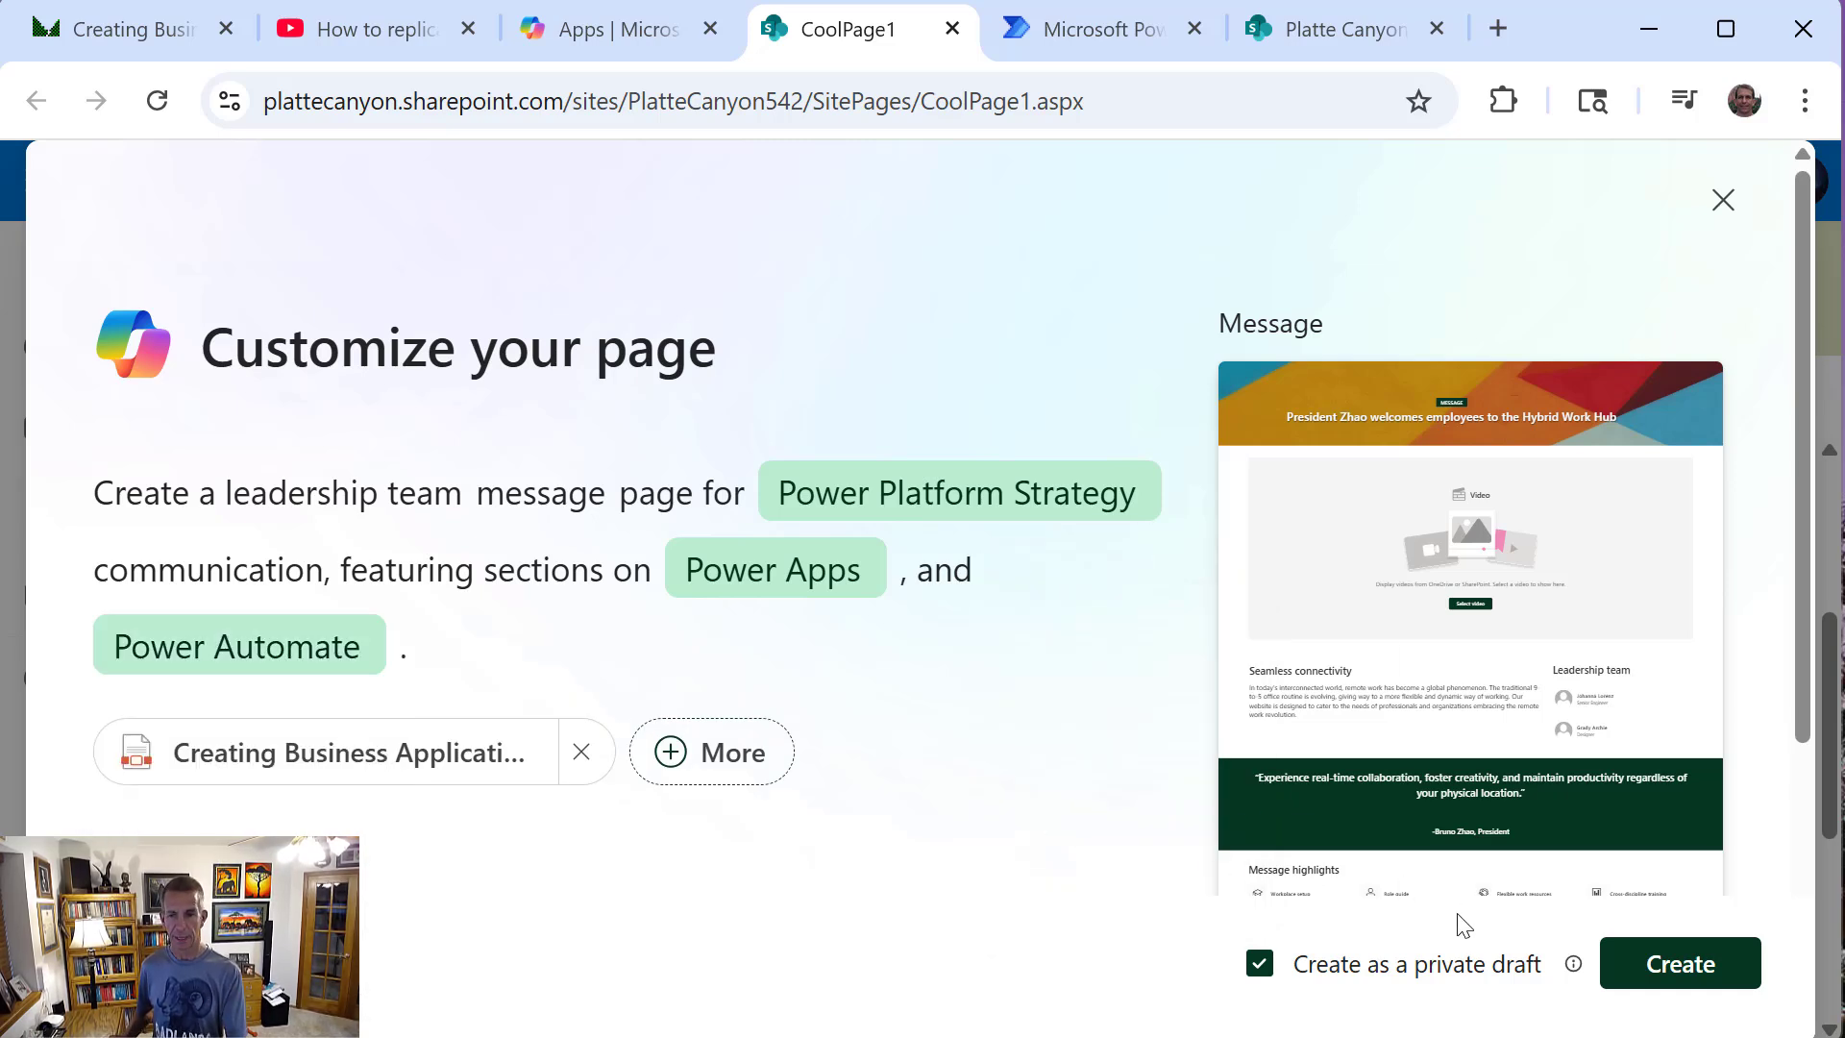
Create the page as a private draft and keep the content that Copilot generates
click(1669, 966)
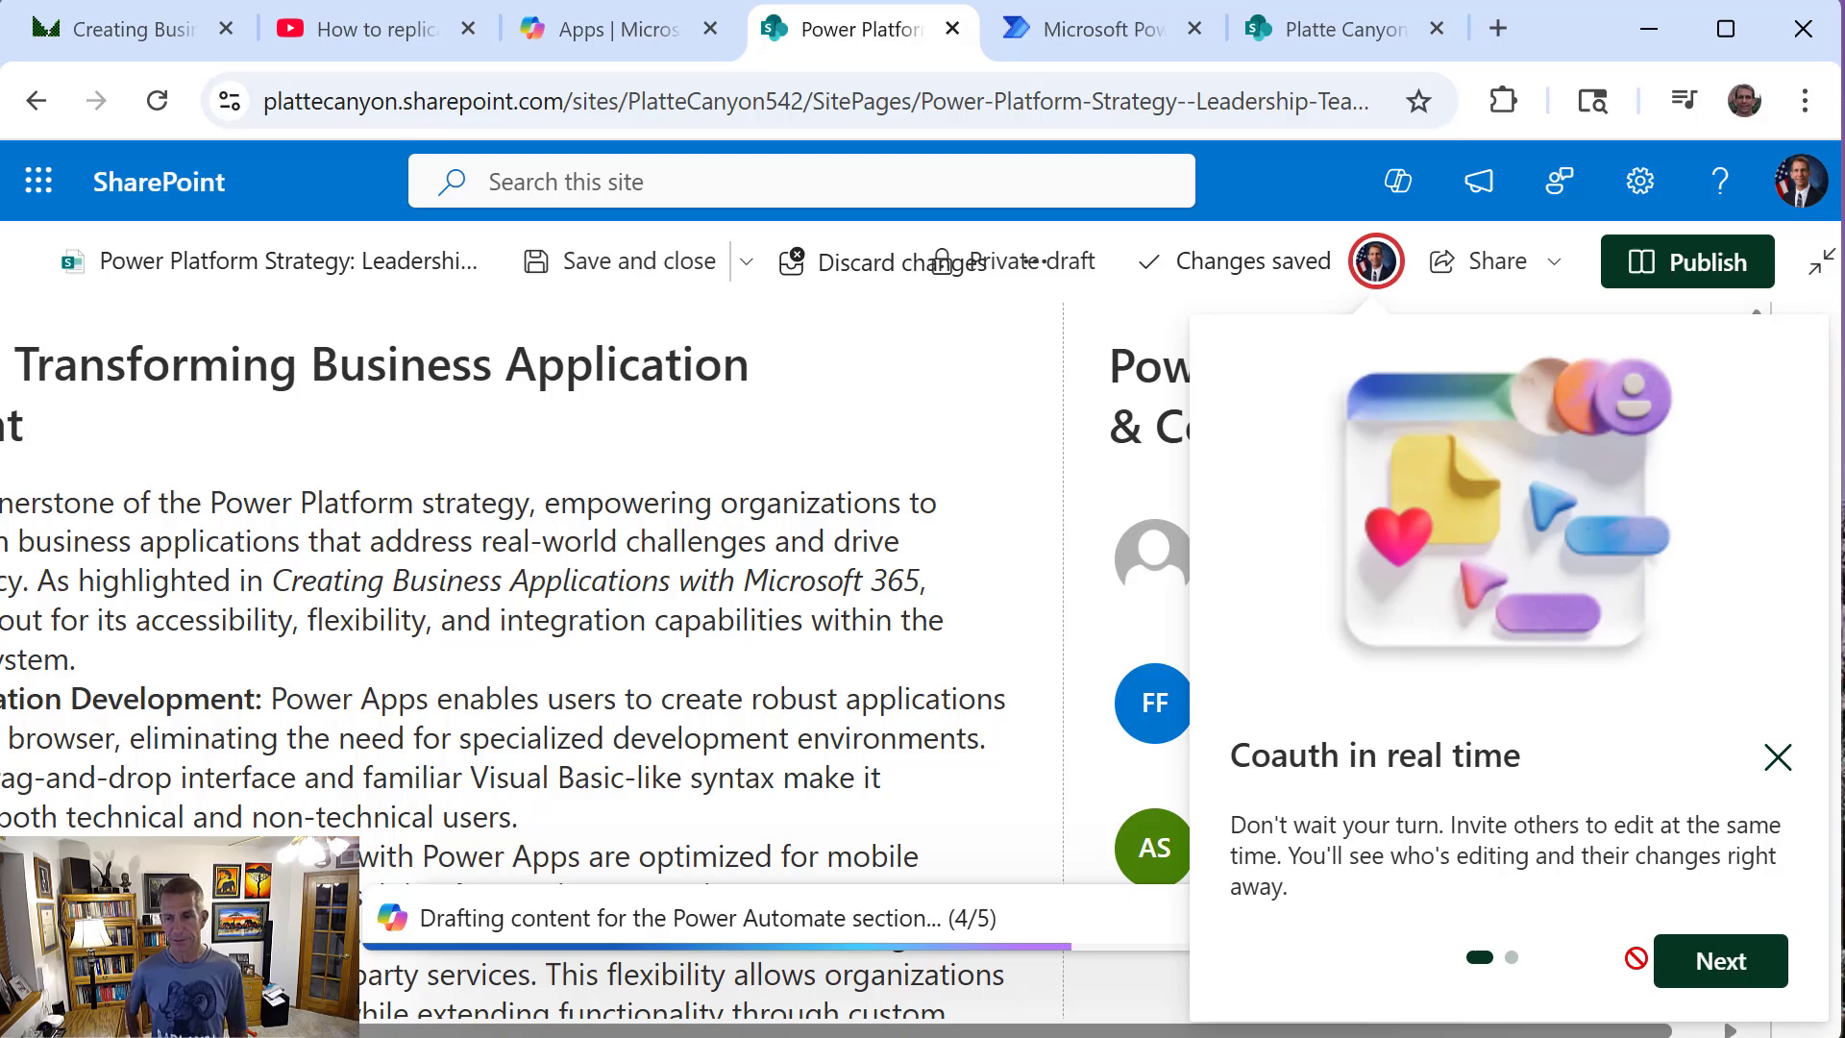
click(1718, 964)
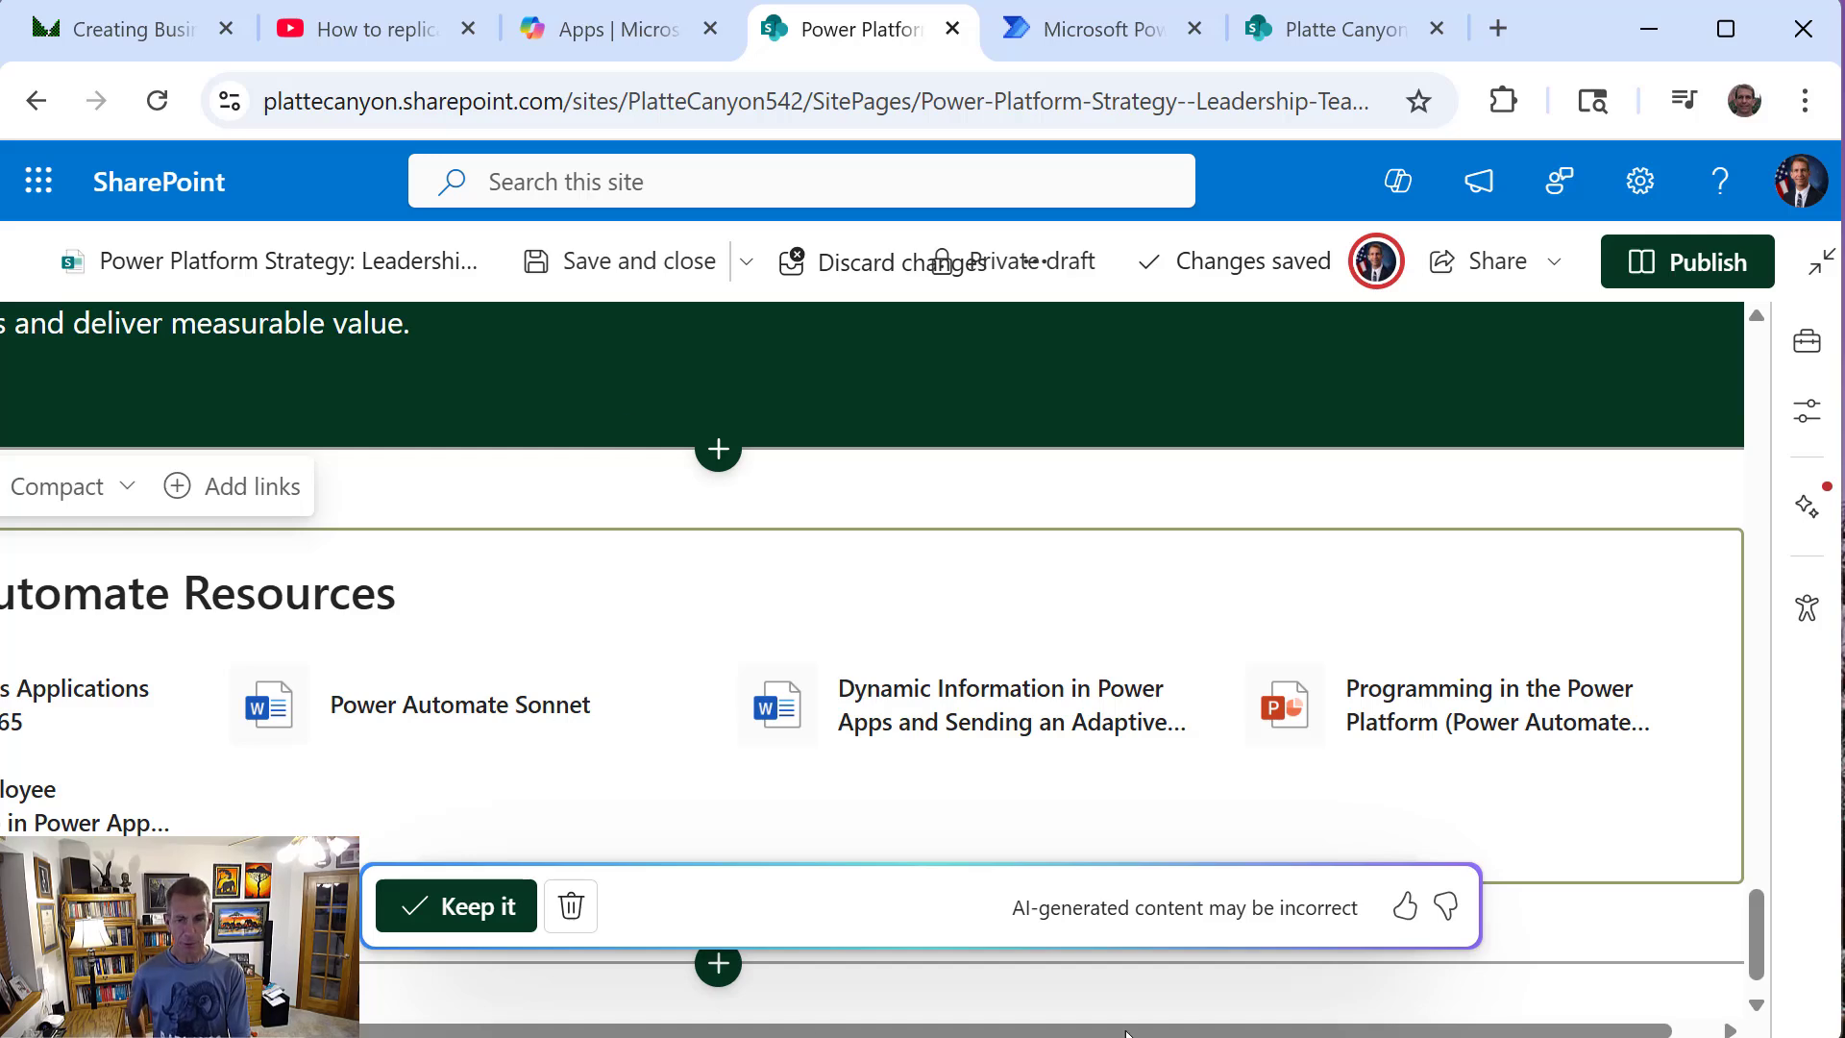
click(480, 907)
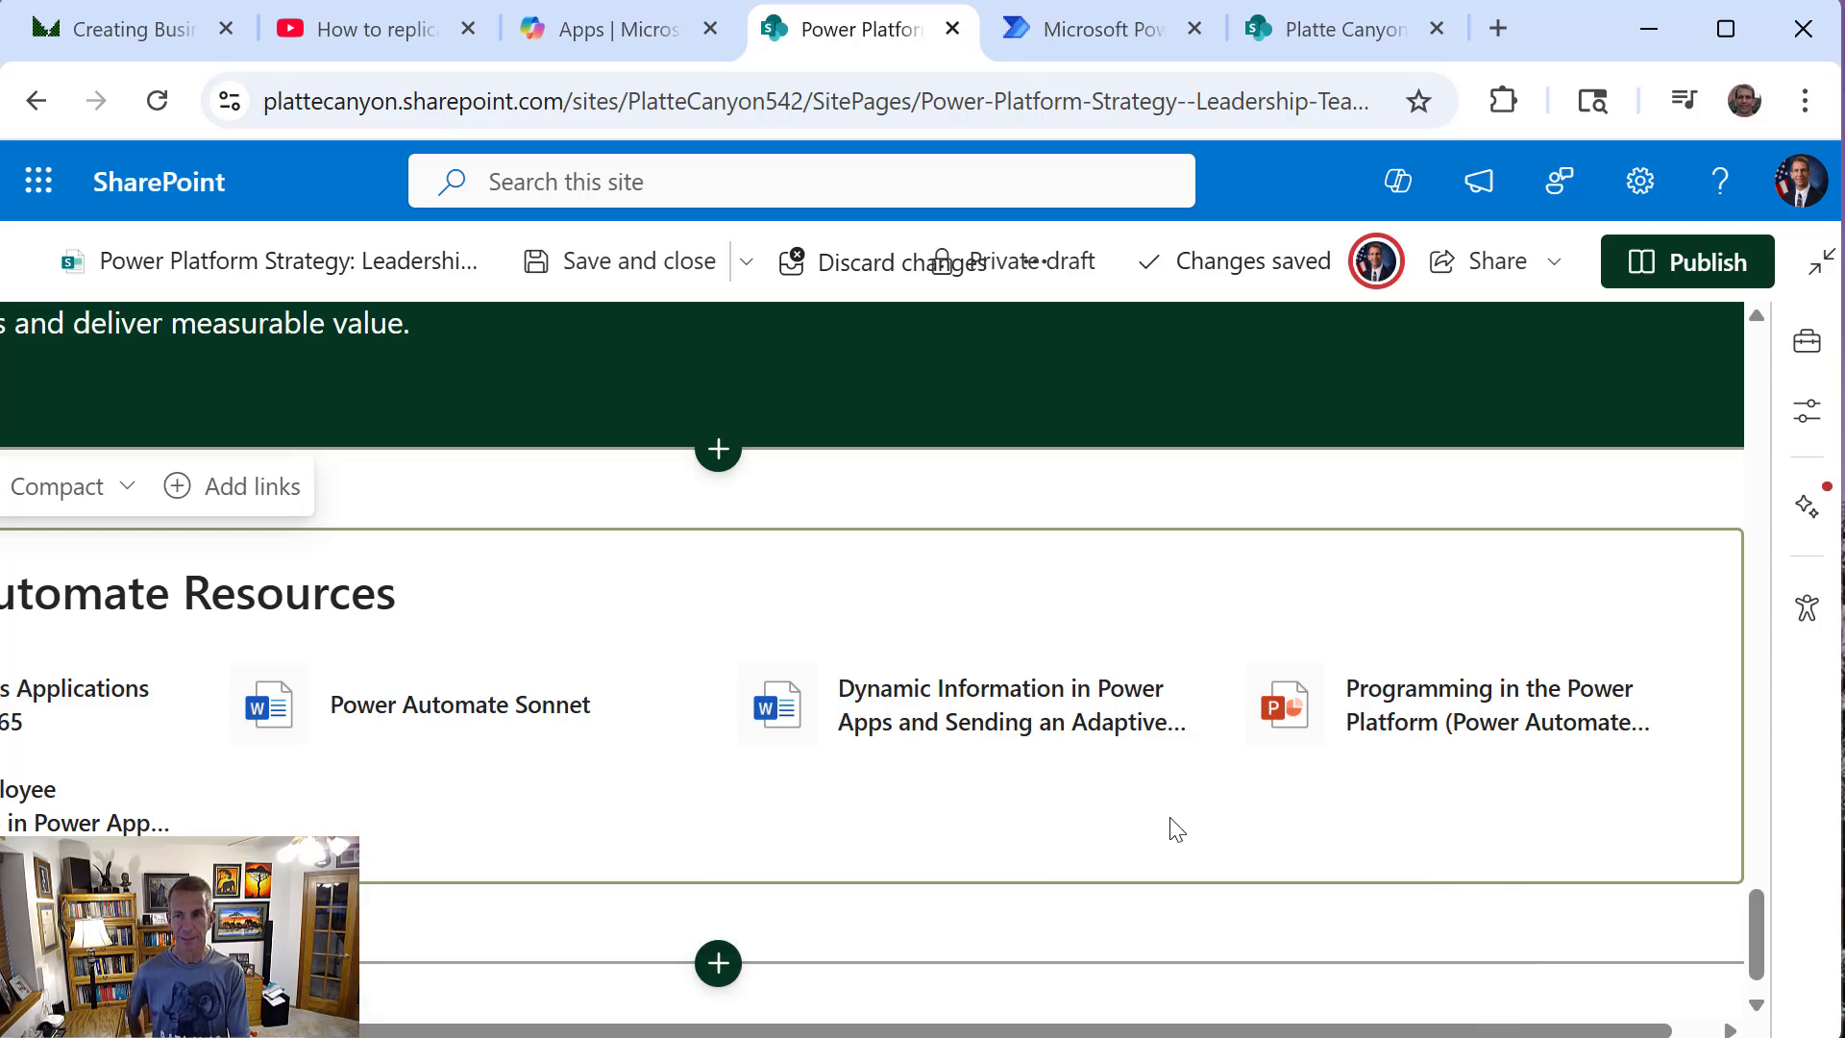
Review the generated page from the resources section up to the title banner and publish it to the Platte Canyon site
mouse_move(1760, 919)
mouse_down()
mouse_move(1746, 884)
mouse_move(1741, 920)
mouse_up()
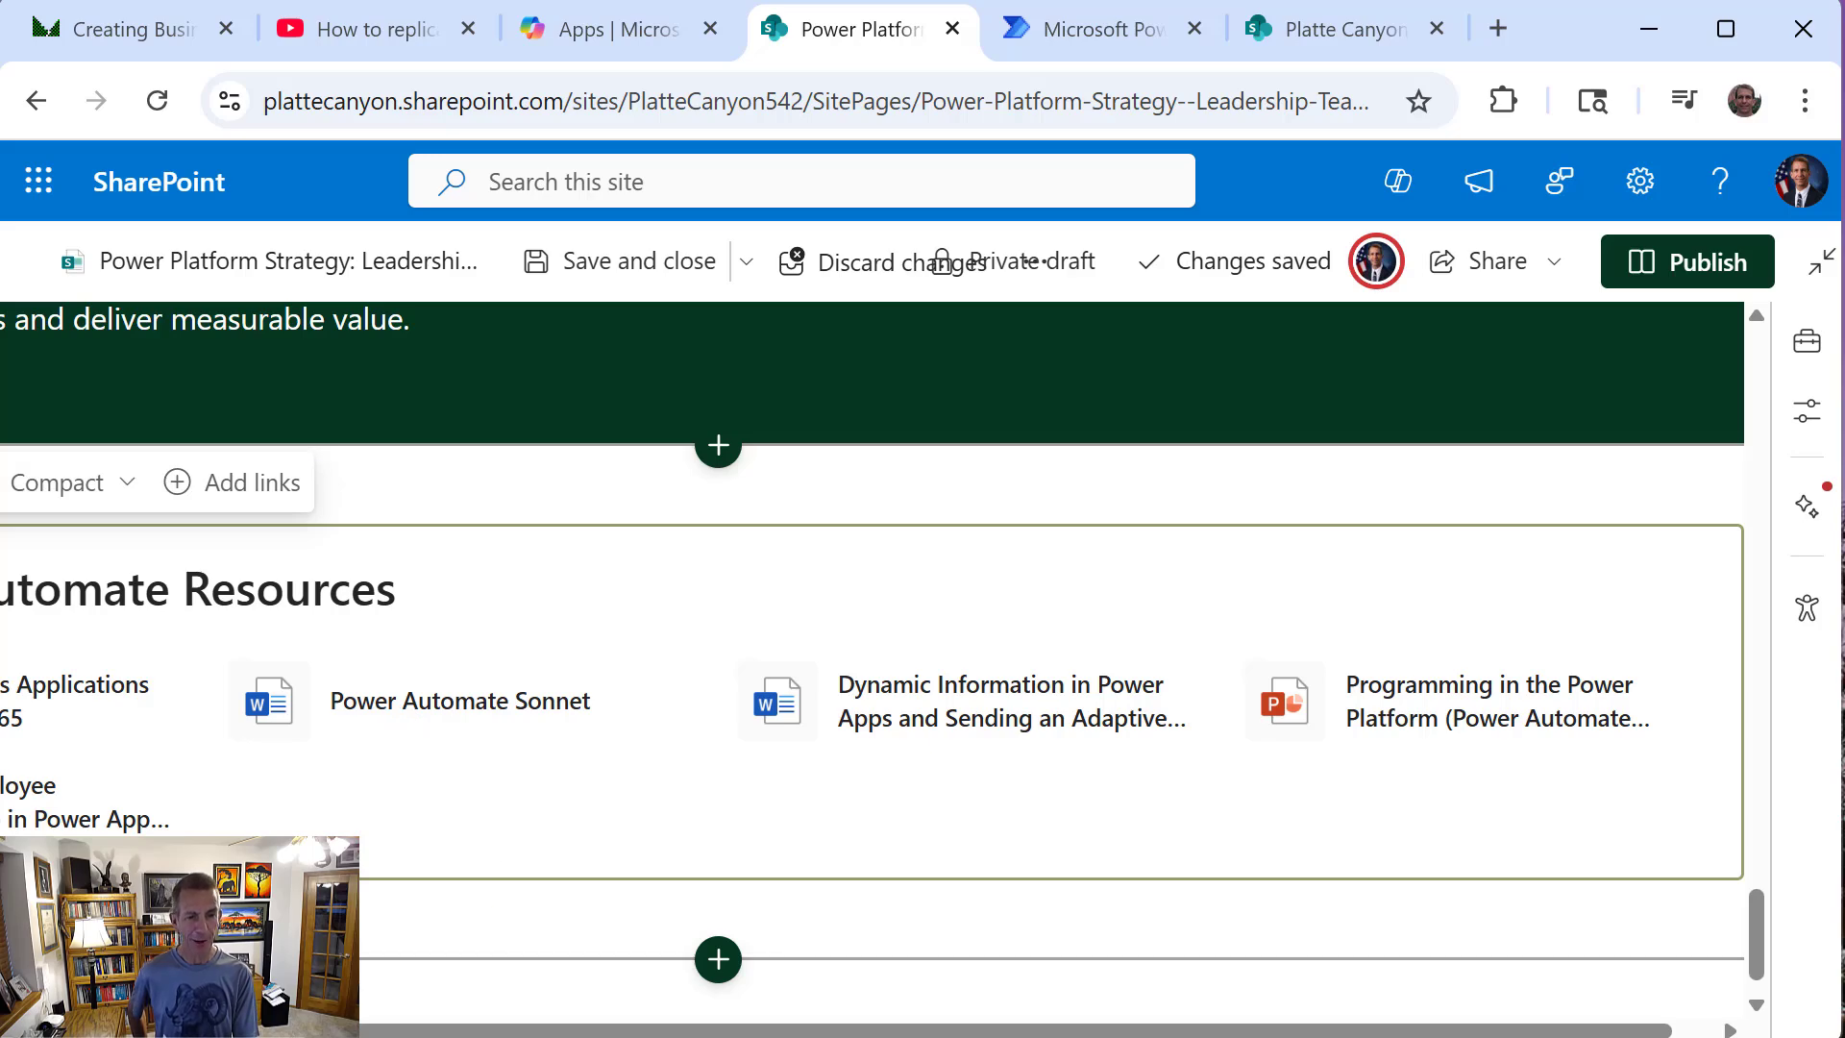
drag(549, 1029, 308, 1024)
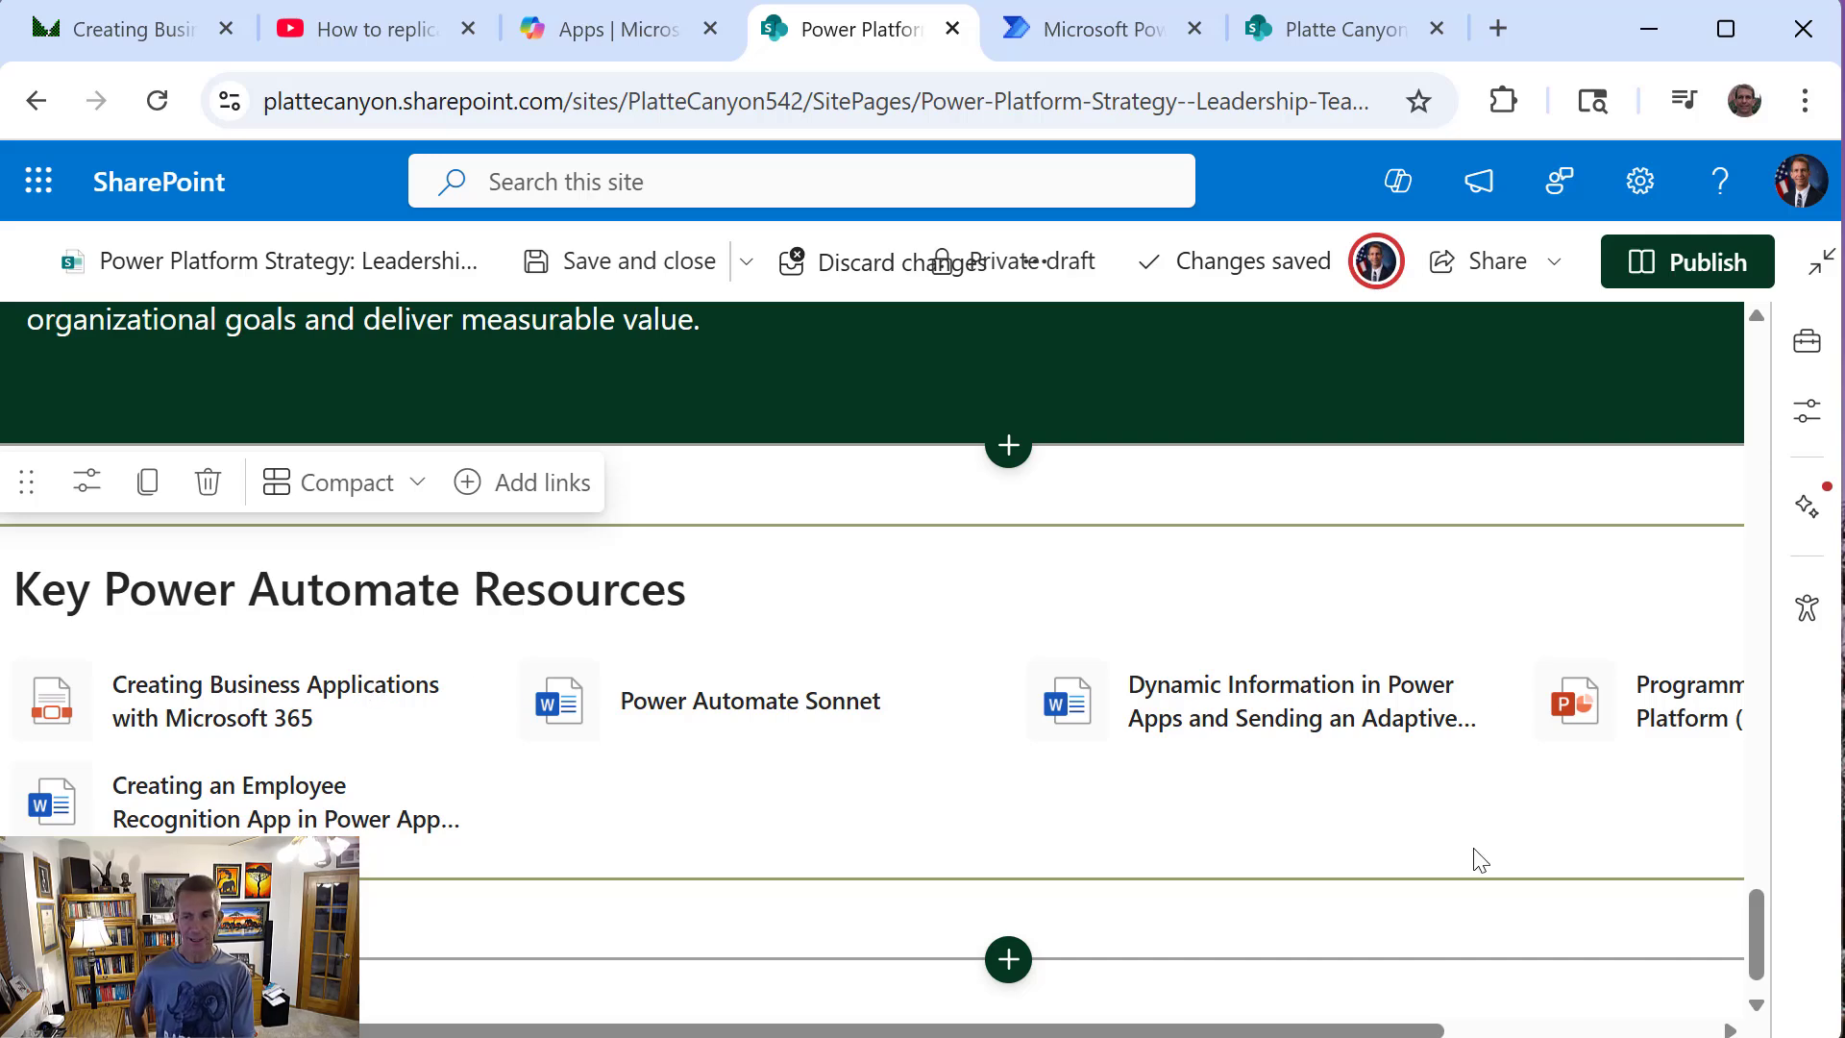
drag(1756, 949, 1569, 451)
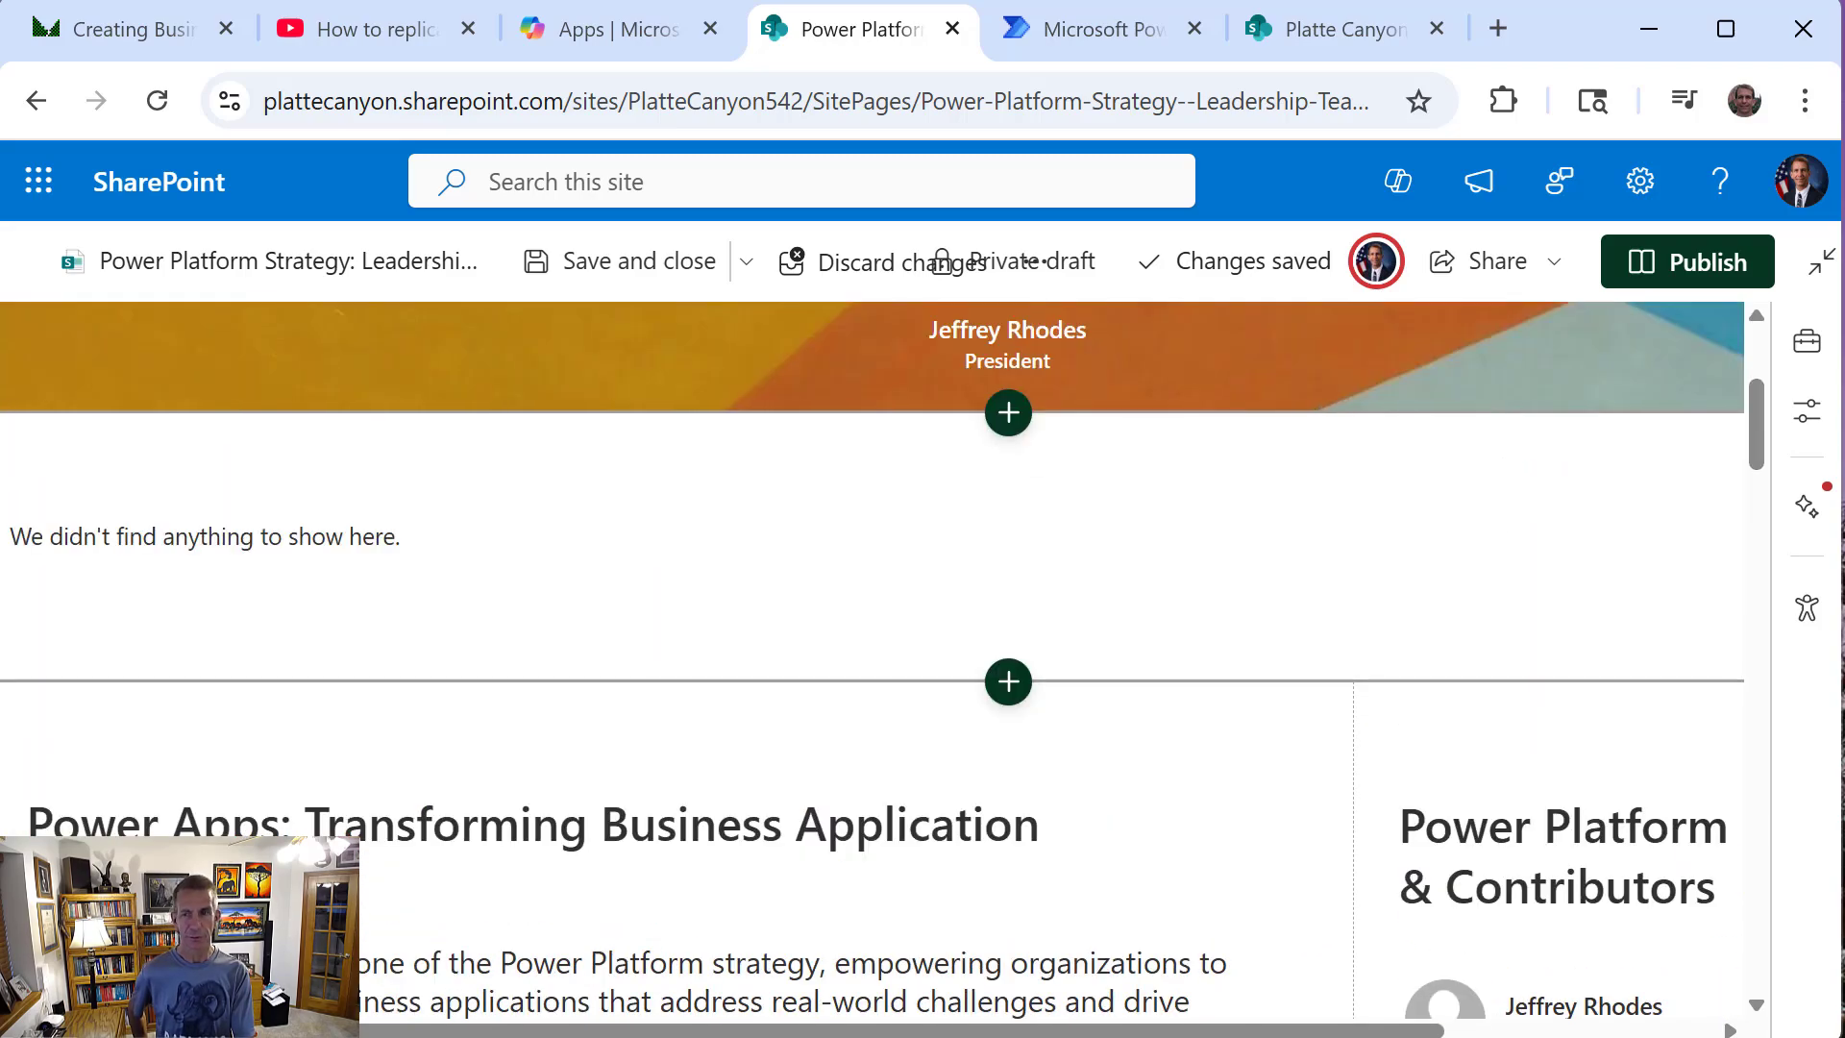
drag(1757, 443, 1724, 364)
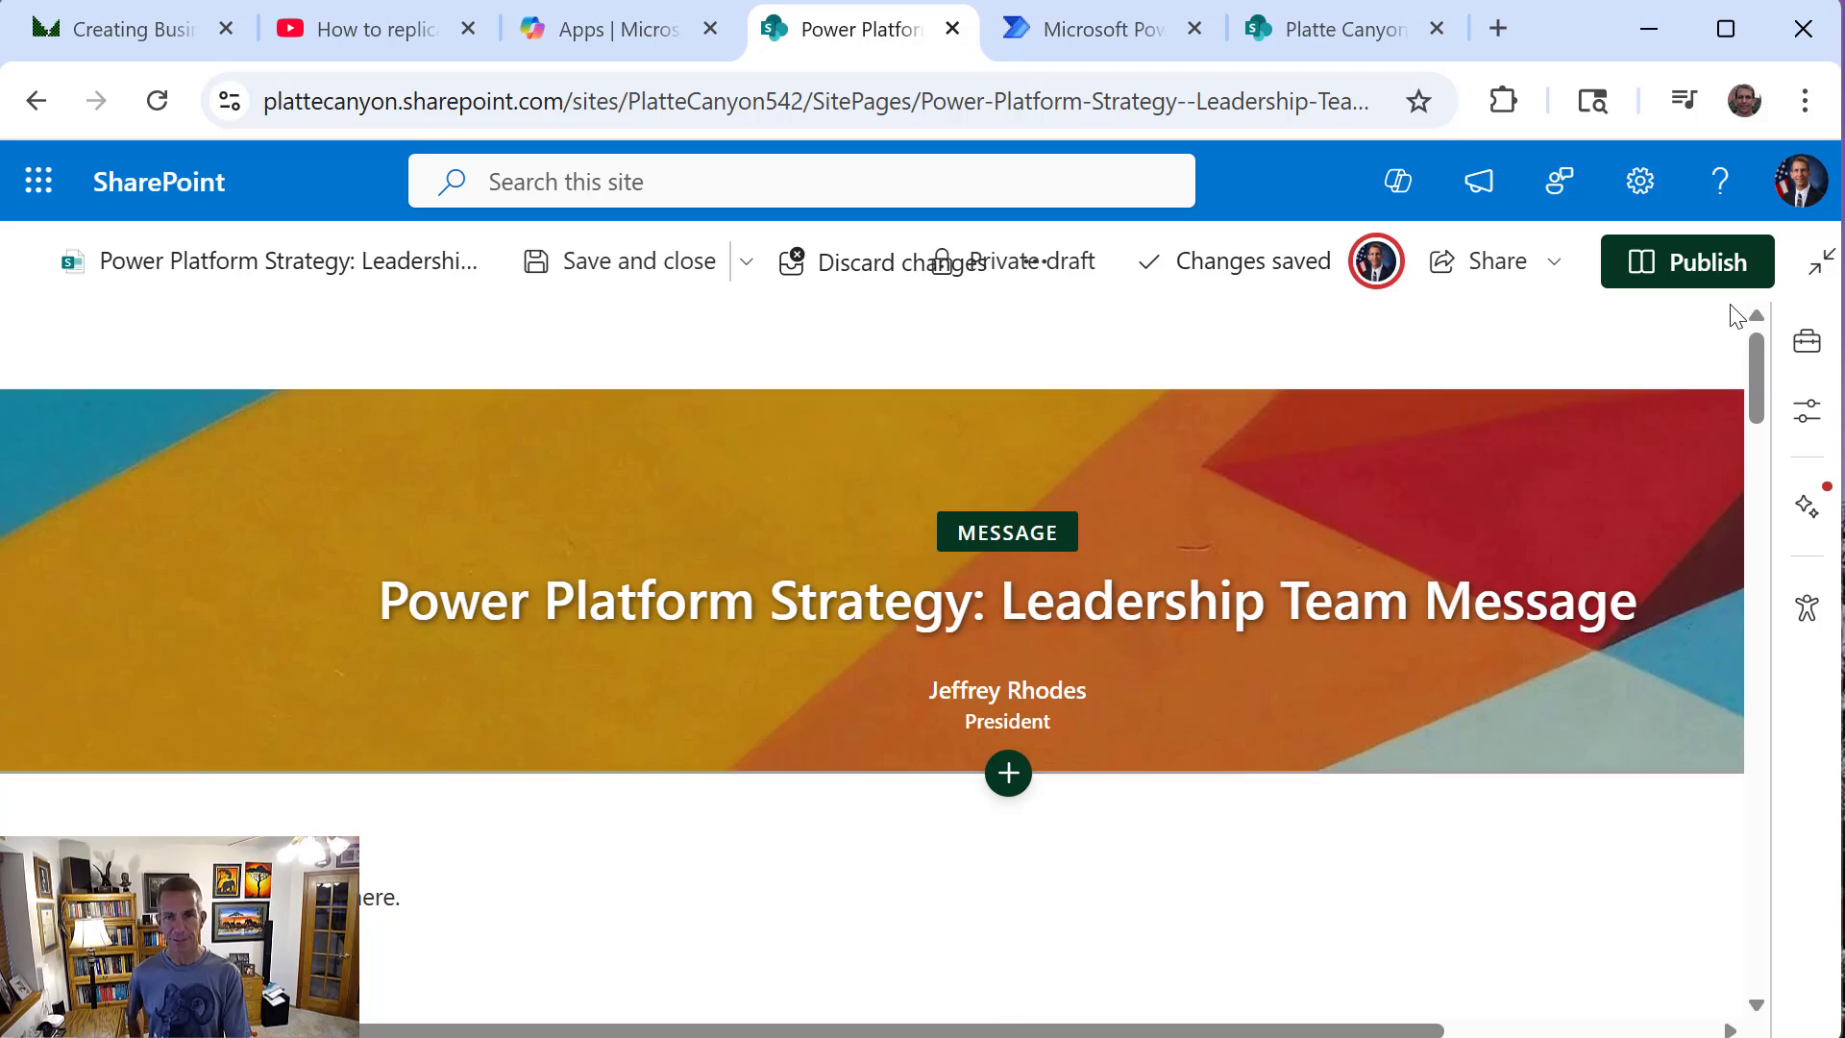
click(1699, 278)
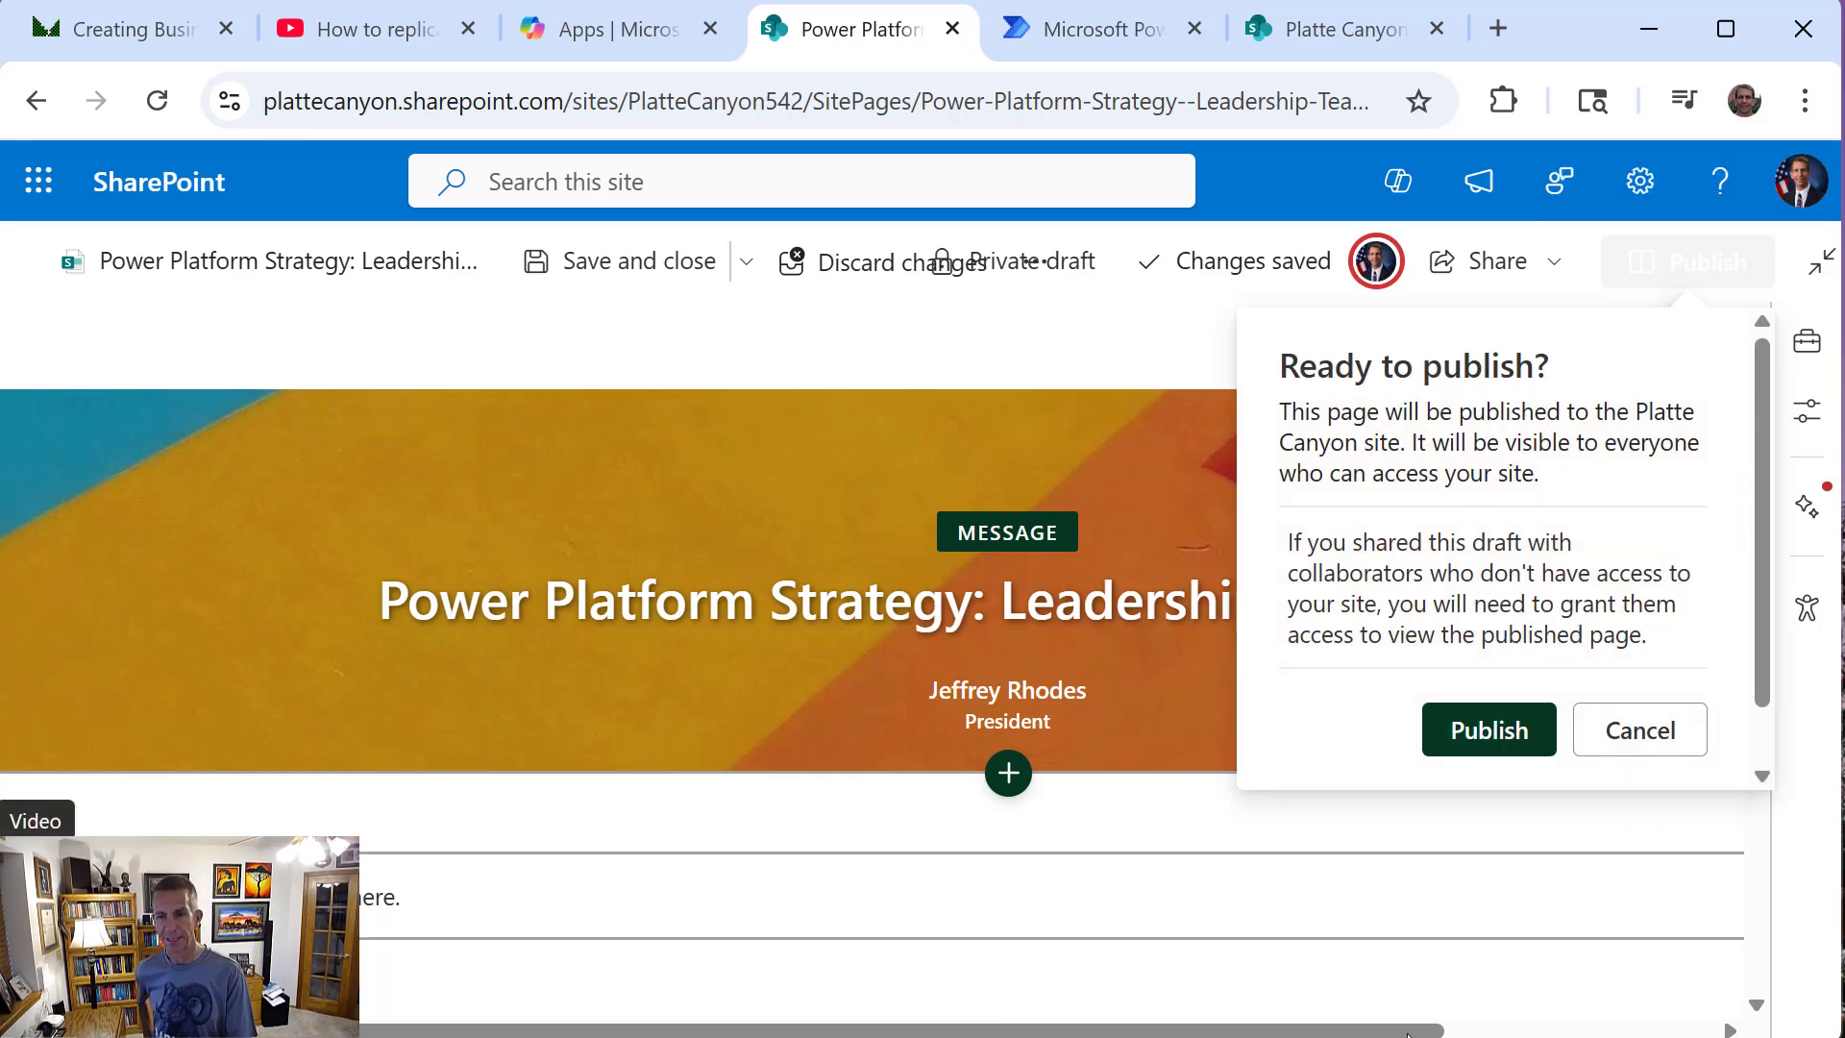
click(1489, 738)
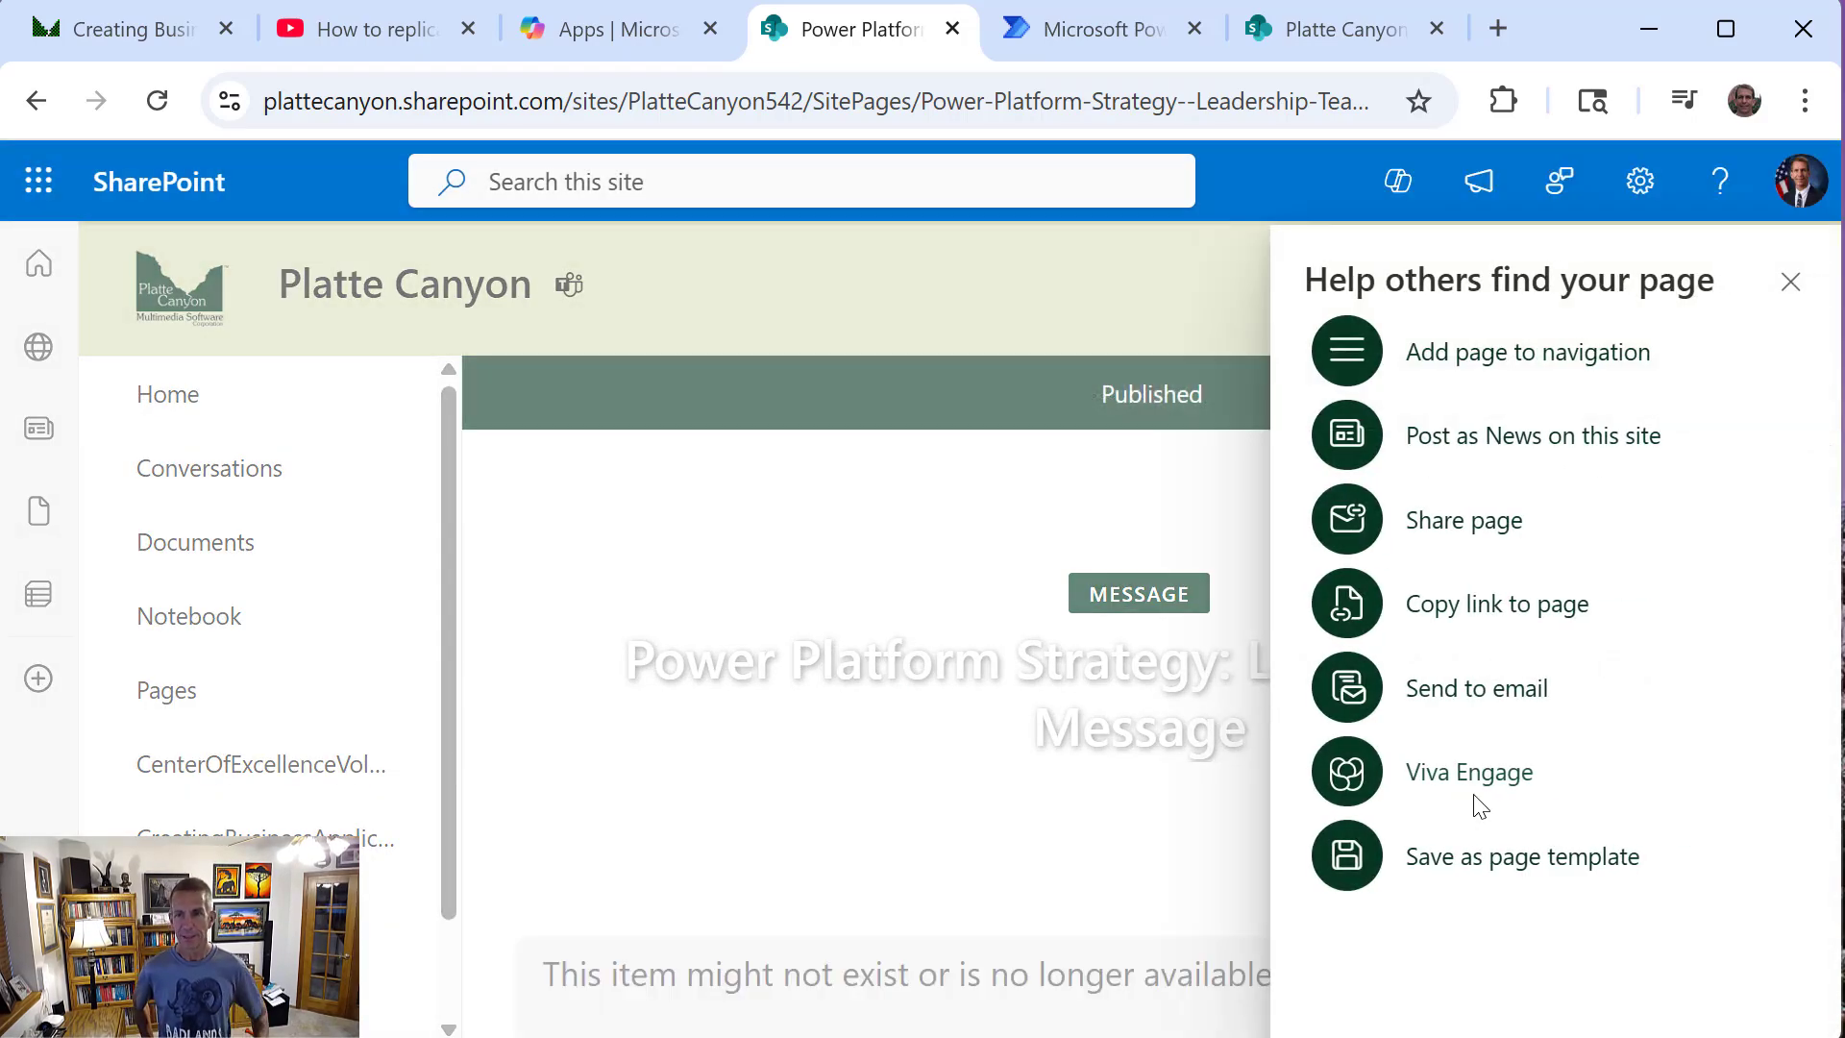
Dismiss the page-sharing suggestions and open the Platte Canyon site's contents list
click(1792, 289)
click(1636, 203)
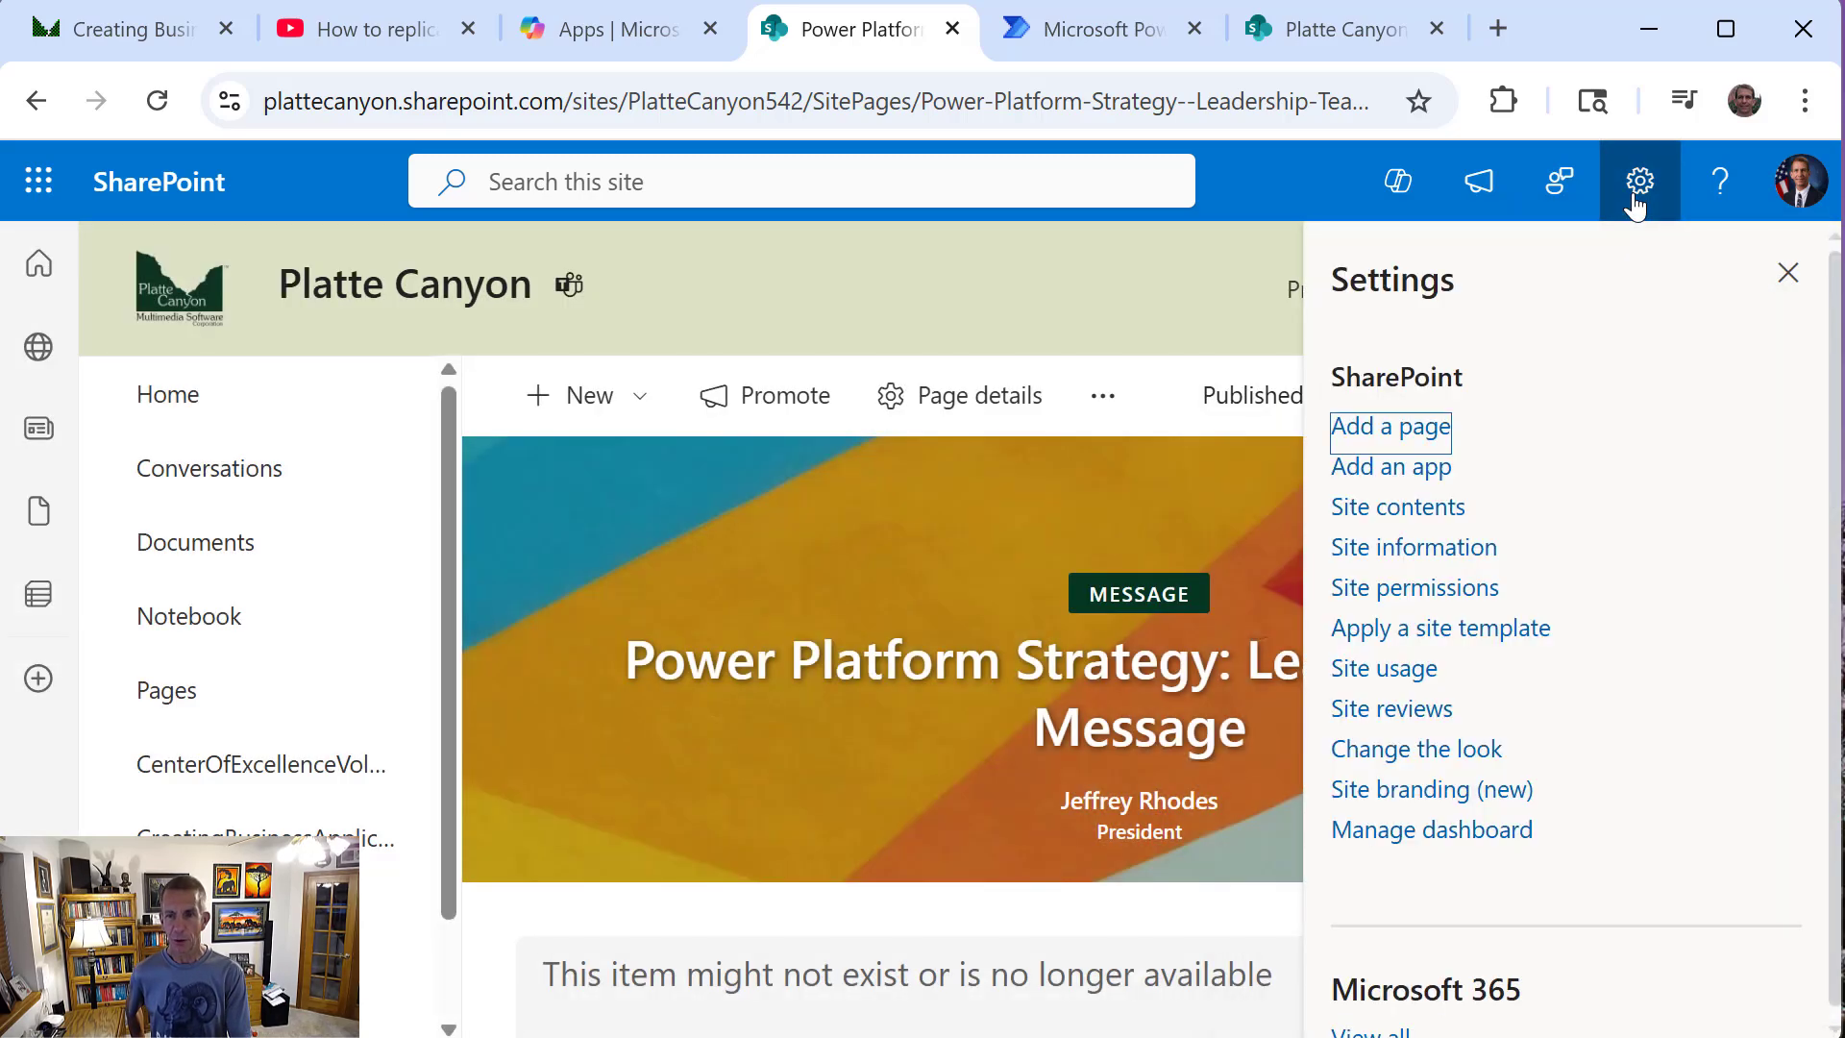
click(1365, 503)
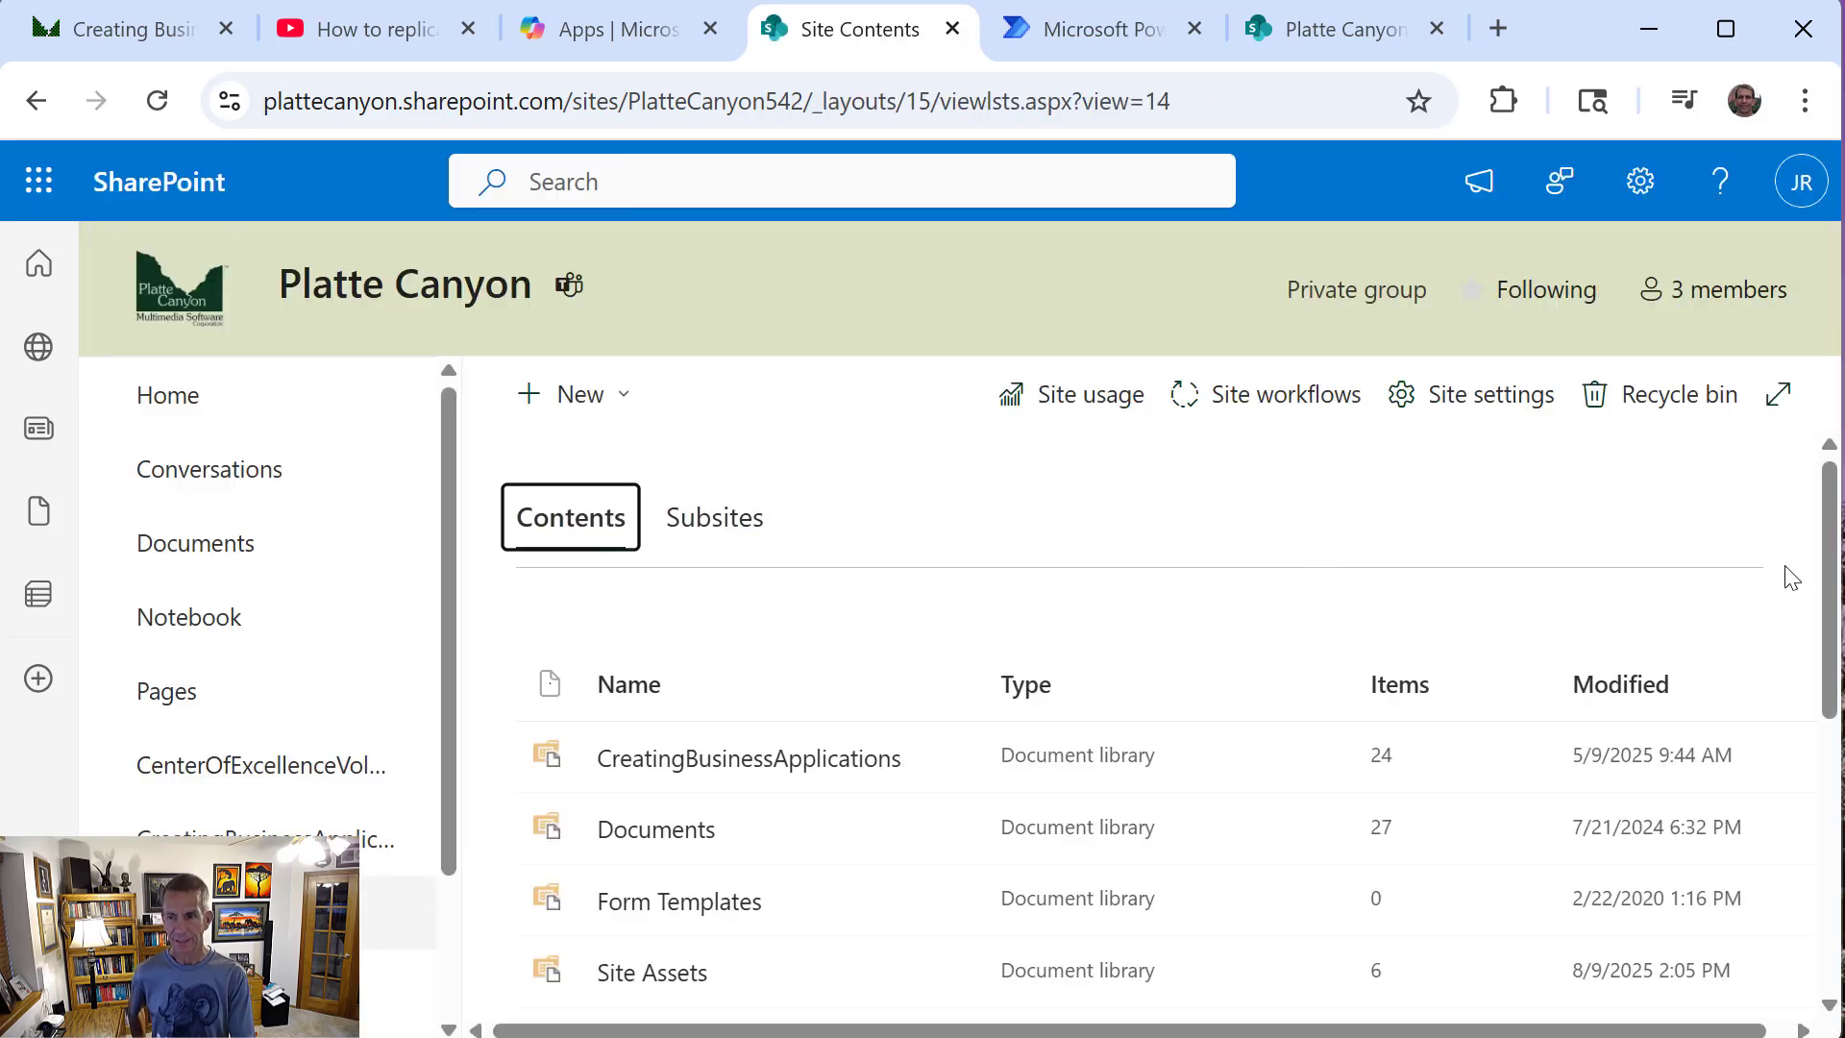
drag(1829, 589, 1829, 860)
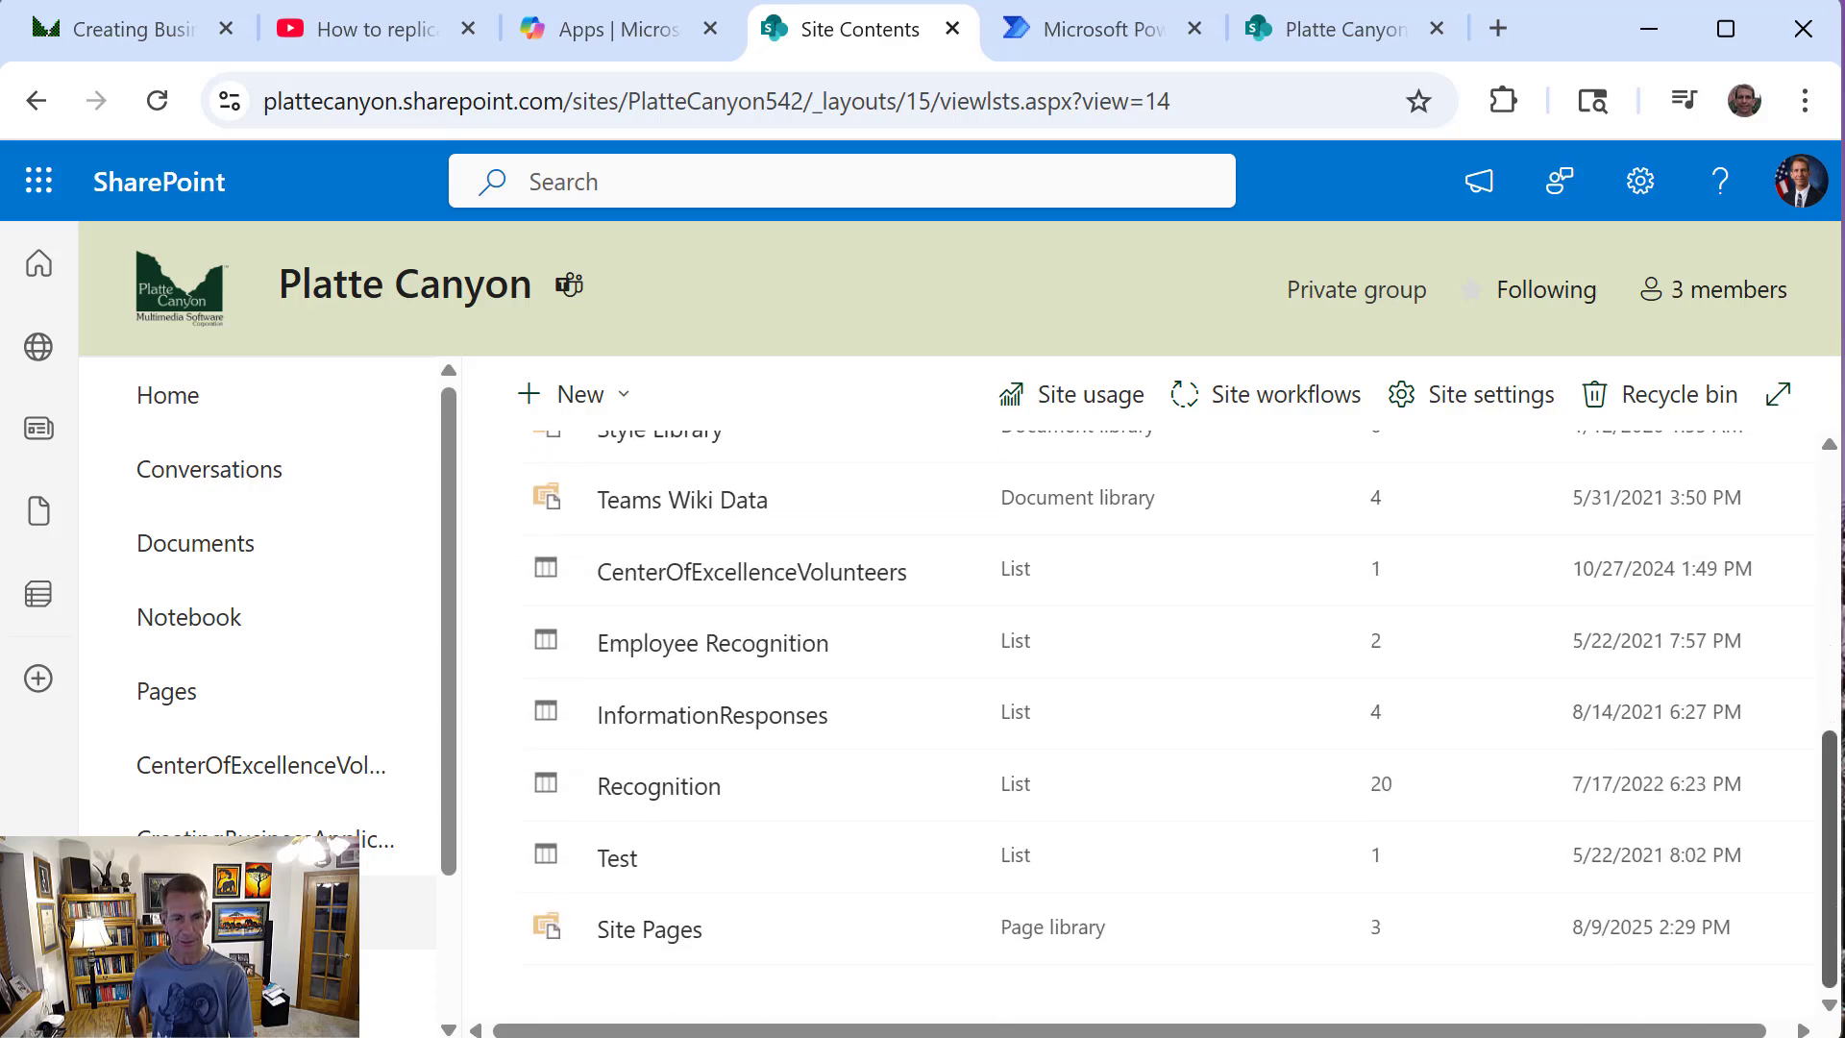
Place the other Platte Canyon site's browser tab beside the current one and open the current site's Site Pages library
click(1298, 37)
drag(1297, 36, 1009, 38)
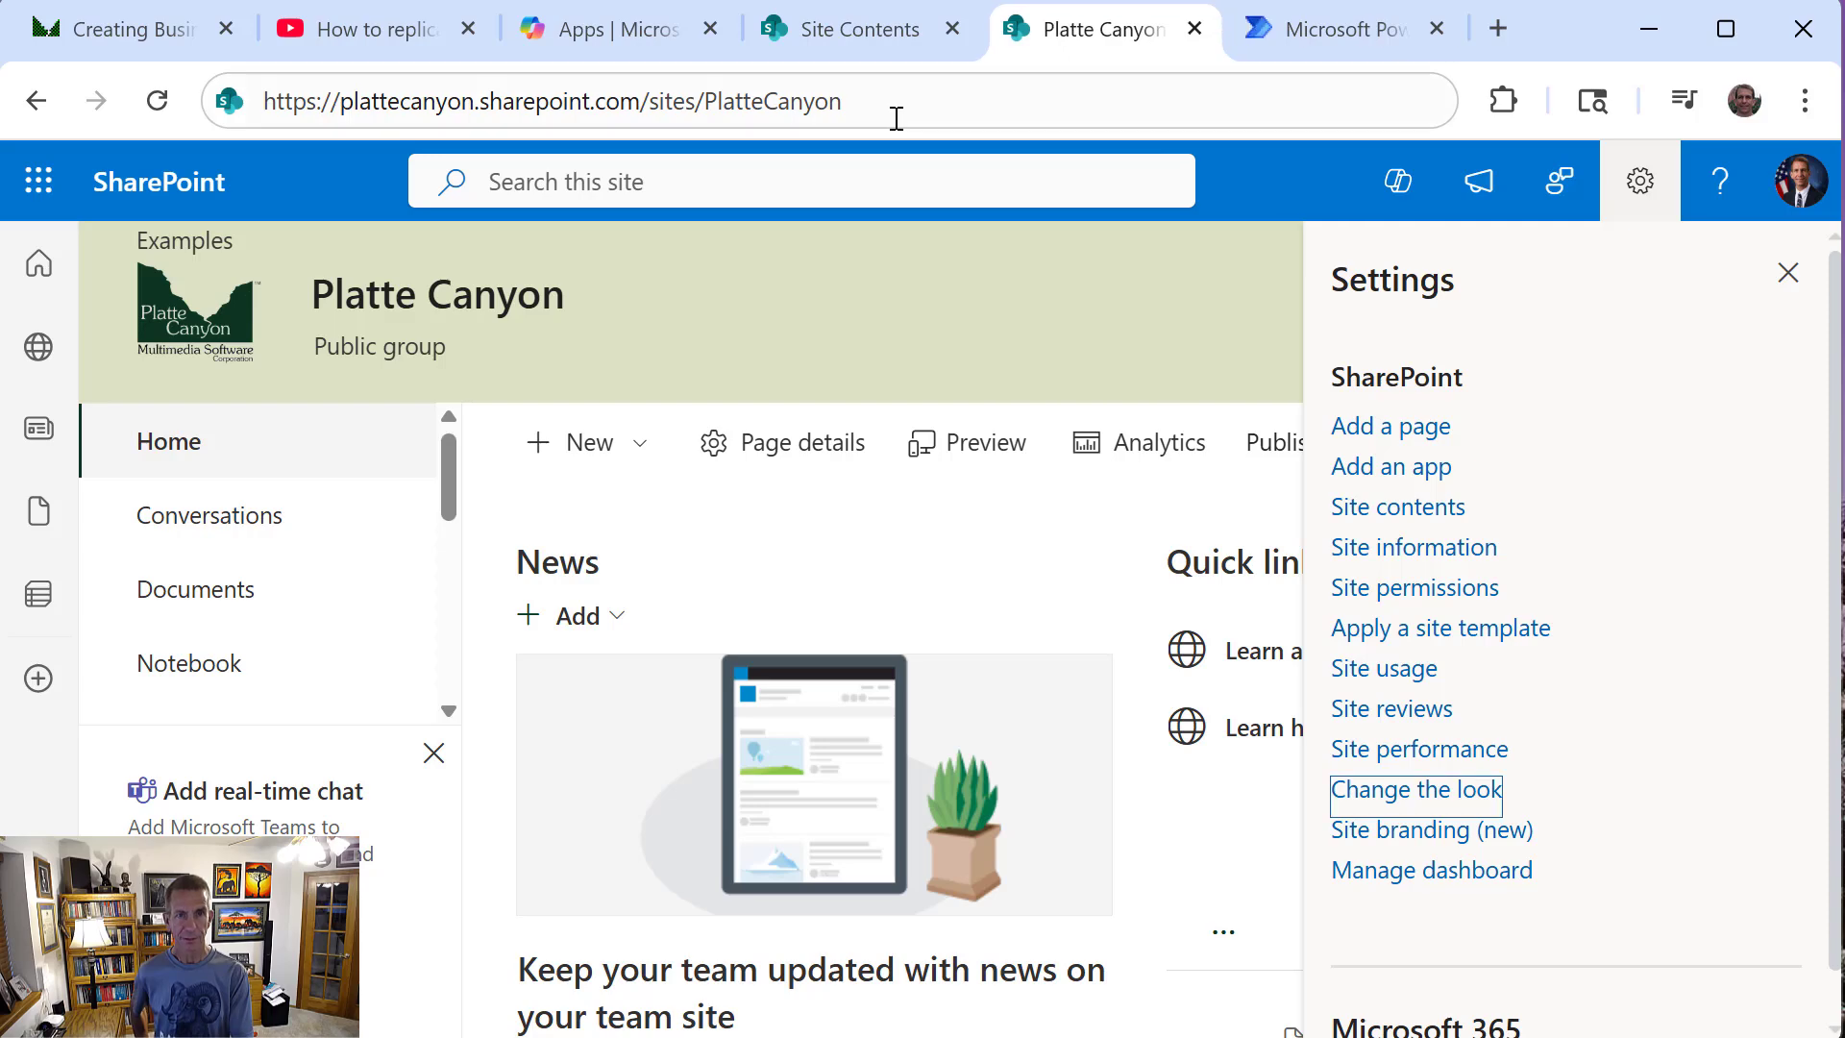
click(859, 40)
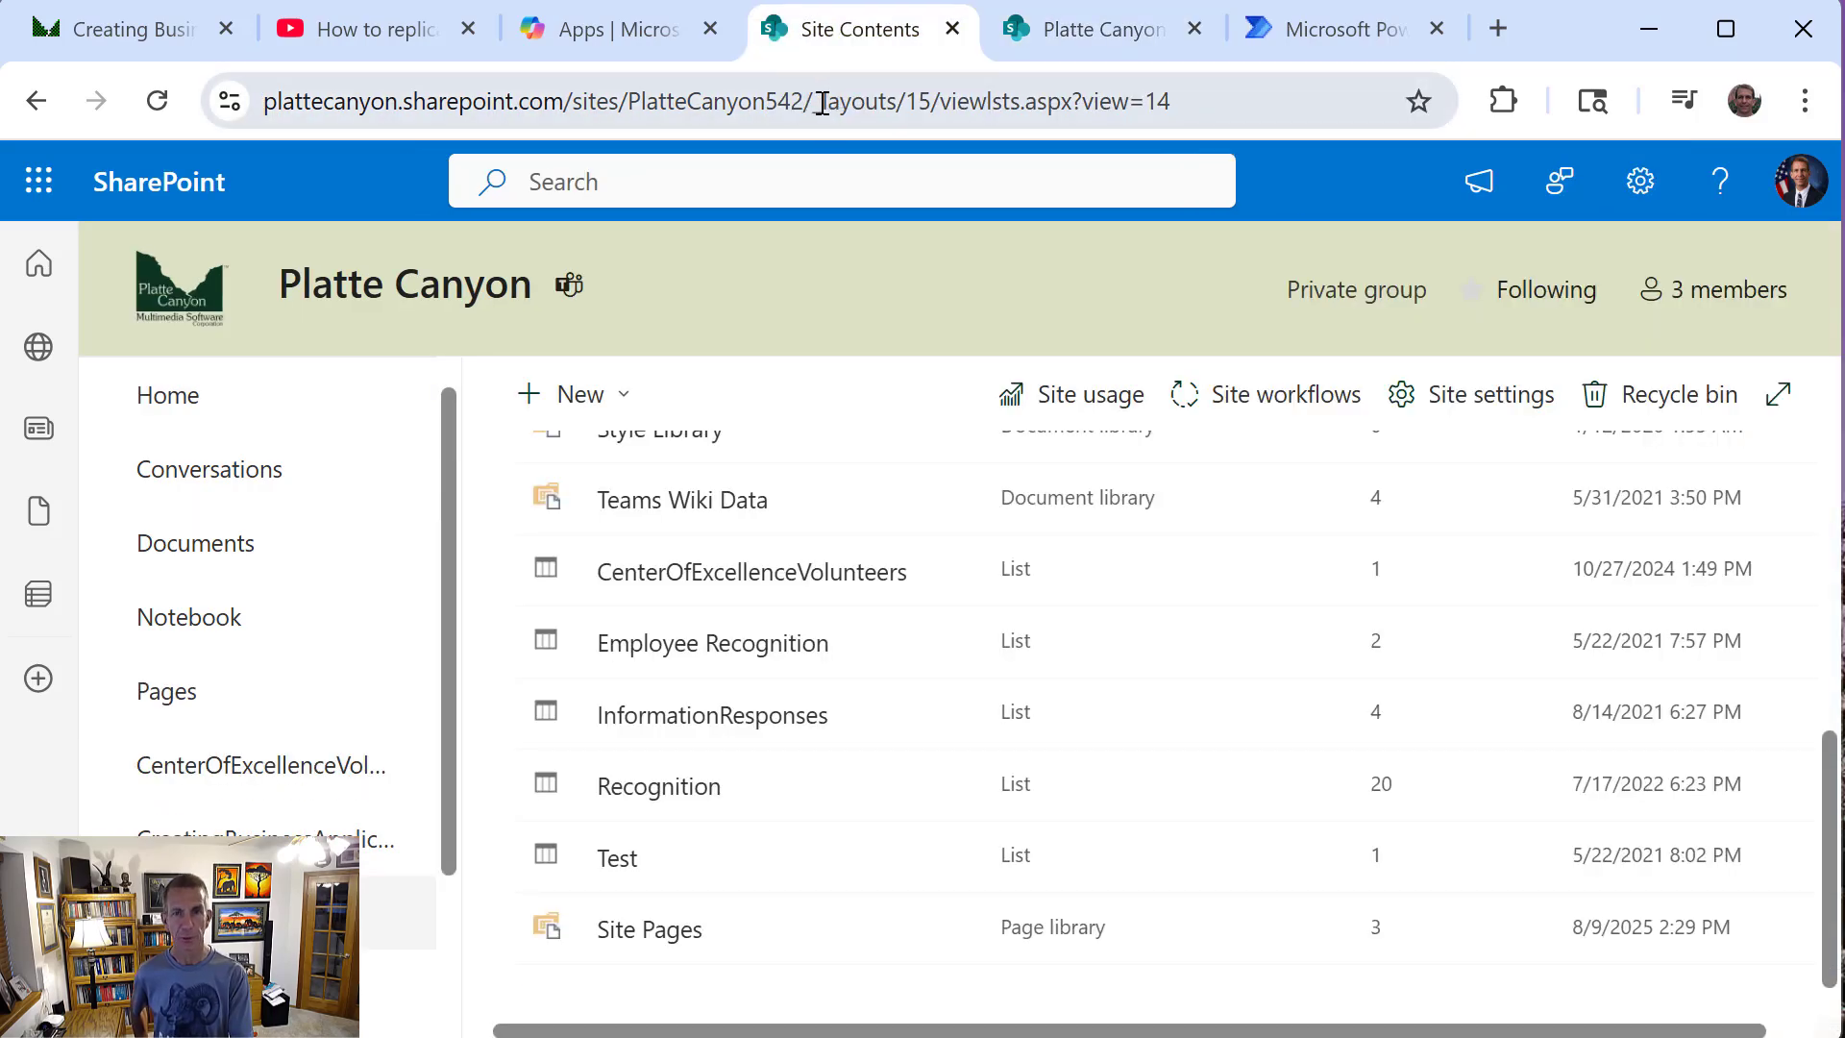
click(676, 941)
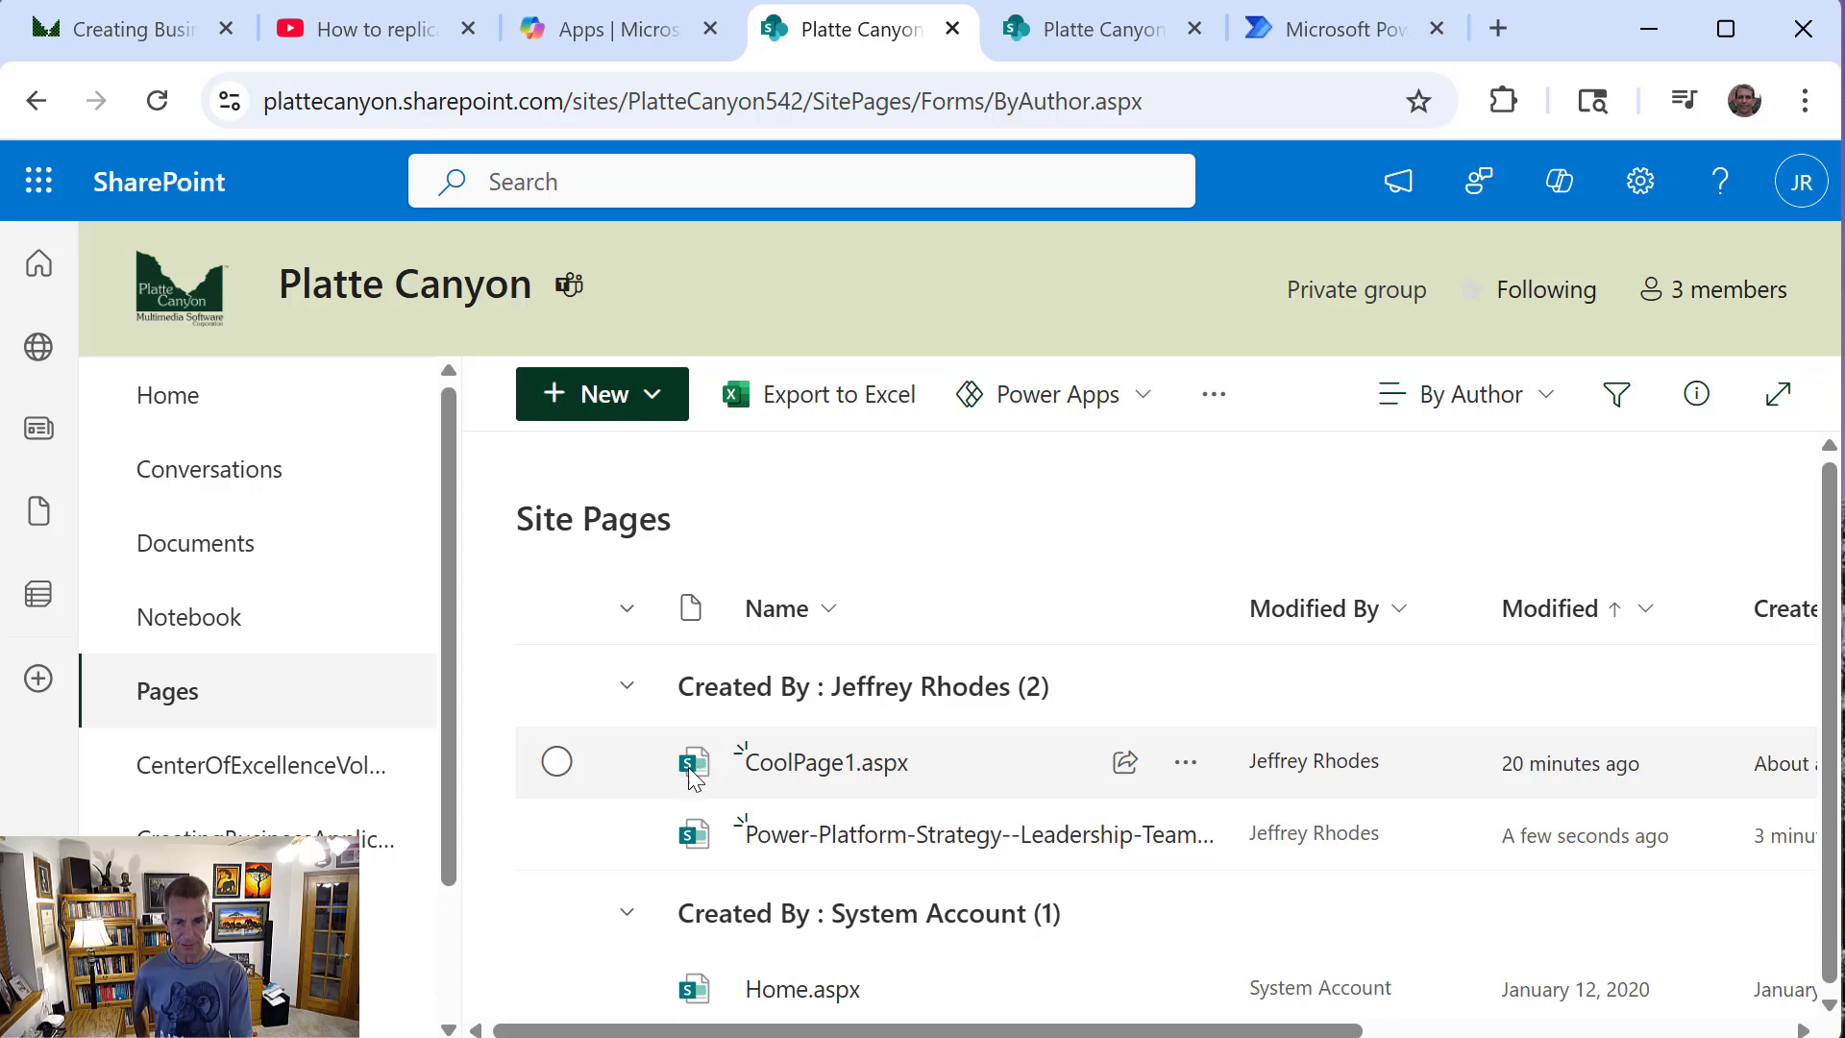
Select CoolPage1.aspx and examine the destinations and view options offered for copying it, leaving without making a copy
click(555, 769)
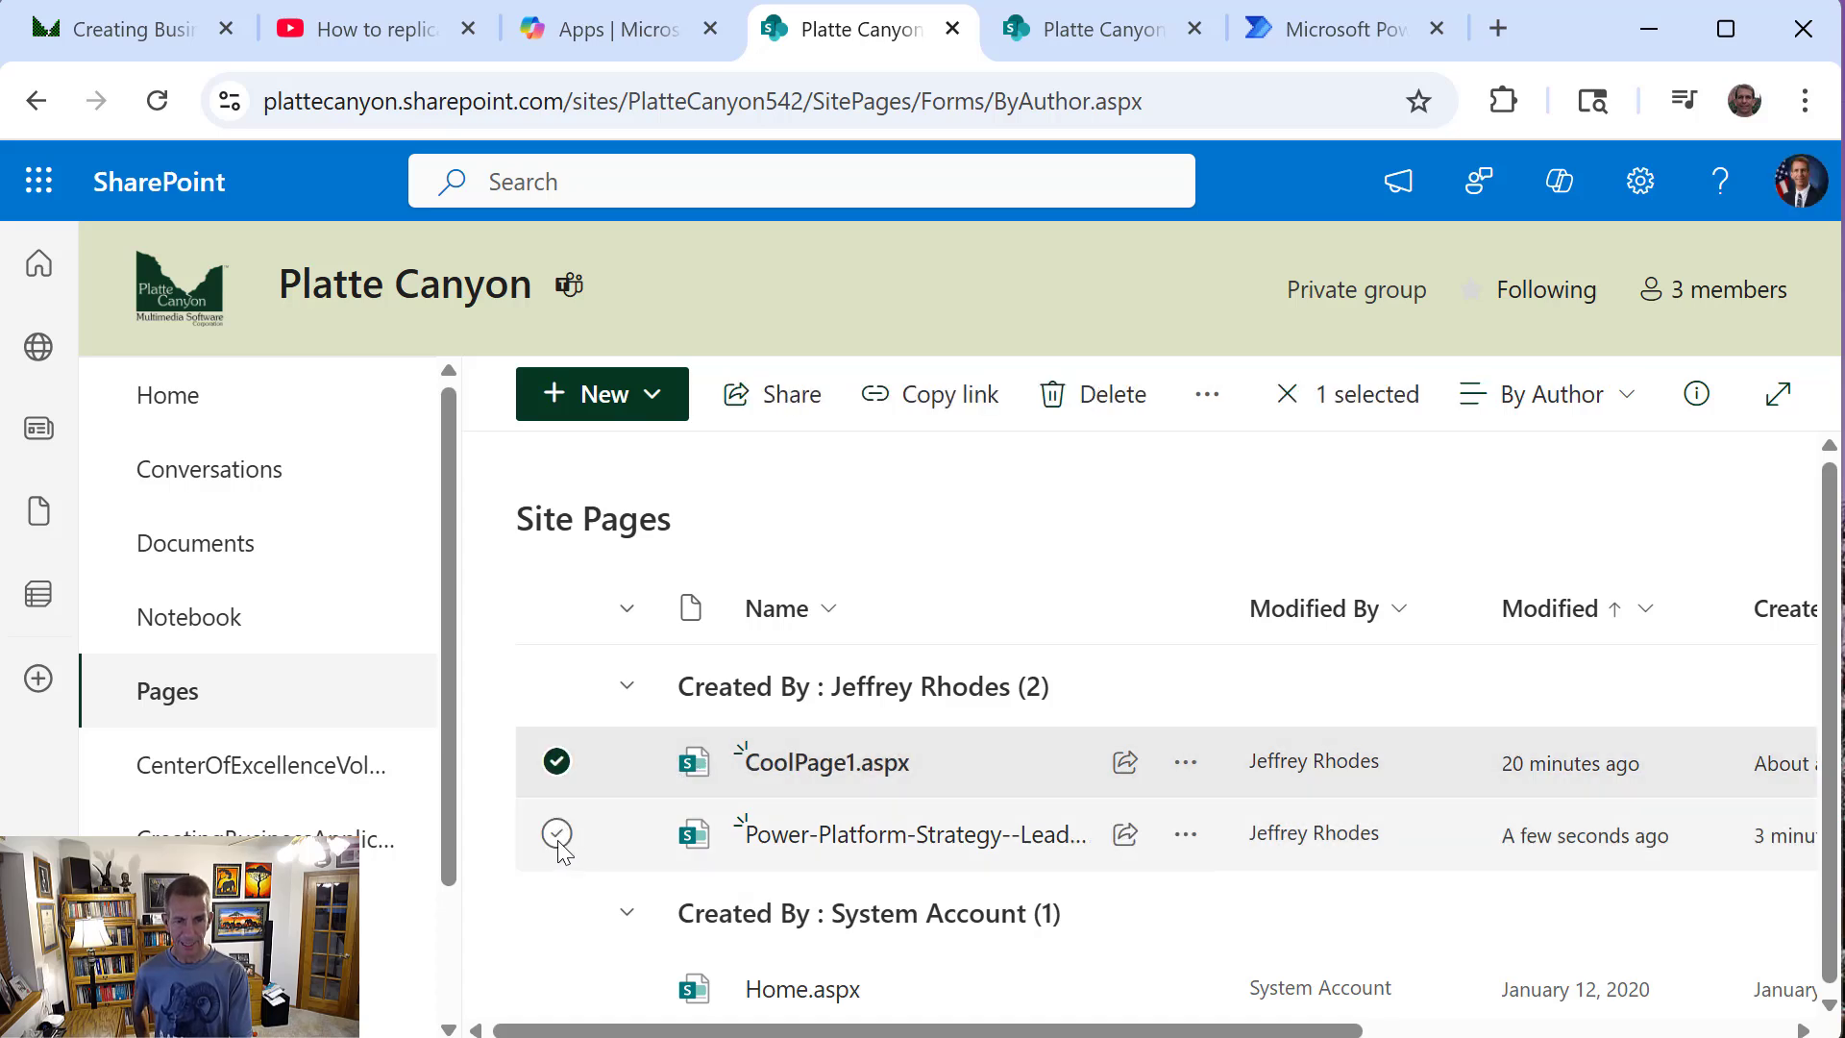
click(557, 834)
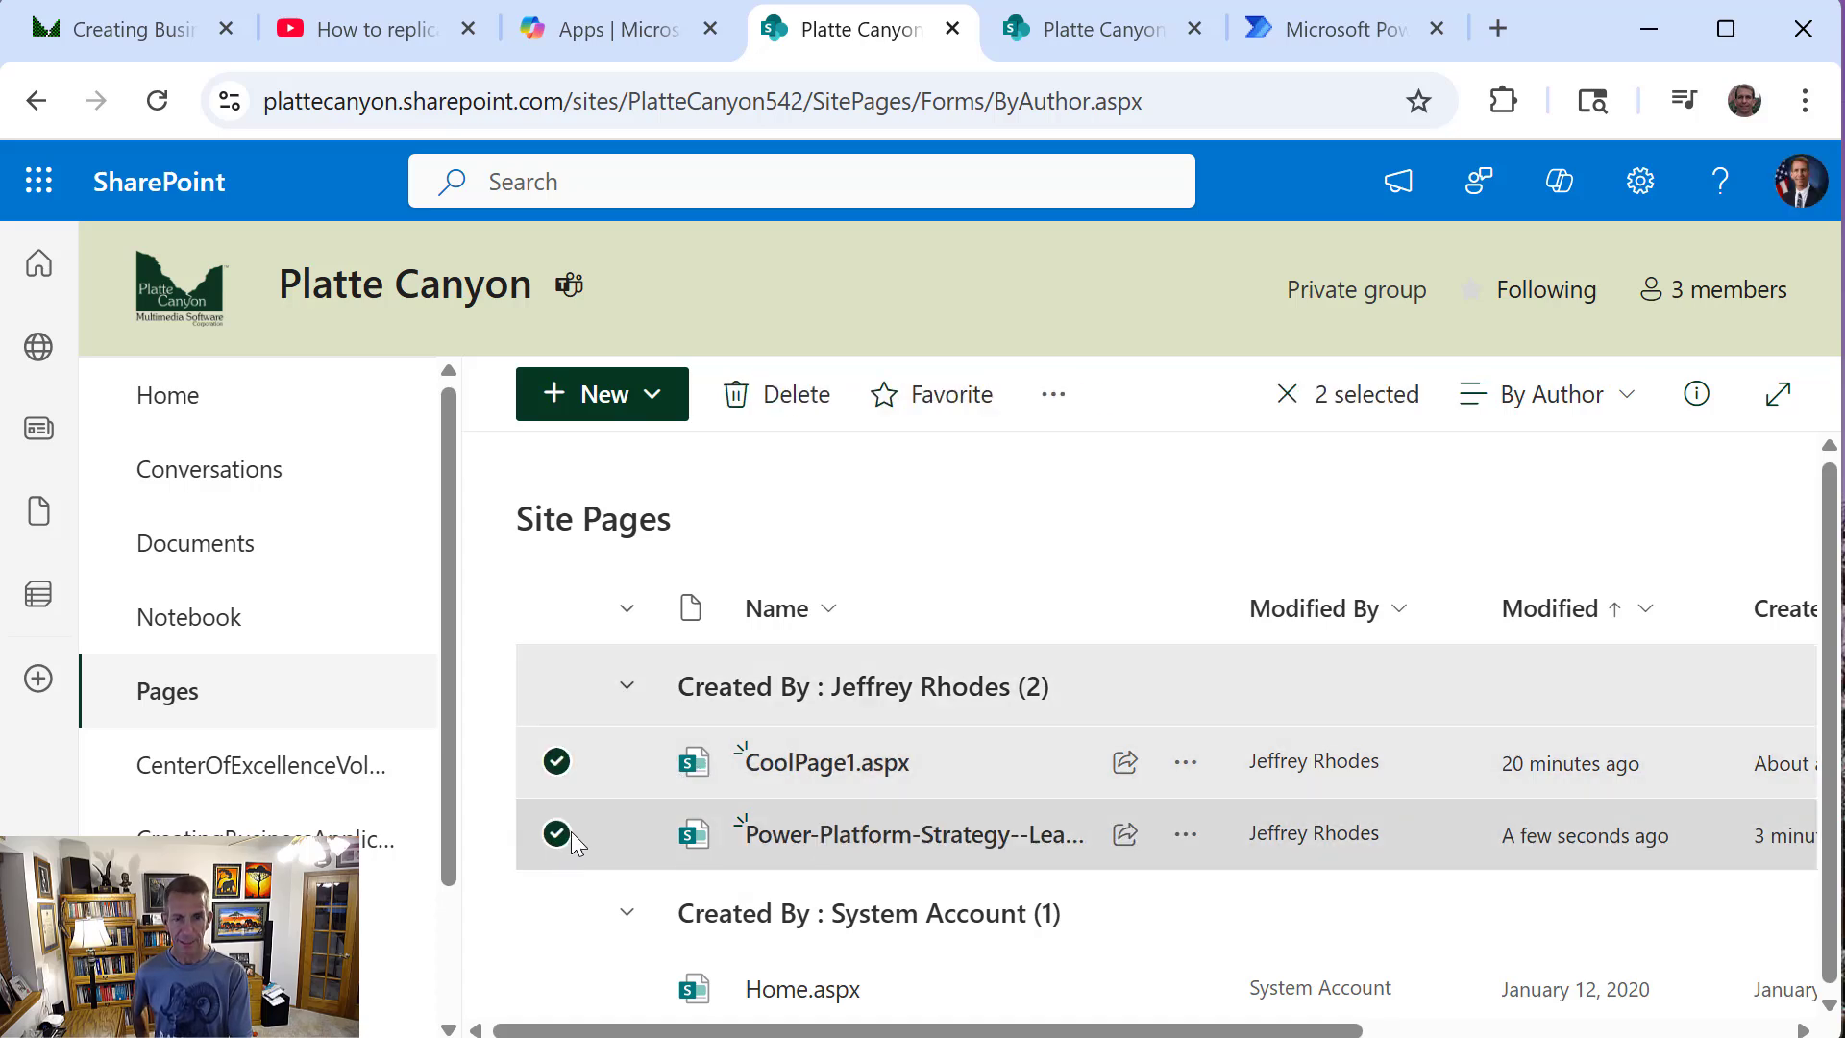
click(557, 834)
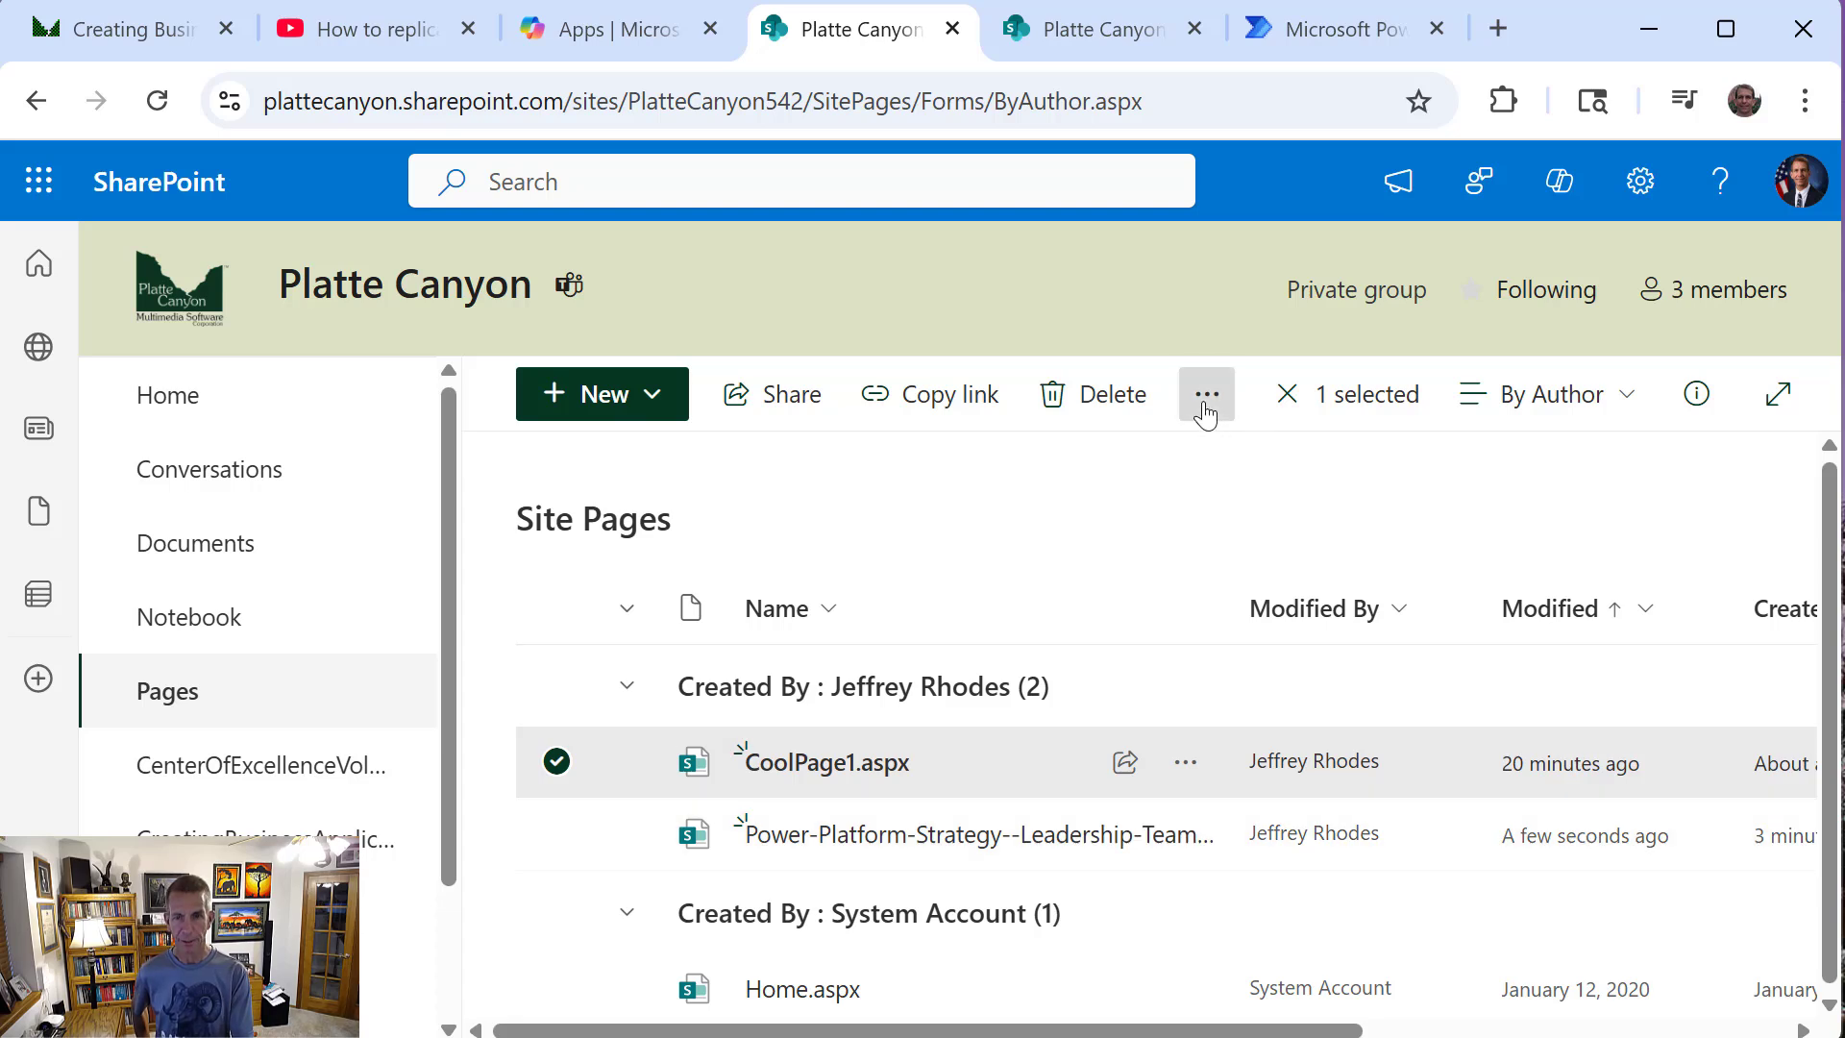
click(1207, 396)
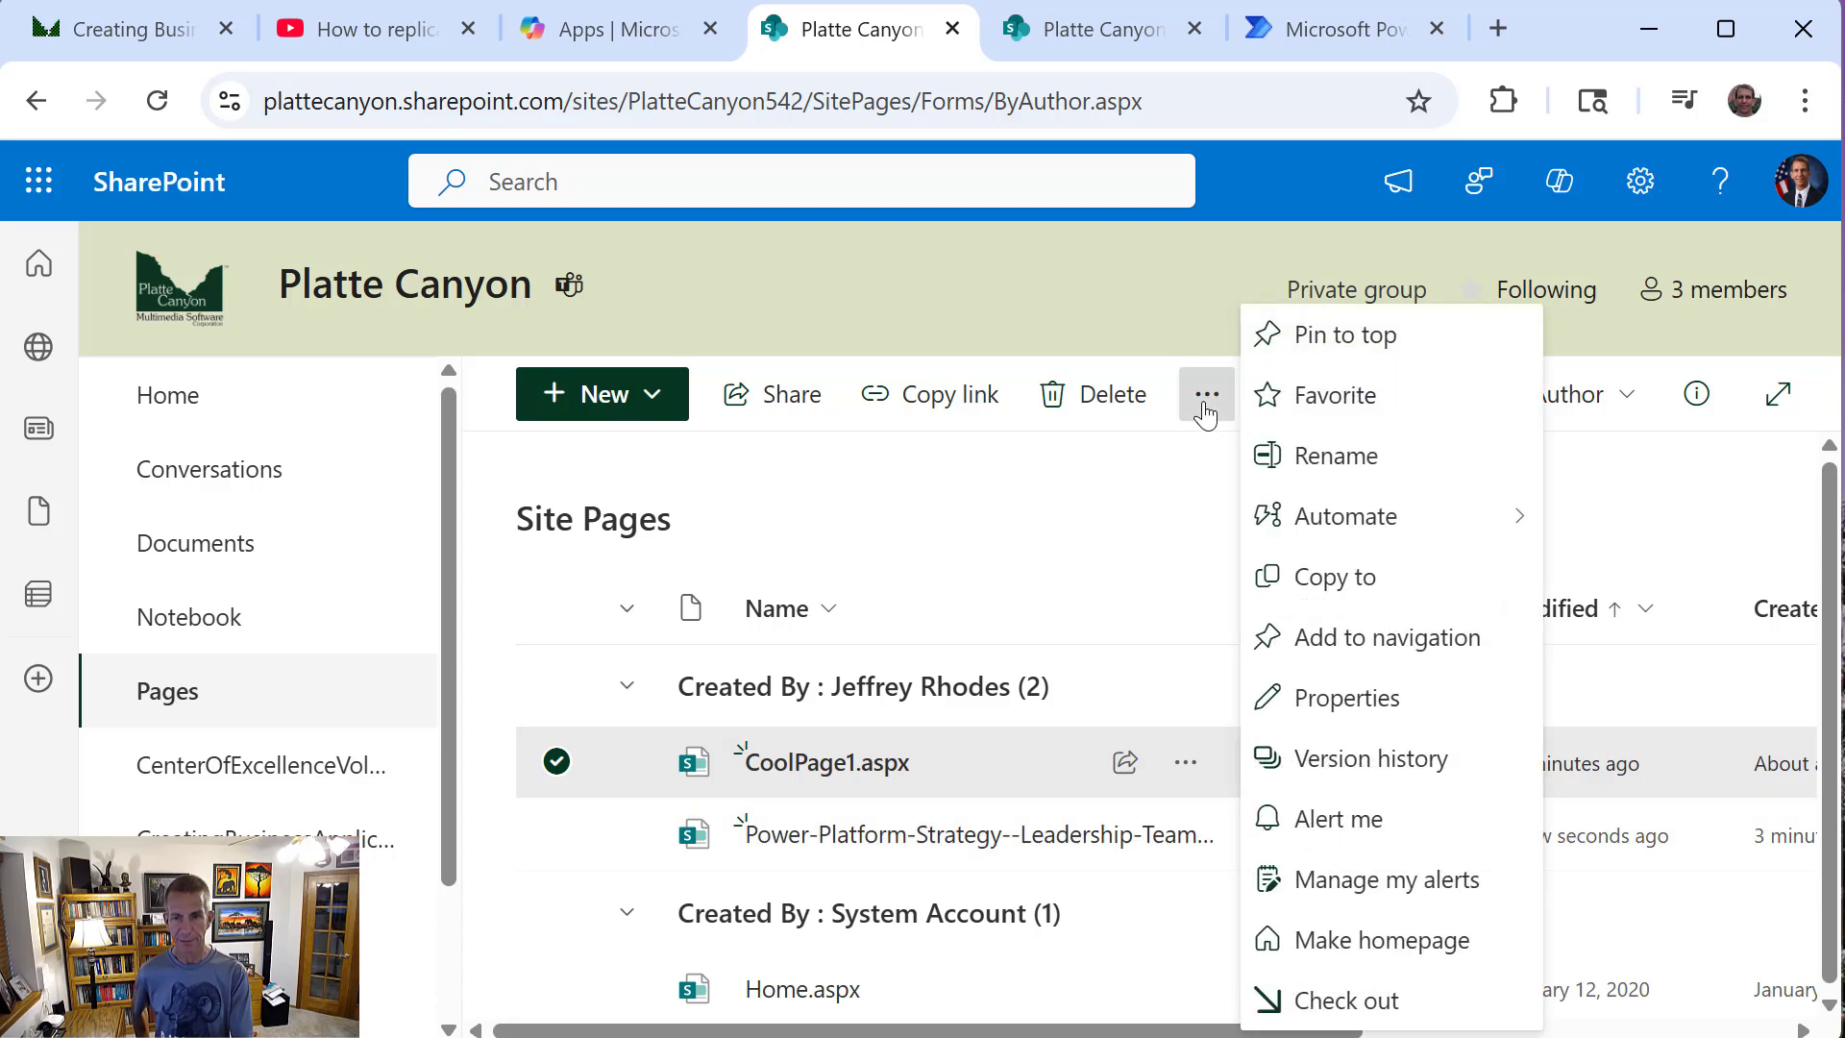
click(1325, 593)
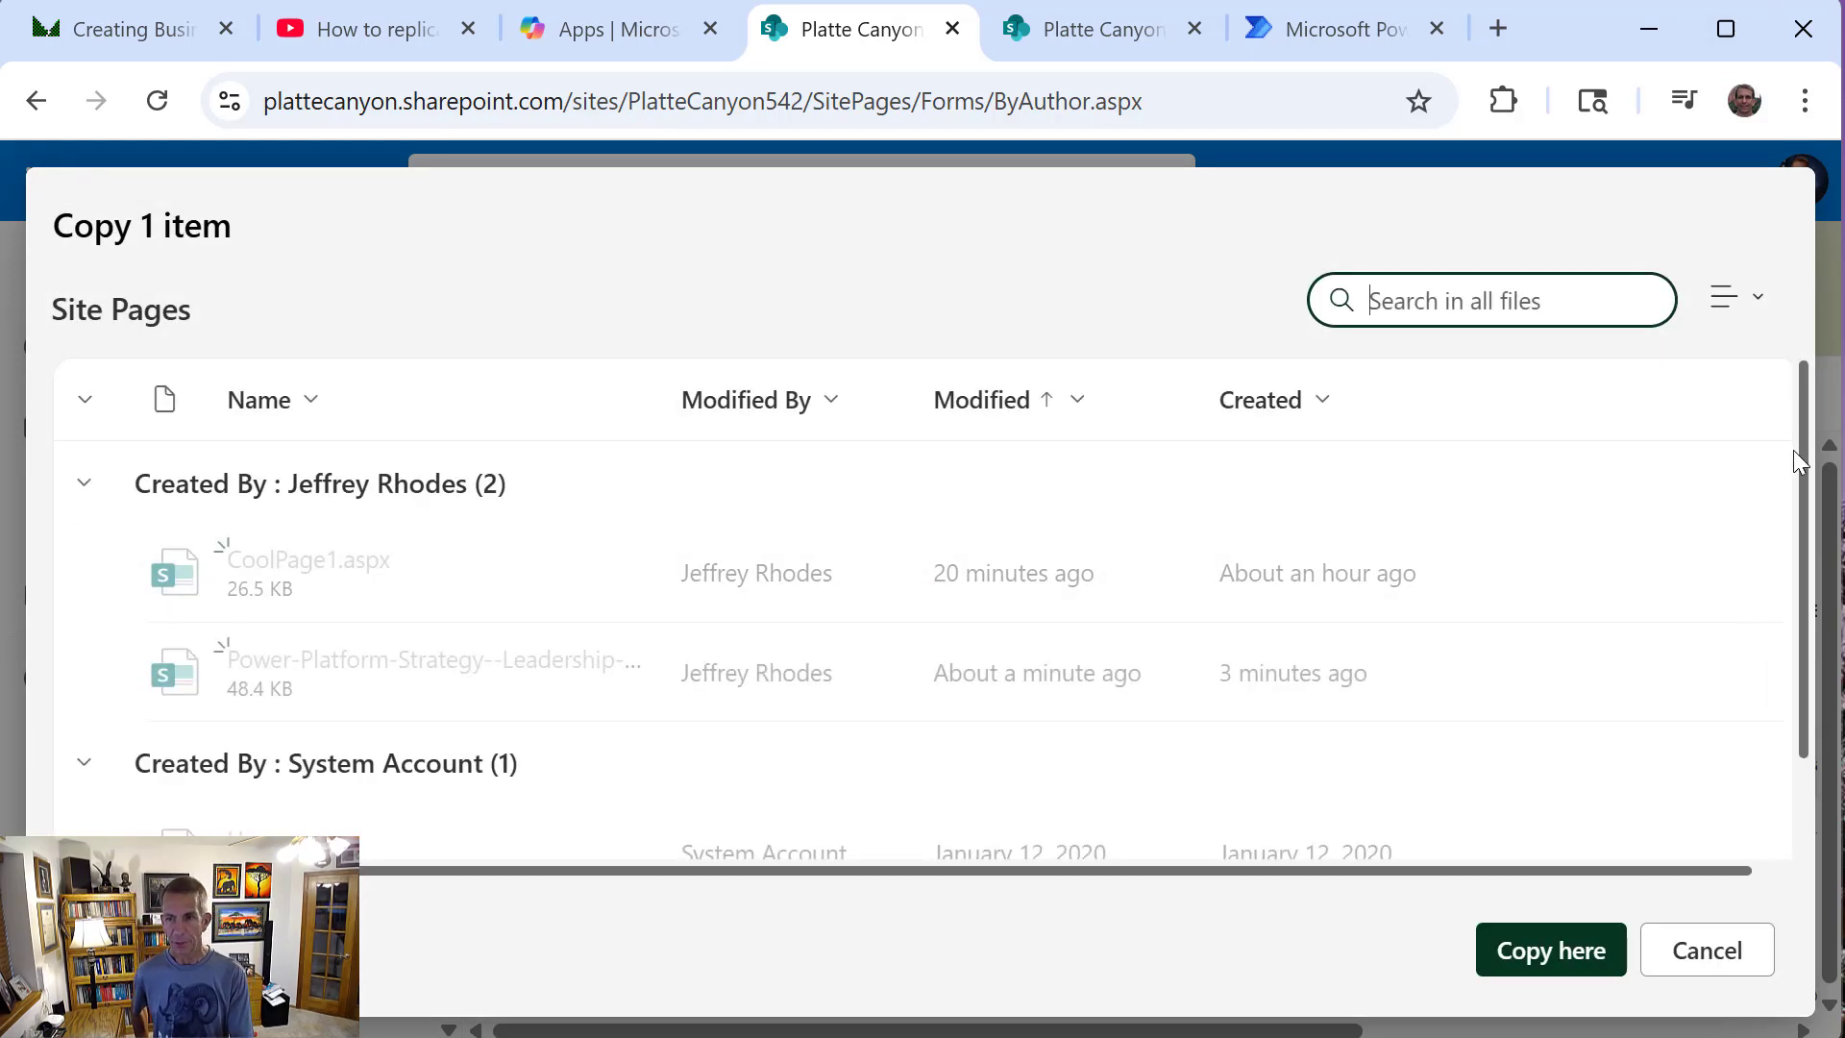
scroll(1824, 540, down, 1)
scroll(1826, 543, down, 1)
scroll(1831, 481, up, 2)
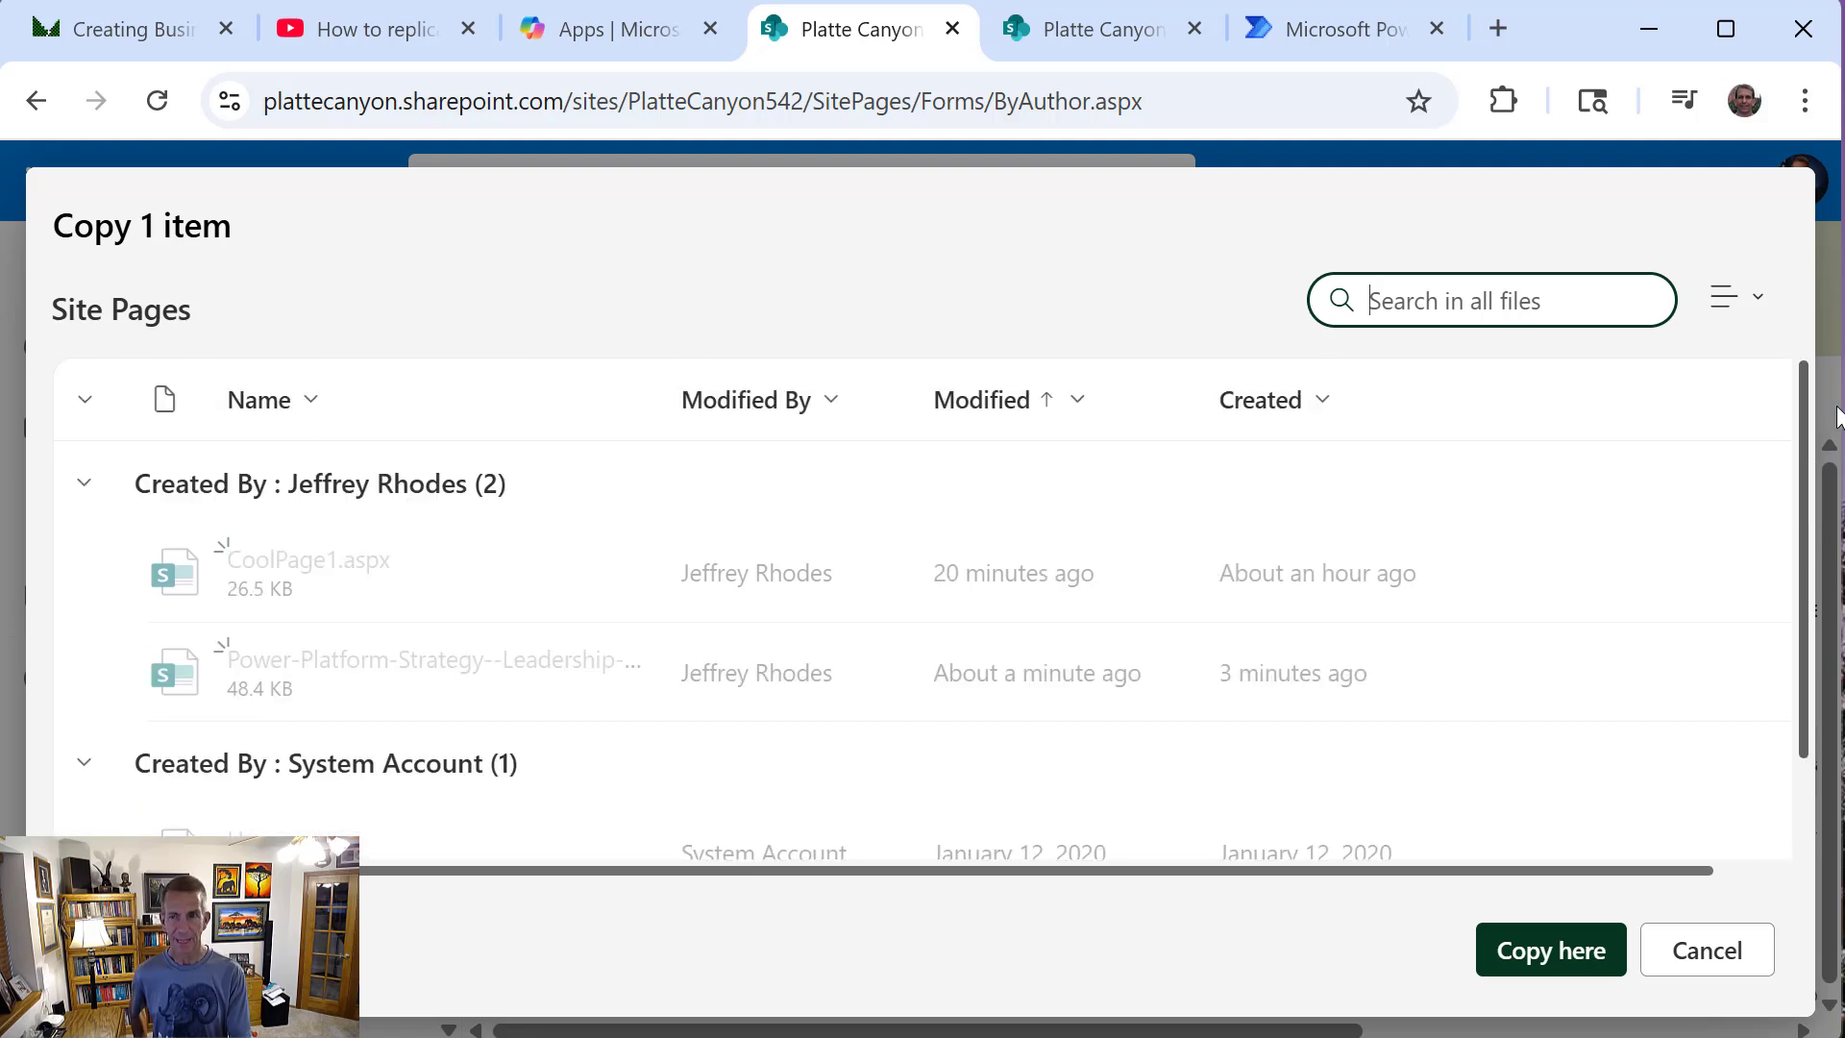
click(1744, 294)
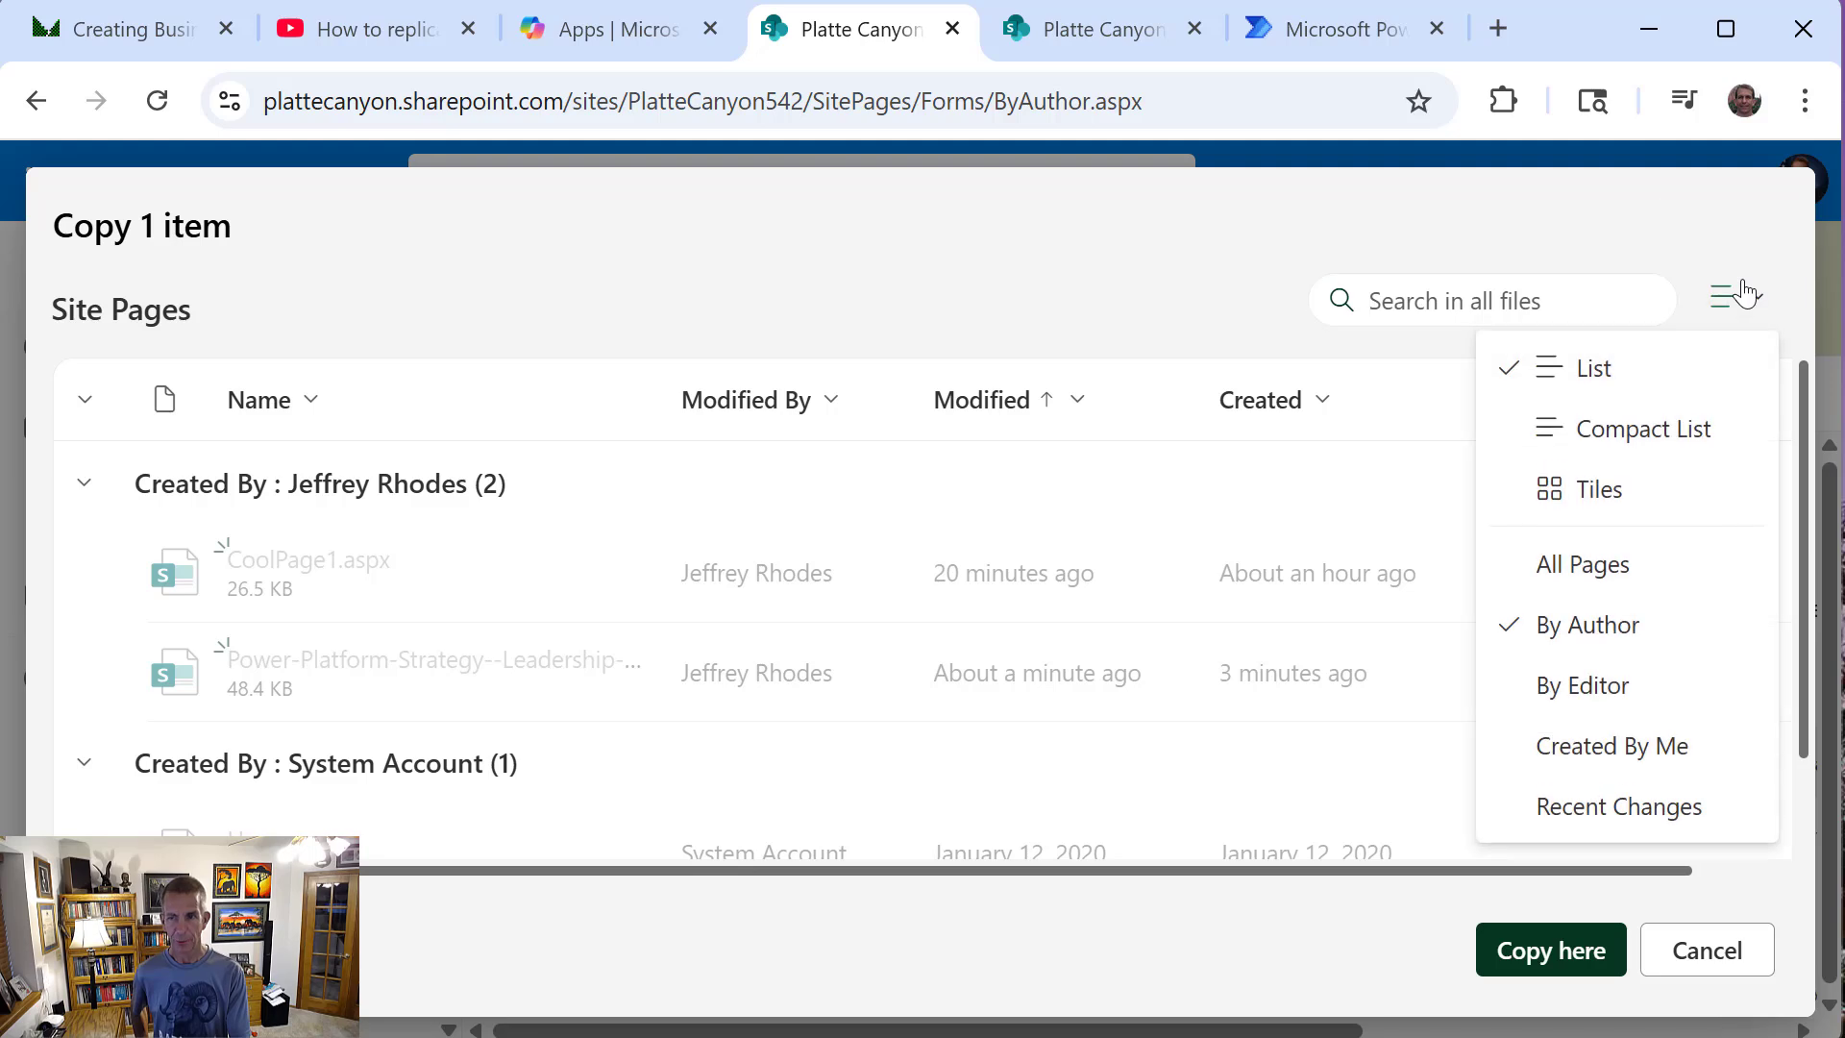
click(1674, 217)
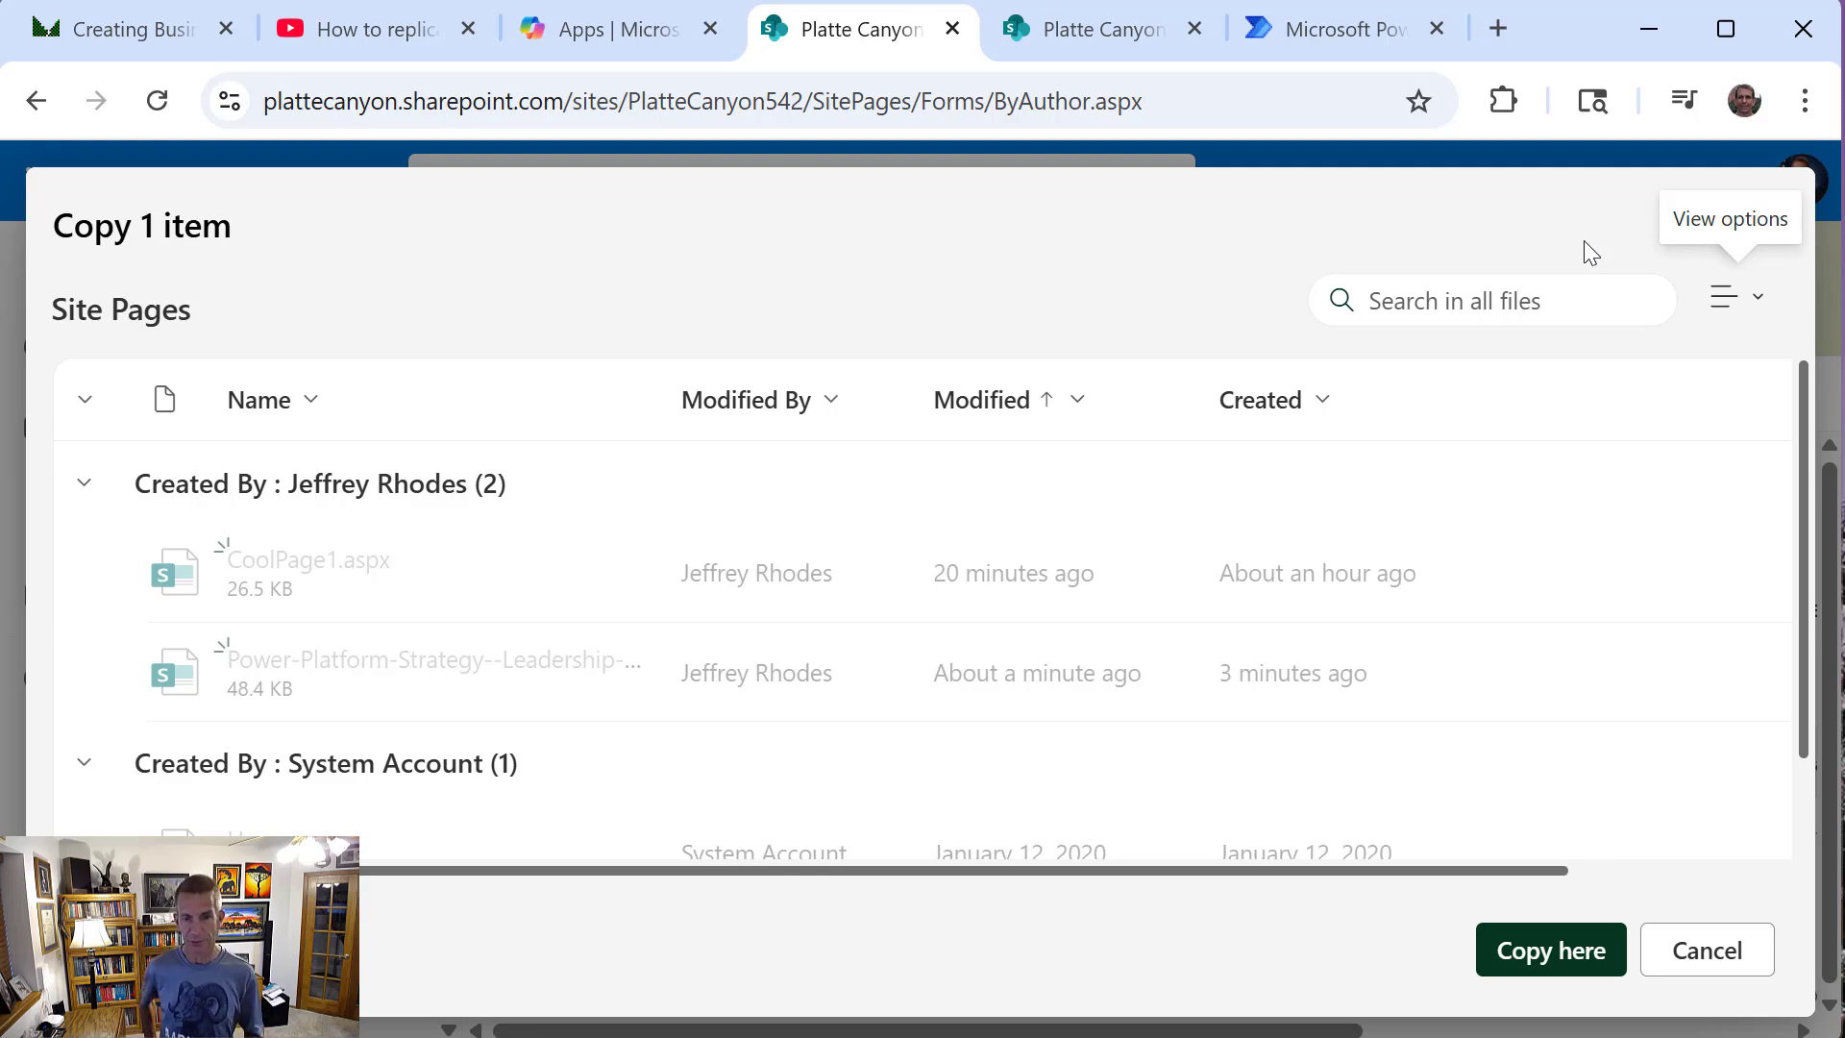
click(1734, 949)
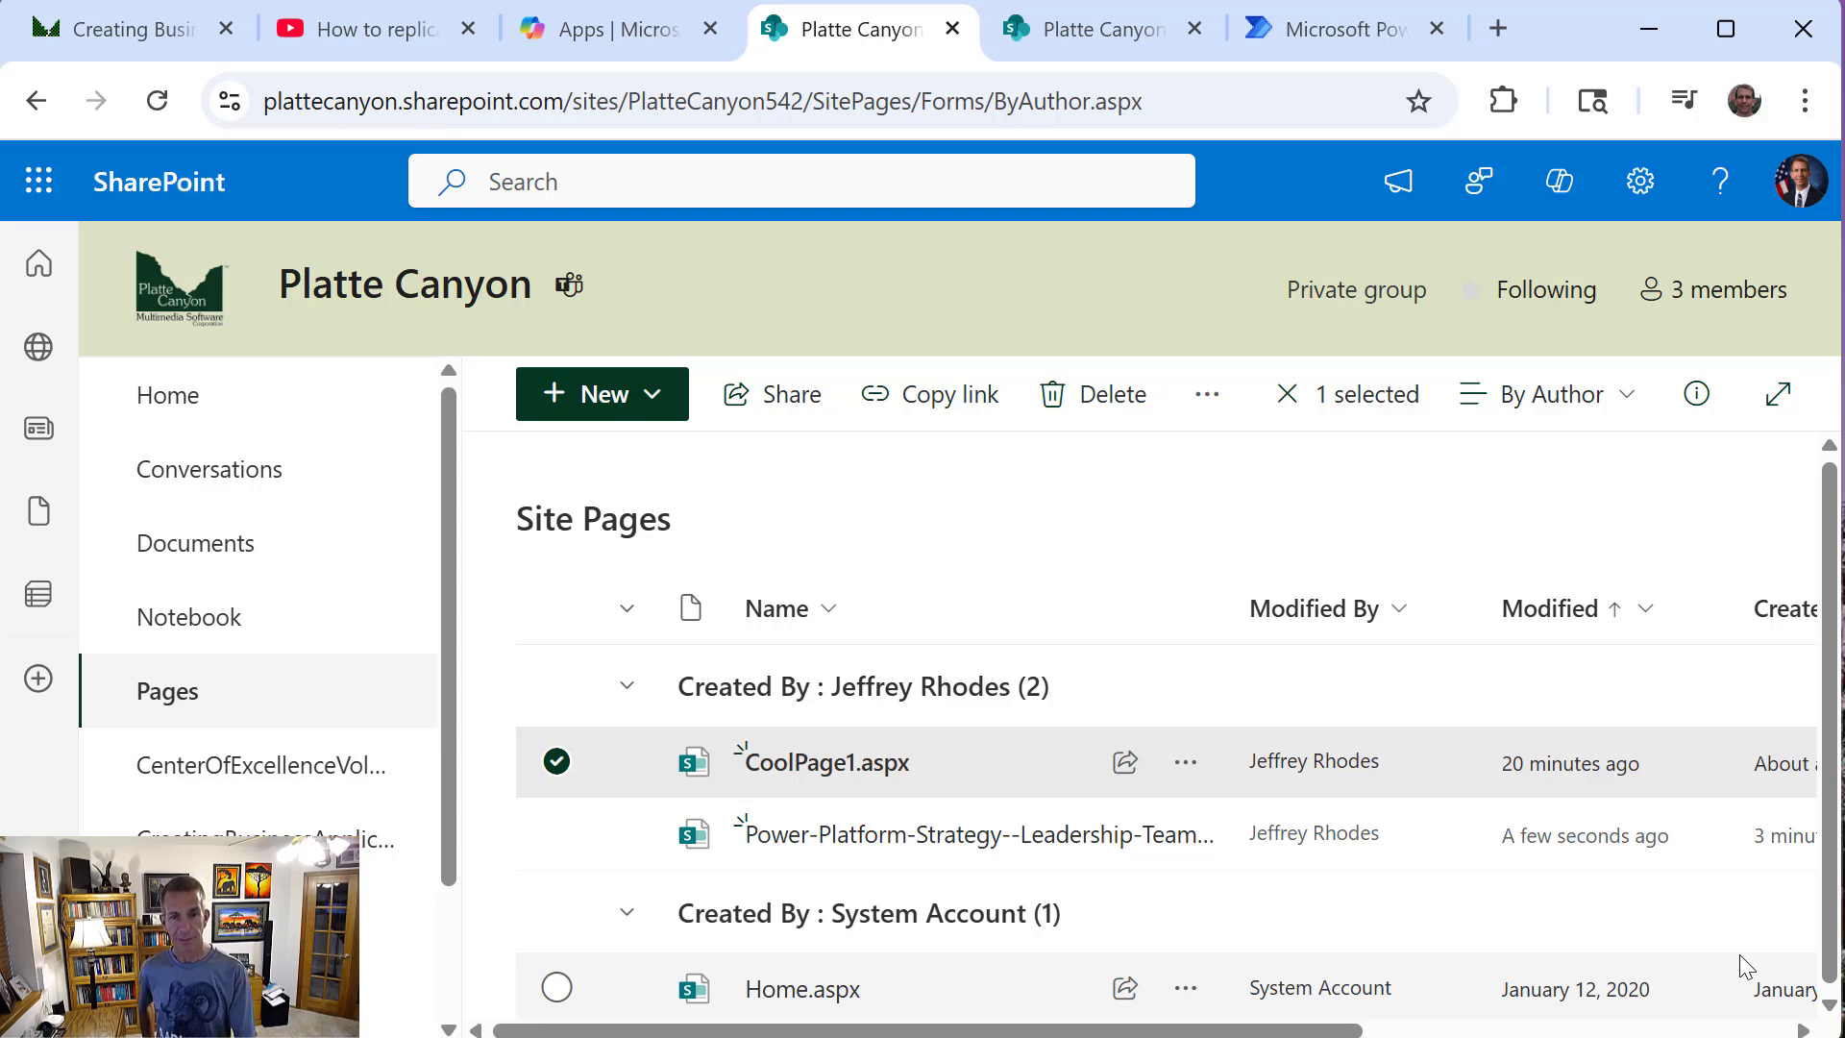
Copy the site address up to PlatteCanyon542 and start building an automated cloud flow in Power Automate
drag(804, 93, 230, 97)
key(ctrl+c)
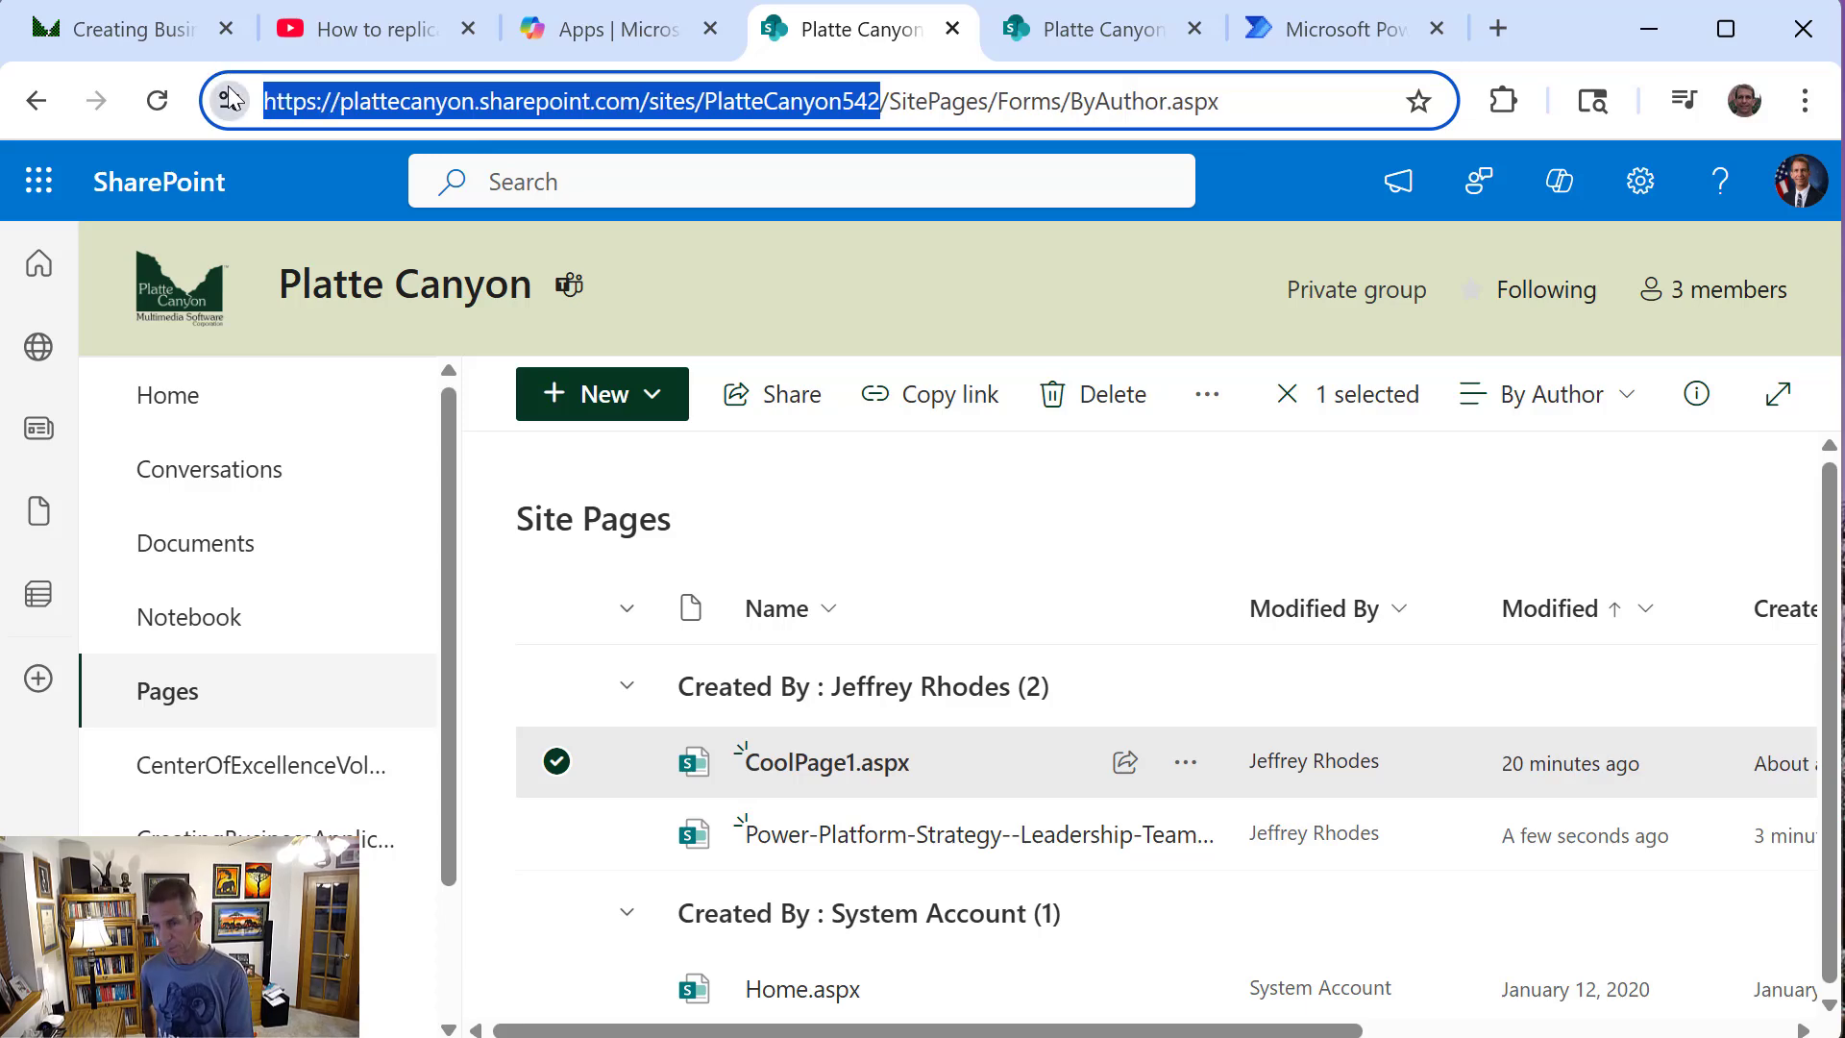
click(1273, 37)
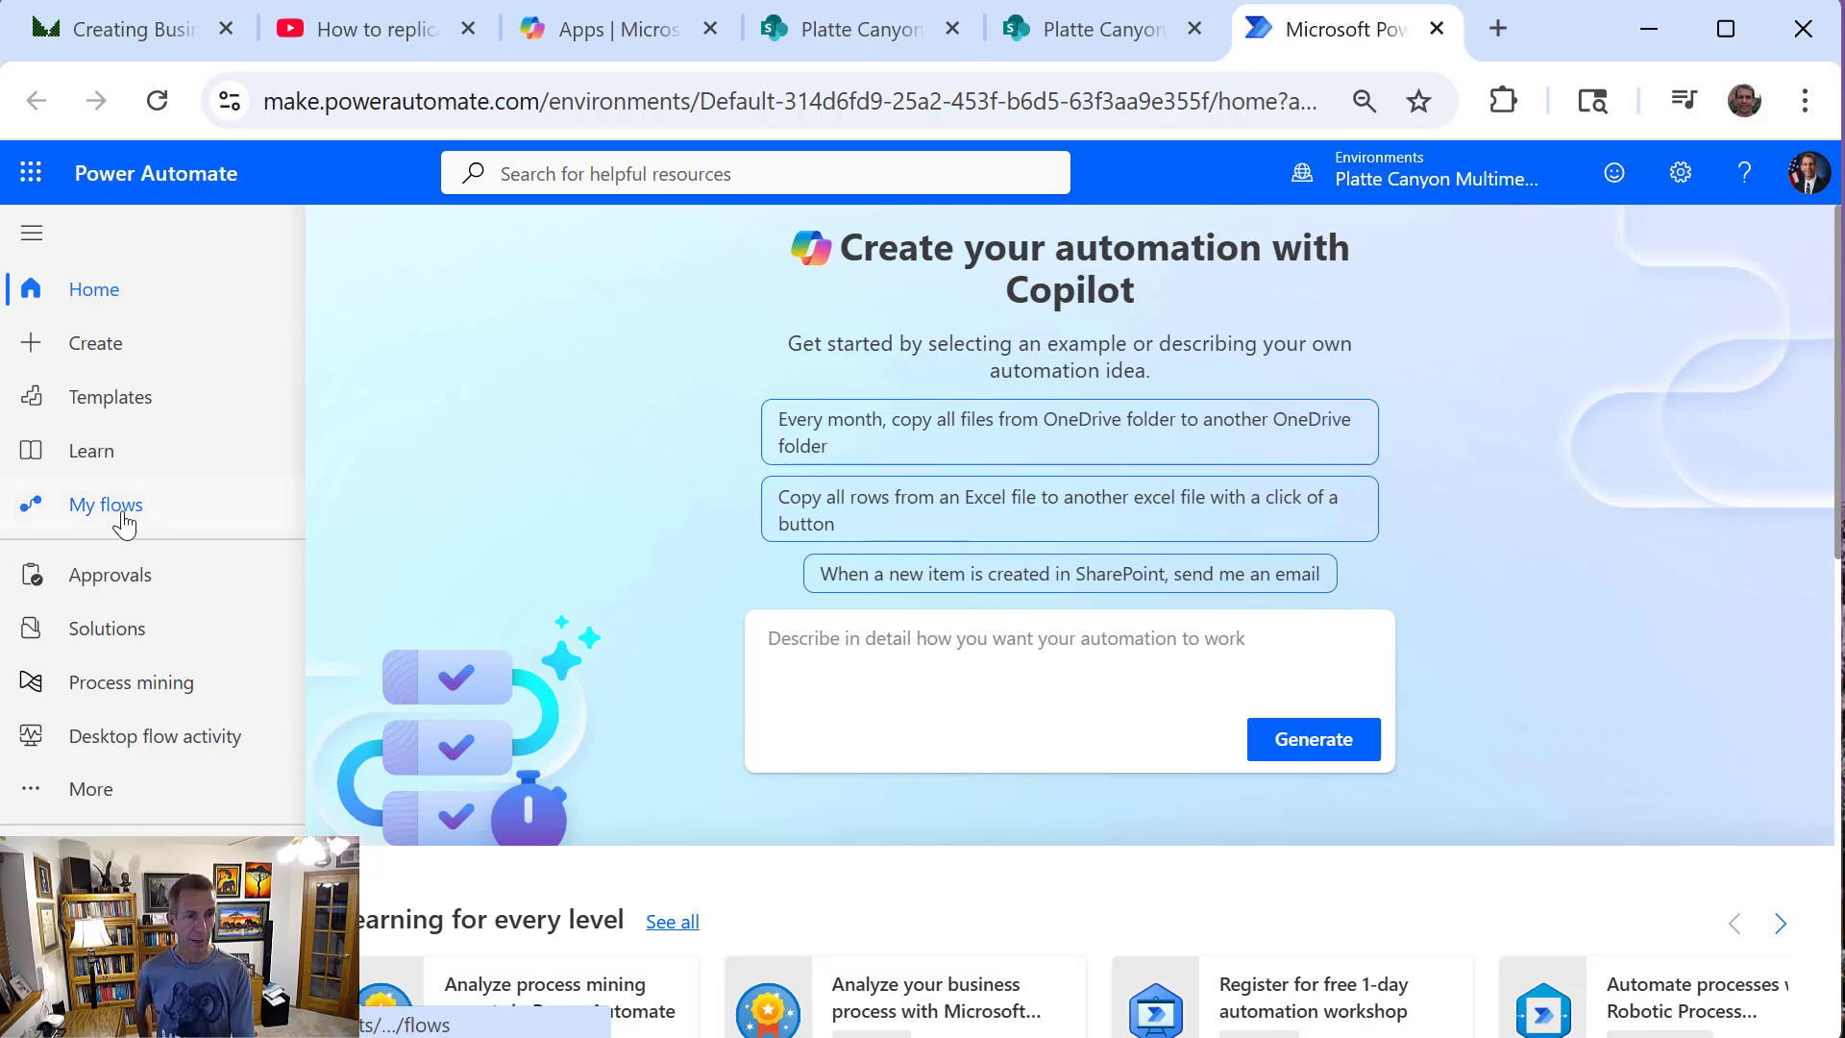
click(80, 356)
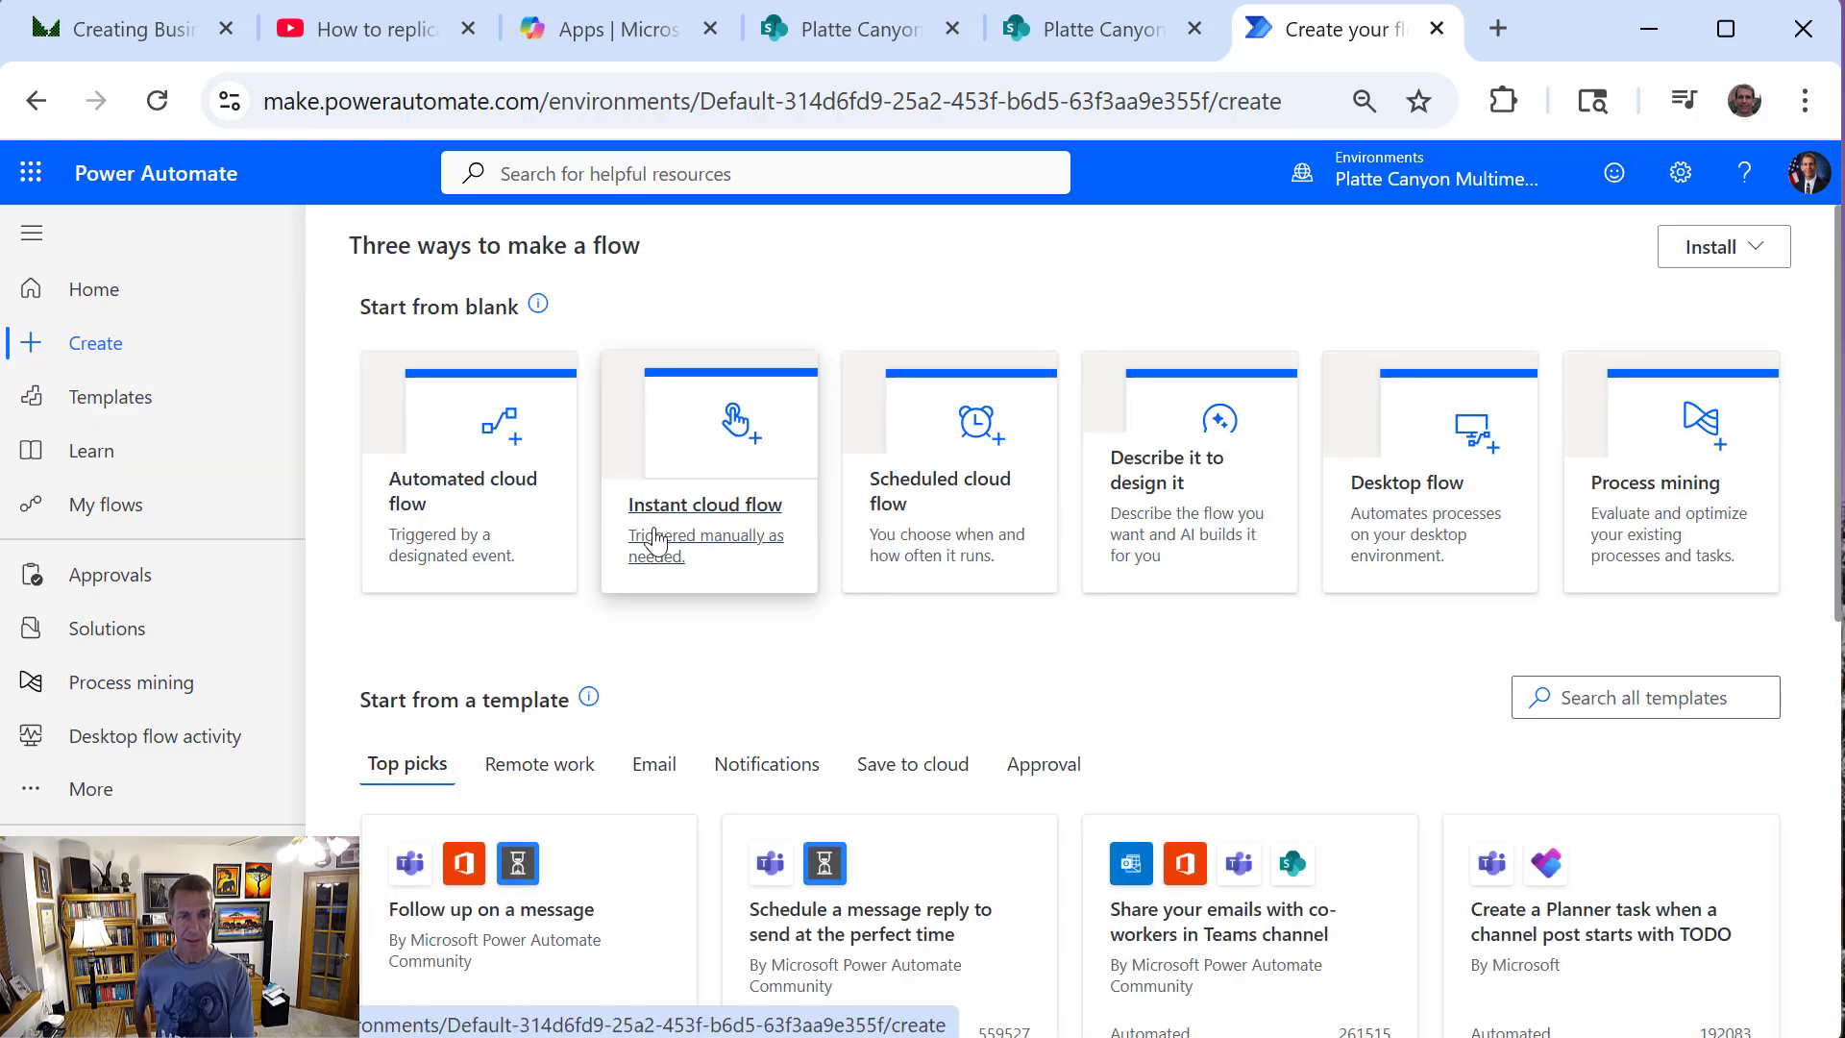
click(457, 505)
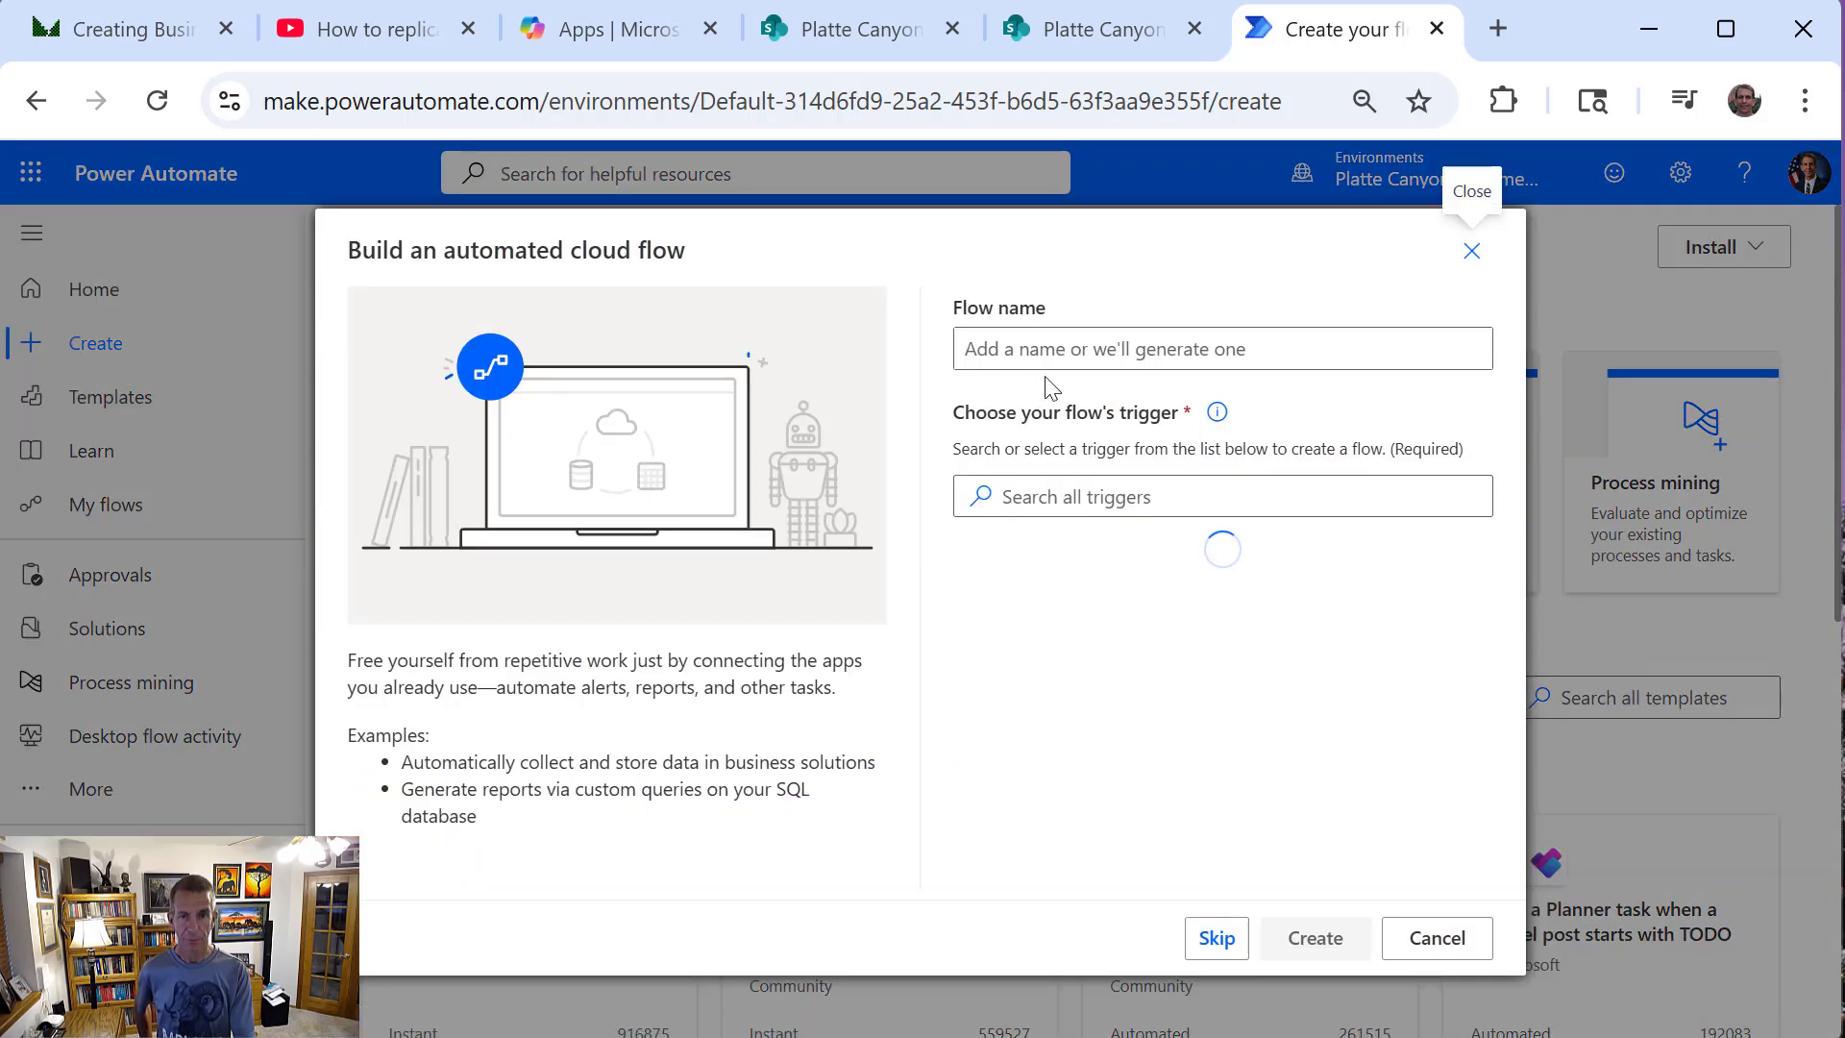
Enter "Video_CopySharePointPage" as the flow name and copy that name
click(1115, 348)
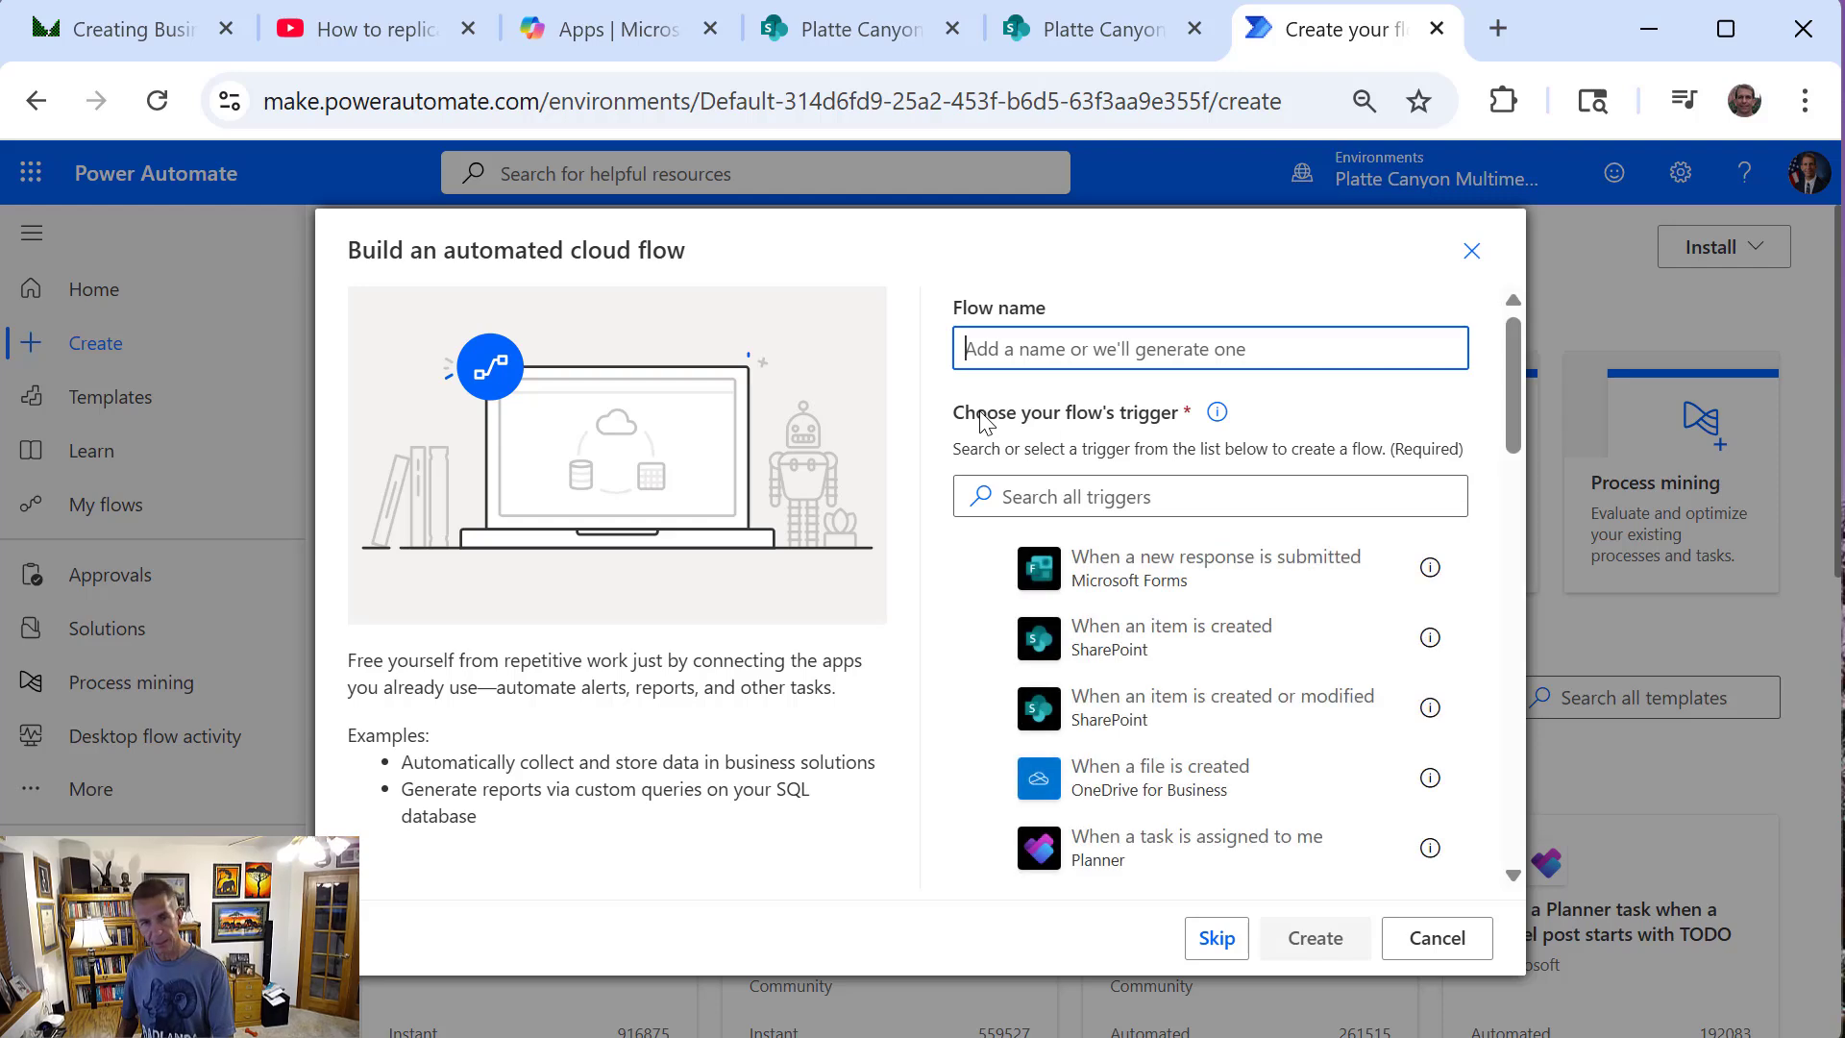
text(Copy)
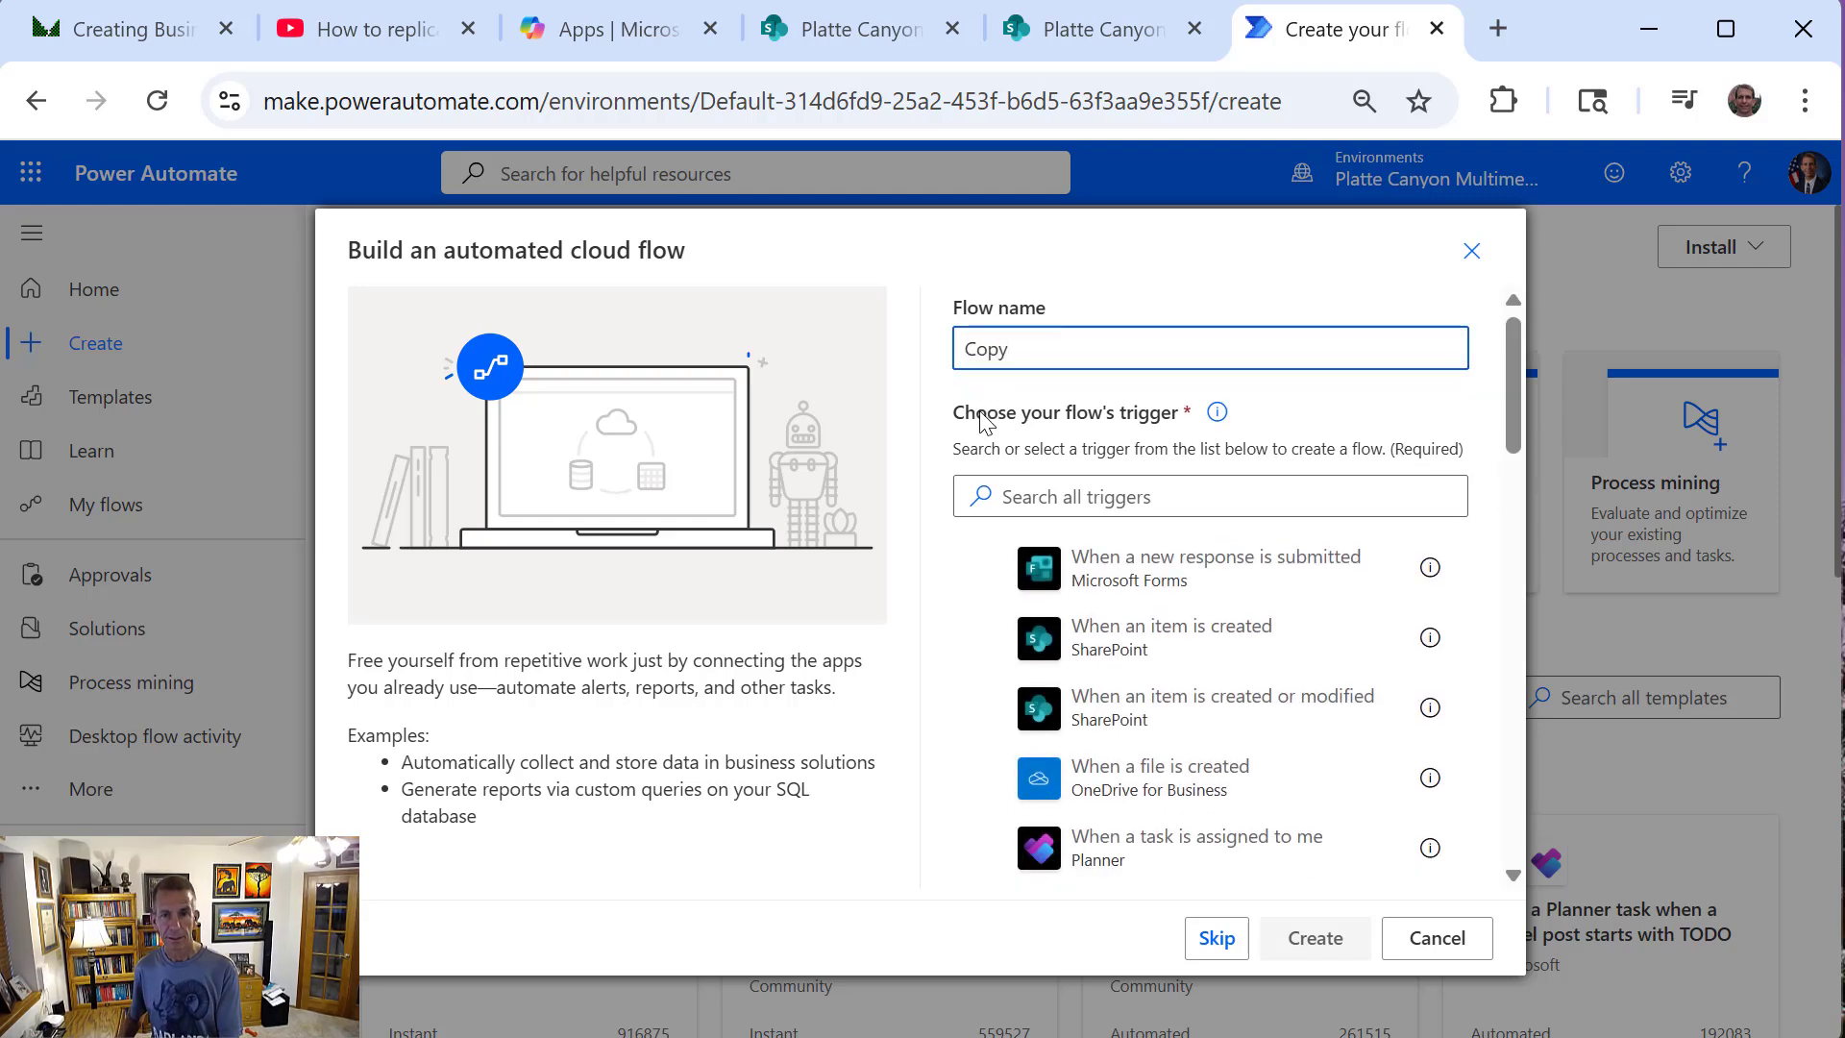
text(Sha)
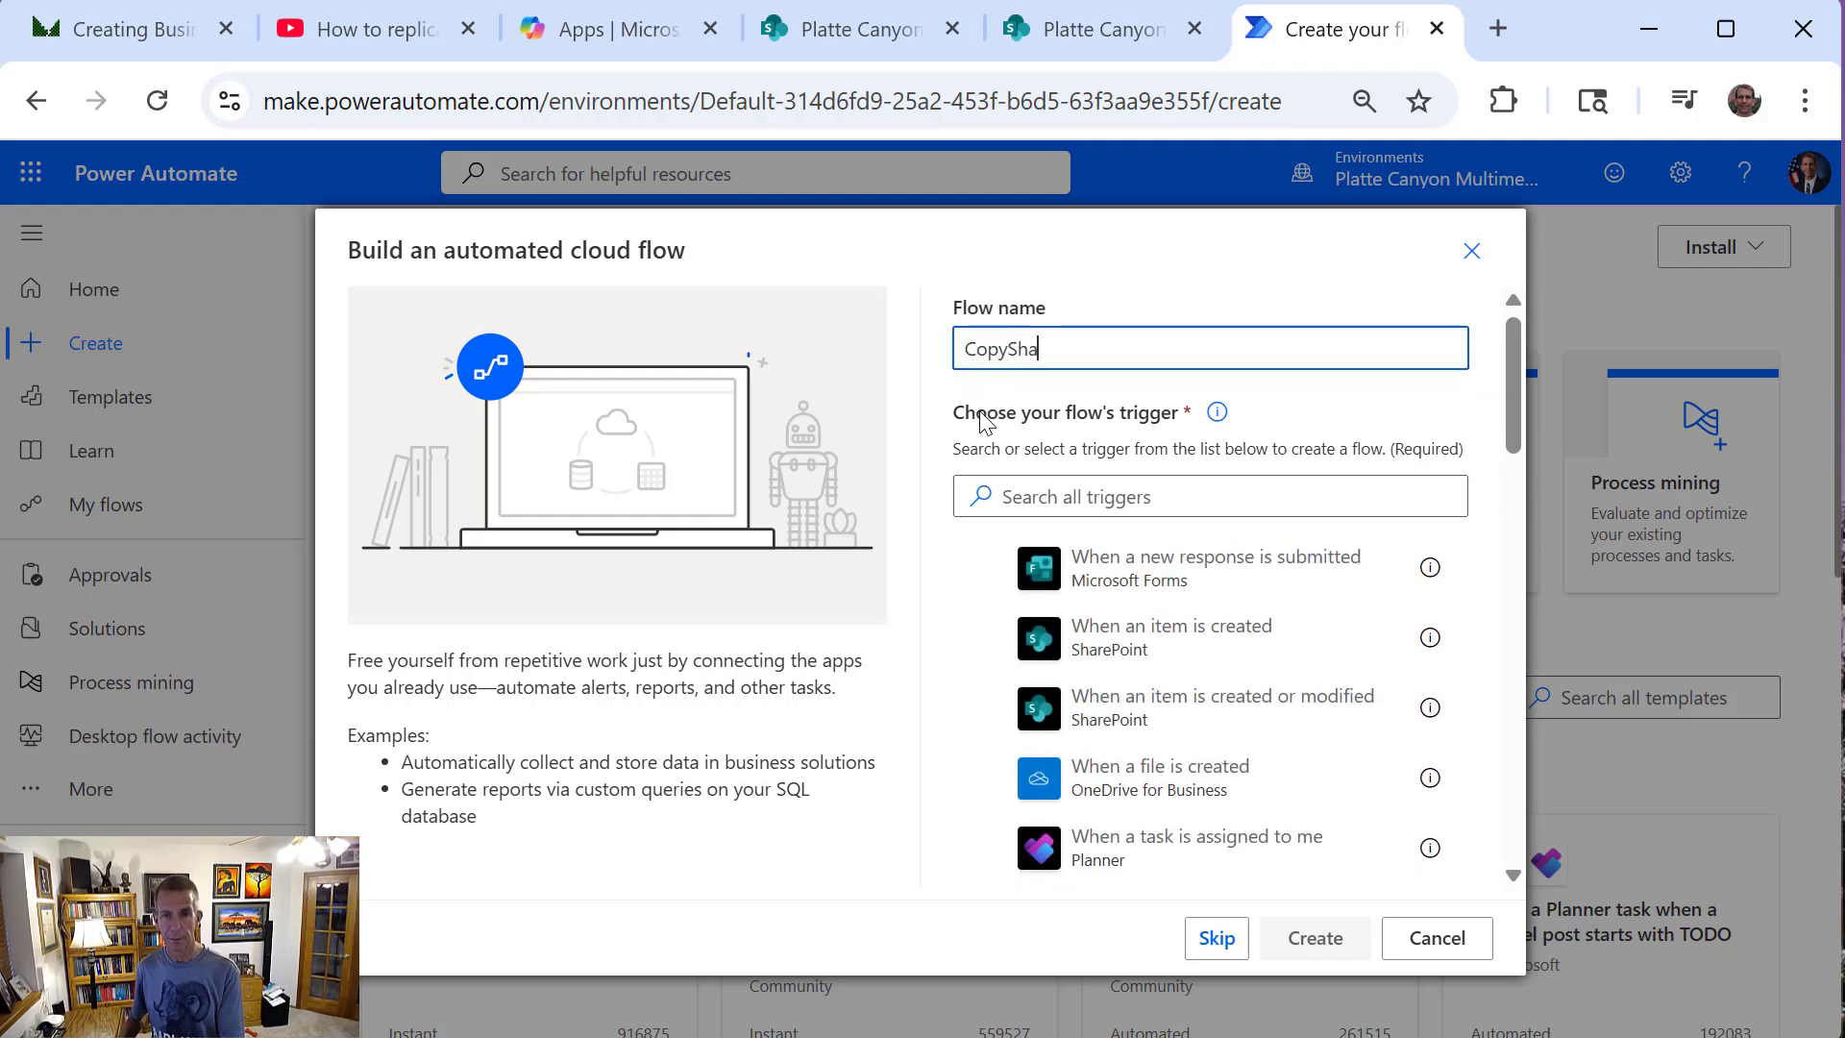
key(BackSpace)
key(BackSpace)
key(BackSpace)
key(BackSpace)
key(BackSpace)
key(BackSpace)
key(BackSpace)
text(Video_Co)
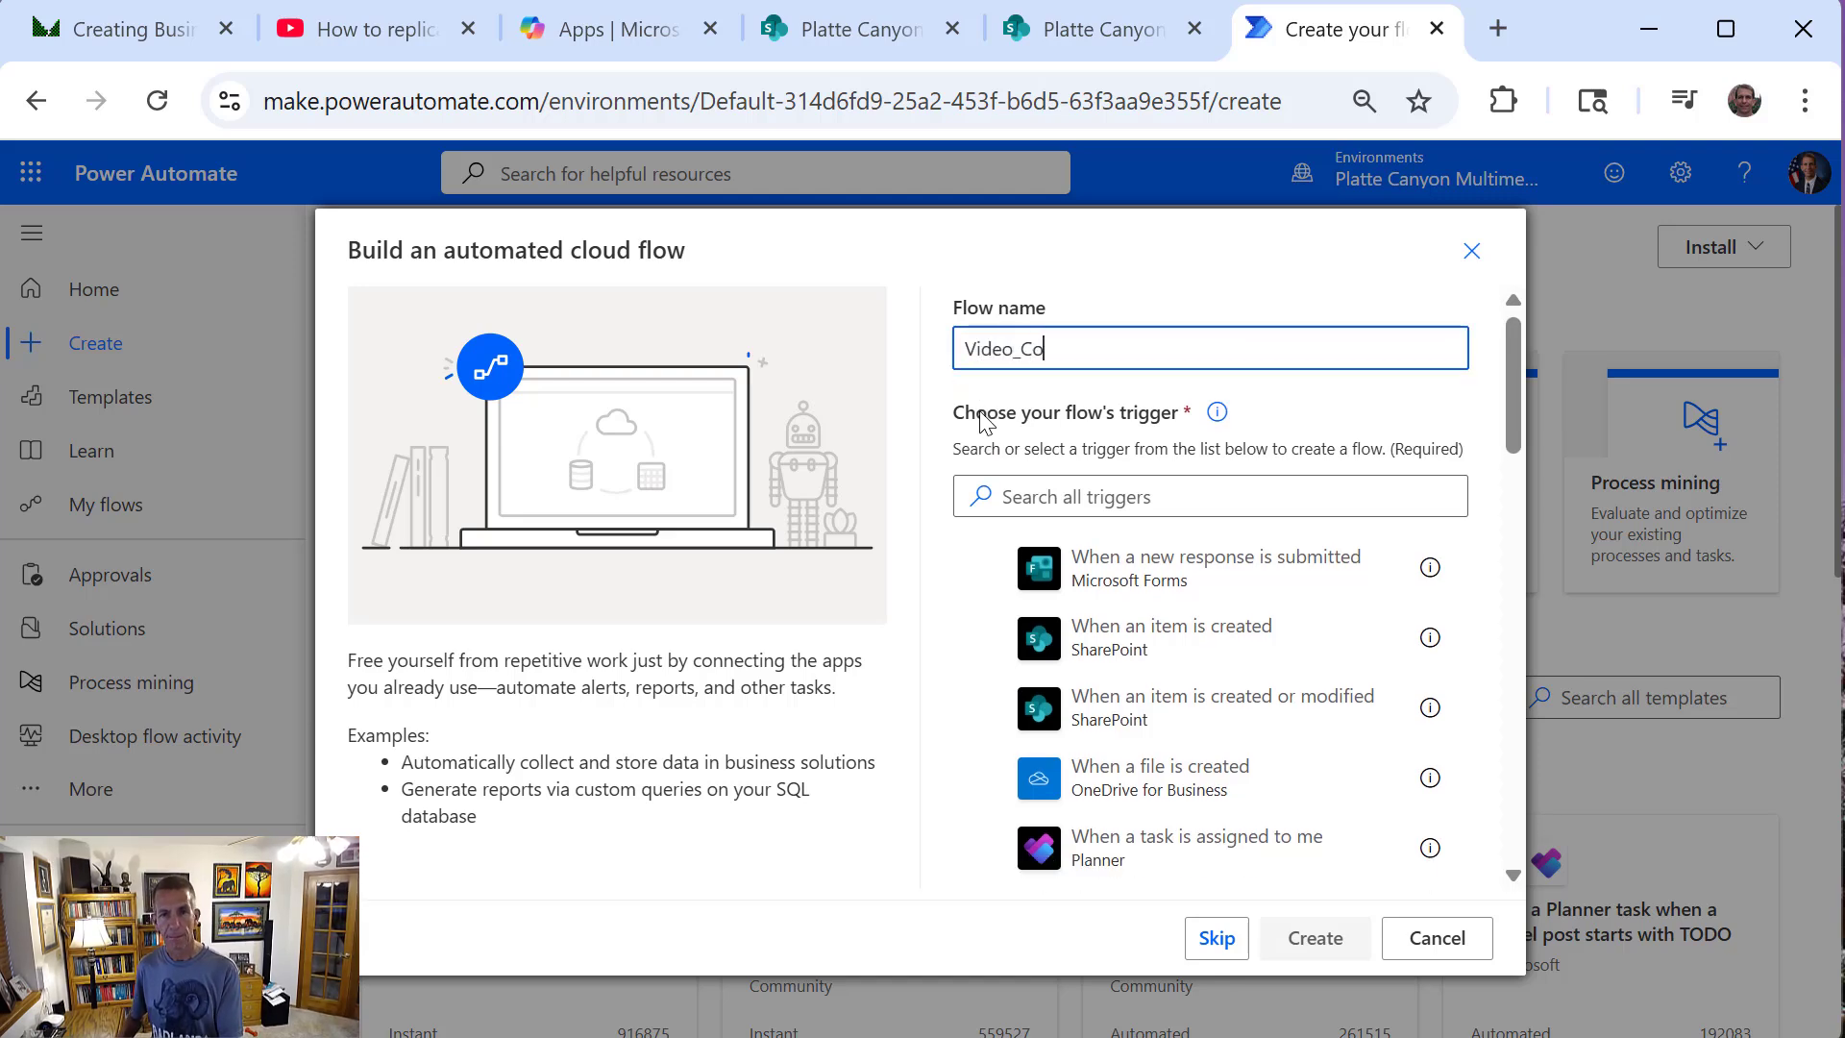
text(pyShare)
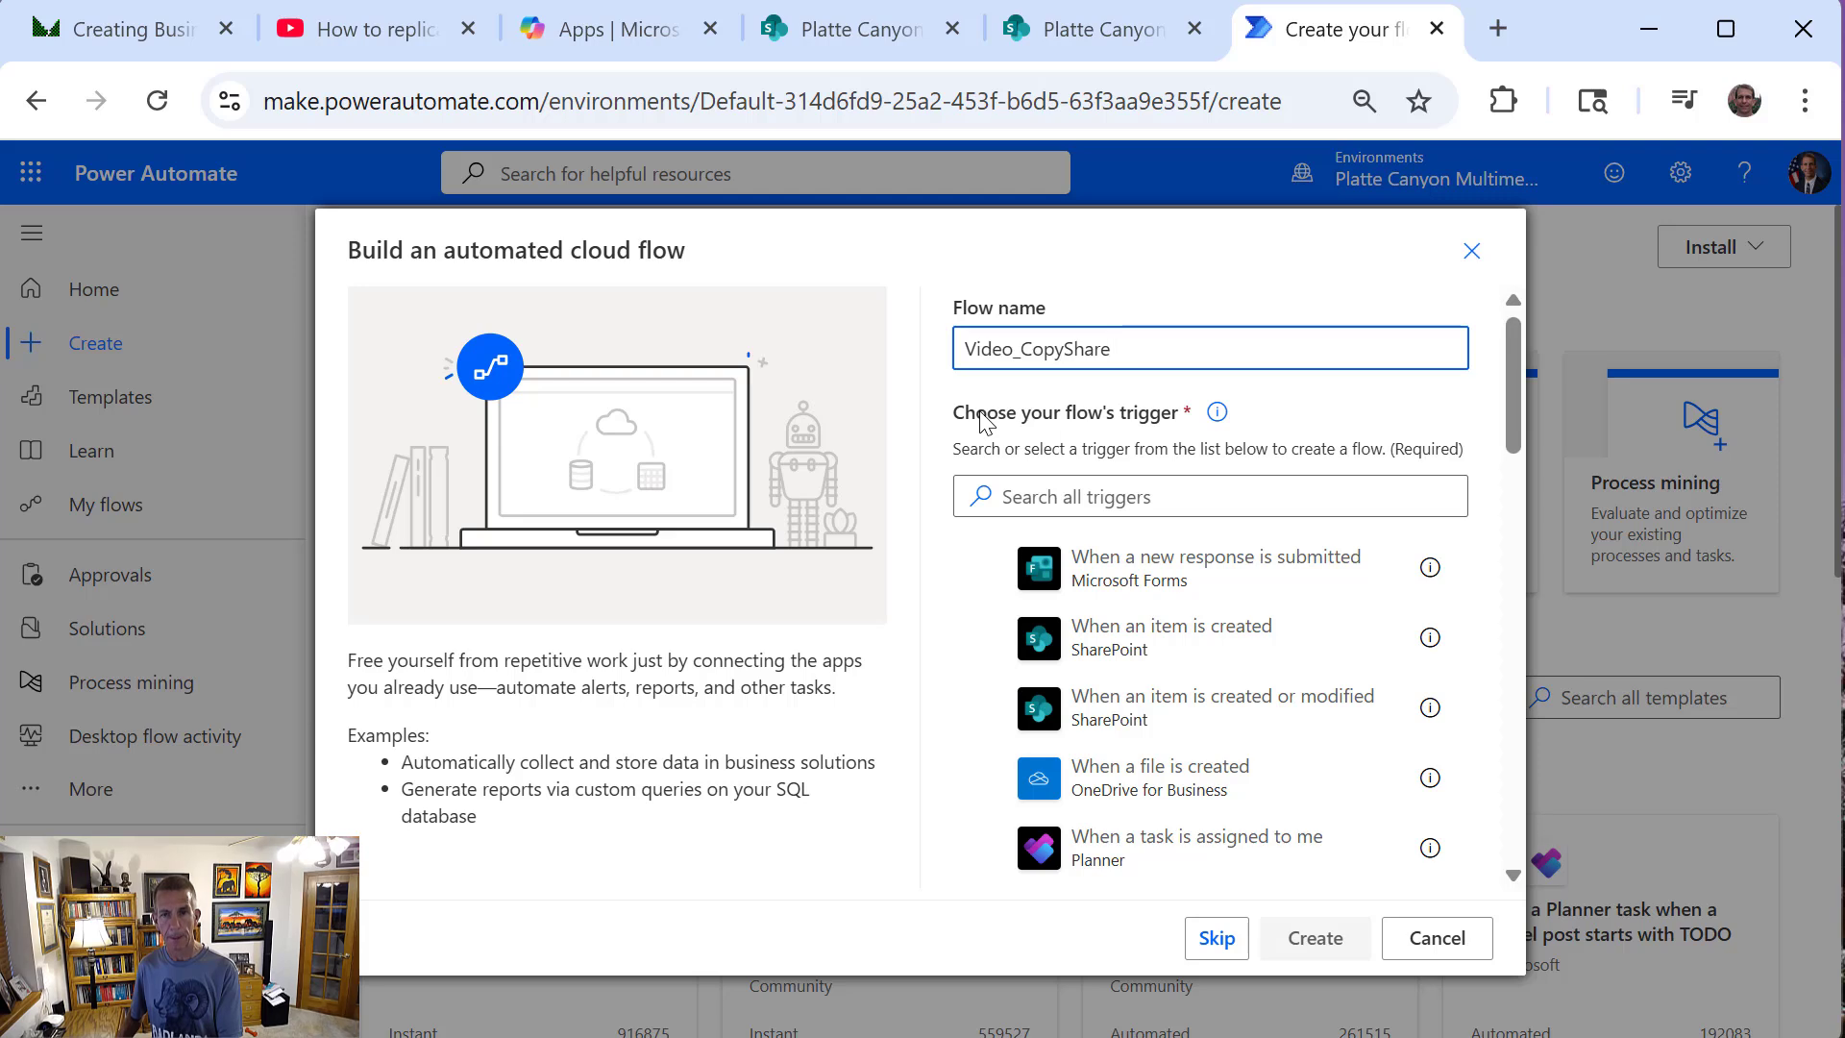
text(PointPage)
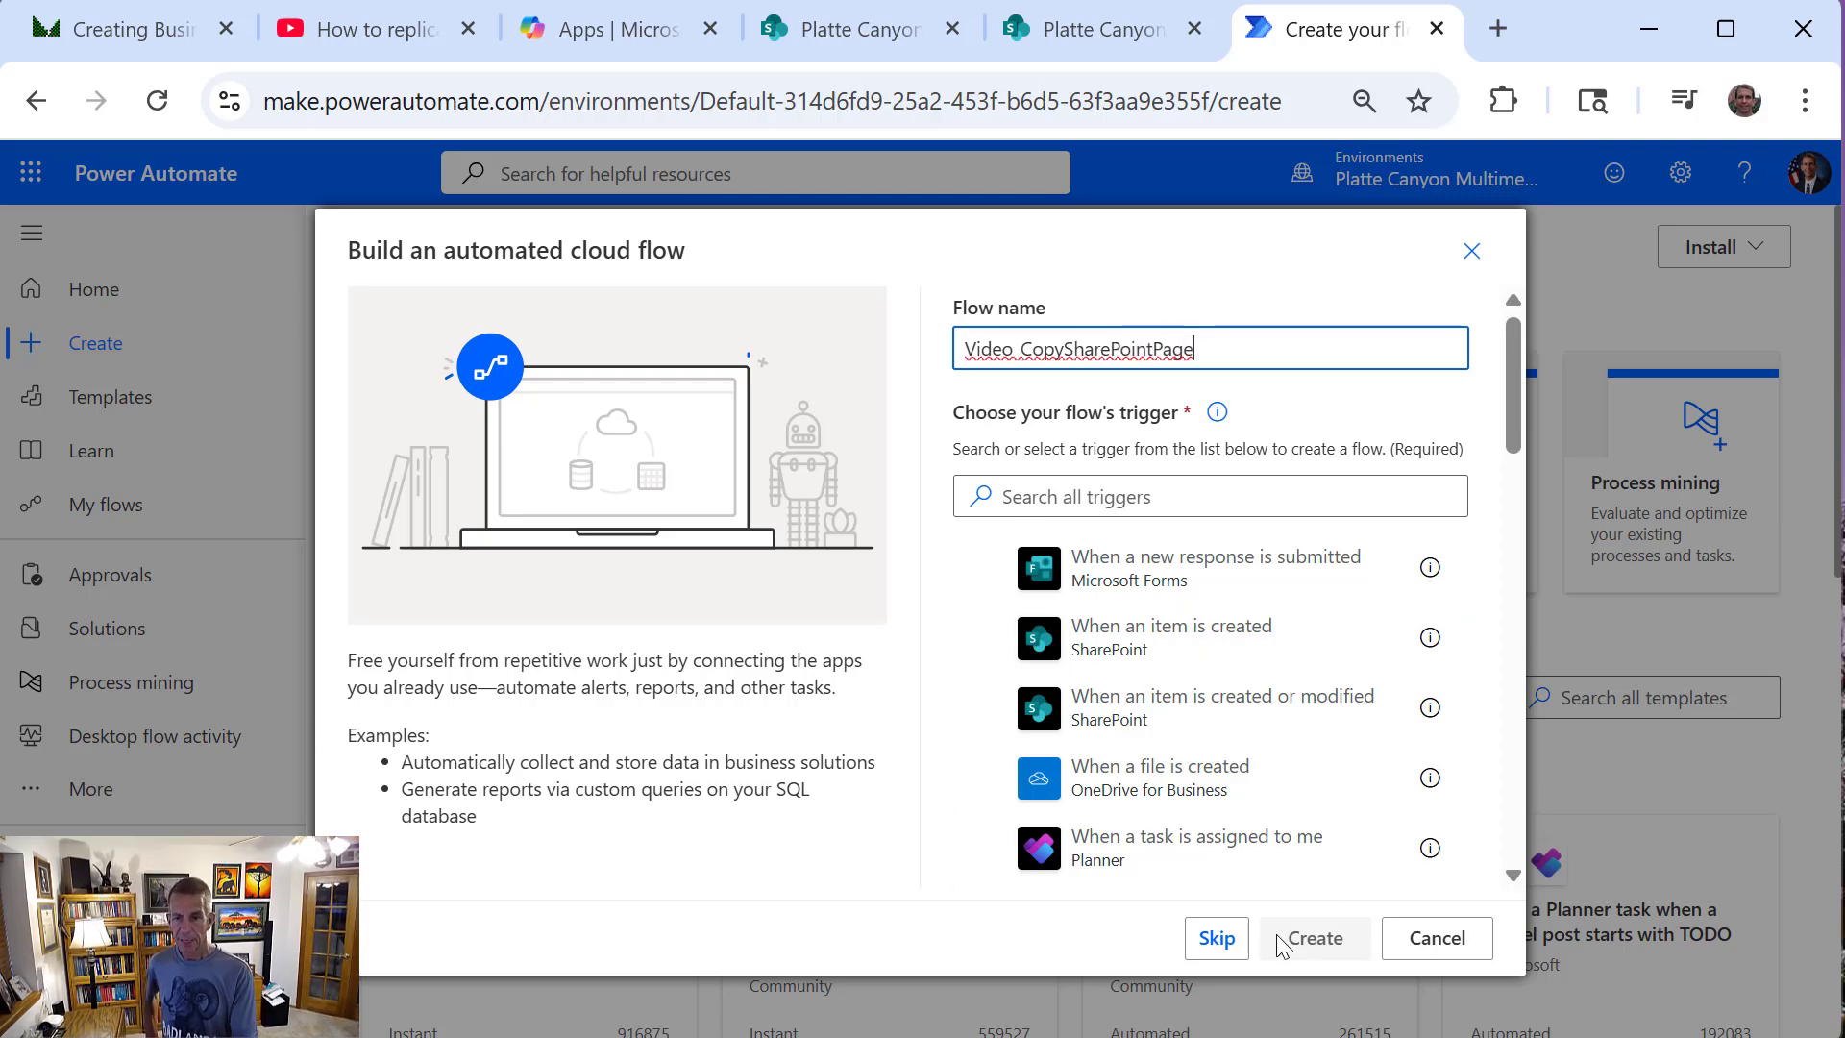
drag(1221, 358, 711, 319)
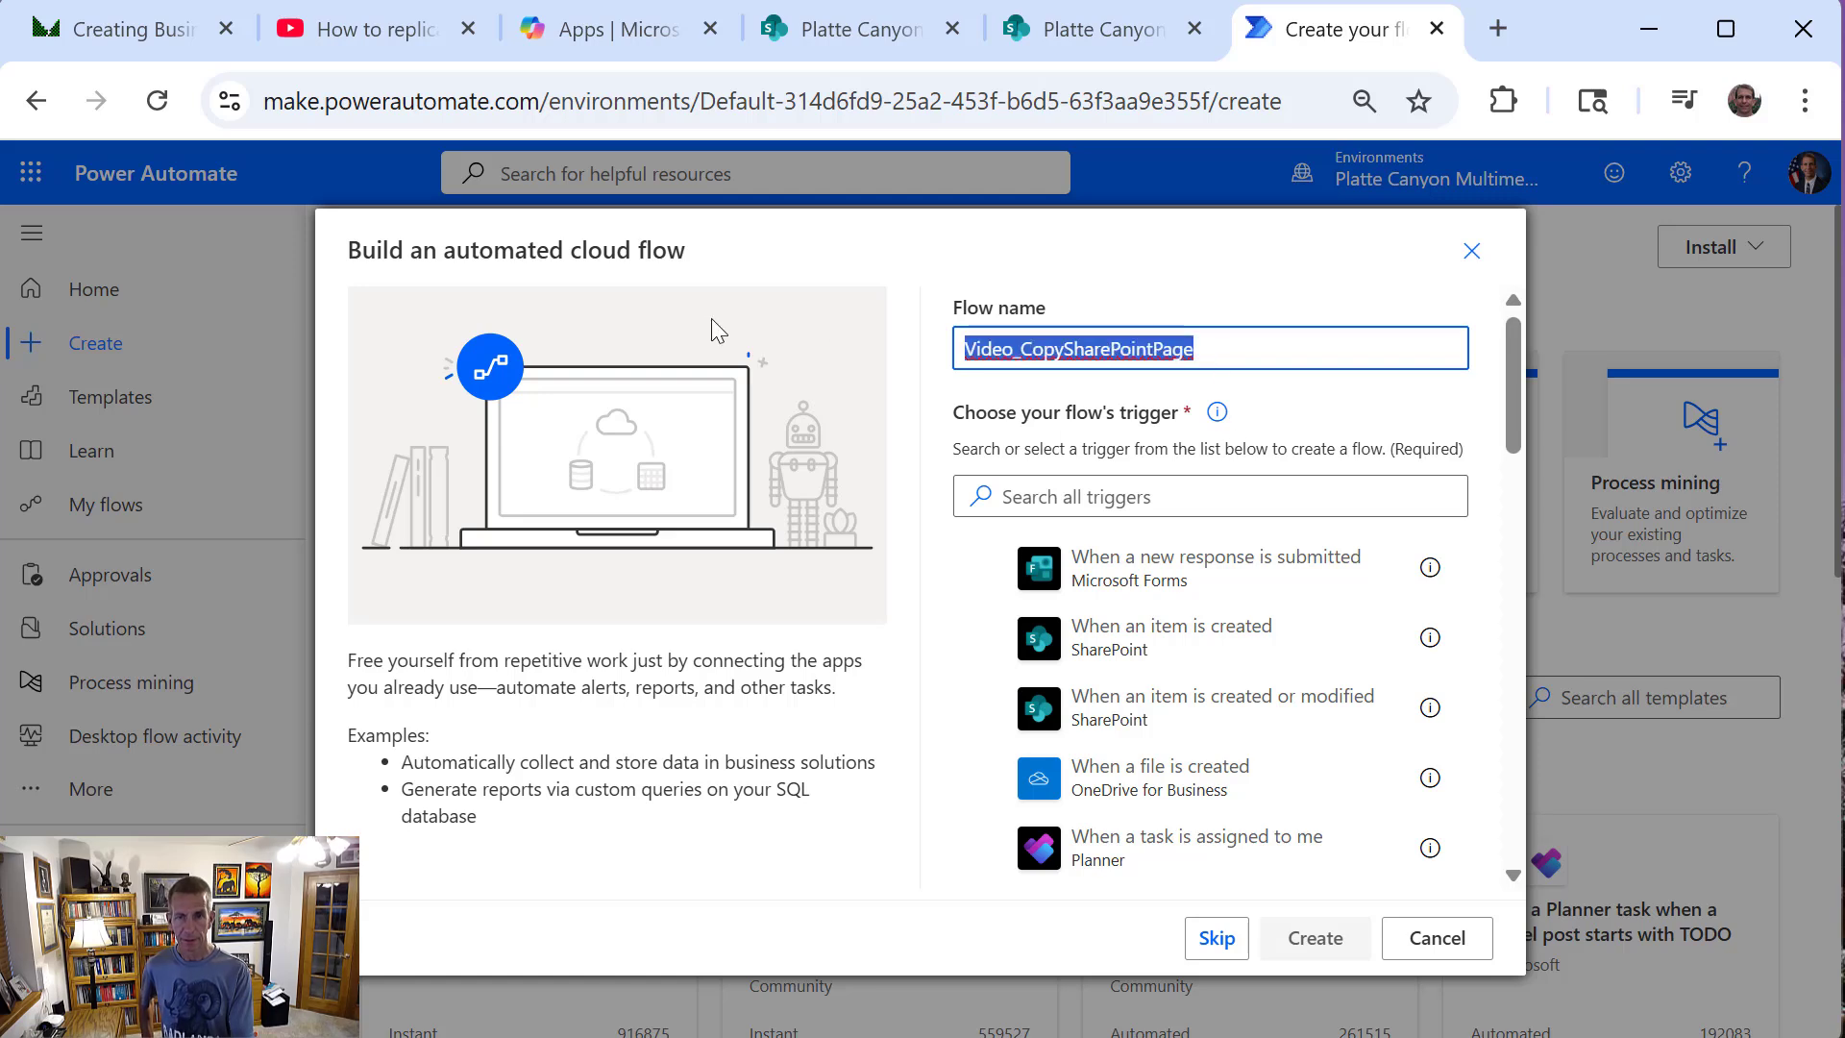
Skip the initial trigger choice and name the untitled flow "Video_CopySharePointPage"
click(1217, 942)
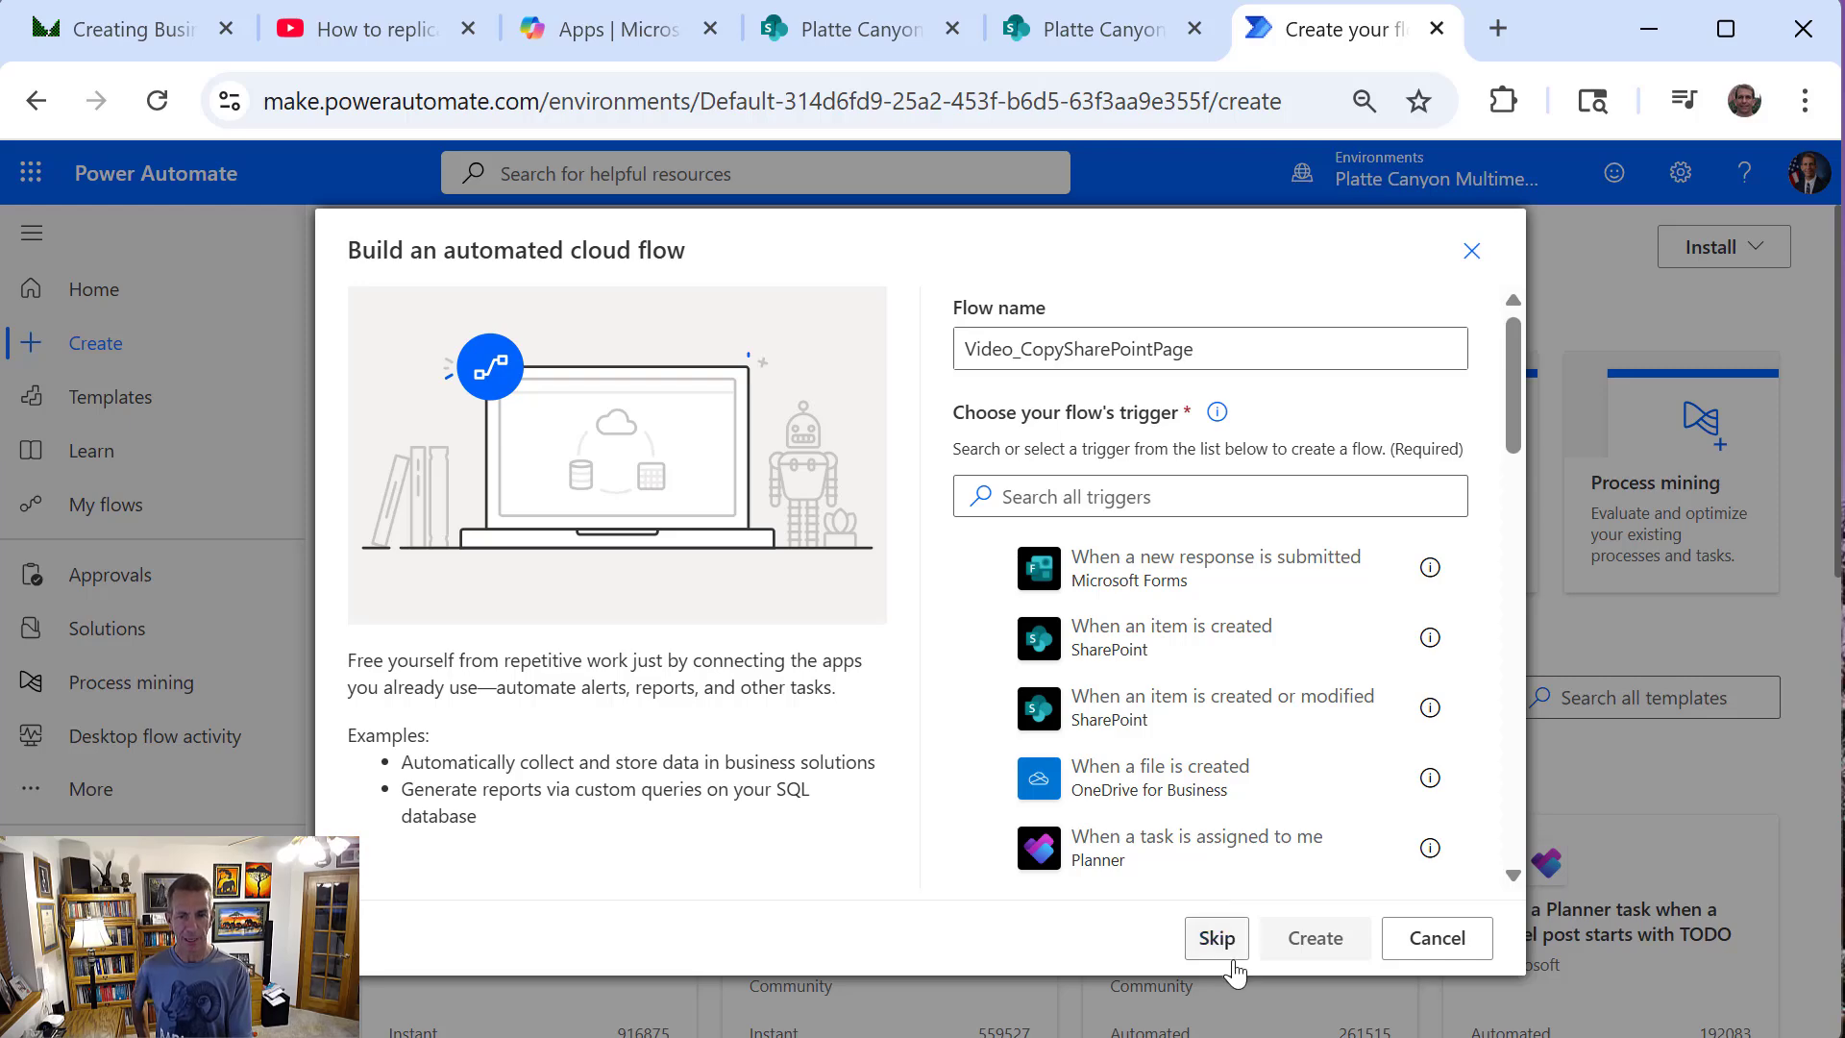
click(1217, 937)
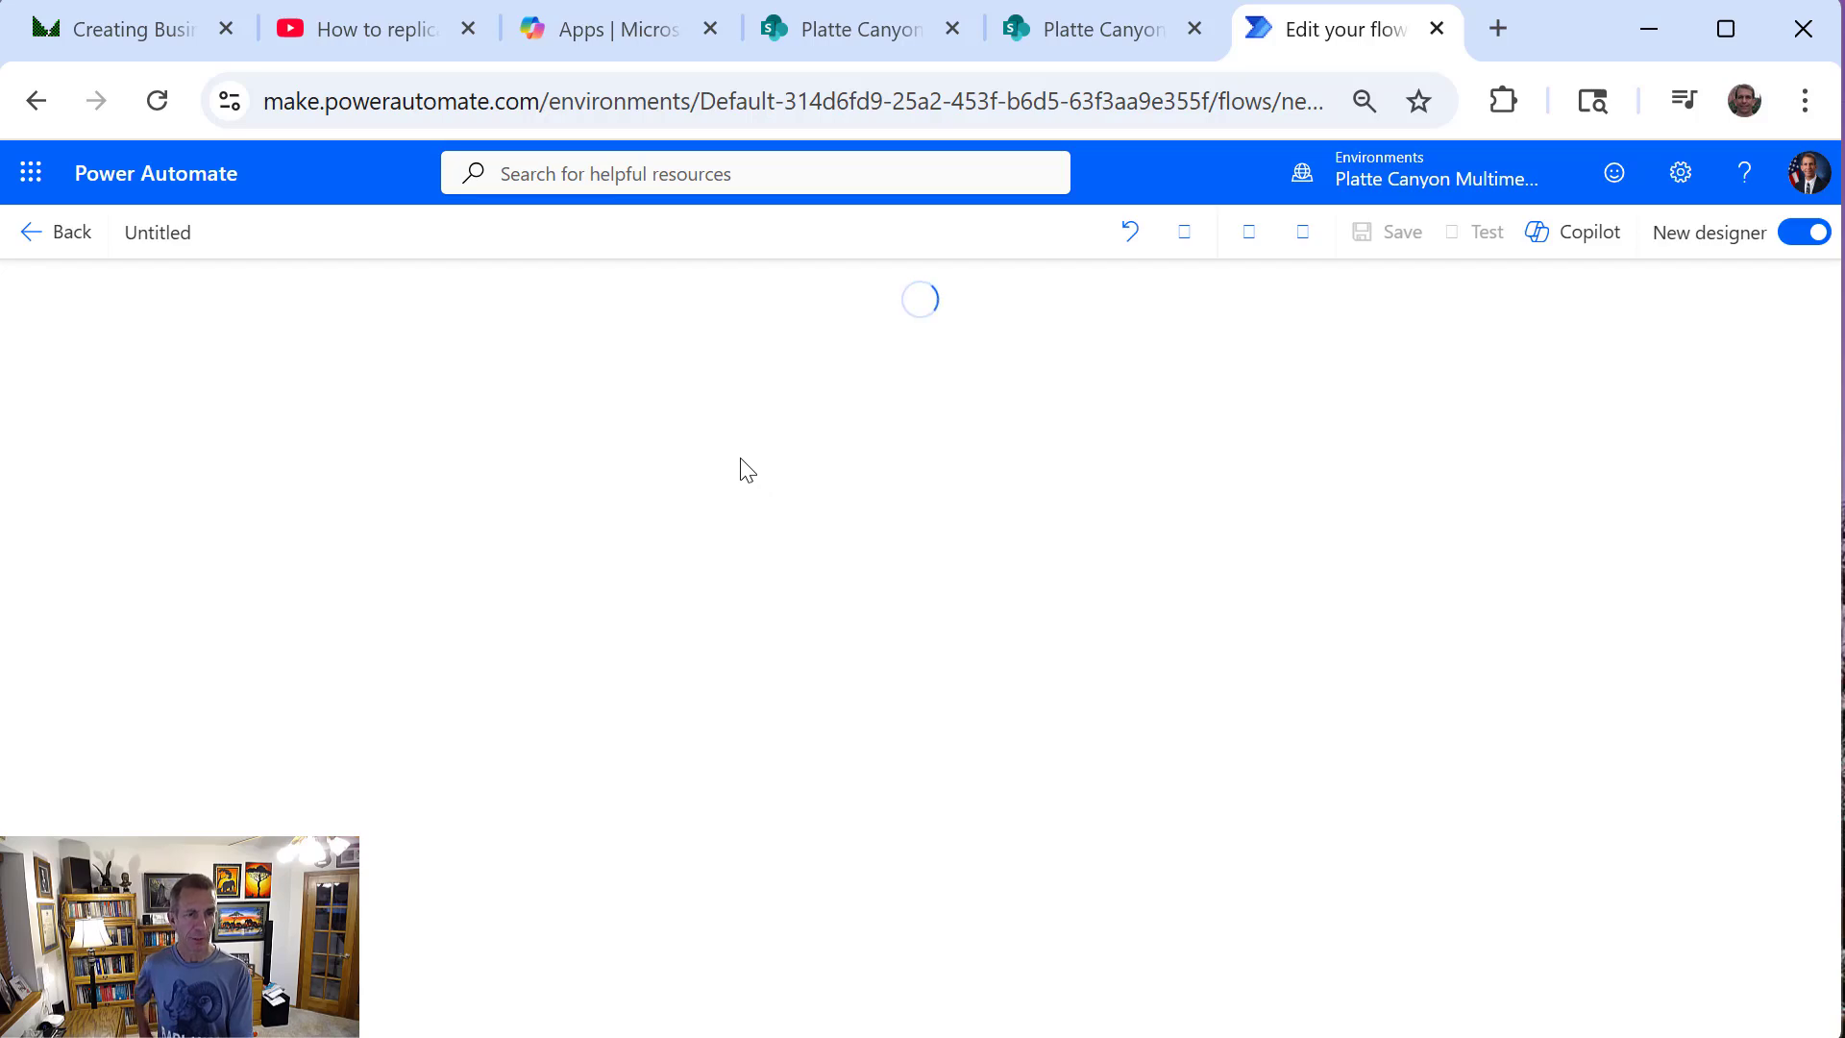
click(192, 230)
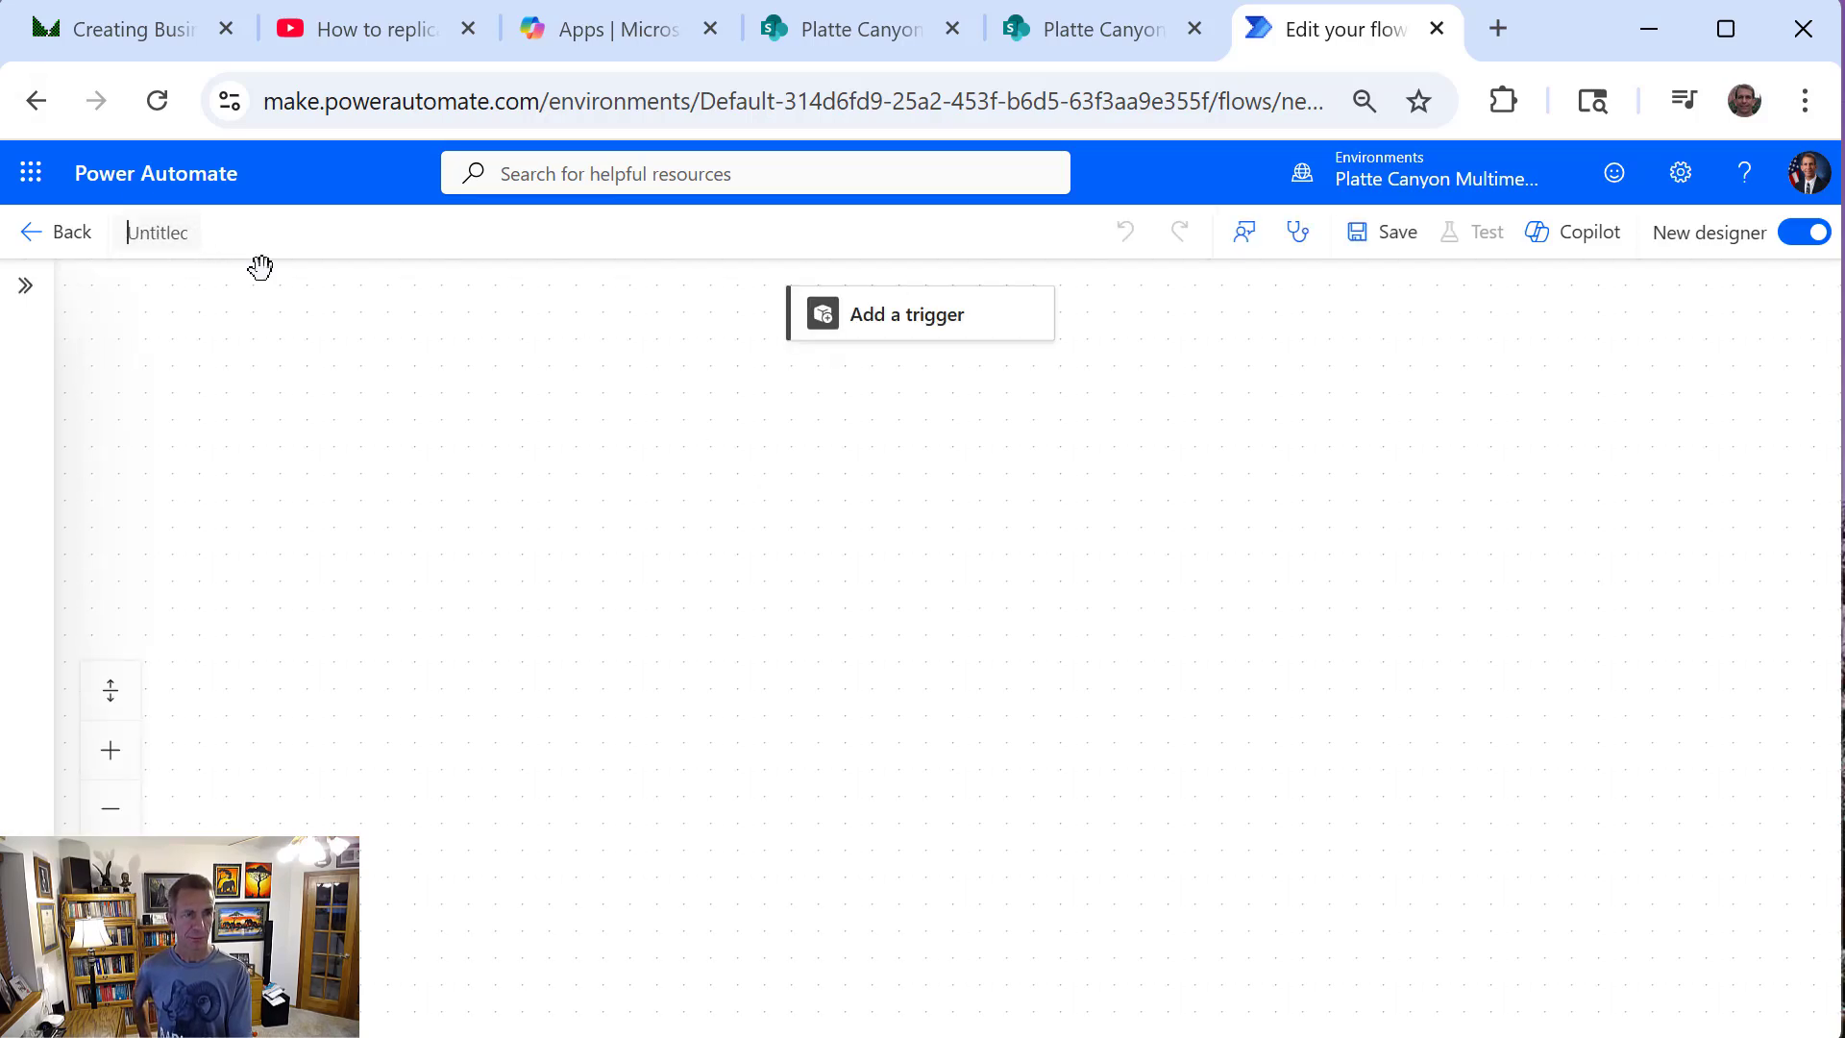
key(ctrl+v)
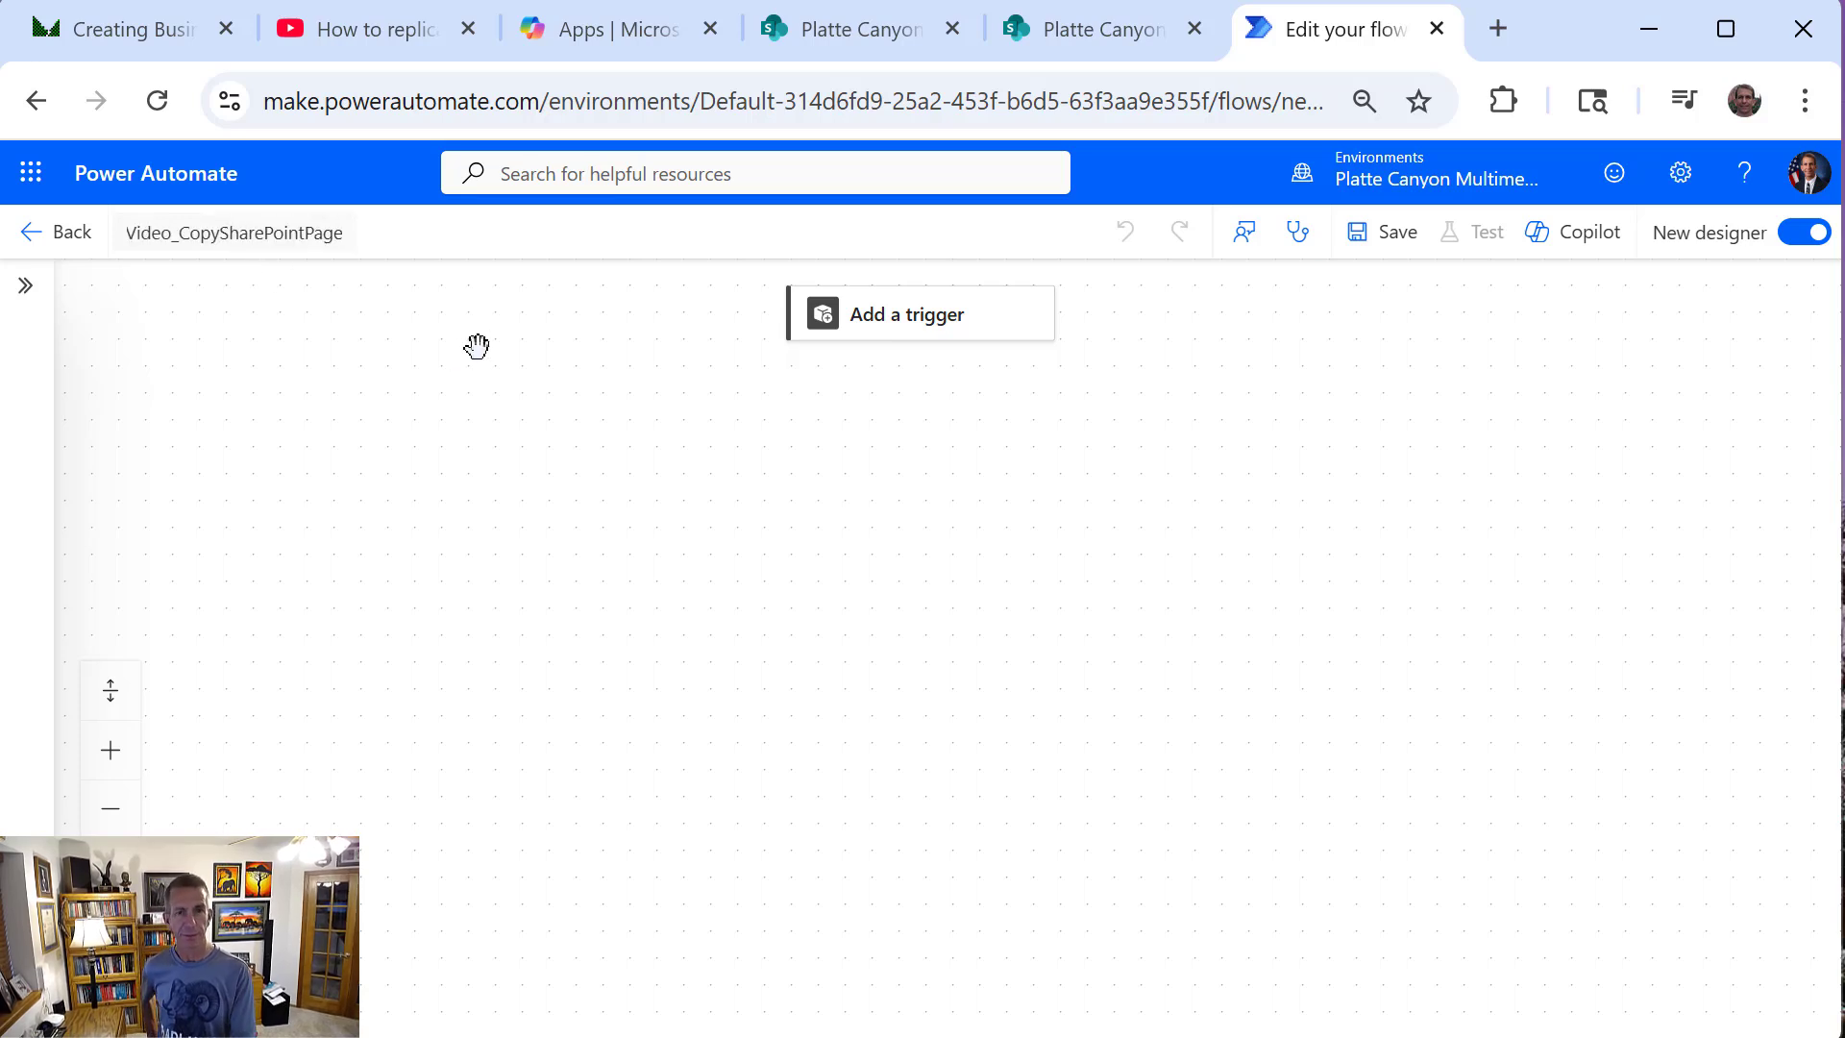
Add the SharePoint trigger "For a selected item" to the flow
click(847, 348)
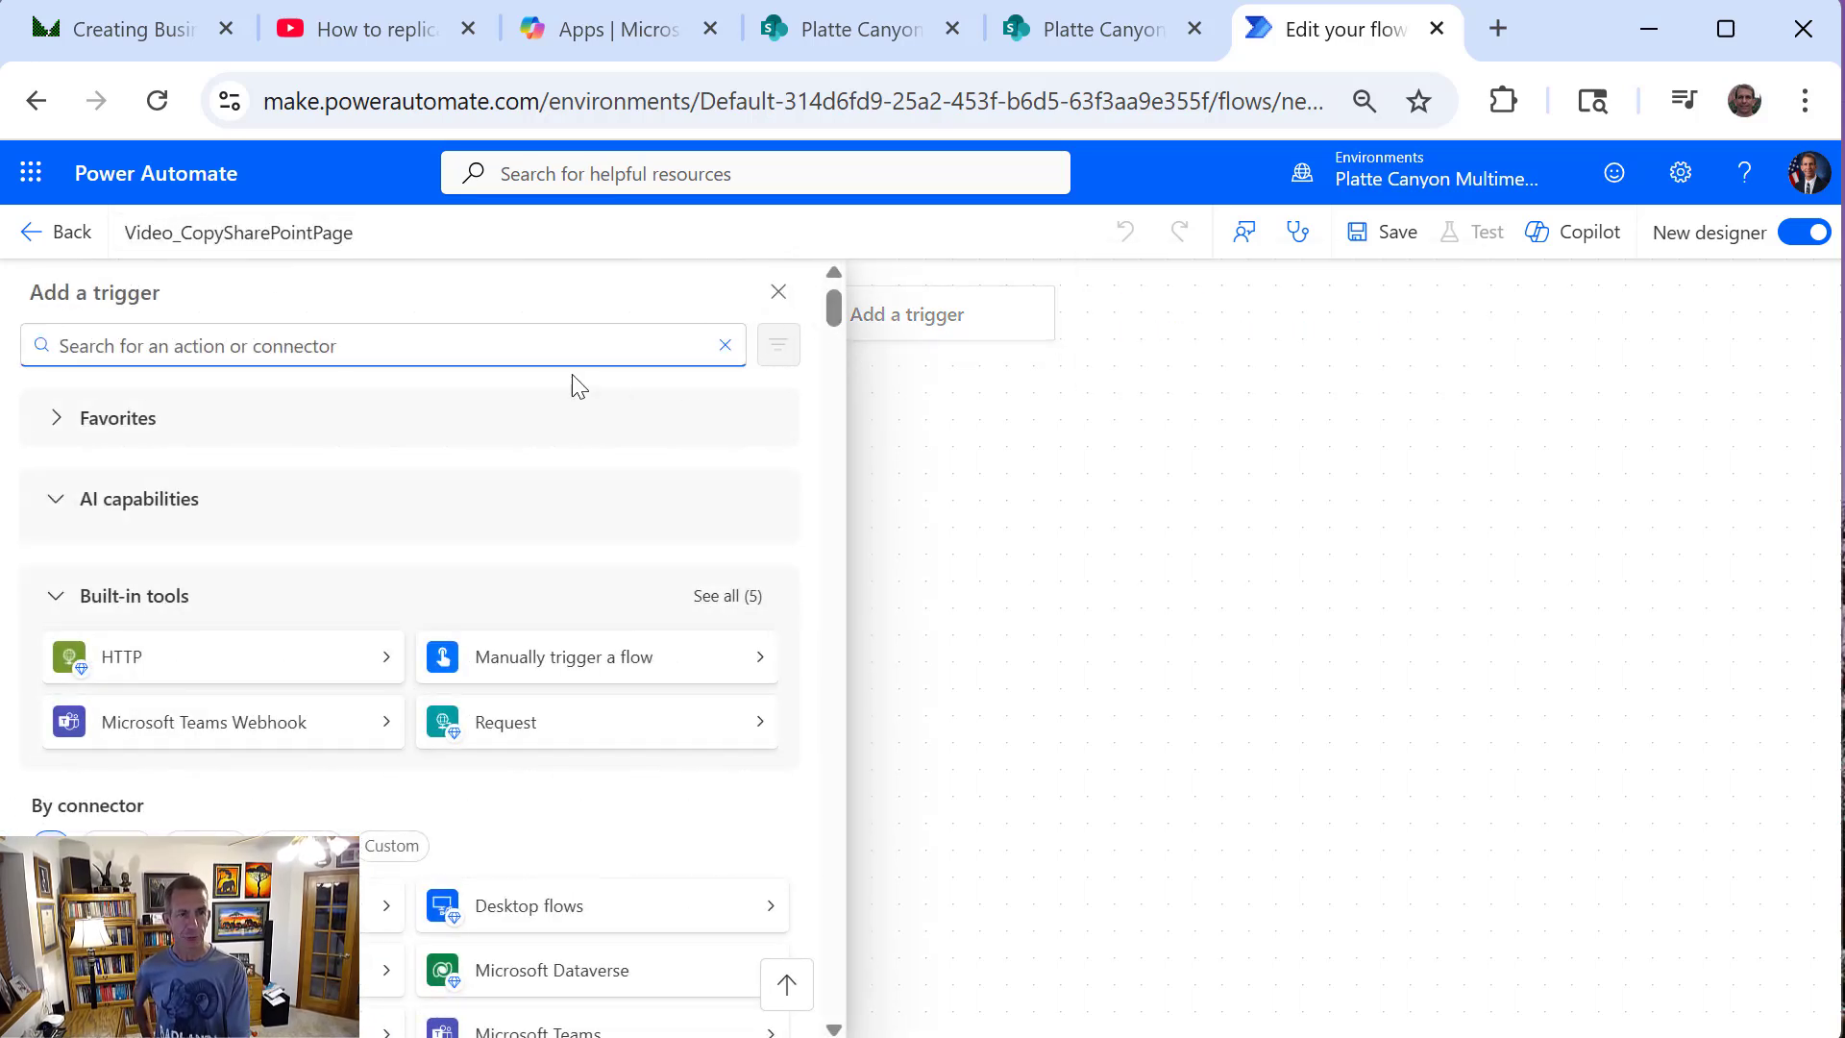
text(harePoint)
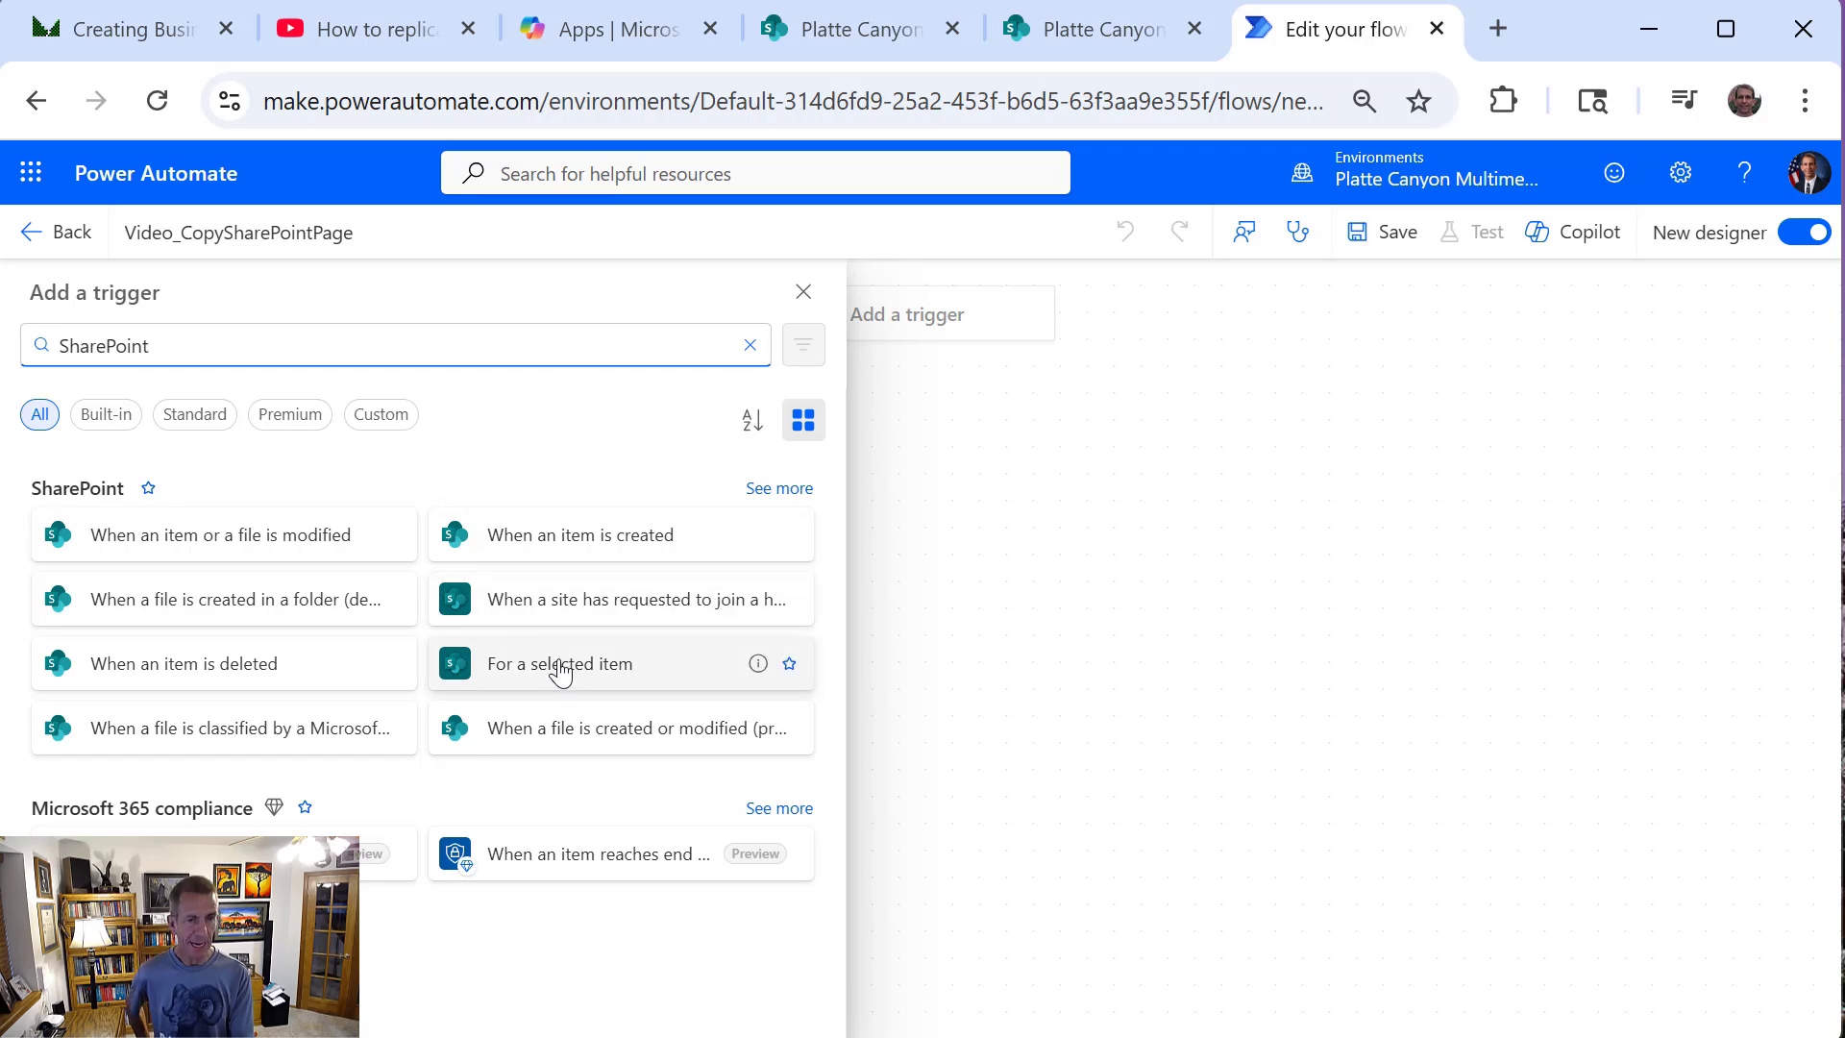
click(563, 672)
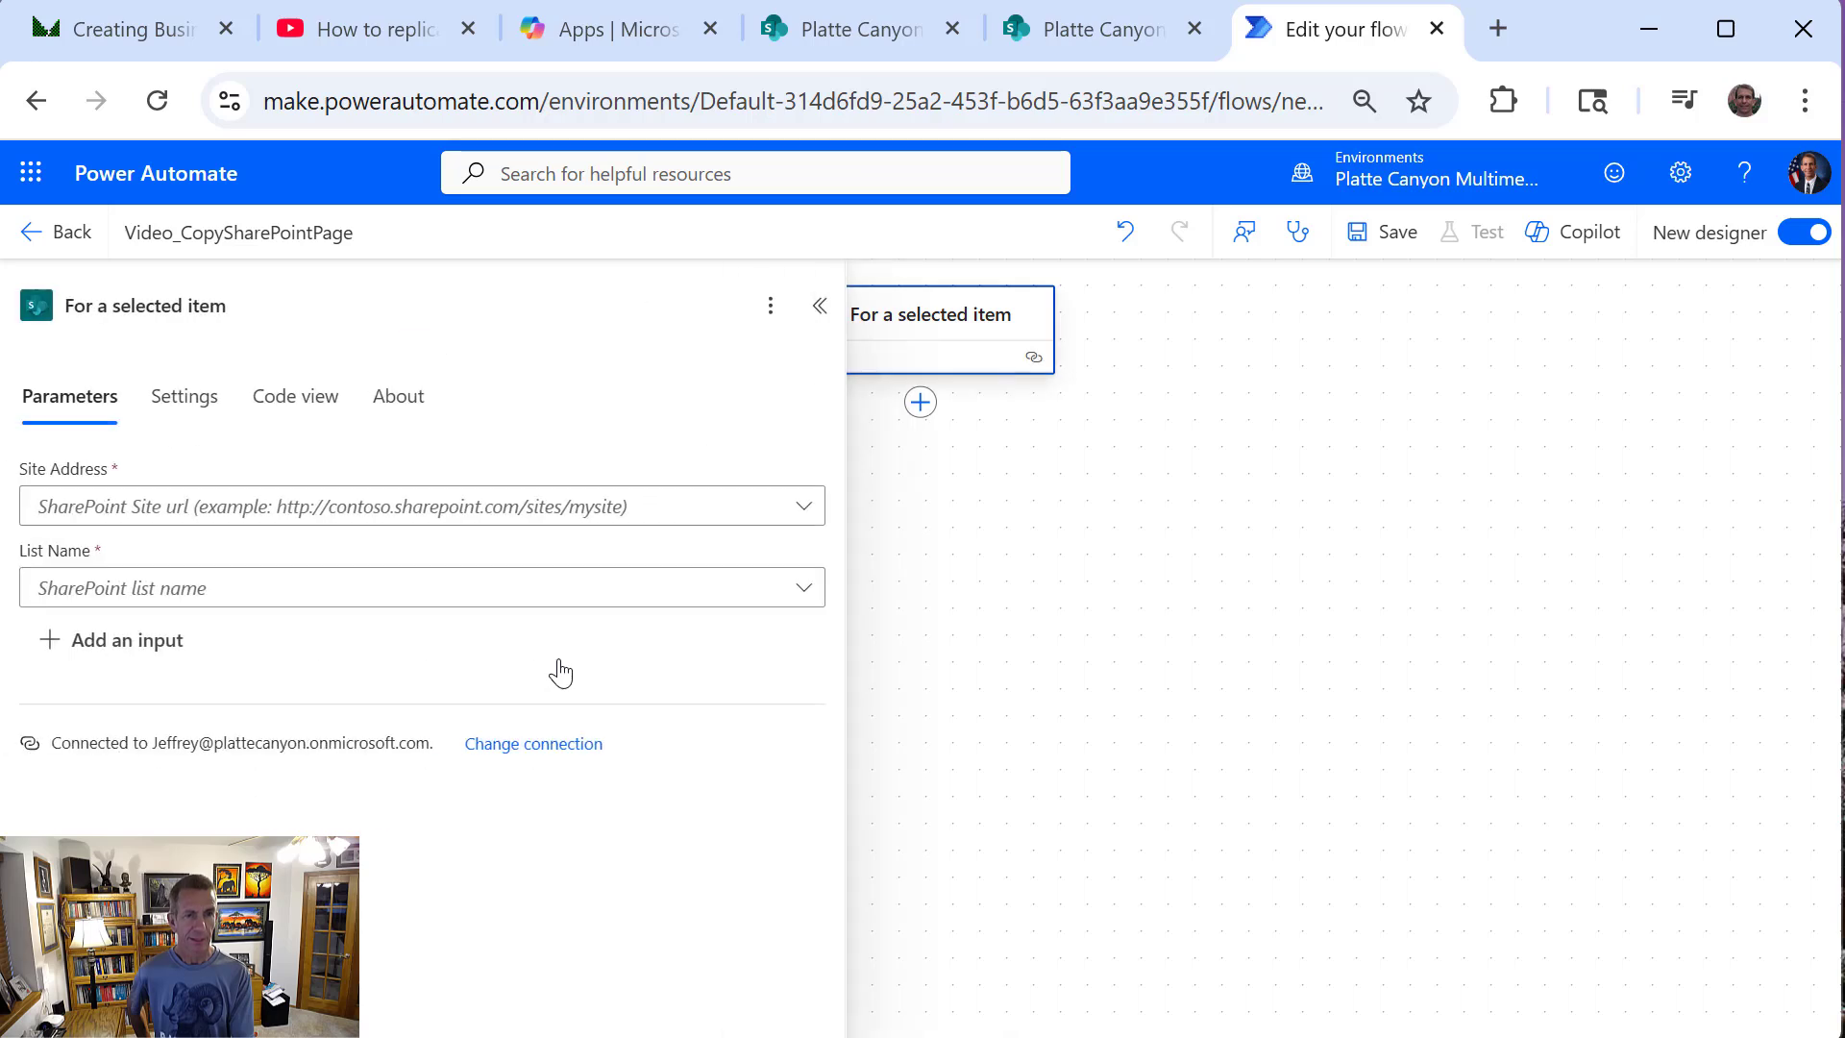
click(843, 29)
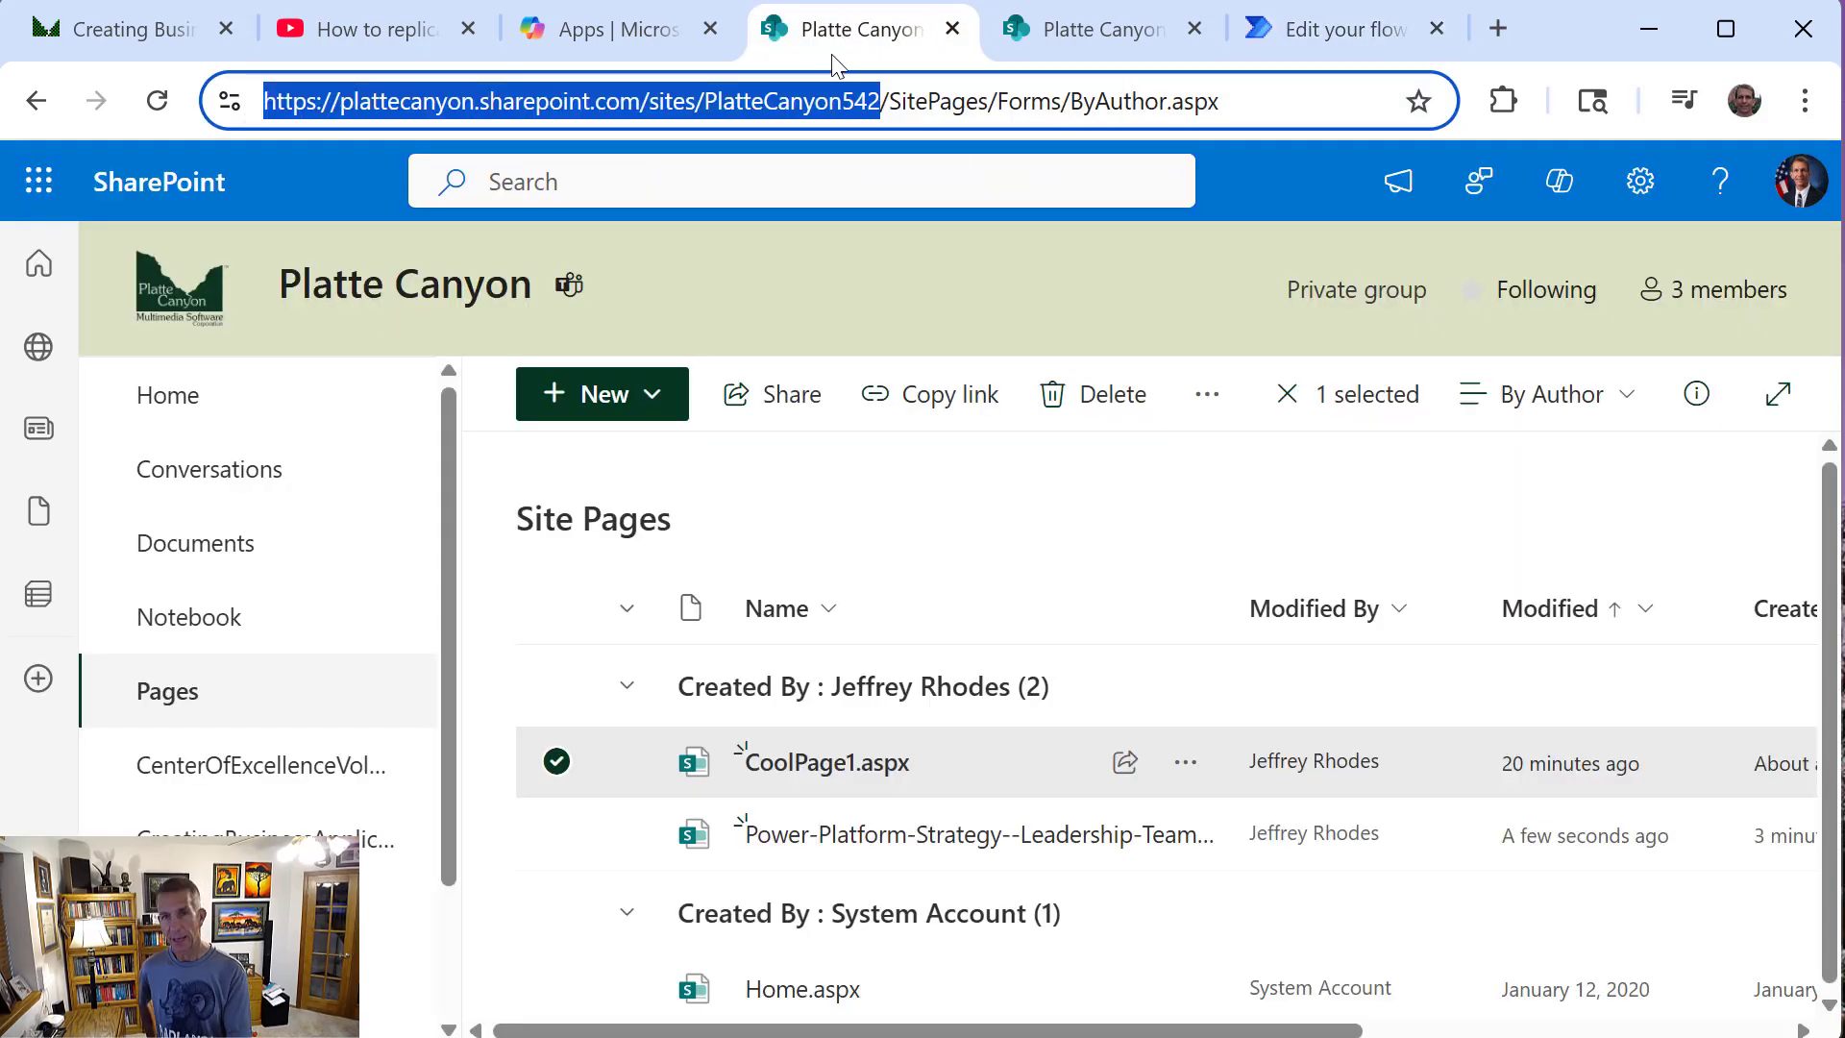
click(1346, 25)
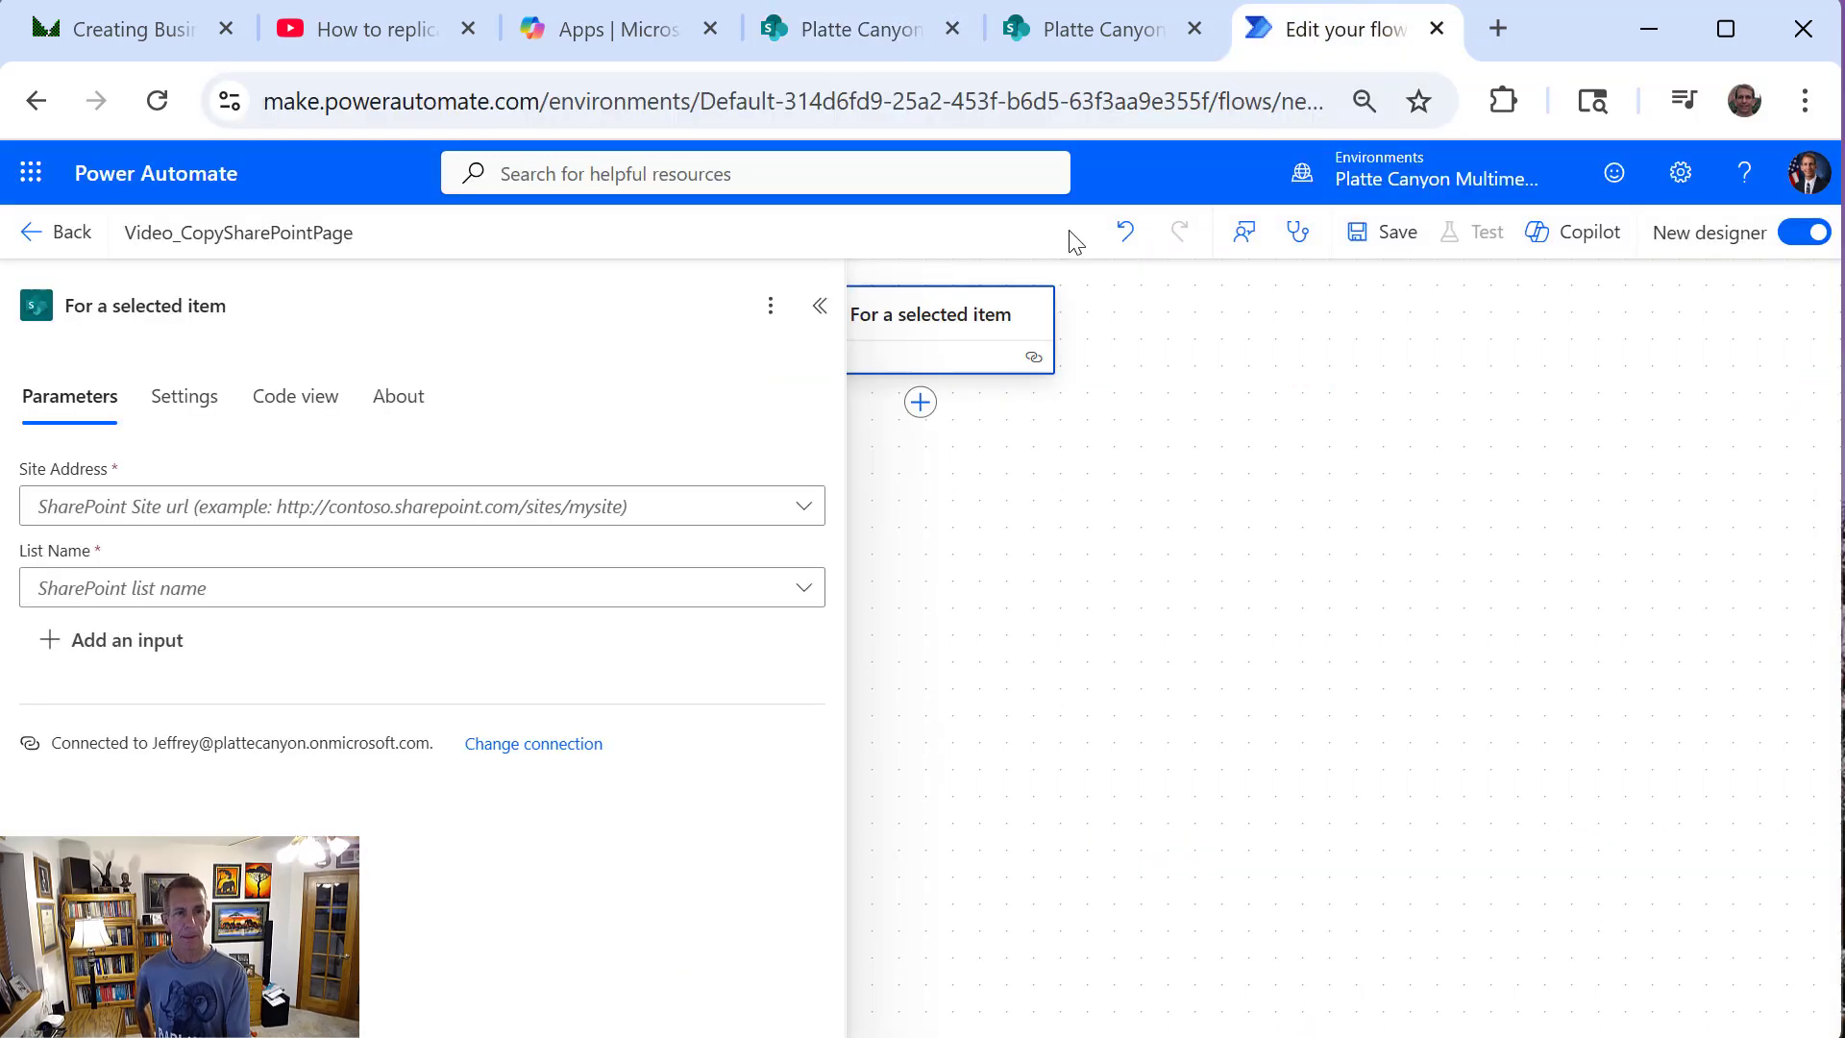
click(520, 524)
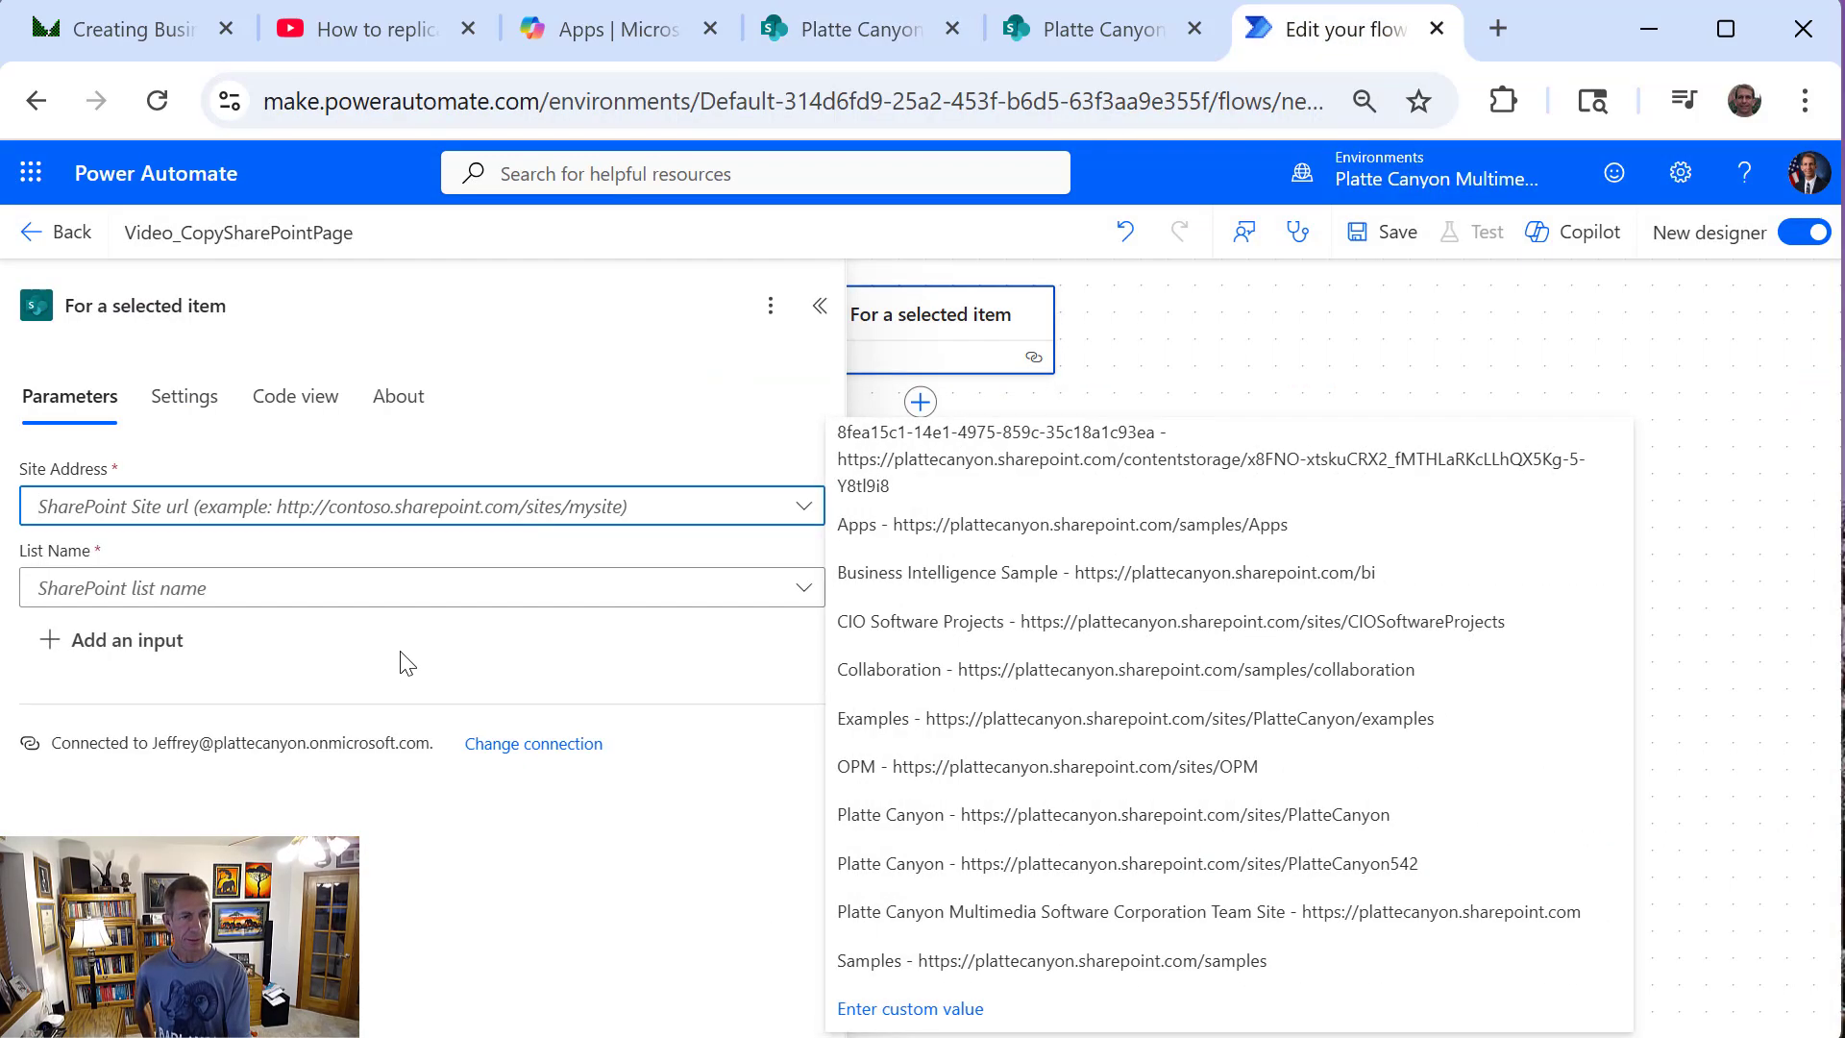
click(950, 1009)
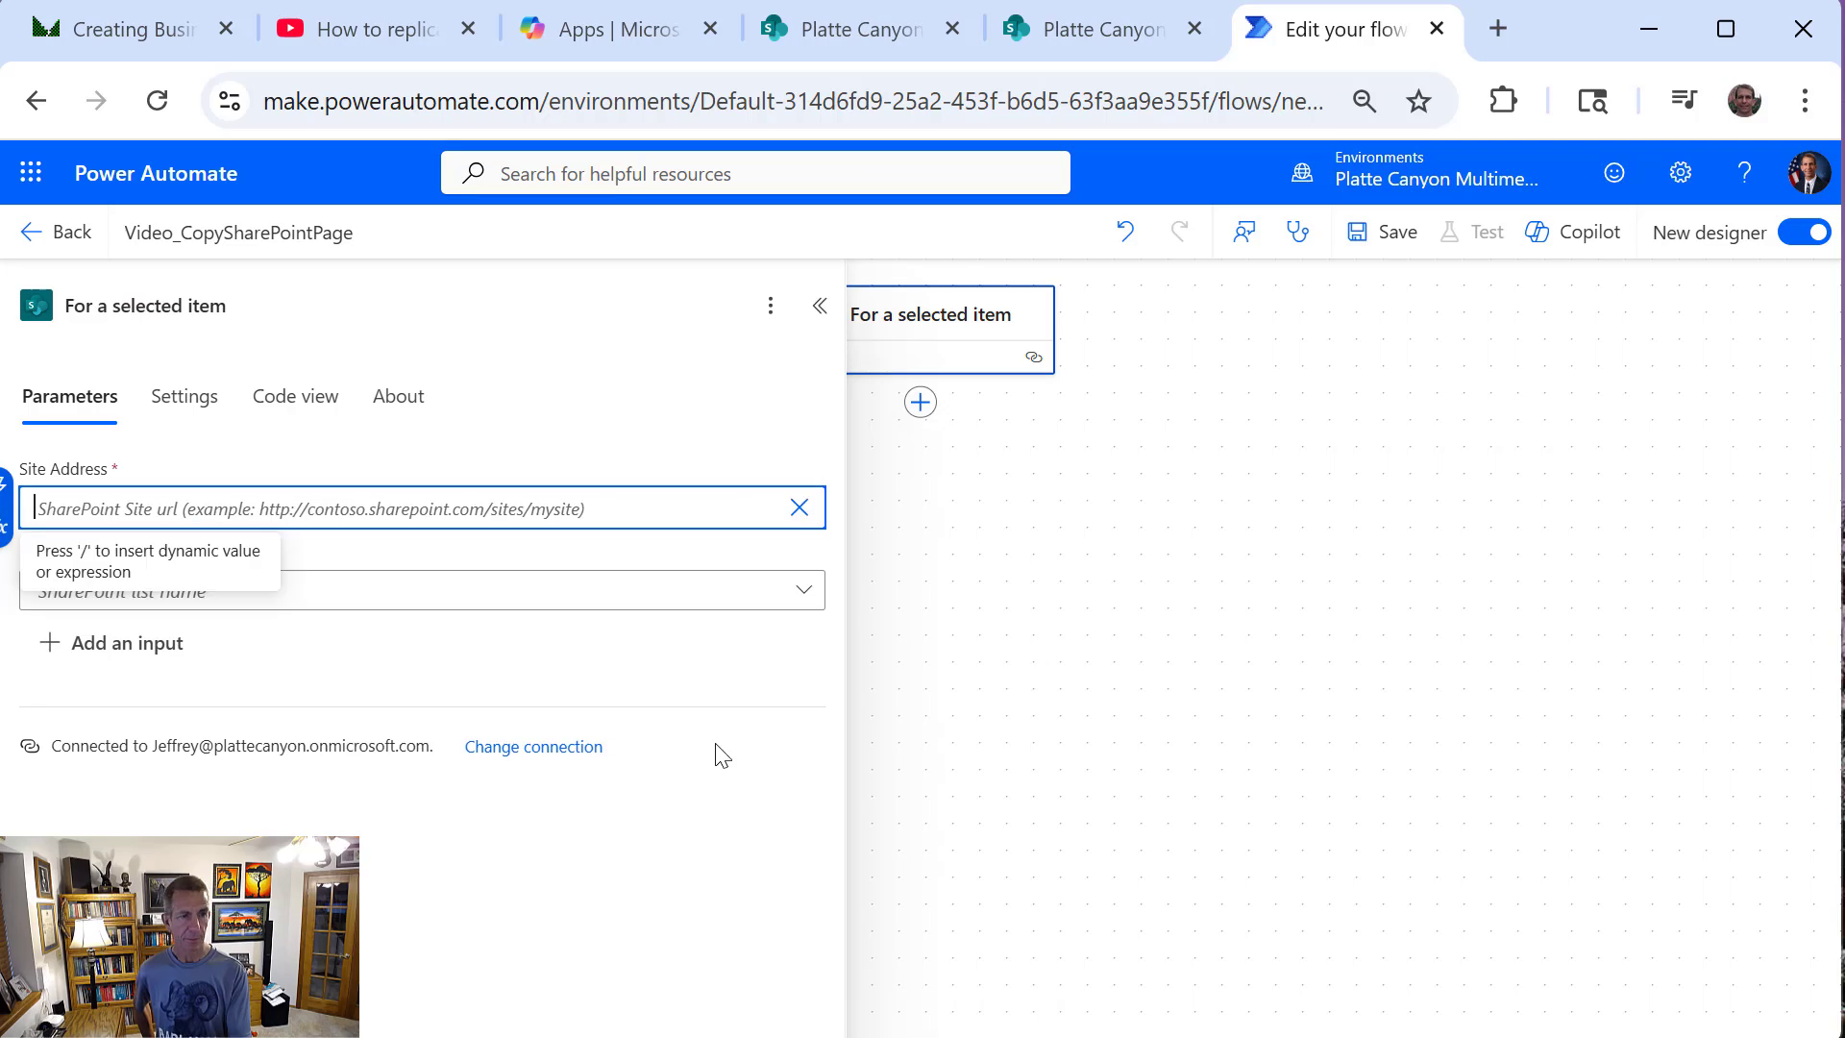
key(ctrl+v)
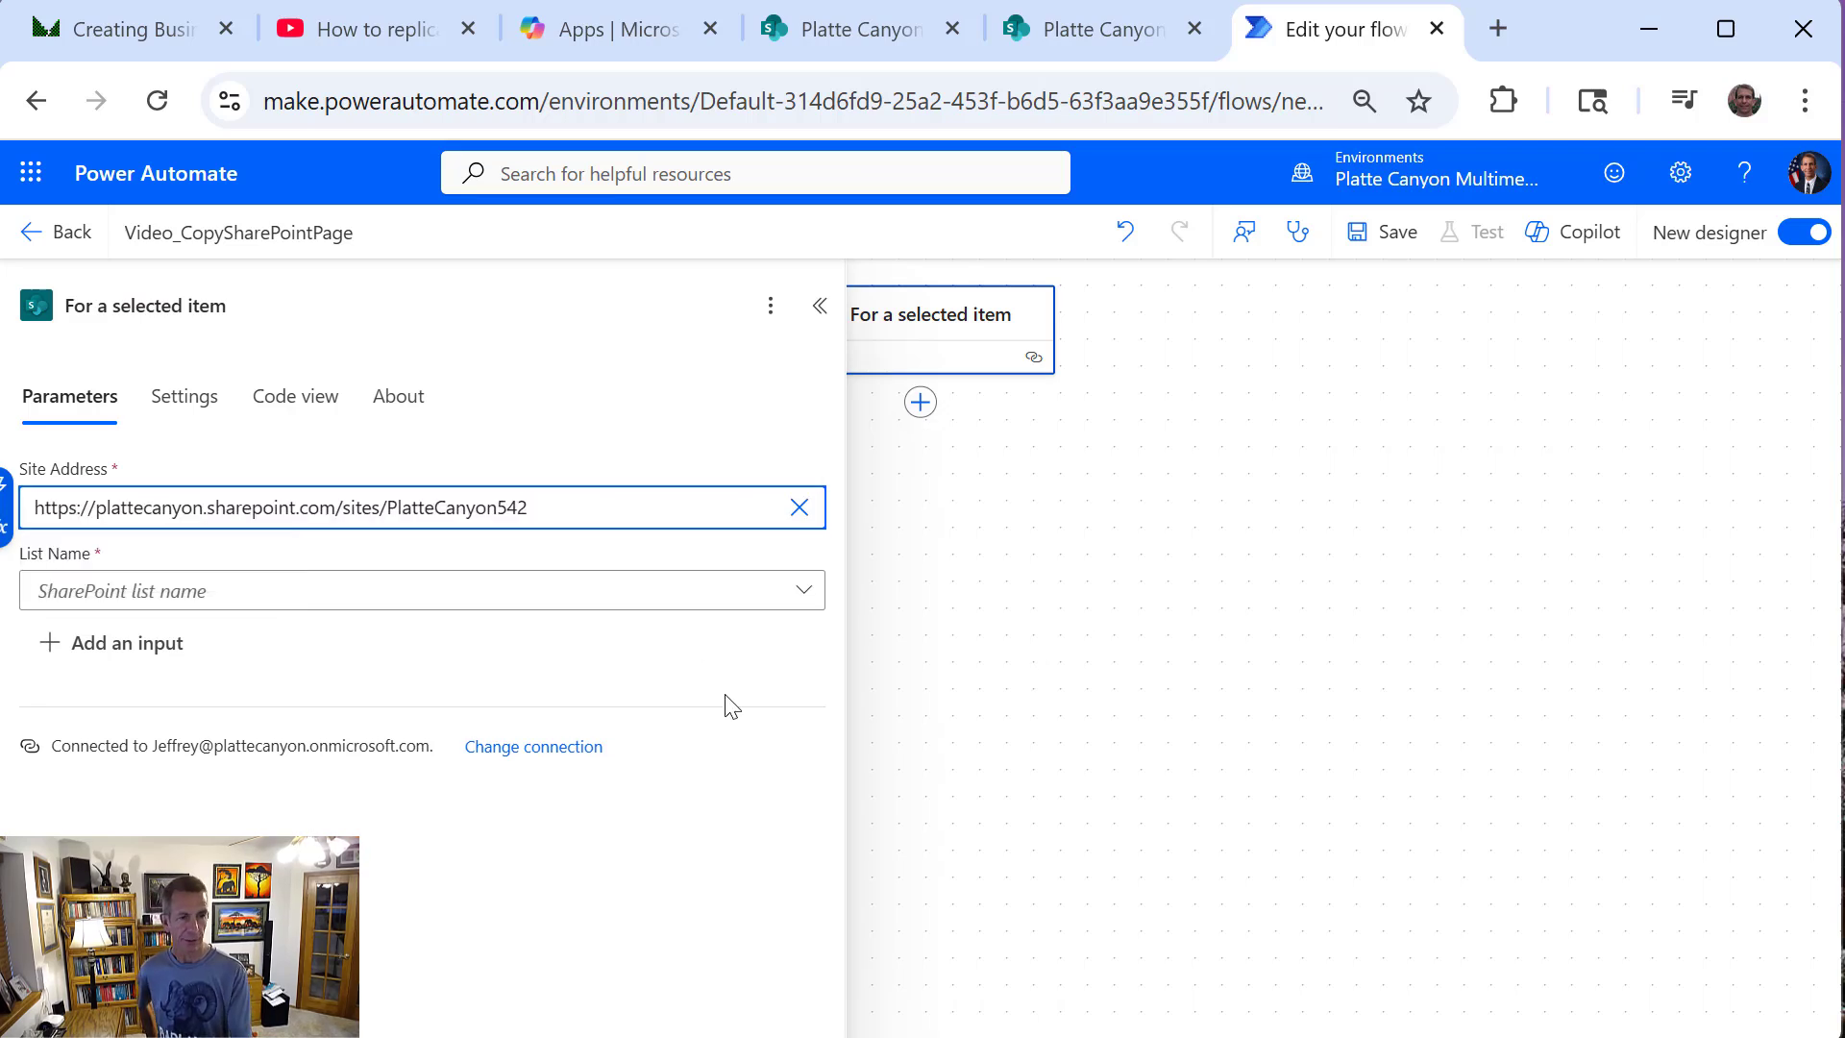
Check the trigger's List Name choices, and in SharePoint open the settings of the Site Pages library from the PlatteCanyon542 site contents
click(672, 600)
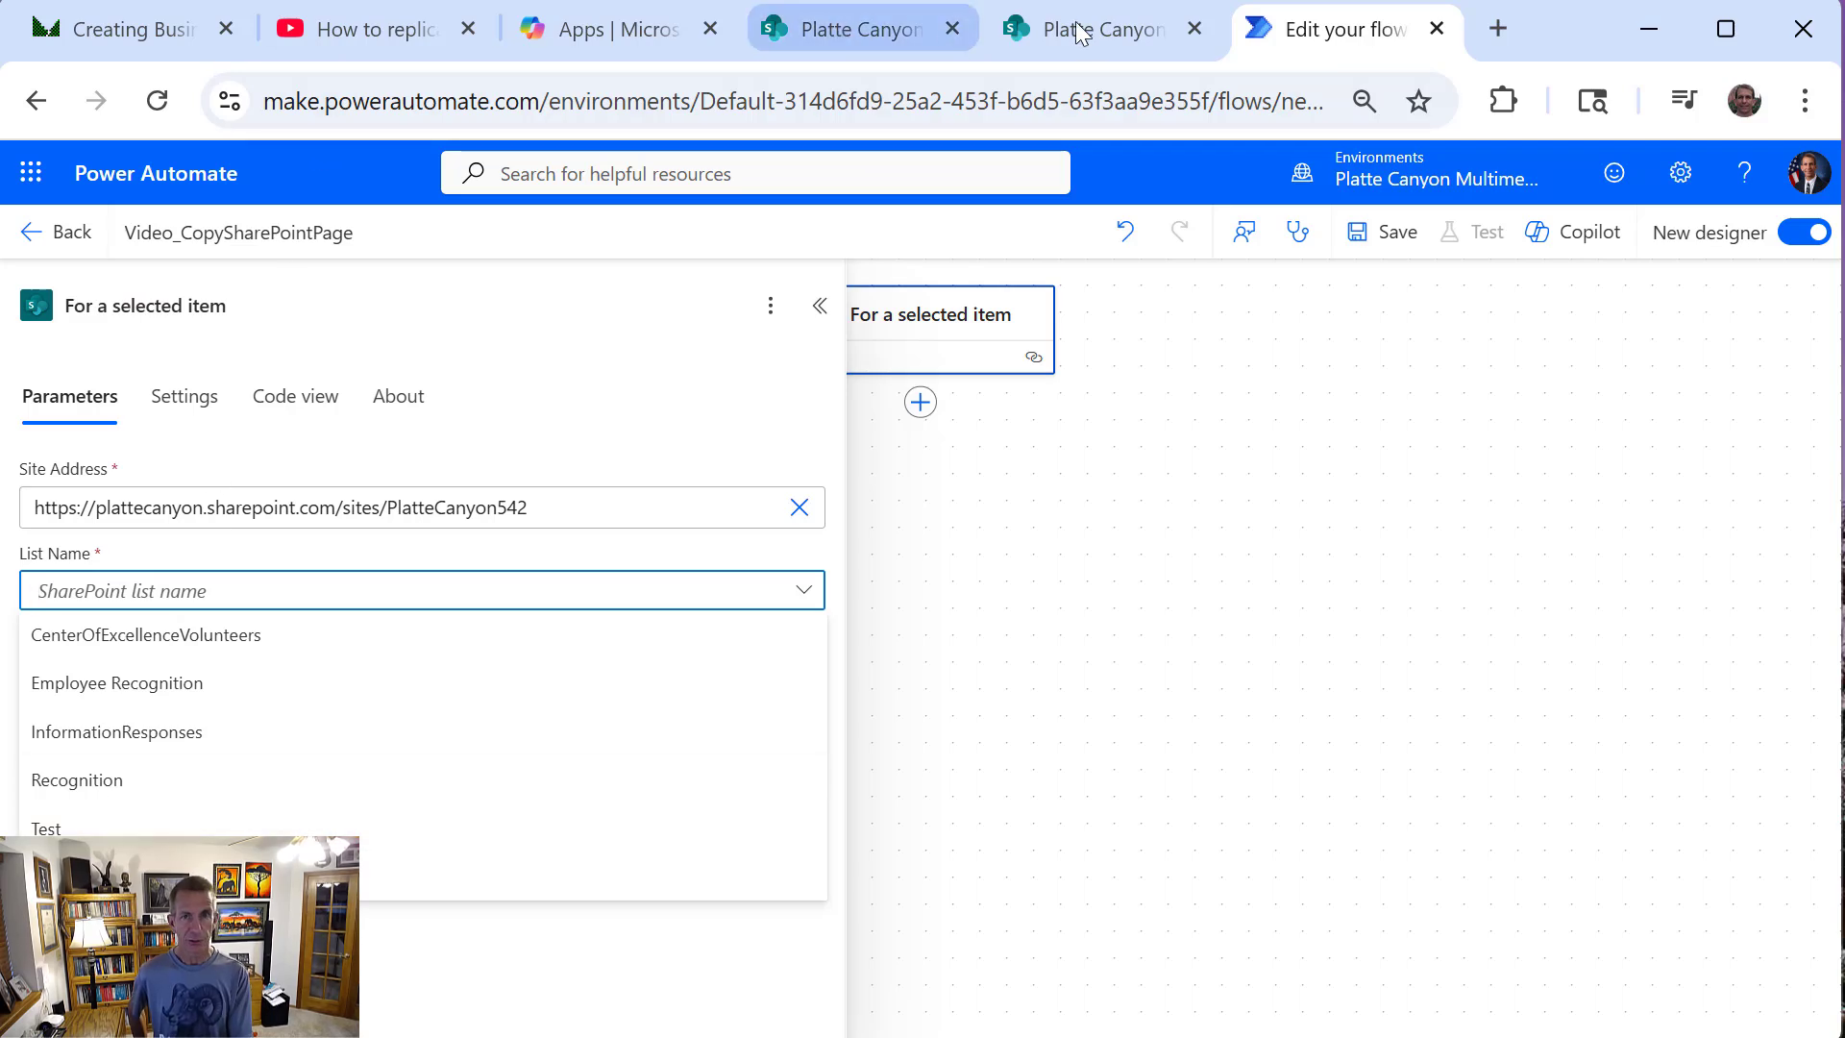
click(823, 31)
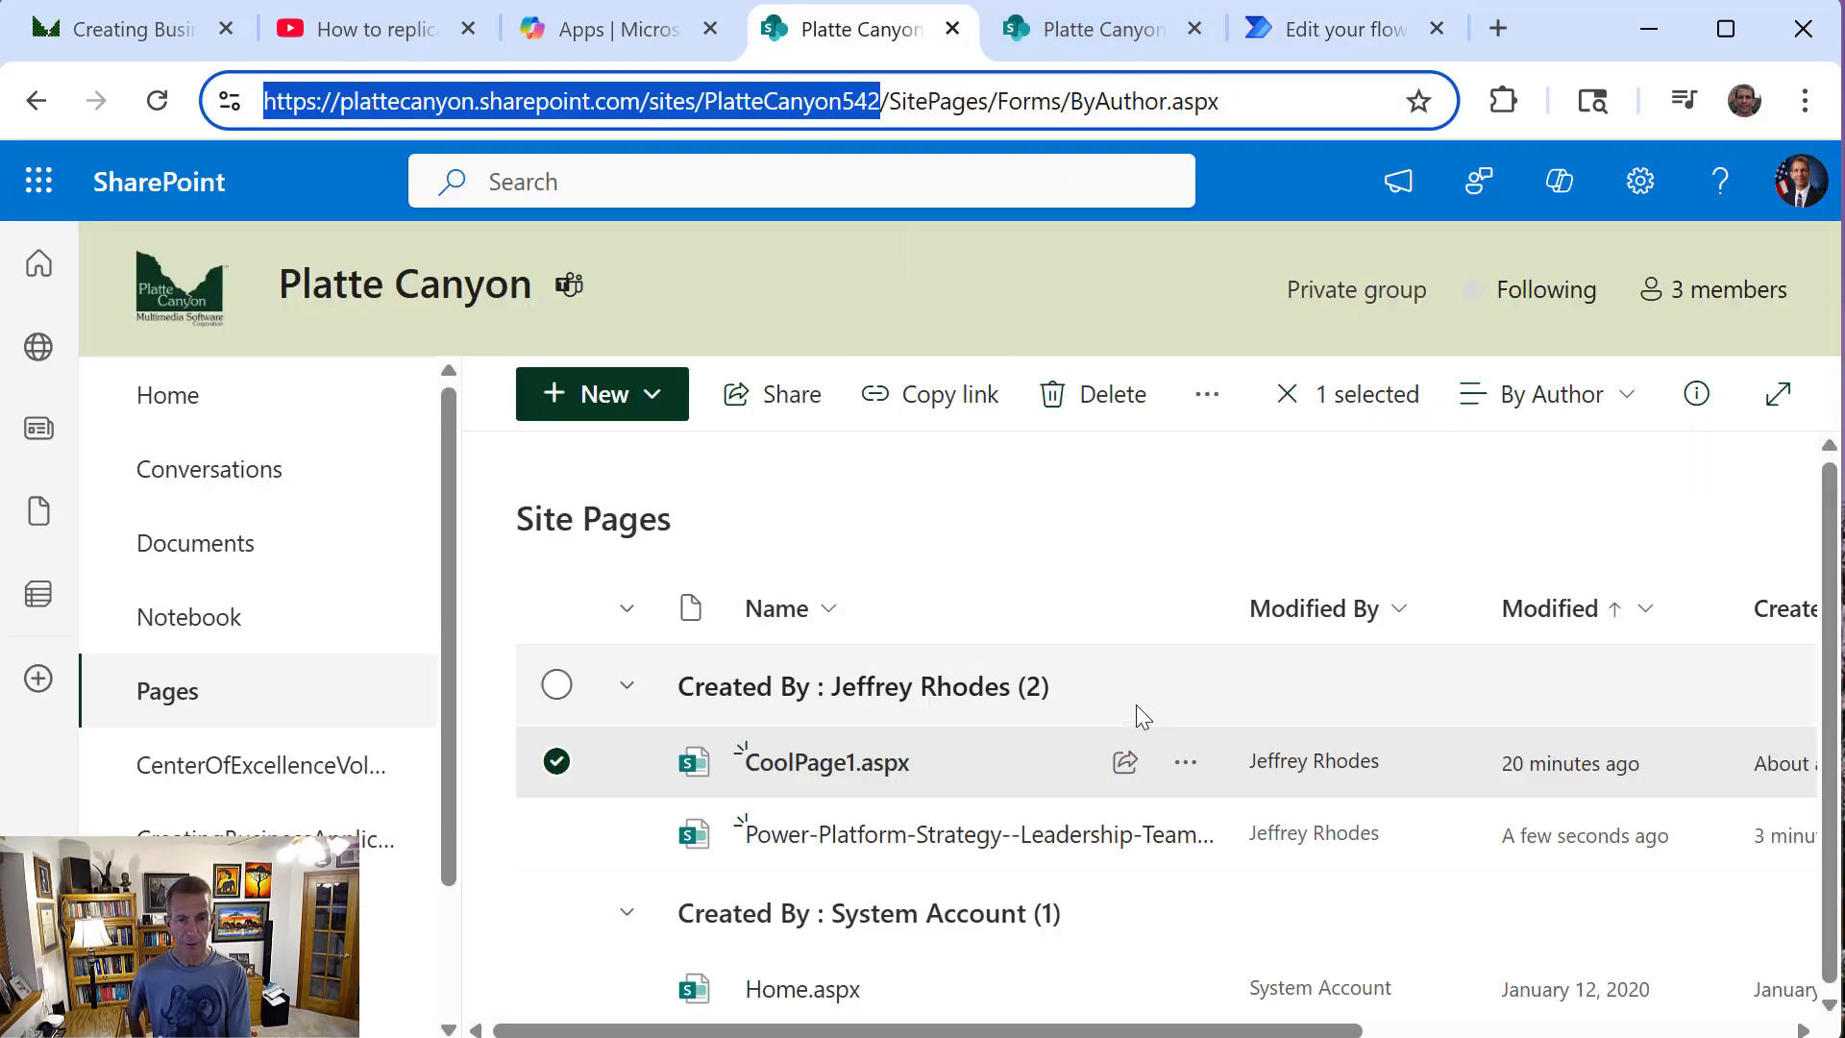
click(38, 102)
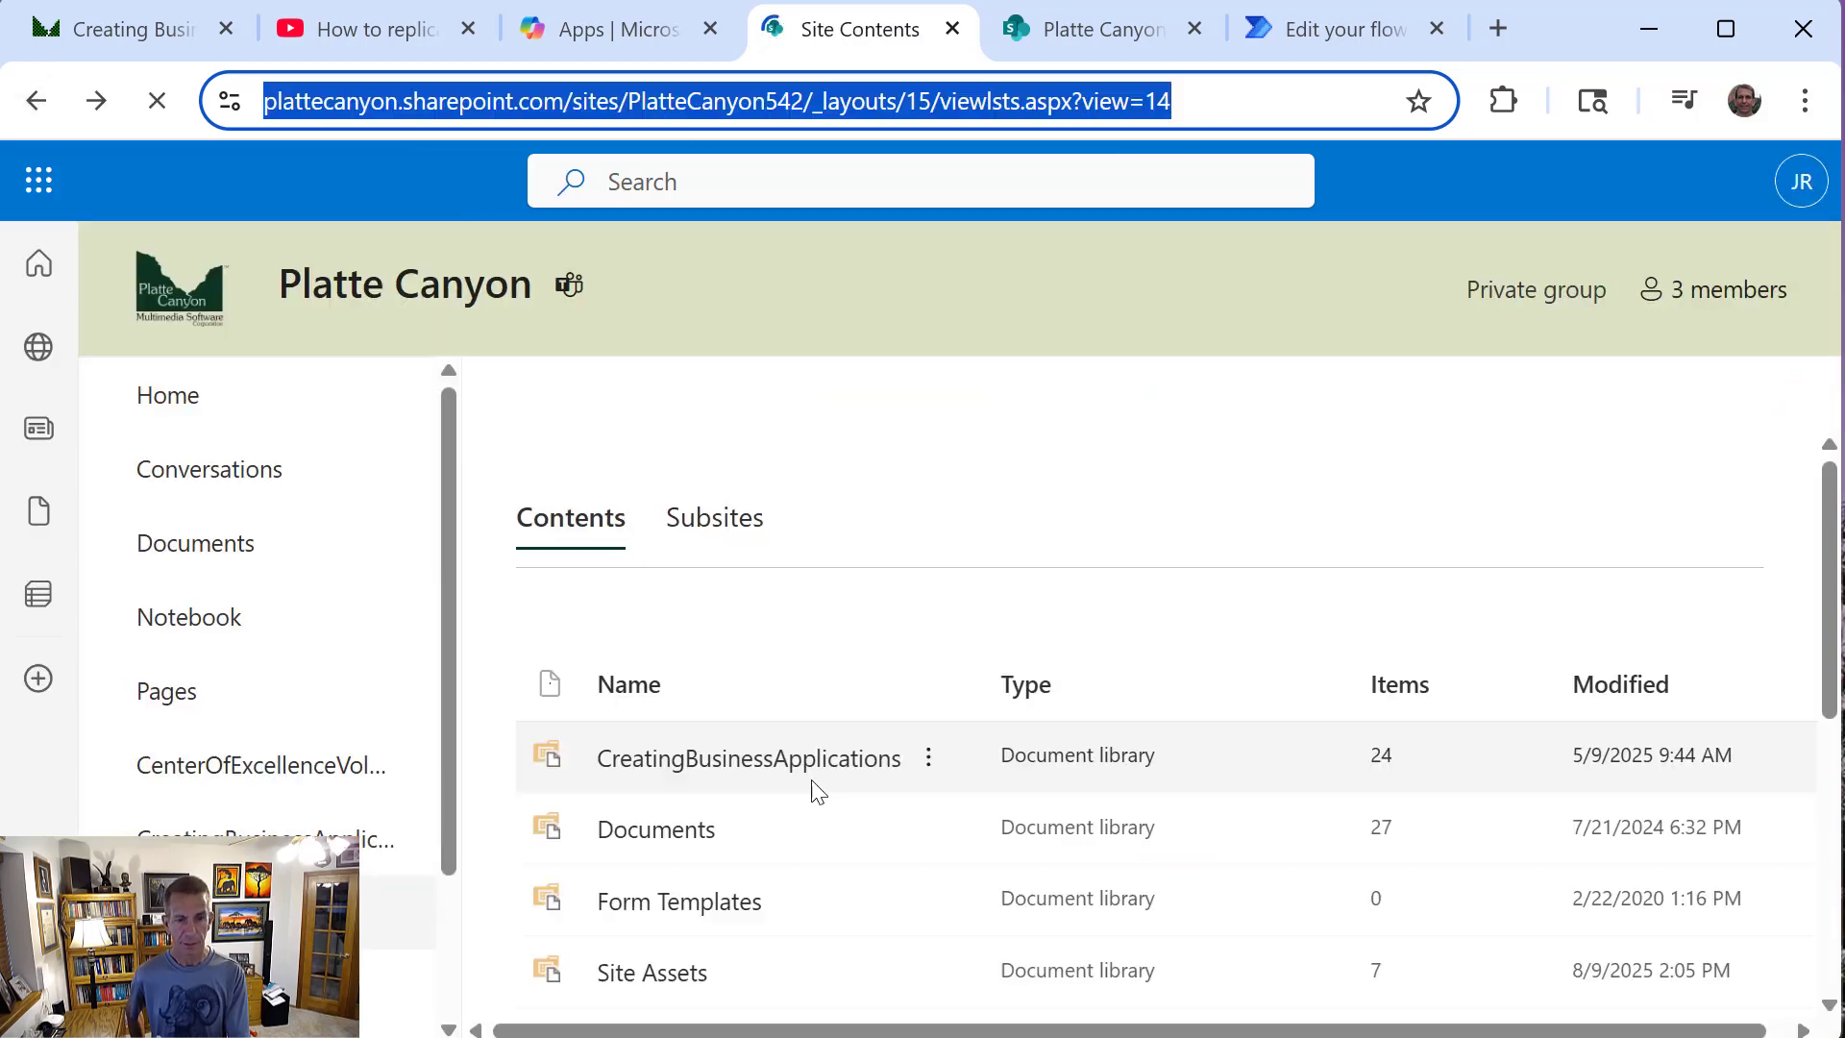
scroll(811, 783, down, 5)
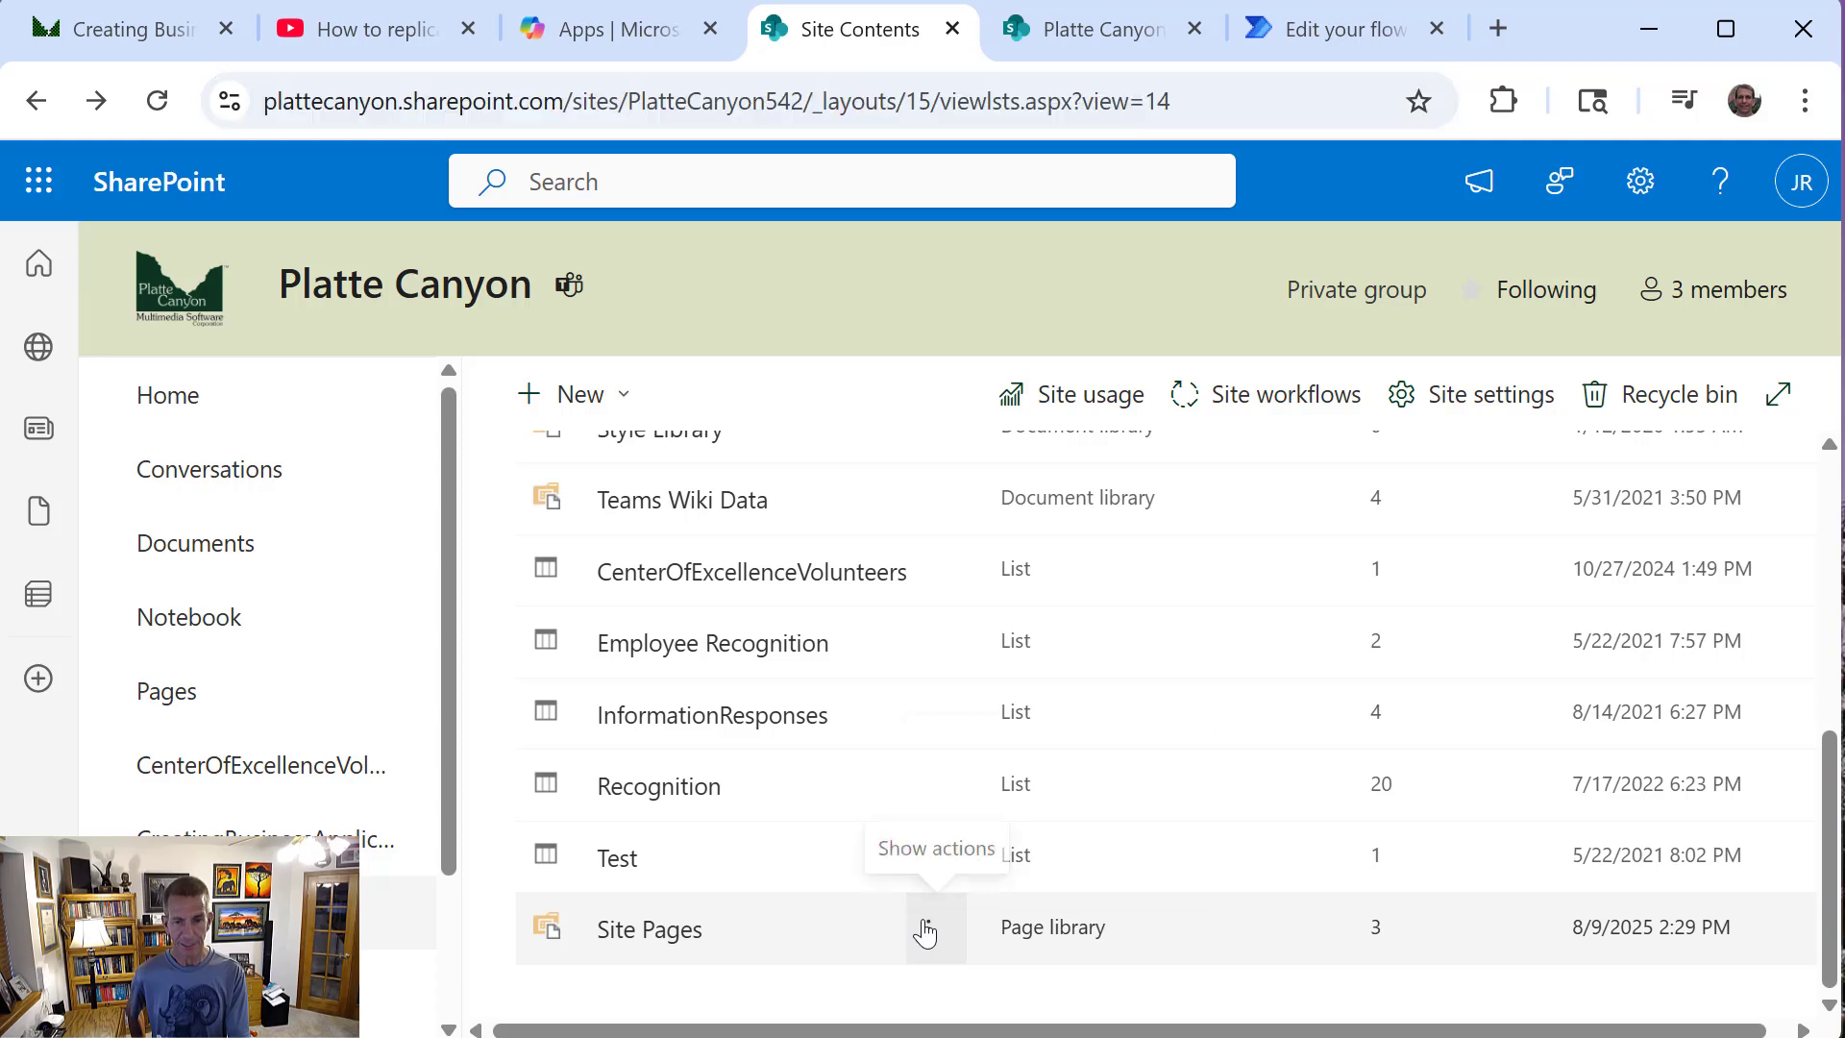
click(929, 926)
click(961, 805)
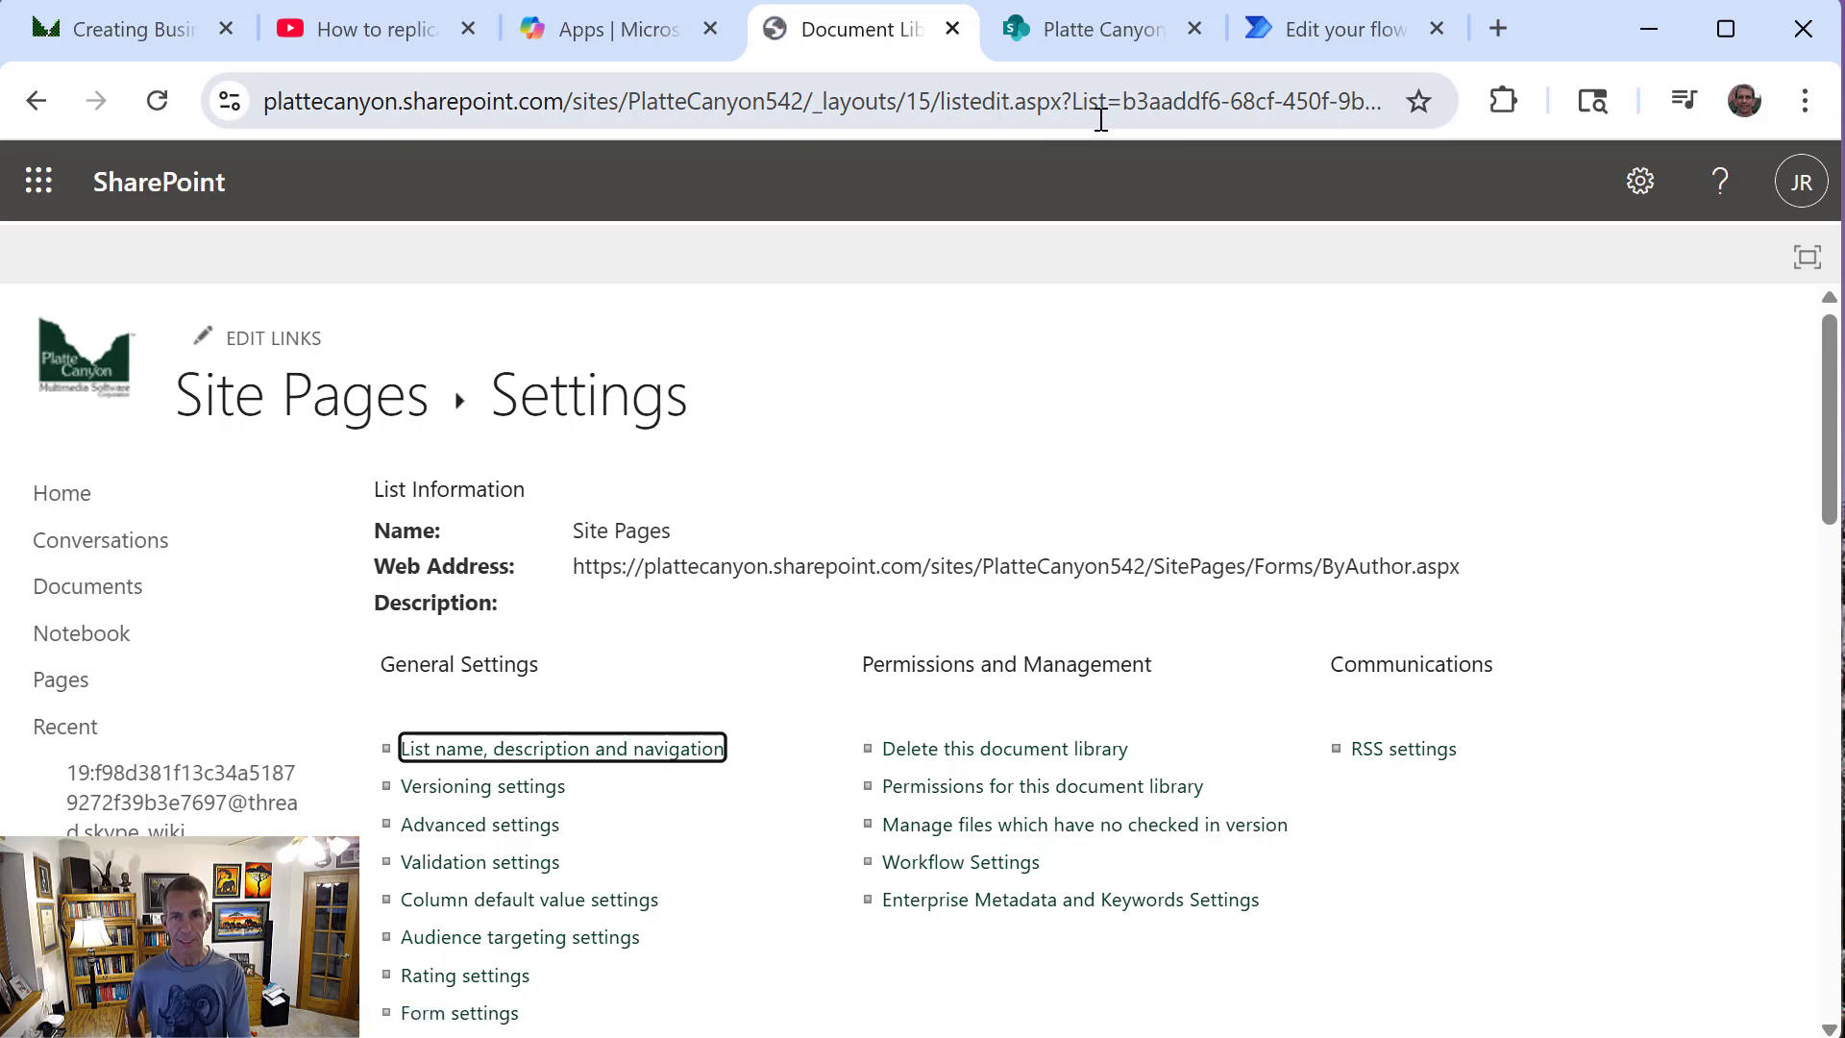
Select and copy the Site Pages library's ID after "List=" in the settings page address
click(1121, 99)
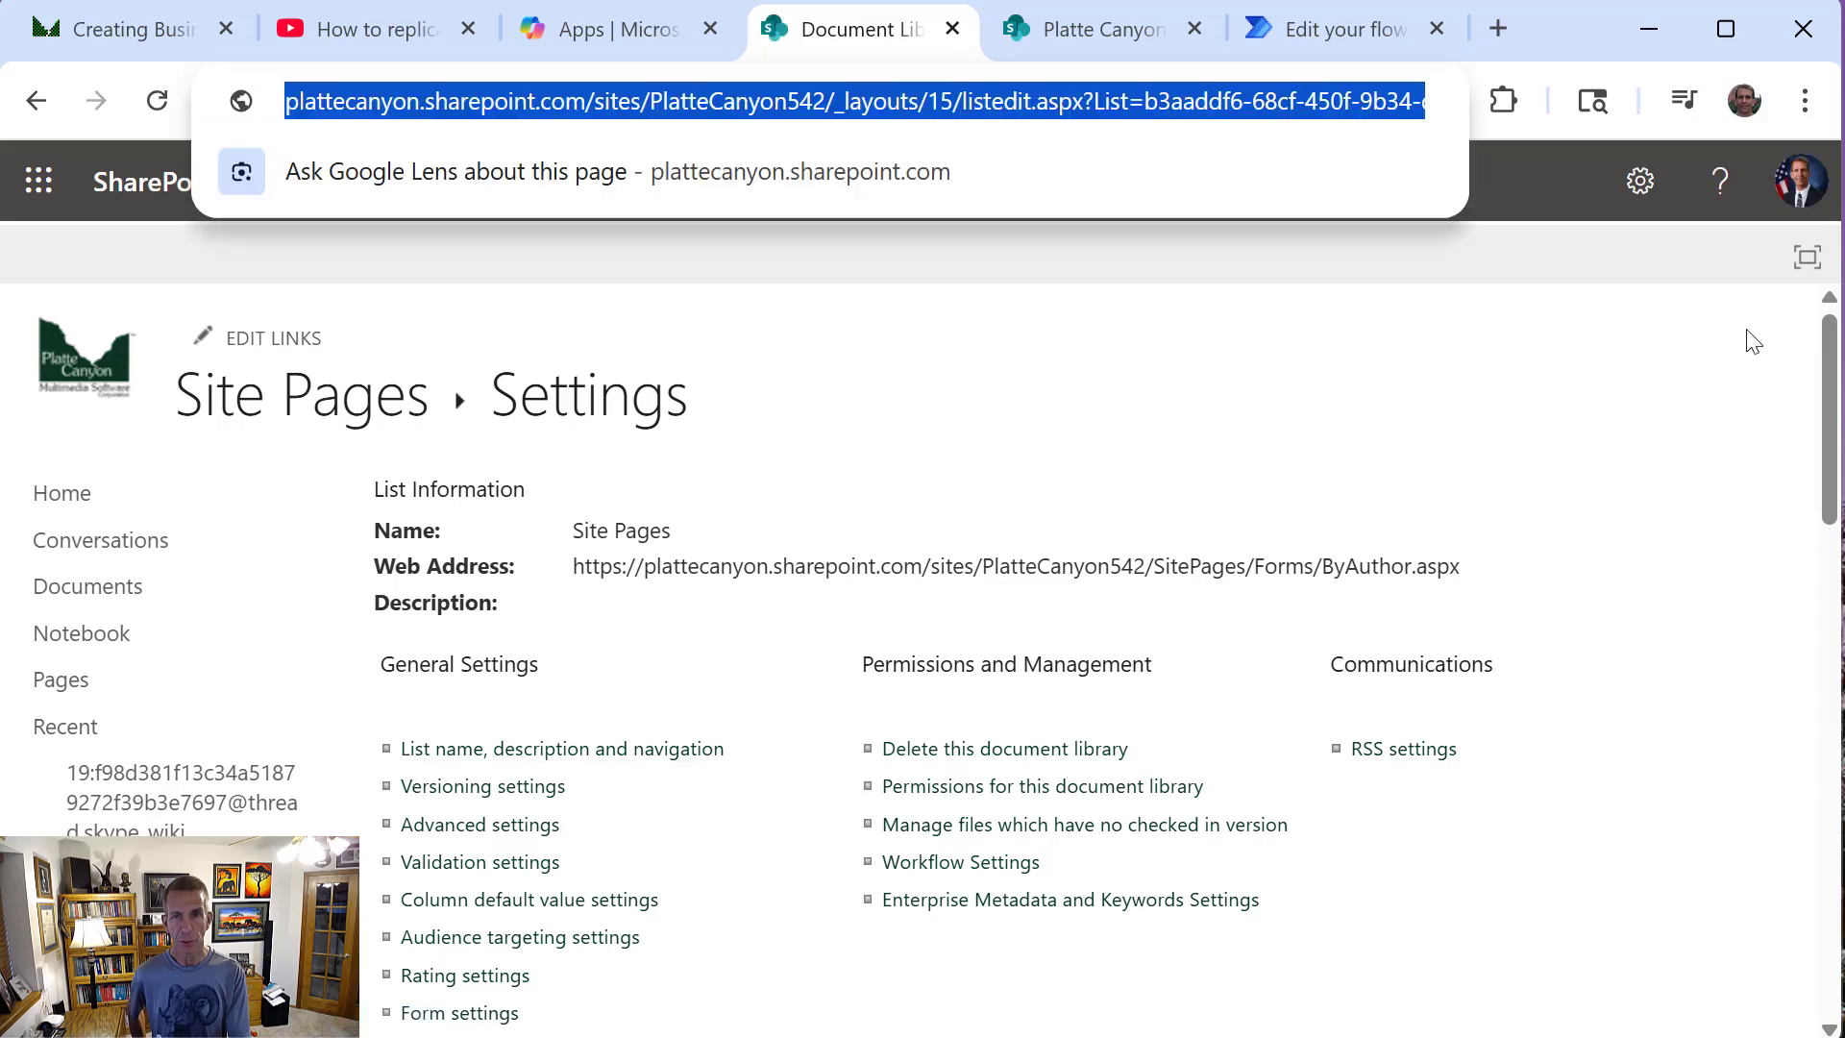
click(1140, 96)
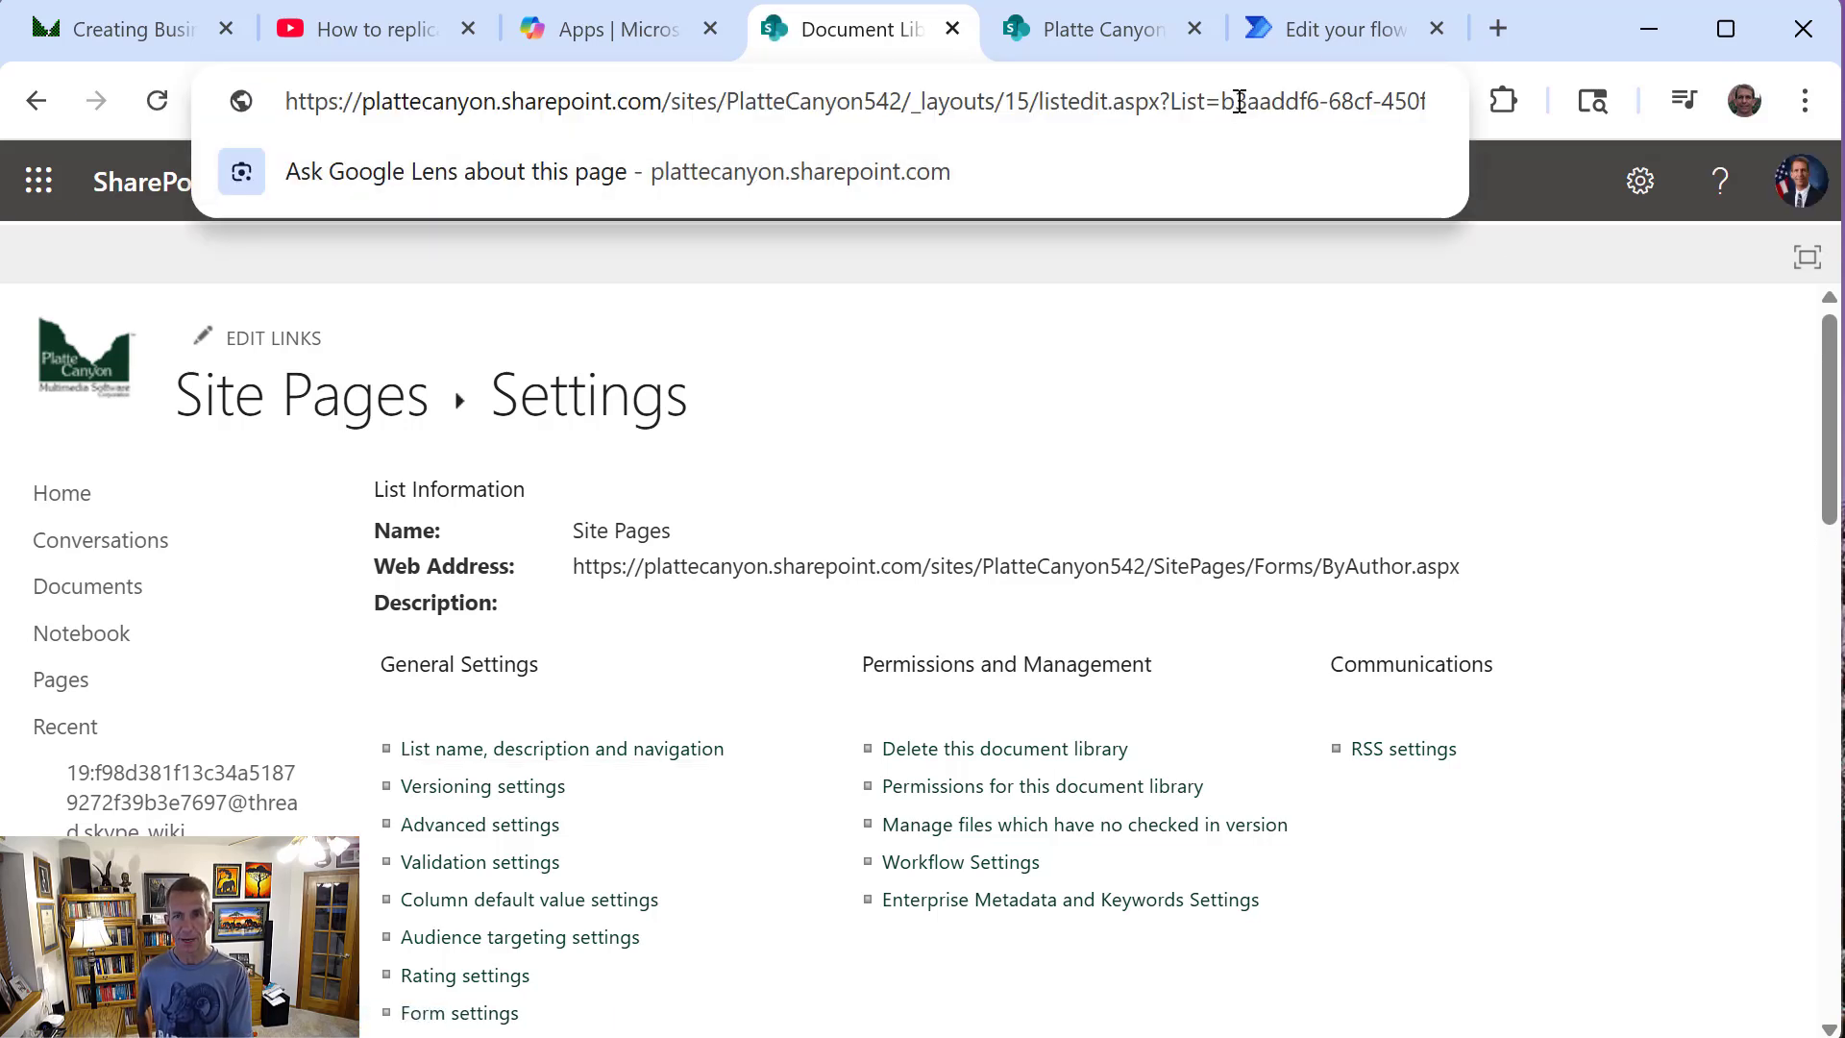
key(shift+Right)
key(shift+Right)
key(shift+Right)
key(shift+Right)
key(shift+Right)
key(shift+Right)
key(shift+Right)
key(shift+Right)
key(shift+Right)
key(shift+Right)
key(shift+Right)
key(shift+Right)
key(shift+Right)
key(shift+Right)
key(shift+Right)
key(shift+Right)
key(shift+Right)
key(shift+Right)
key(shift+Right)
key(shift+Right)
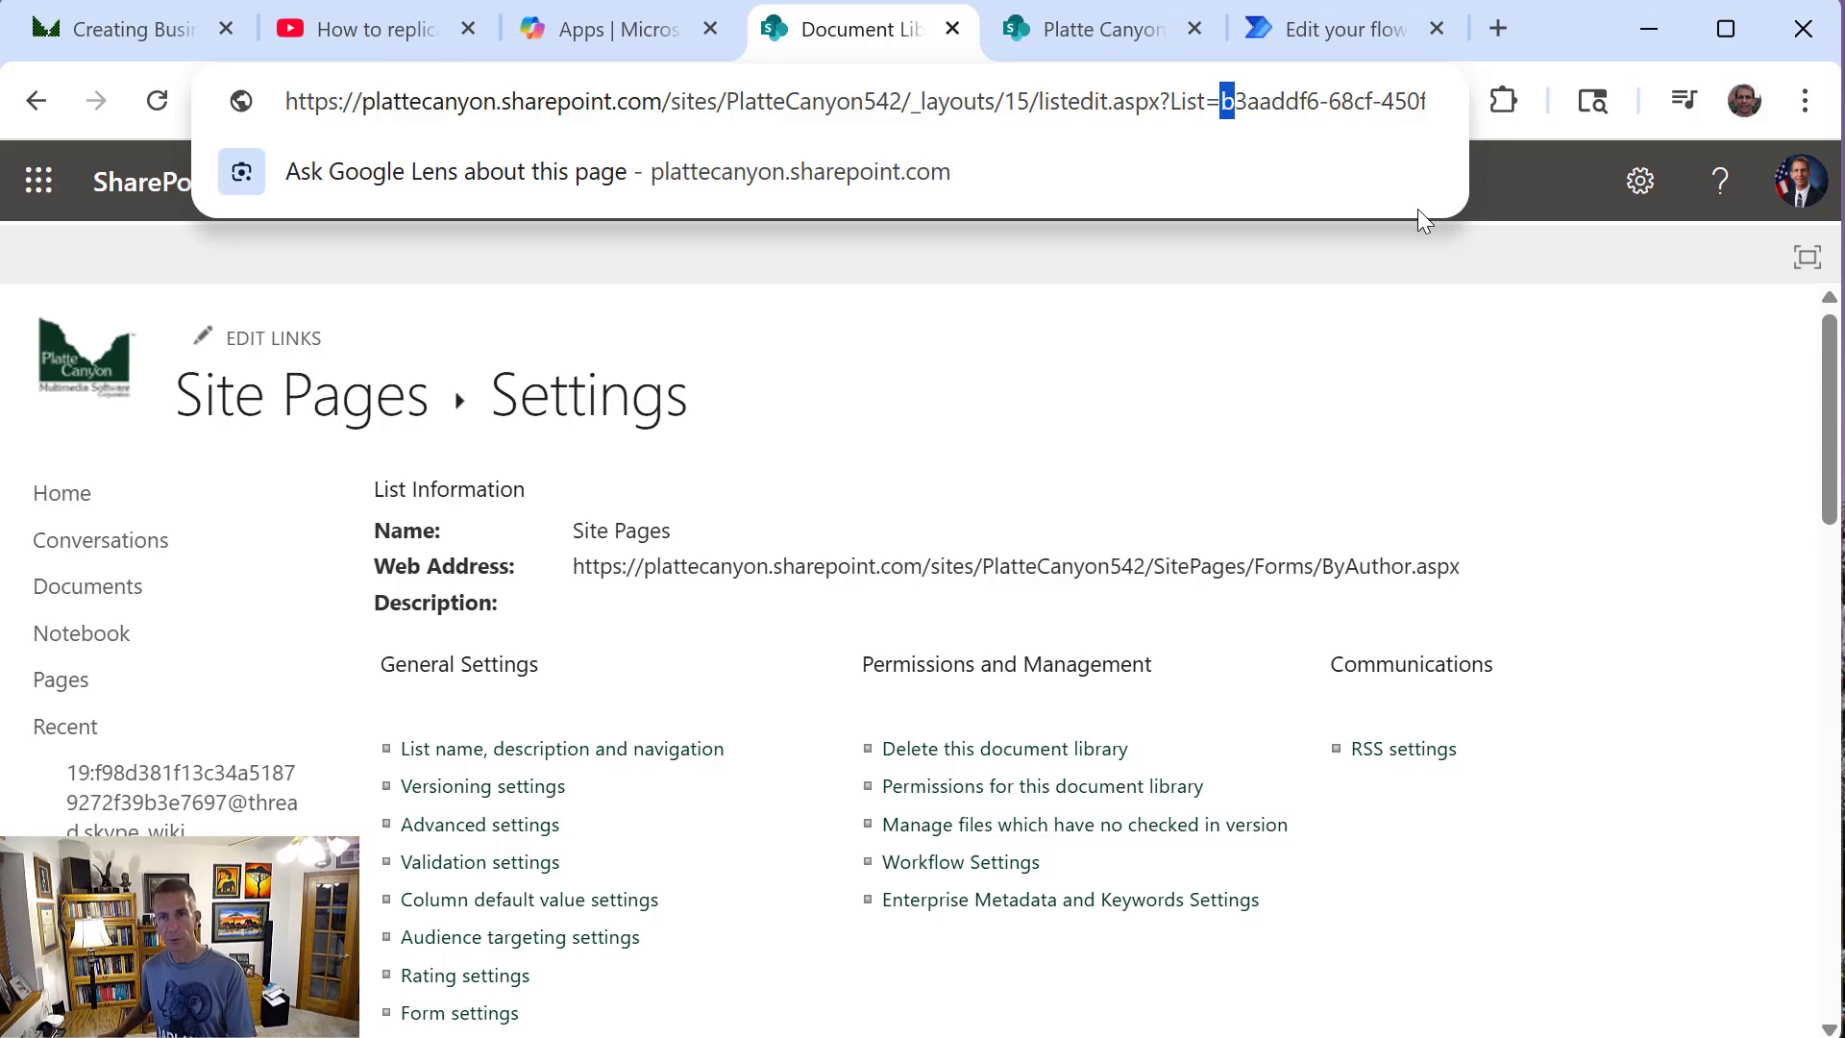
key(shift+Right)
key(shift+Right)
key(shift+Right)
key(shift+Right)
key(shift+Right)
key(shift+Right)
key(shift+Right)
key(shift+Right)
key(shift+Right)
key(shift+Right)
key(shift+Right)
key(shift+Right)
key(shift+Right)
key(shift+Right)
key(ctrl+c)
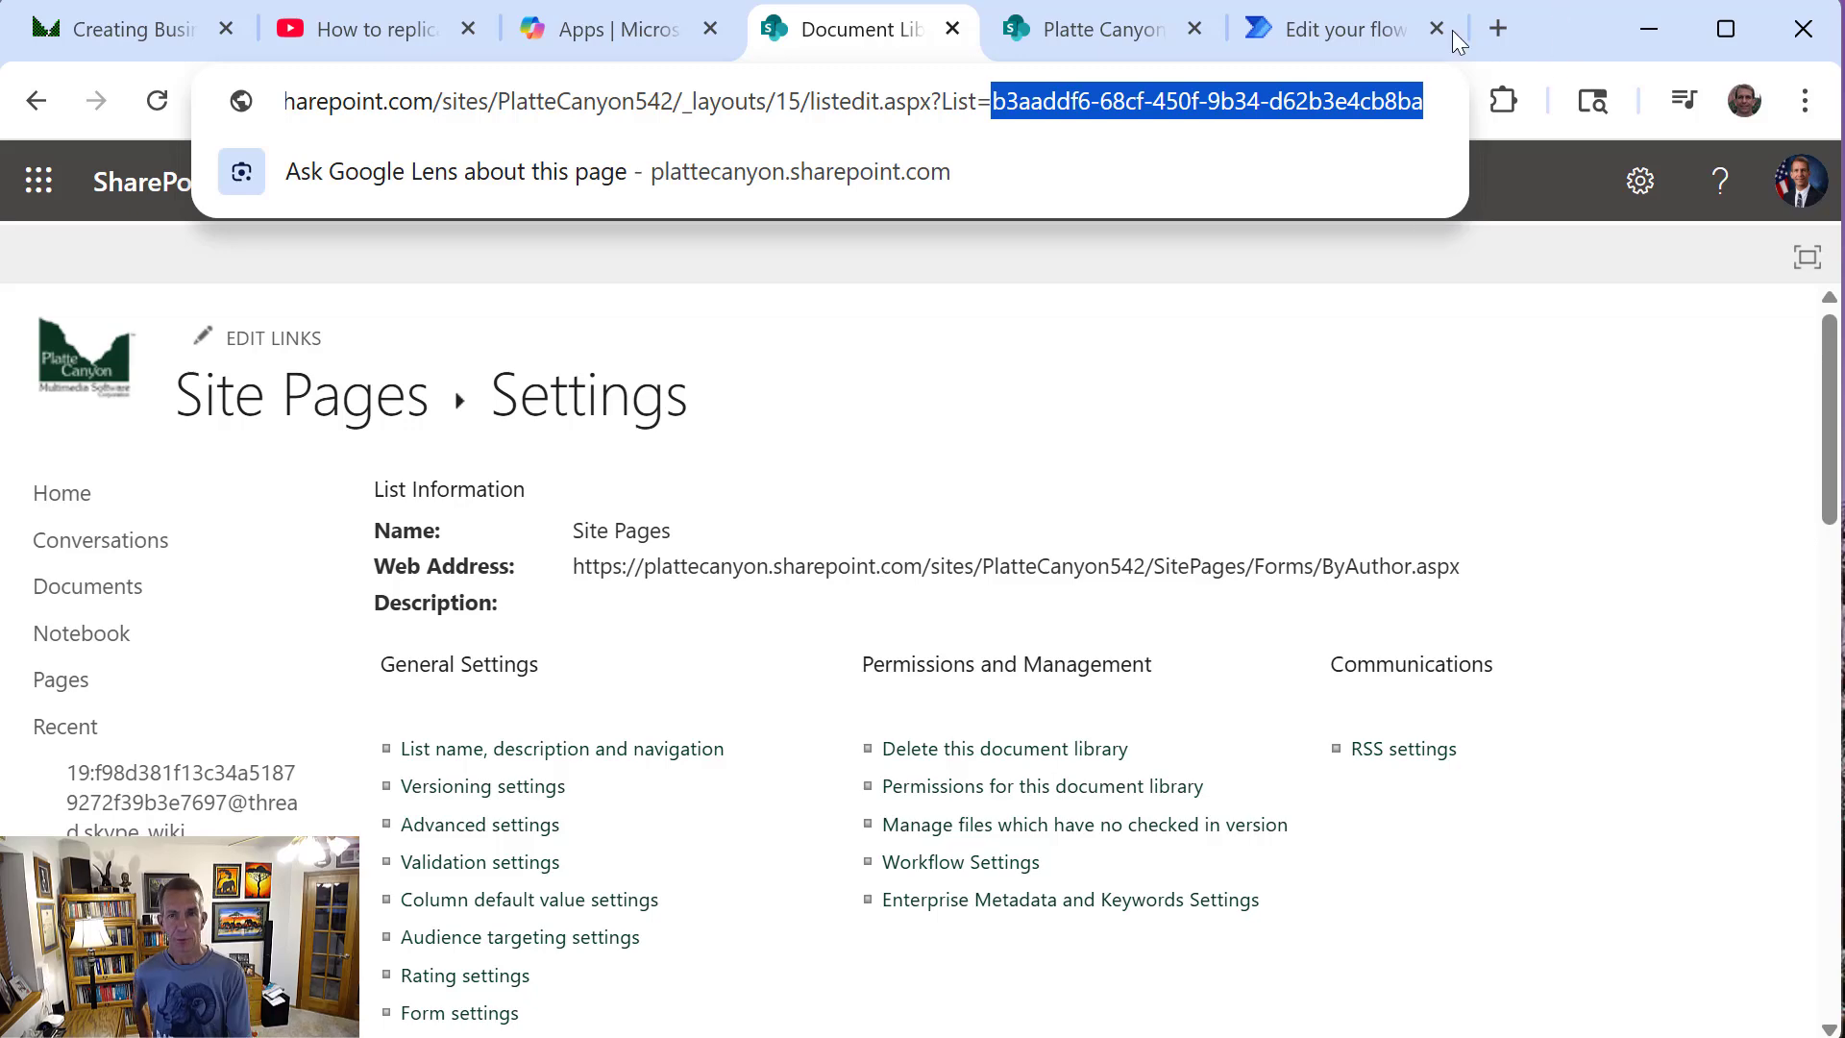
In Power Automate, set the trigger's List Name to the custom value b3aaddf6-68cf-450f-9b34-d62b3e4cb8ba
click(1318, 37)
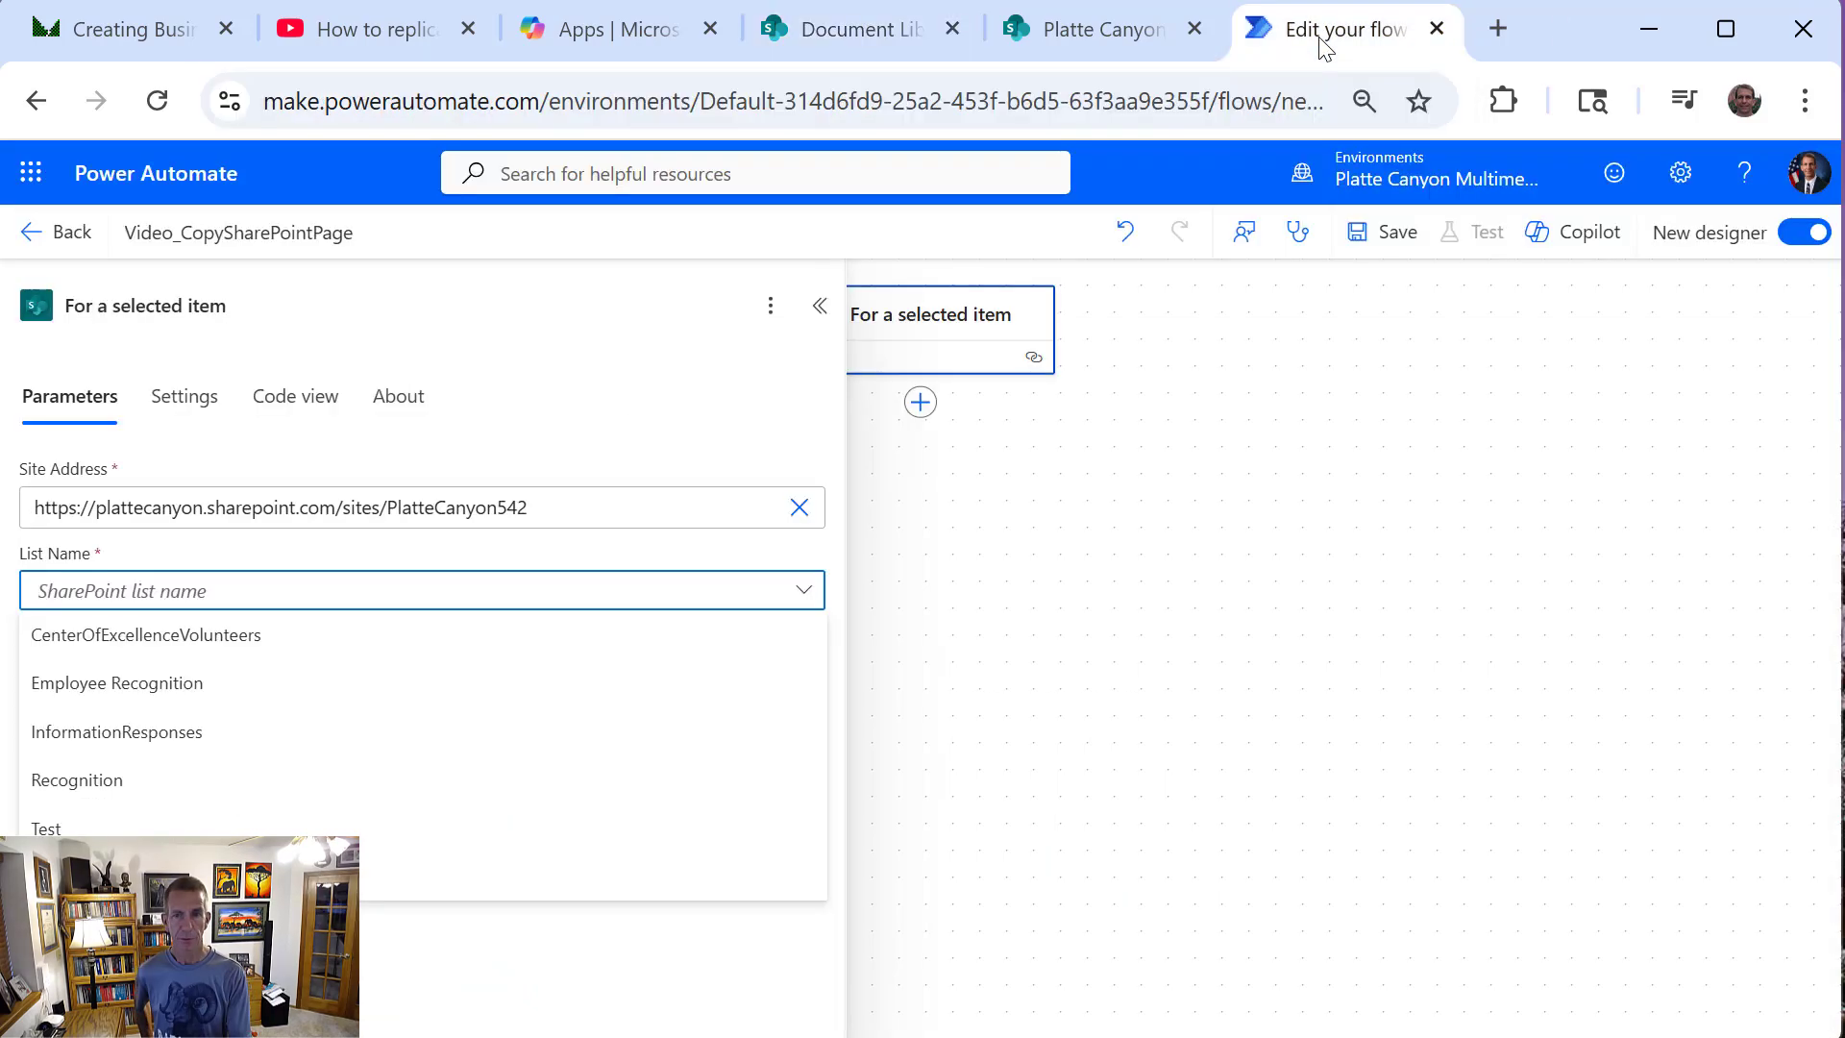
click(183, 874)
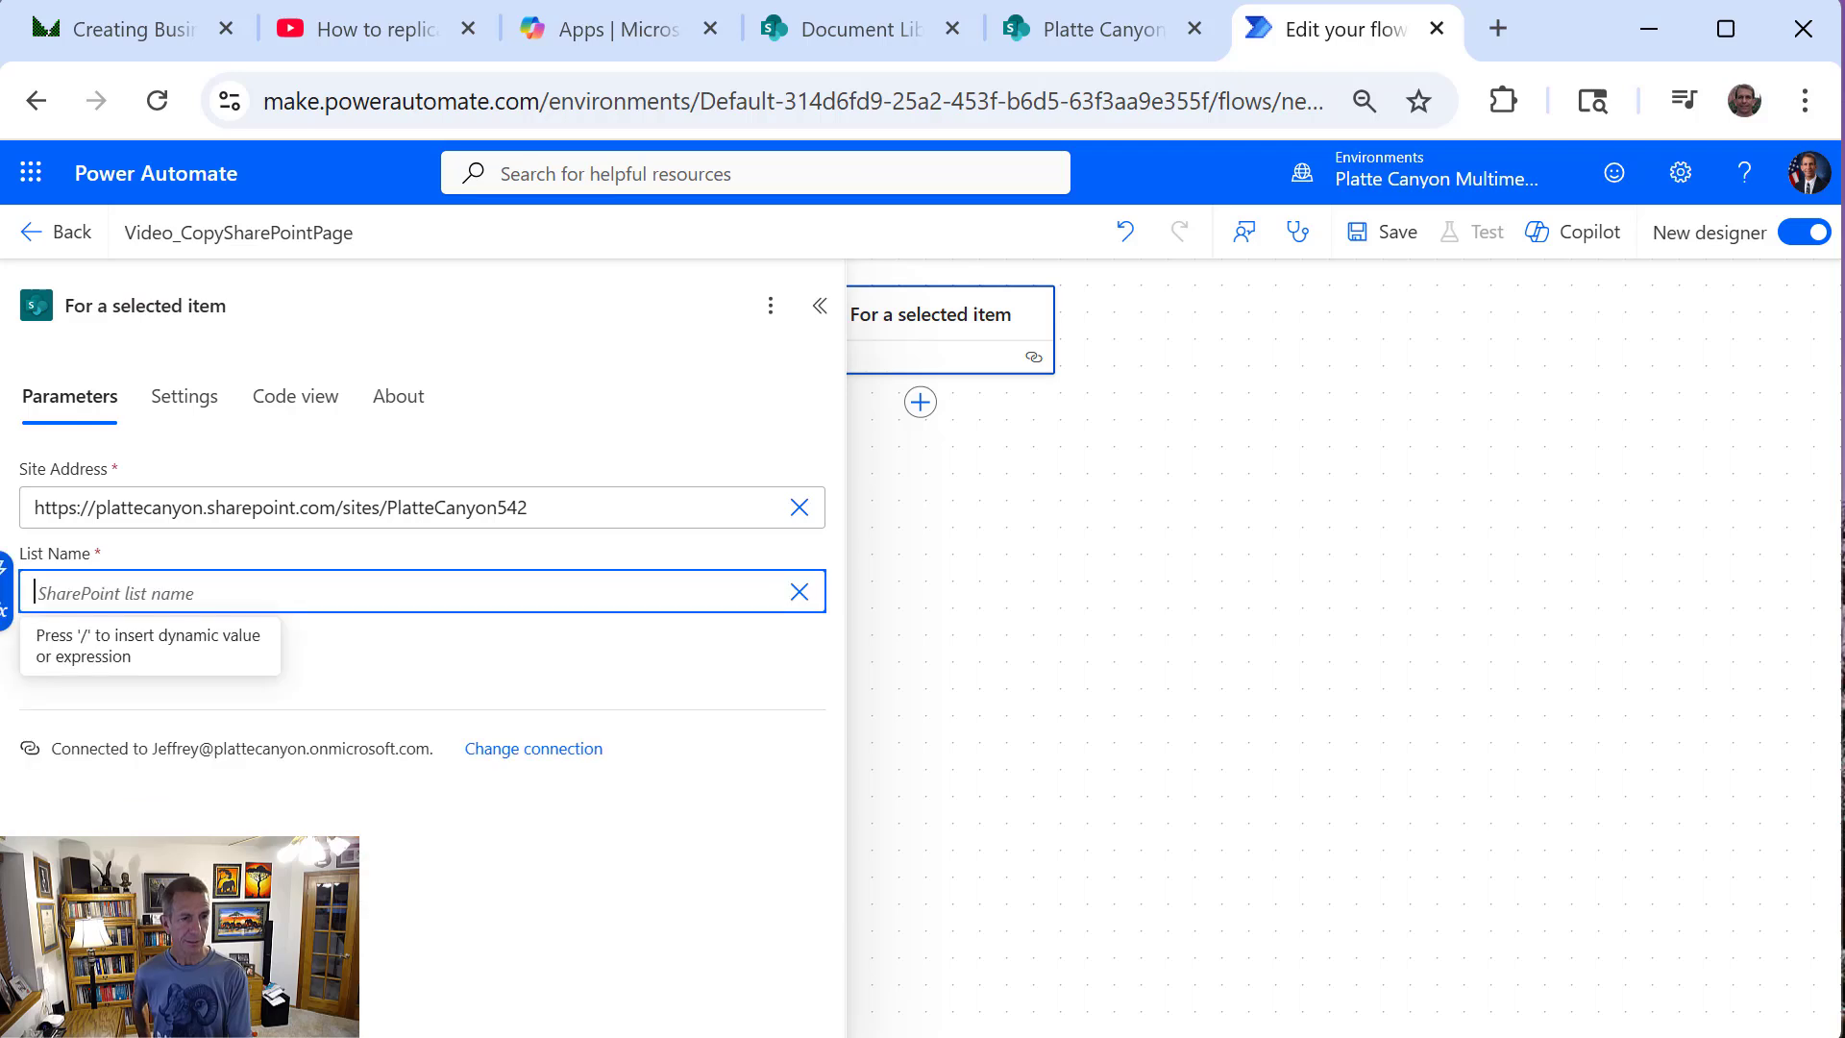
key(ctrl+v)
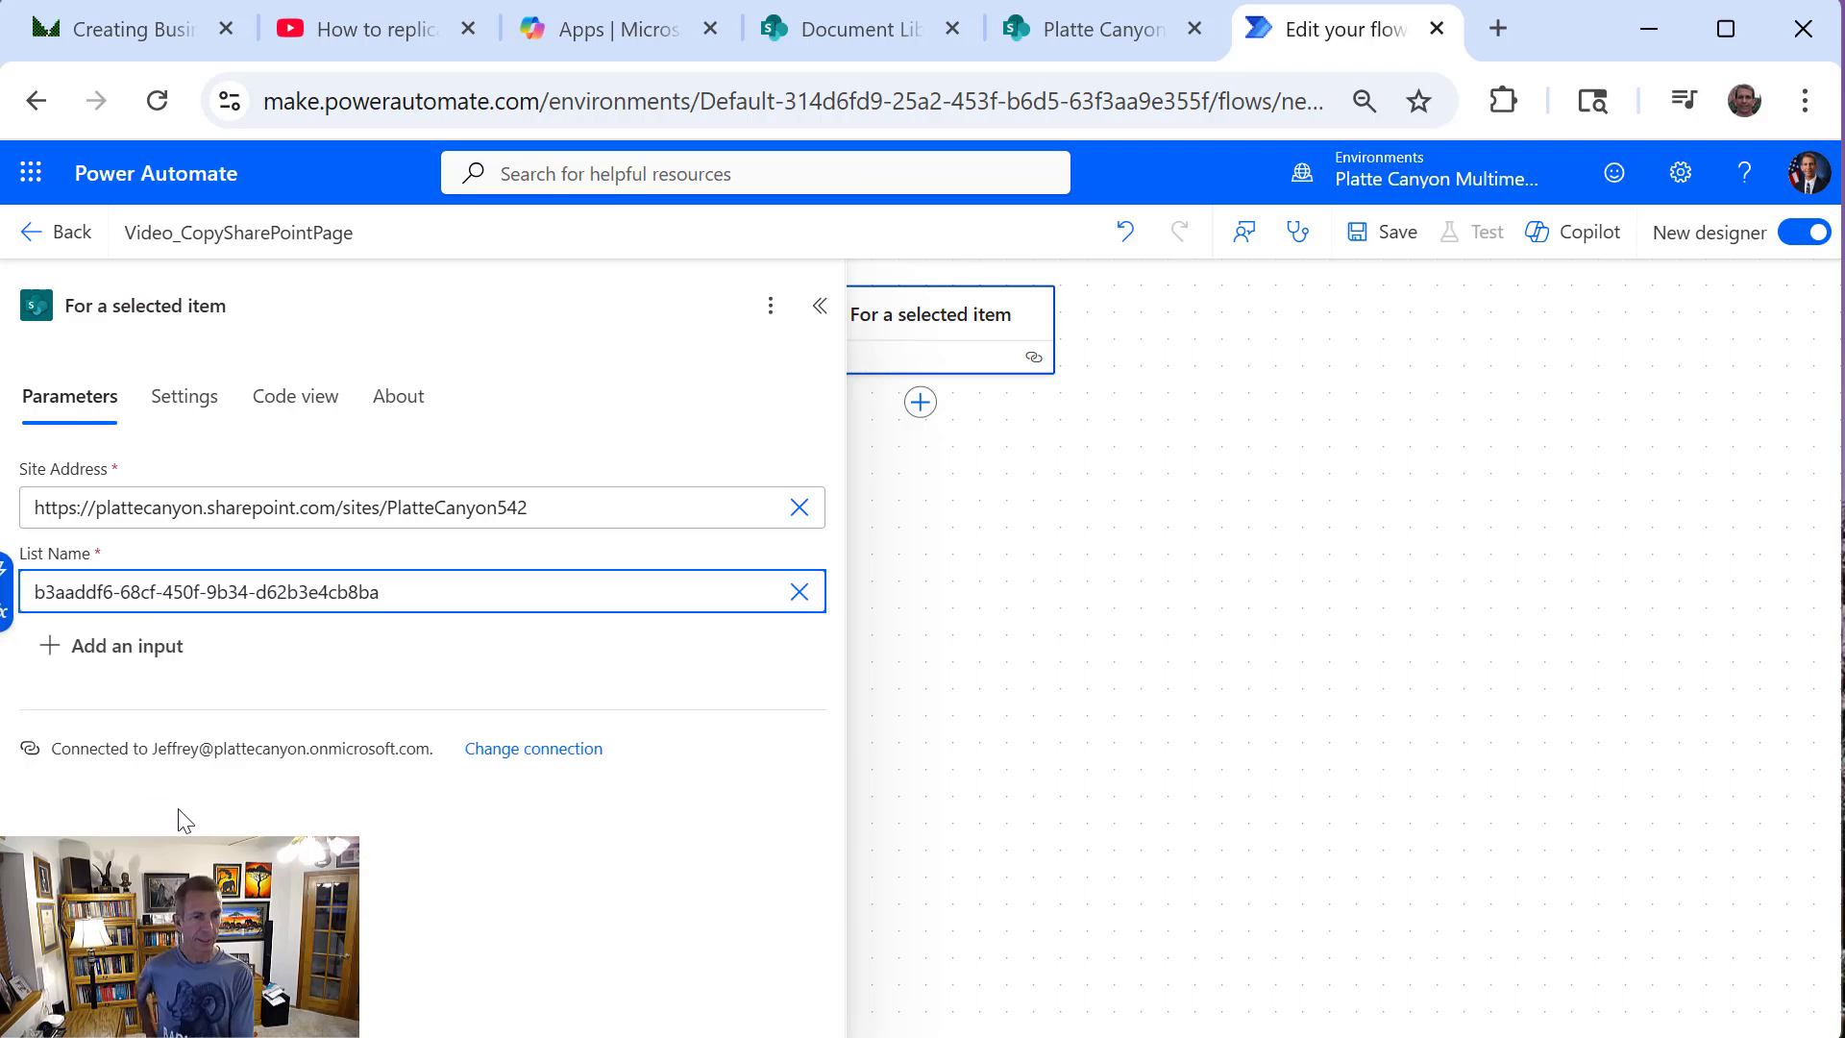
Add a text input to the trigger and name it DestinationUrl
click(129, 653)
click(83, 731)
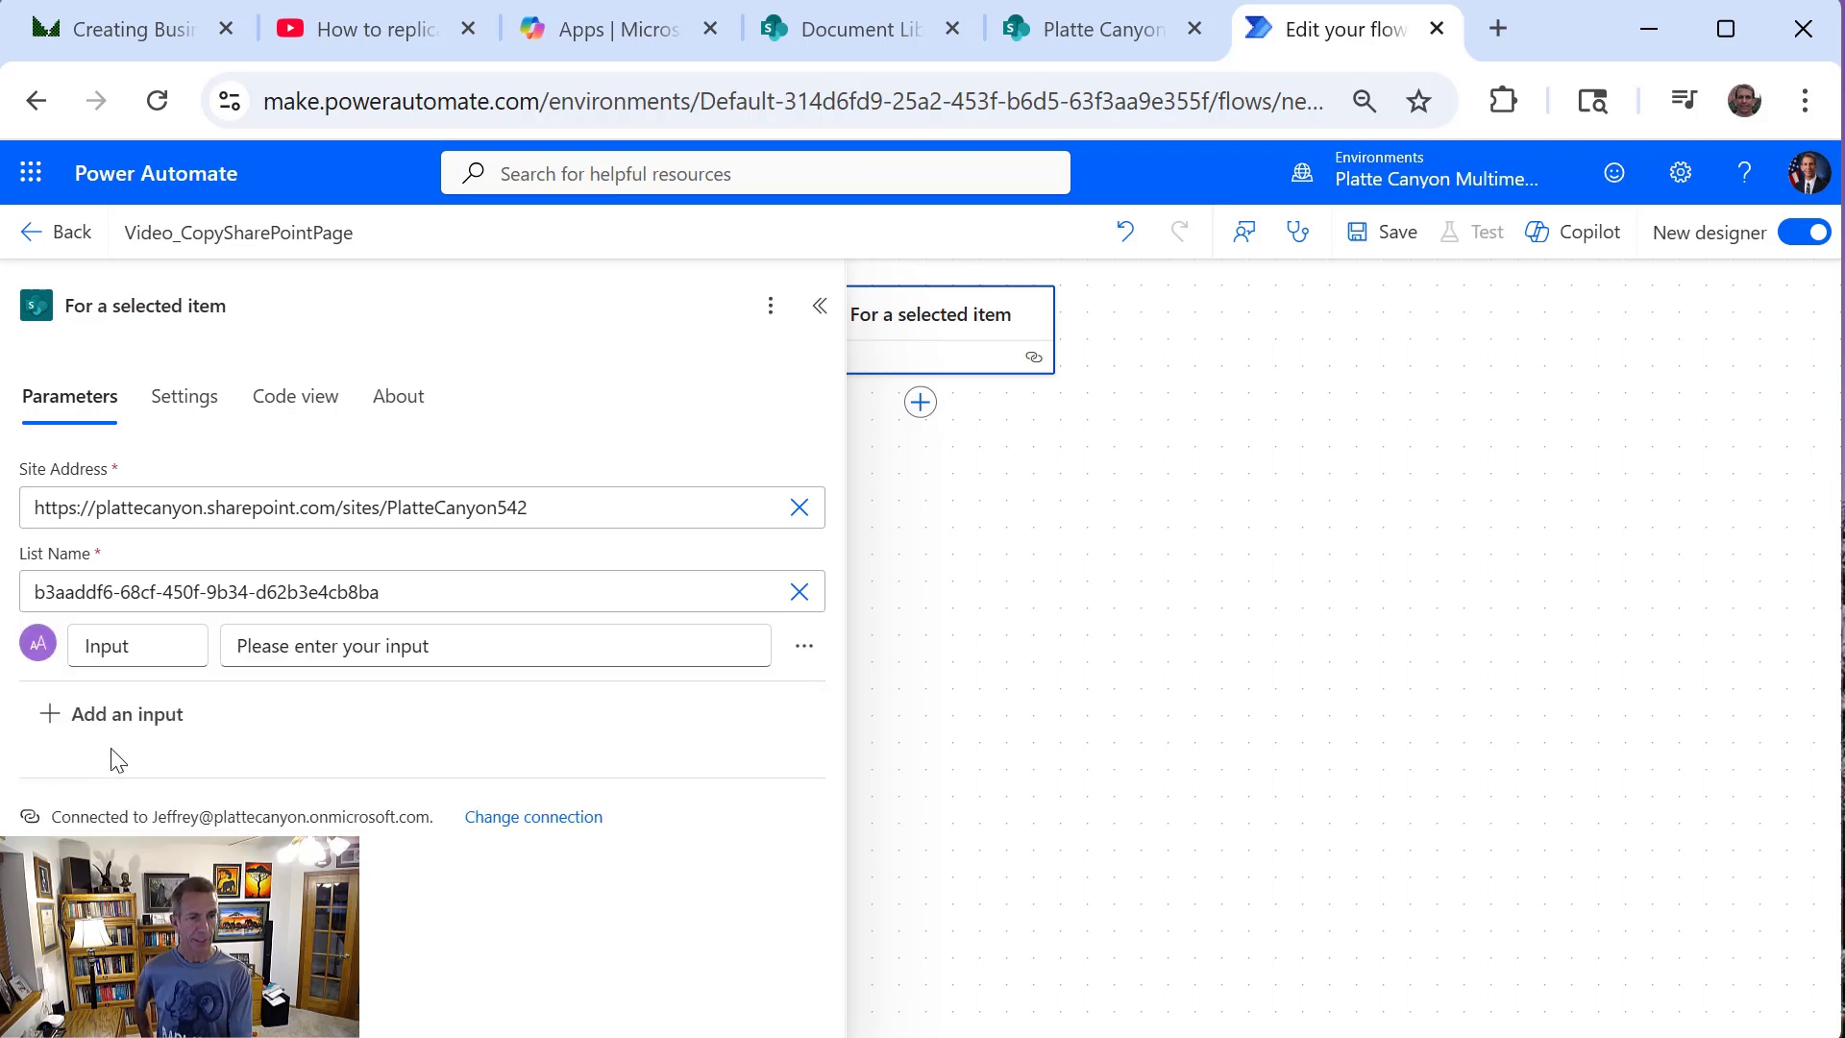
click(138, 648)
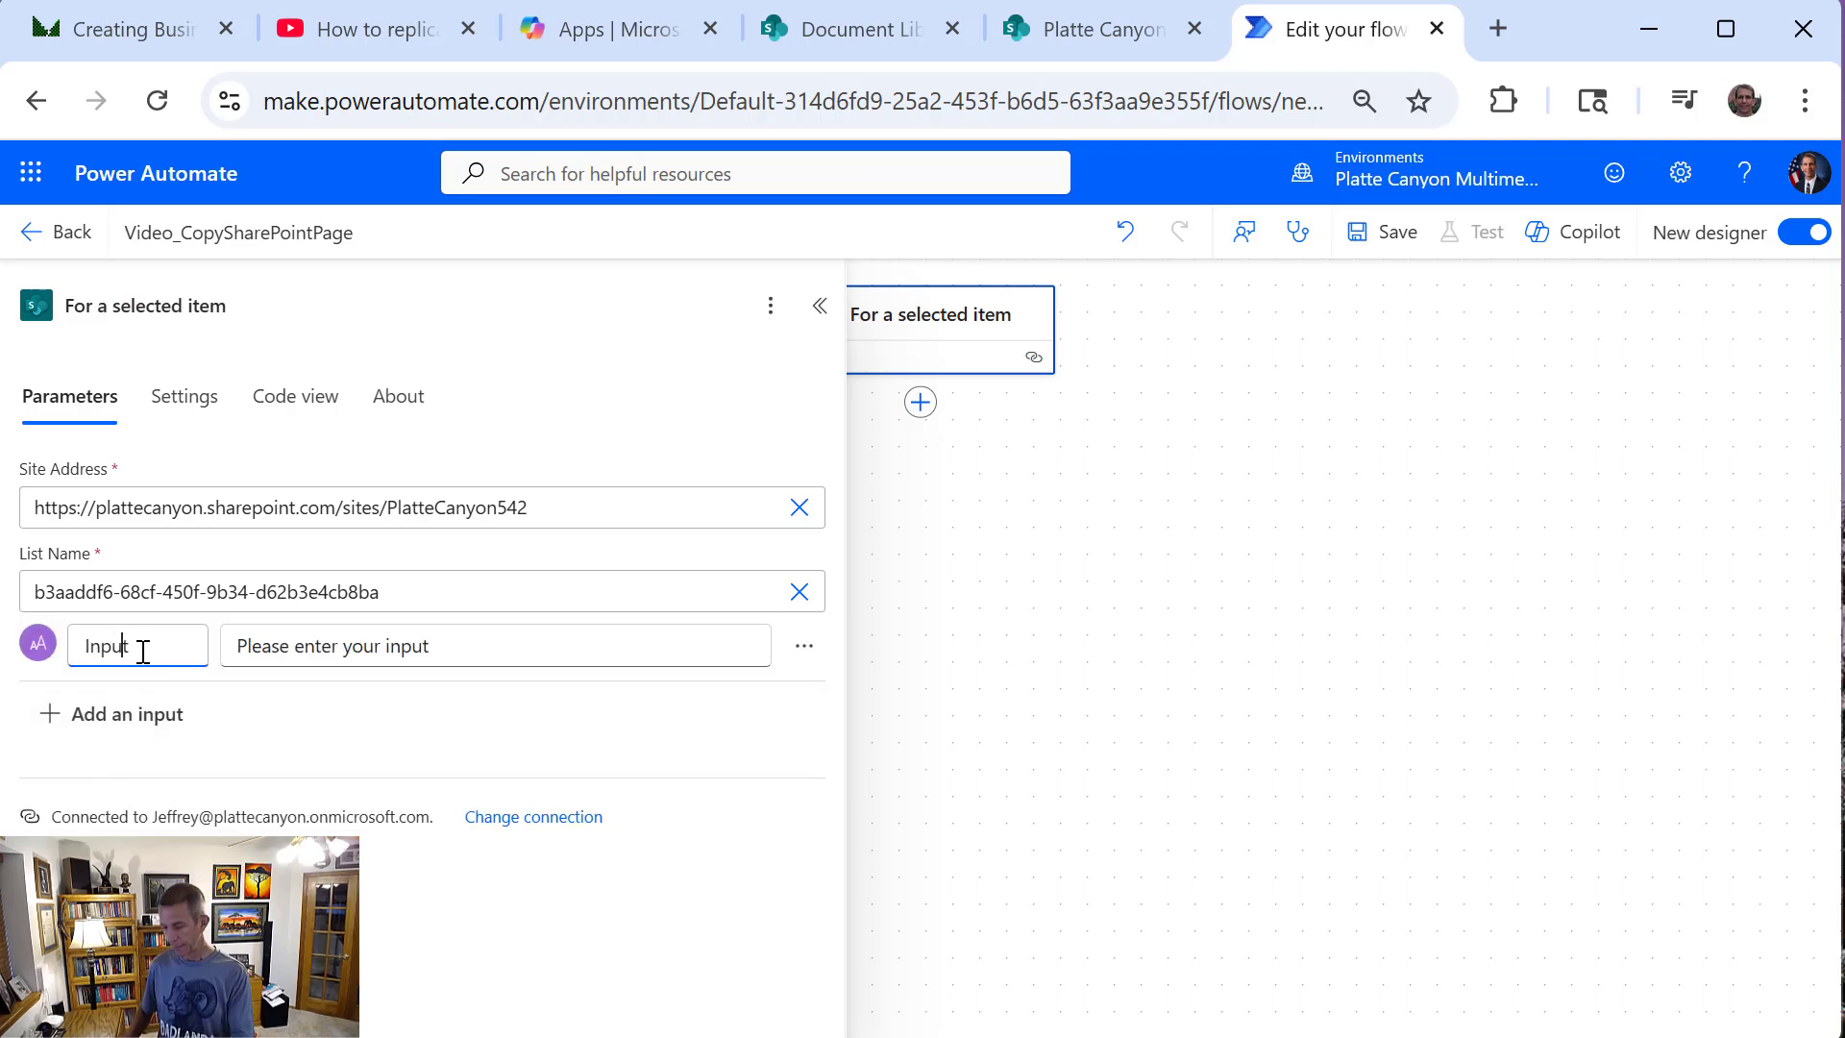
key(BackSpace)
key(BackSpace)
key(BackSpace)
key(BackSpace)
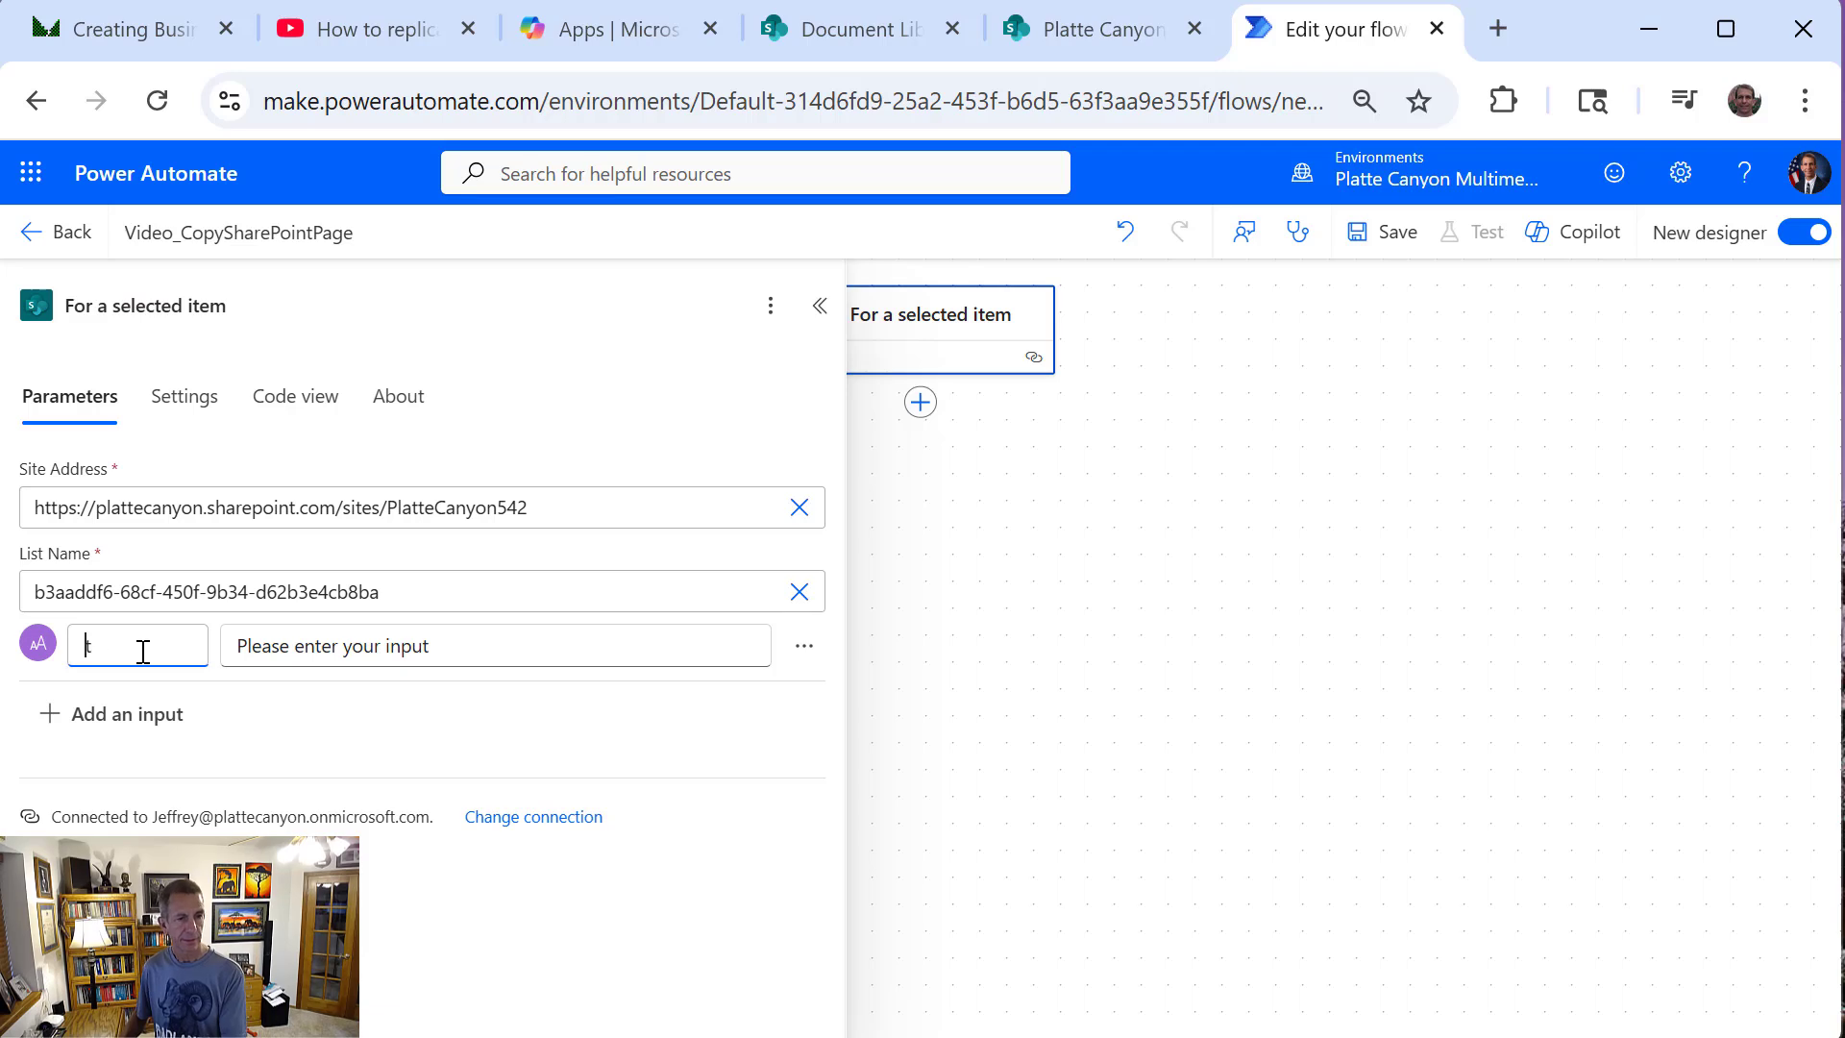
text(D)
key(BackSpace)
key(Delete)
text(De)
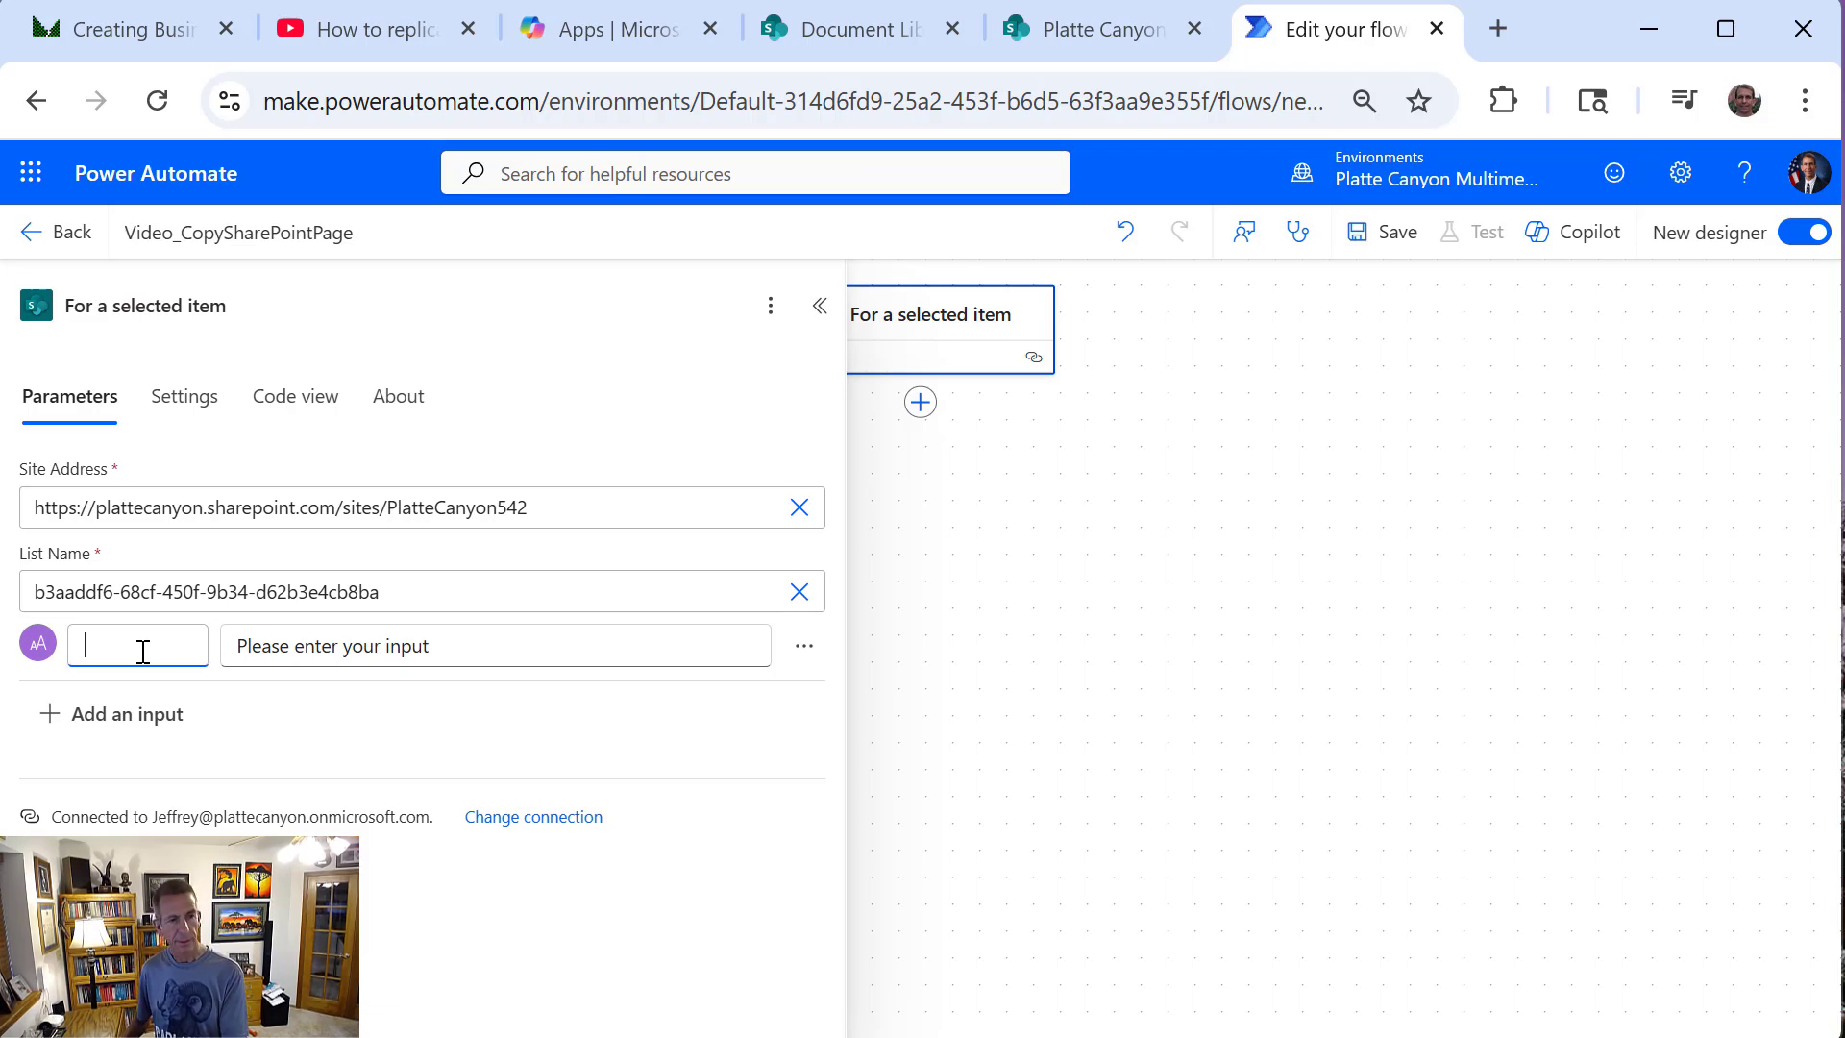
text(stinationUrl)
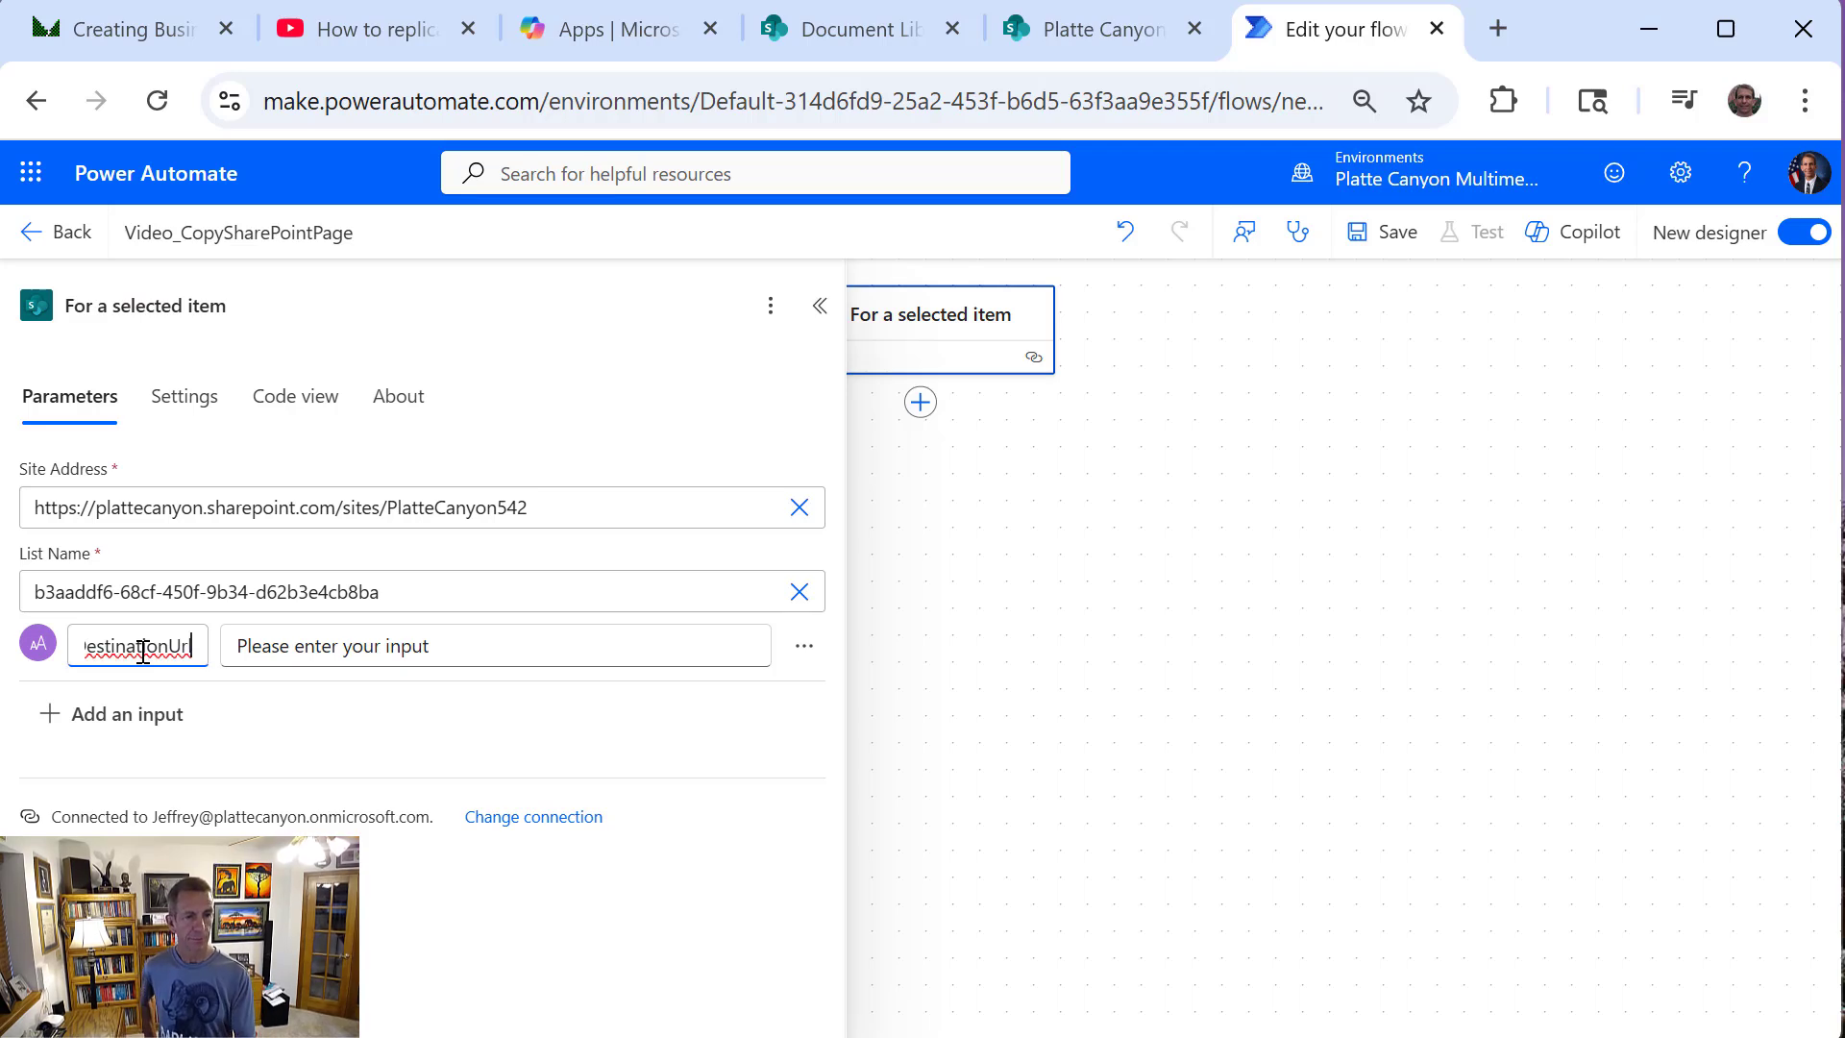
Change the DestinationUrl input's prompt to "Please enter your receiving SharePoint site URL" and close the trigger's settings
double_click(434, 649)
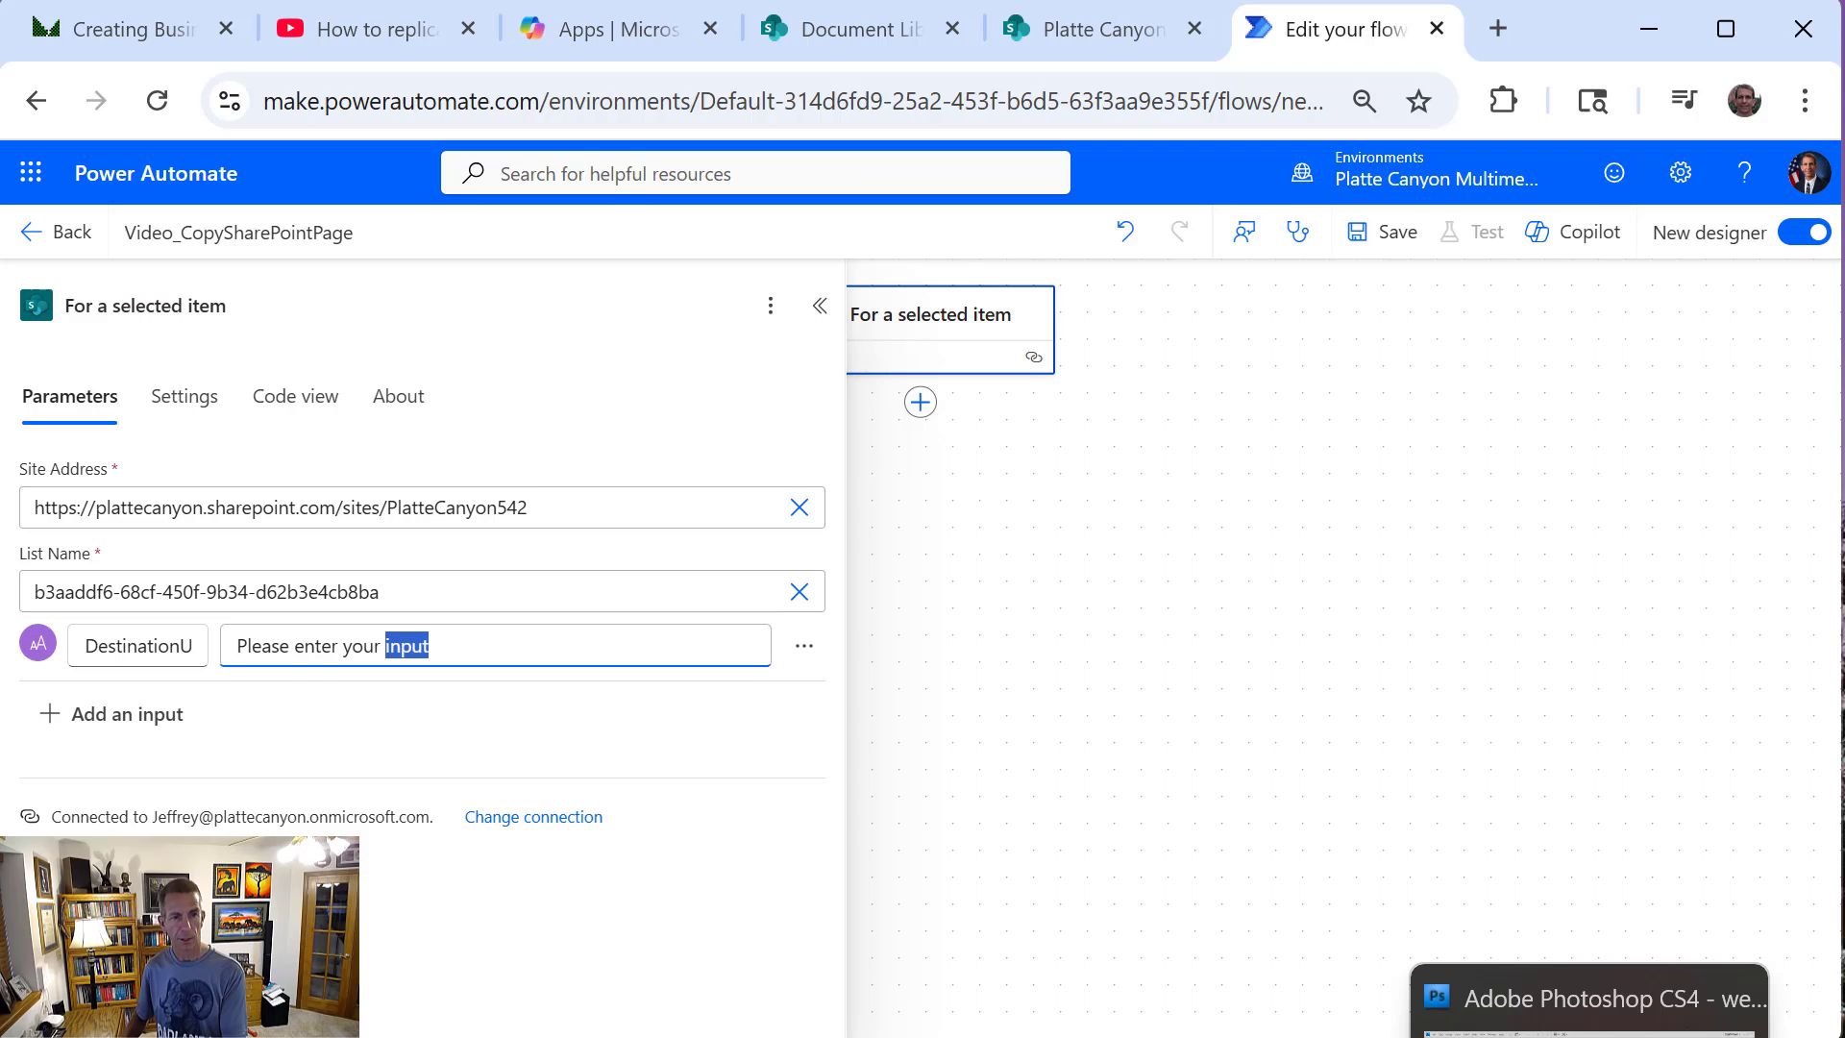
text(receivi)
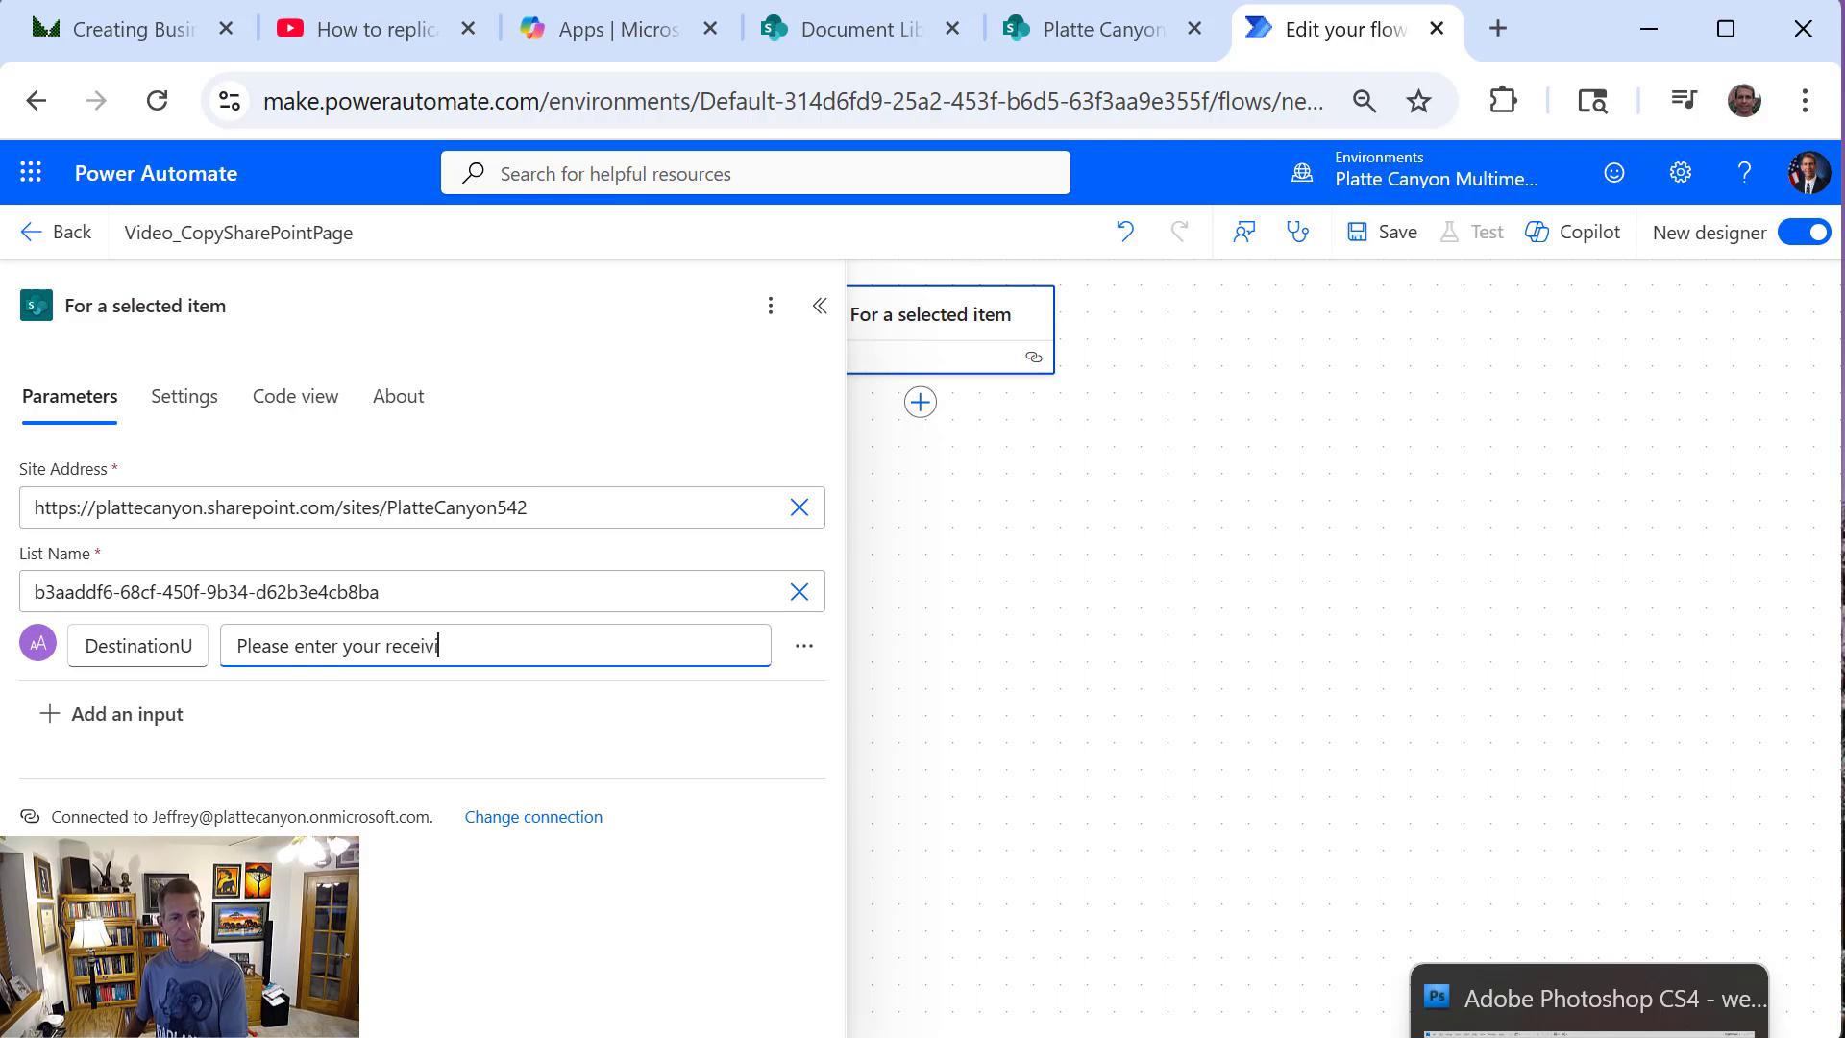
text(ng SharePoint)
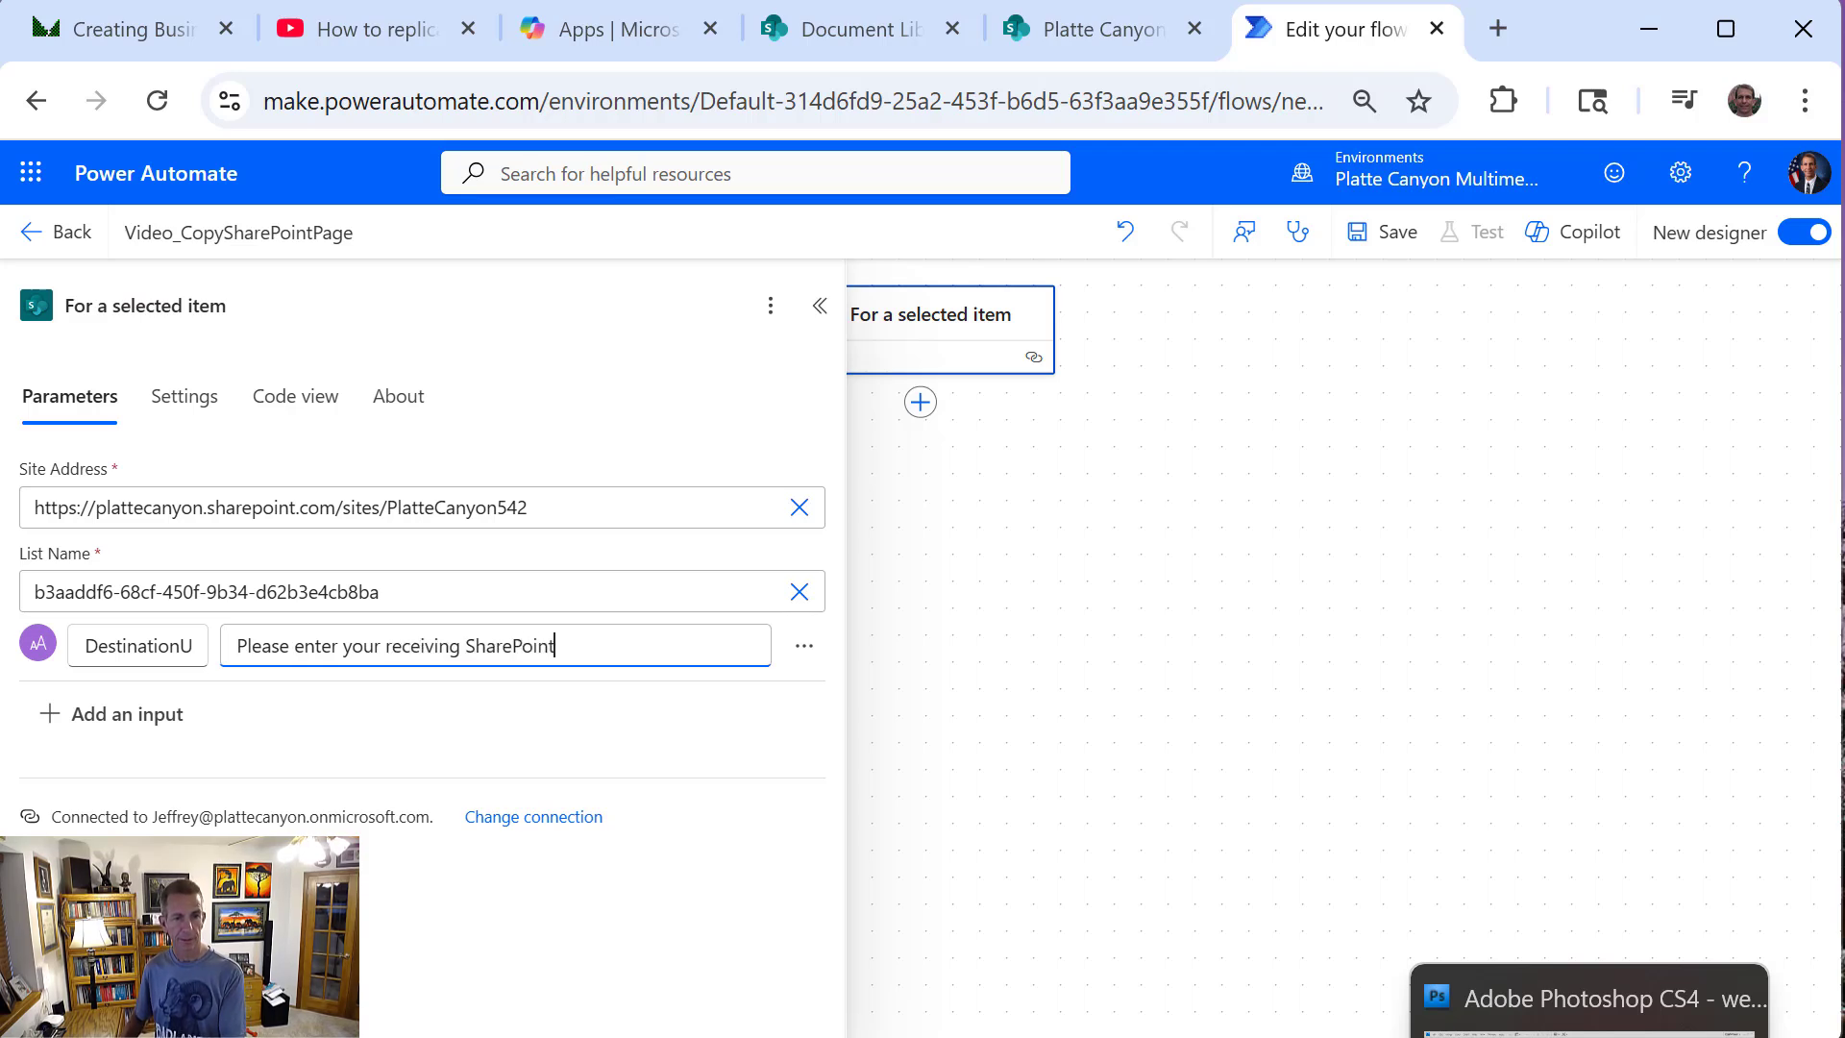
text( site URL)
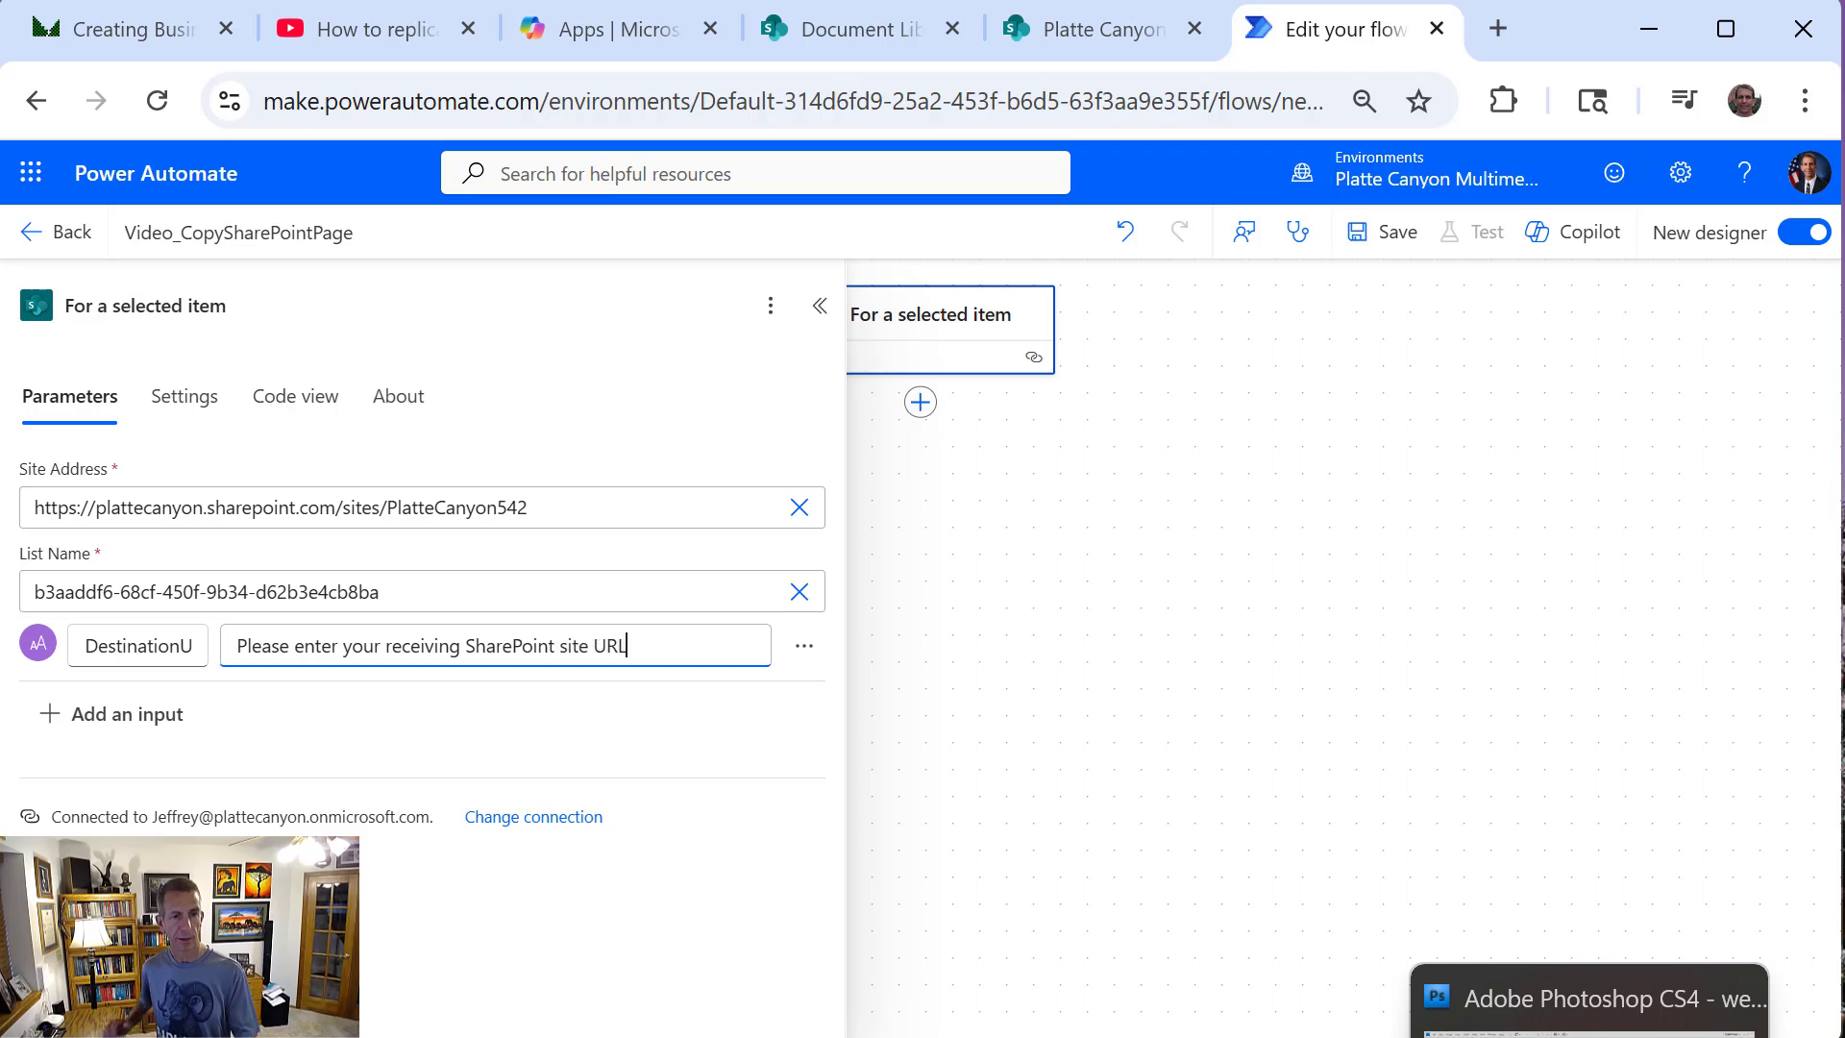
click(1223, 631)
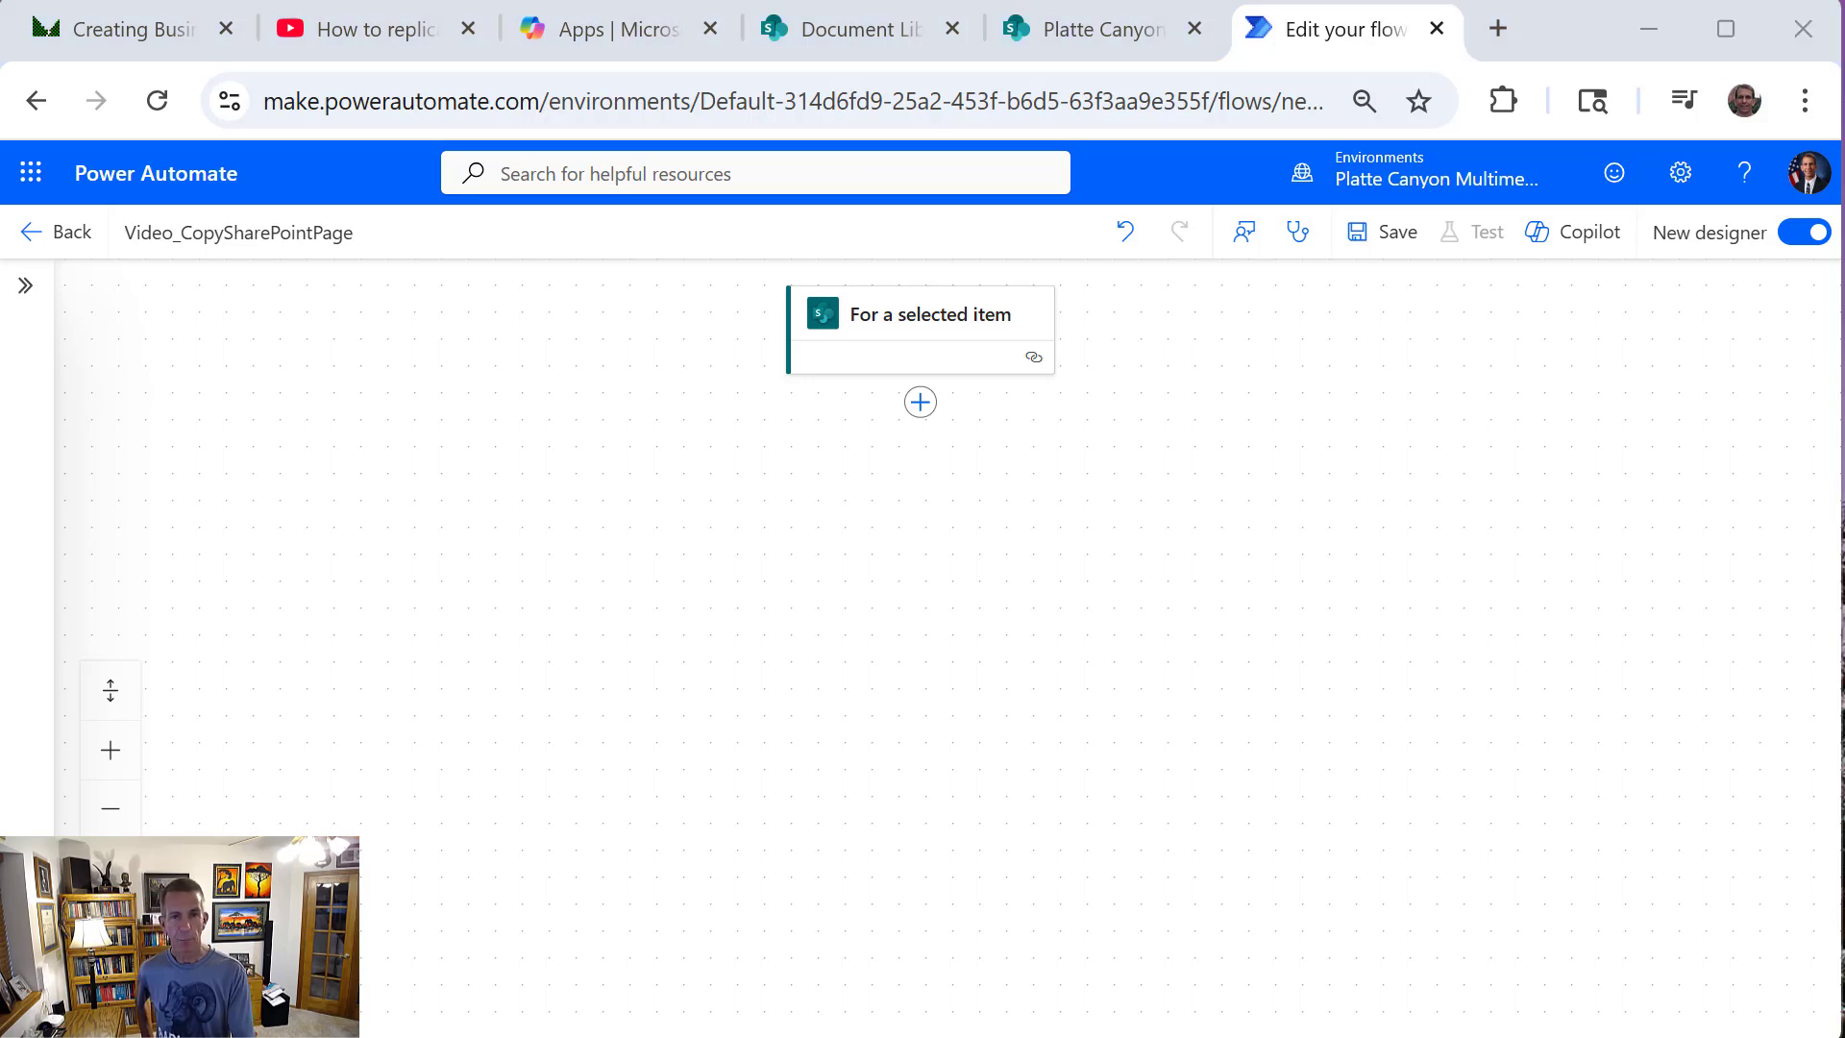
Add the SharePoint action "Get files (properties only)" below the trigger
click(920, 403)
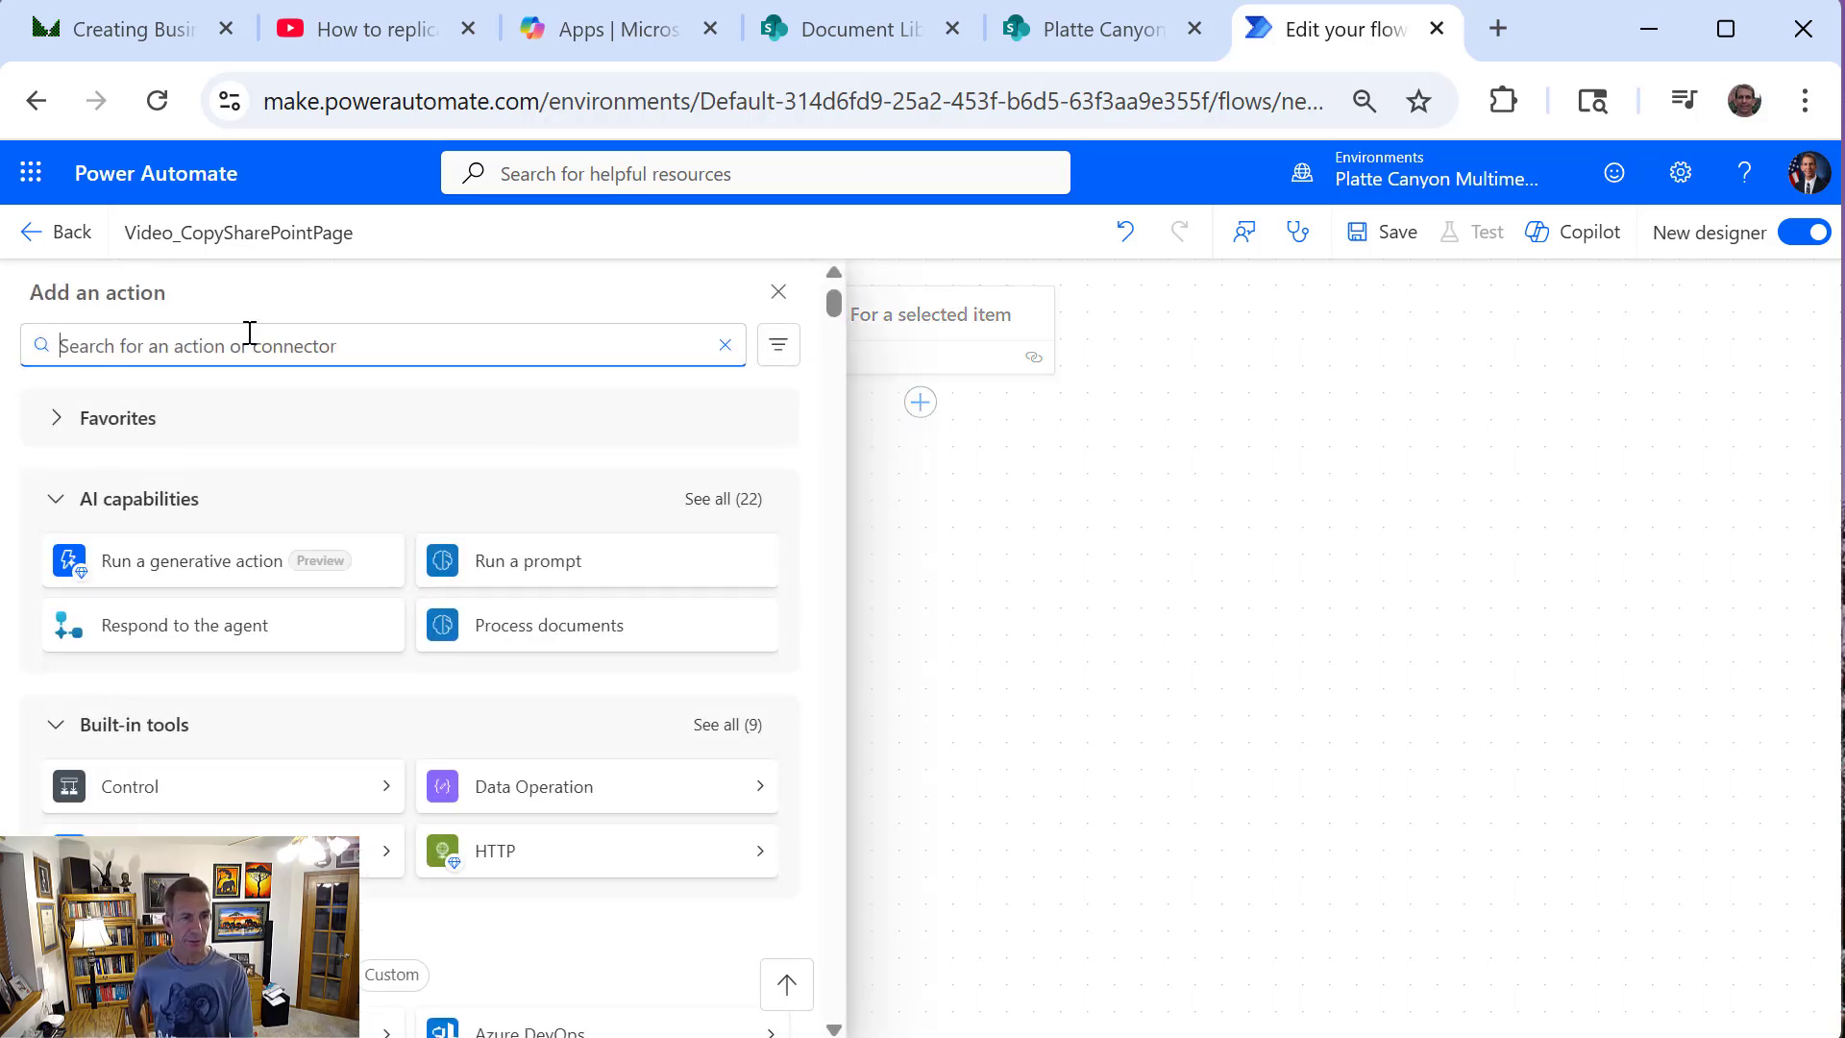
text(Share)
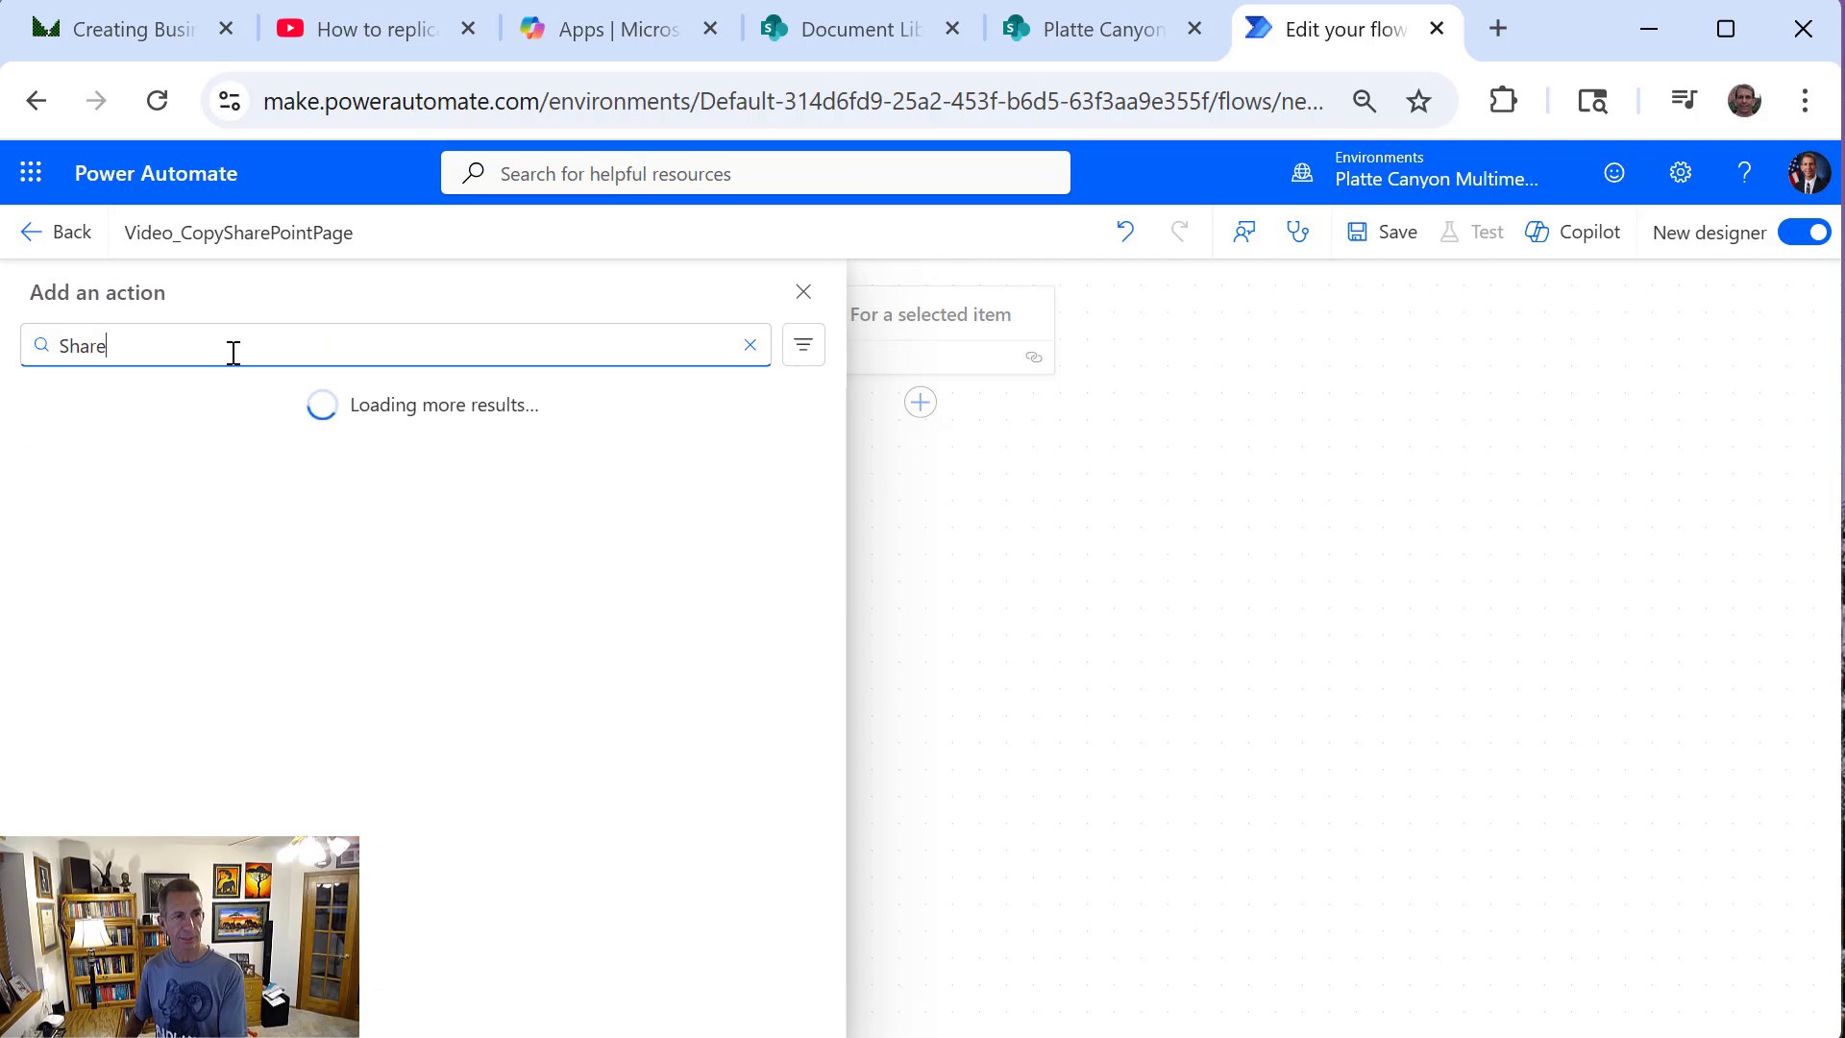
text(Ppoint)
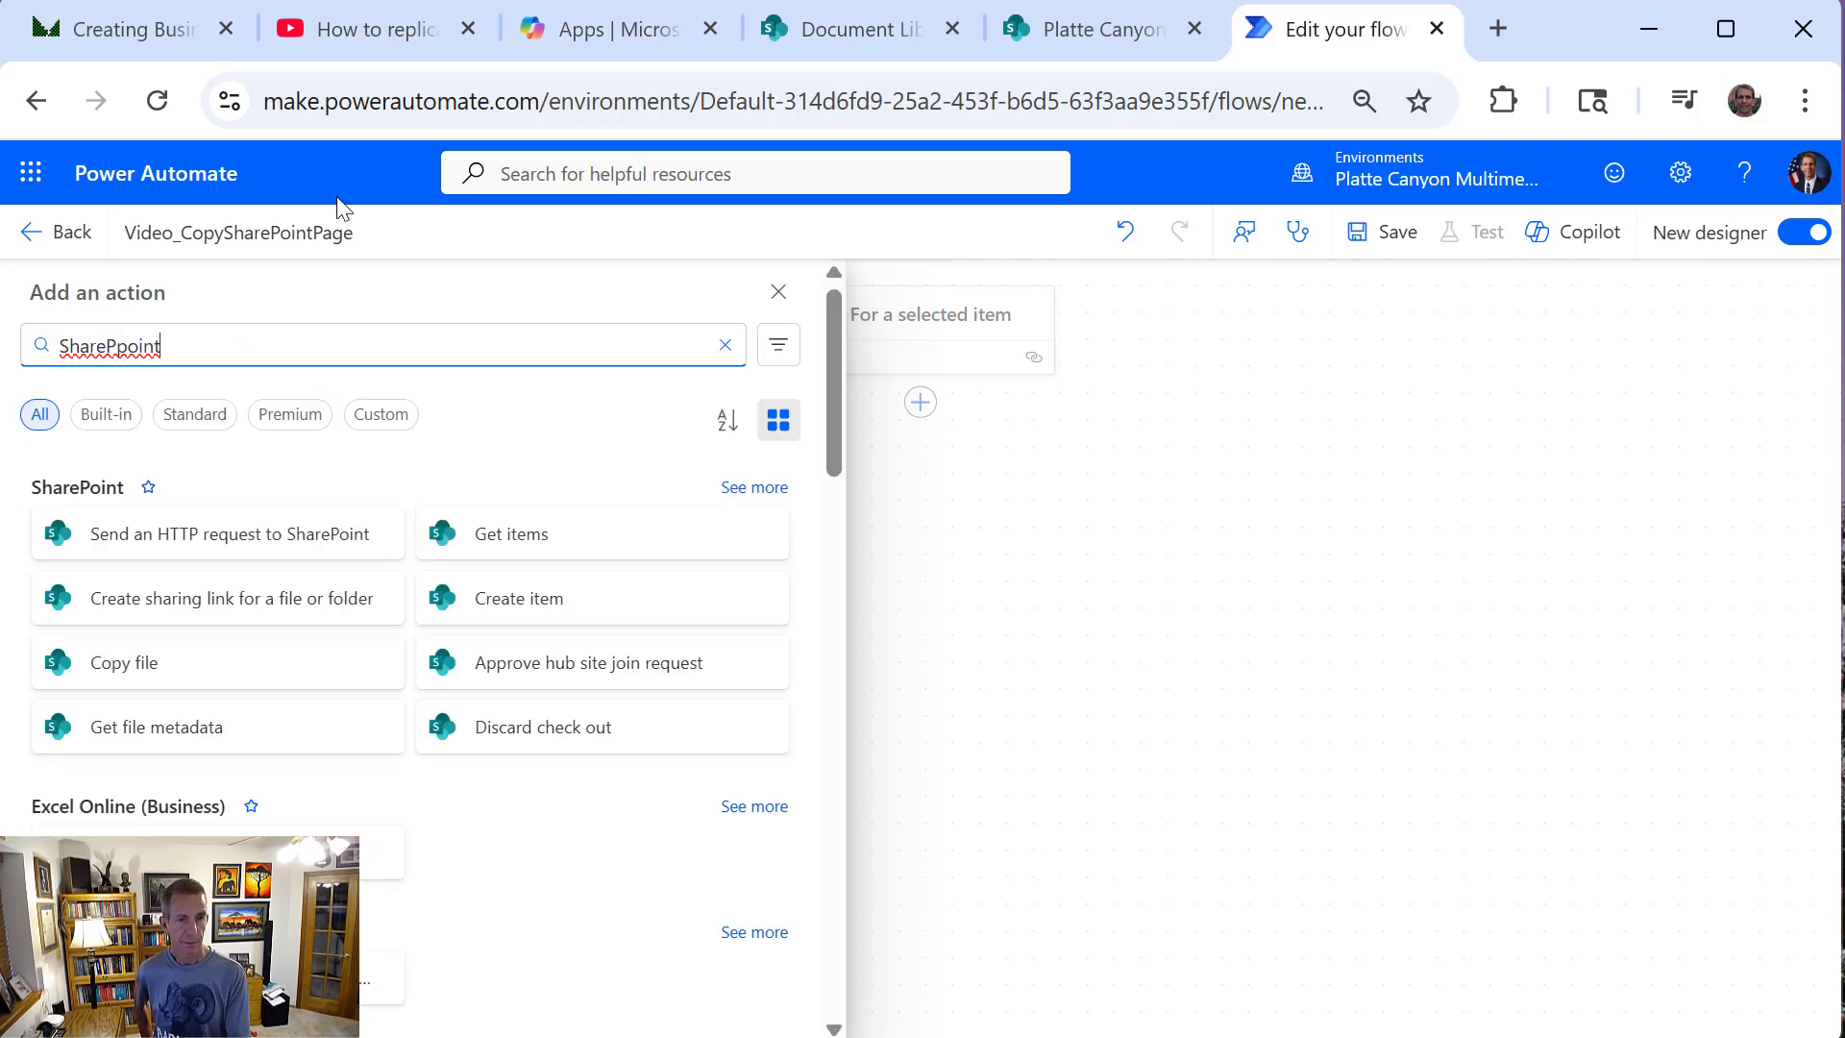
click(750, 487)
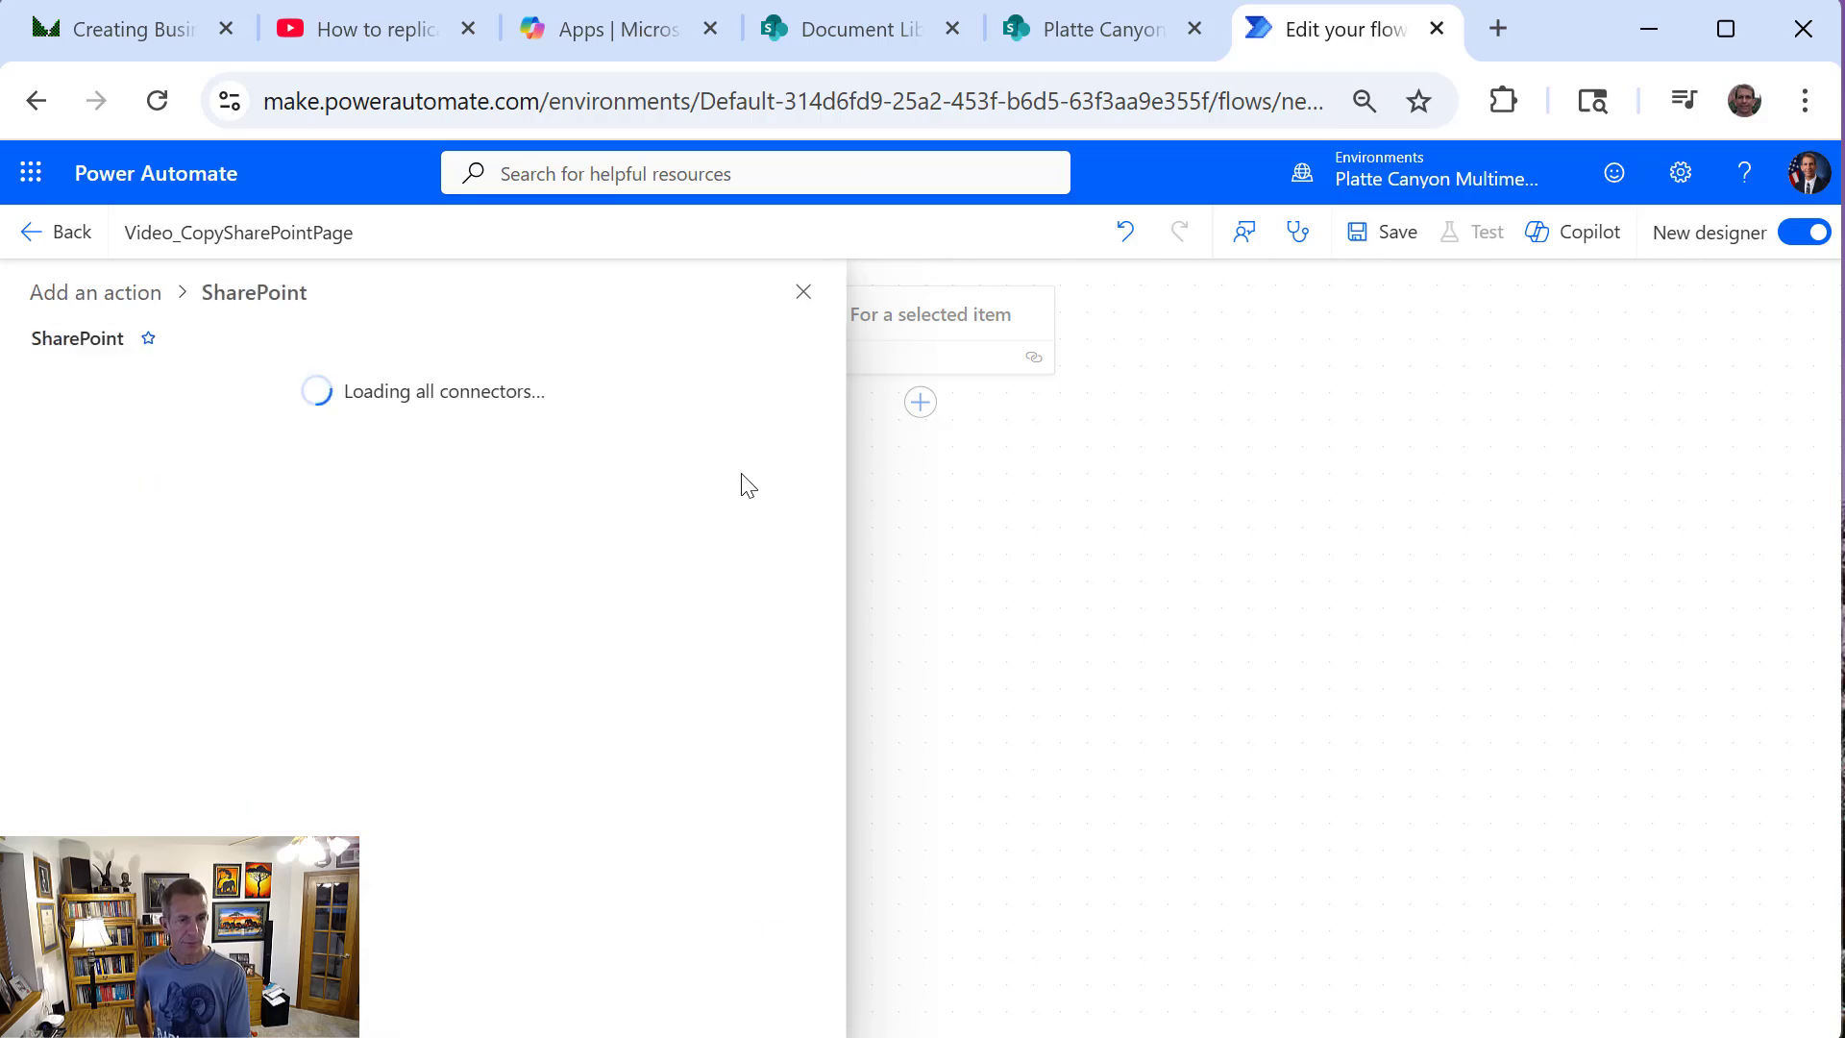
scroll(817, 527, down, 2)
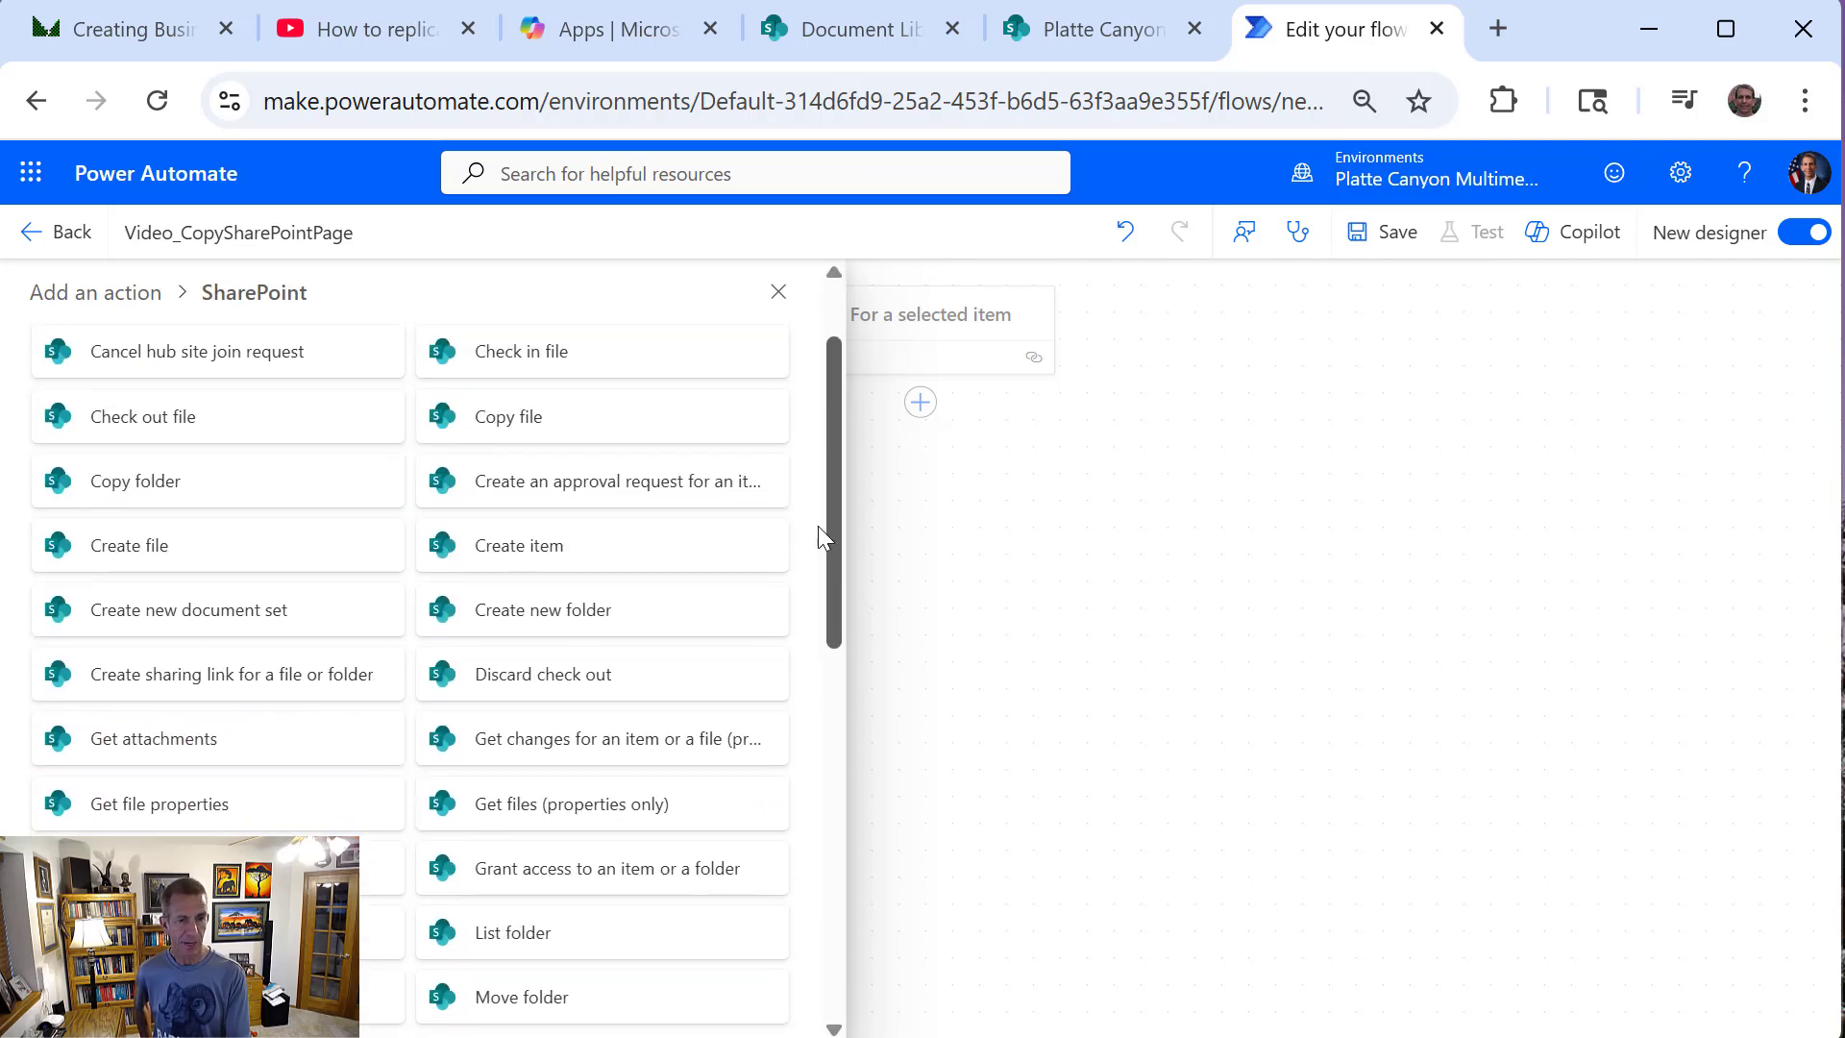
scroll(816, 528, down, 1)
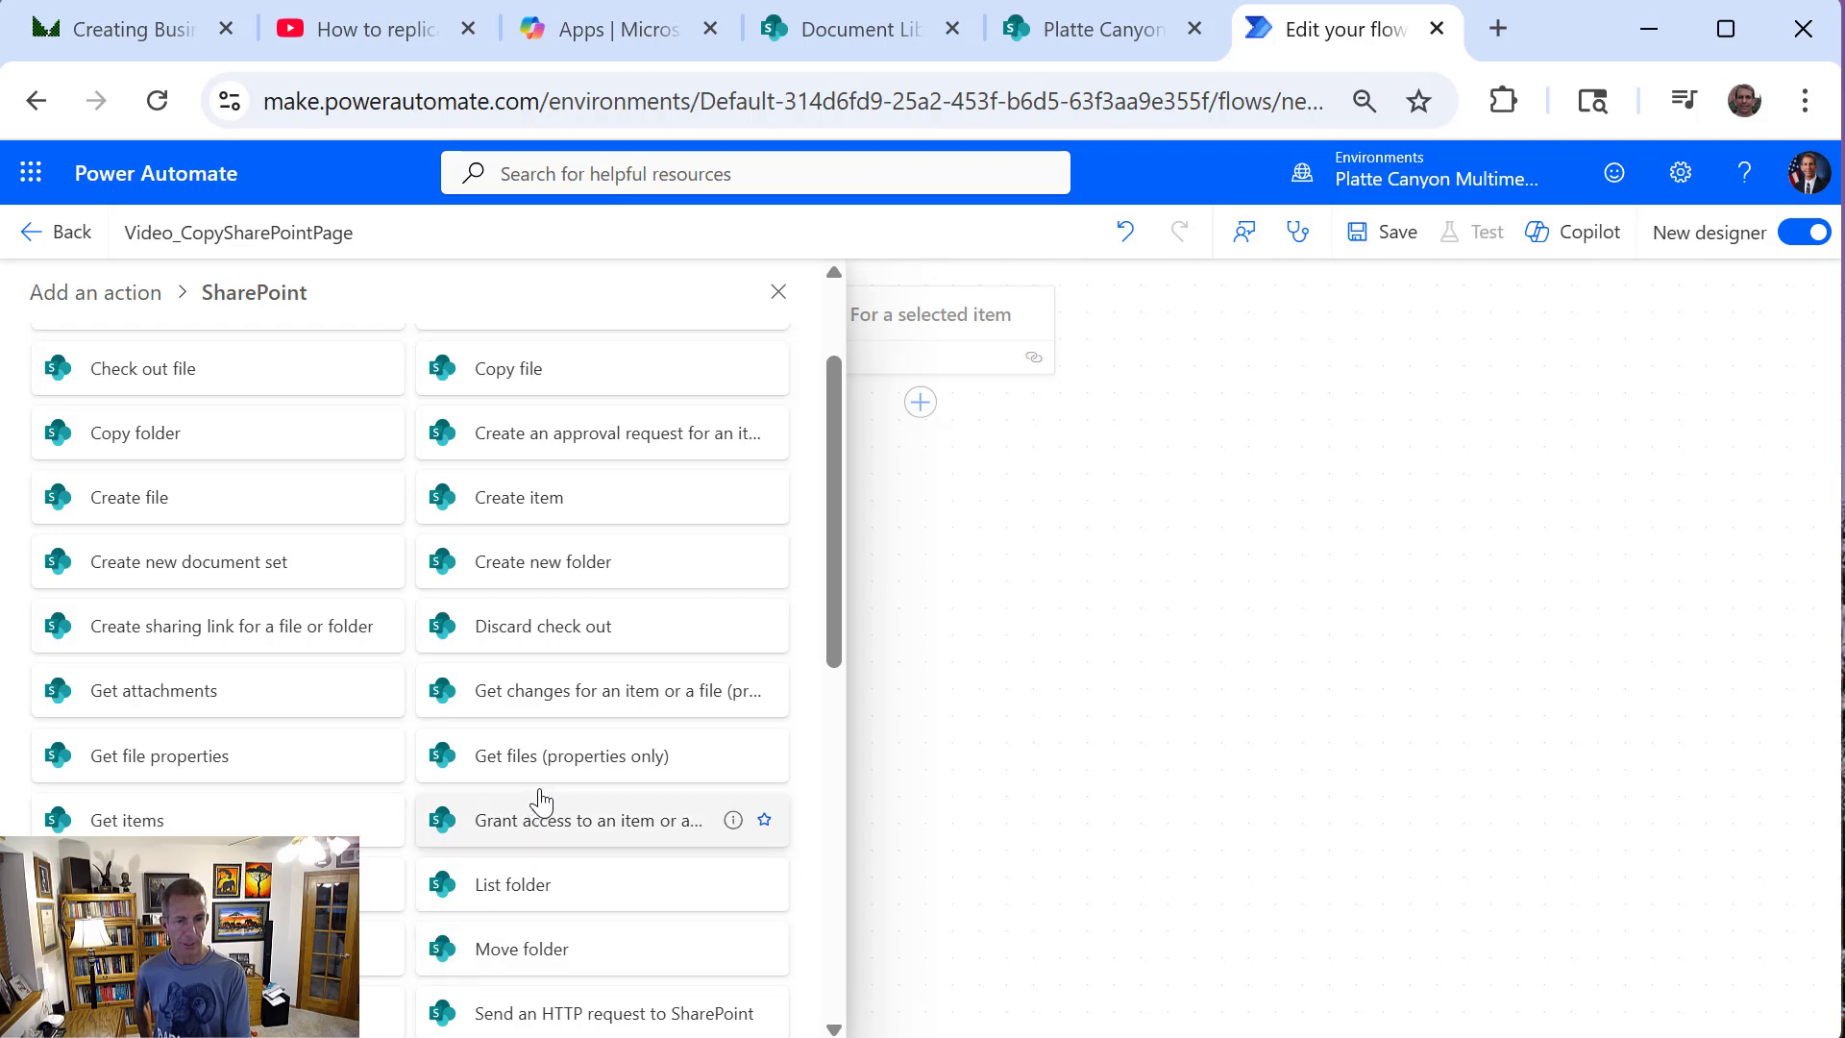
click(543, 755)
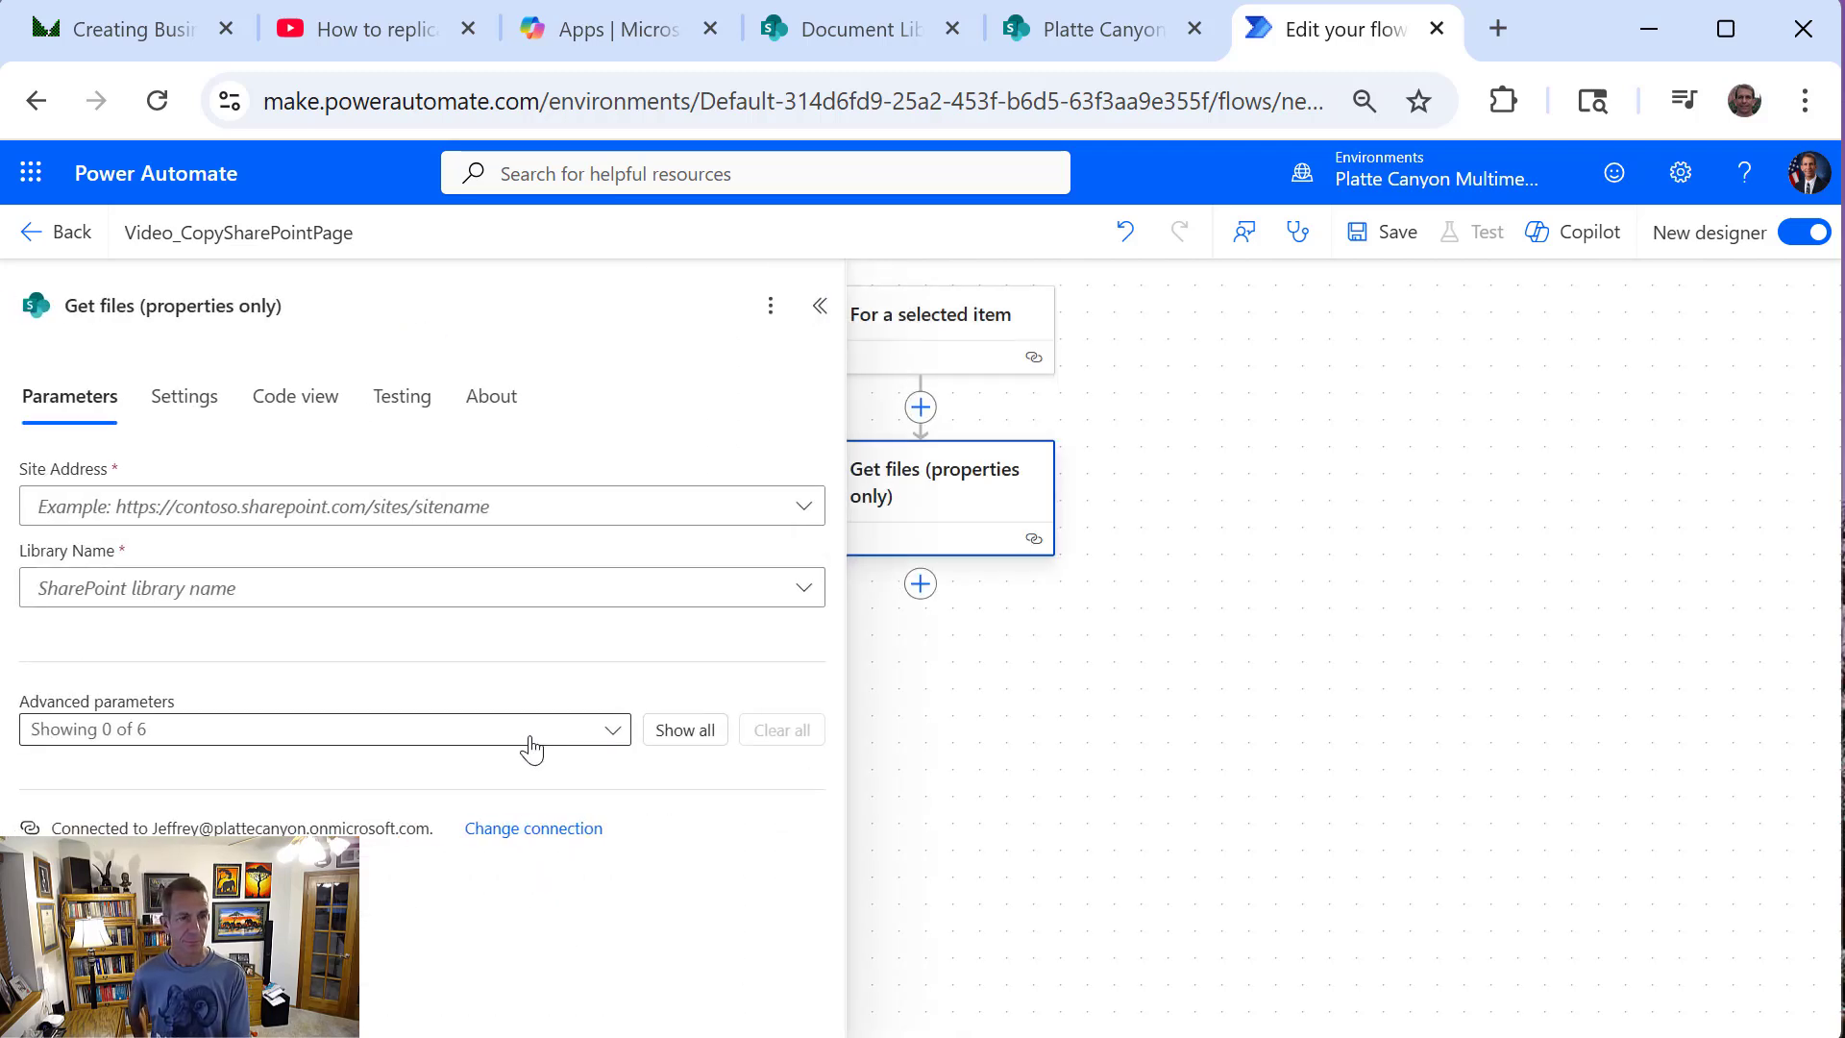
Set the Library Name of Get files (properties only) to the custom value b3aaddf6-68cf-450f-9b34-d62b3e4cb8ba
click(329, 527)
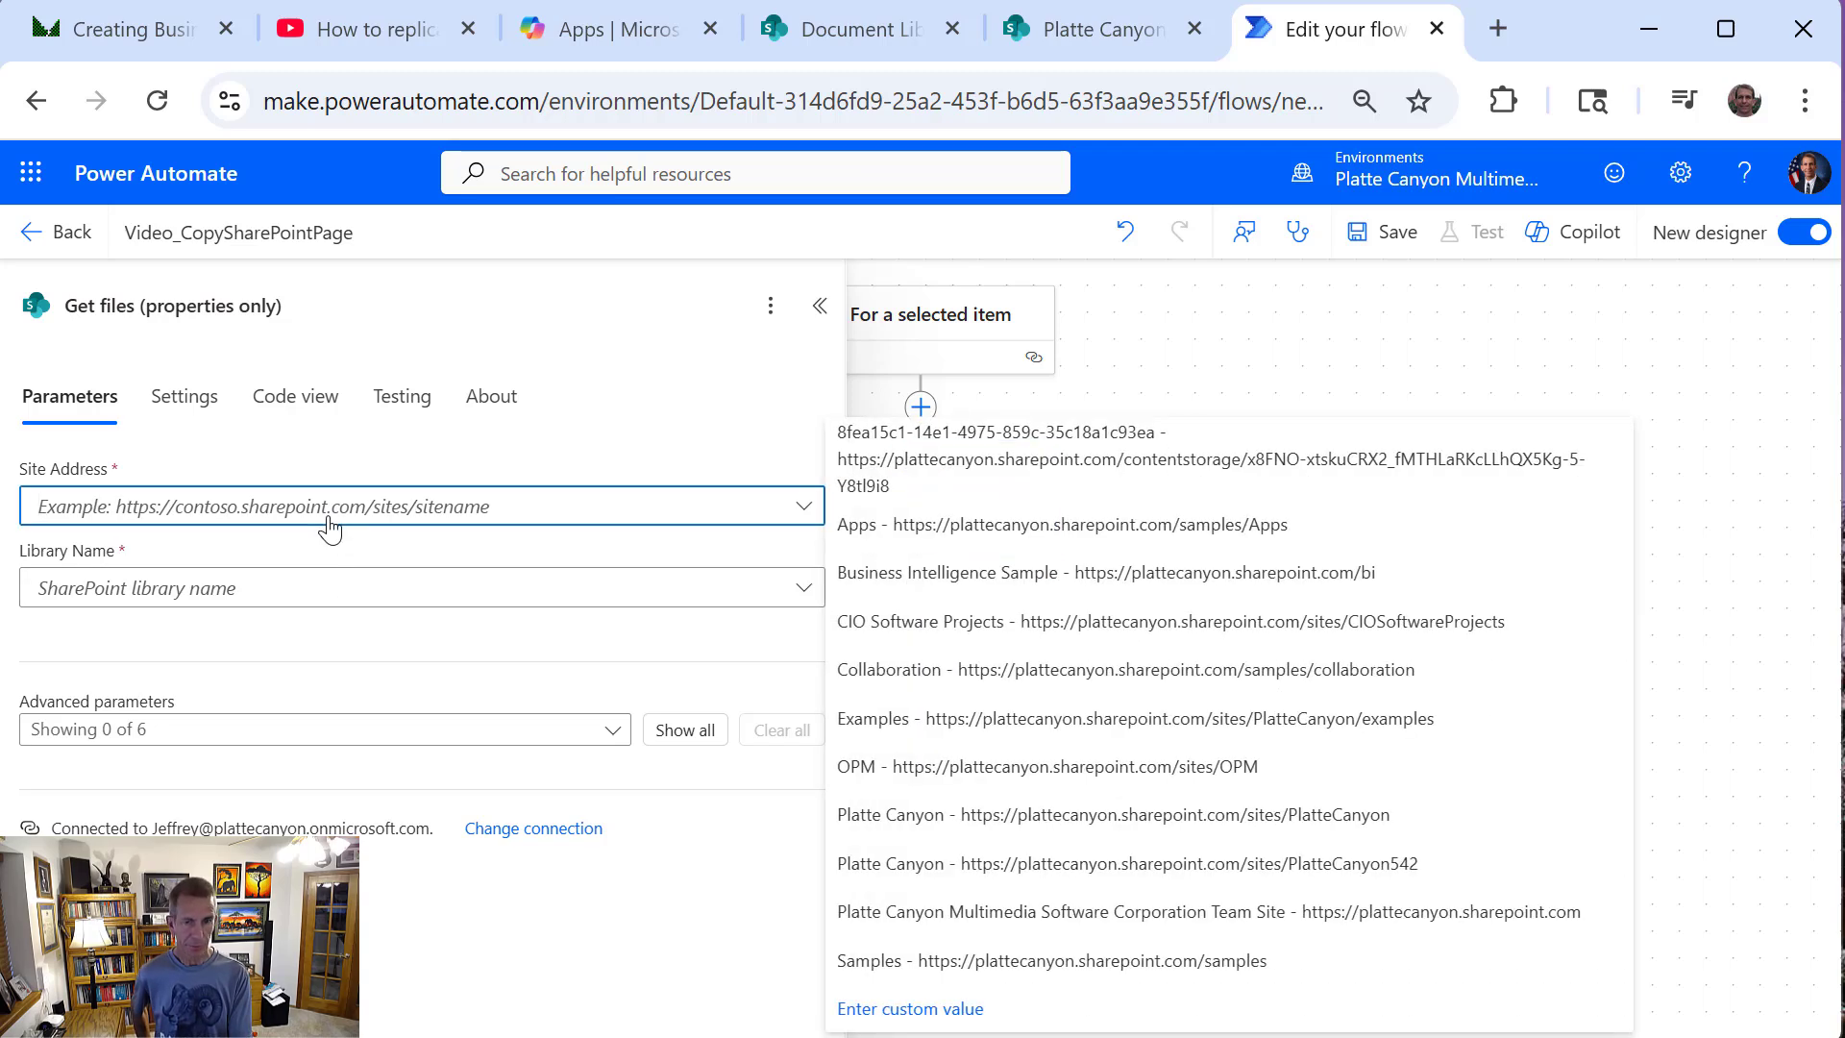
click(347, 588)
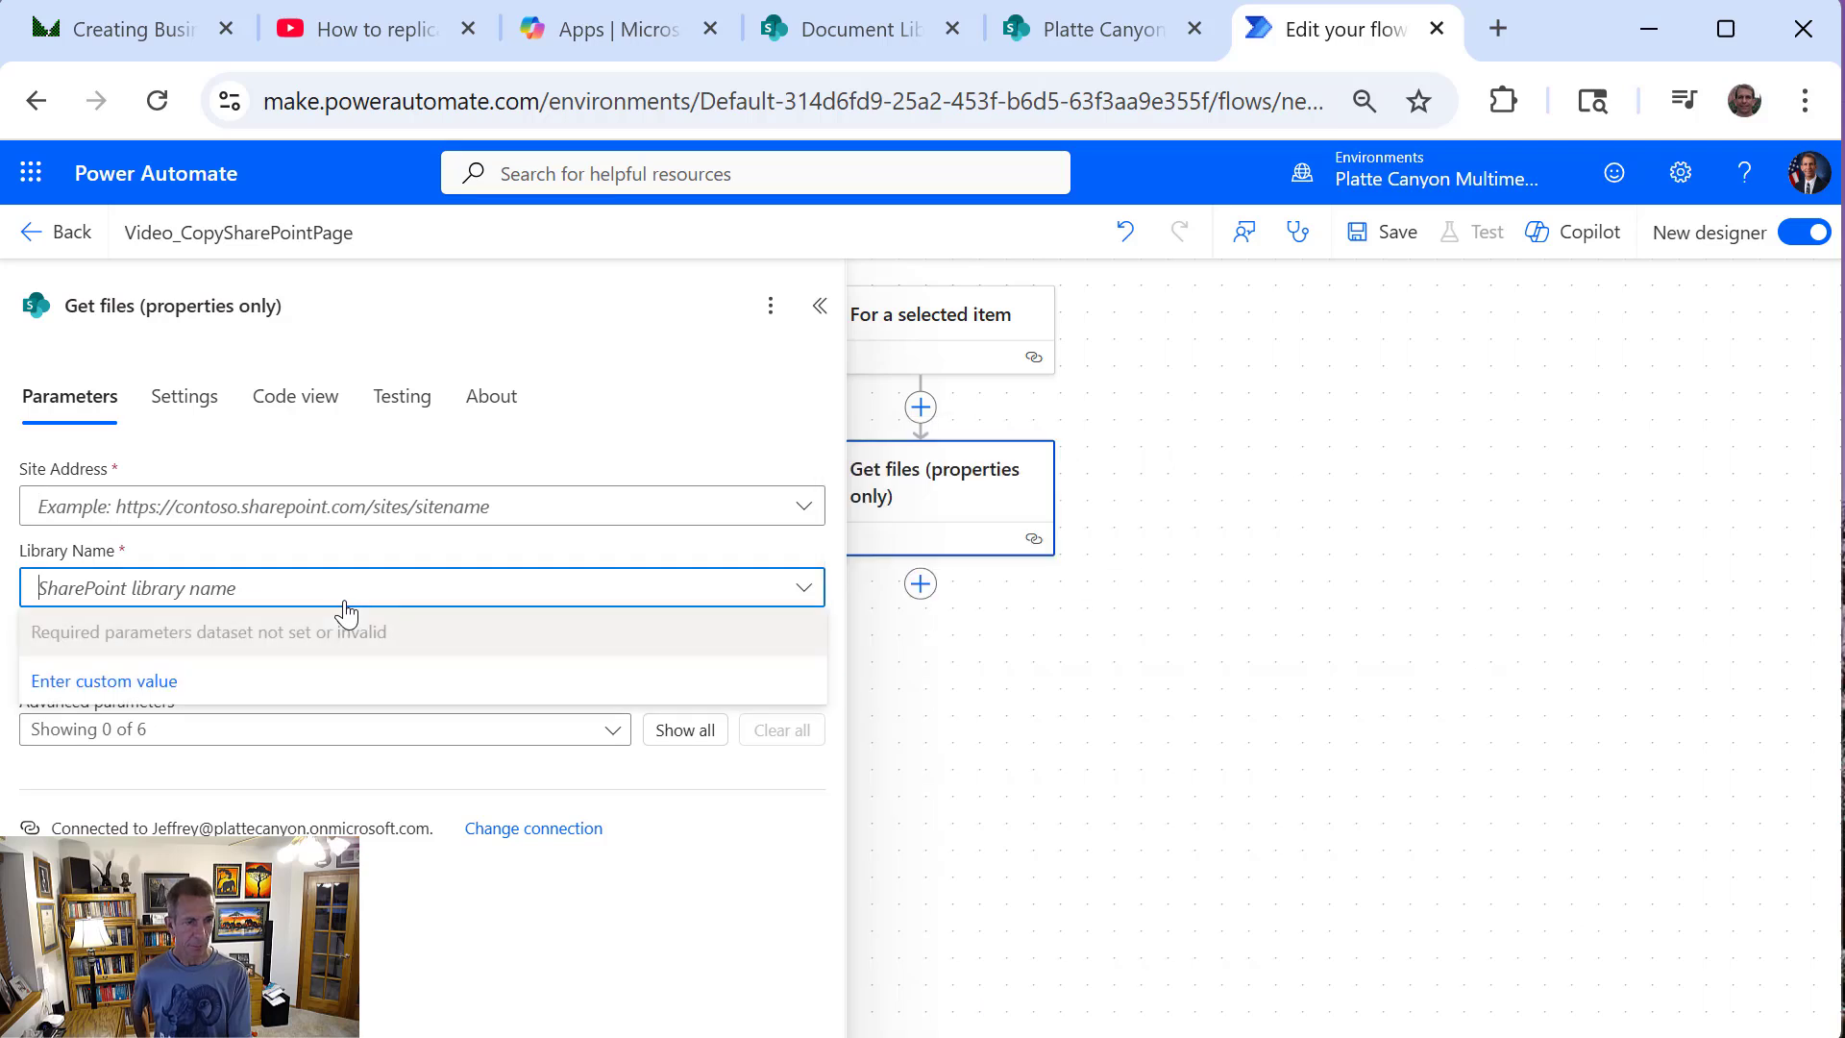
click(187, 692)
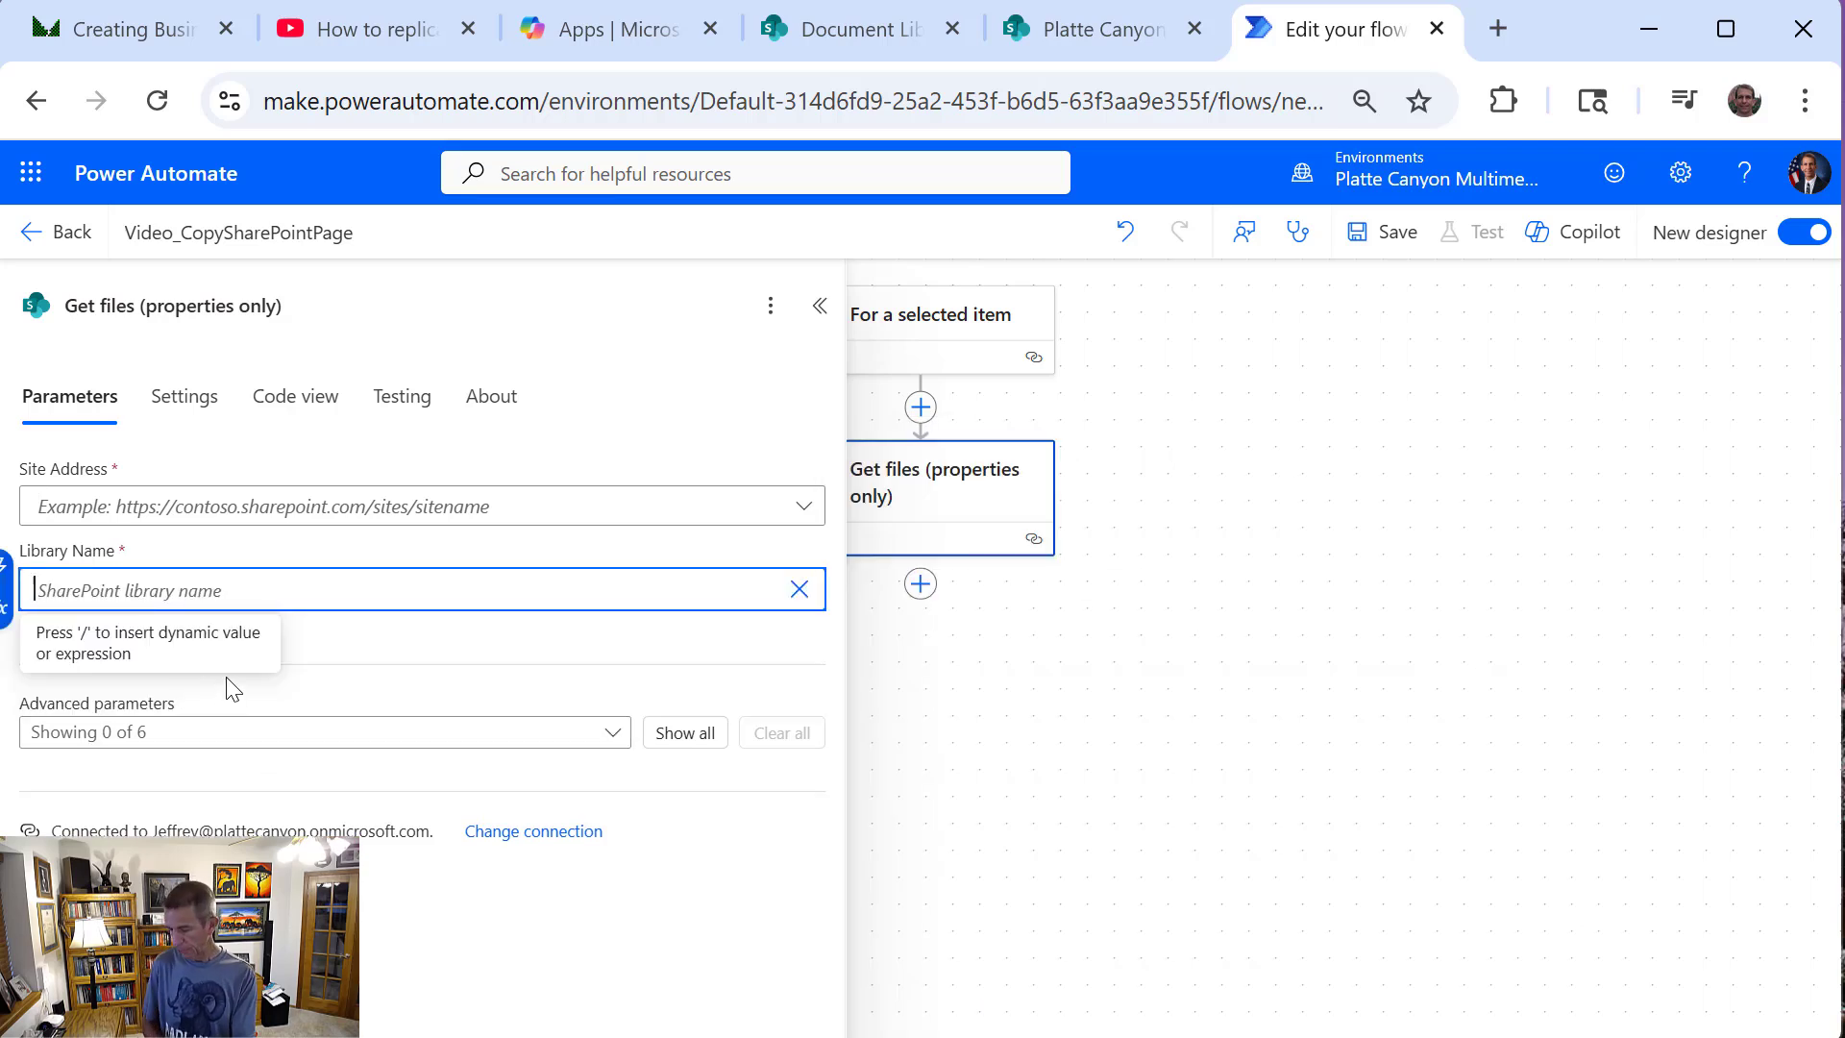
text(b3aaddf6-68cf-450f-9b34-d62b3e4cb8ba)
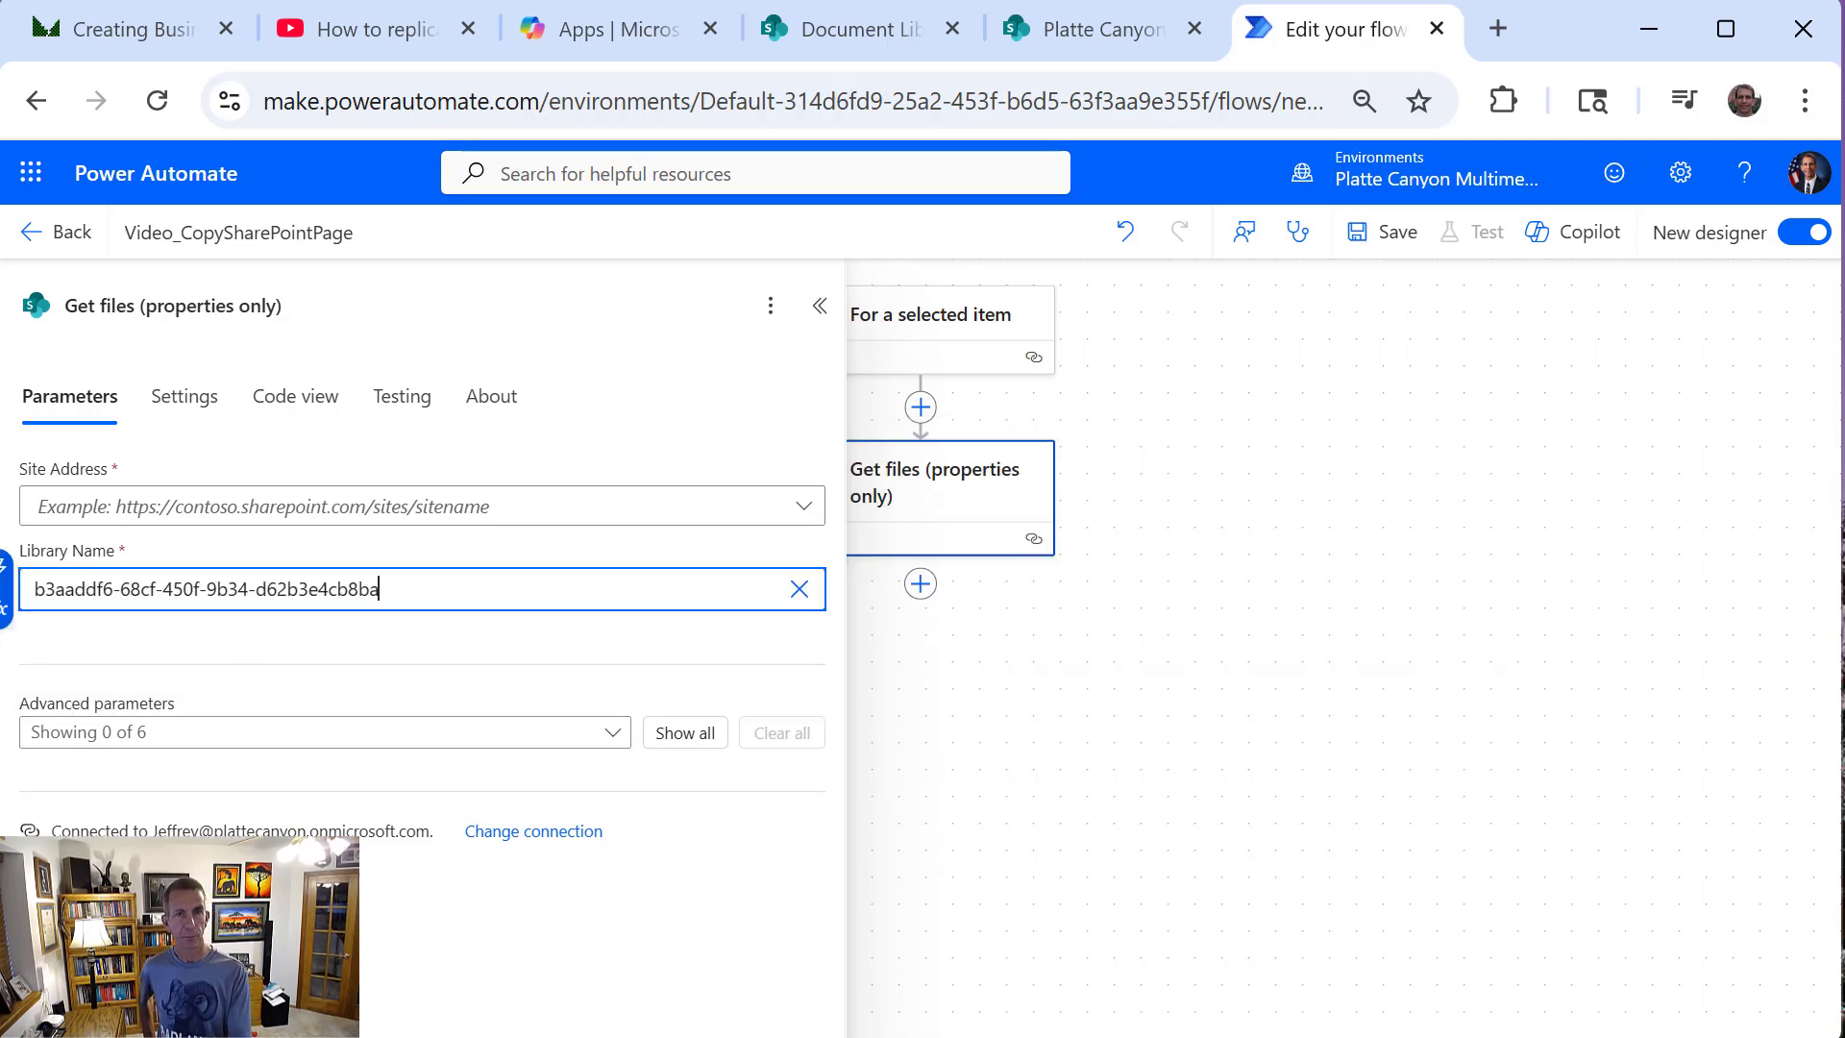
click(773, 29)
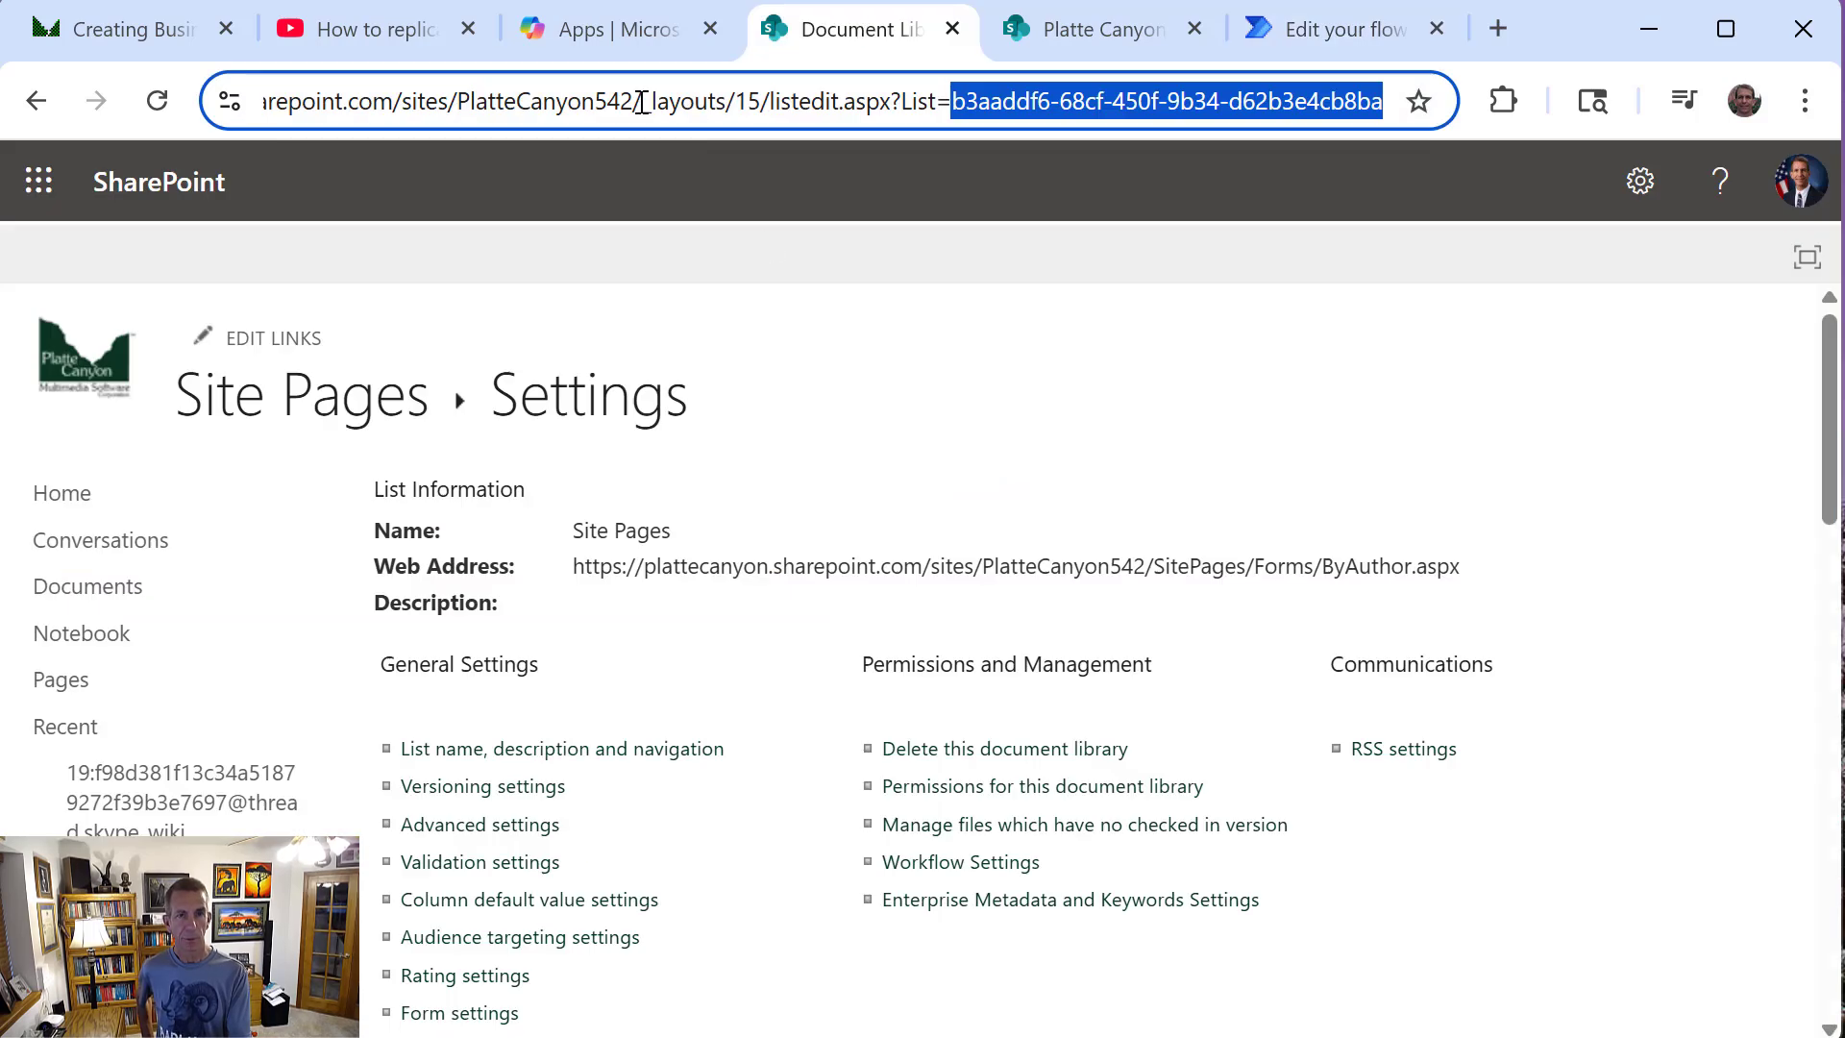
click(642, 101)
key(shift+Home)
key(ctrl+c)
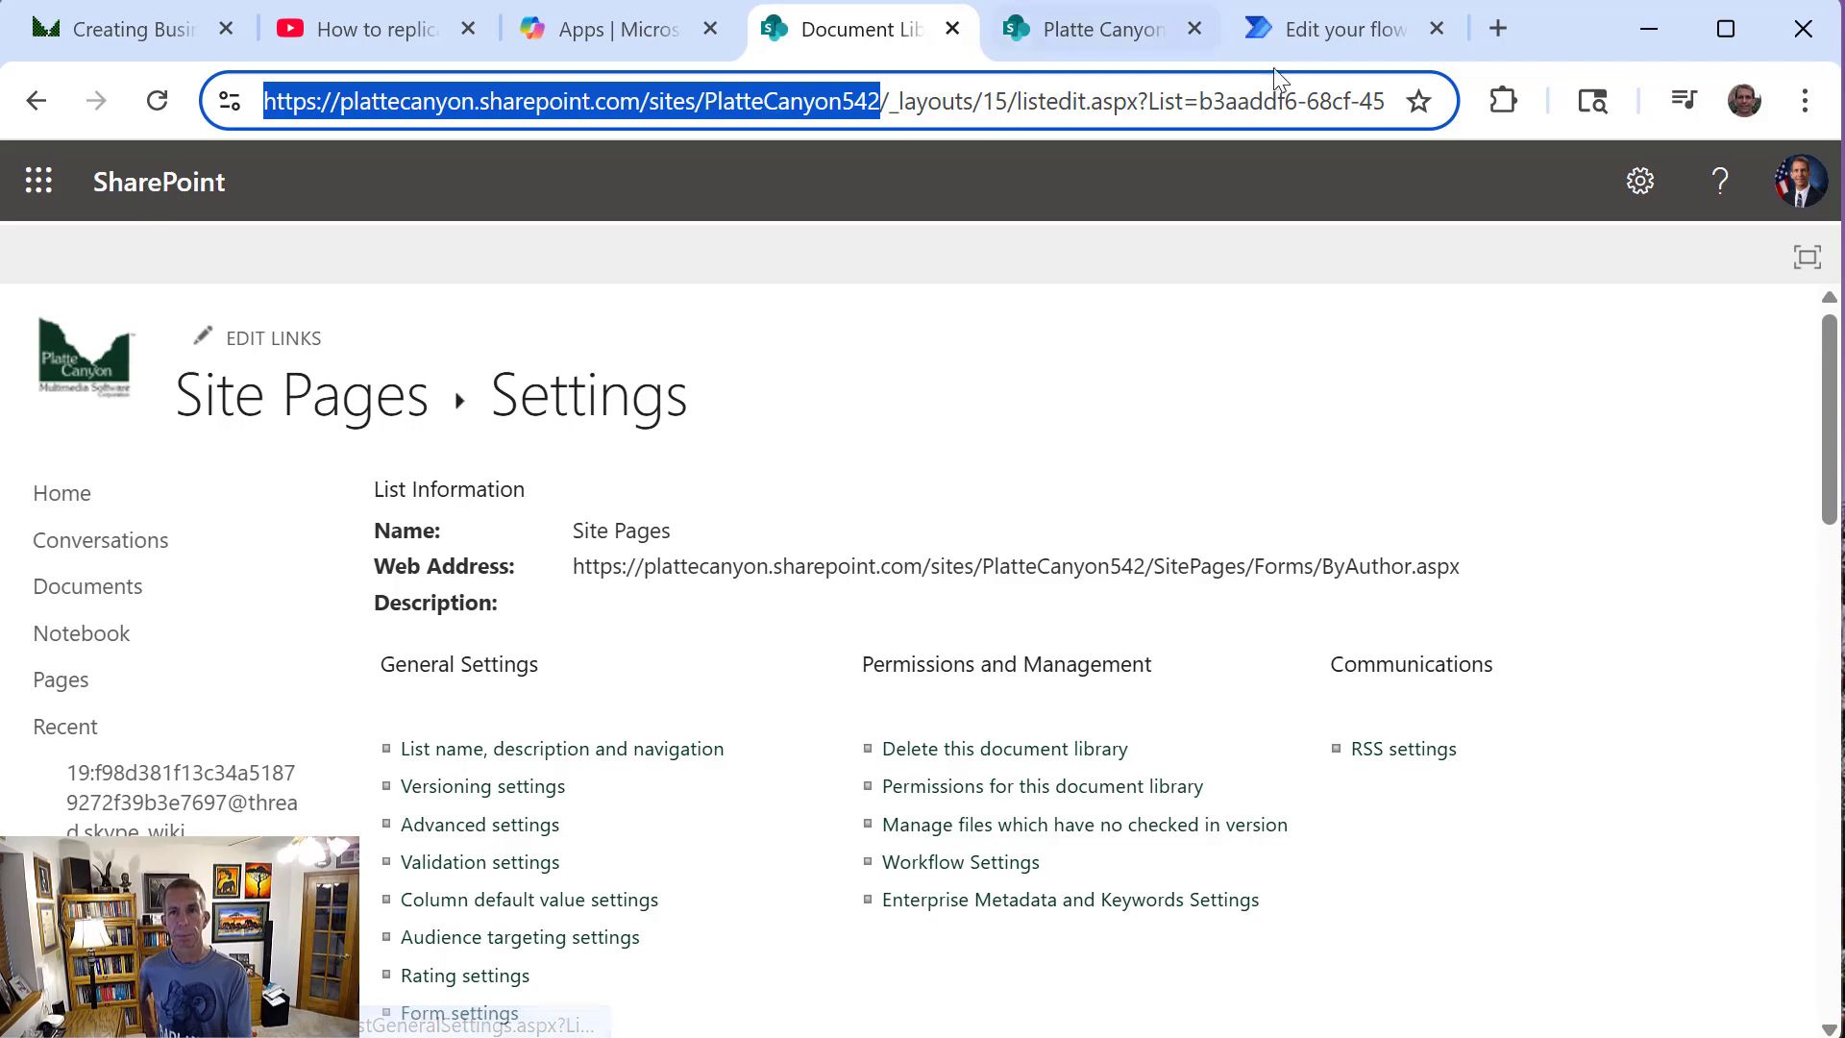
click(1284, 39)
click(565, 519)
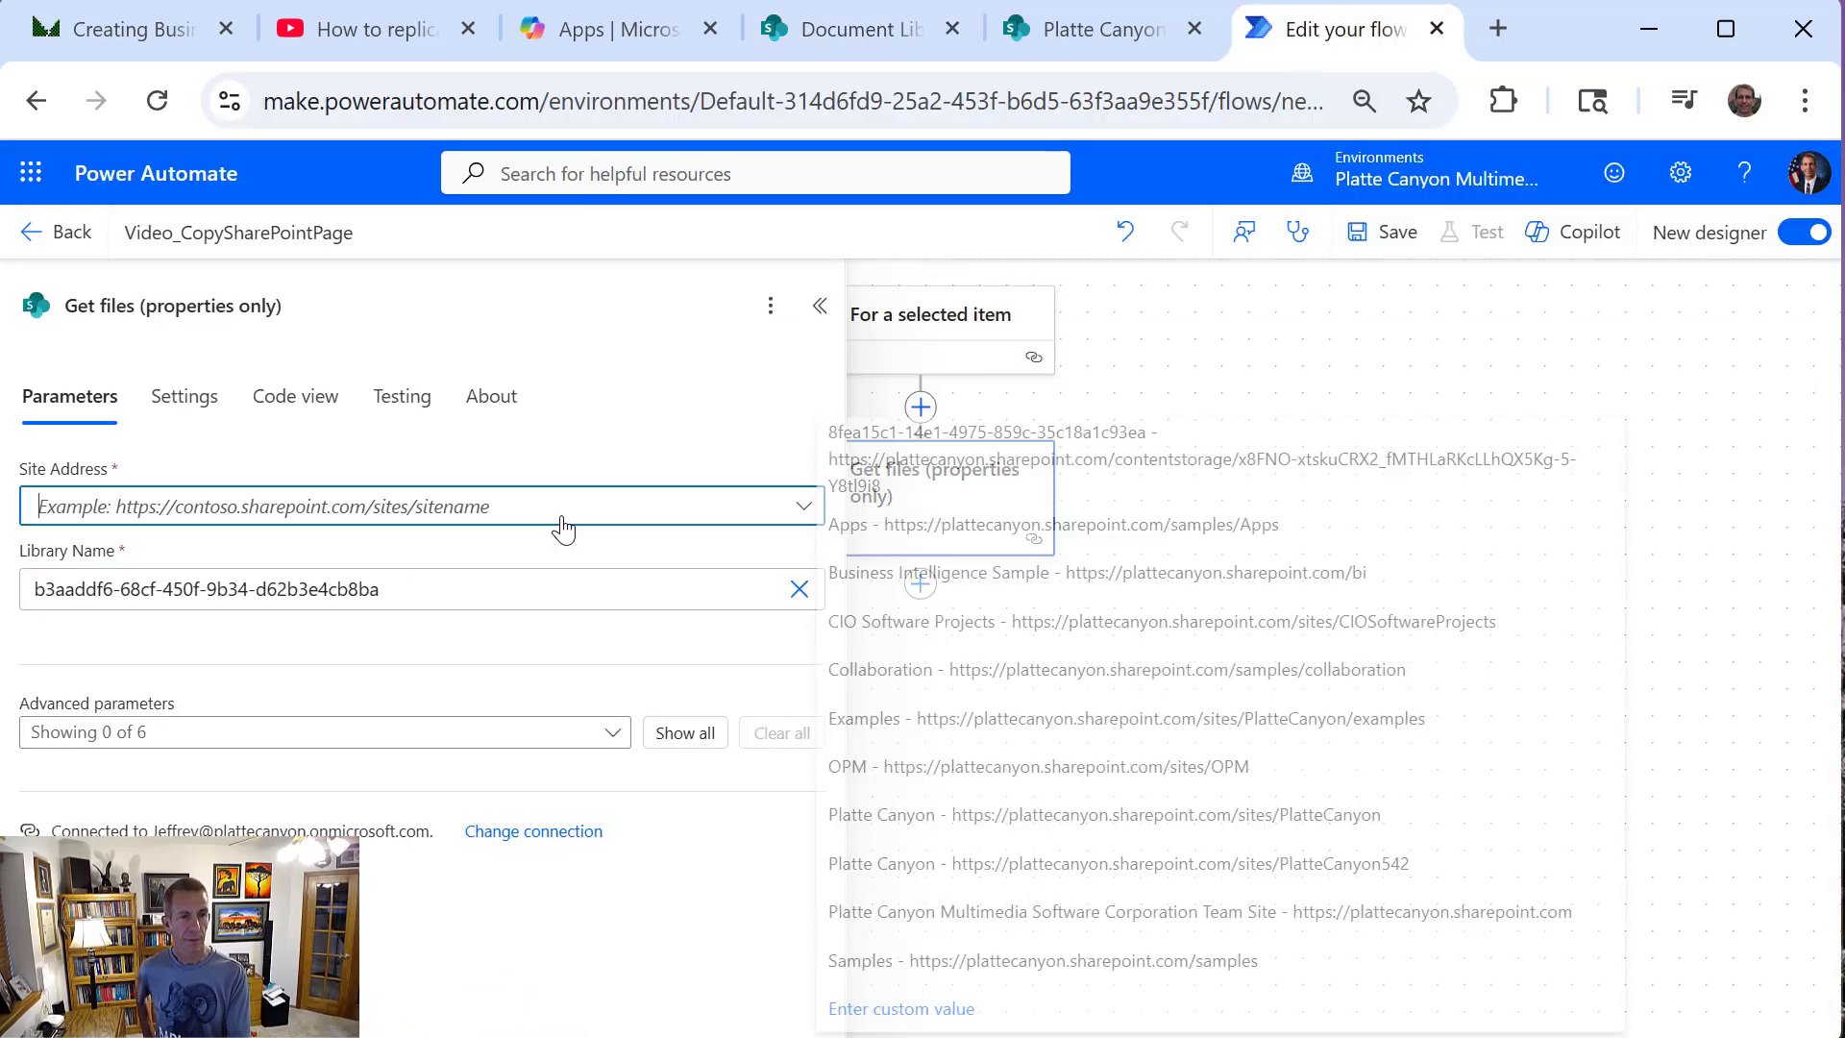
click(1039, 1017)
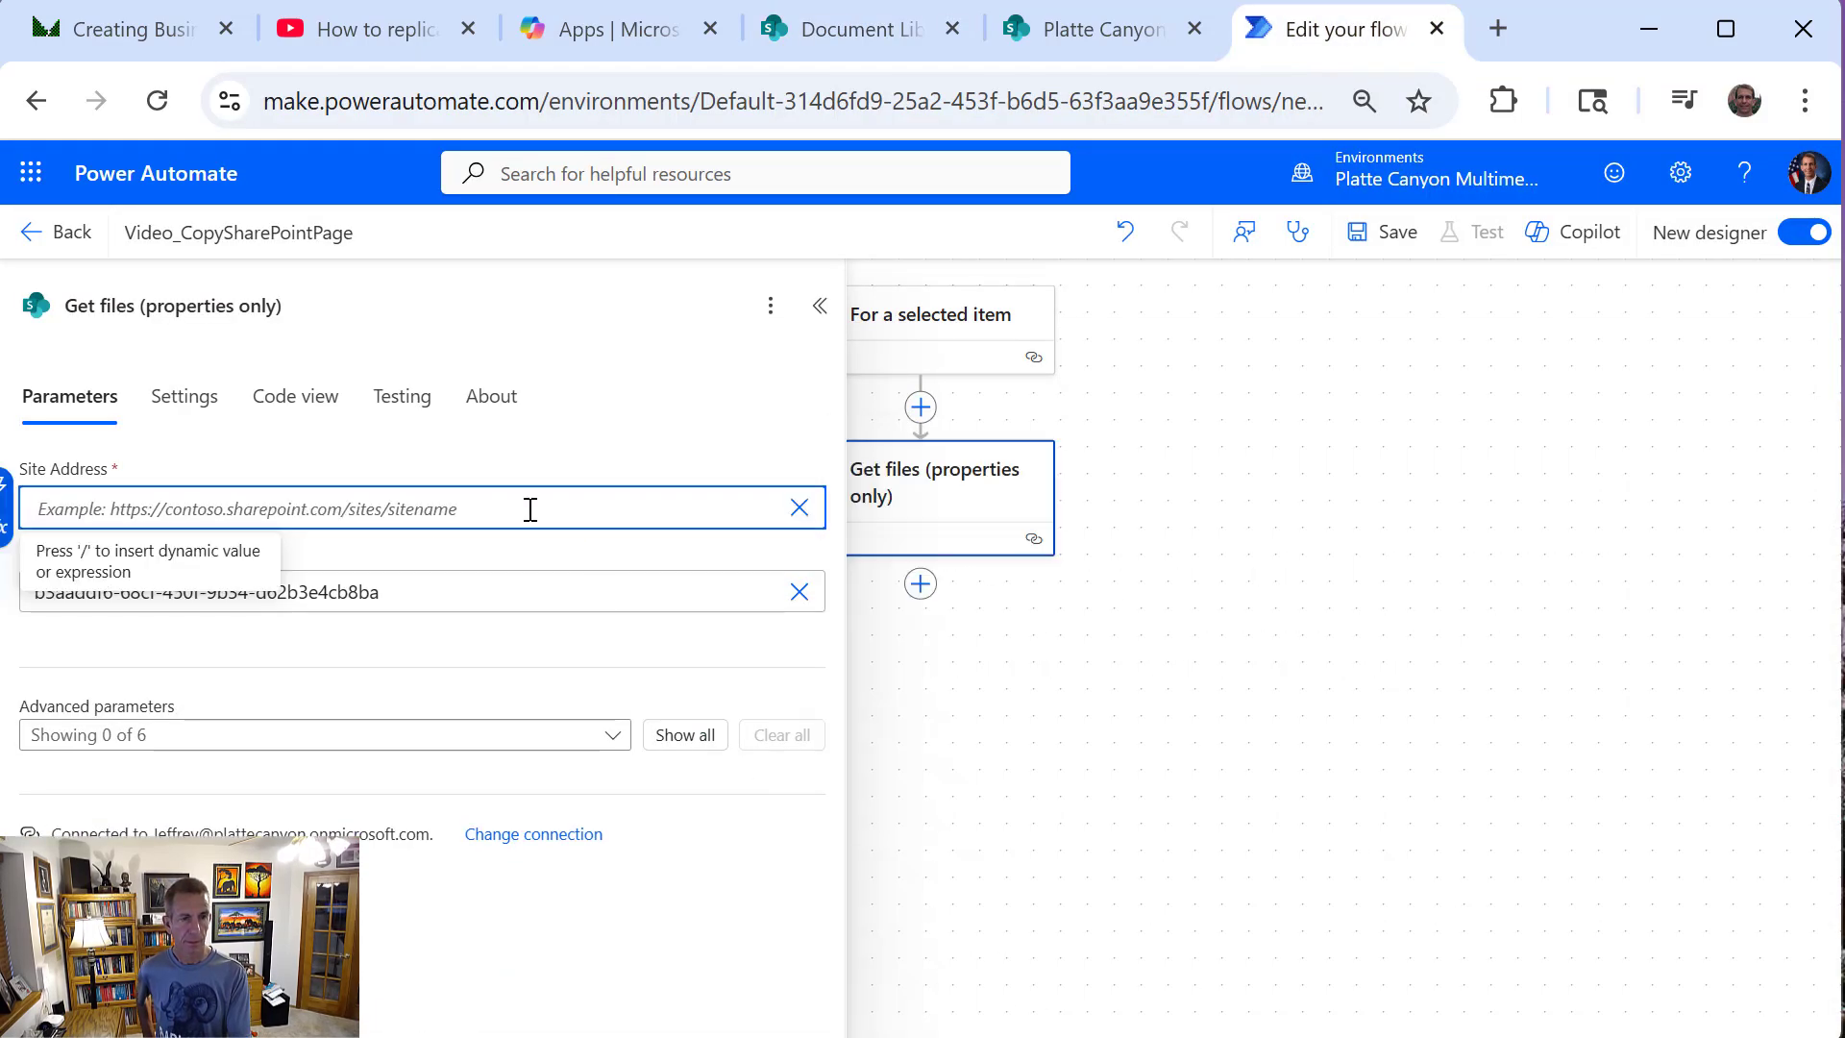
key(ctrl+v)
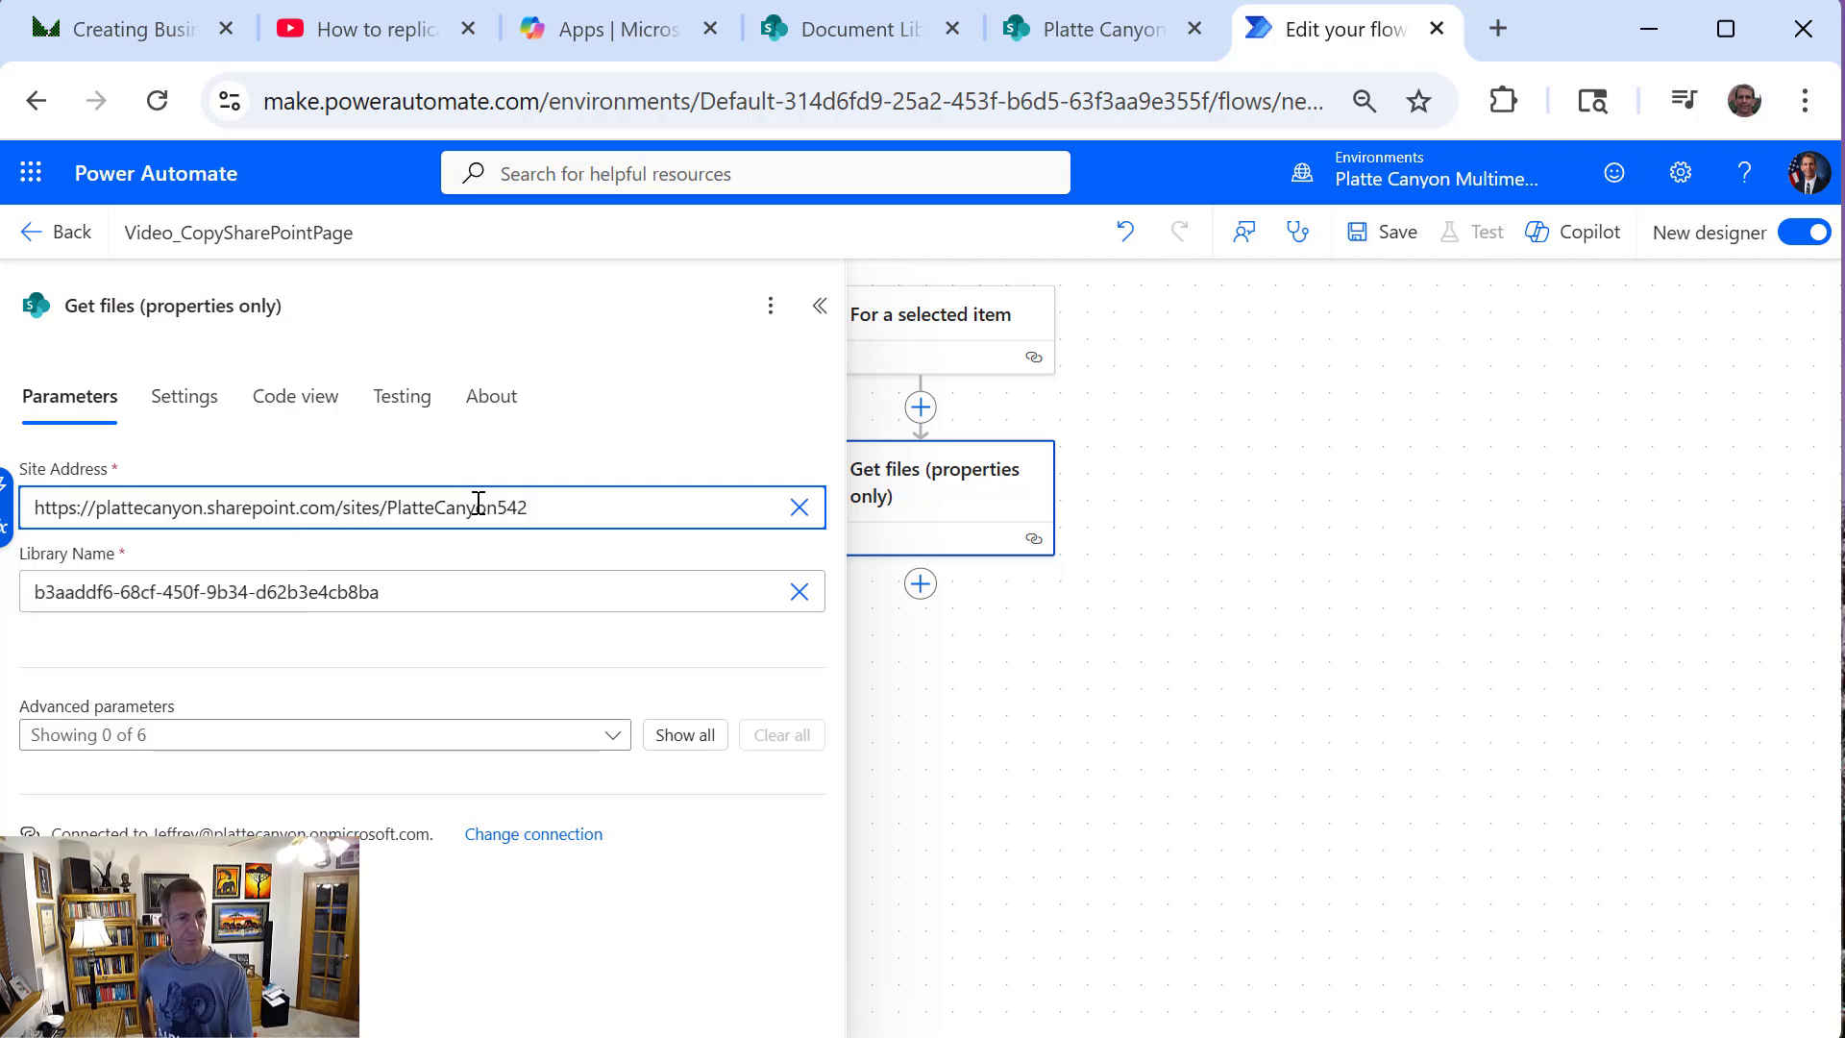
click(423, 676)
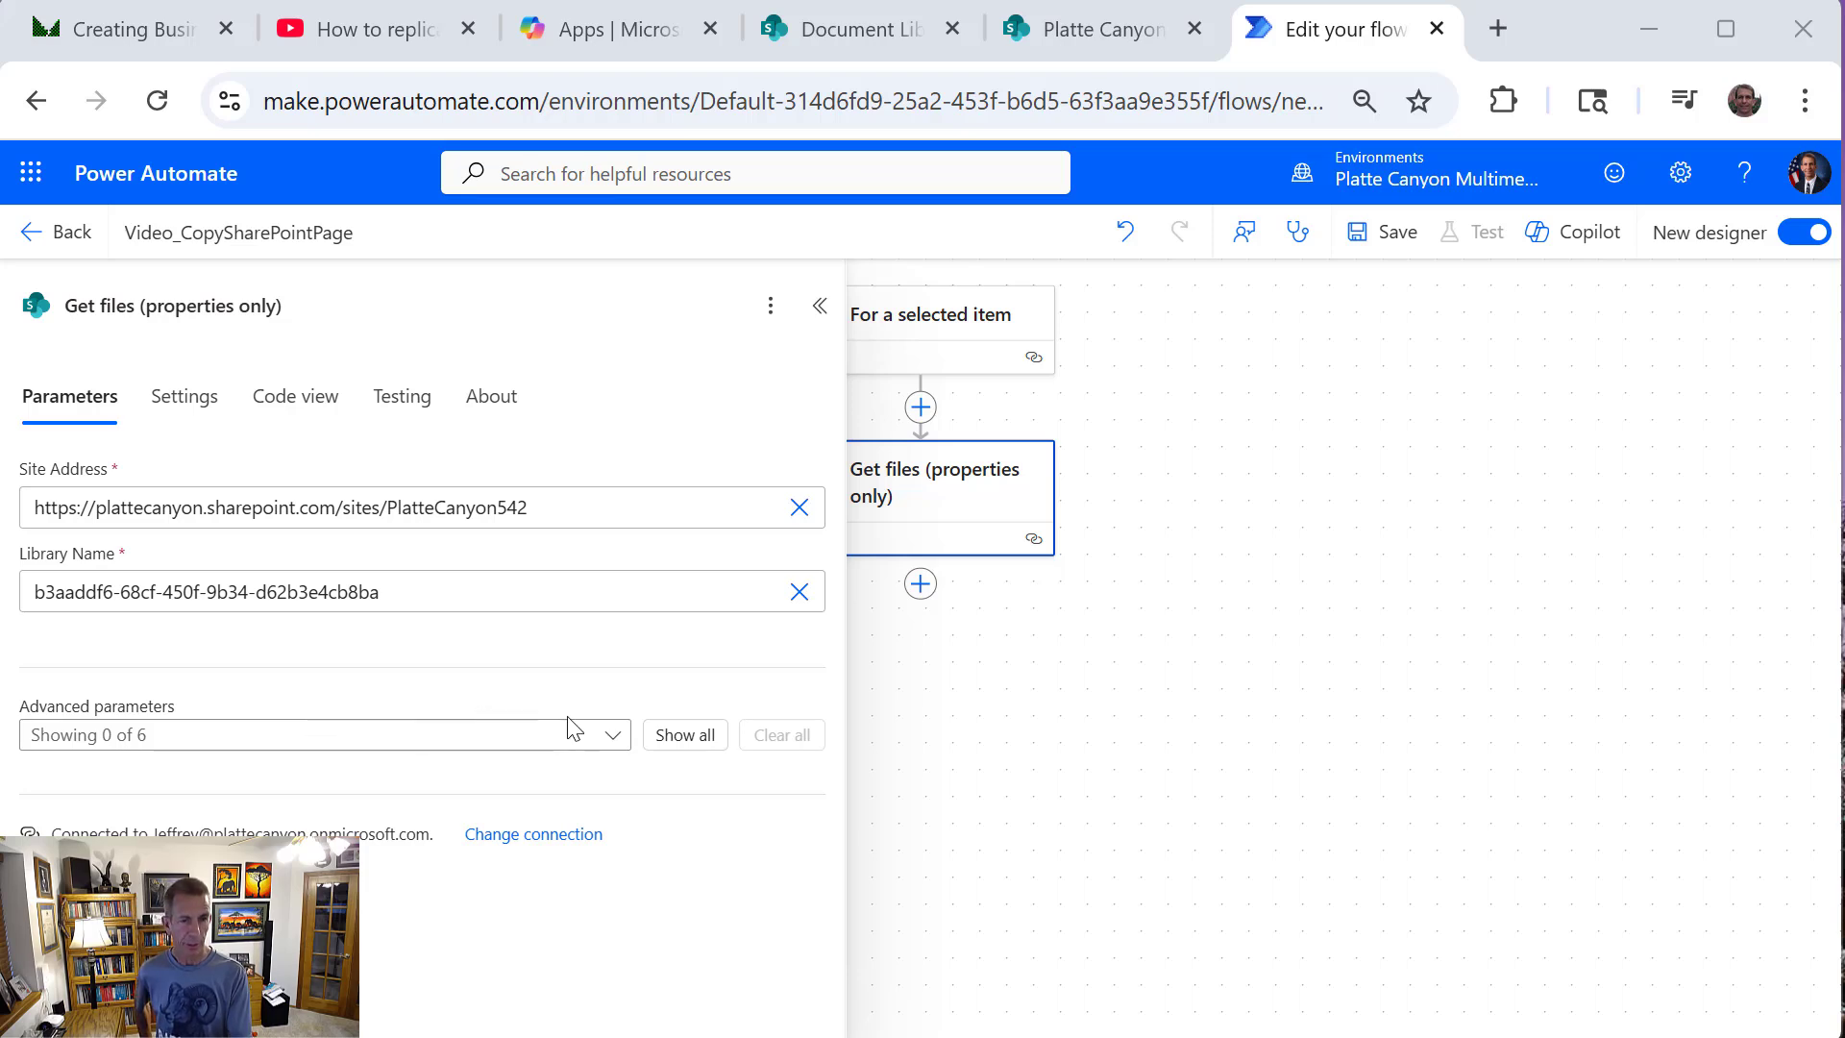
click(1112, 358)
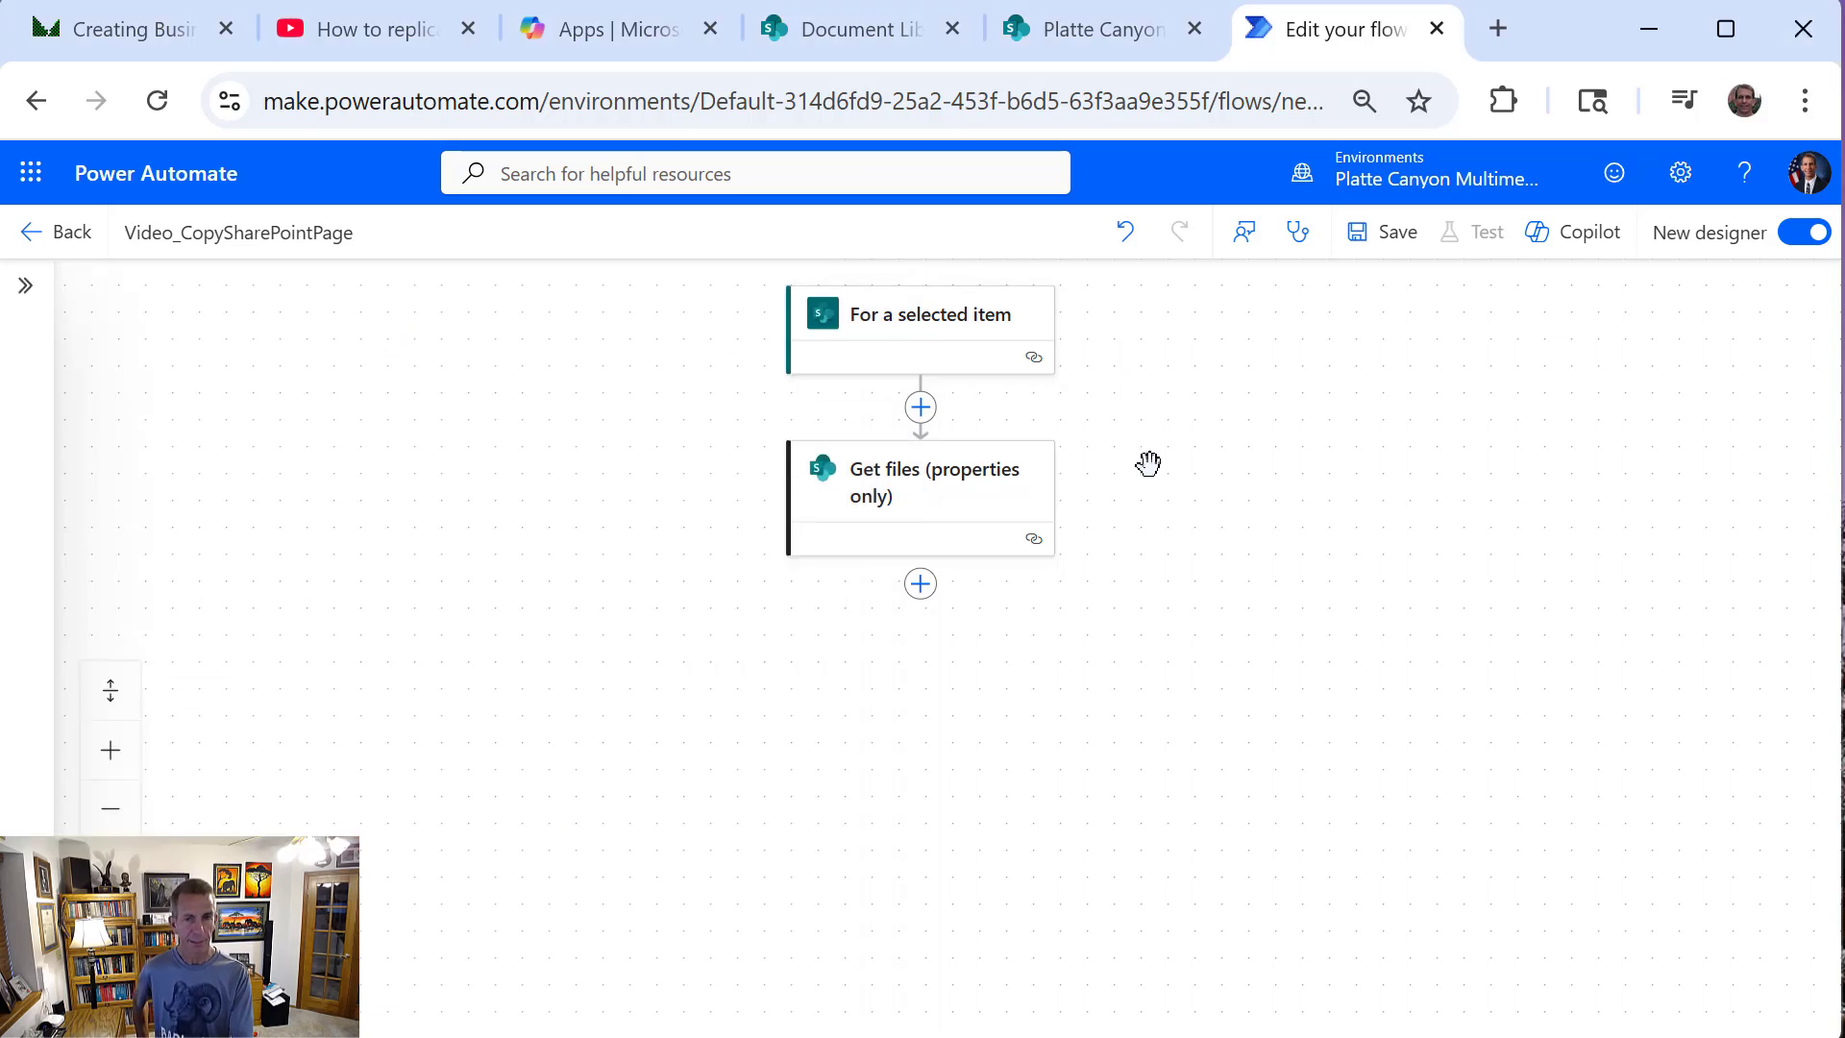
Insert the SharePoint action "Get file properties" between the trigger and Get files (properties only)
click(920, 409)
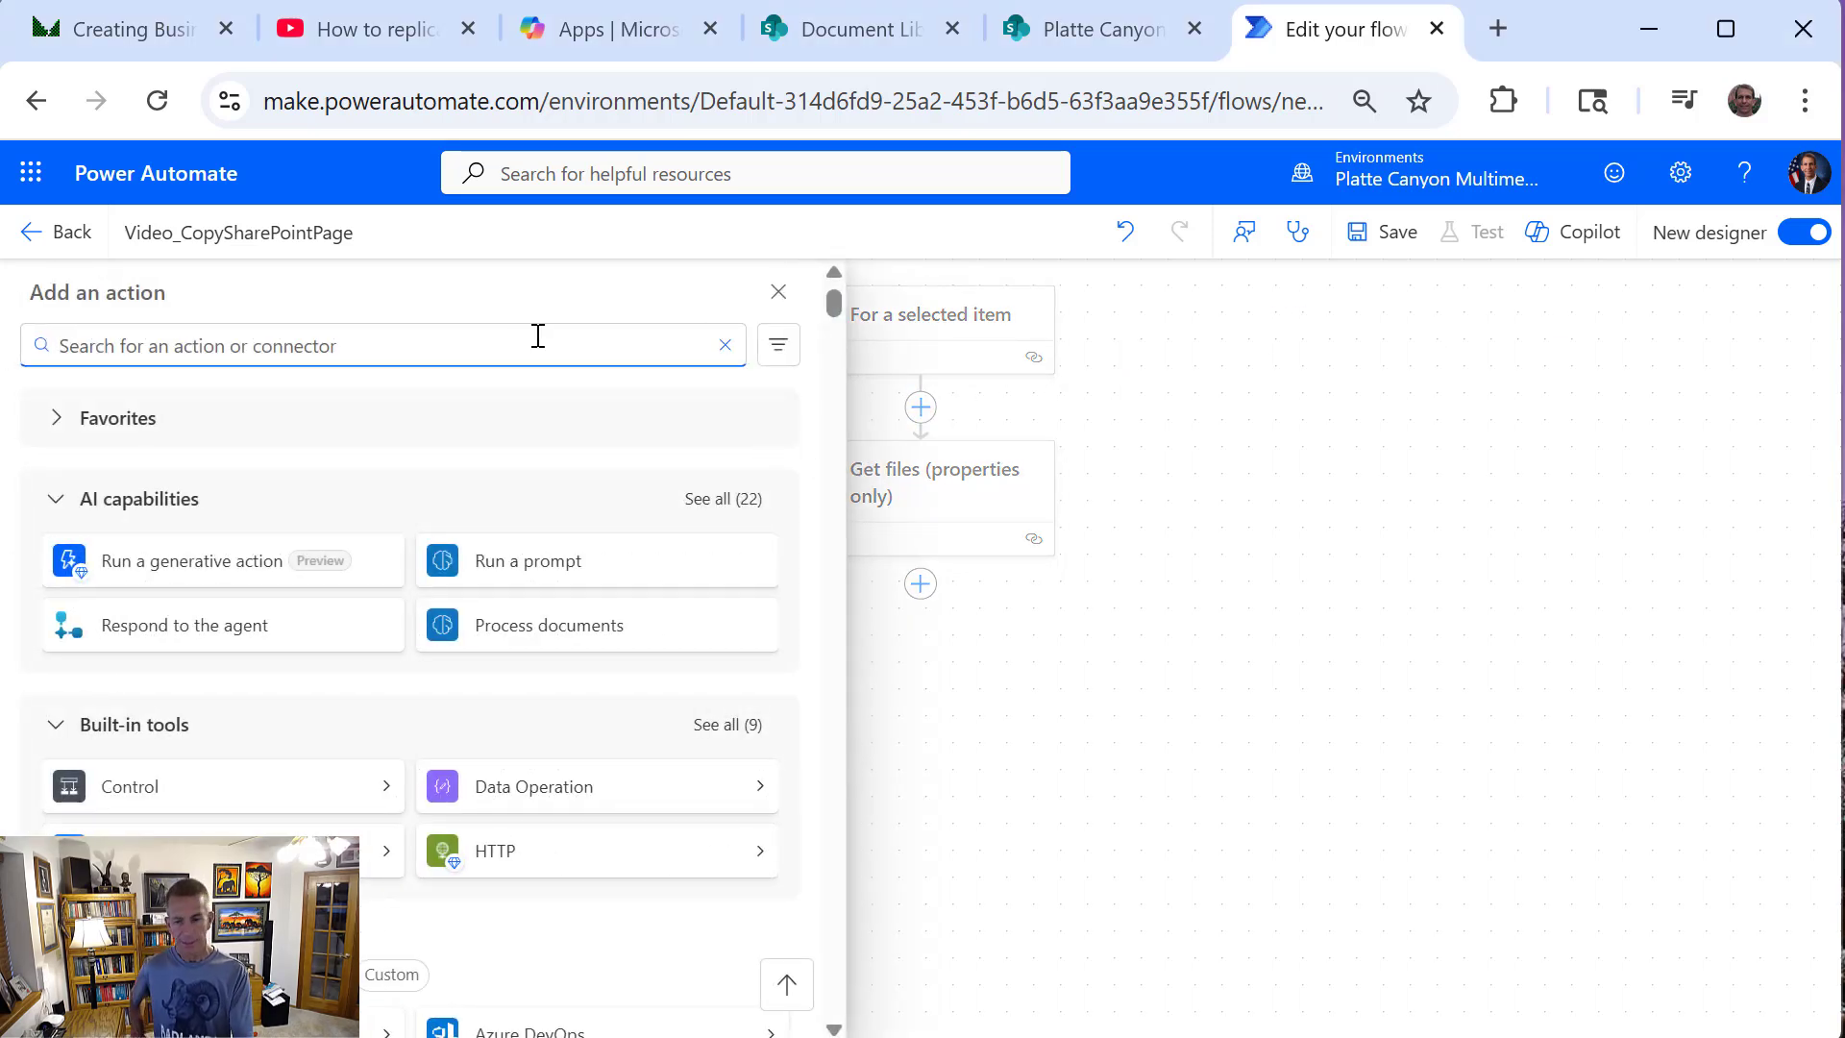
text(get)
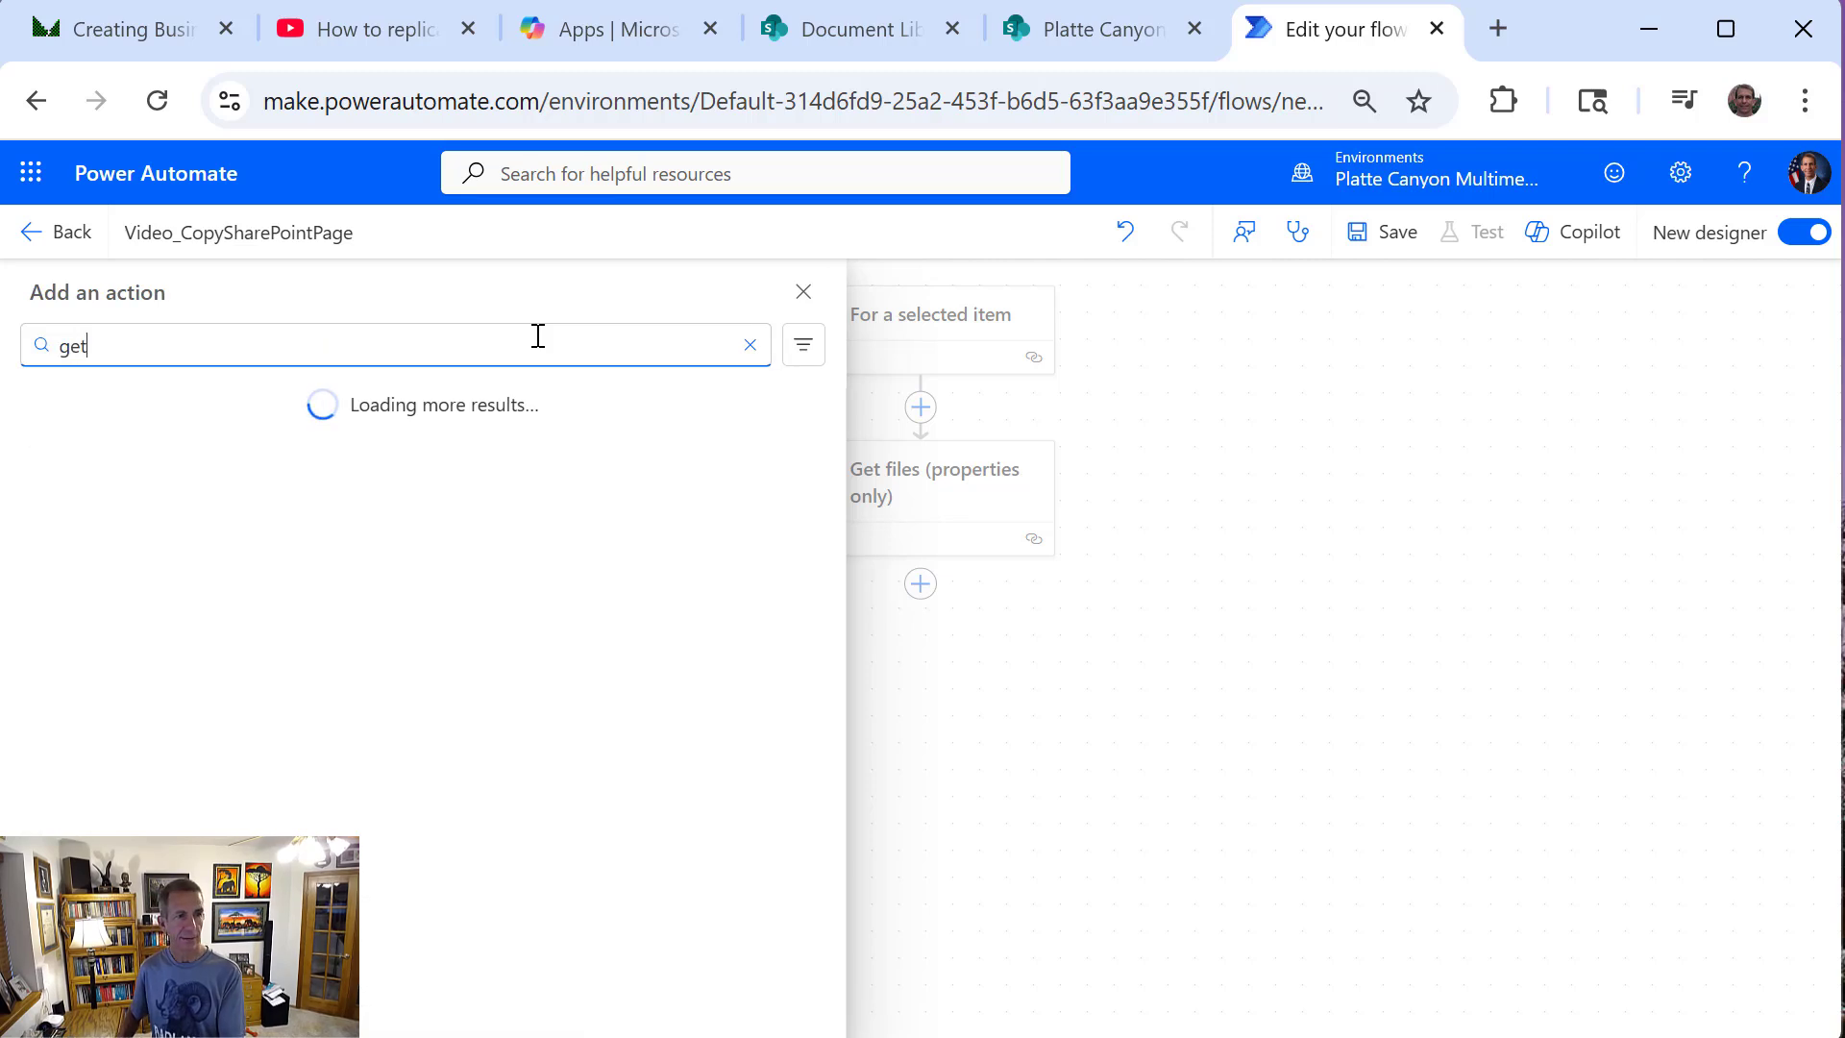
text( file properti)
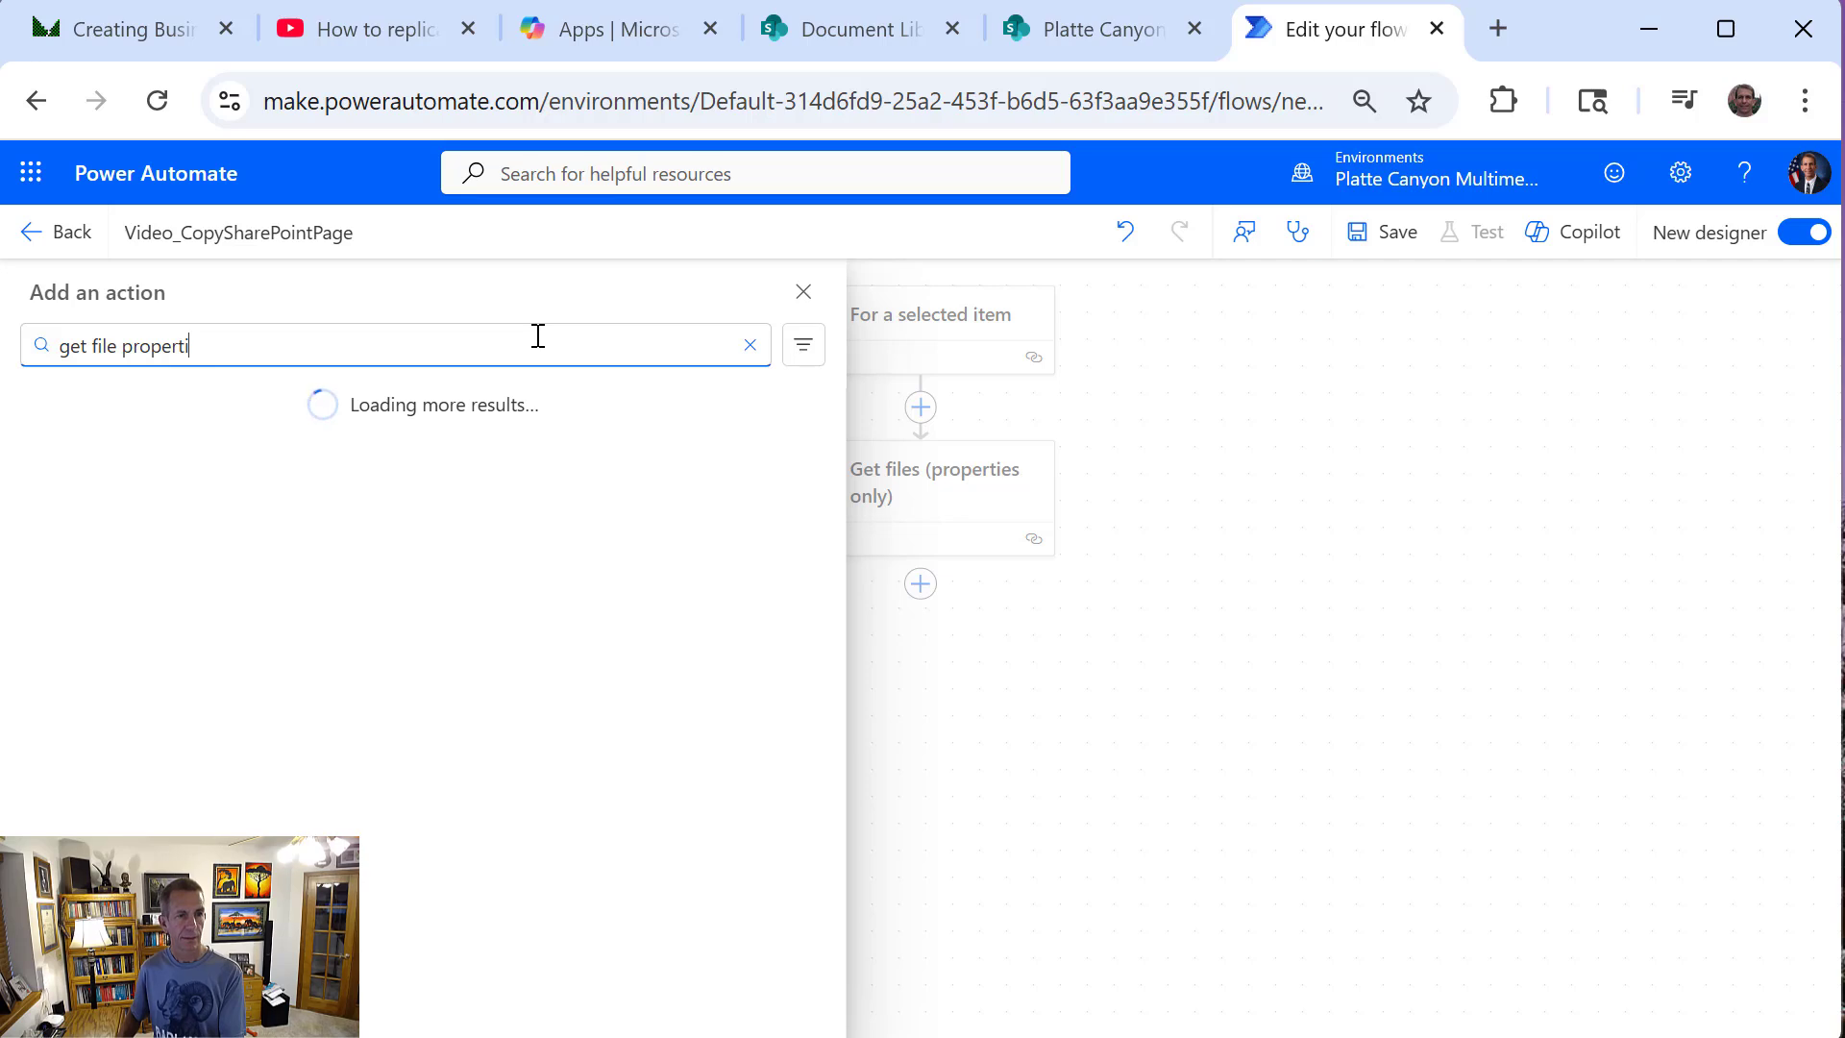
text(es)
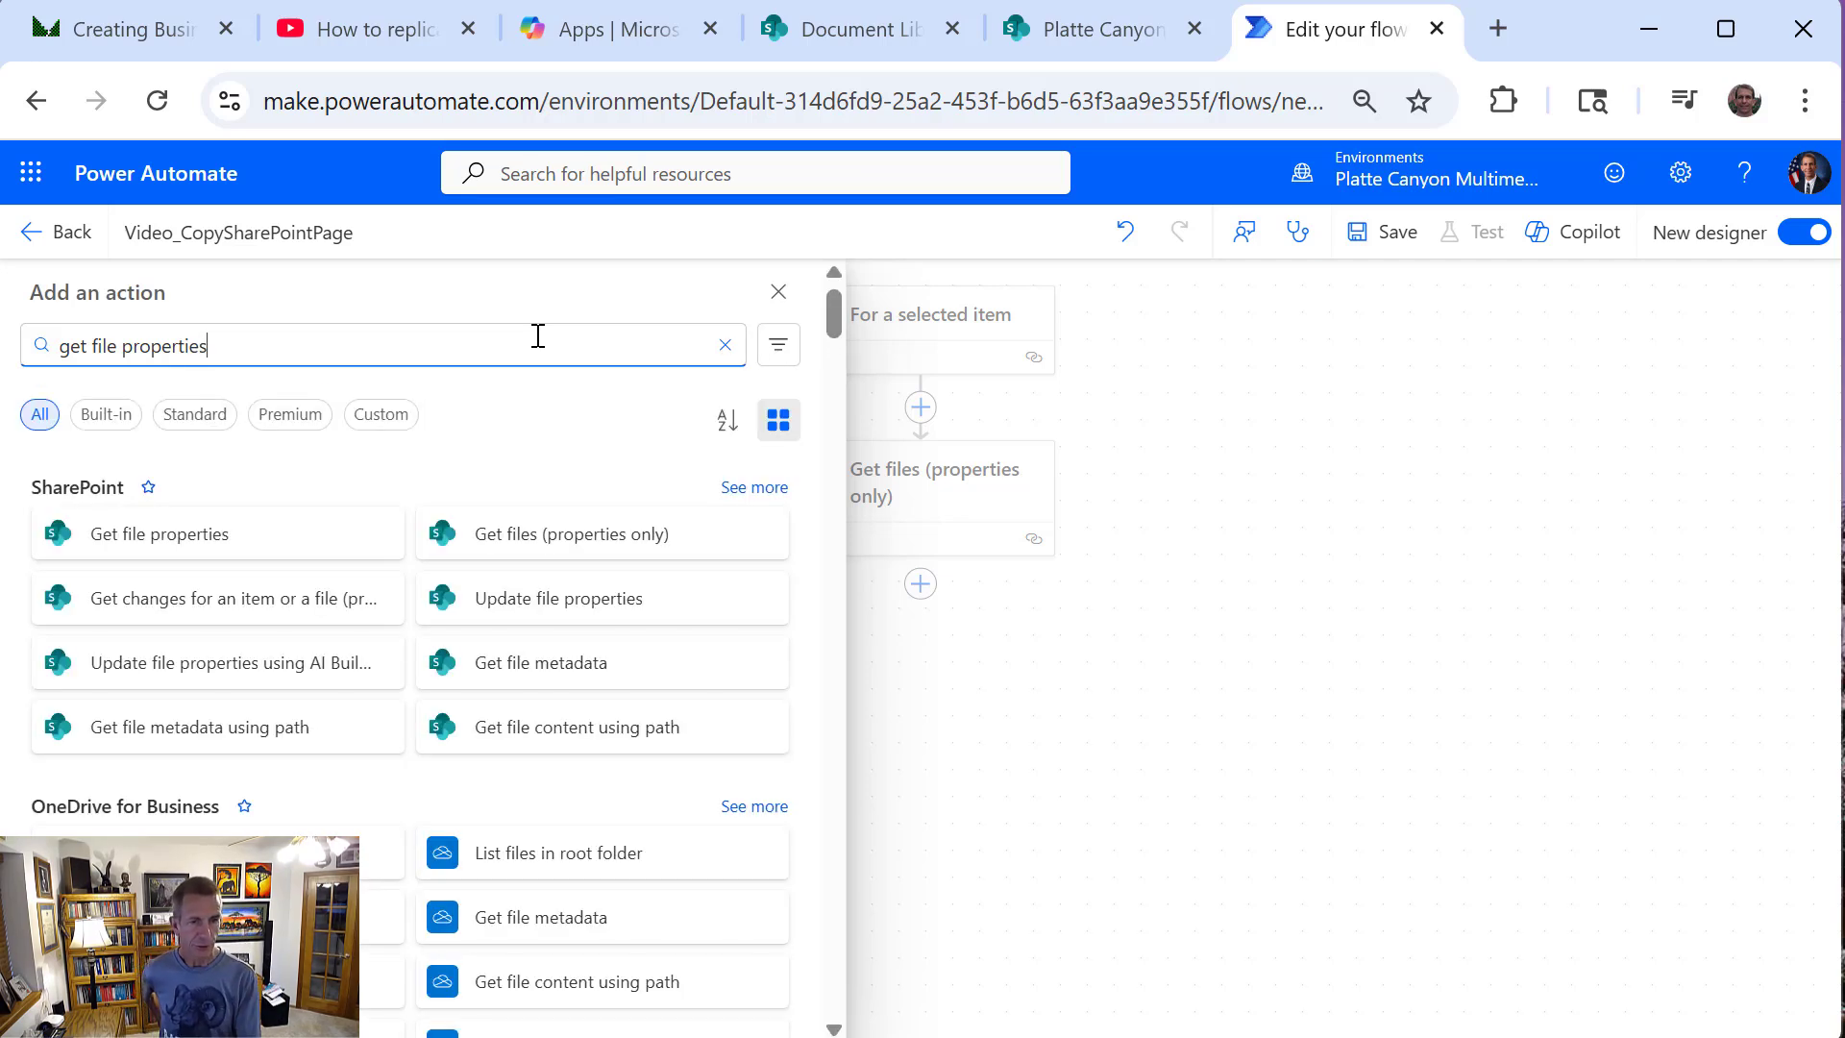
click(208, 545)
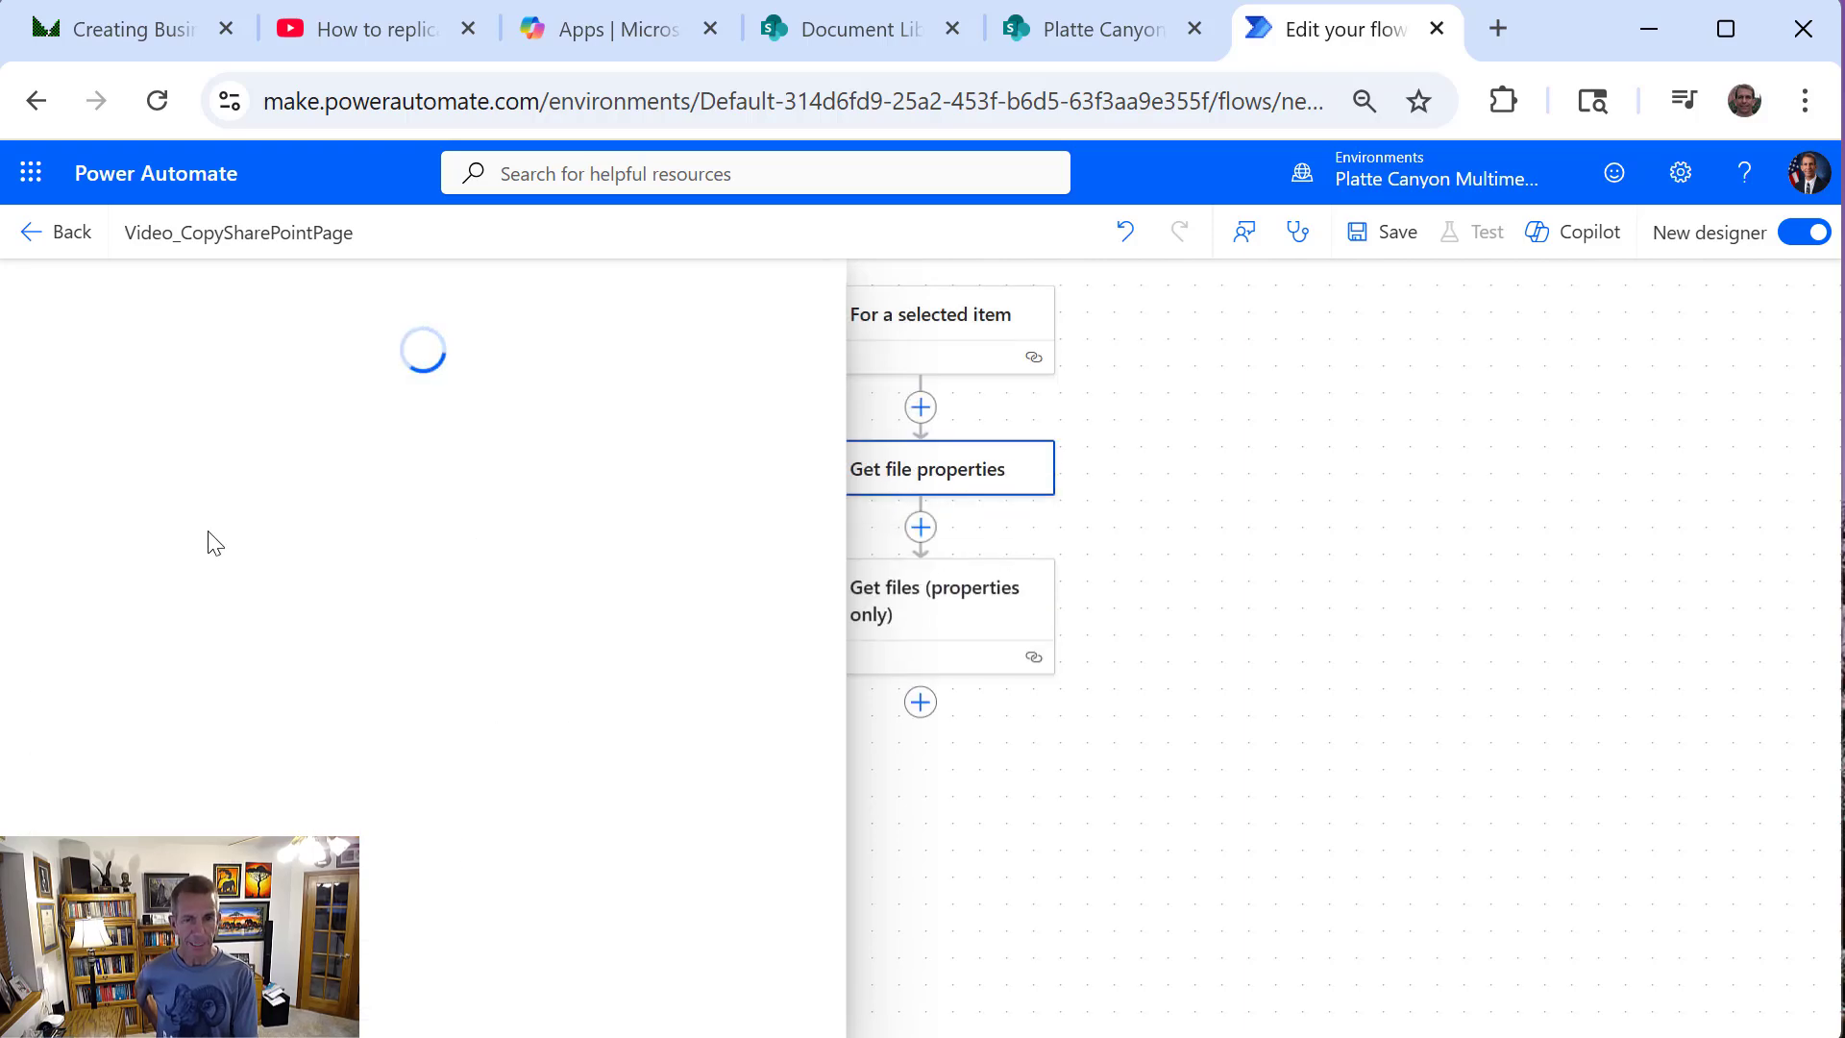
Delete the "Get files (properties only)" action from the flow
click(1013, 650)
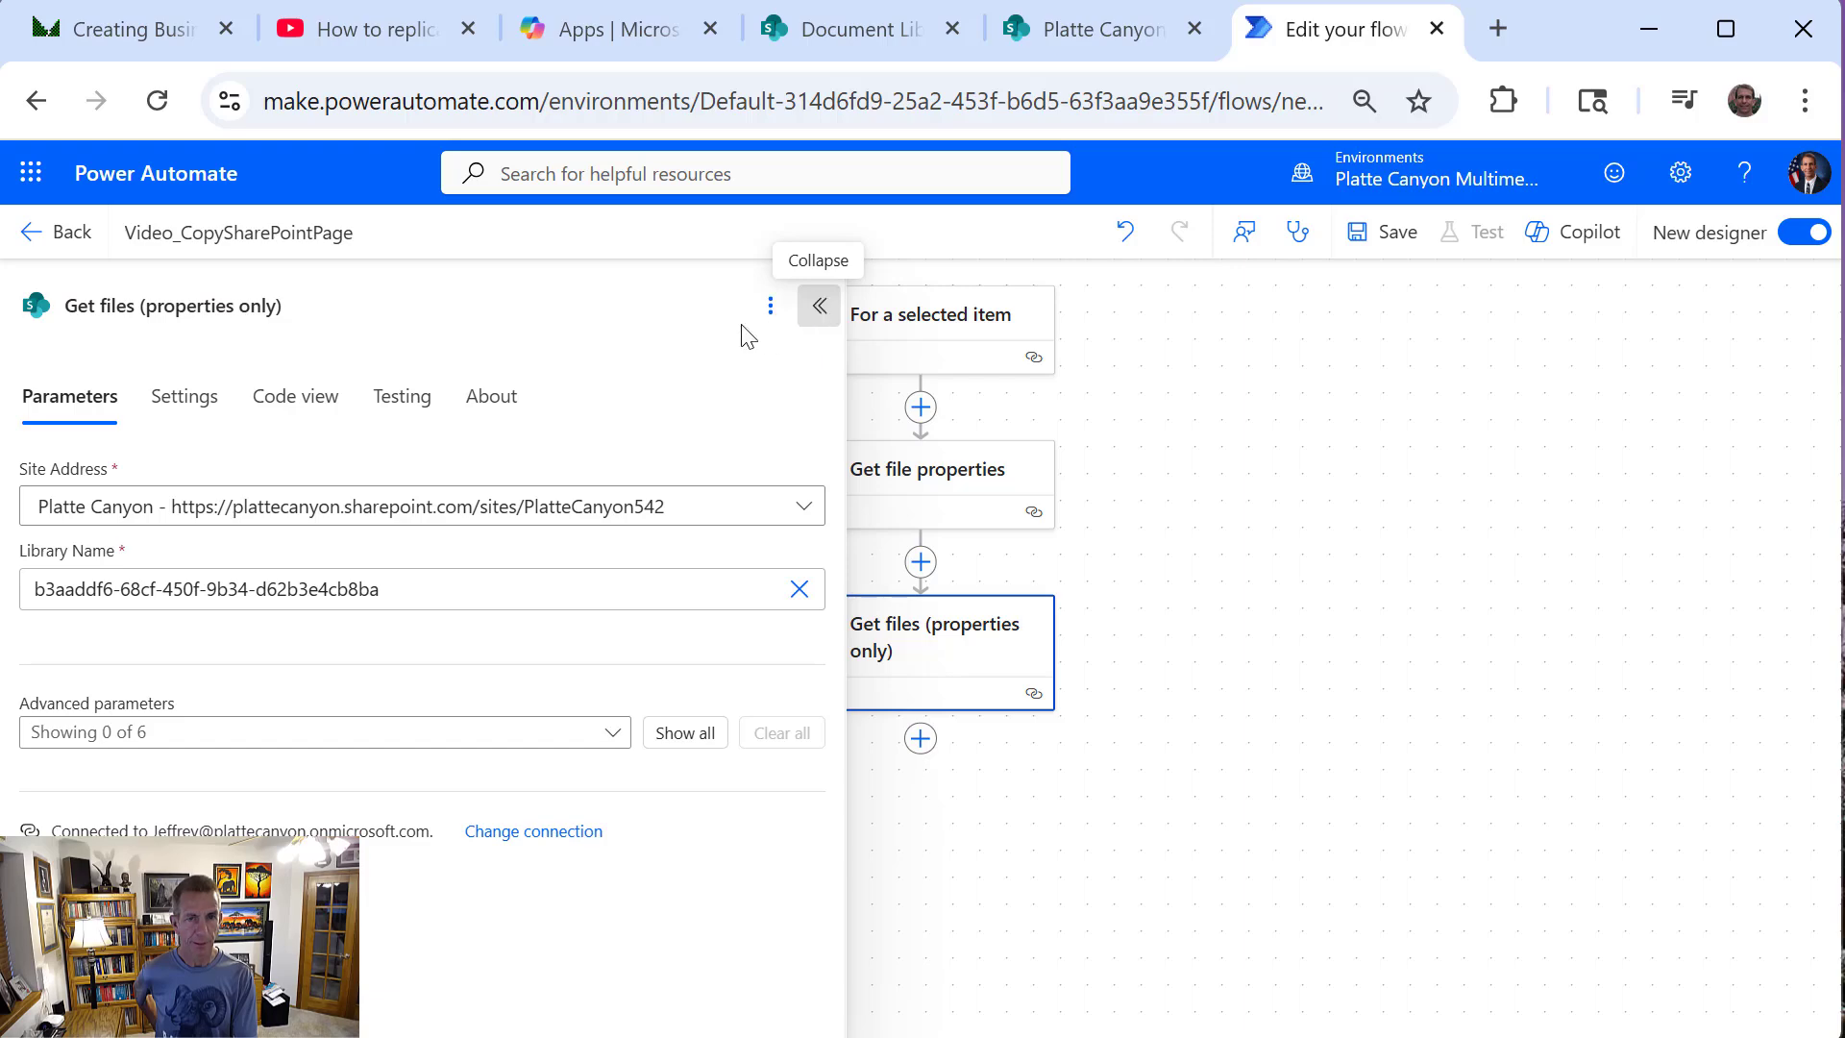
click(774, 317)
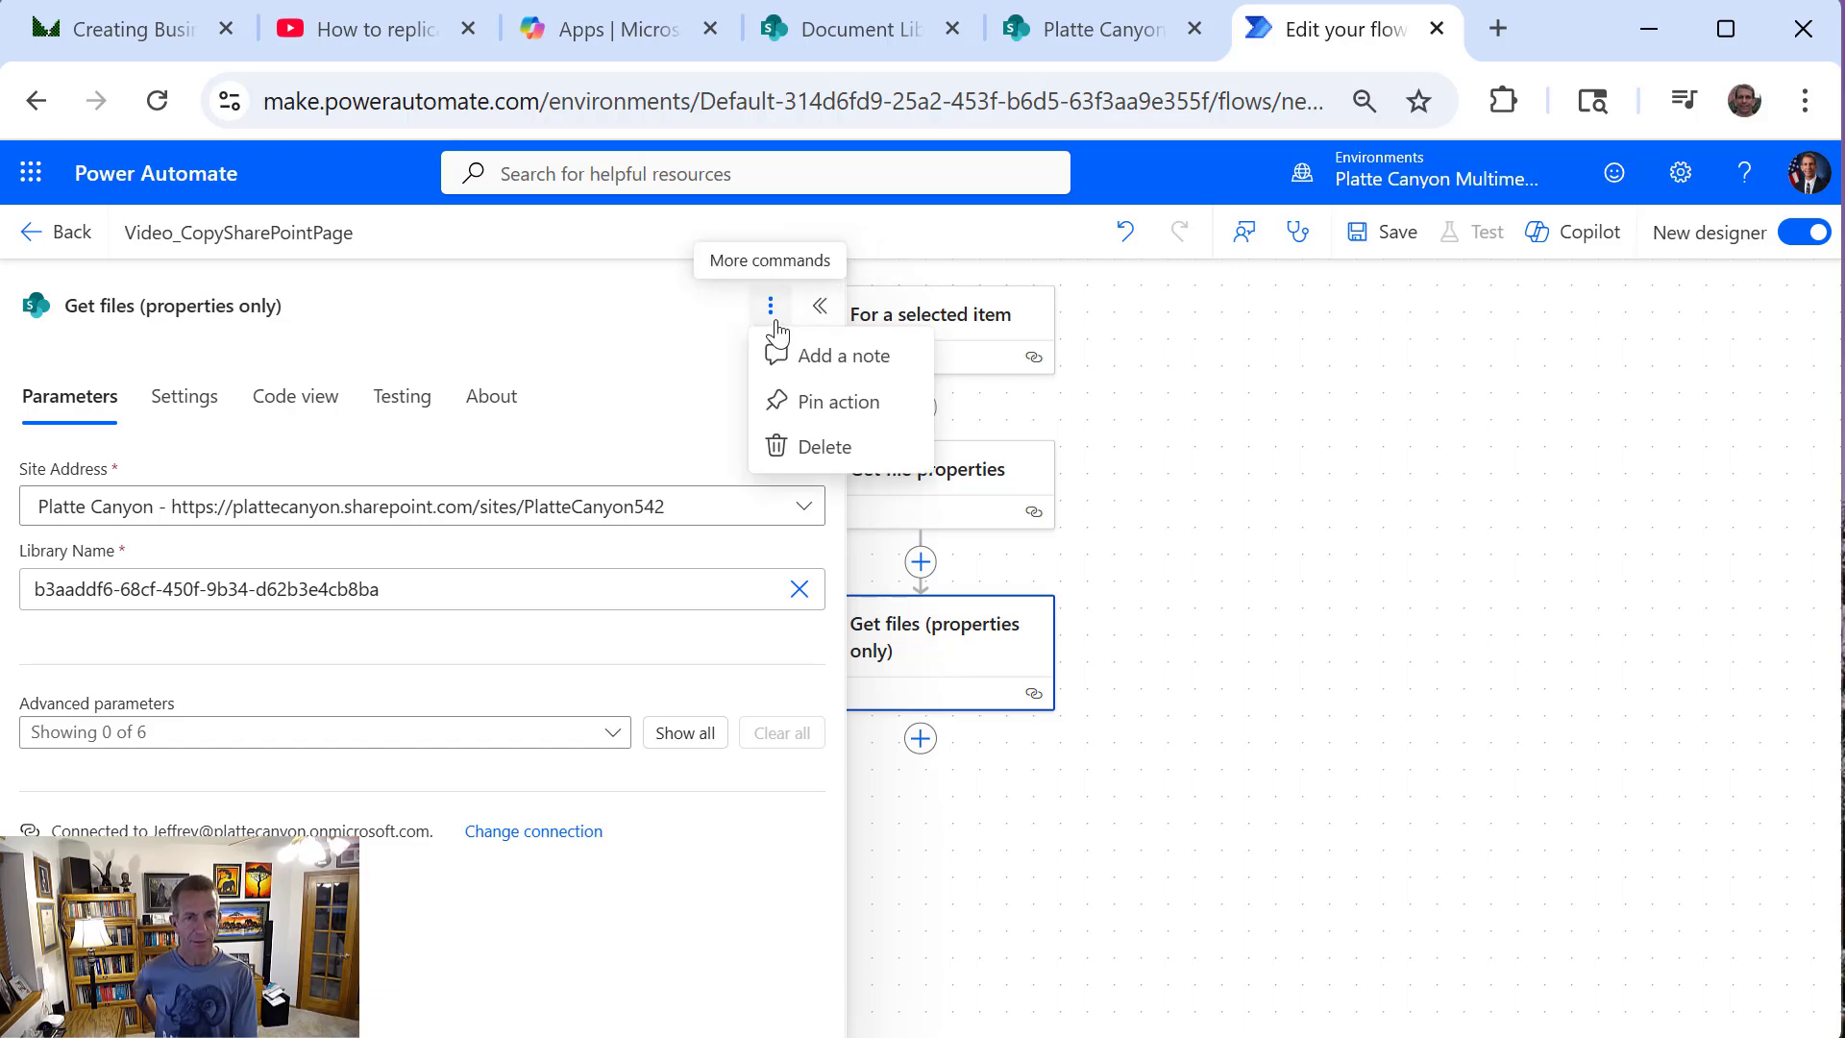
click(783, 444)
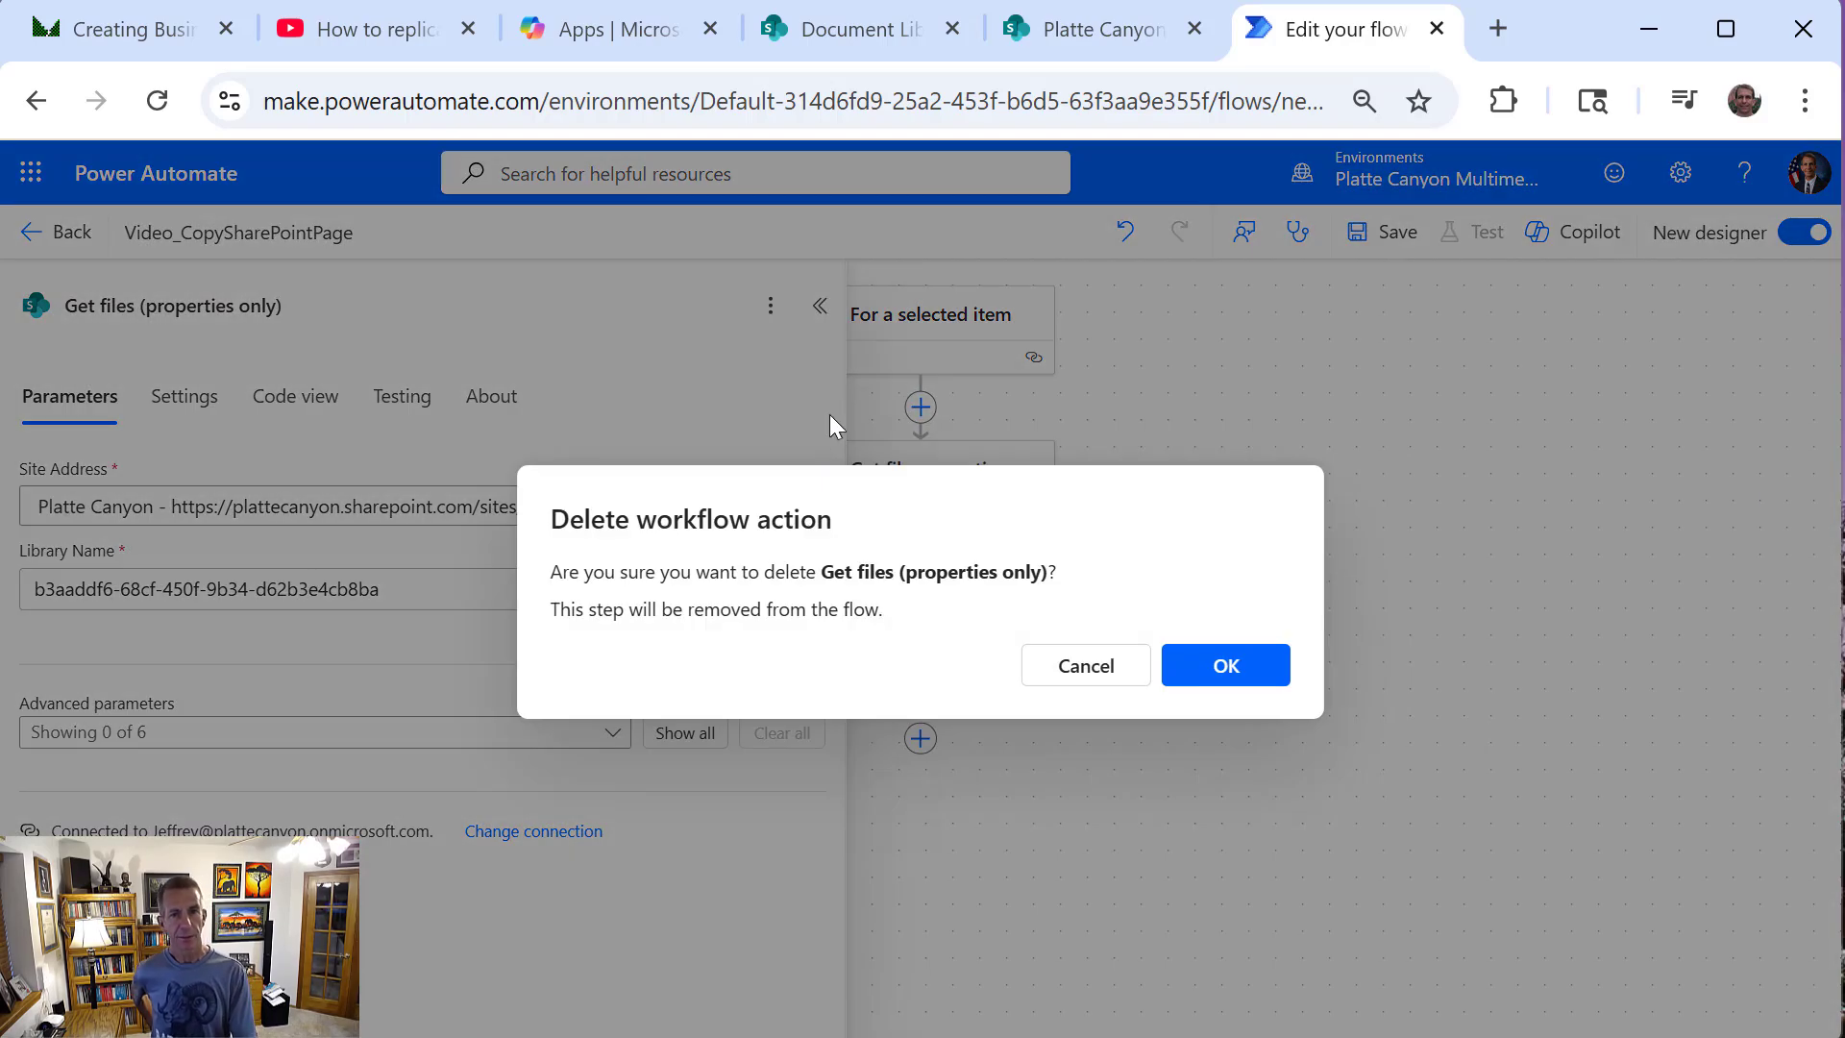
click(1180, 685)
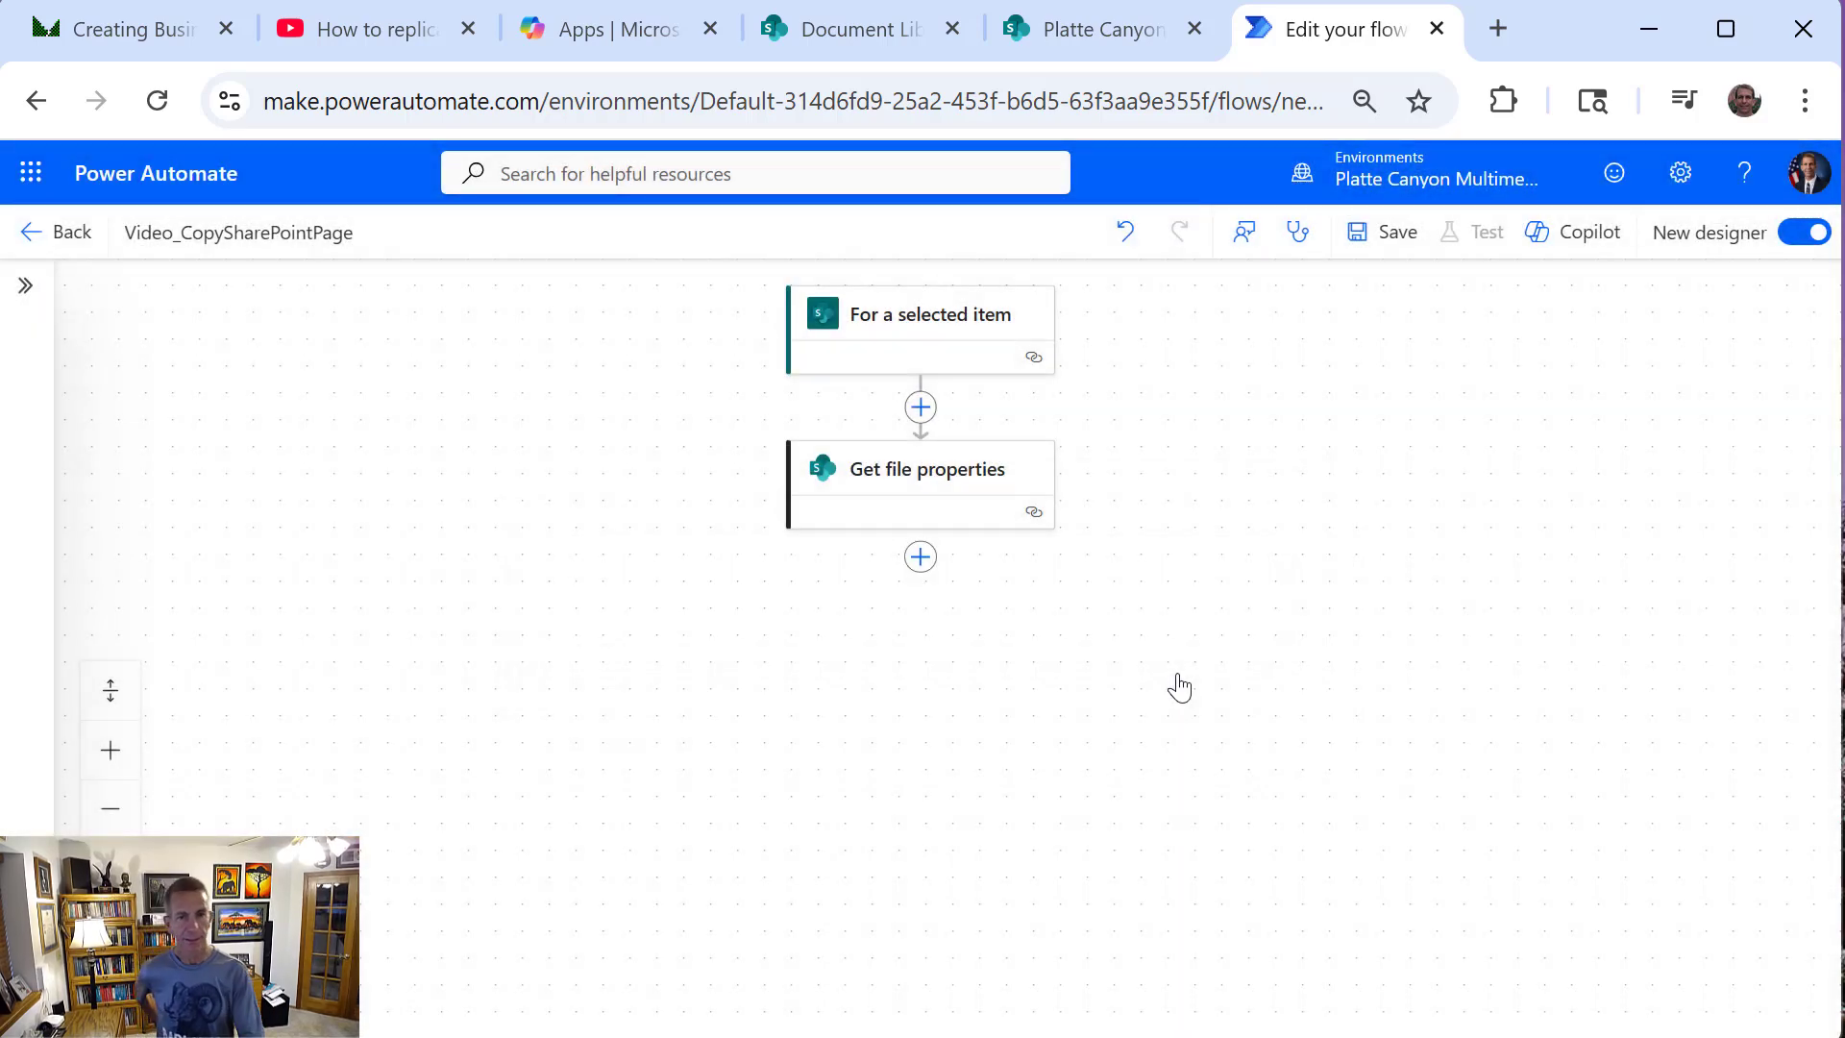
click(922, 473)
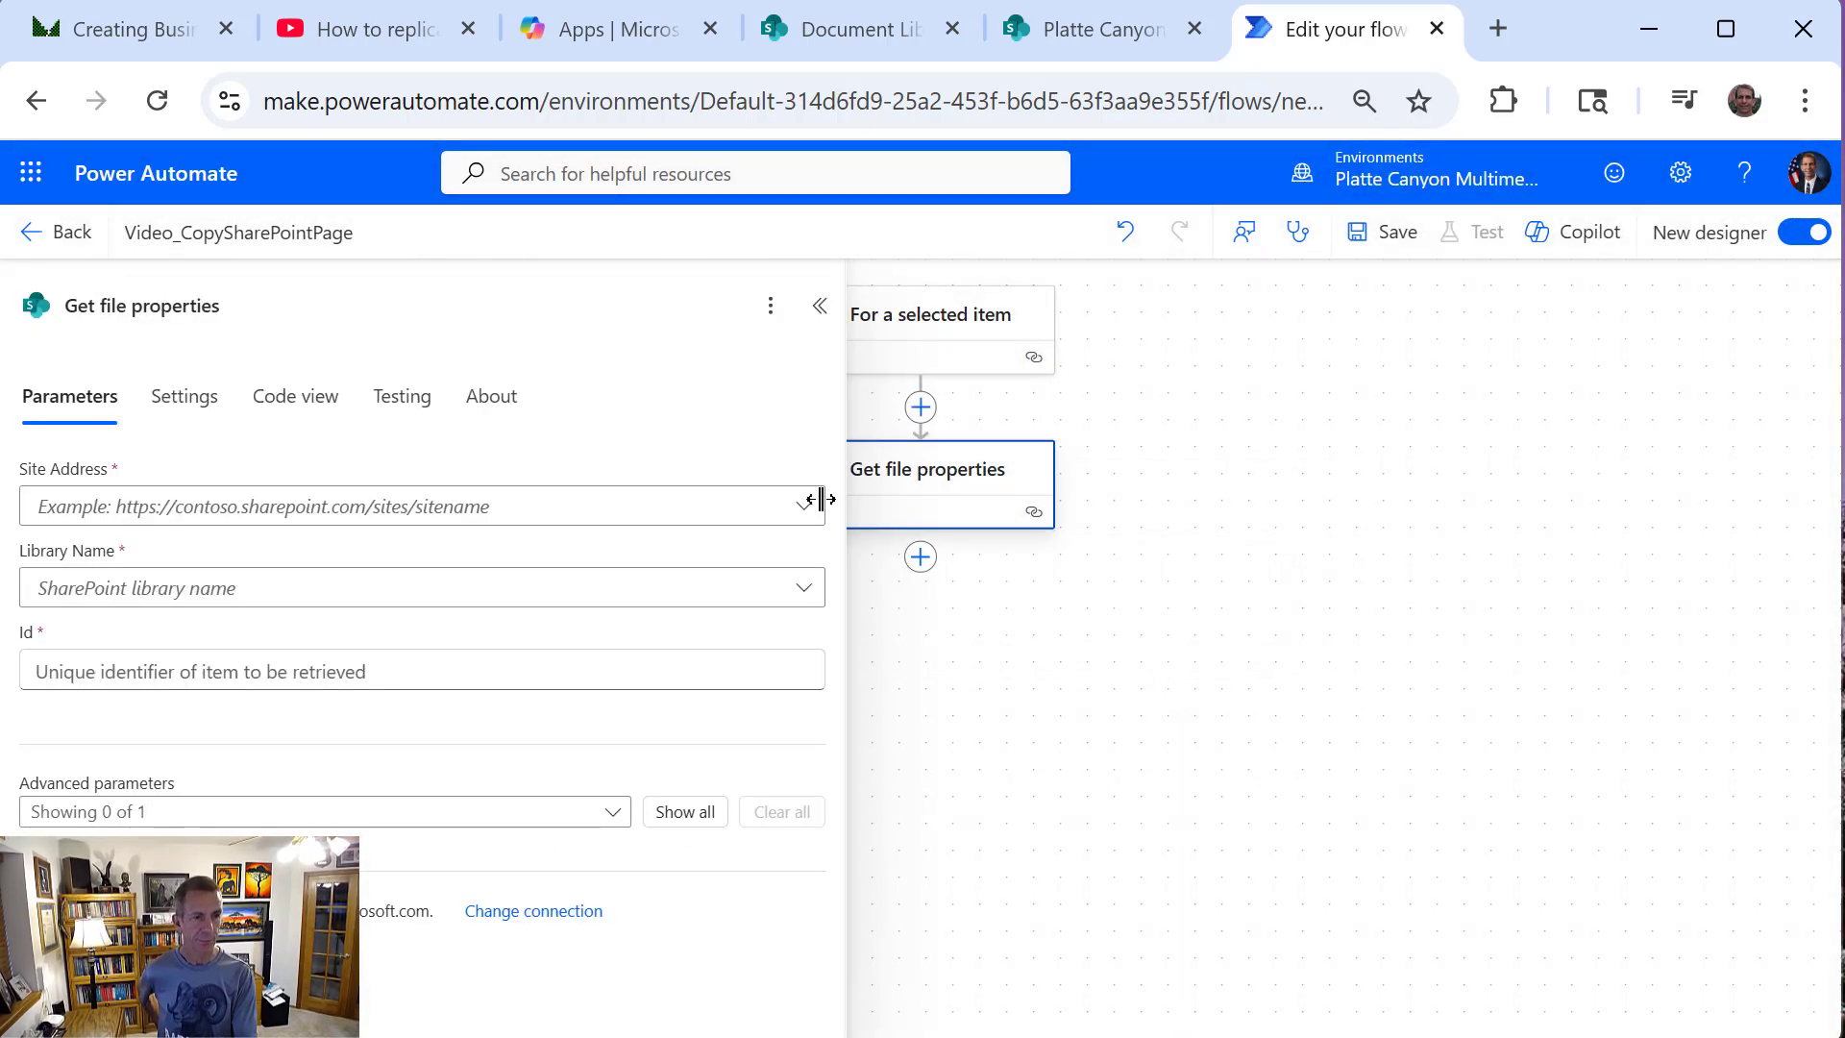
click(435, 506)
click(910, 1026)
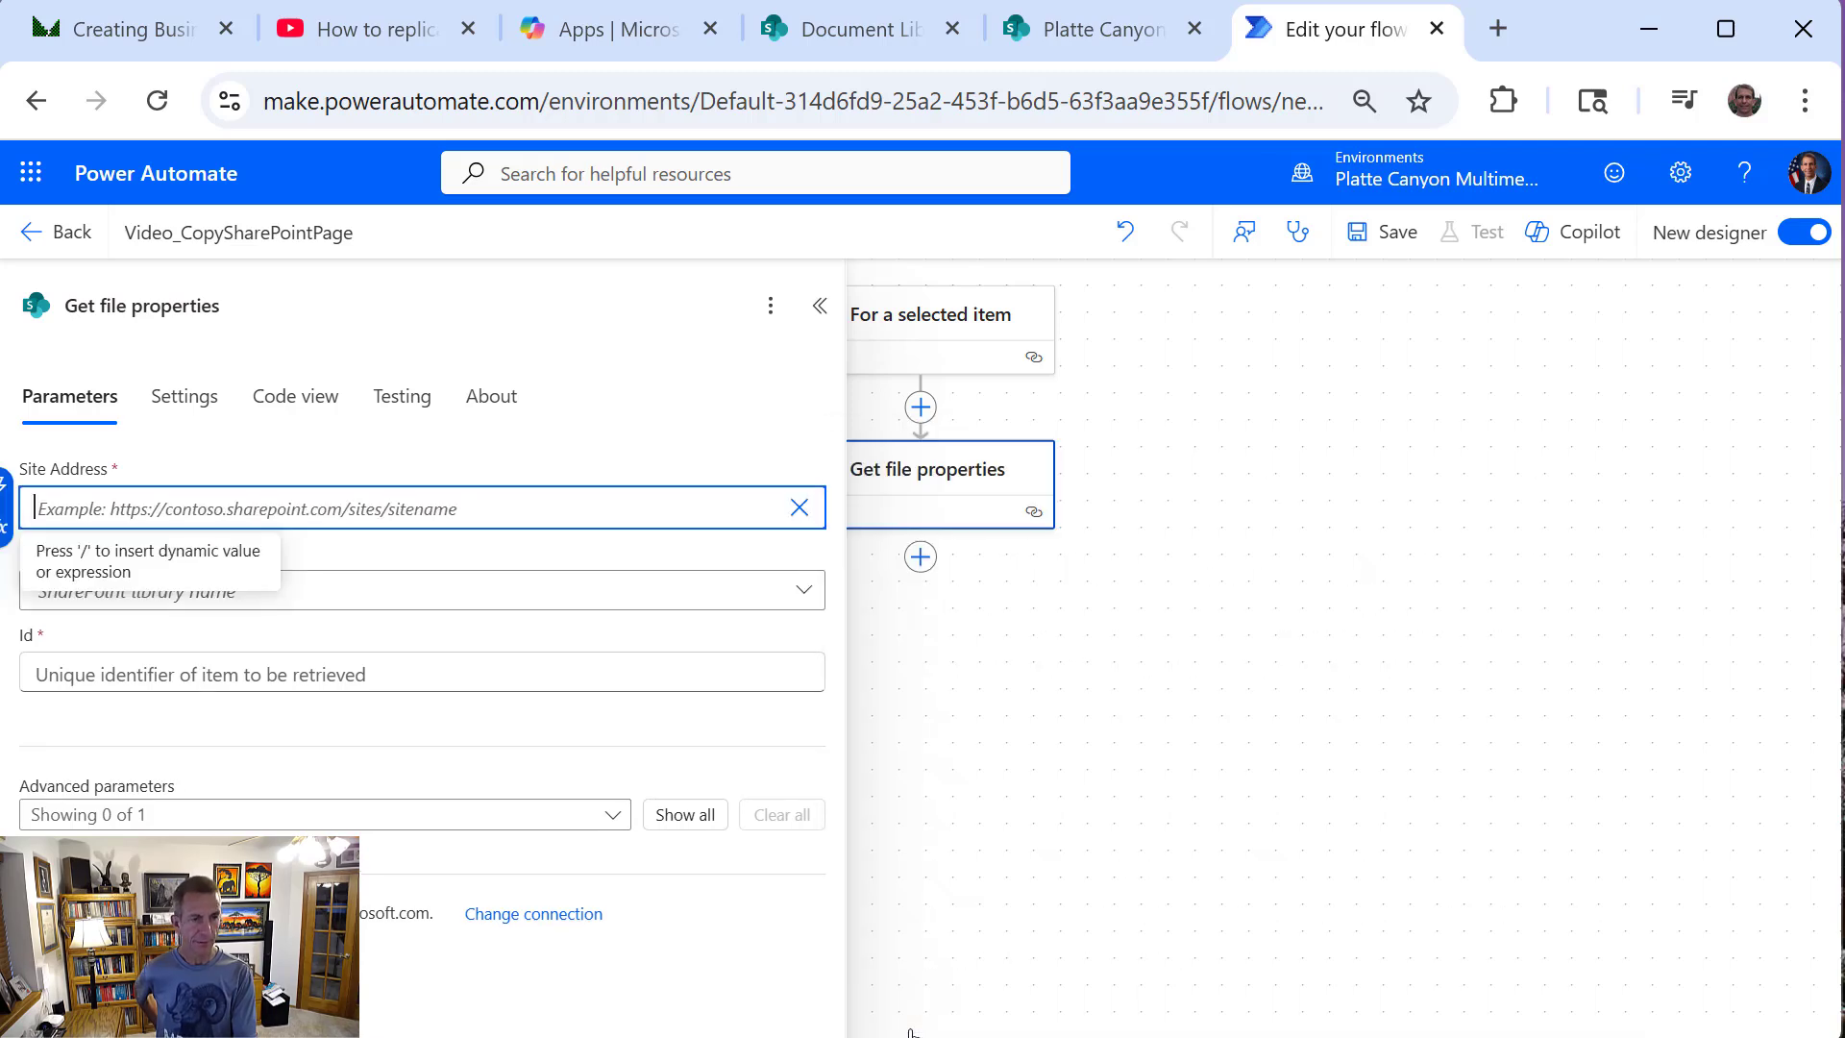
key(ctrl+v)
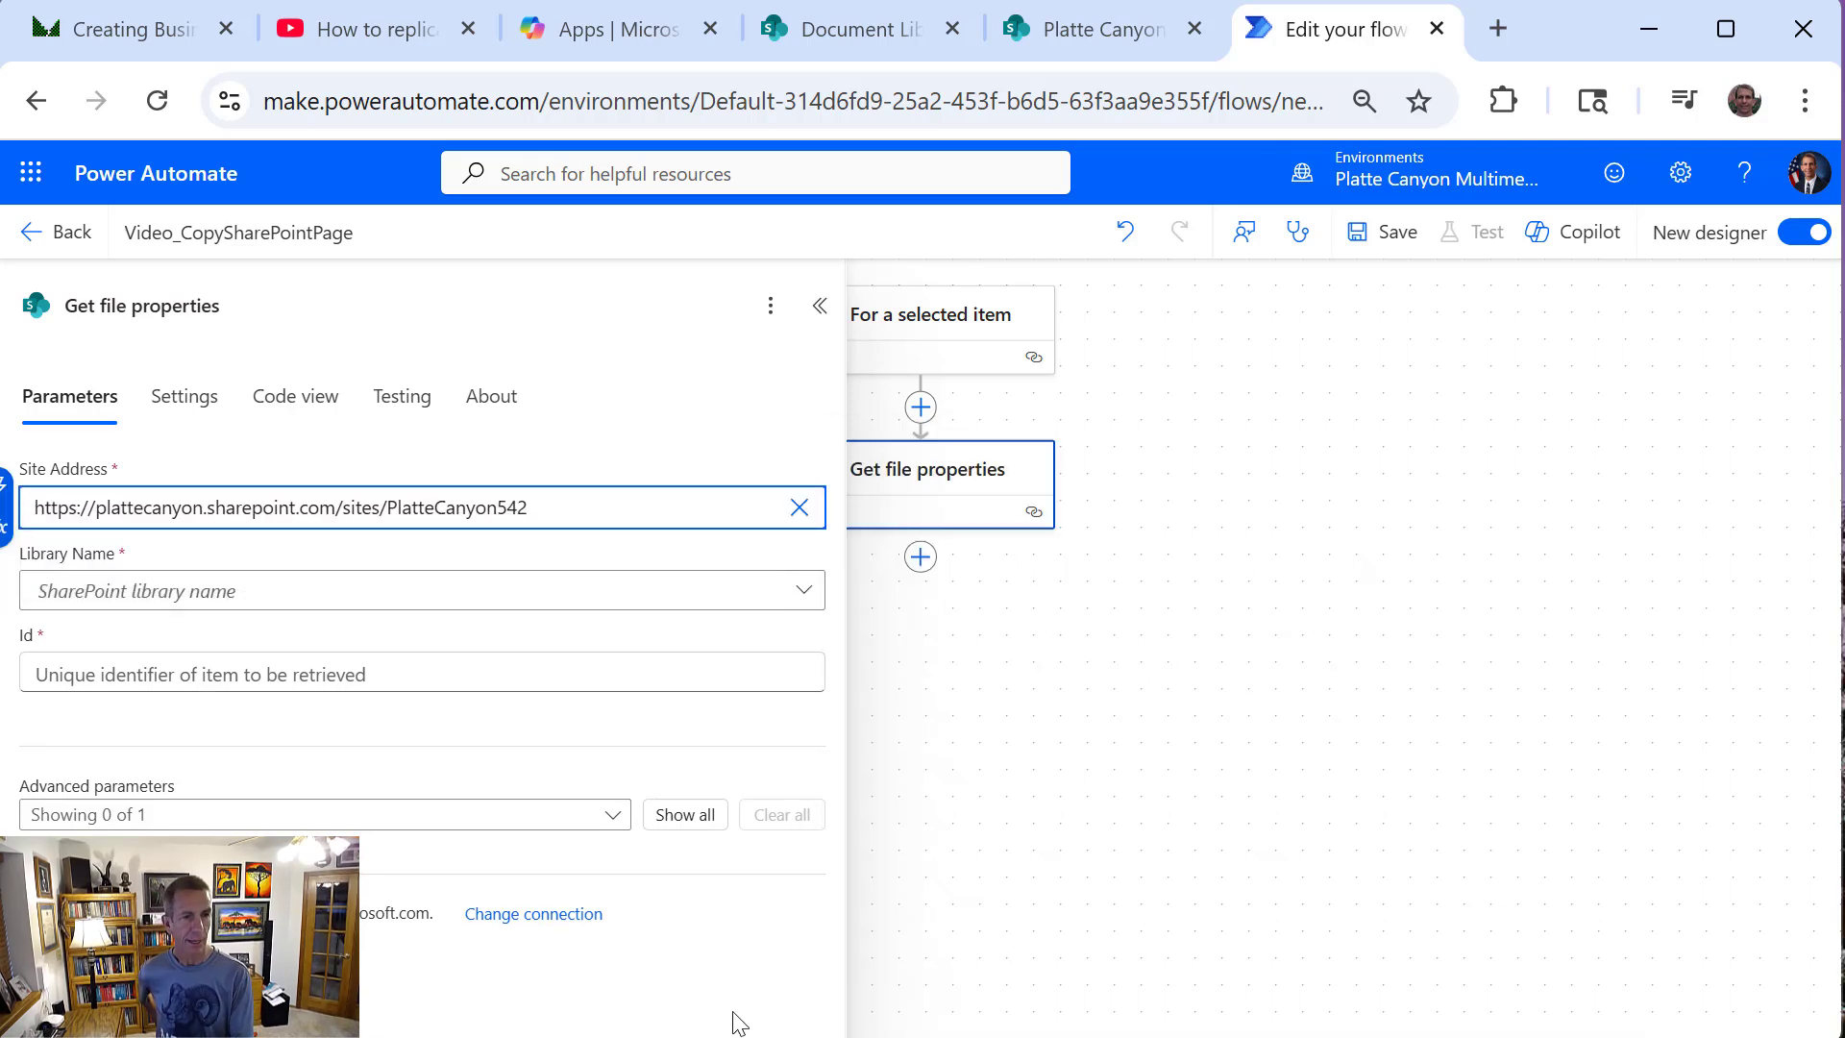
click(1157, 445)
Copy the trigger's List Name value b3aaddf6-68cf-450f-9b34-d62b3e4cb8ba into the Library Name of Get file properties as a custom value
click(931, 326)
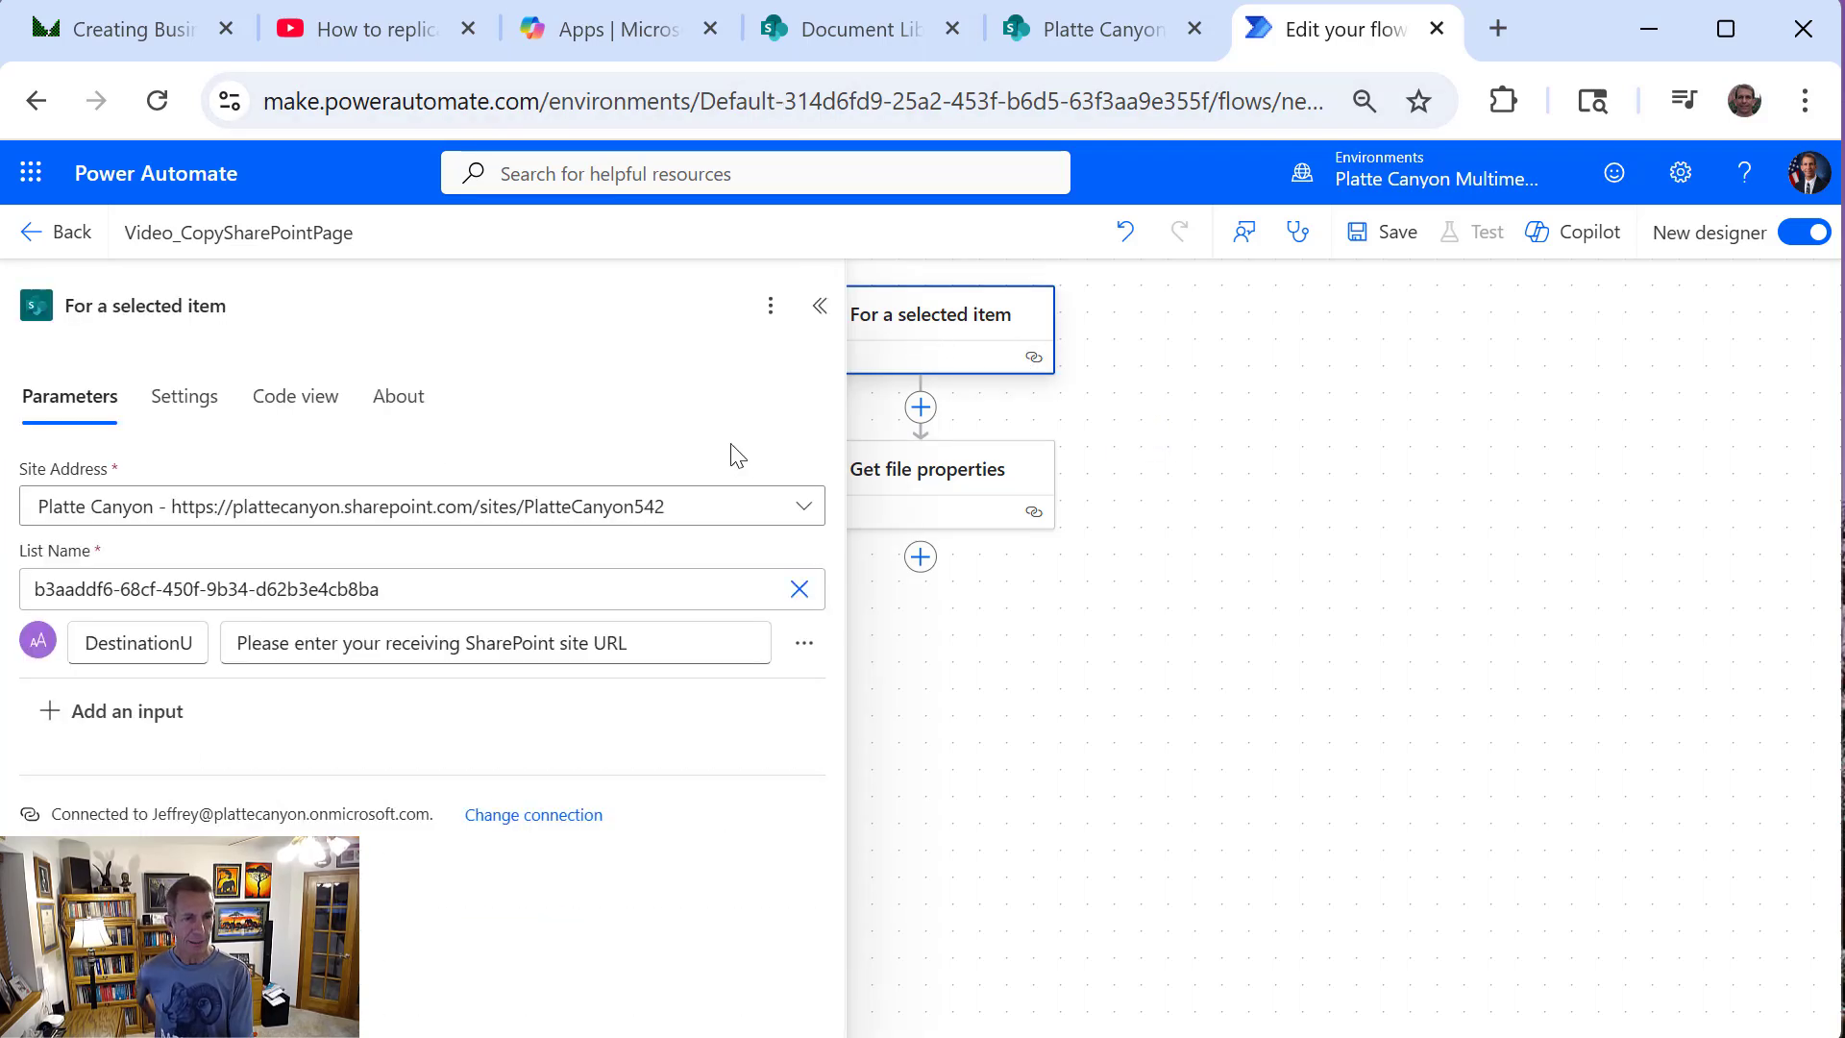
drag(536, 578, 131, 588)
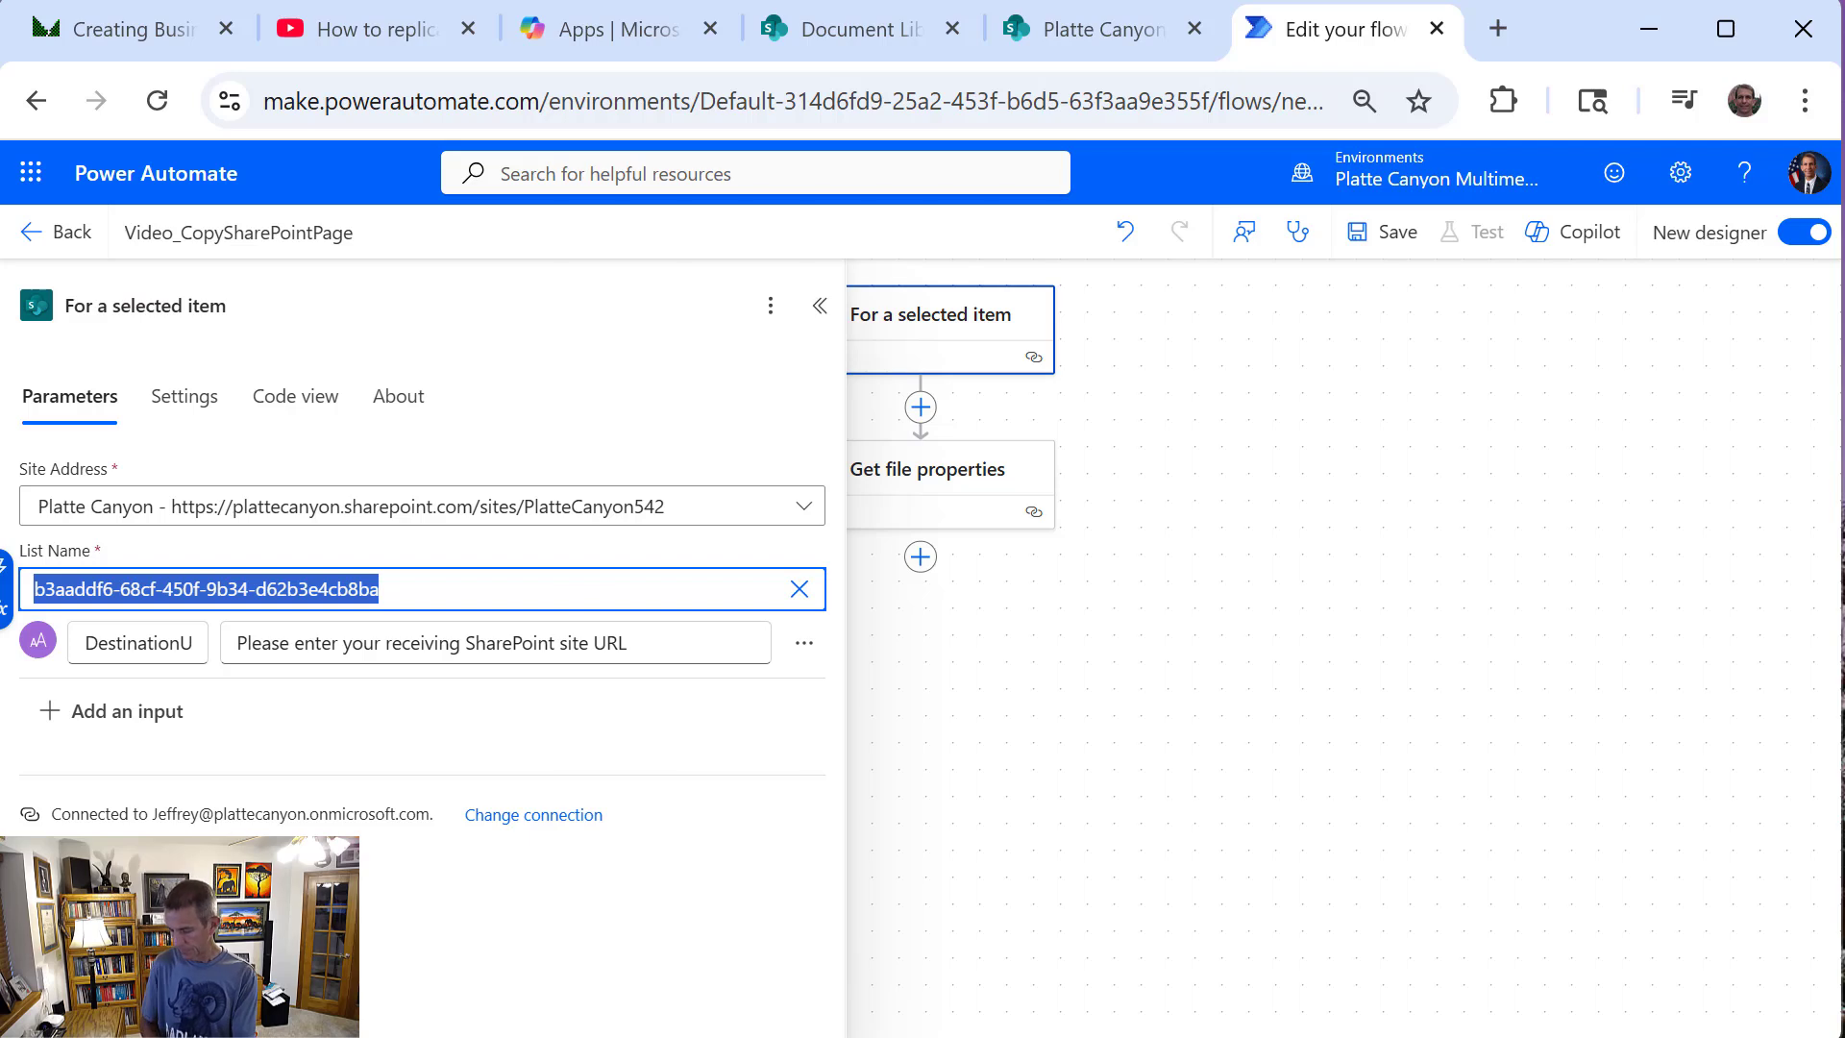
click(931, 474)
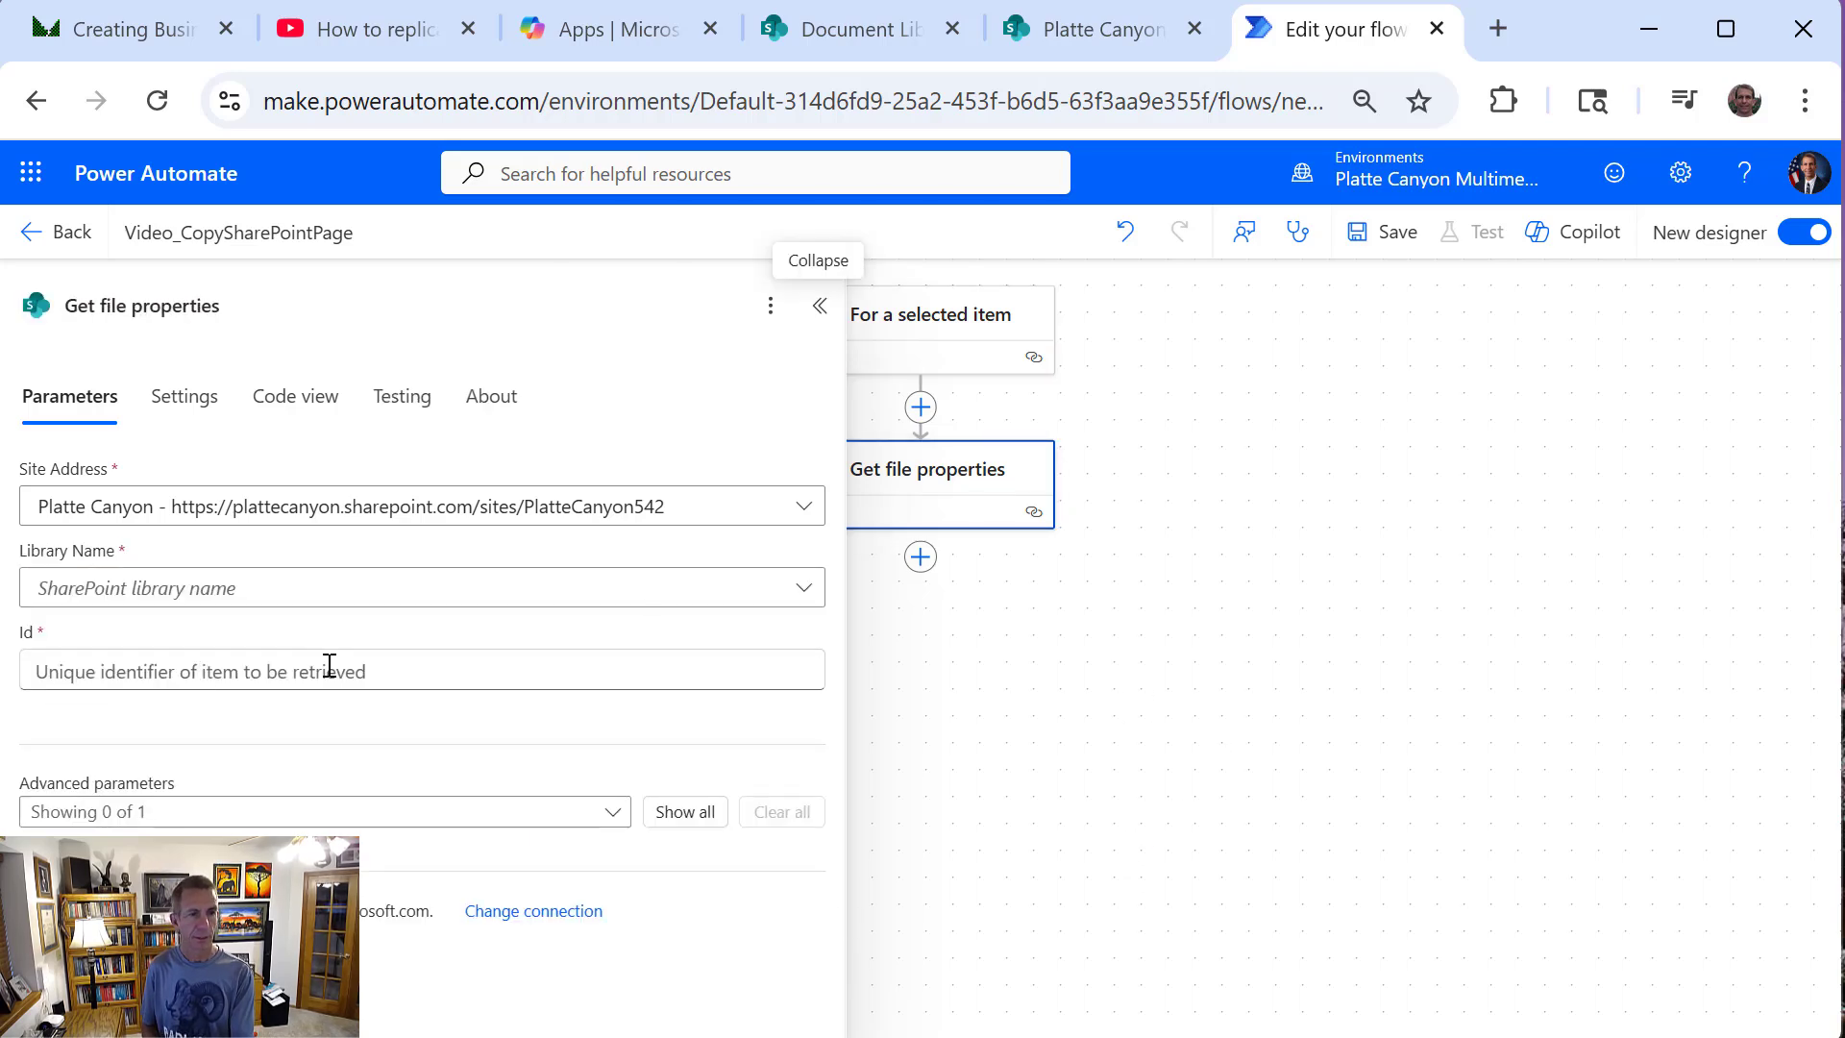
click(329, 588)
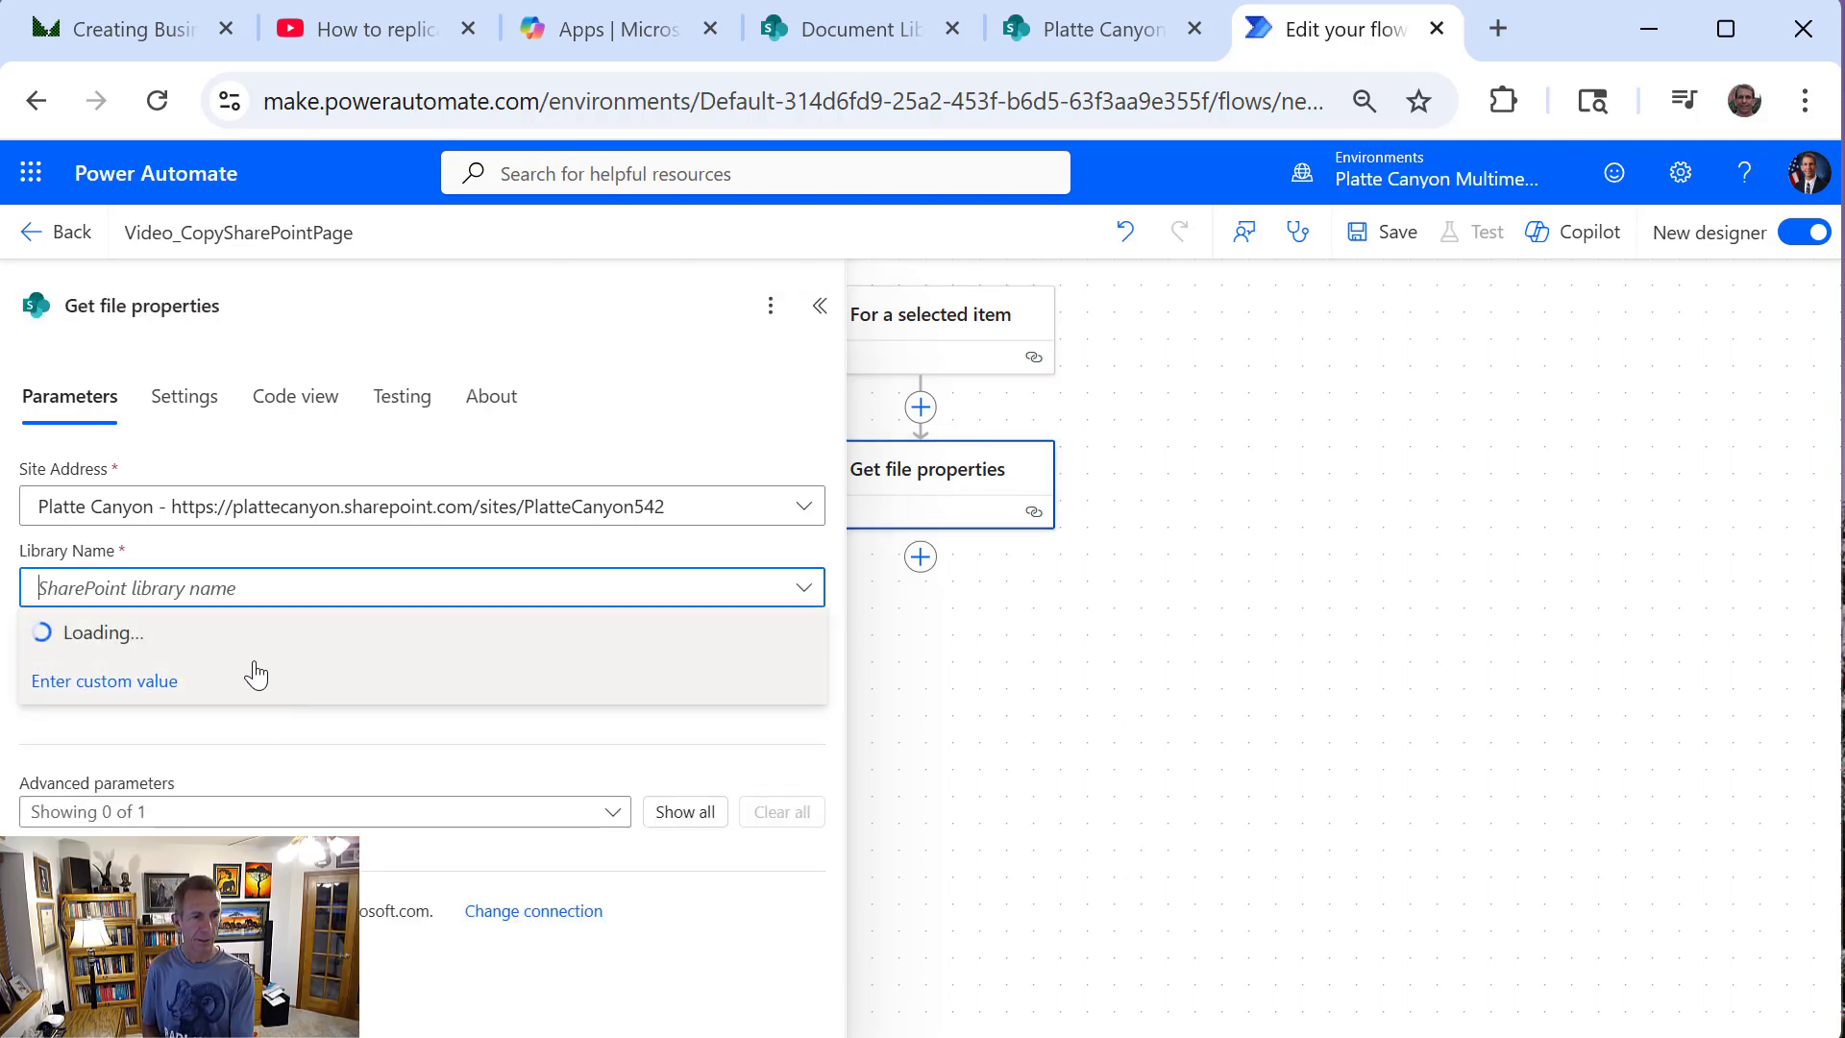
click(239, 702)
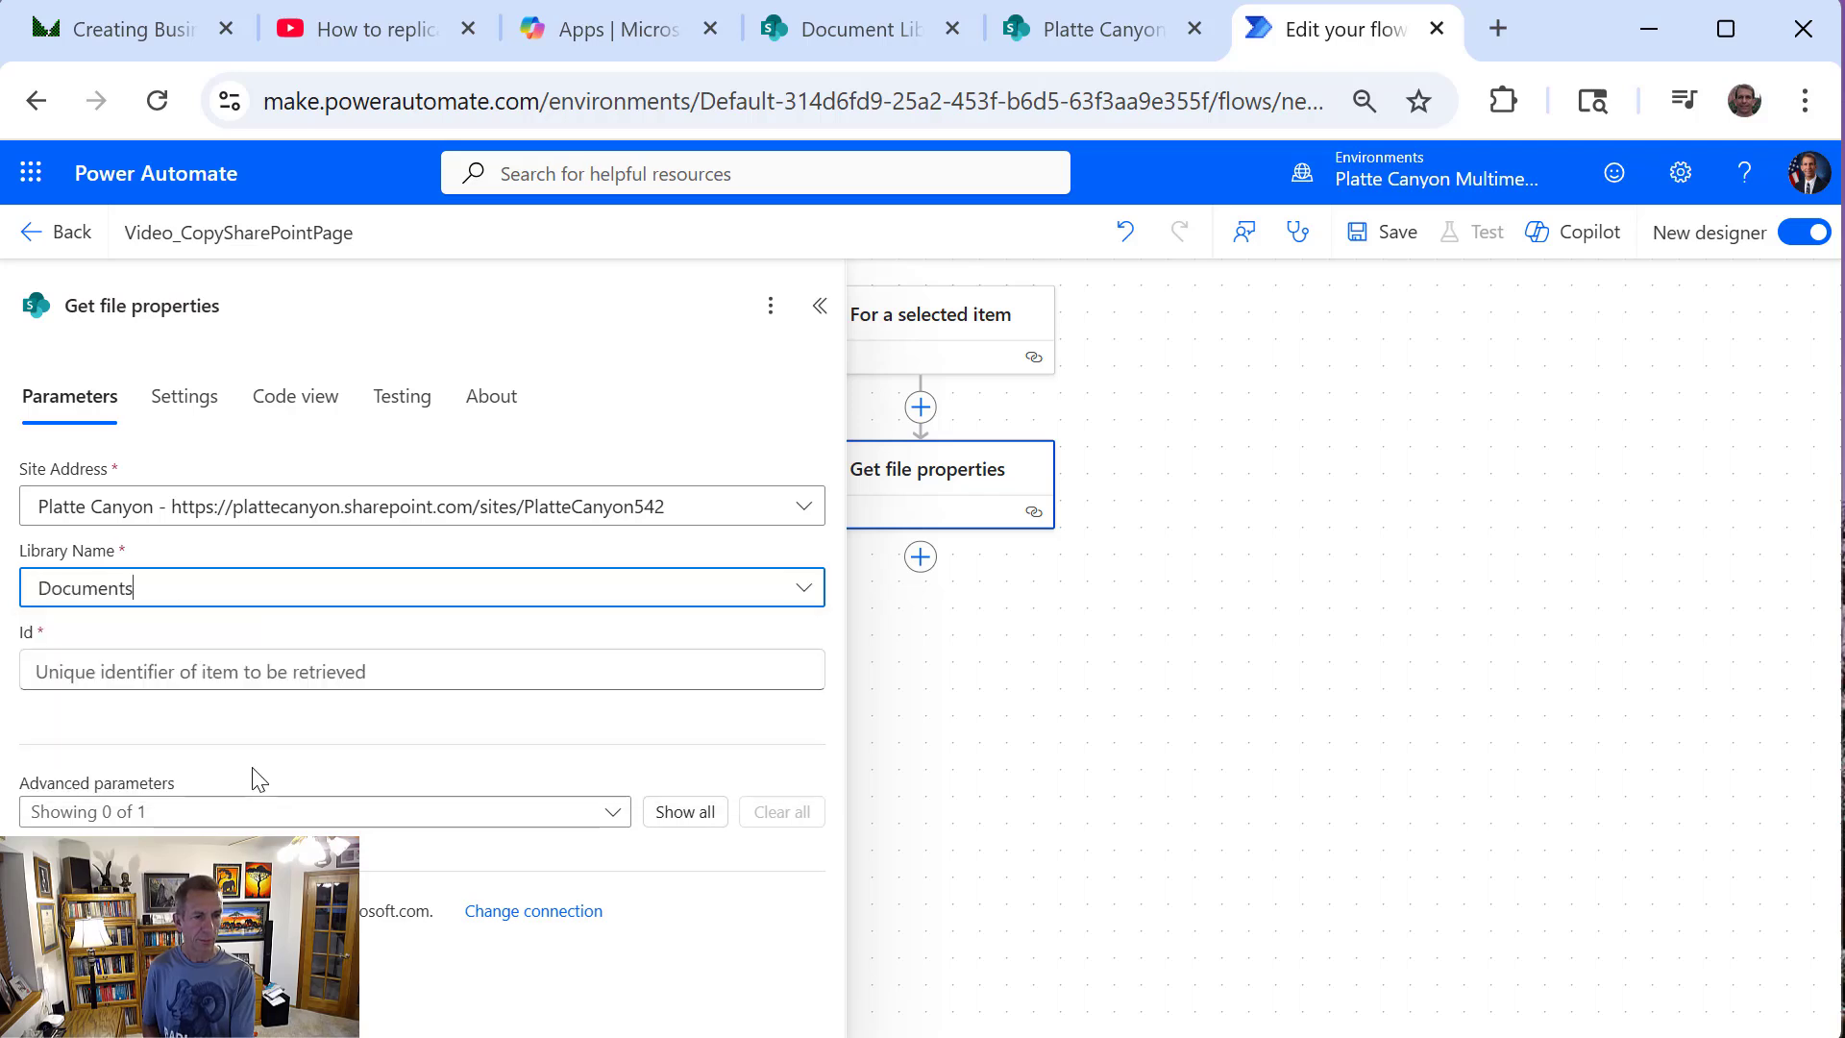
click(243, 597)
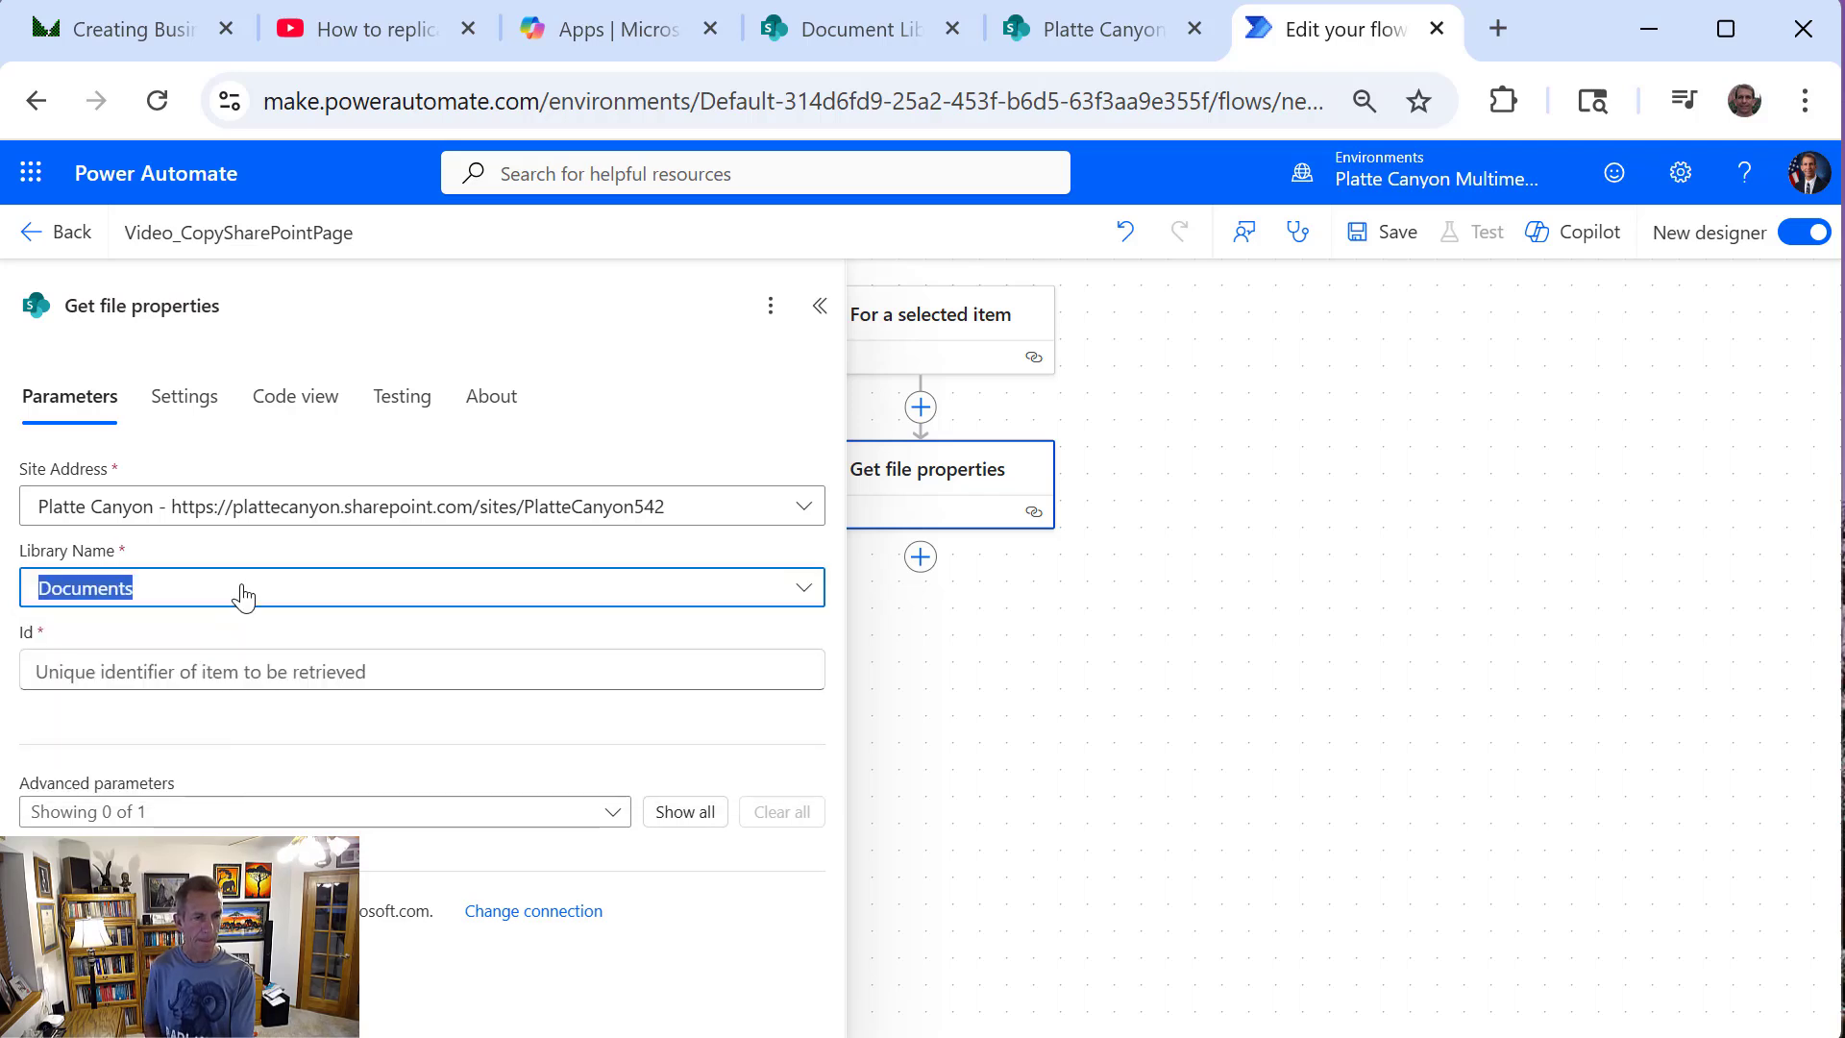
click(247, 781)
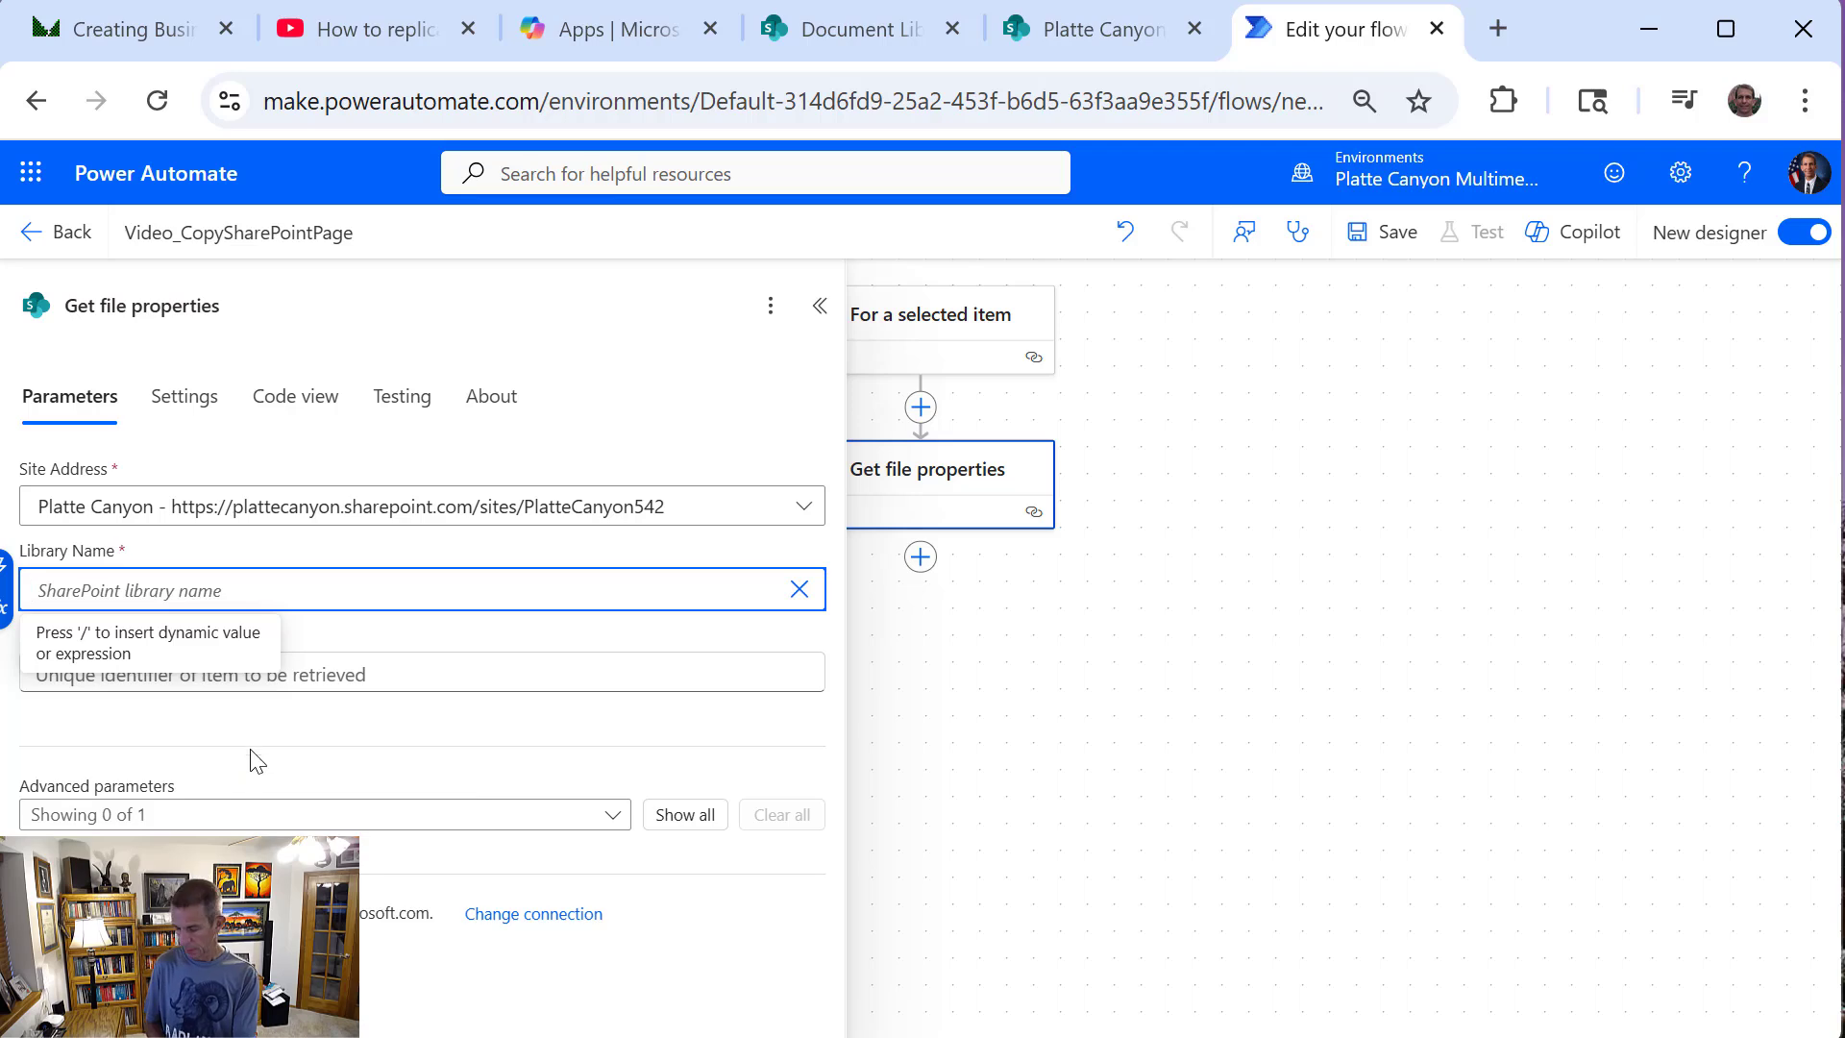
text(b3aaddf6-68cf-450f-9b34-d62b3e4cb8ba)
Set the Id of Get file properties to the trigger's ID dynamic value and close the action's settings
click(333, 676)
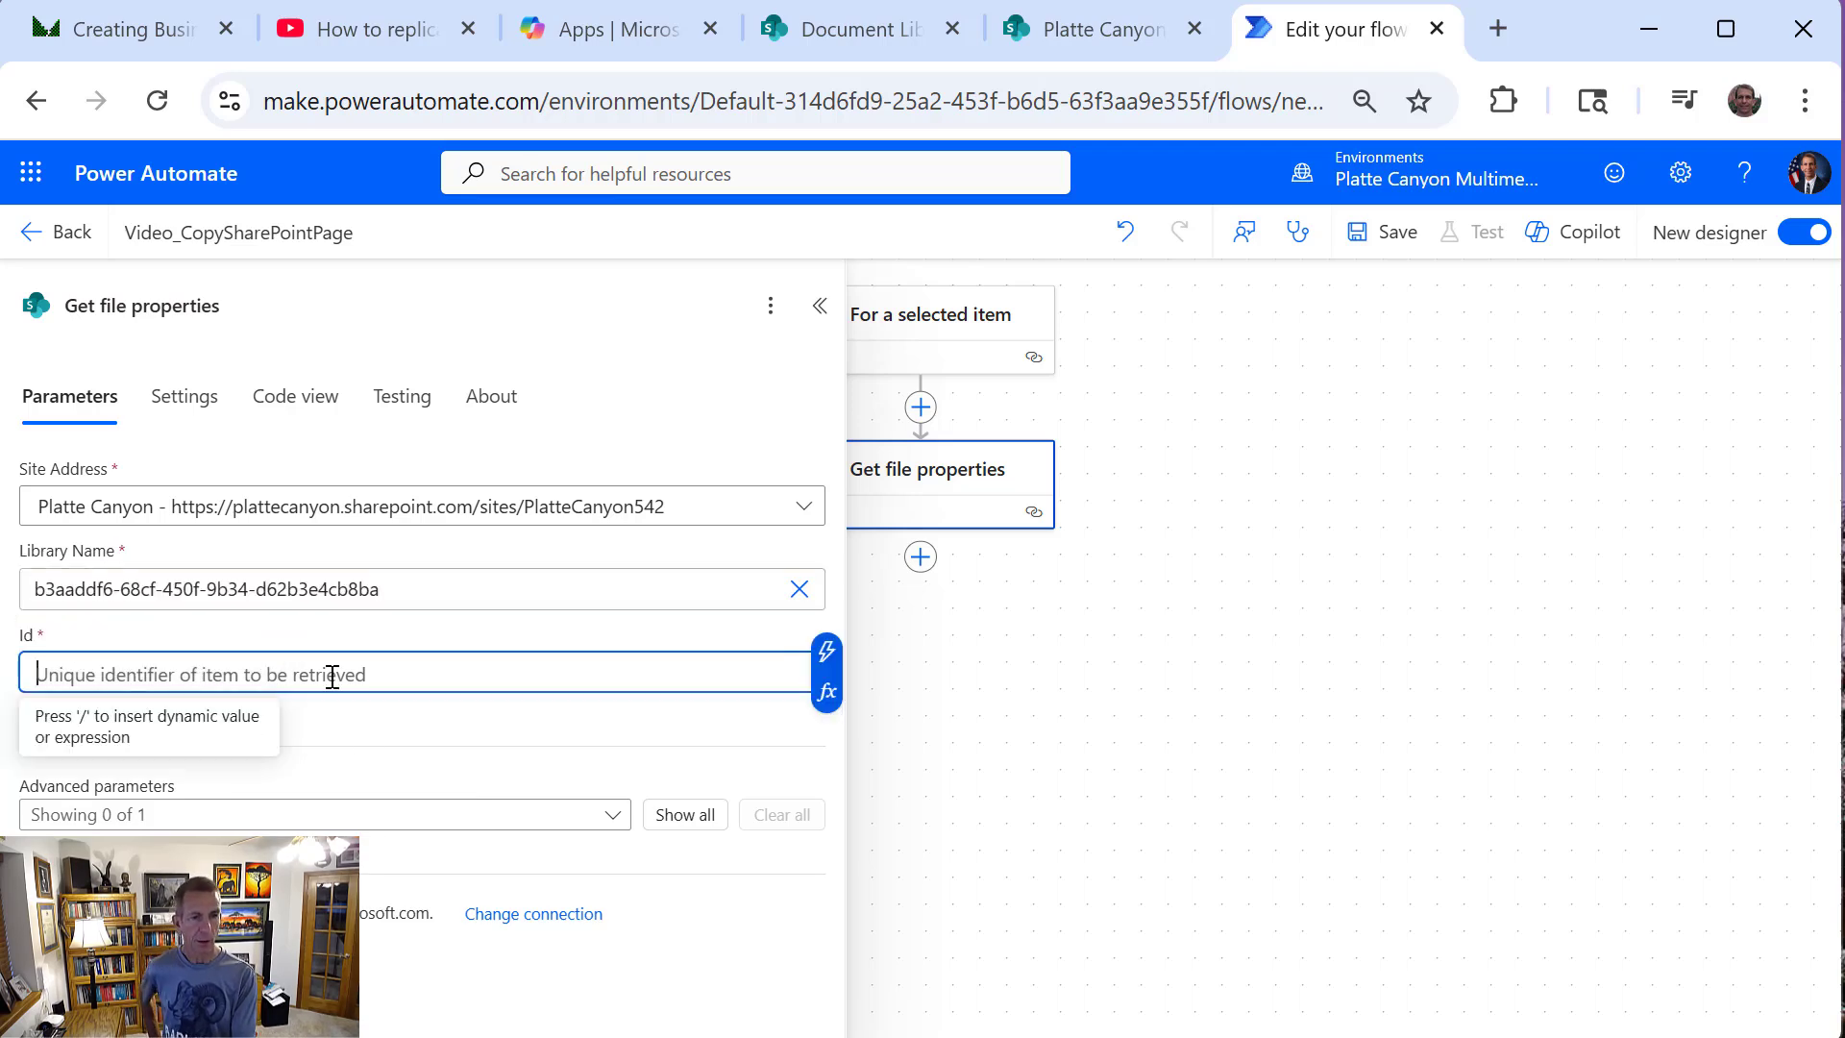
click(829, 656)
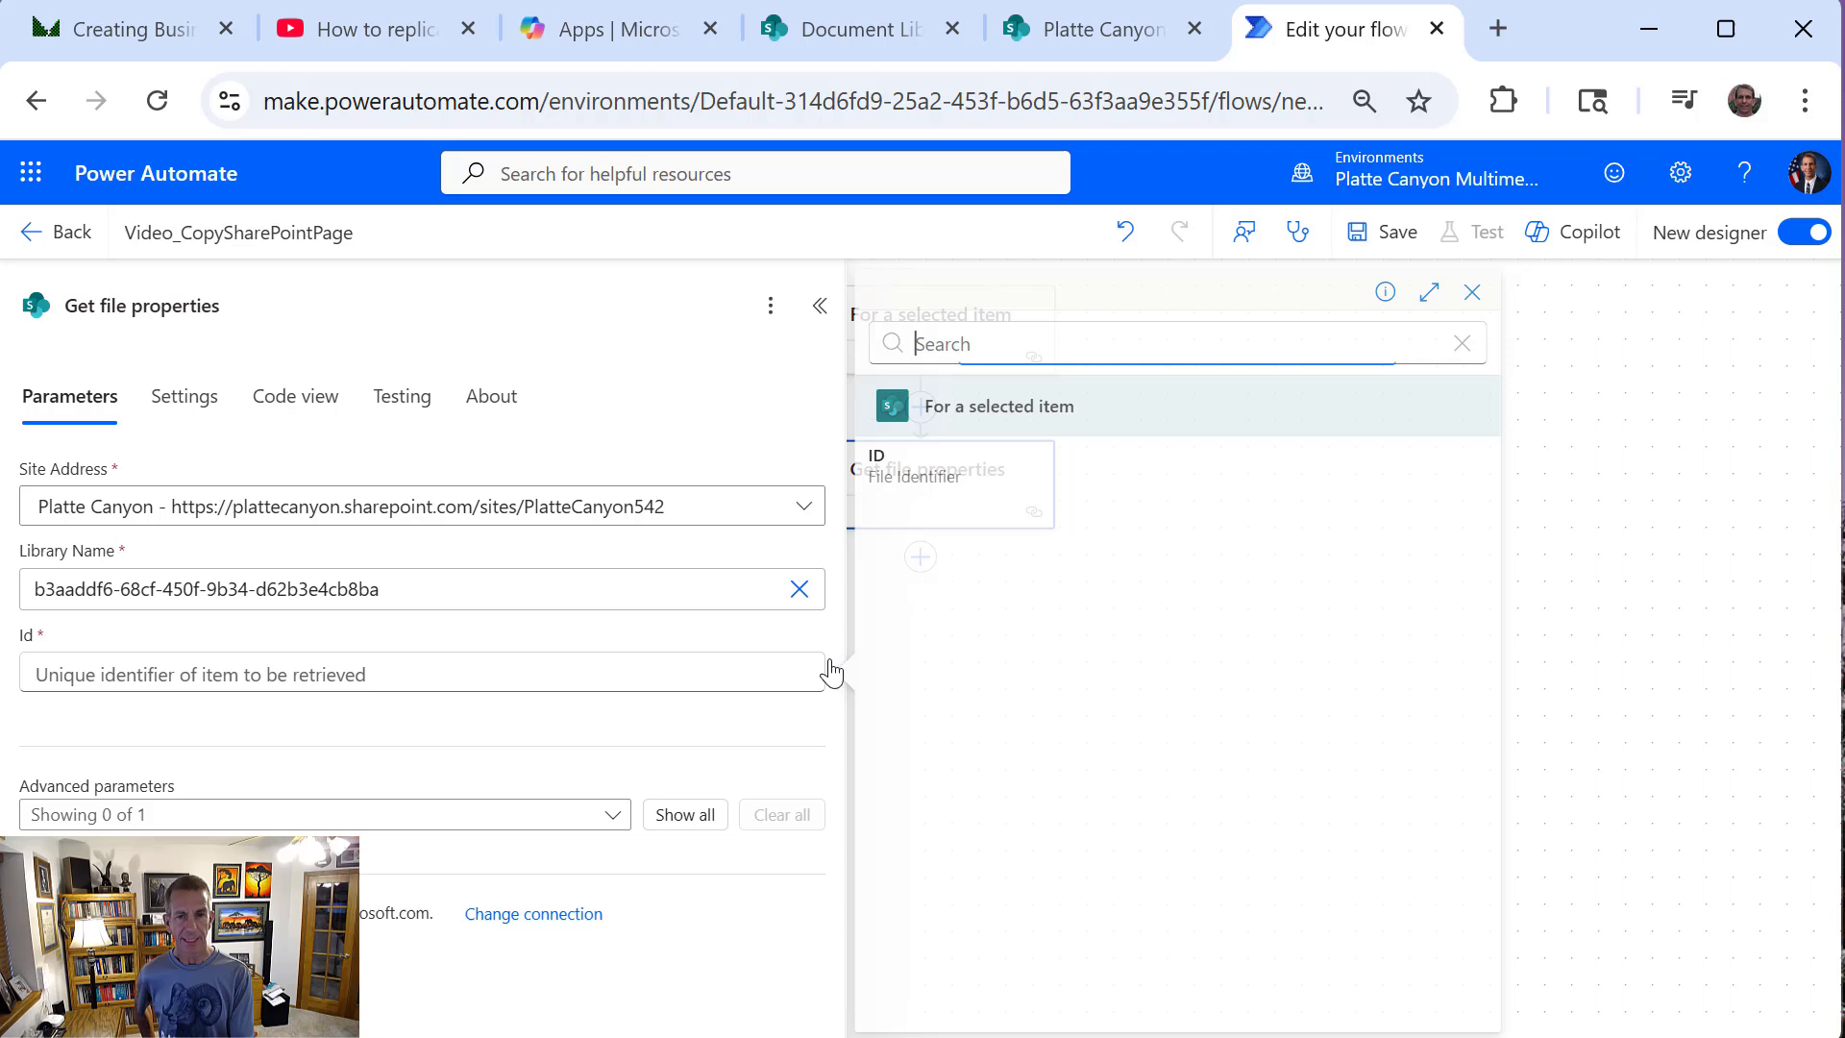
click(961, 471)
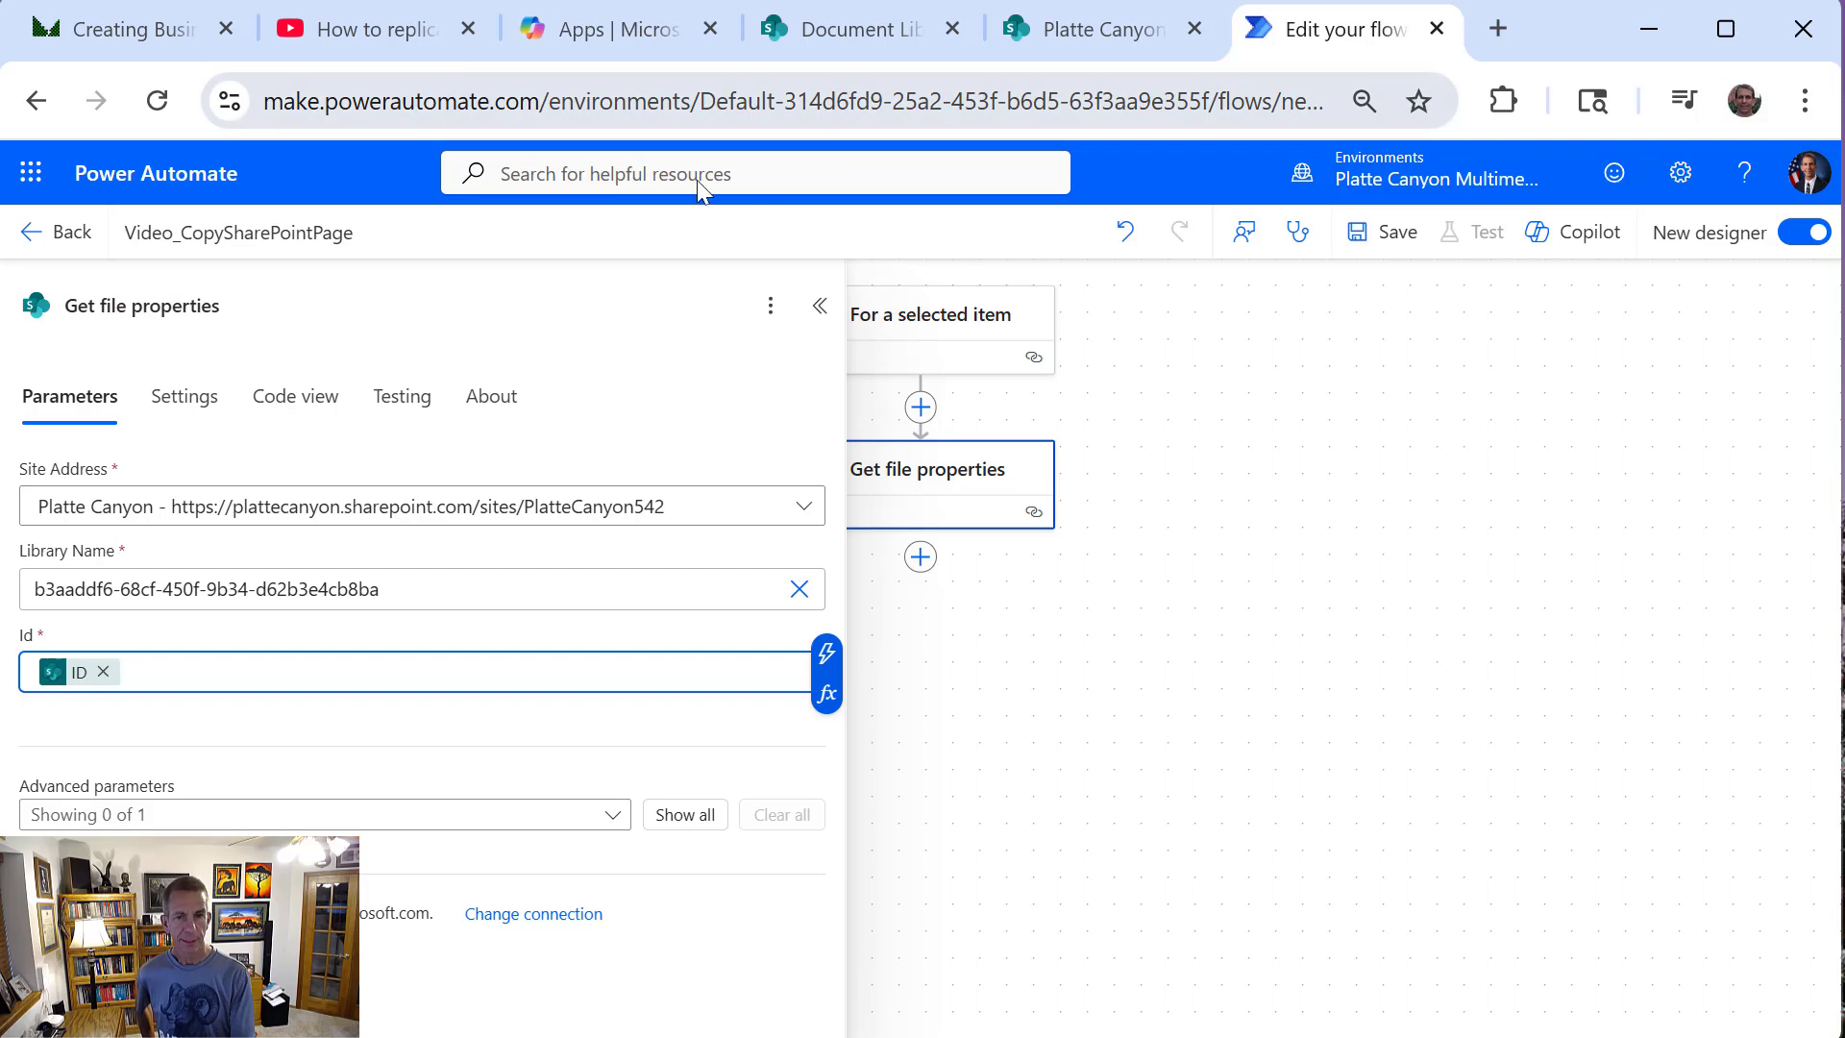
click(819, 306)
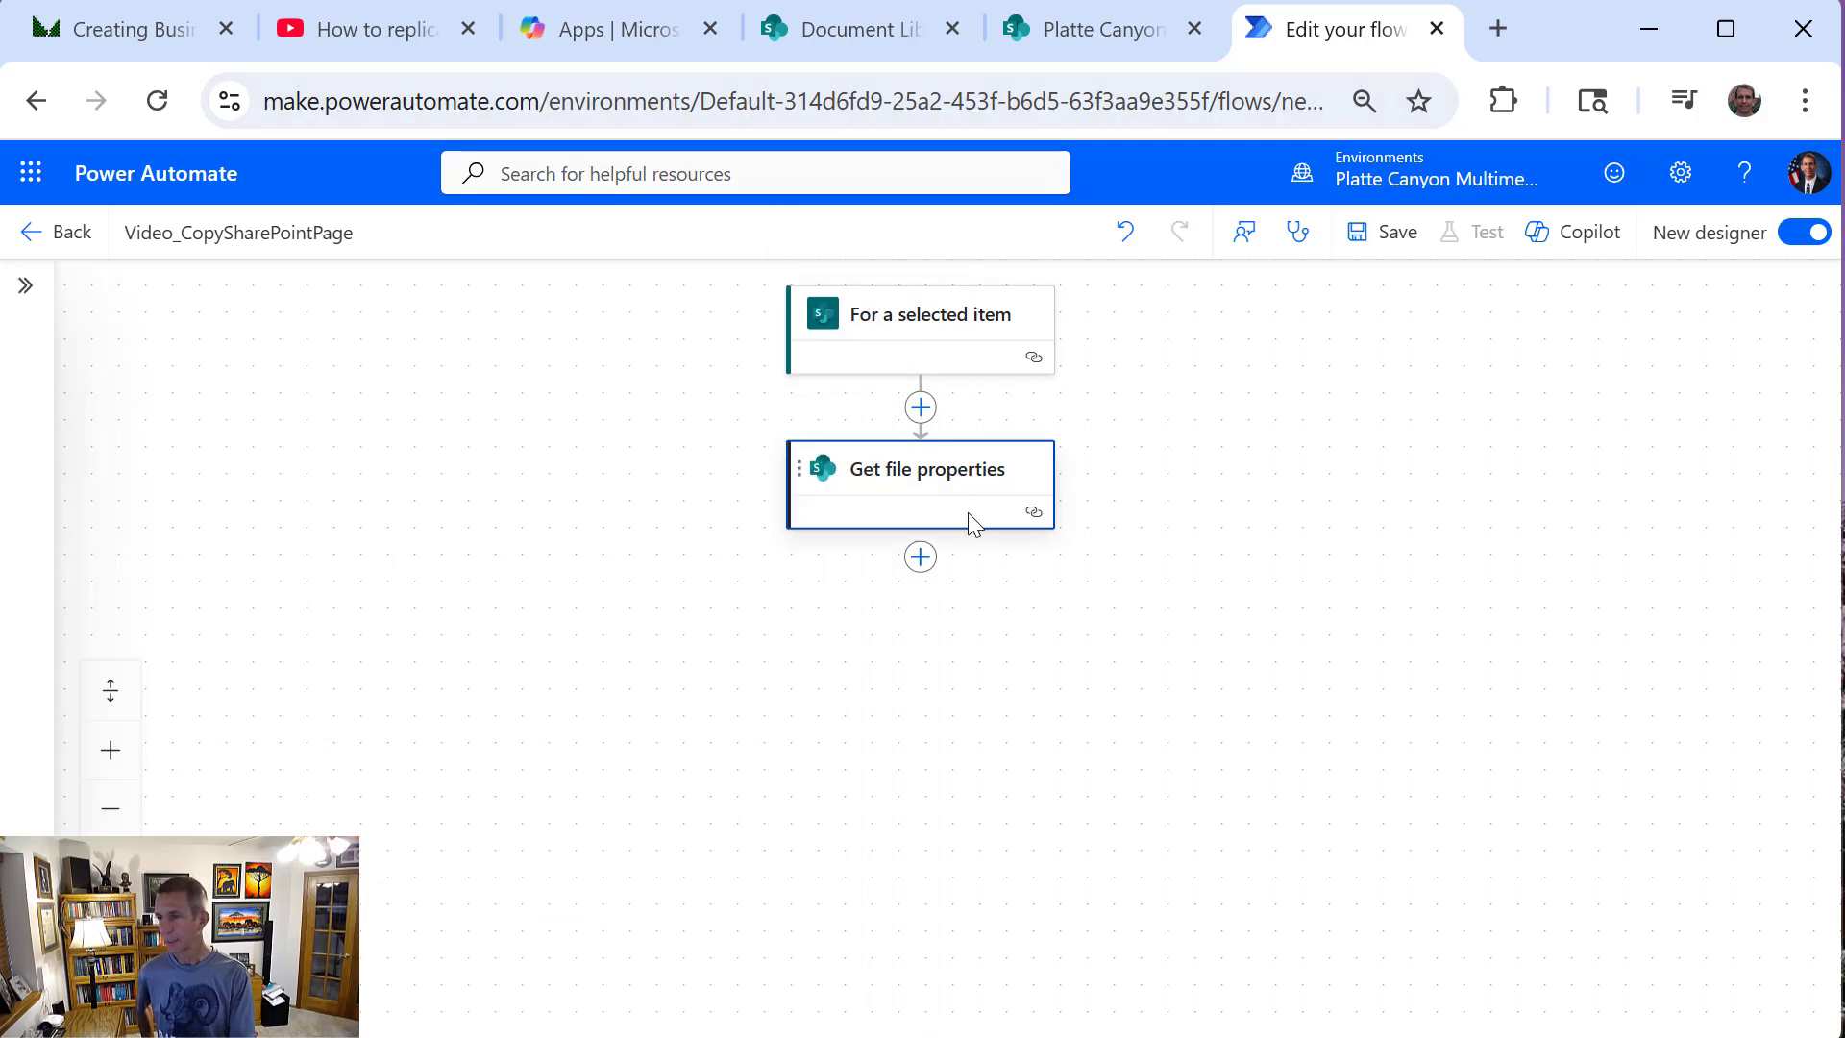
Add a SharePoint "Copy file" action after Get file properties
click(921, 557)
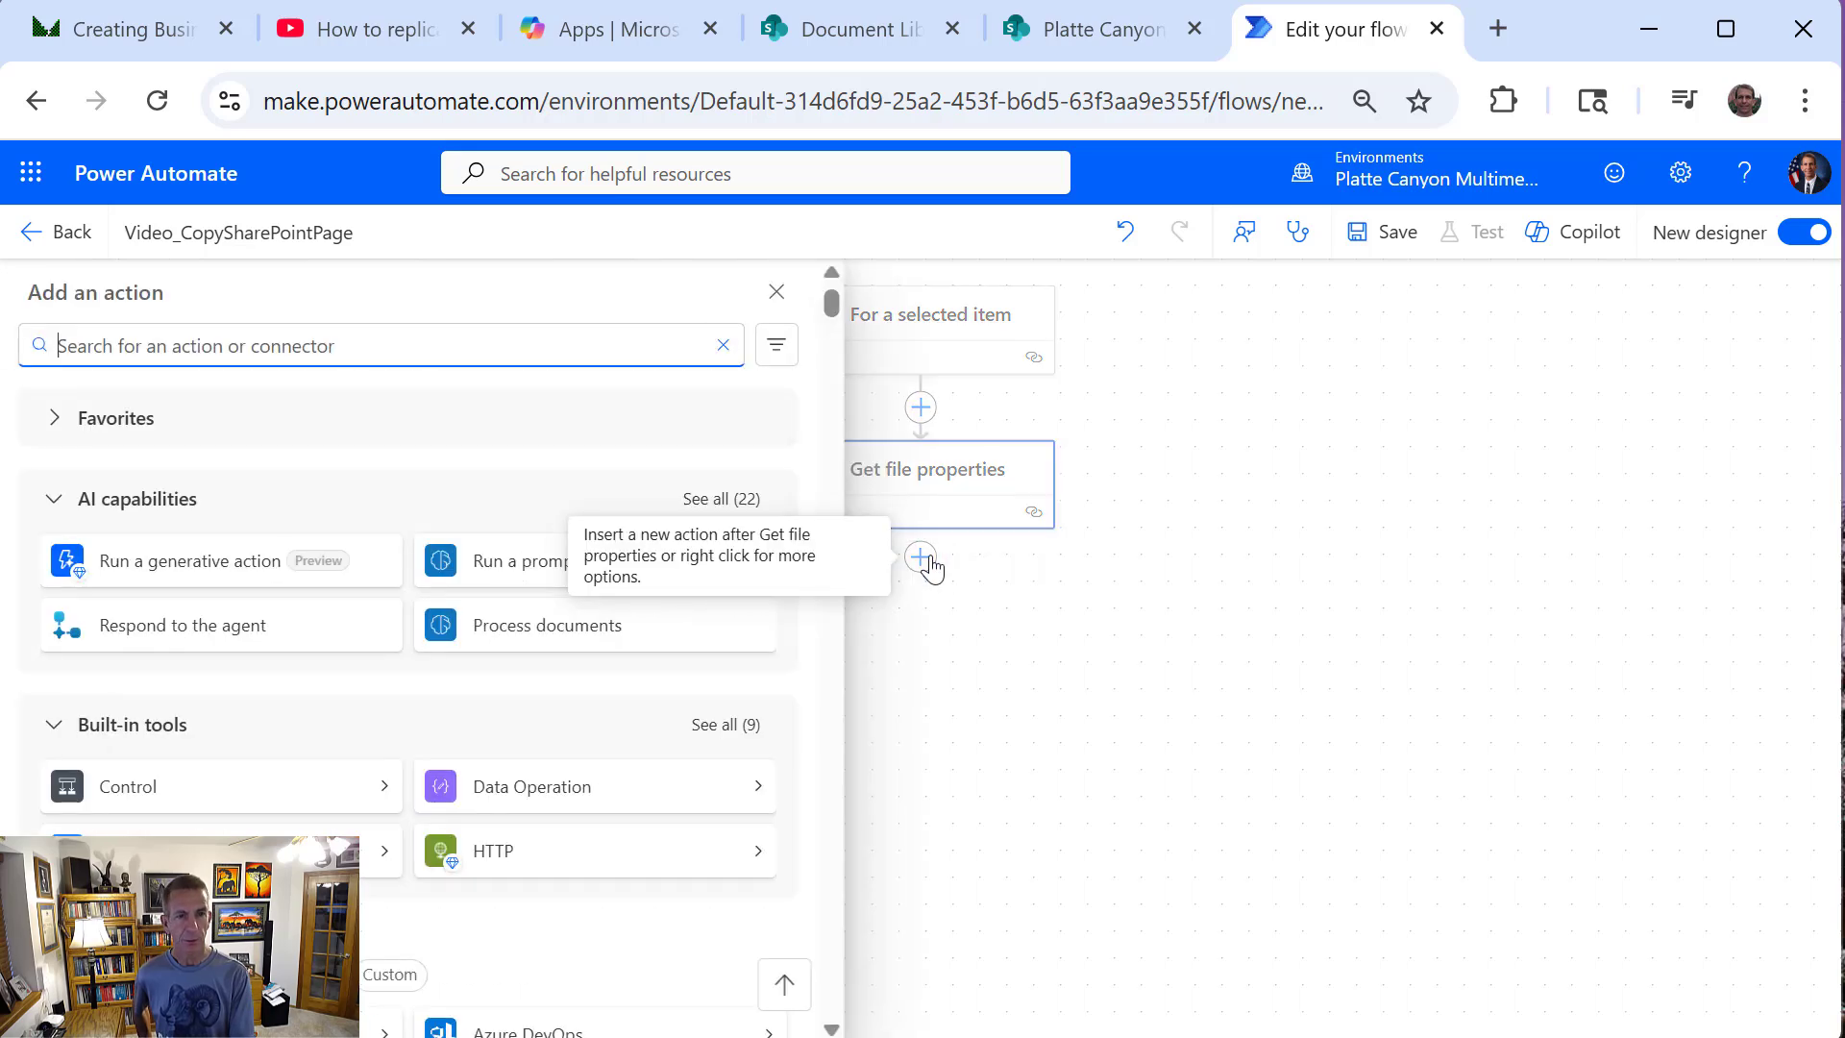
text(copy file)
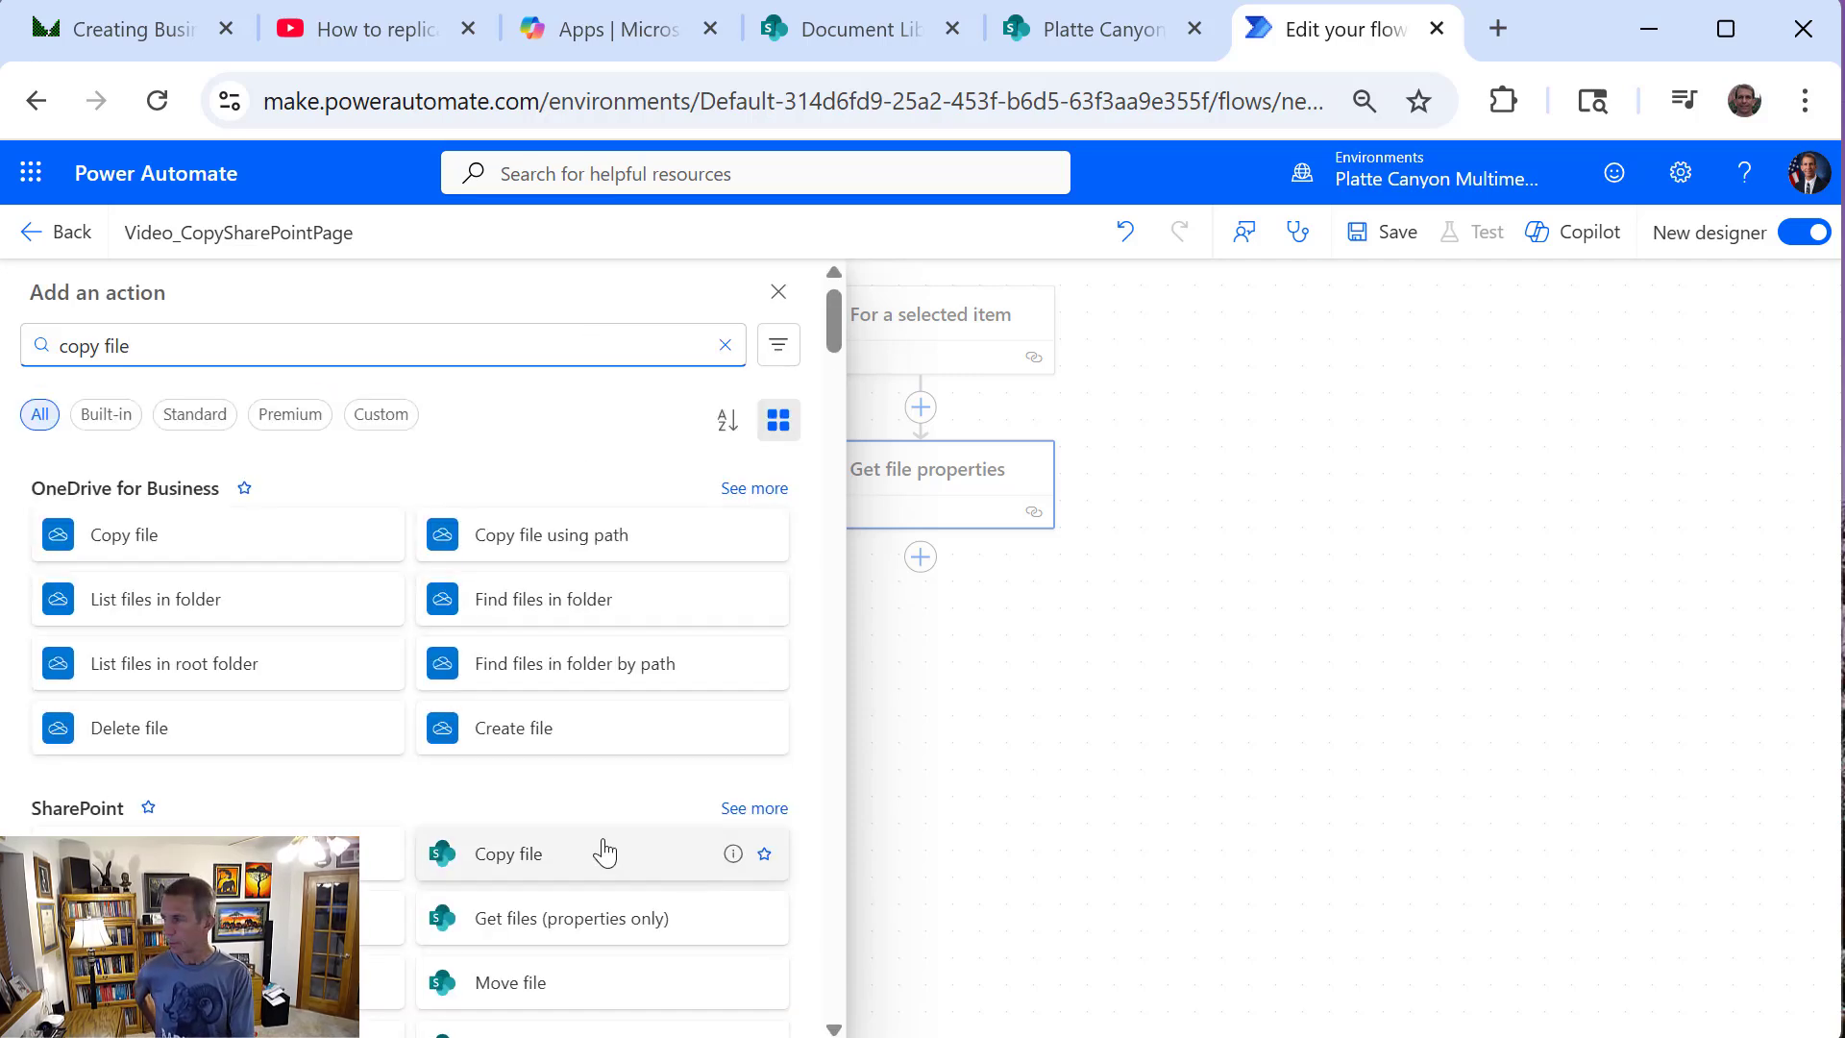
click(607, 845)
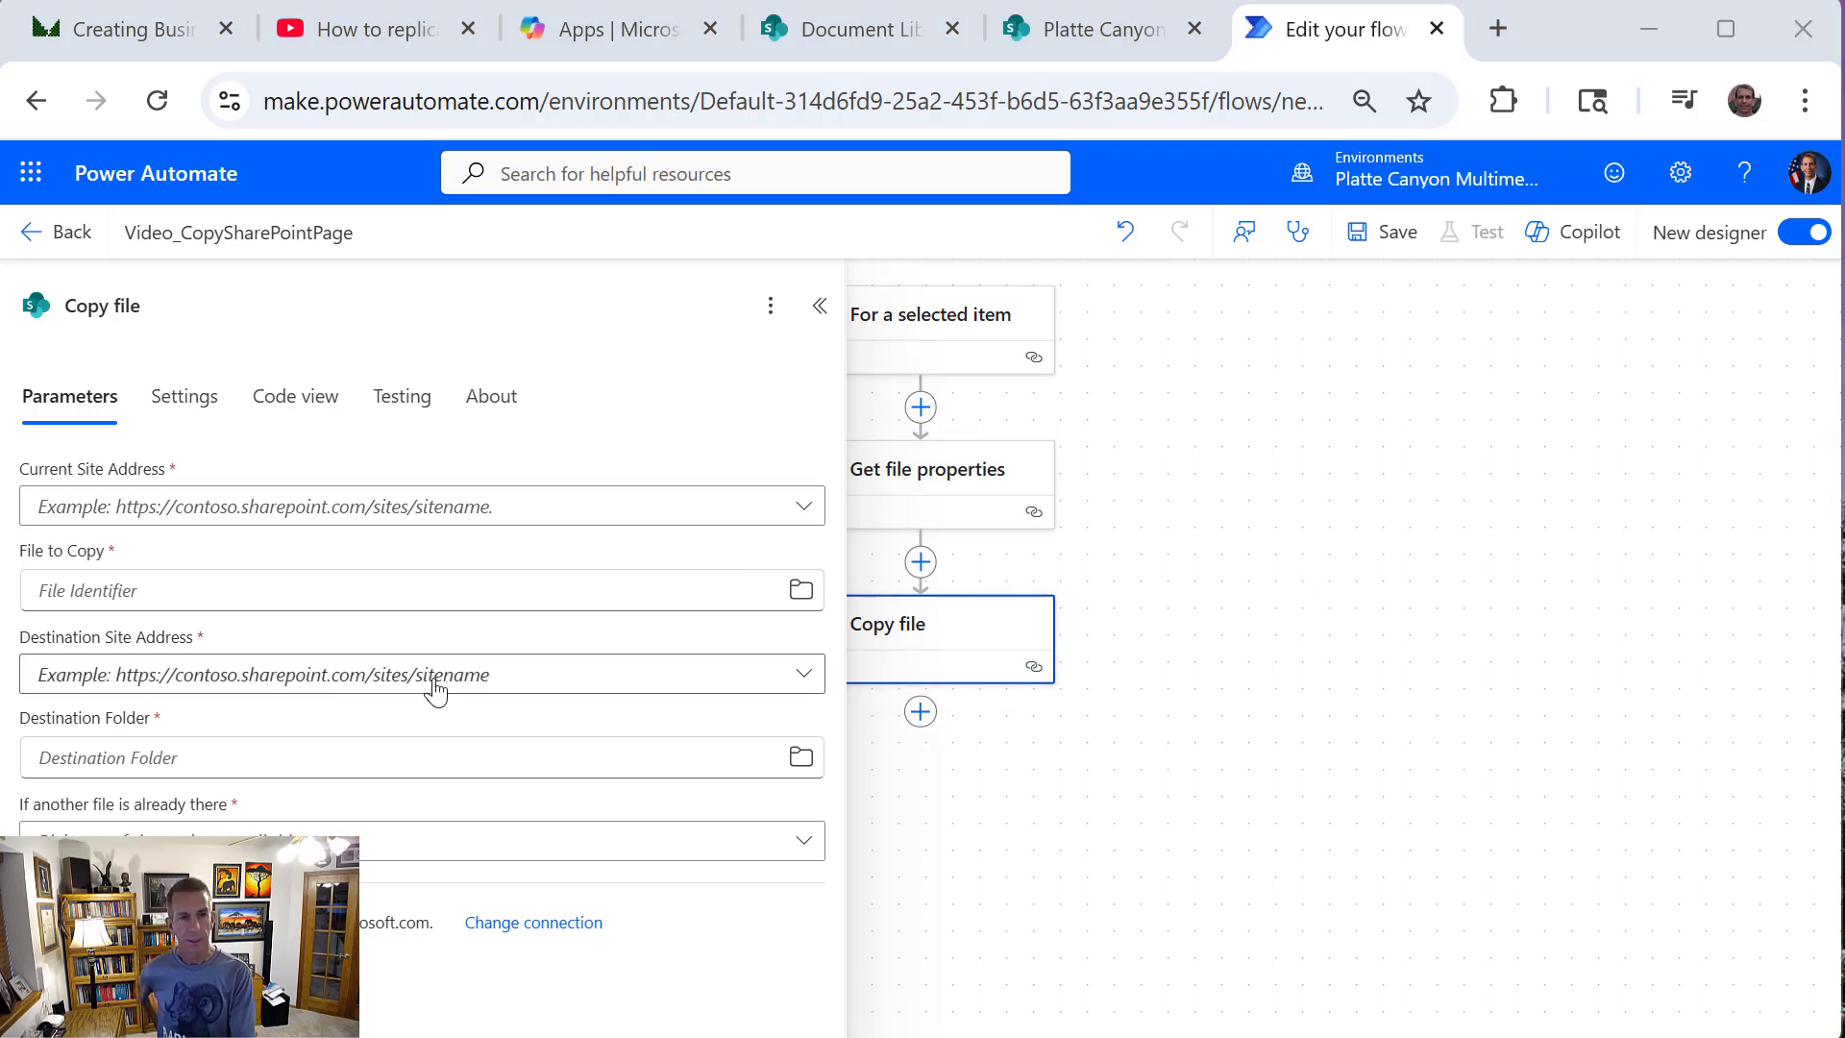
click(280, 507)
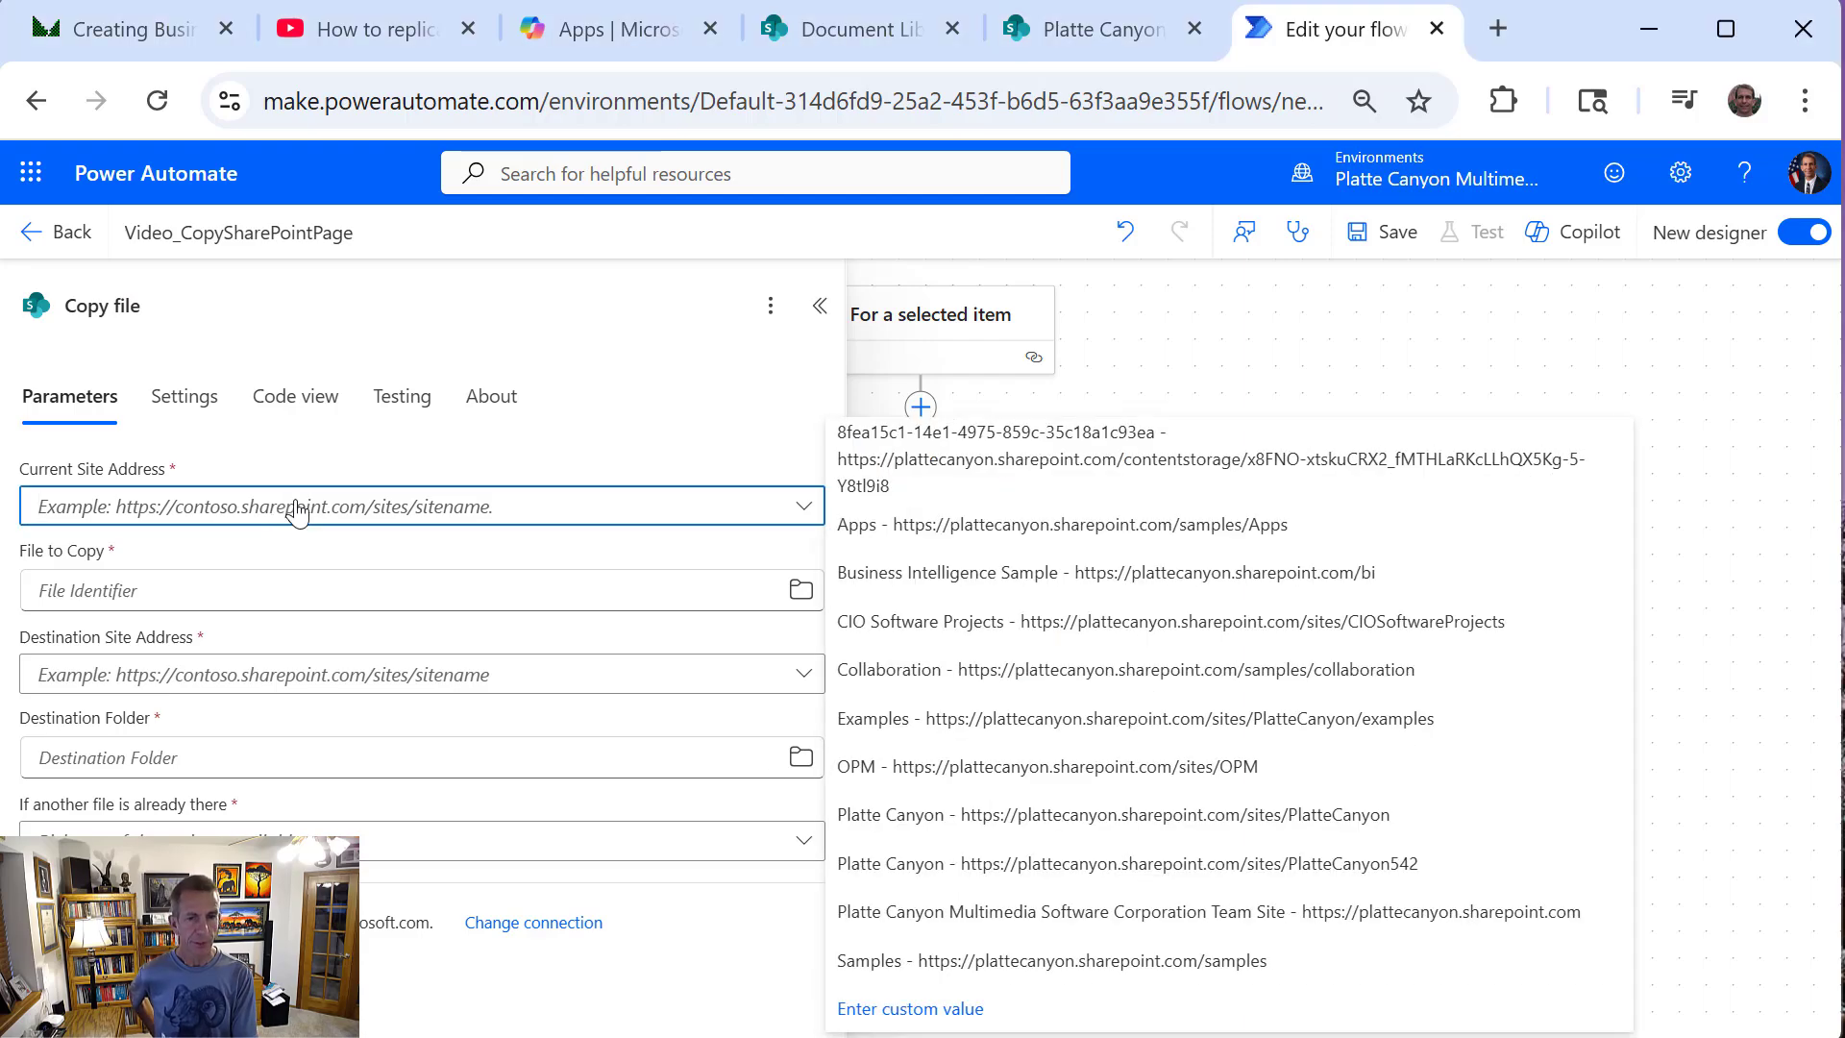
click(962, 1023)
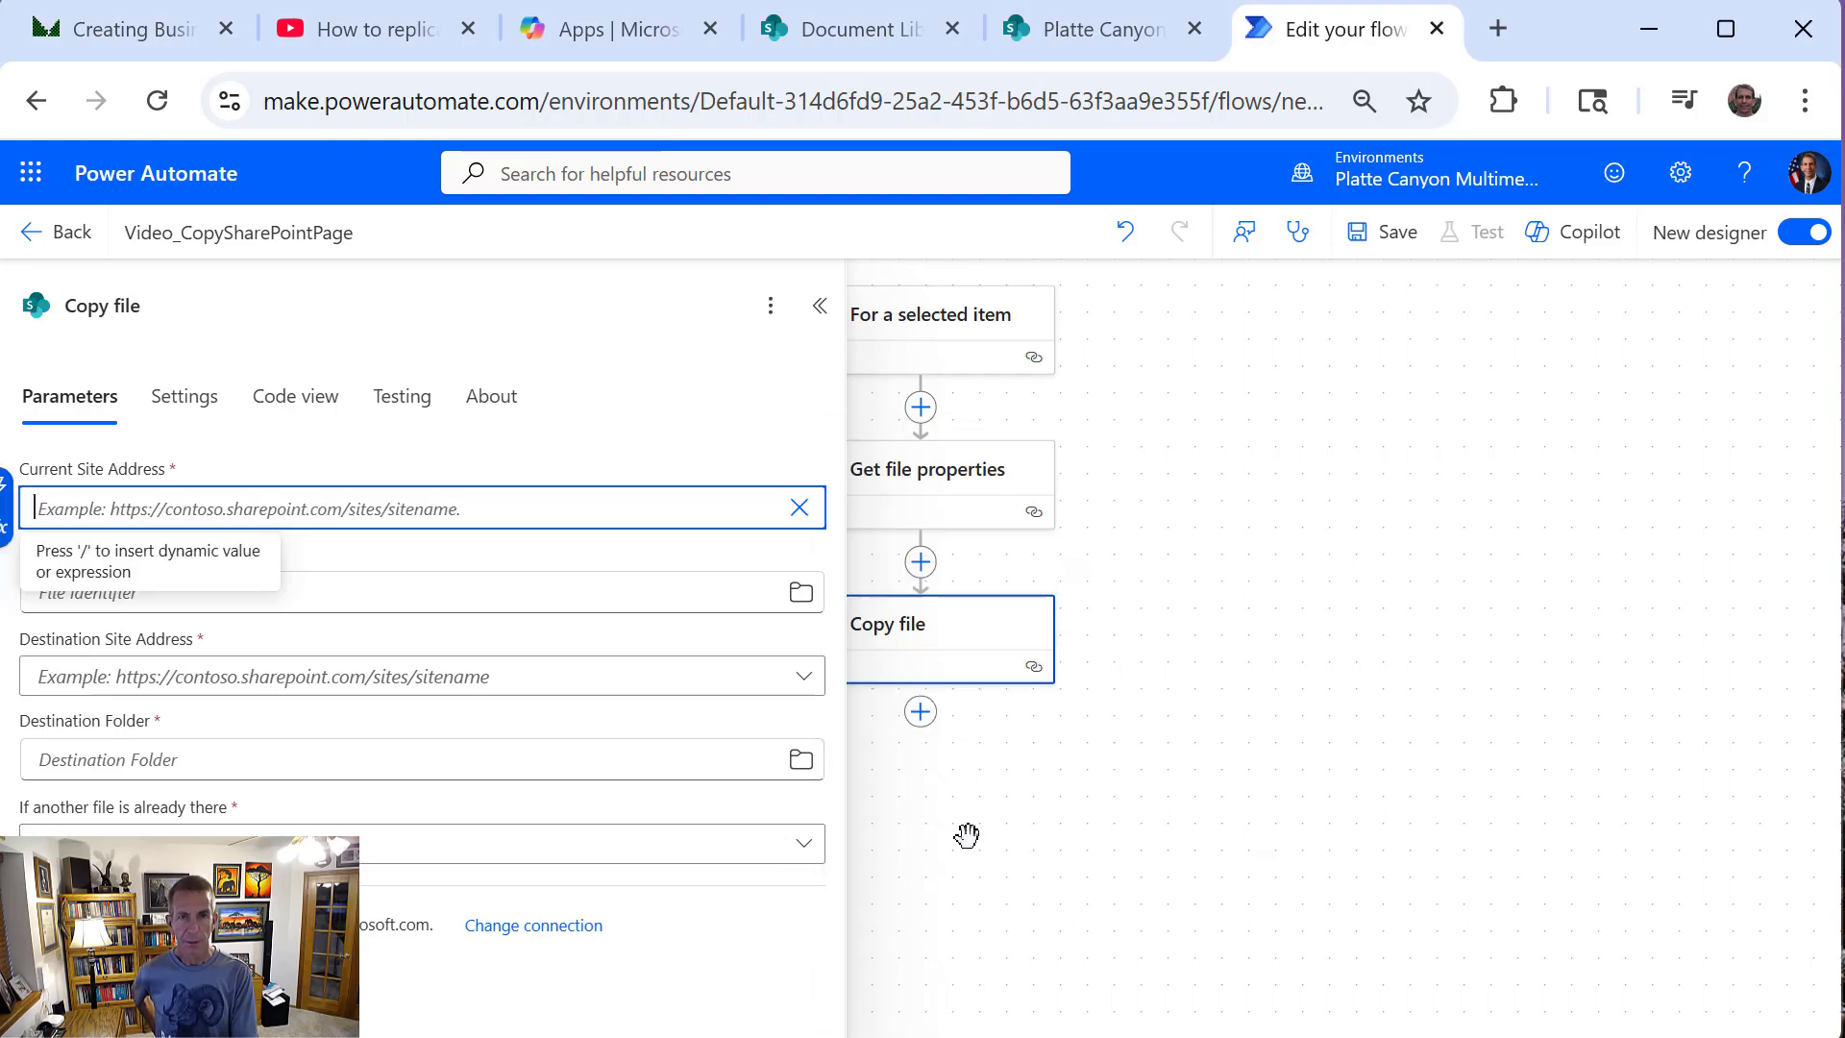
click(819, 31)
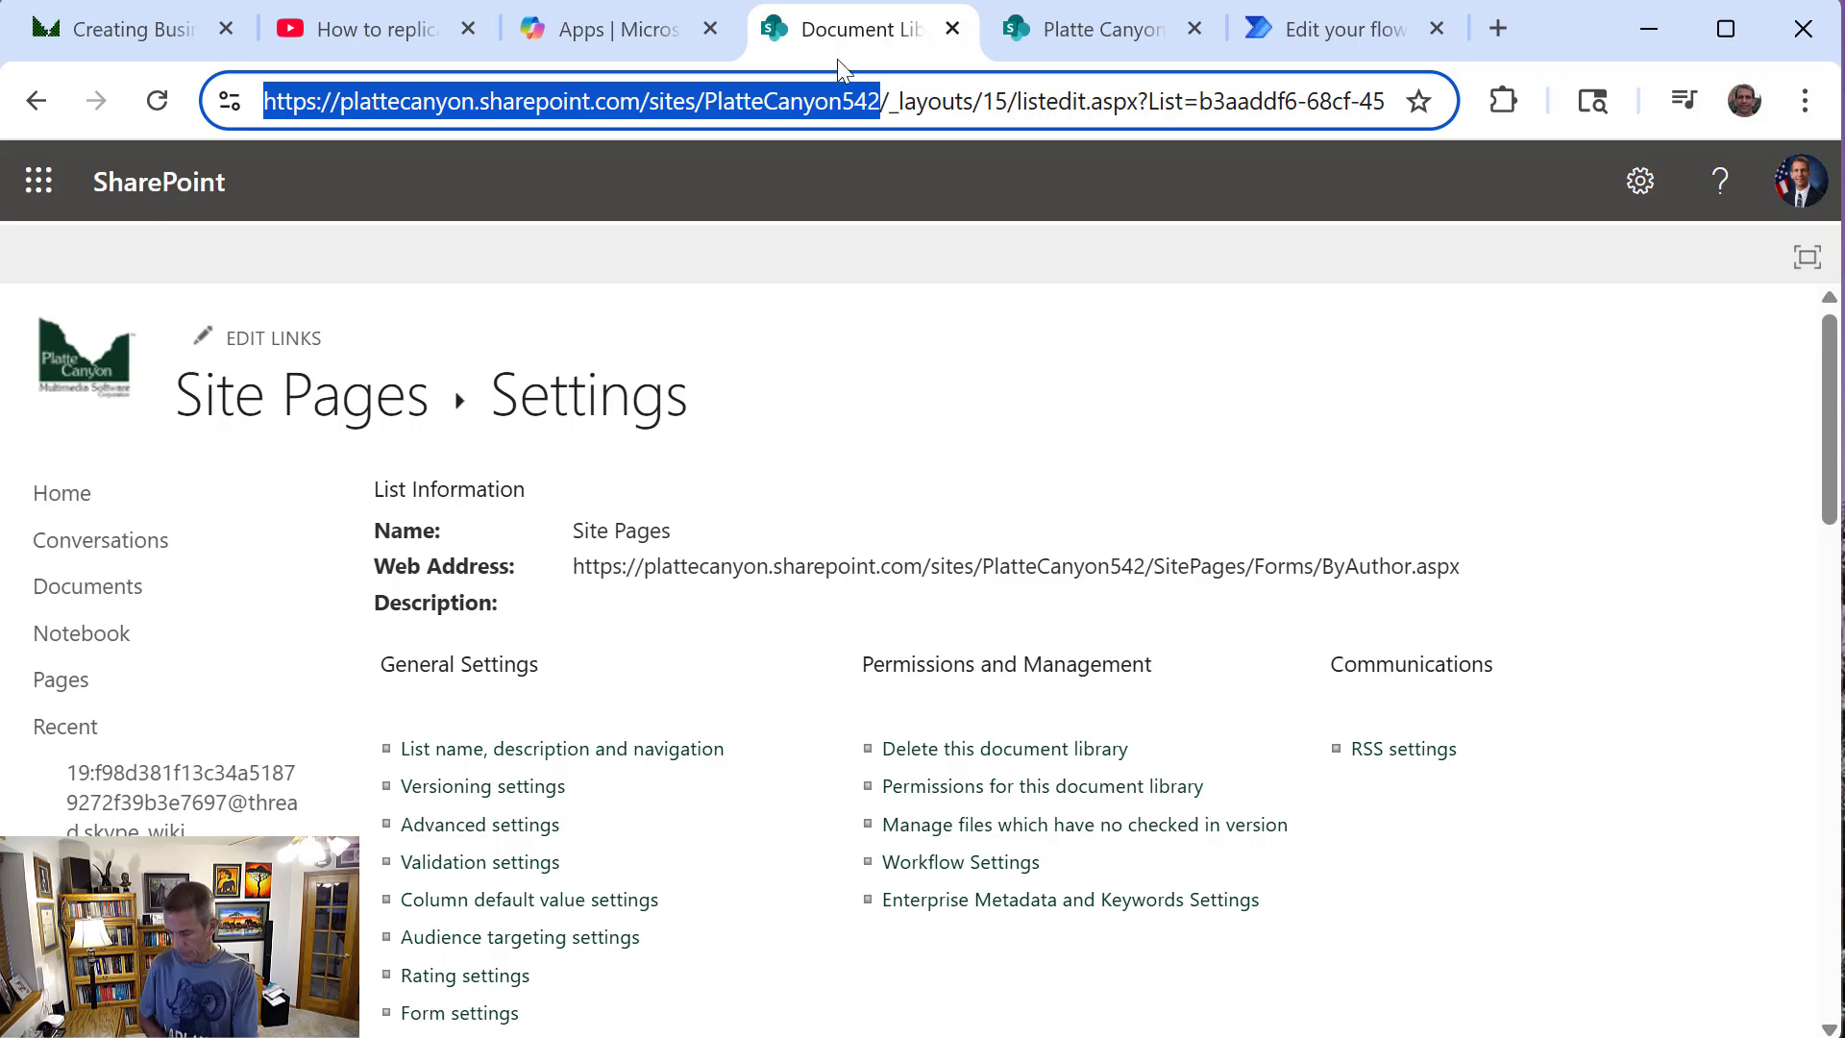
click(1260, 48)
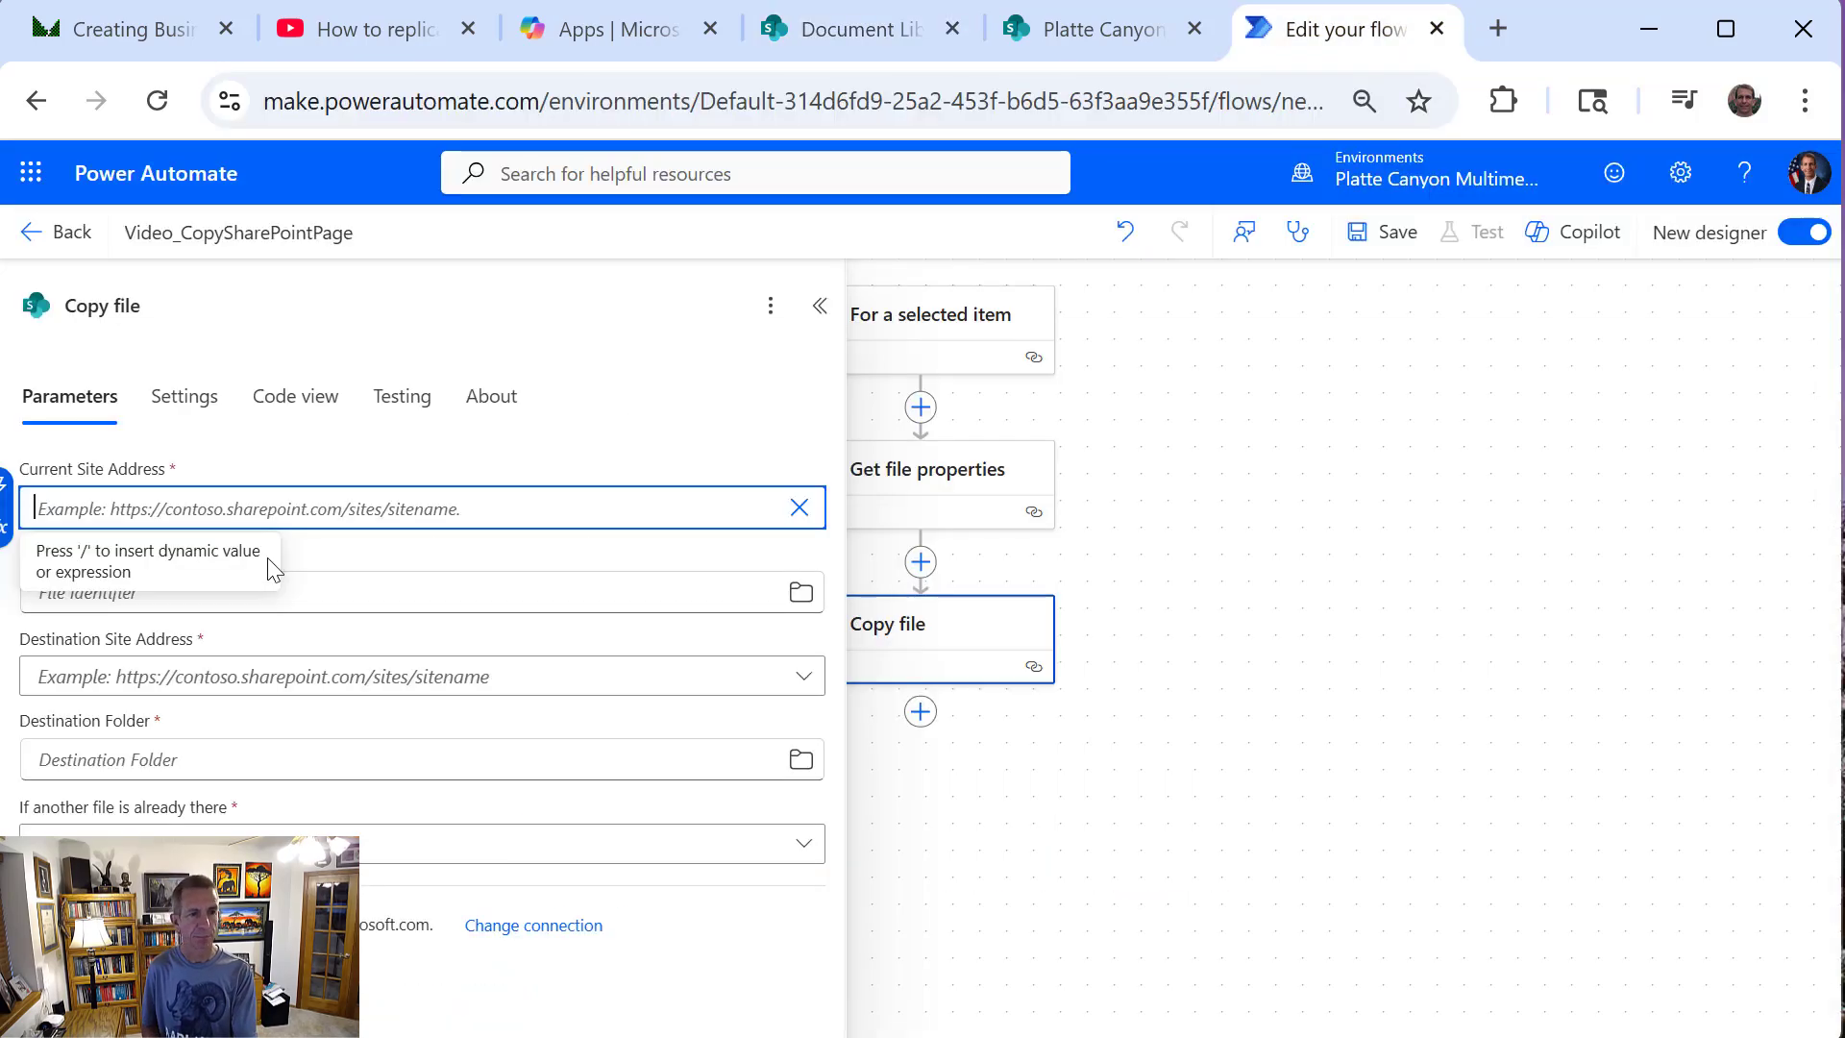
key(ctrl+v)
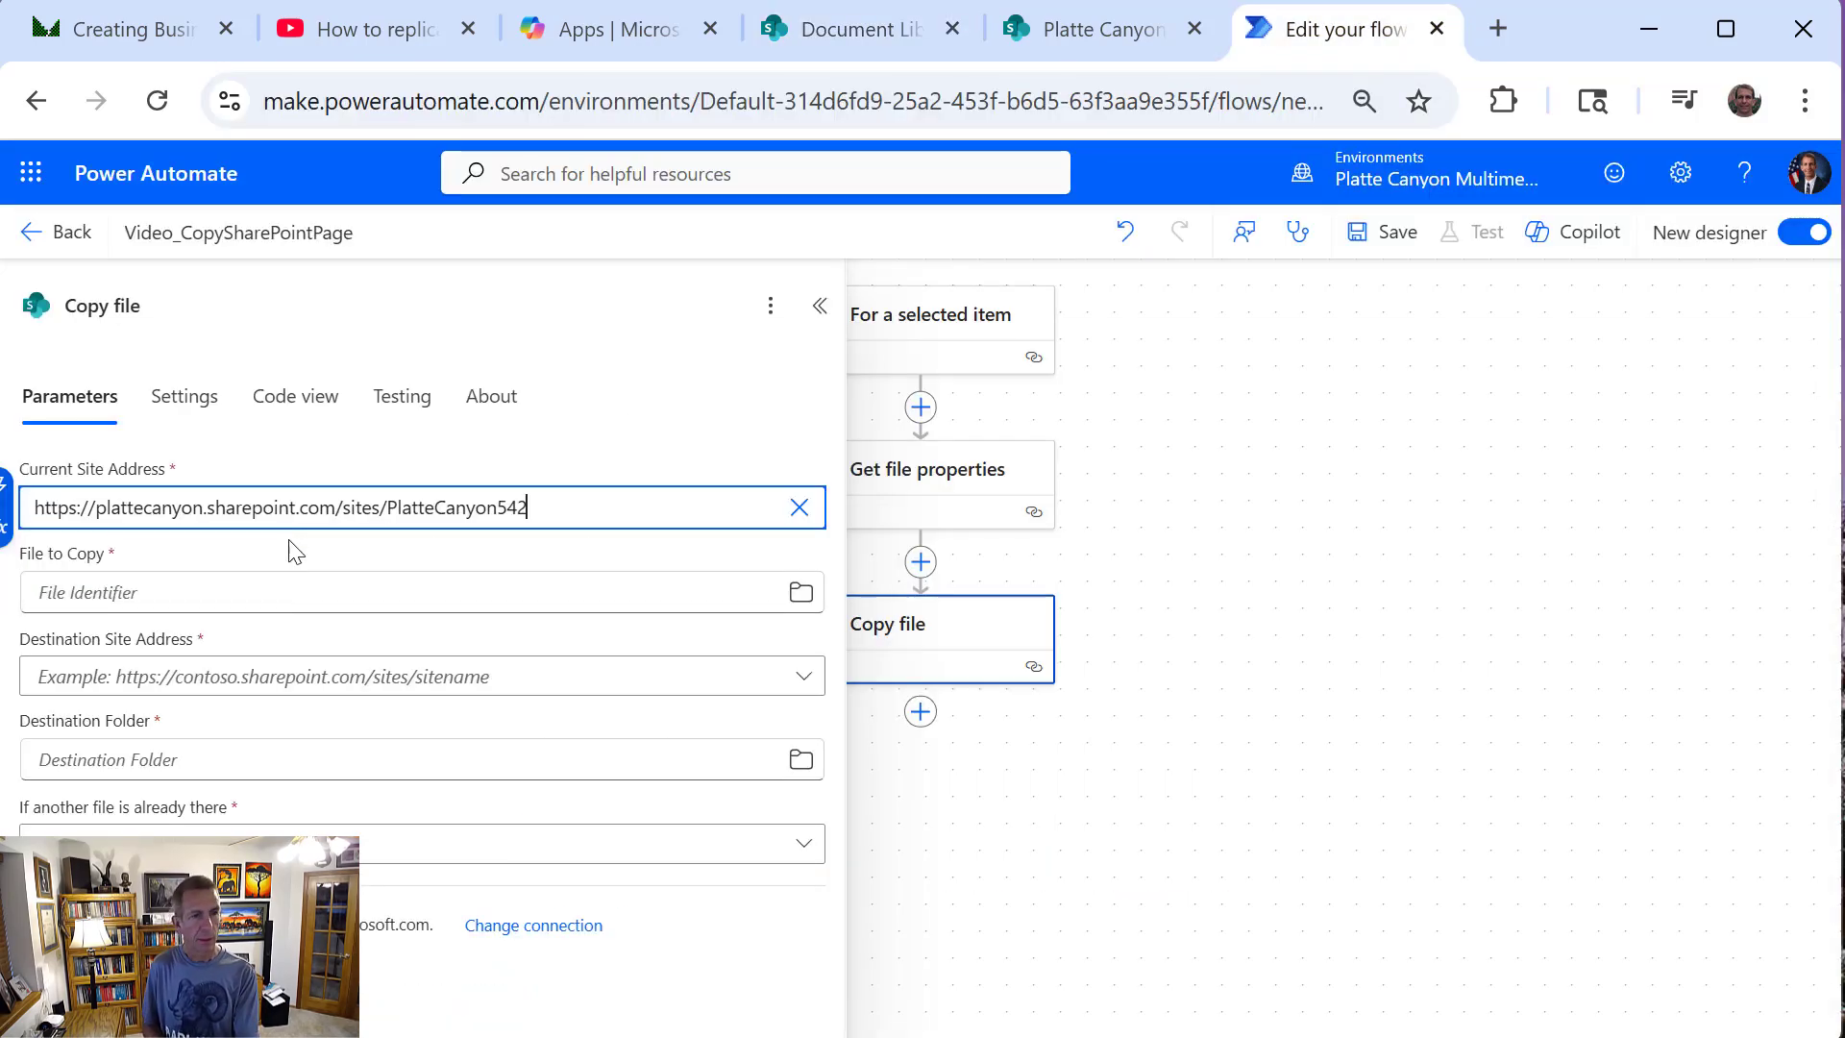
Set File to Copy to the Identifier dynamic value from Get file properties
click(312, 593)
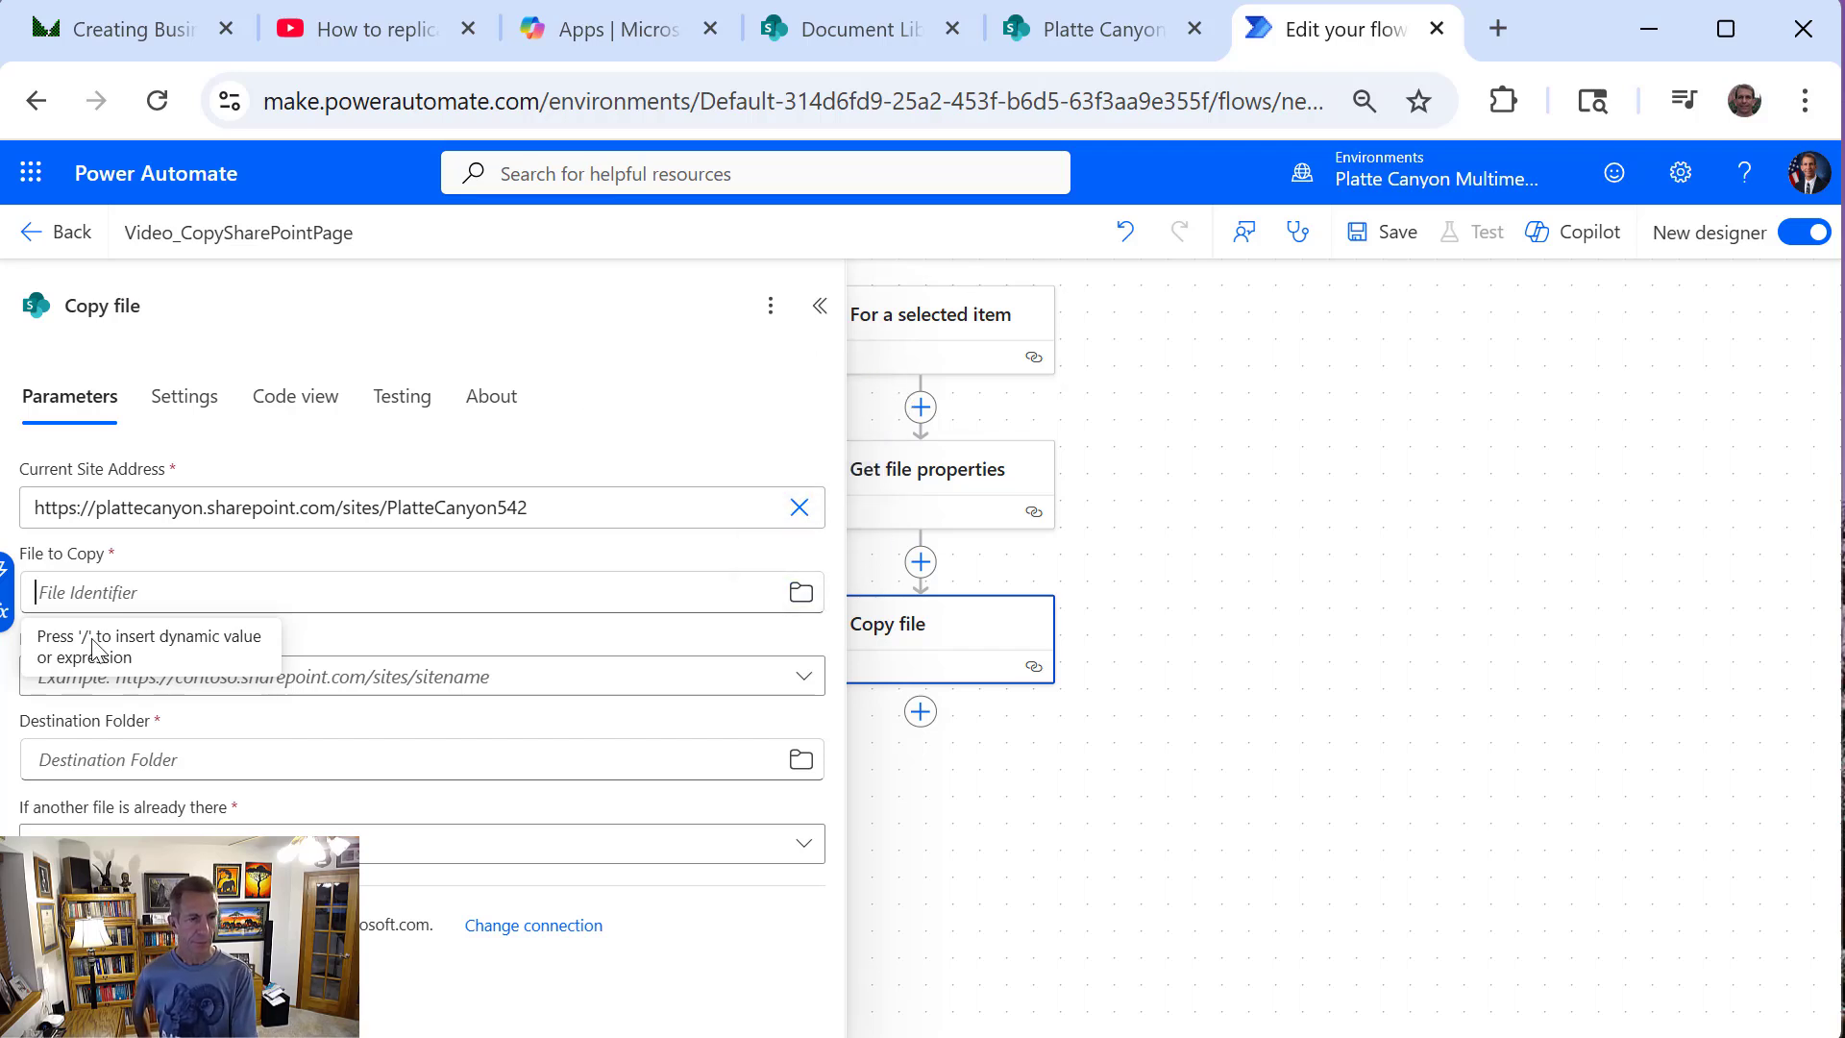
text(/)
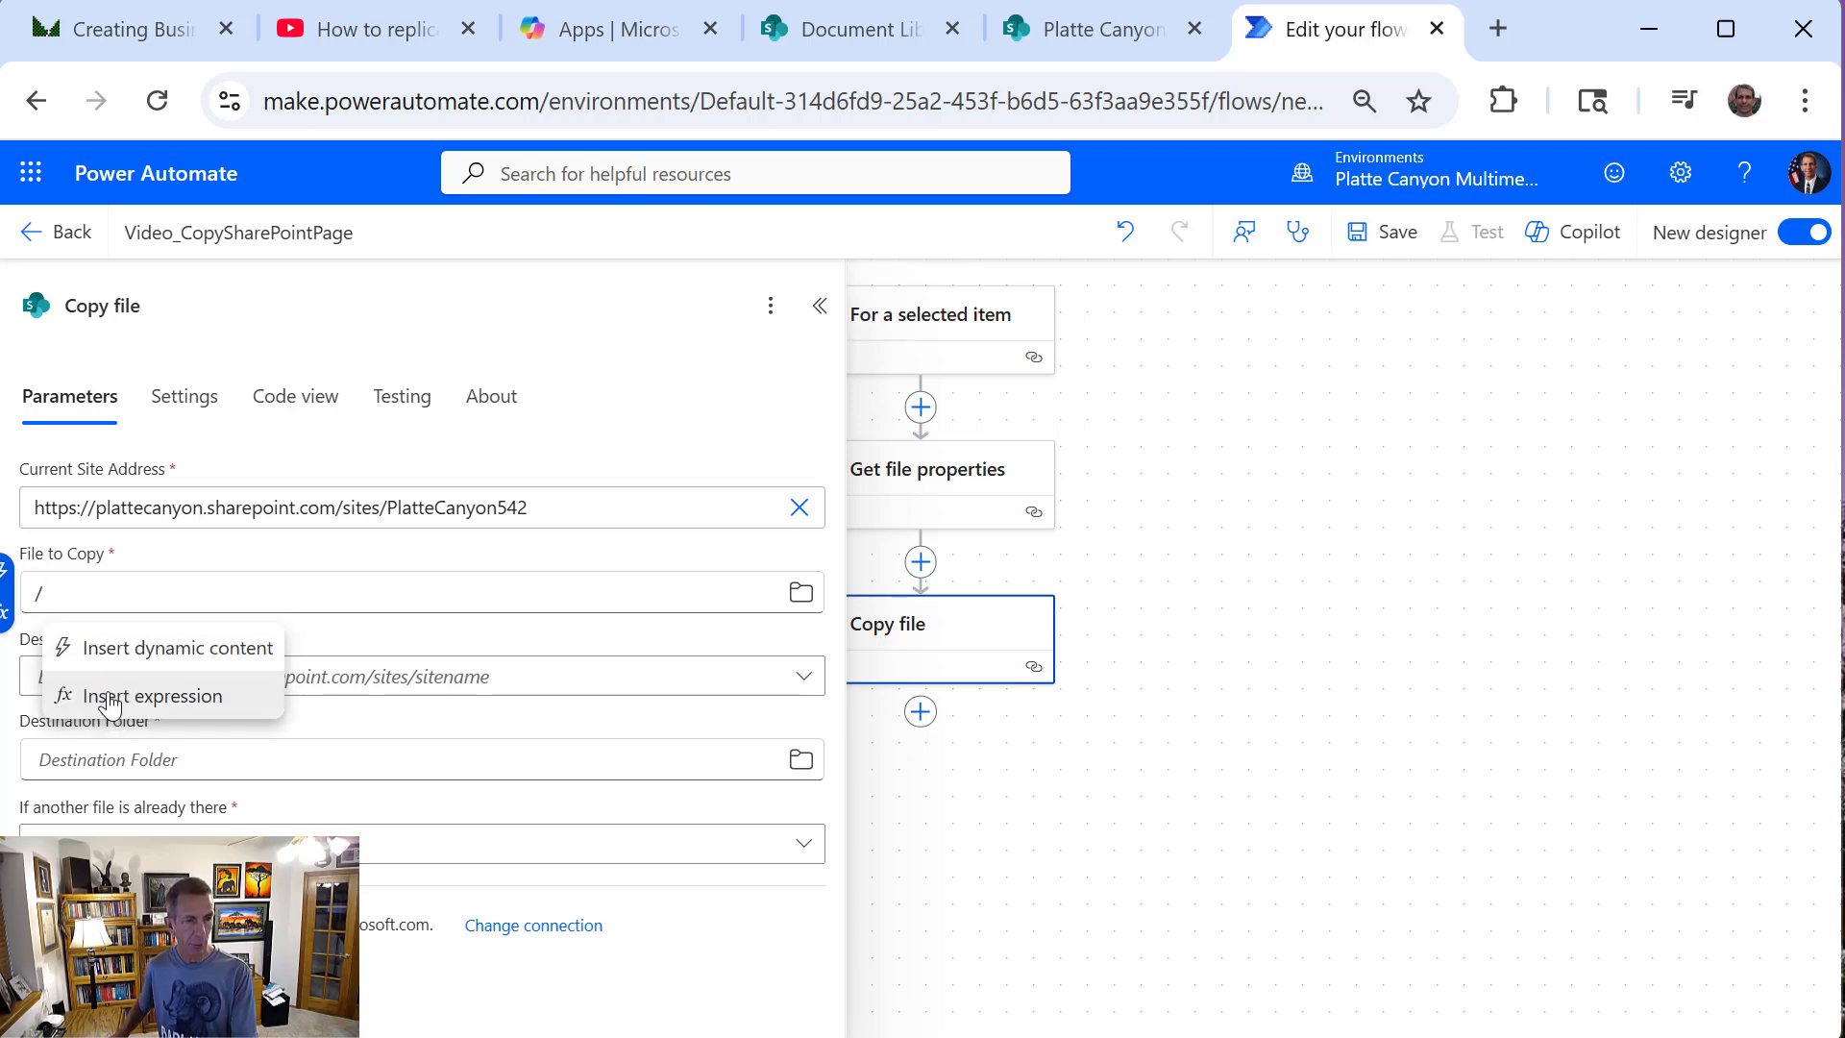
click(144, 646)
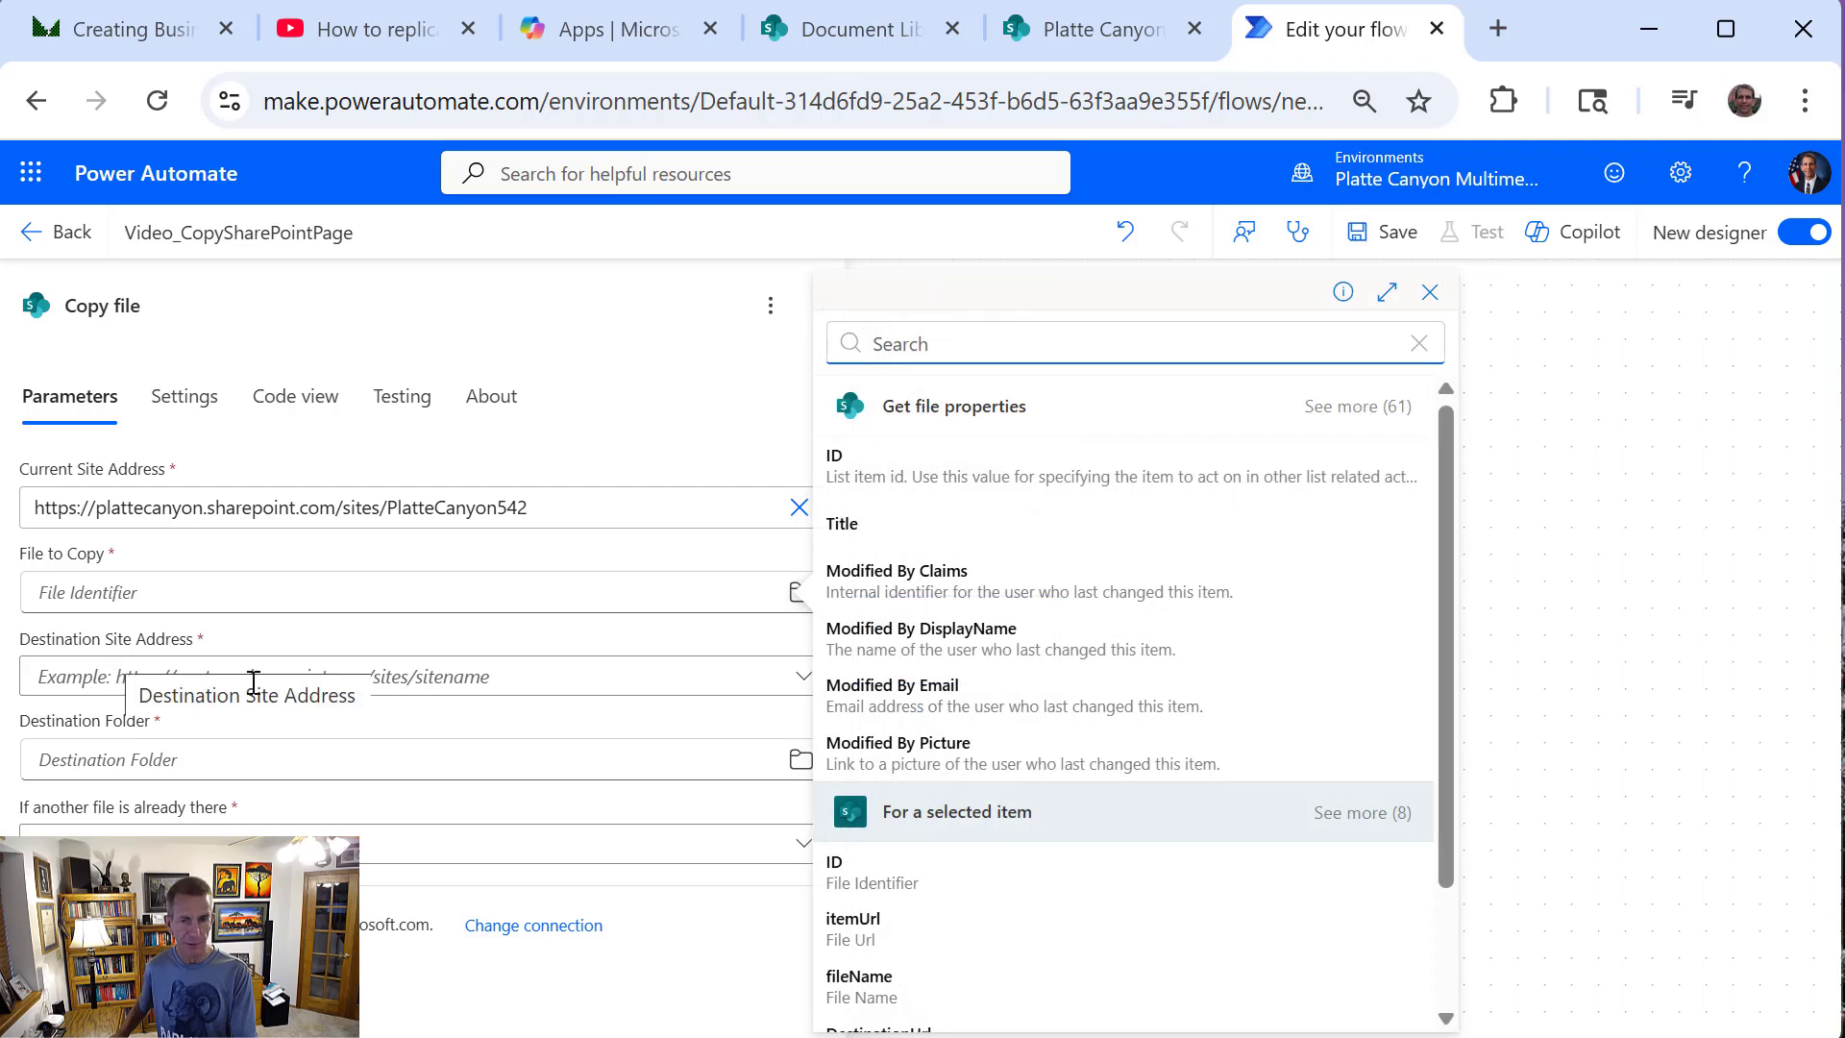
click(1441, 769)
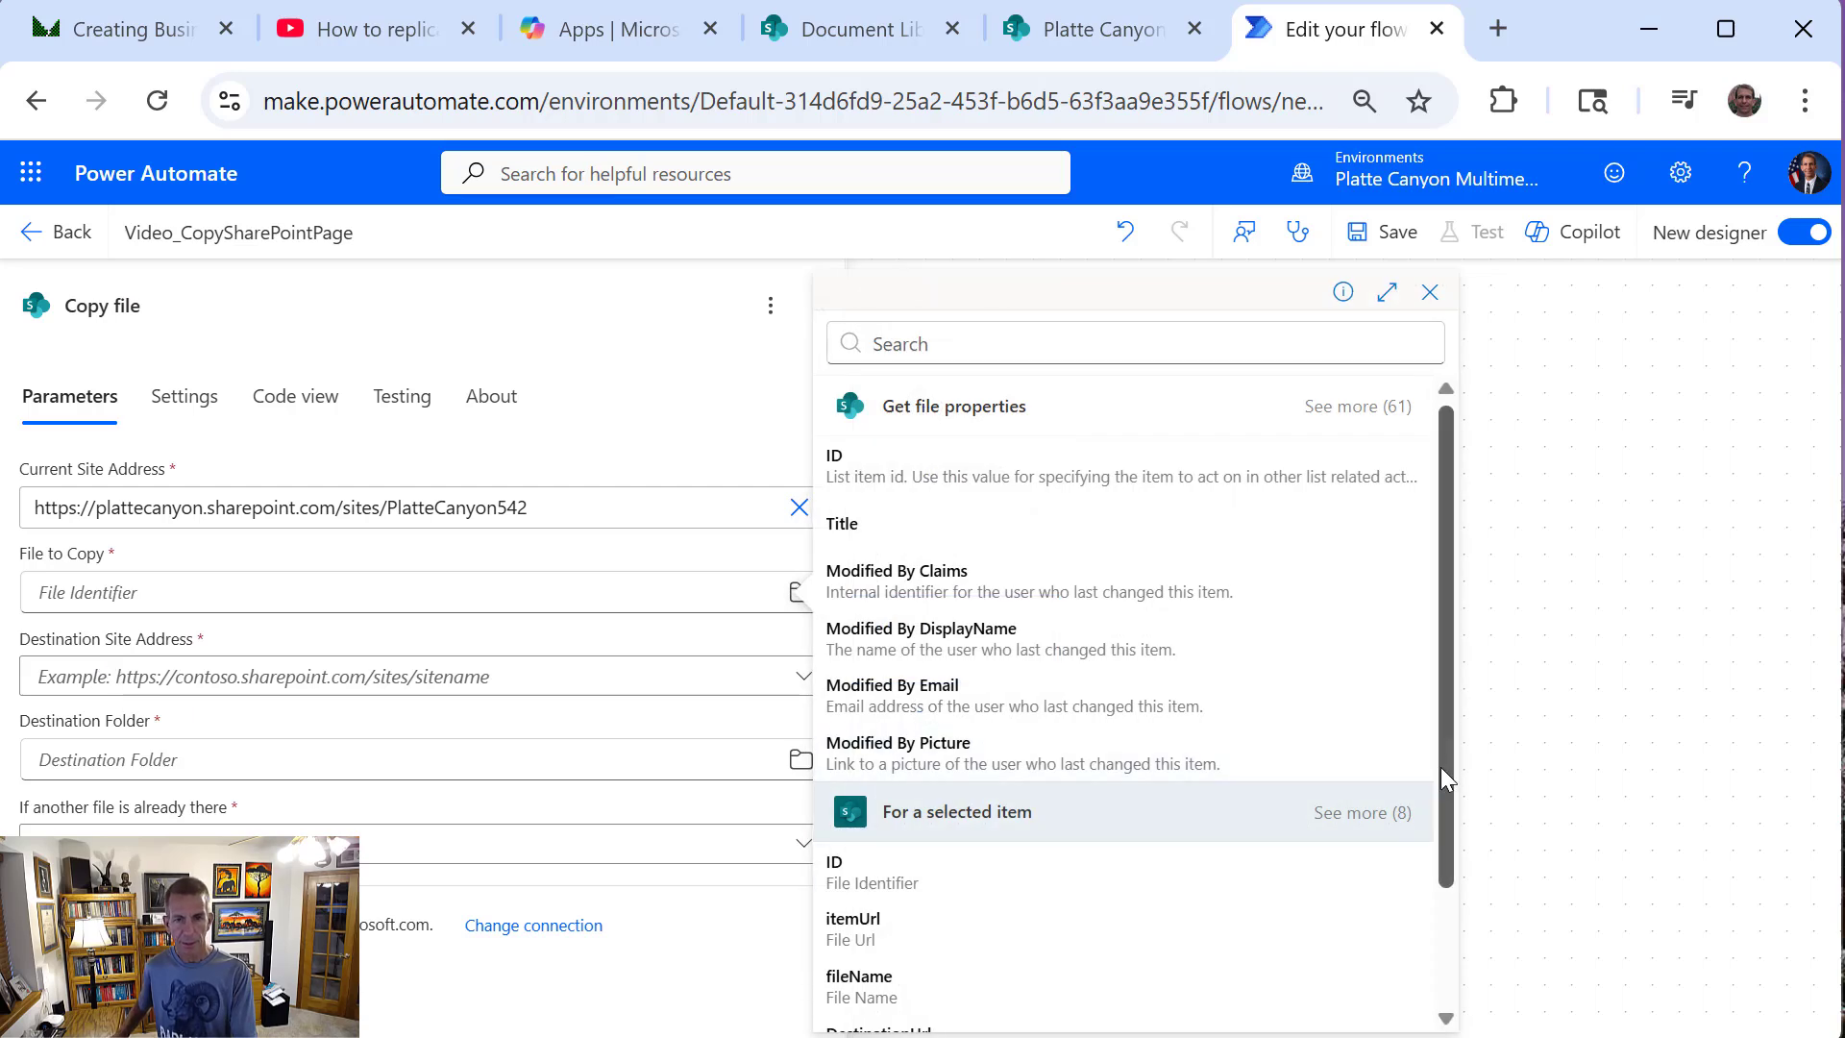
click(1335, 419)
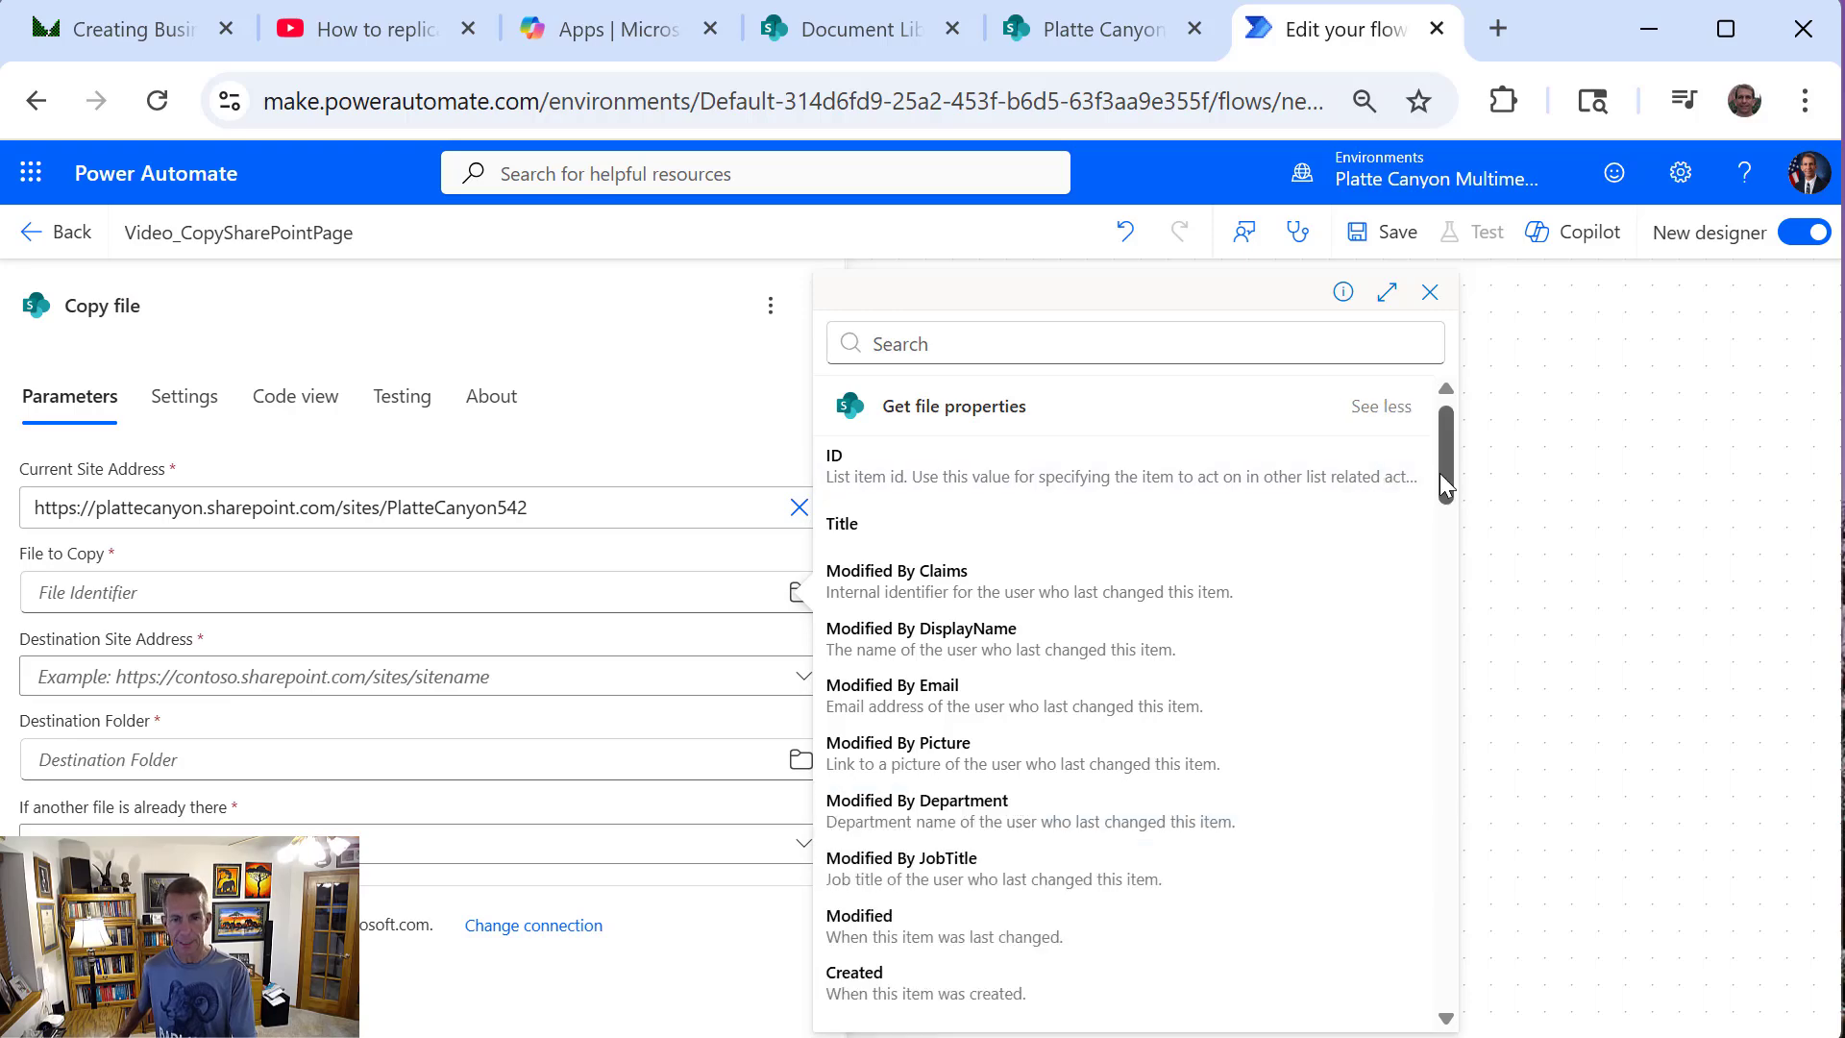
drag(1440, 473, 1470, 807)
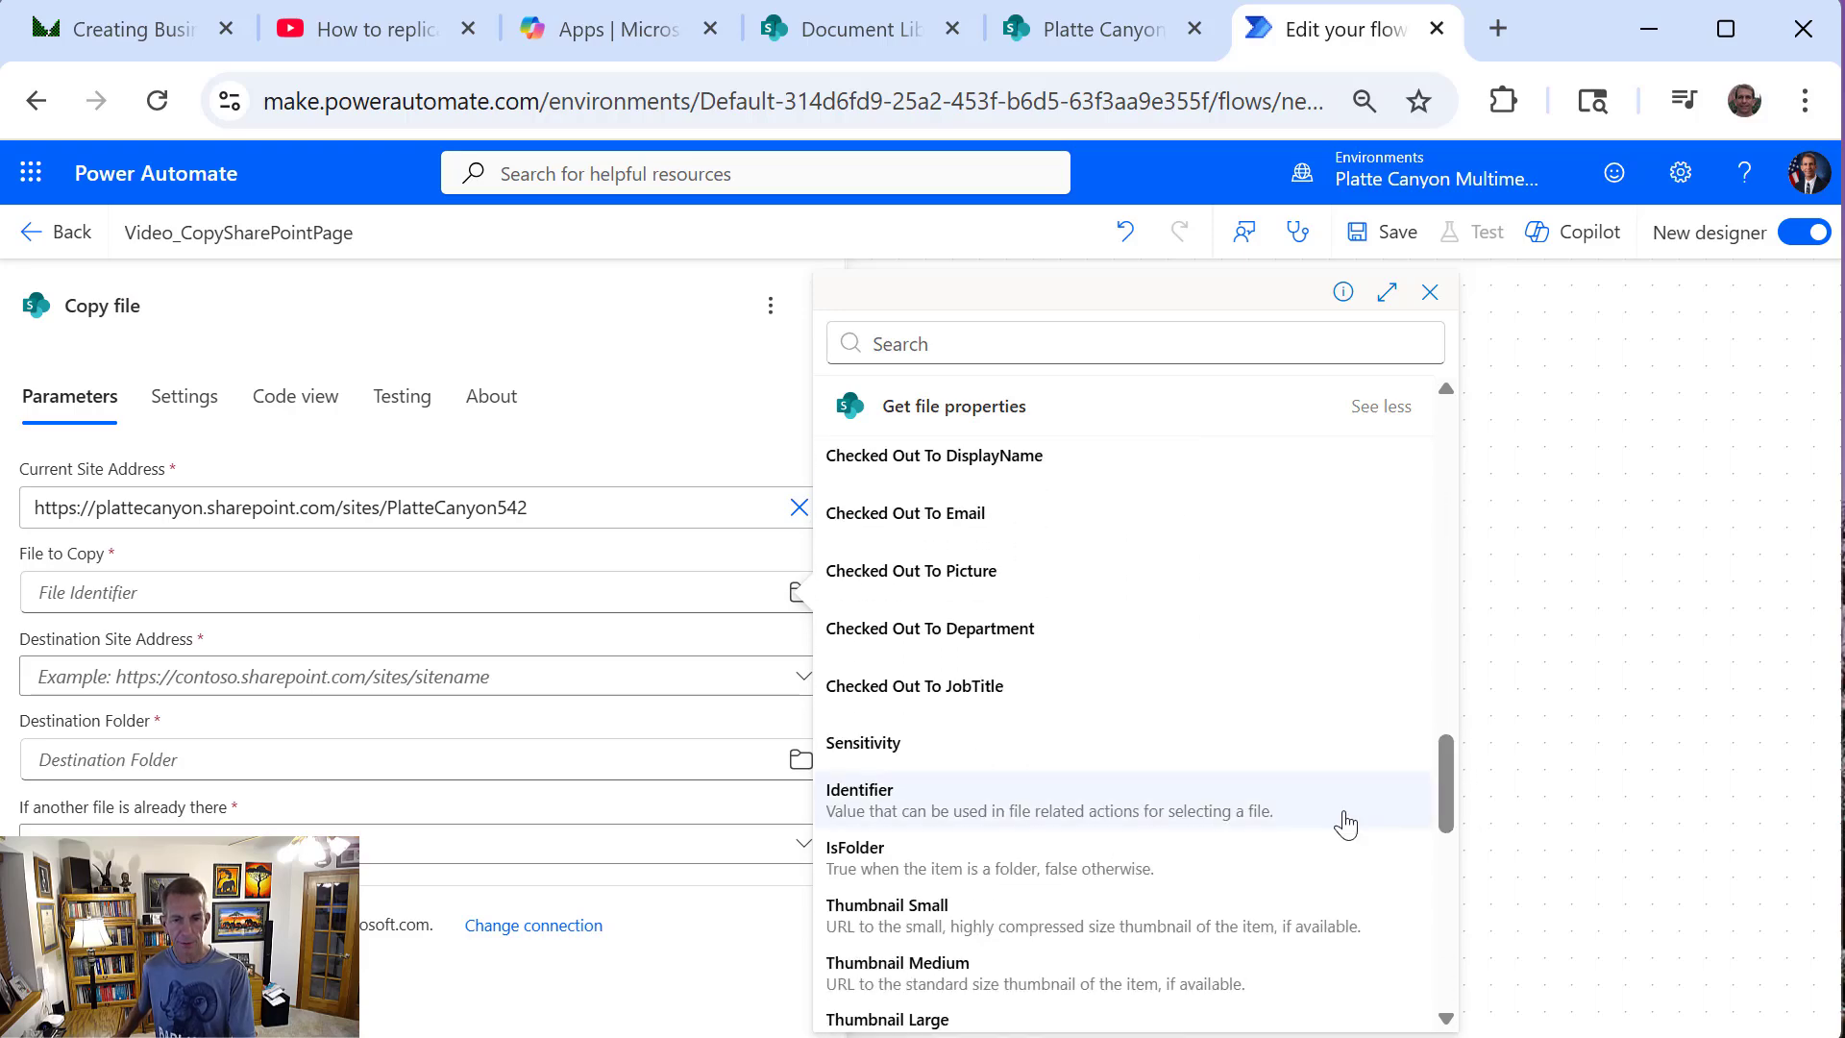
click(1125, 799)
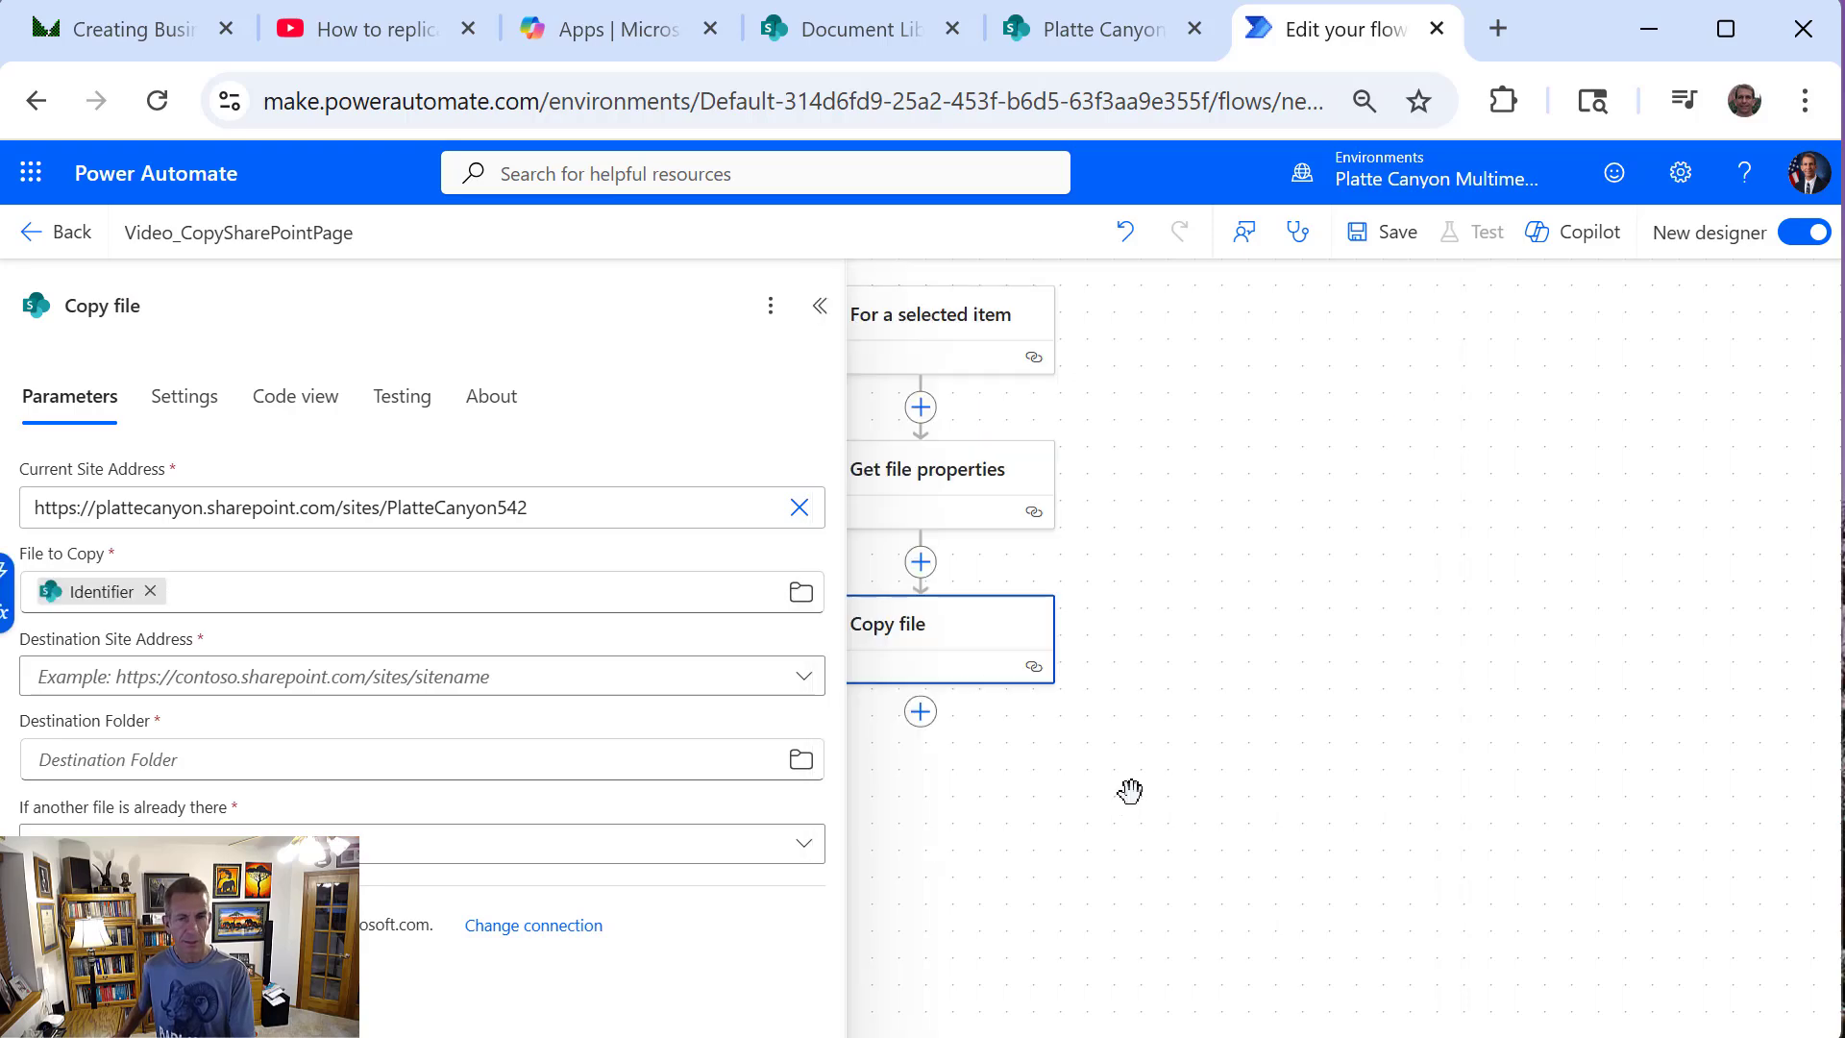
Set the Destination Site Address as a custom value using the trigger's DestinationUrl dynamic value
click(274, 677)
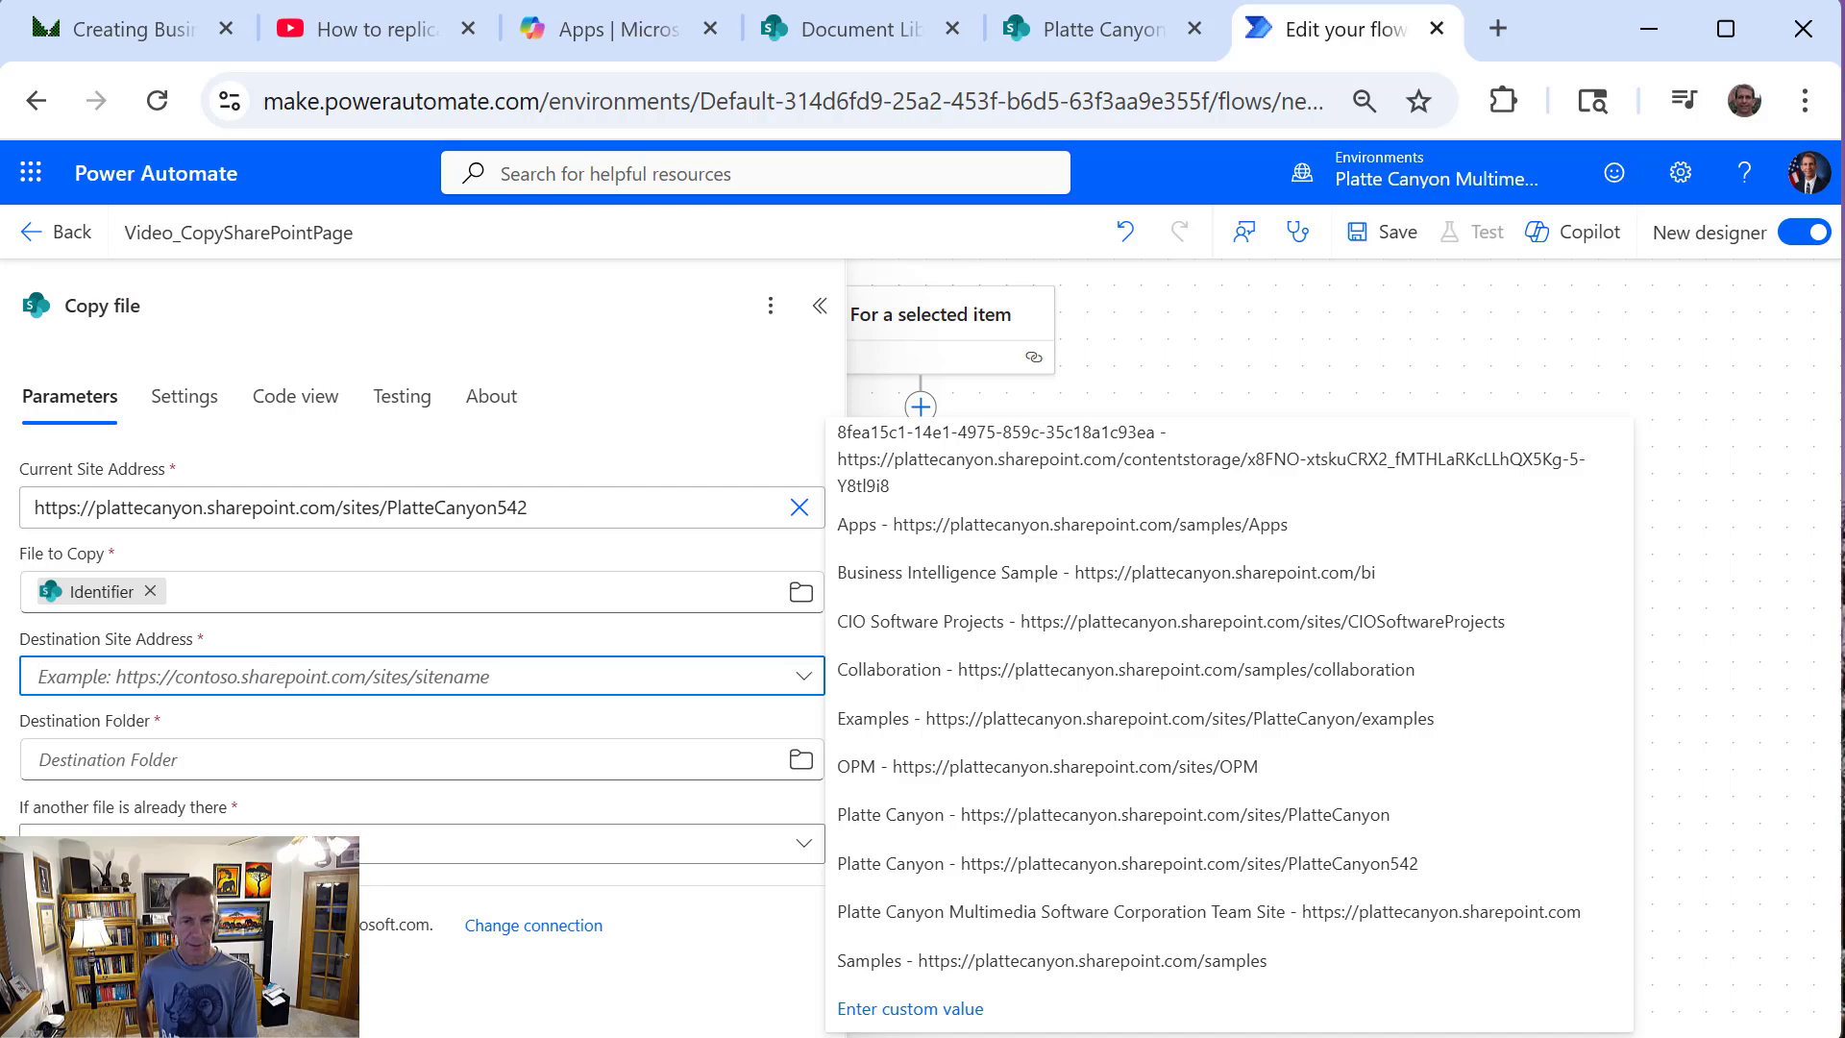
click(966, 1023)
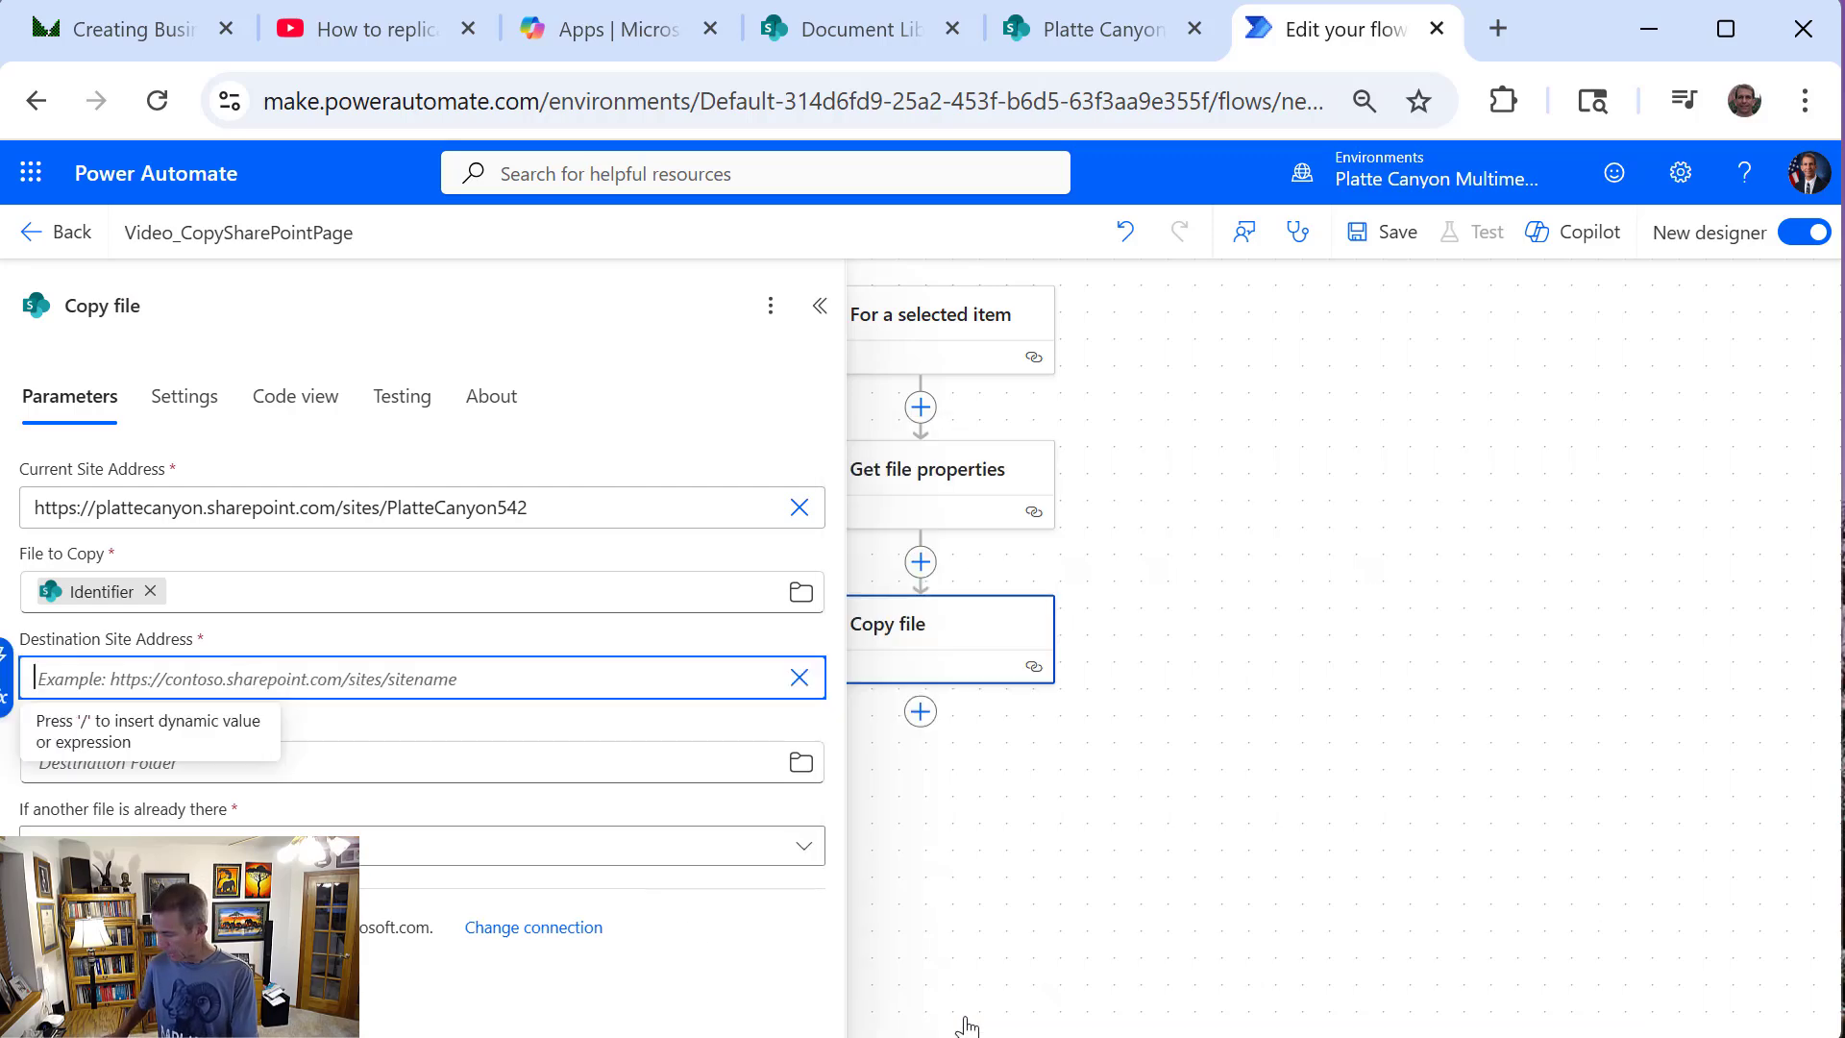
text(/)
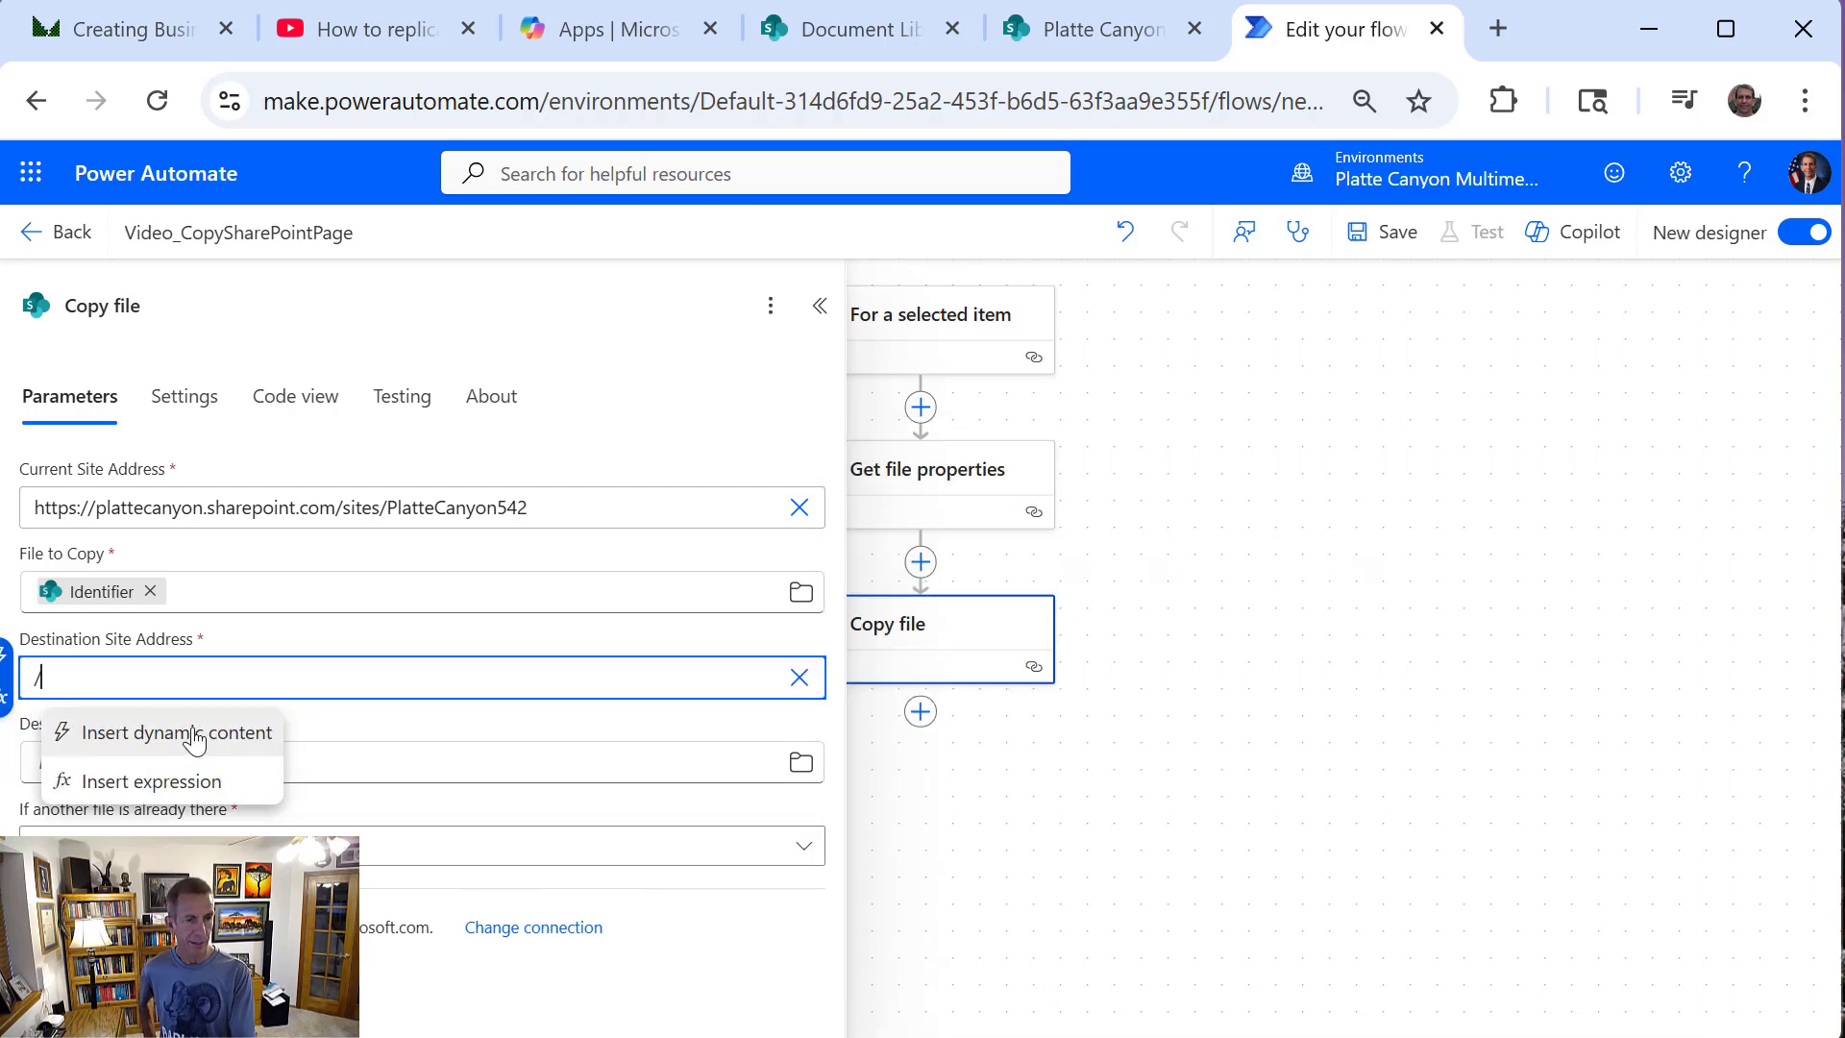
click(139, 734)
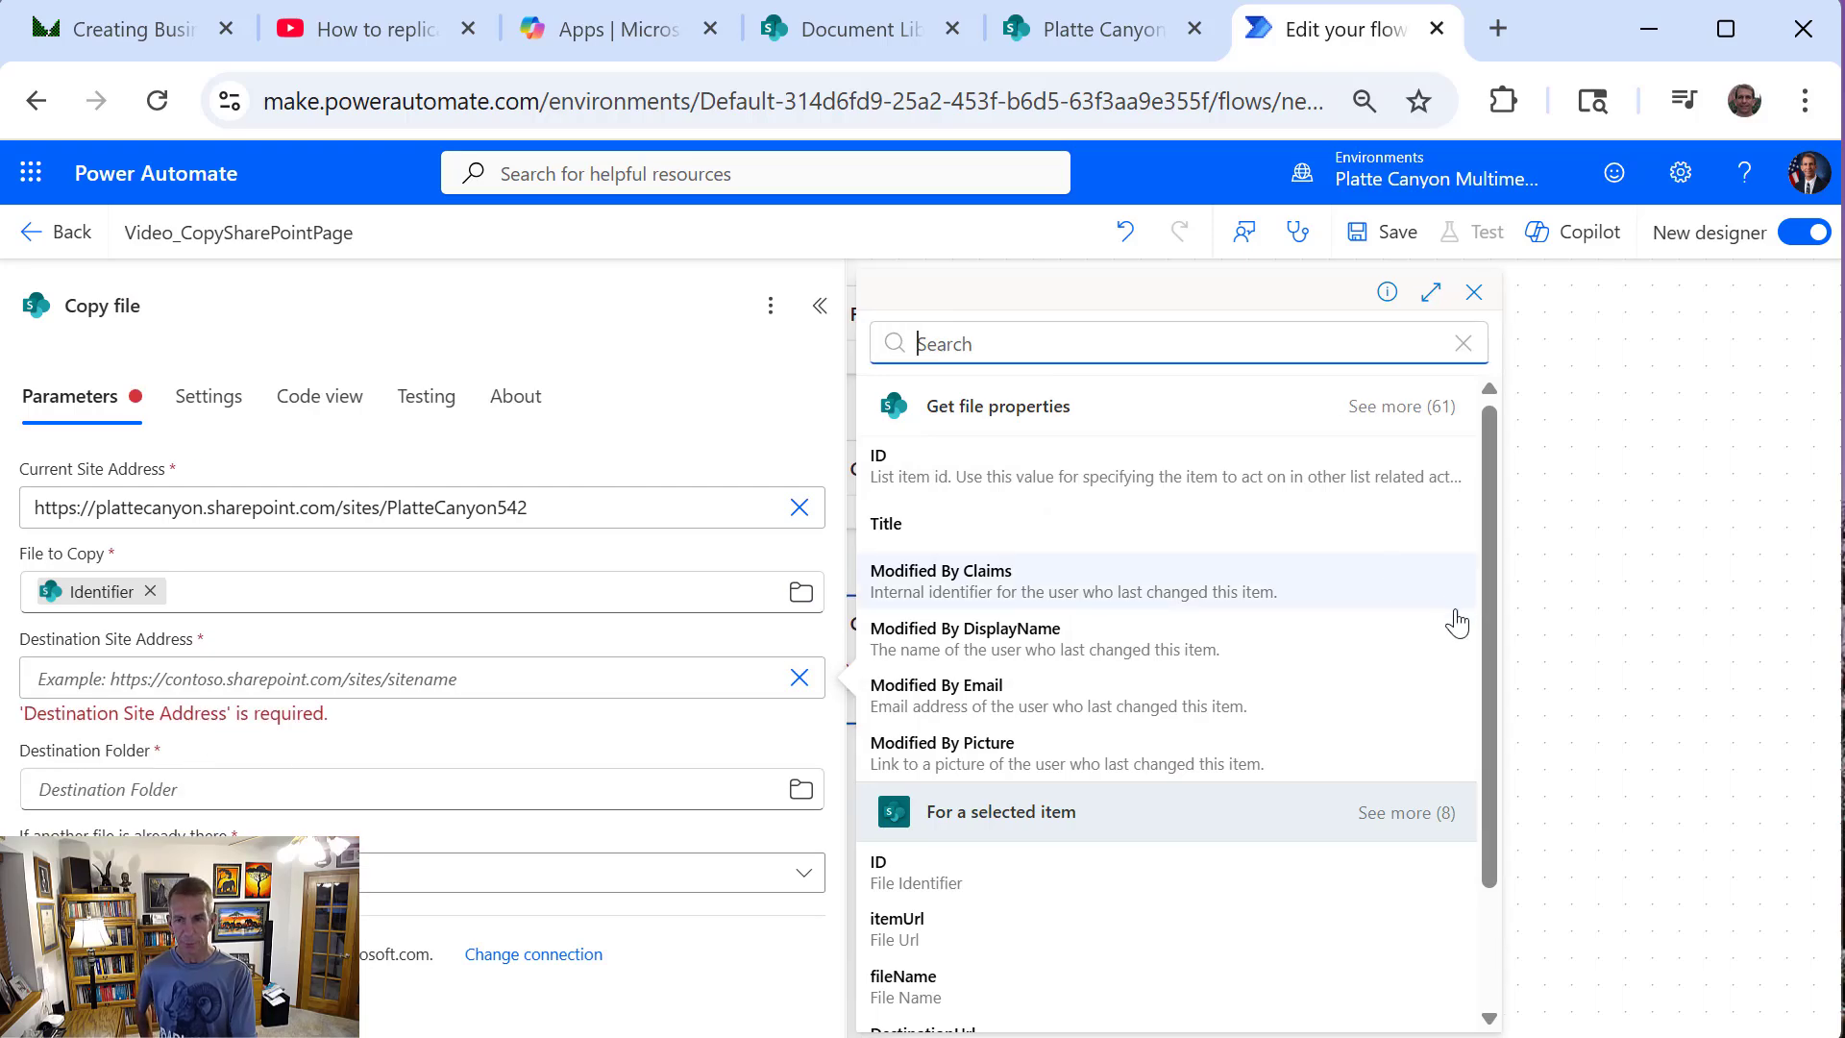
drag(1484, 626, 1491, 821)
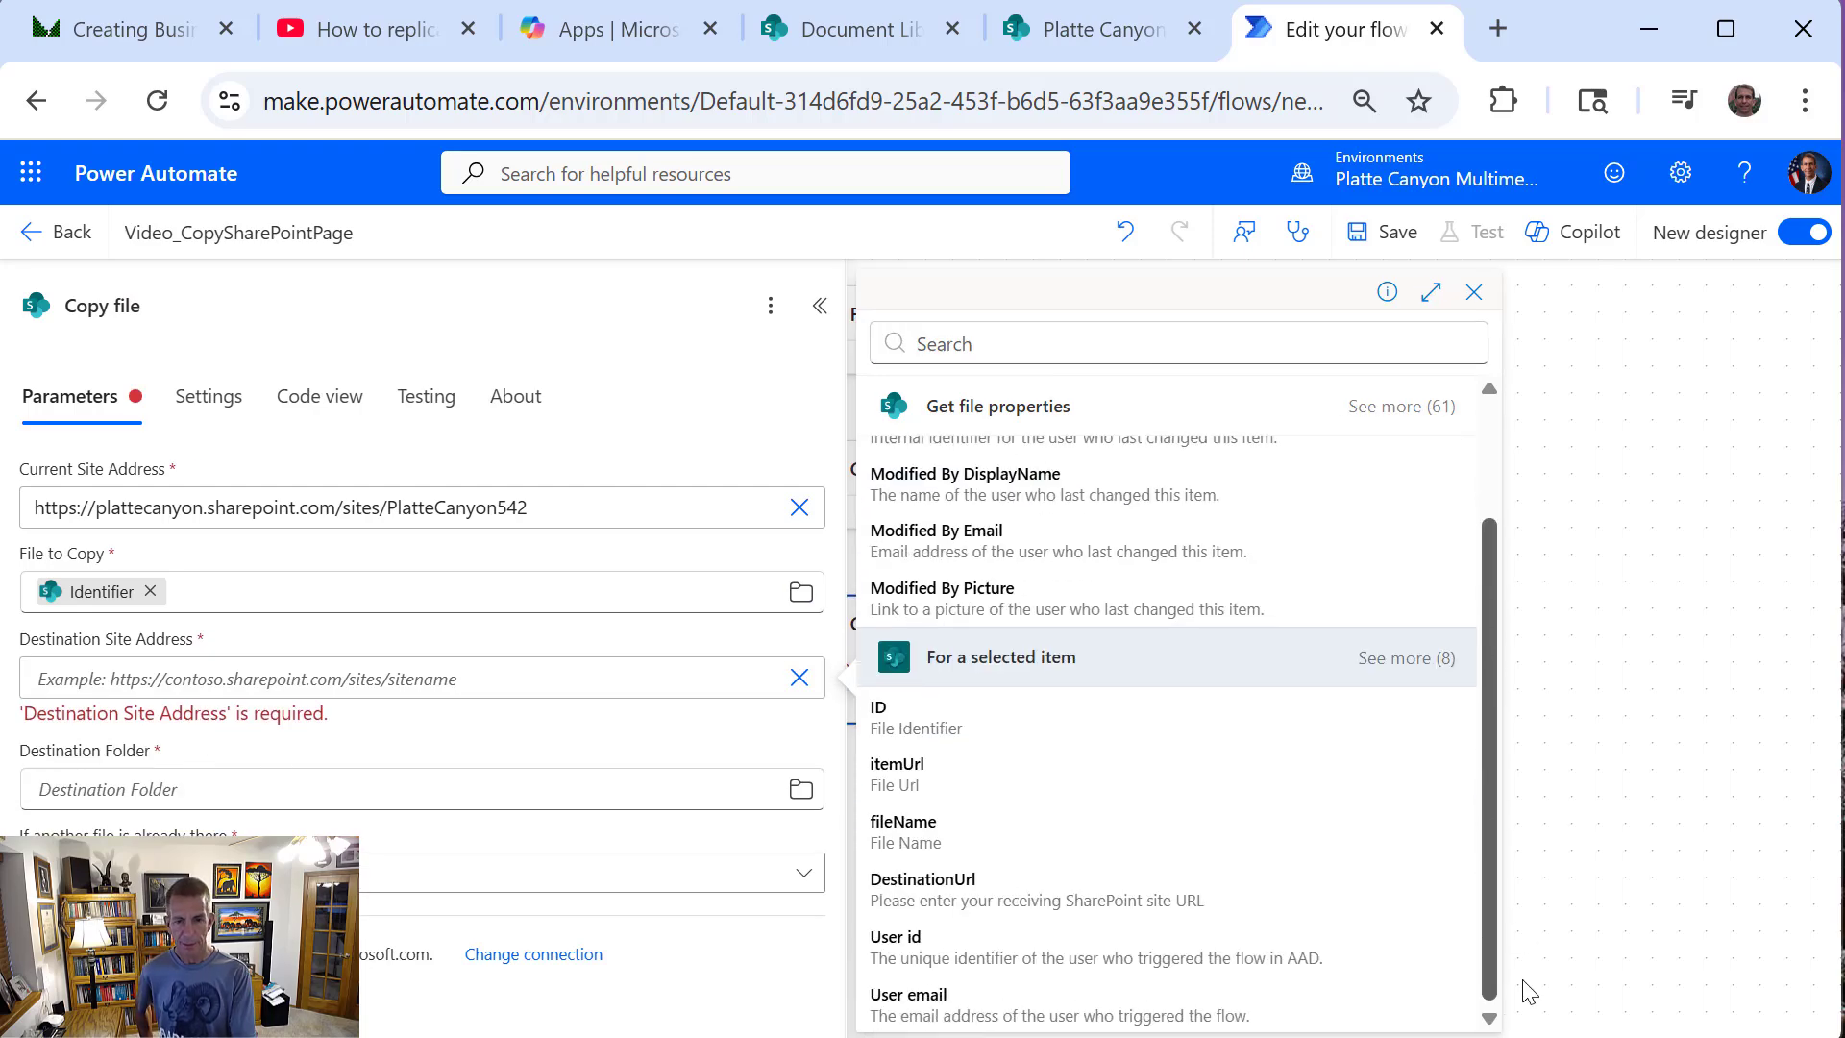
drag(1528, 992, 1515, 471)
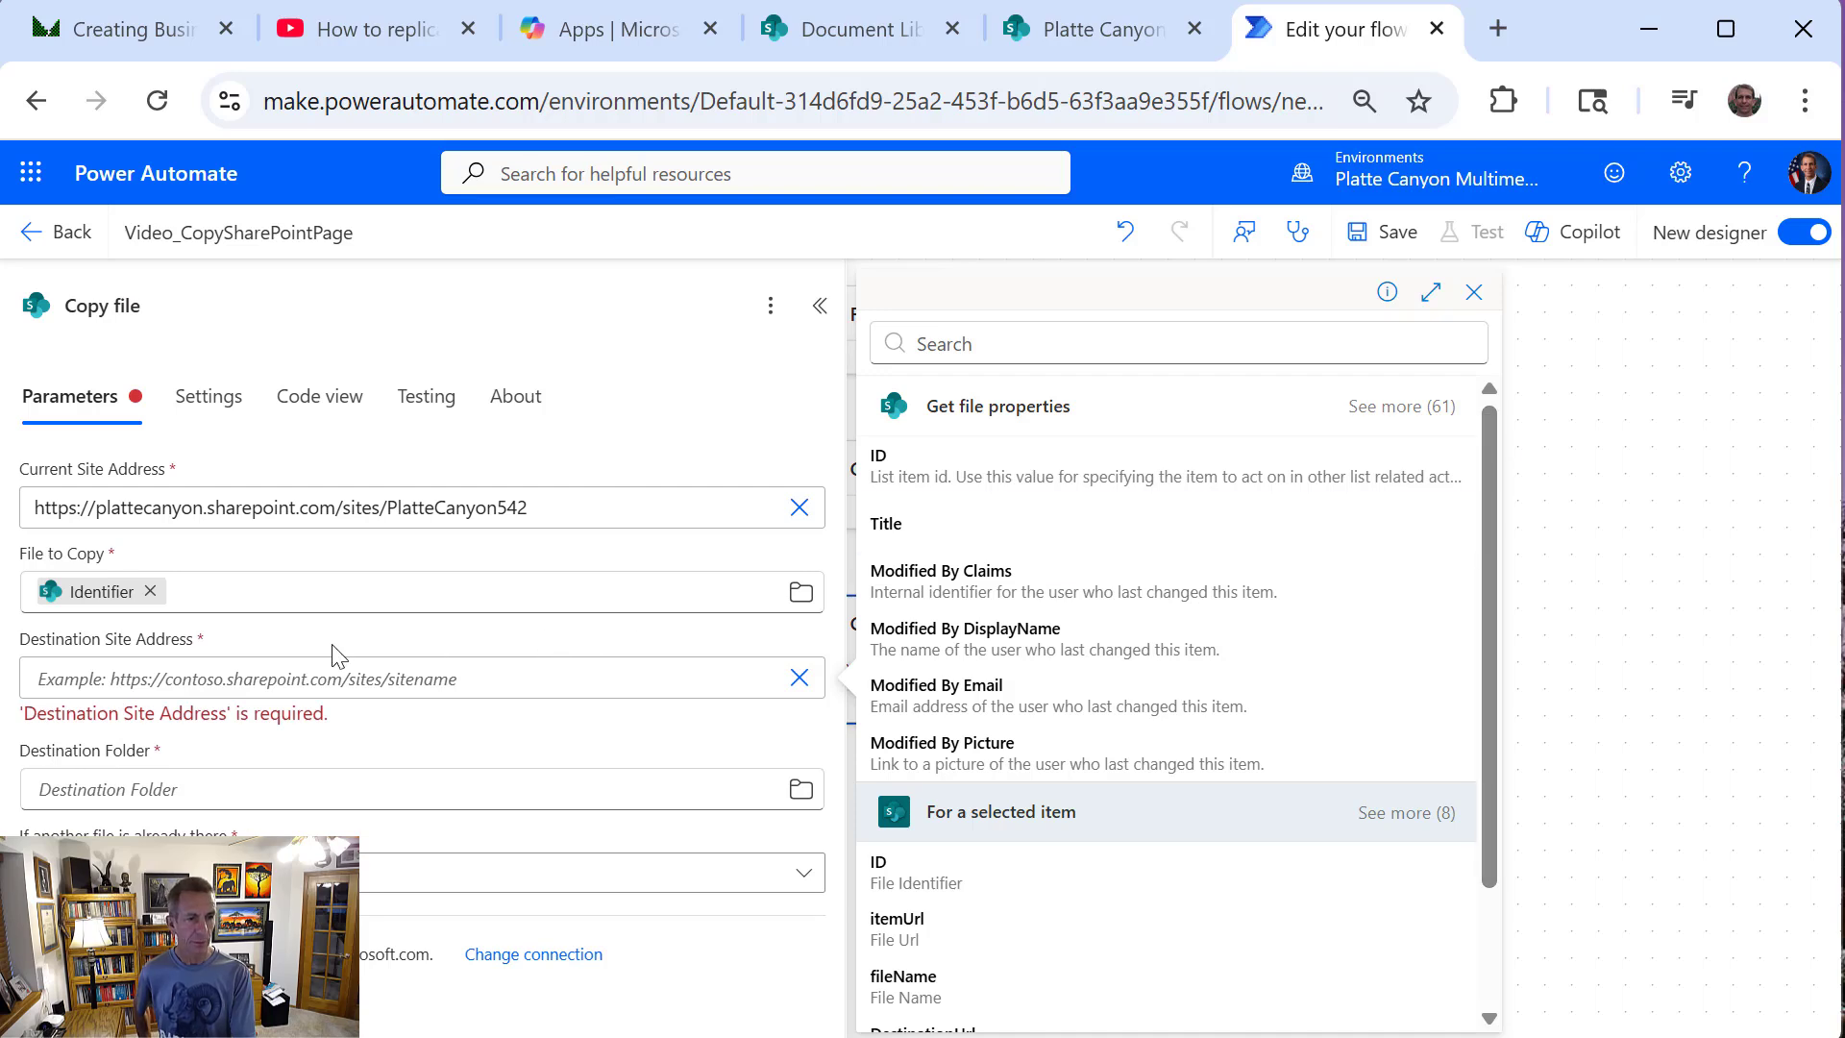
click(327, 679)
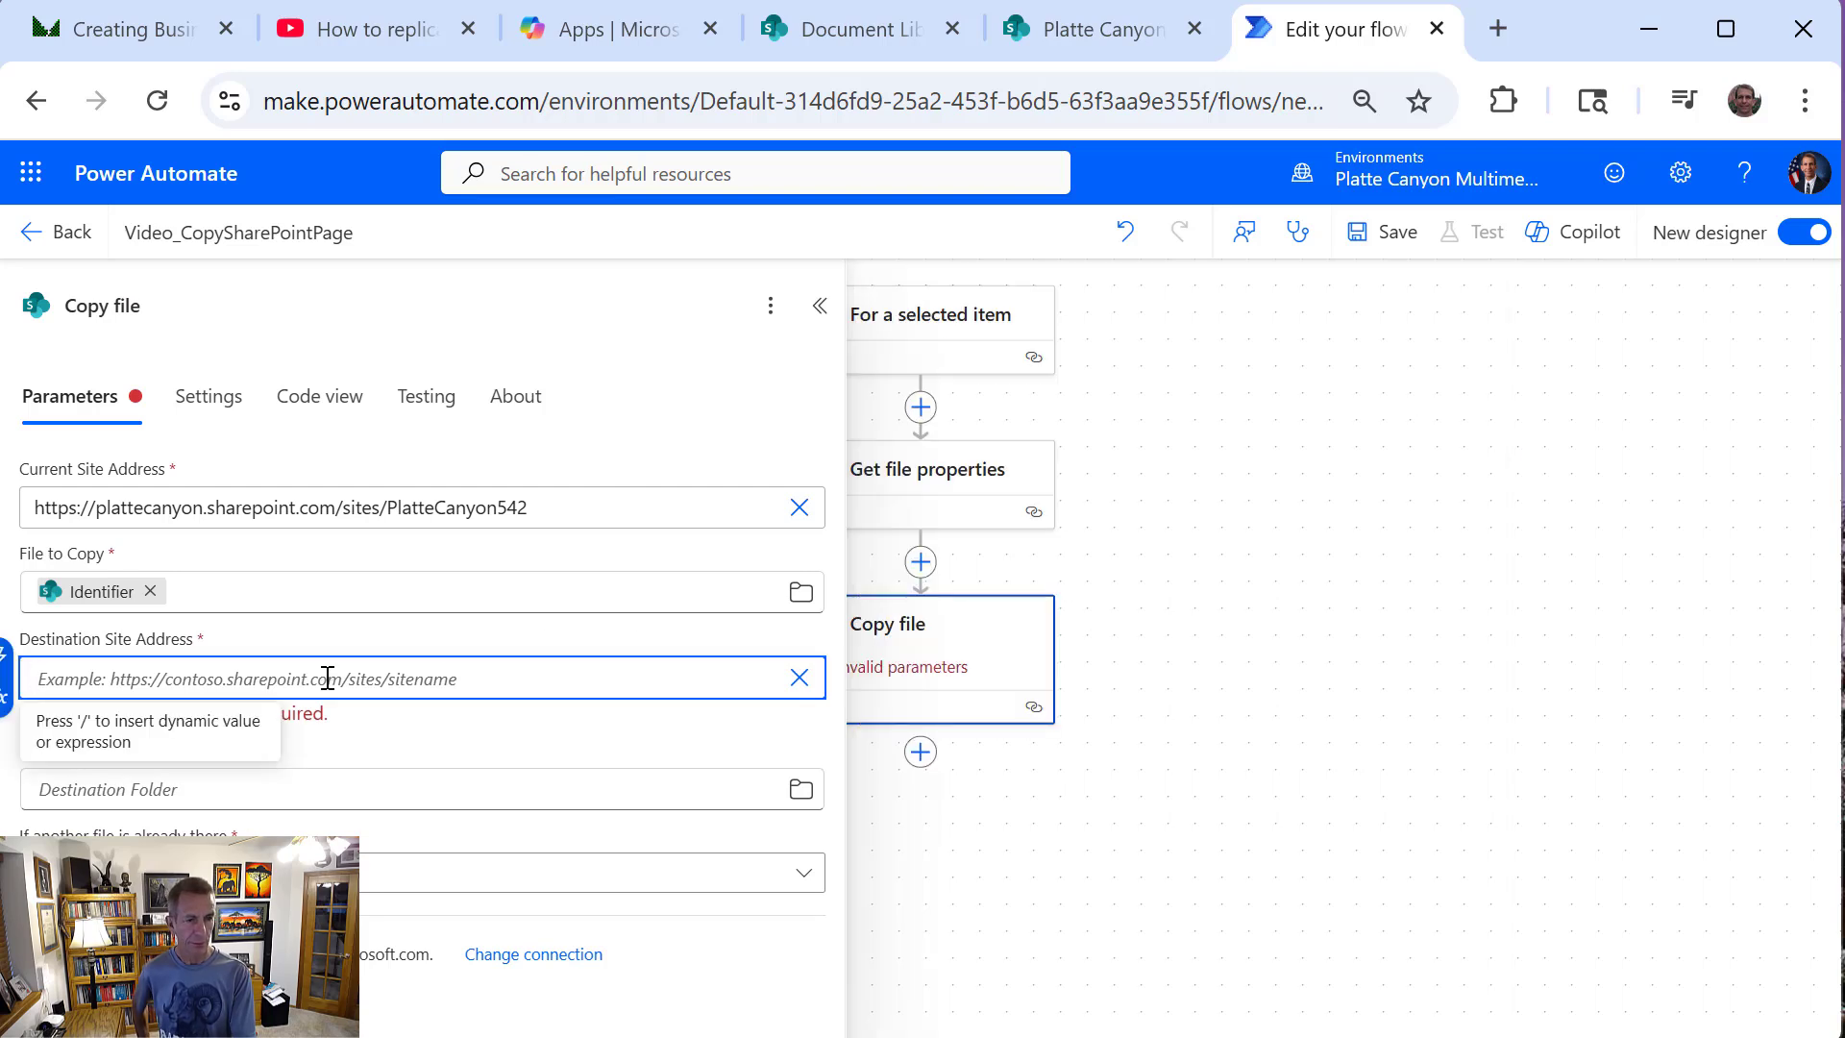
text(/)
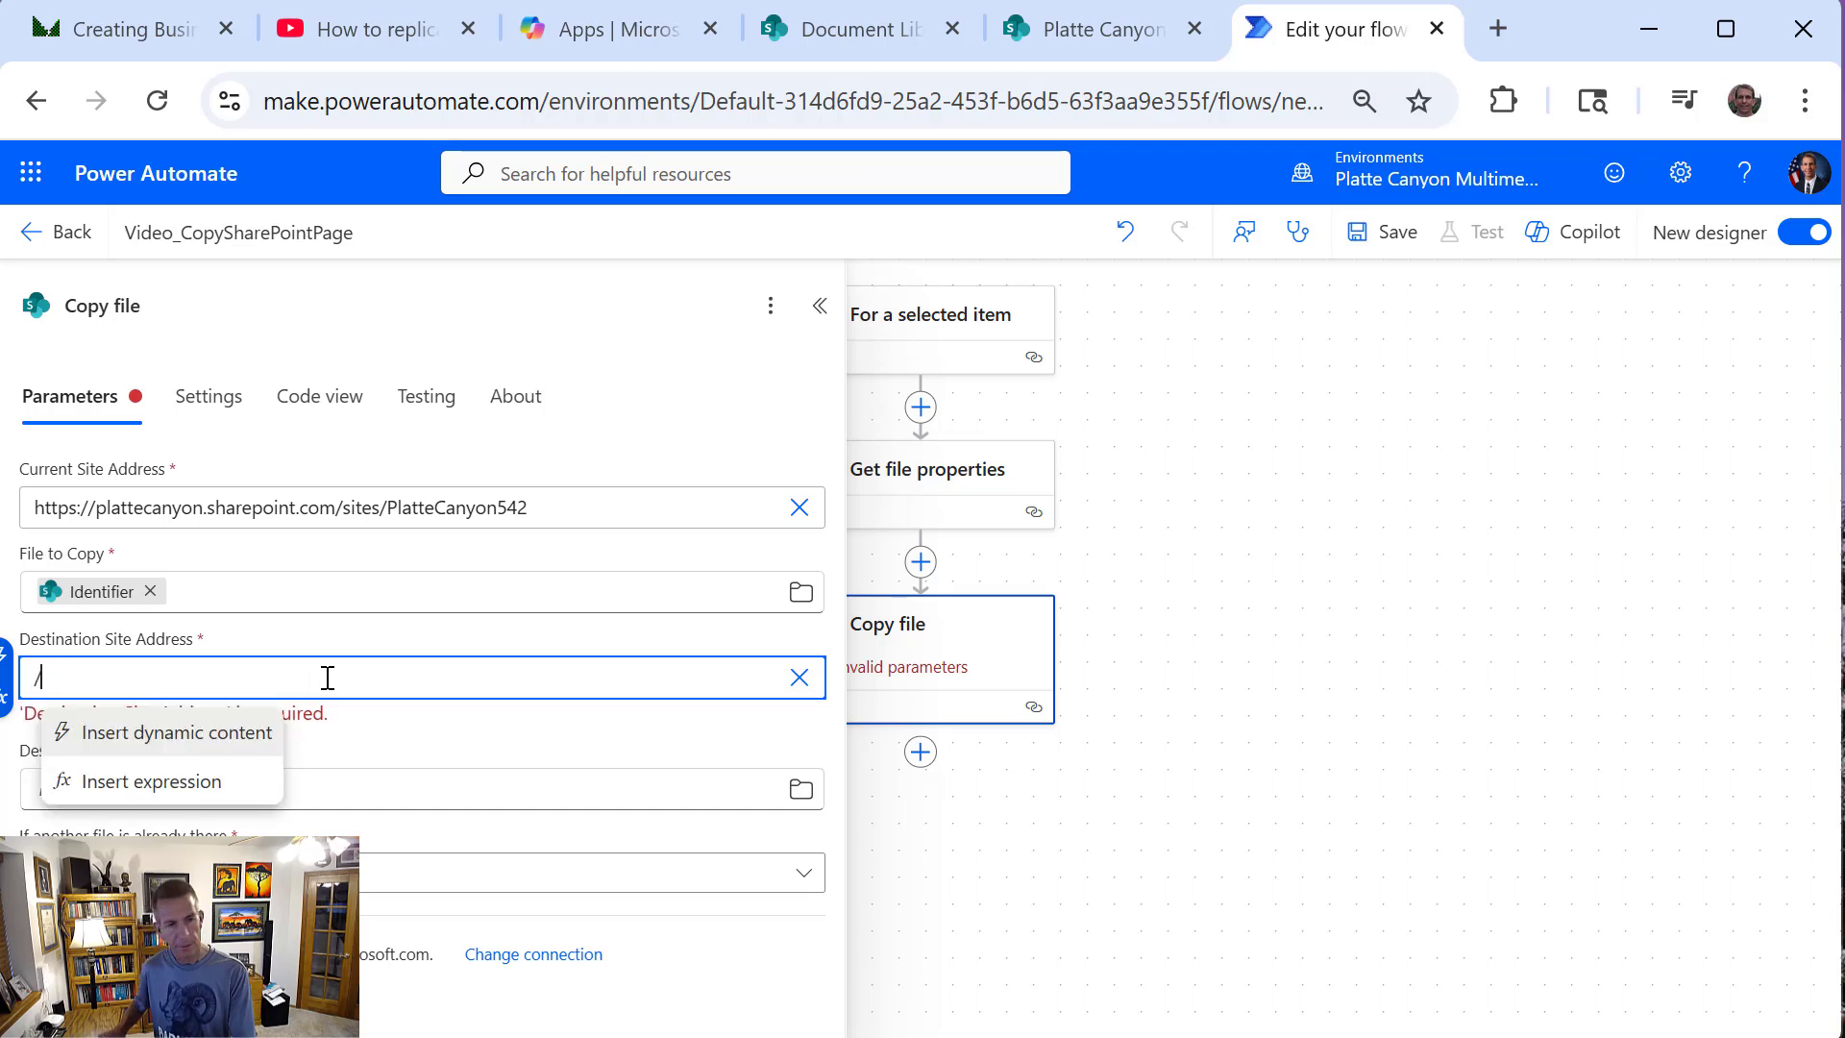
click(193, 735)
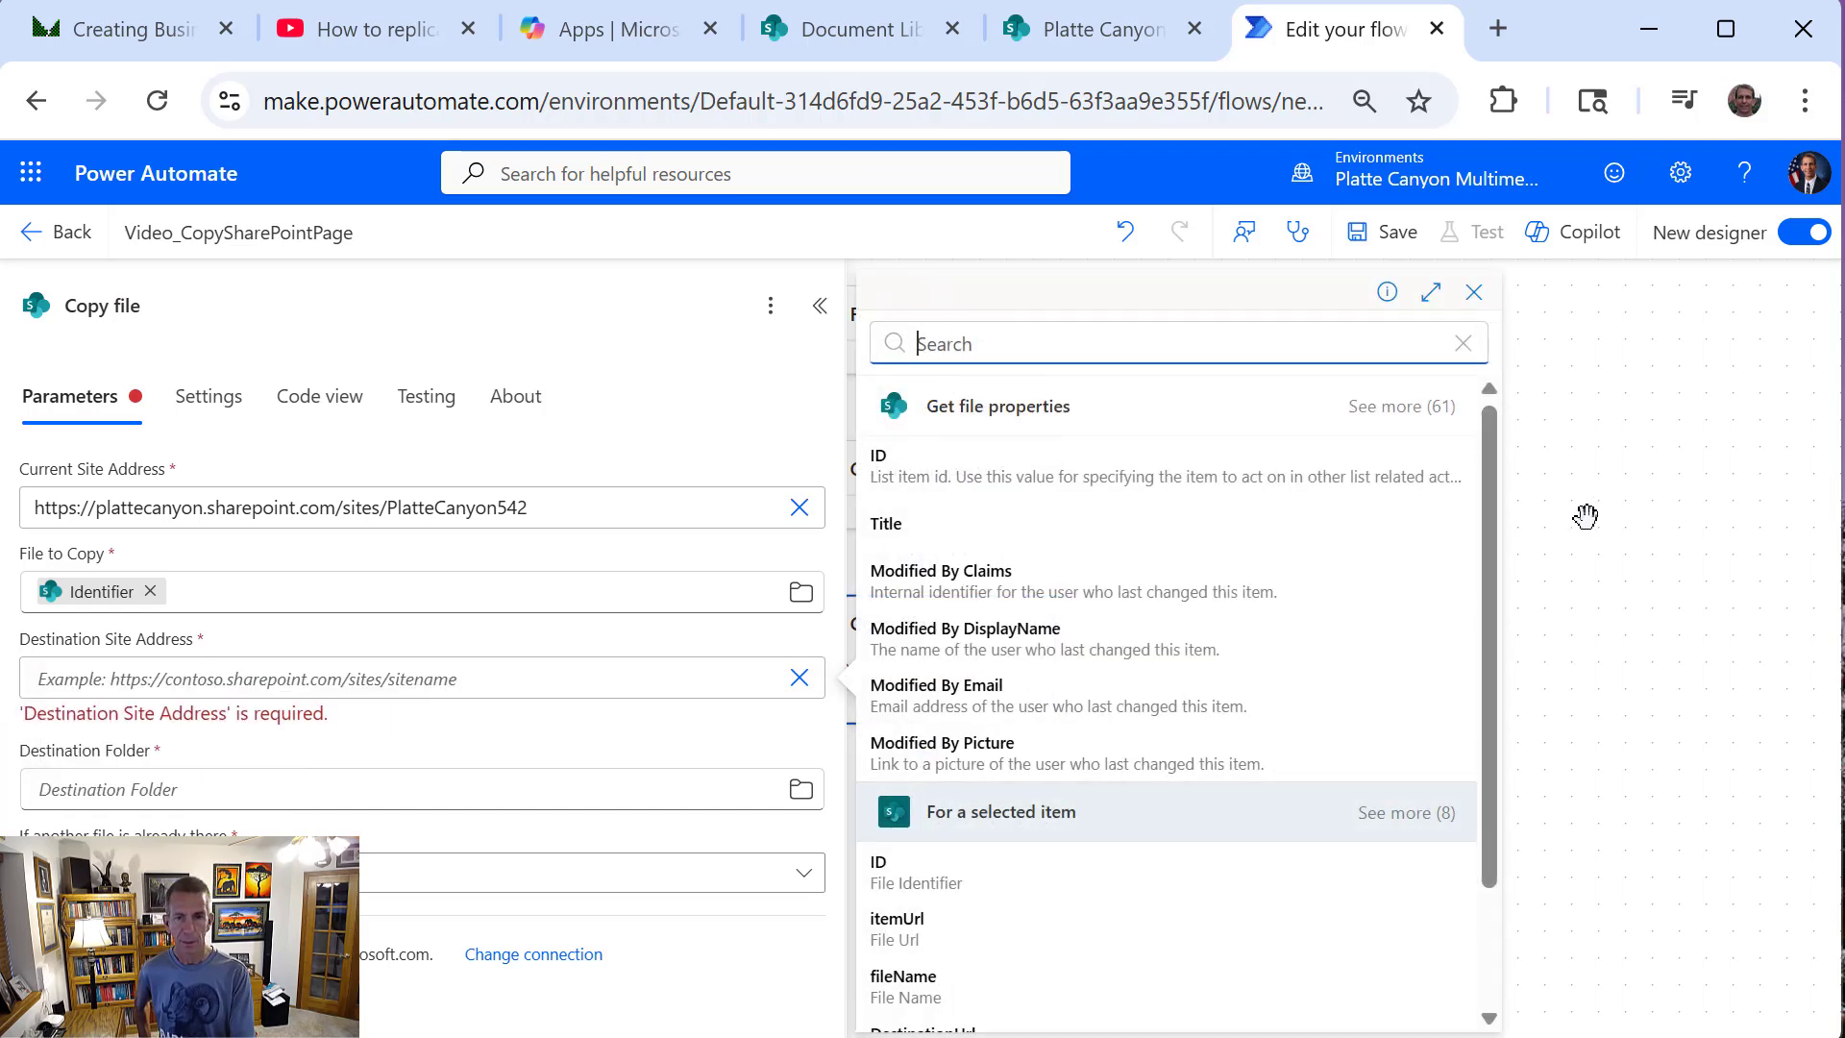
drag(1486, 602, 1538, 534)
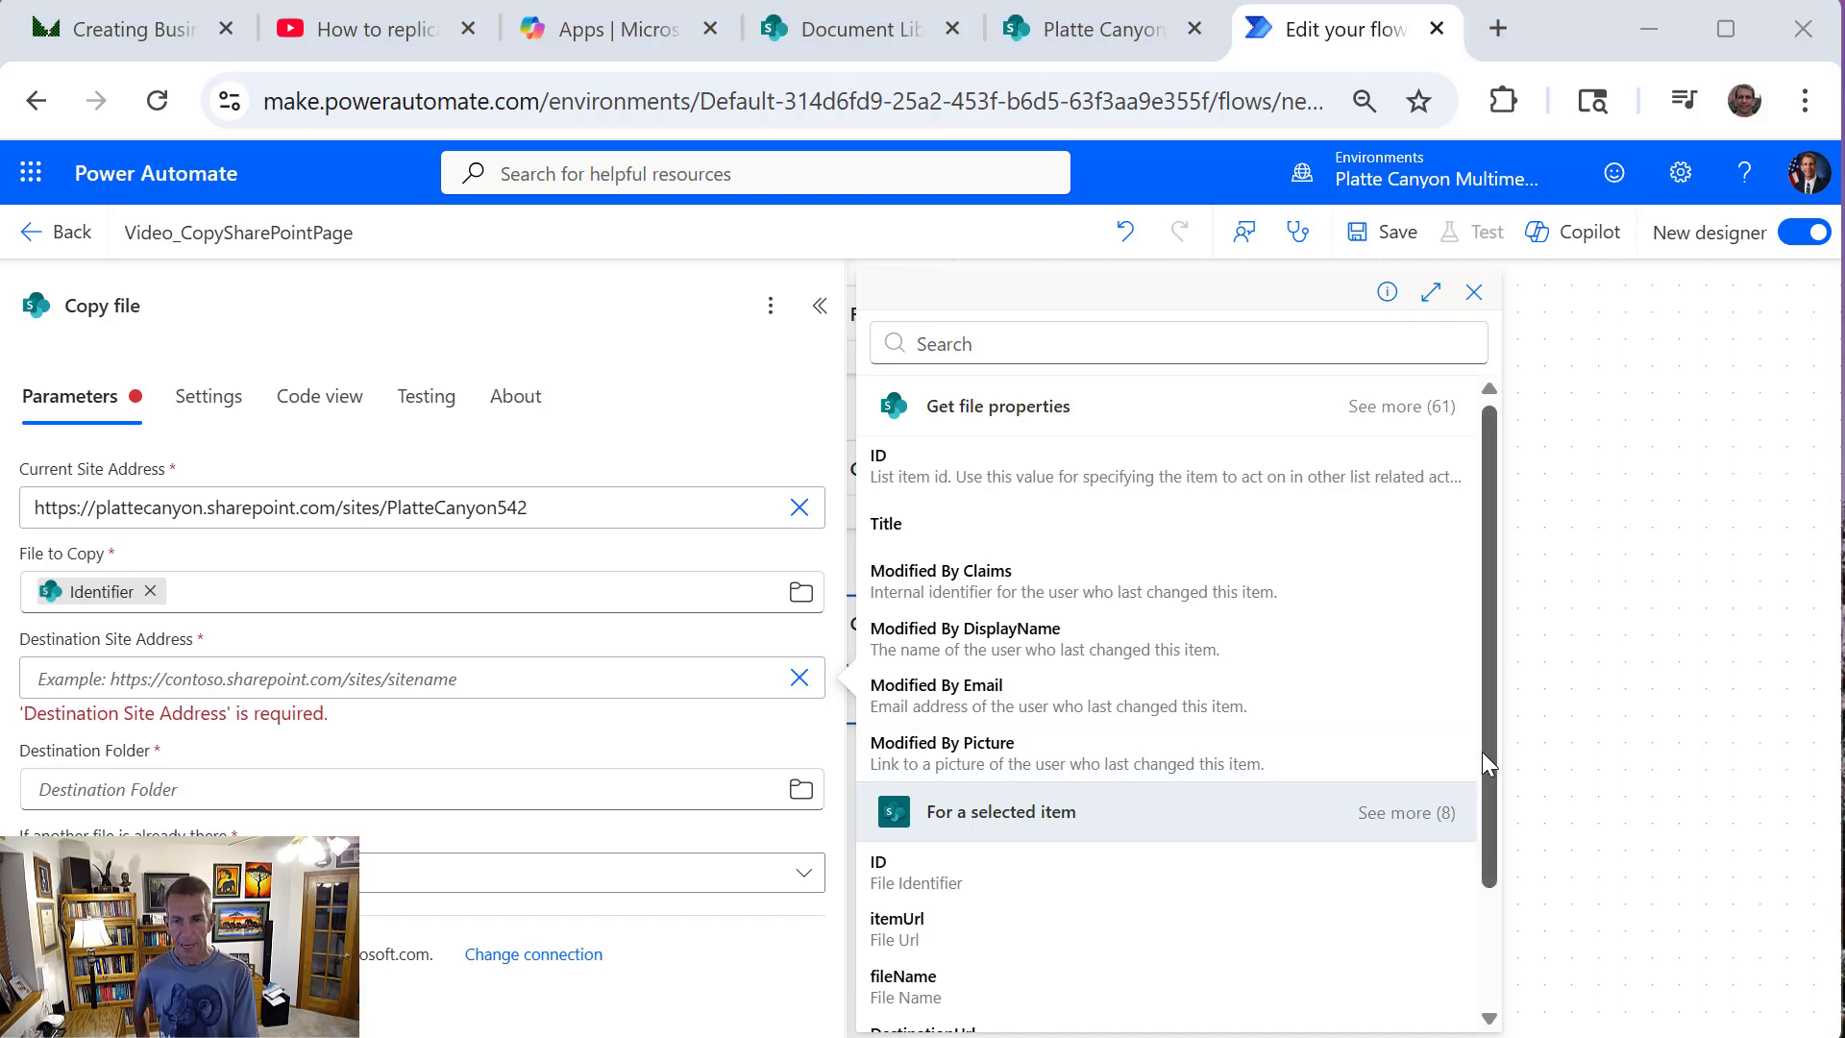
drag(1484, 759, 1482, 832)
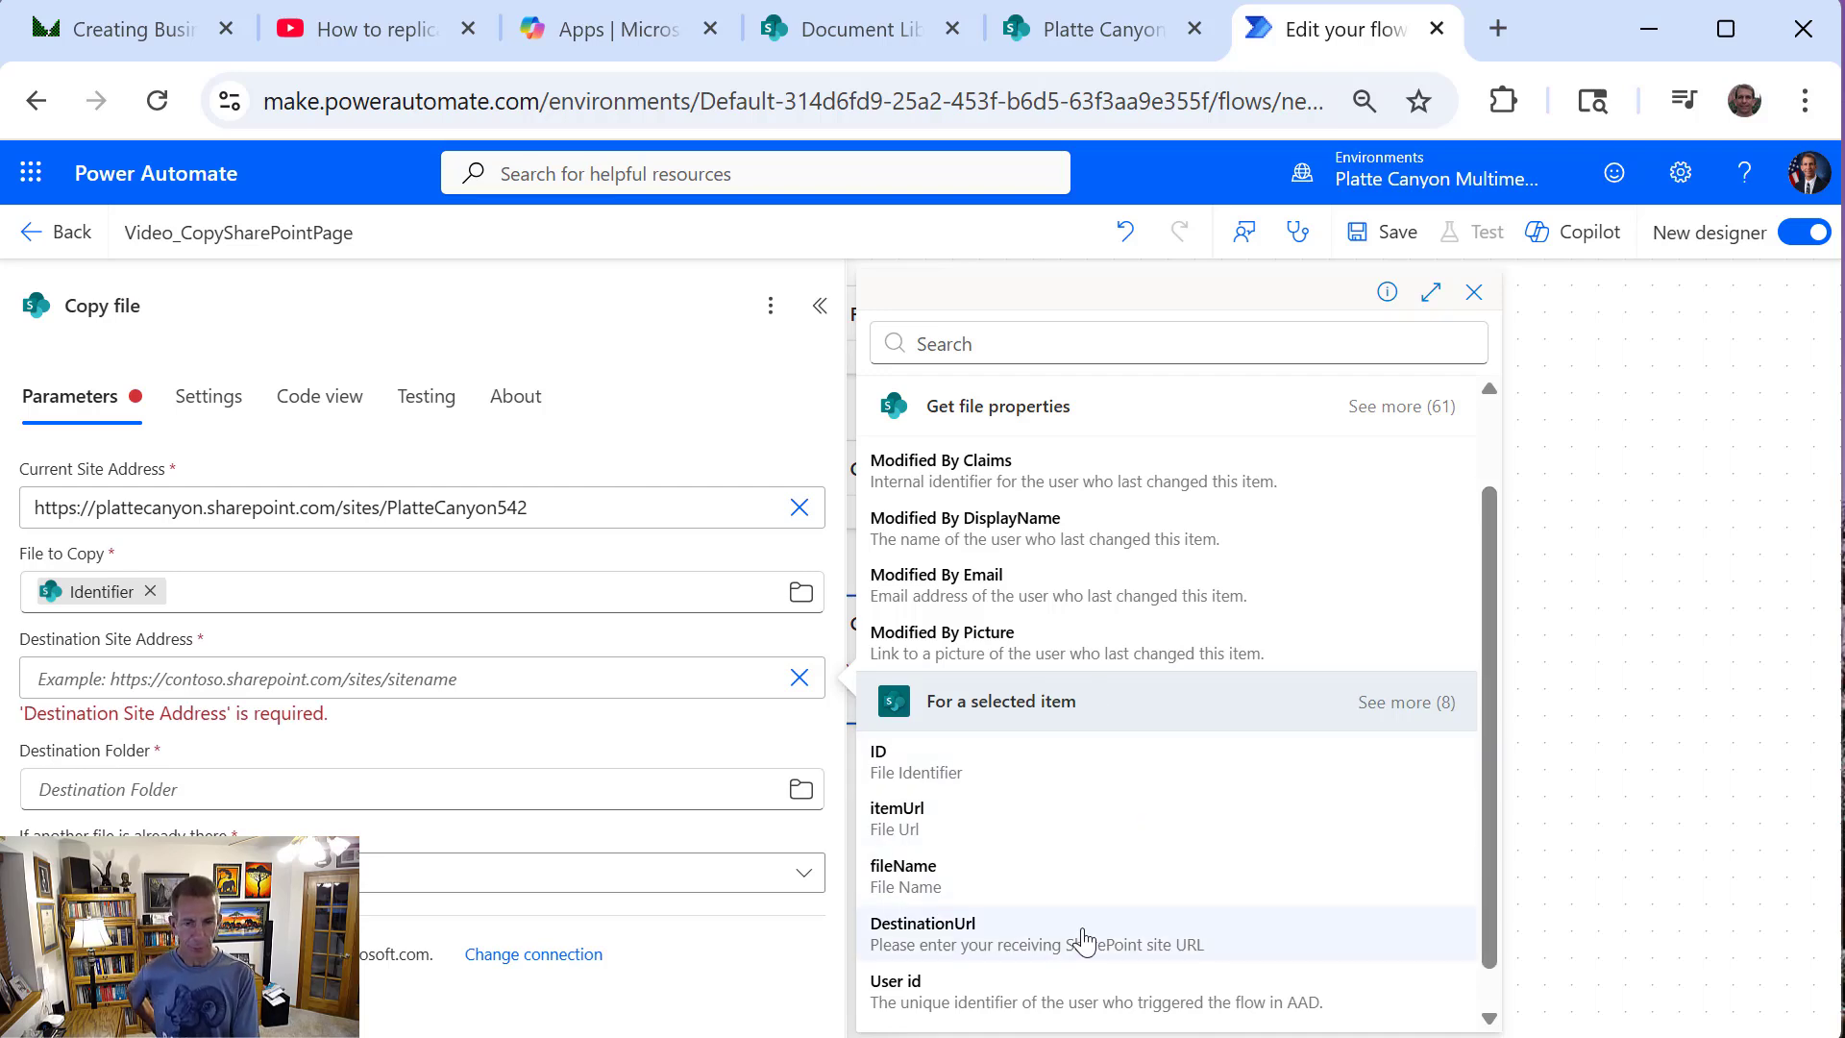
click(976, 939)
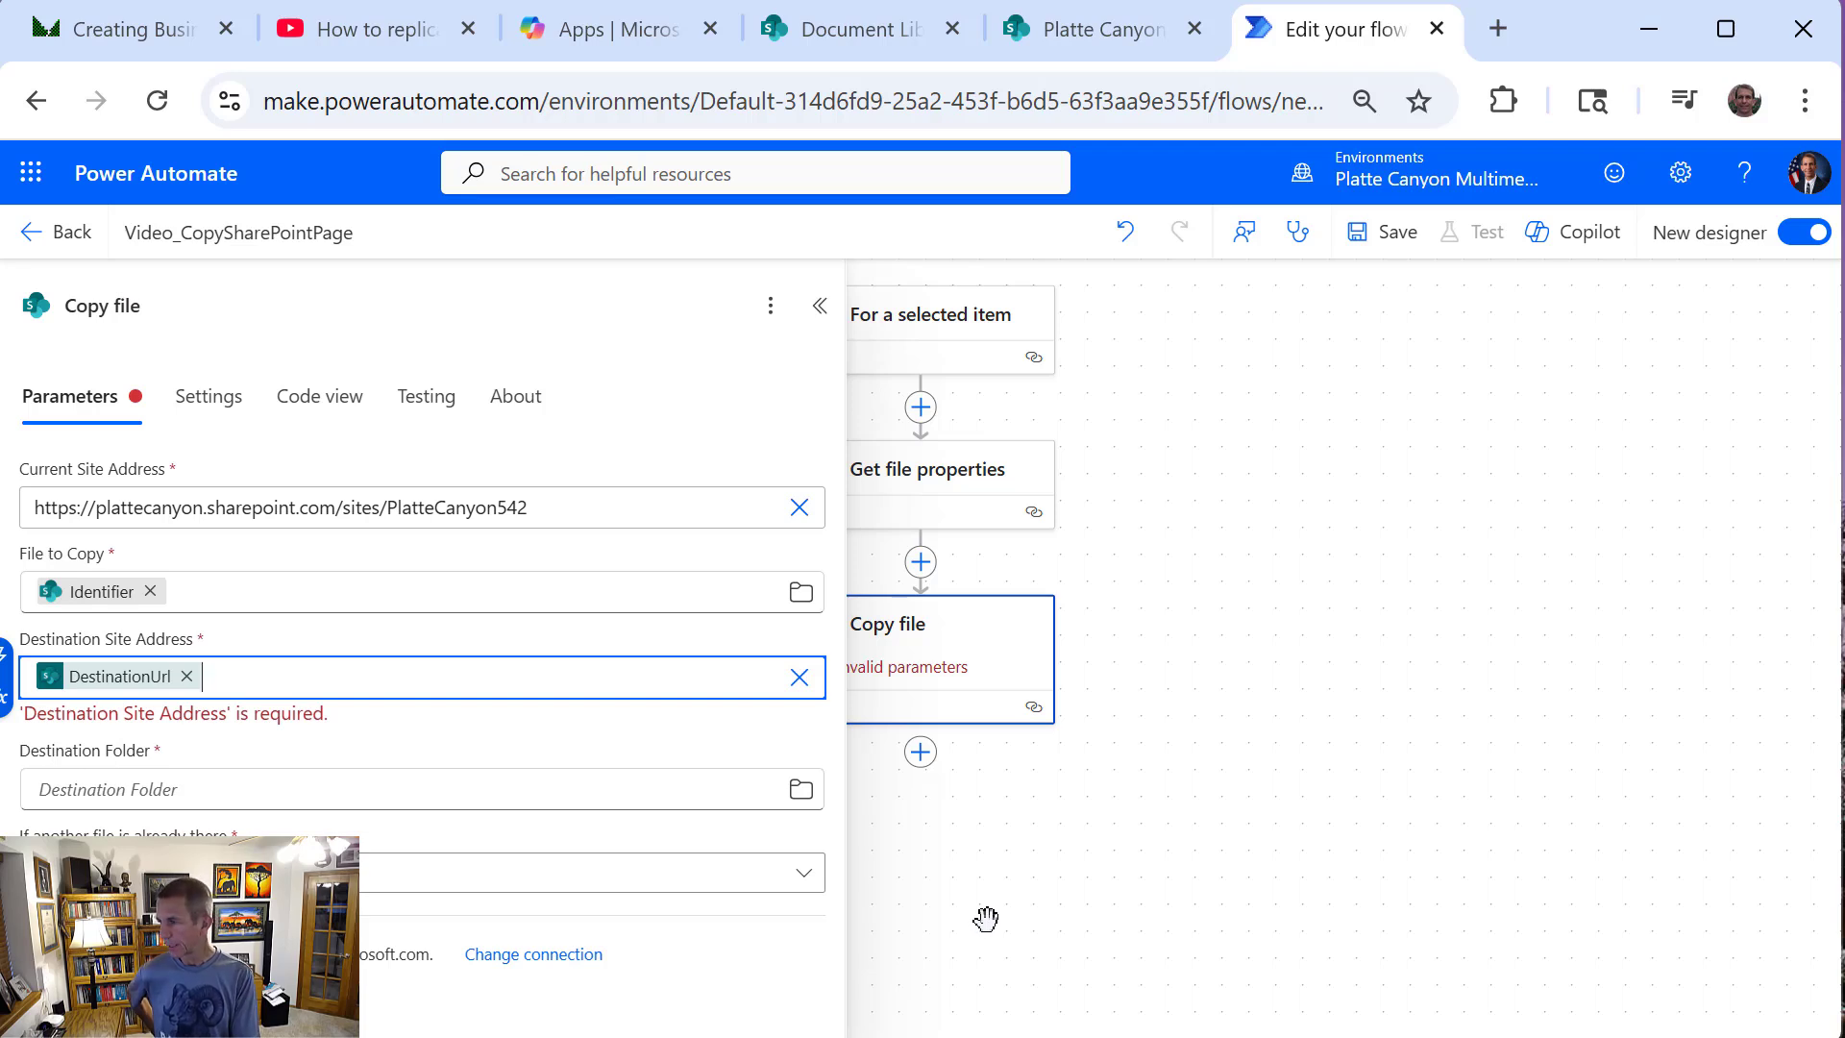
Set the Destination Folder of Copy file to /SitePages
click(234, 785)
text(/)
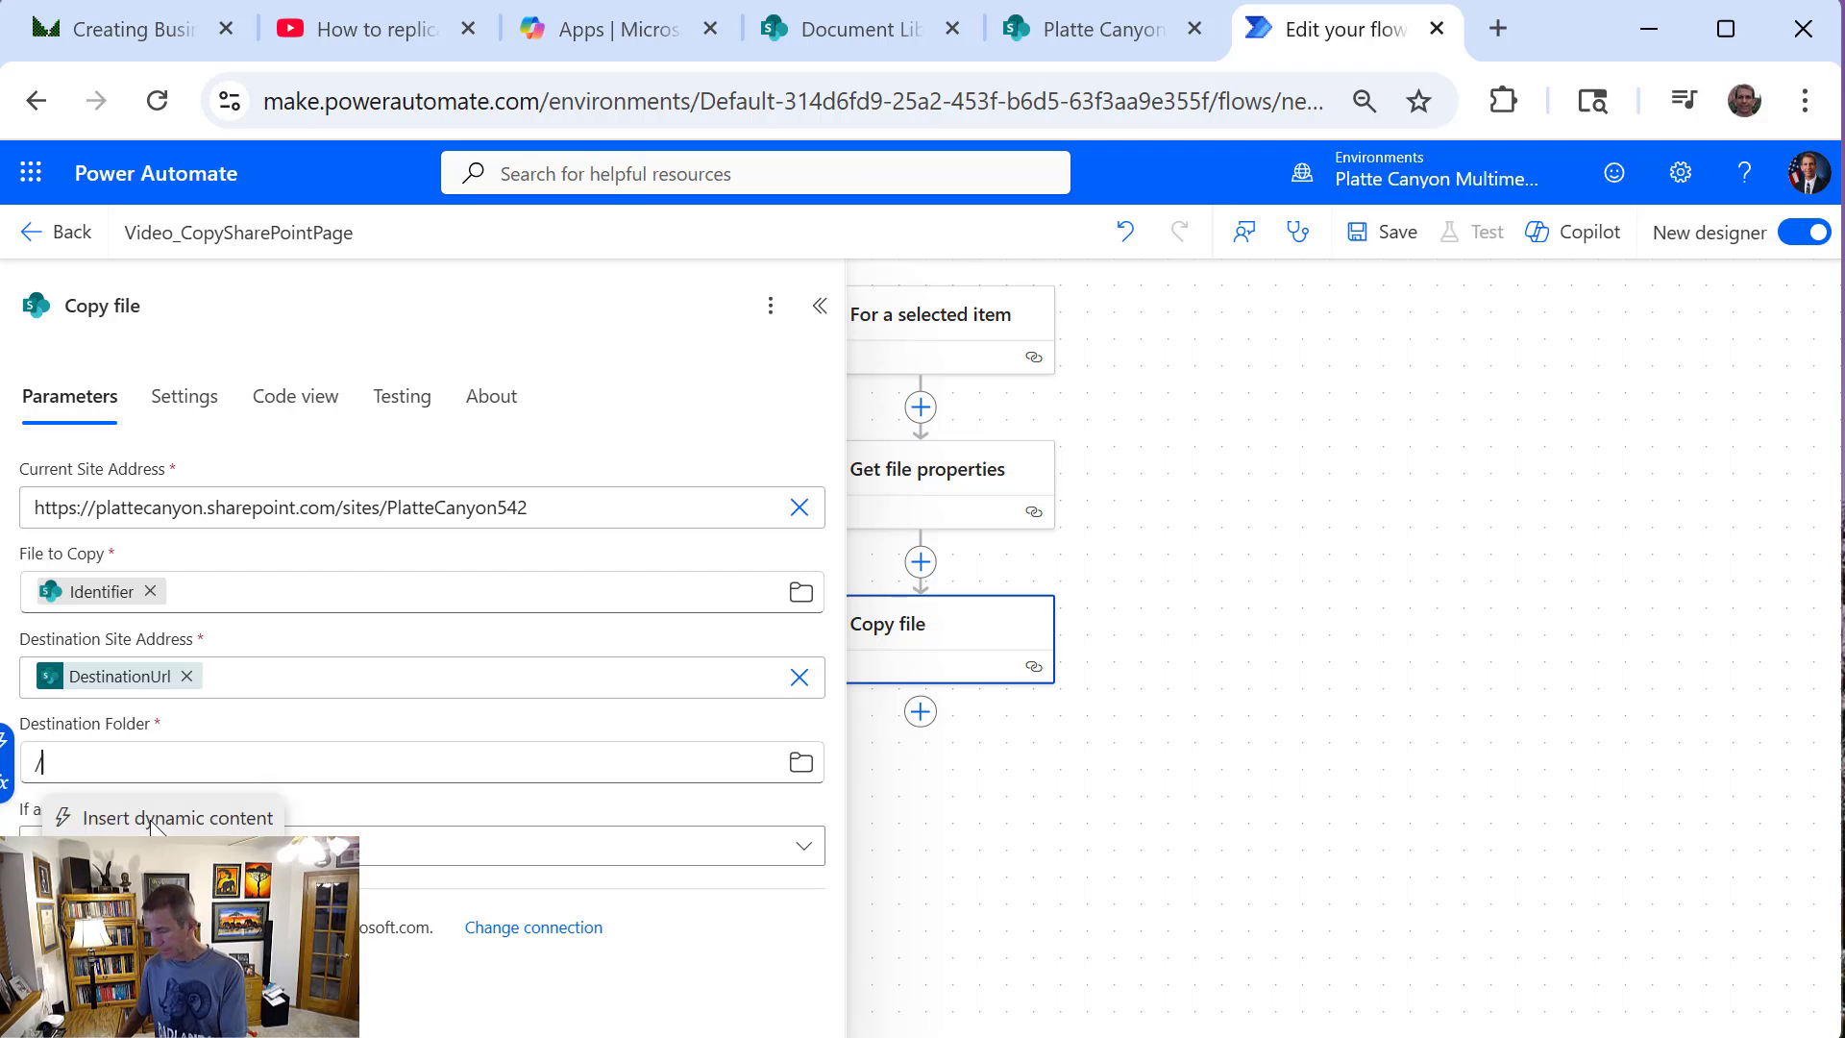
text(Sti)
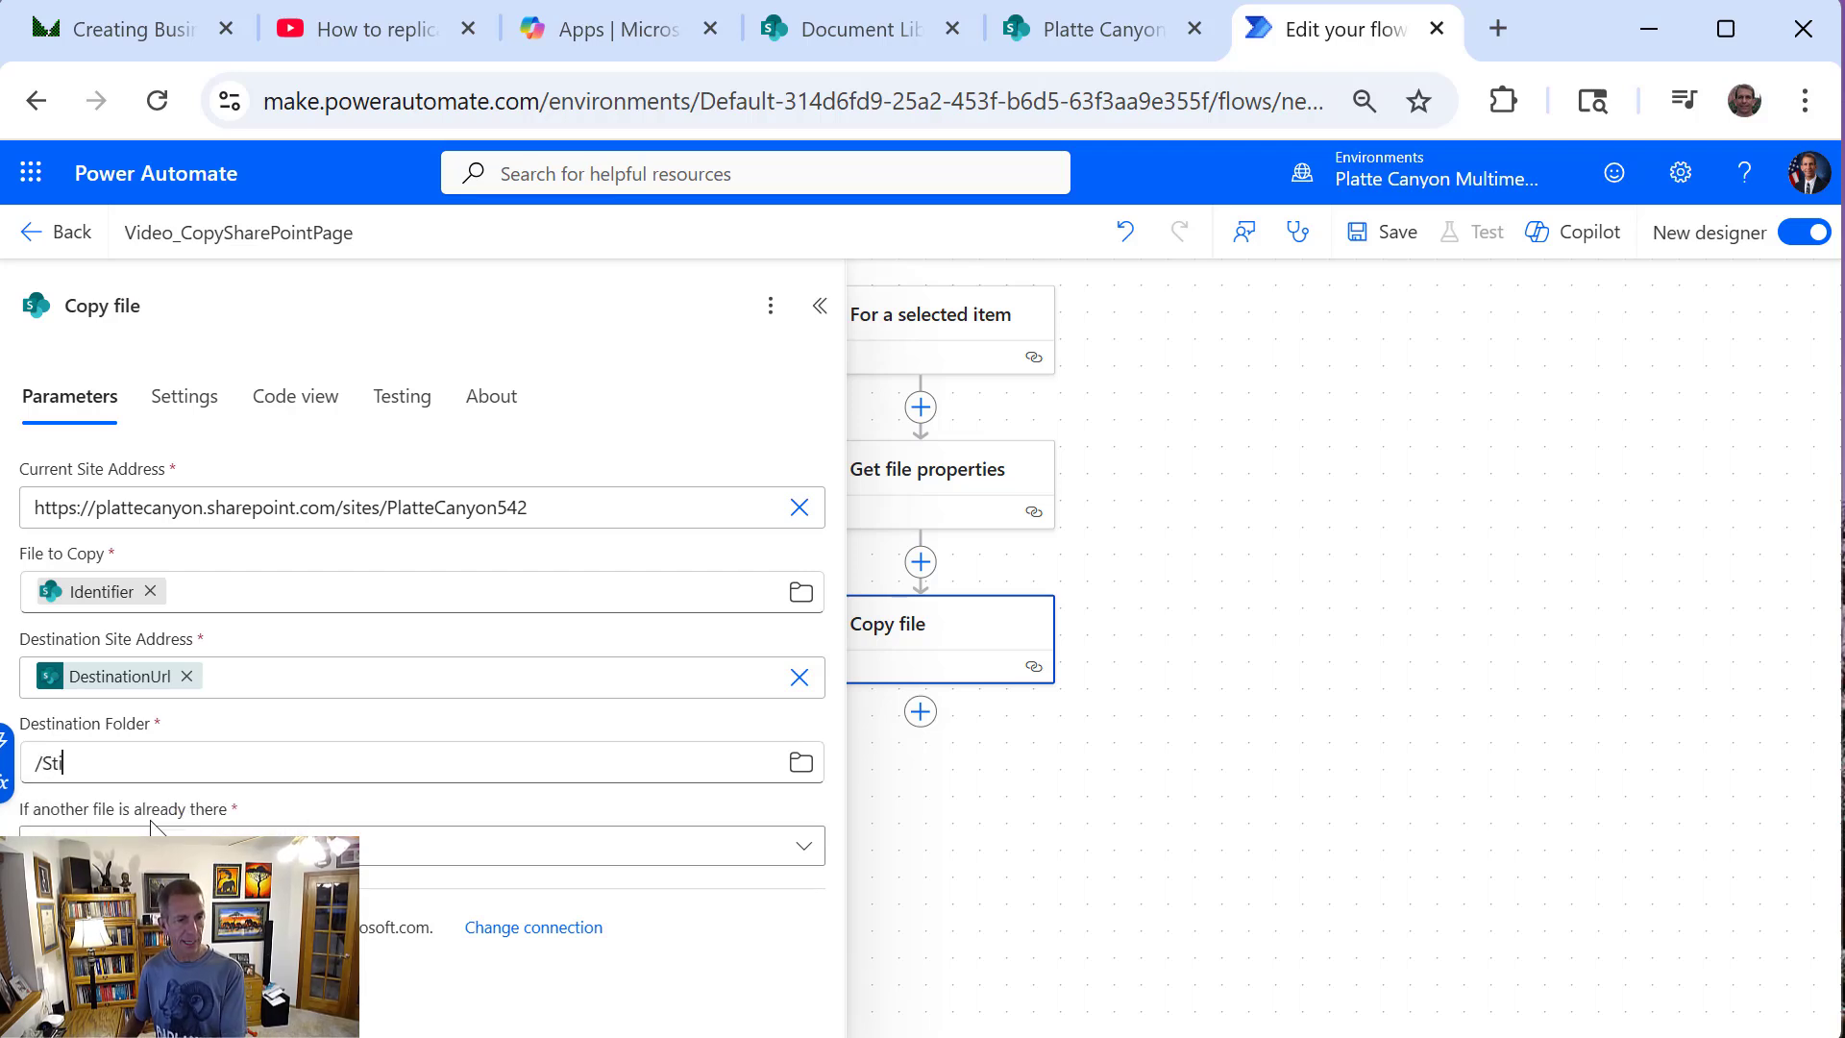
key(BackSpace)
key(BackSpace)
key(BackSpace)
text(Sit)
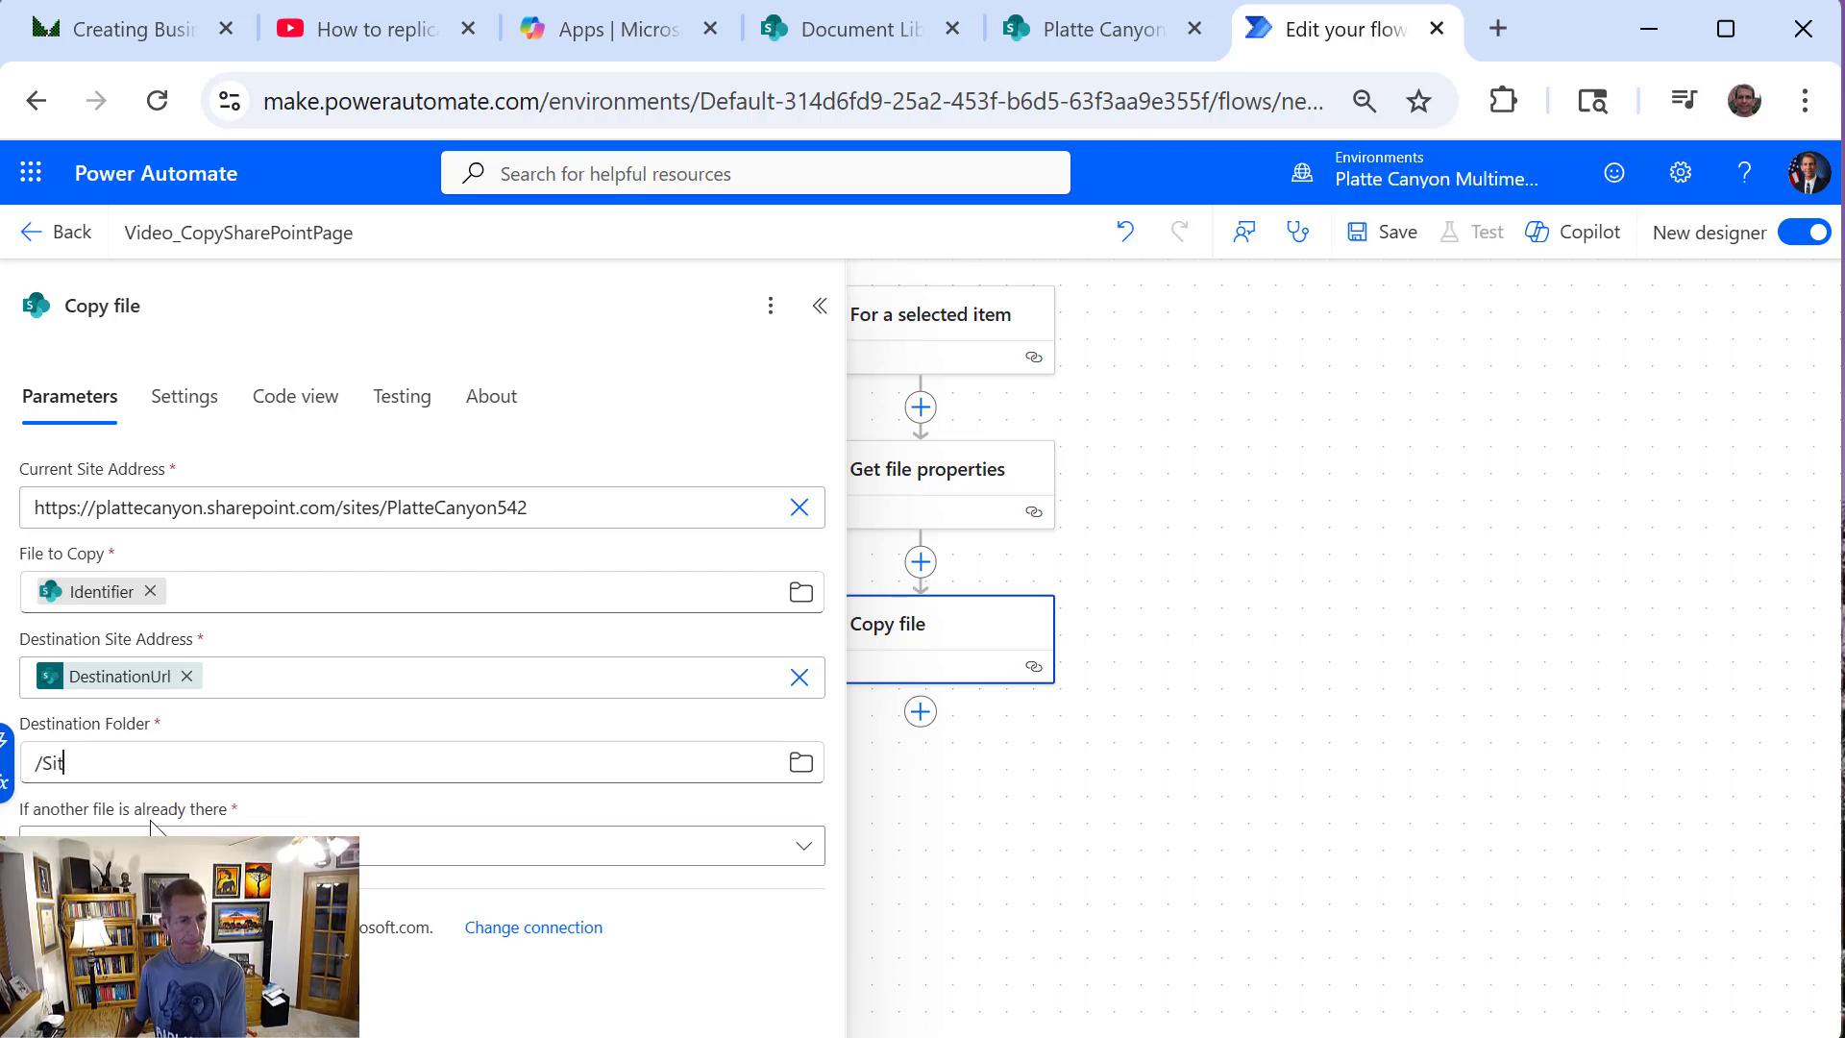
text(ePages)
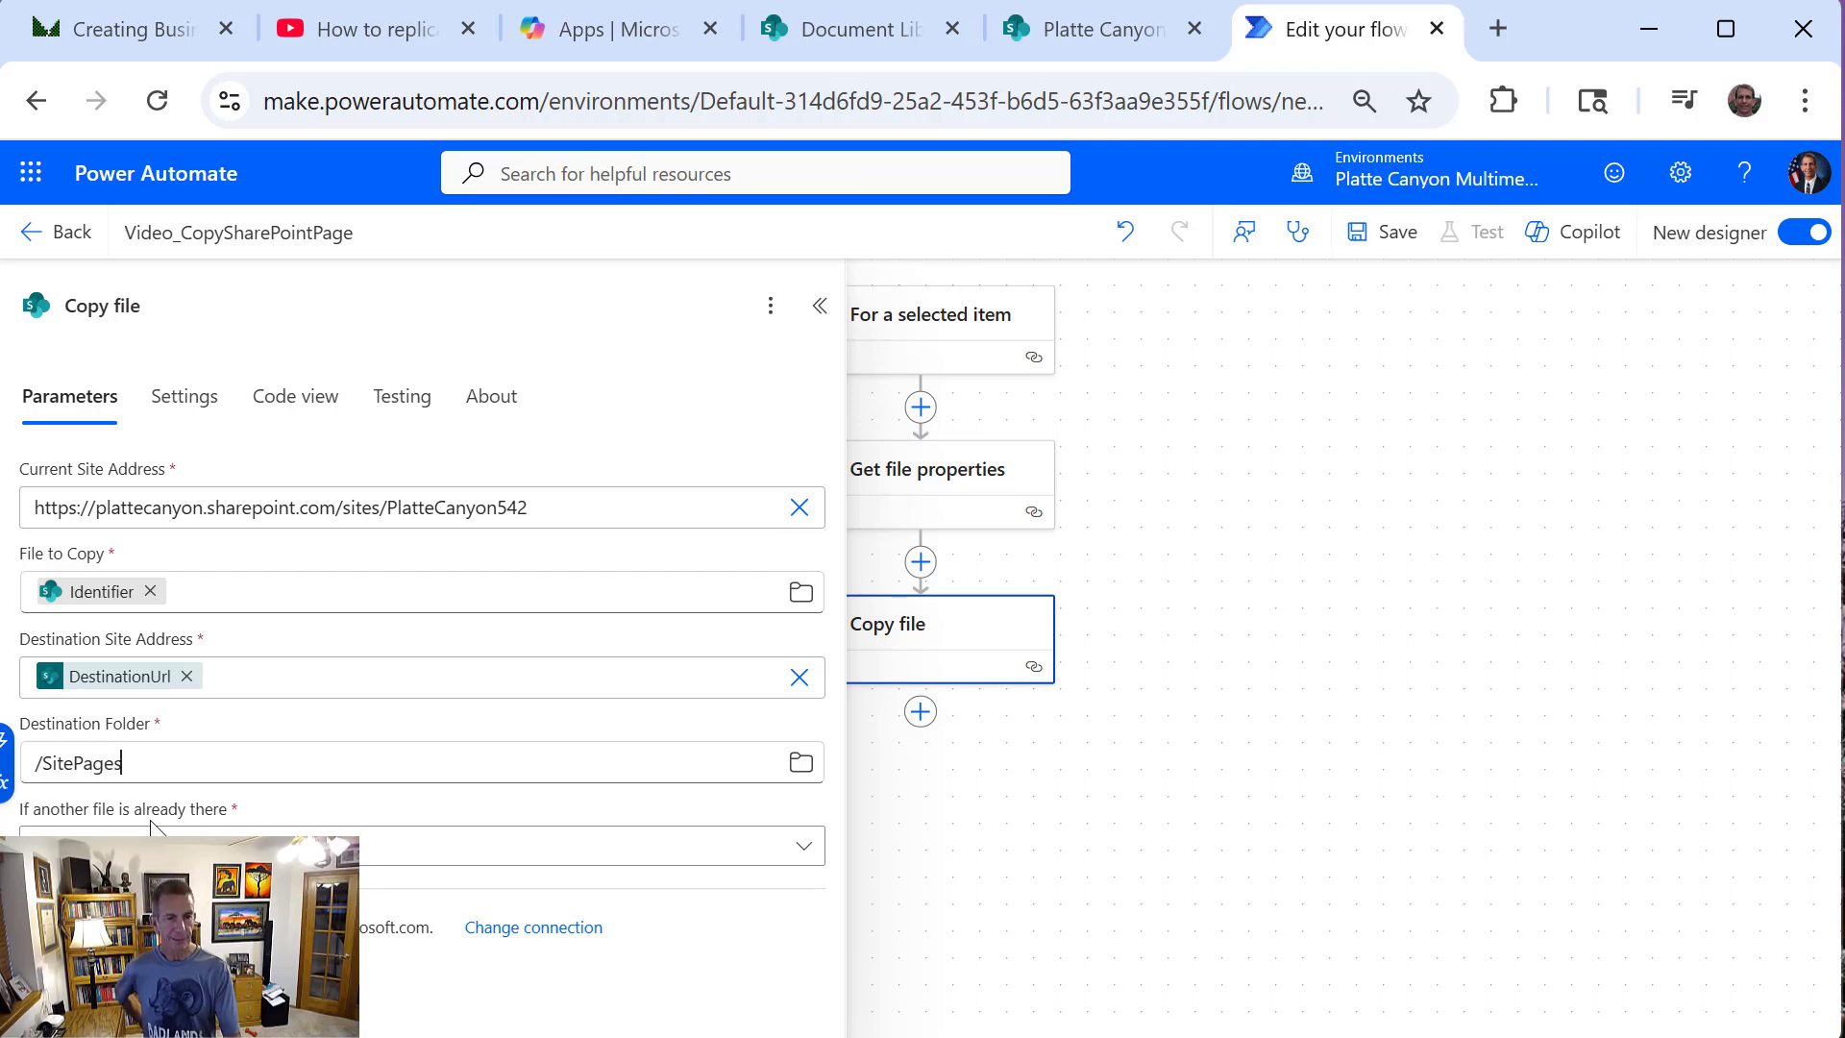
Choose "Copy with a new name" for when another file is already there, and close the Copy file settings
click(154, 838)
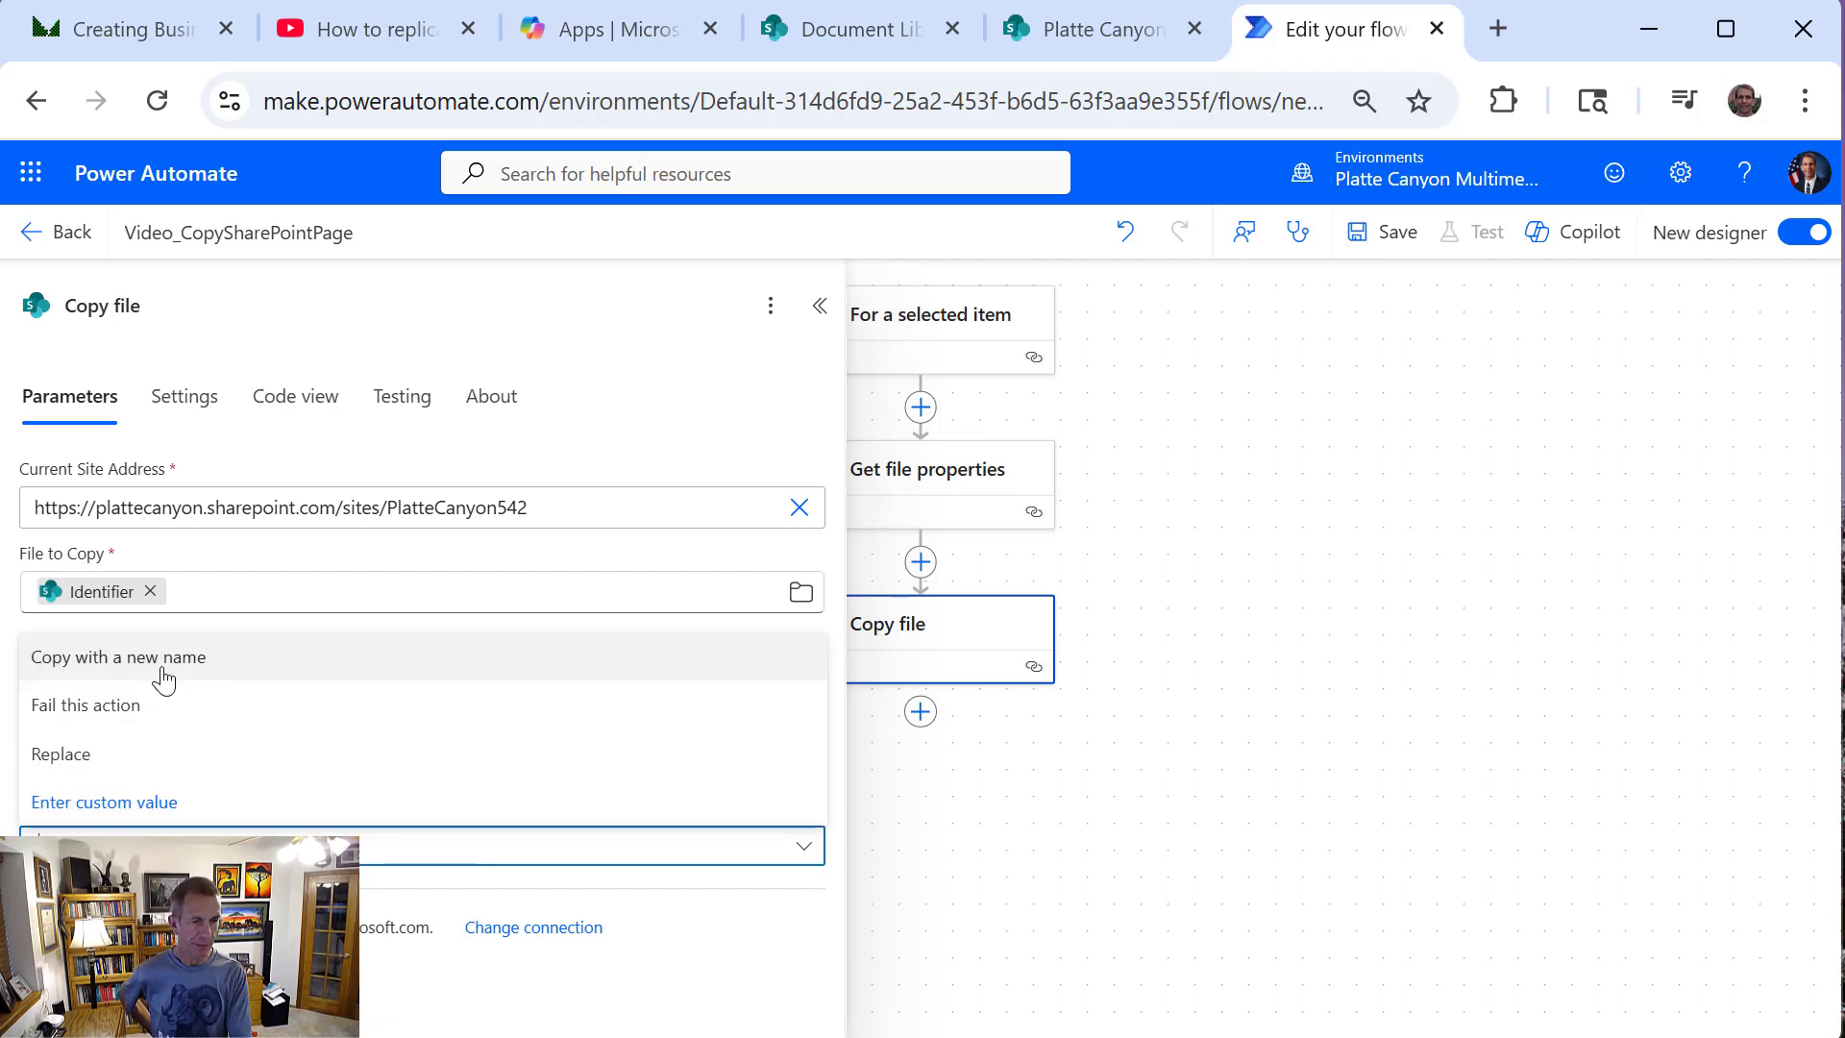
click(119, 657)
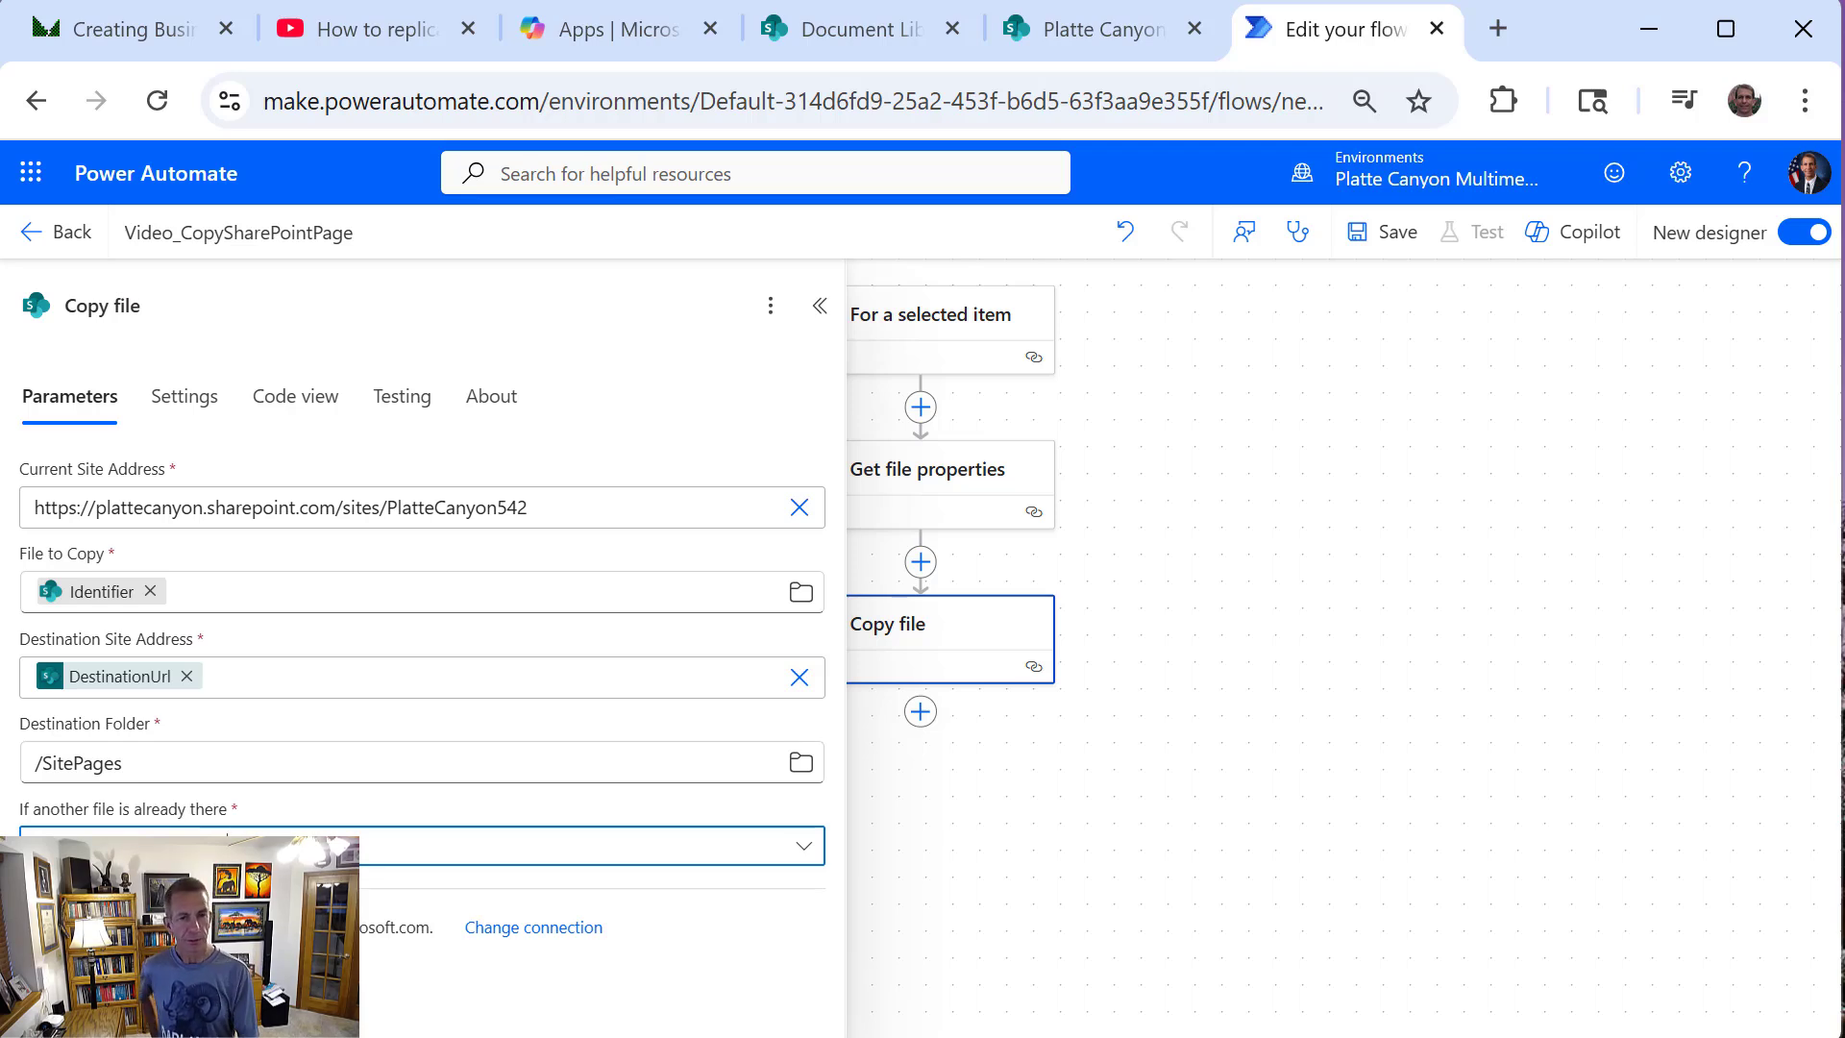
click(1207, 494)
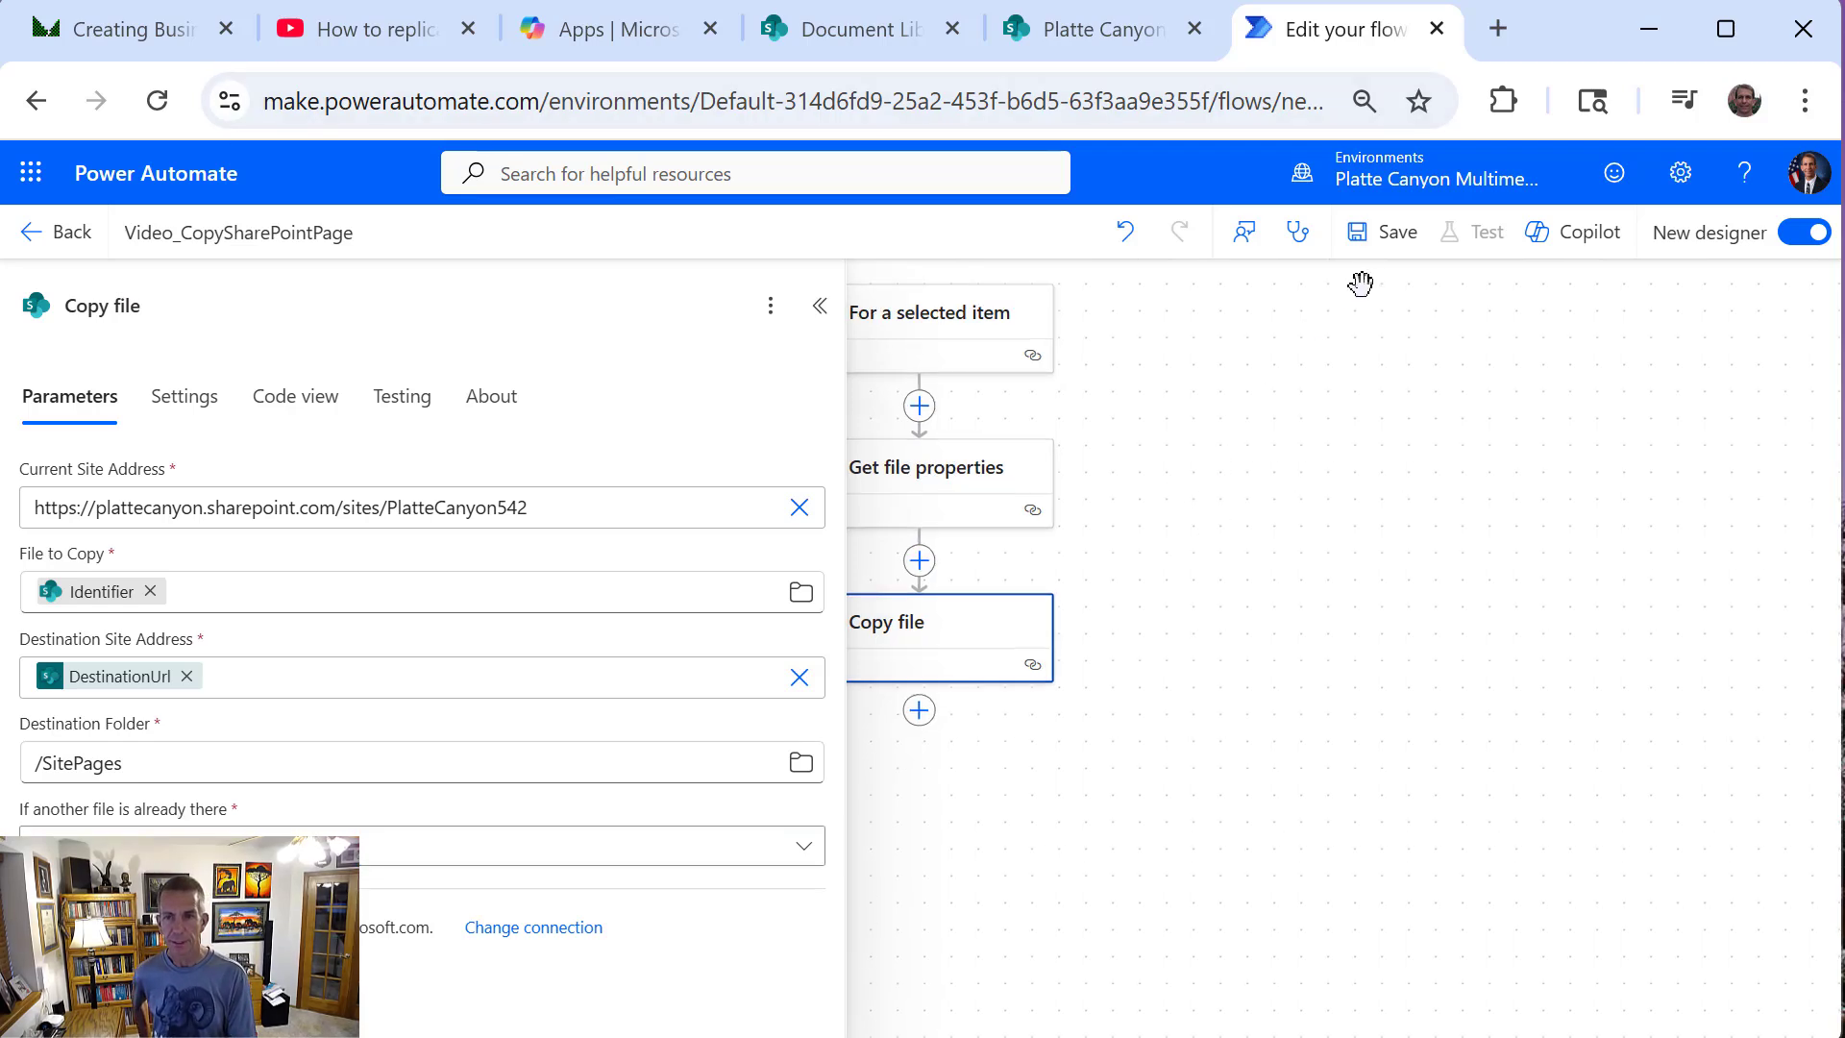
click(819, 306)
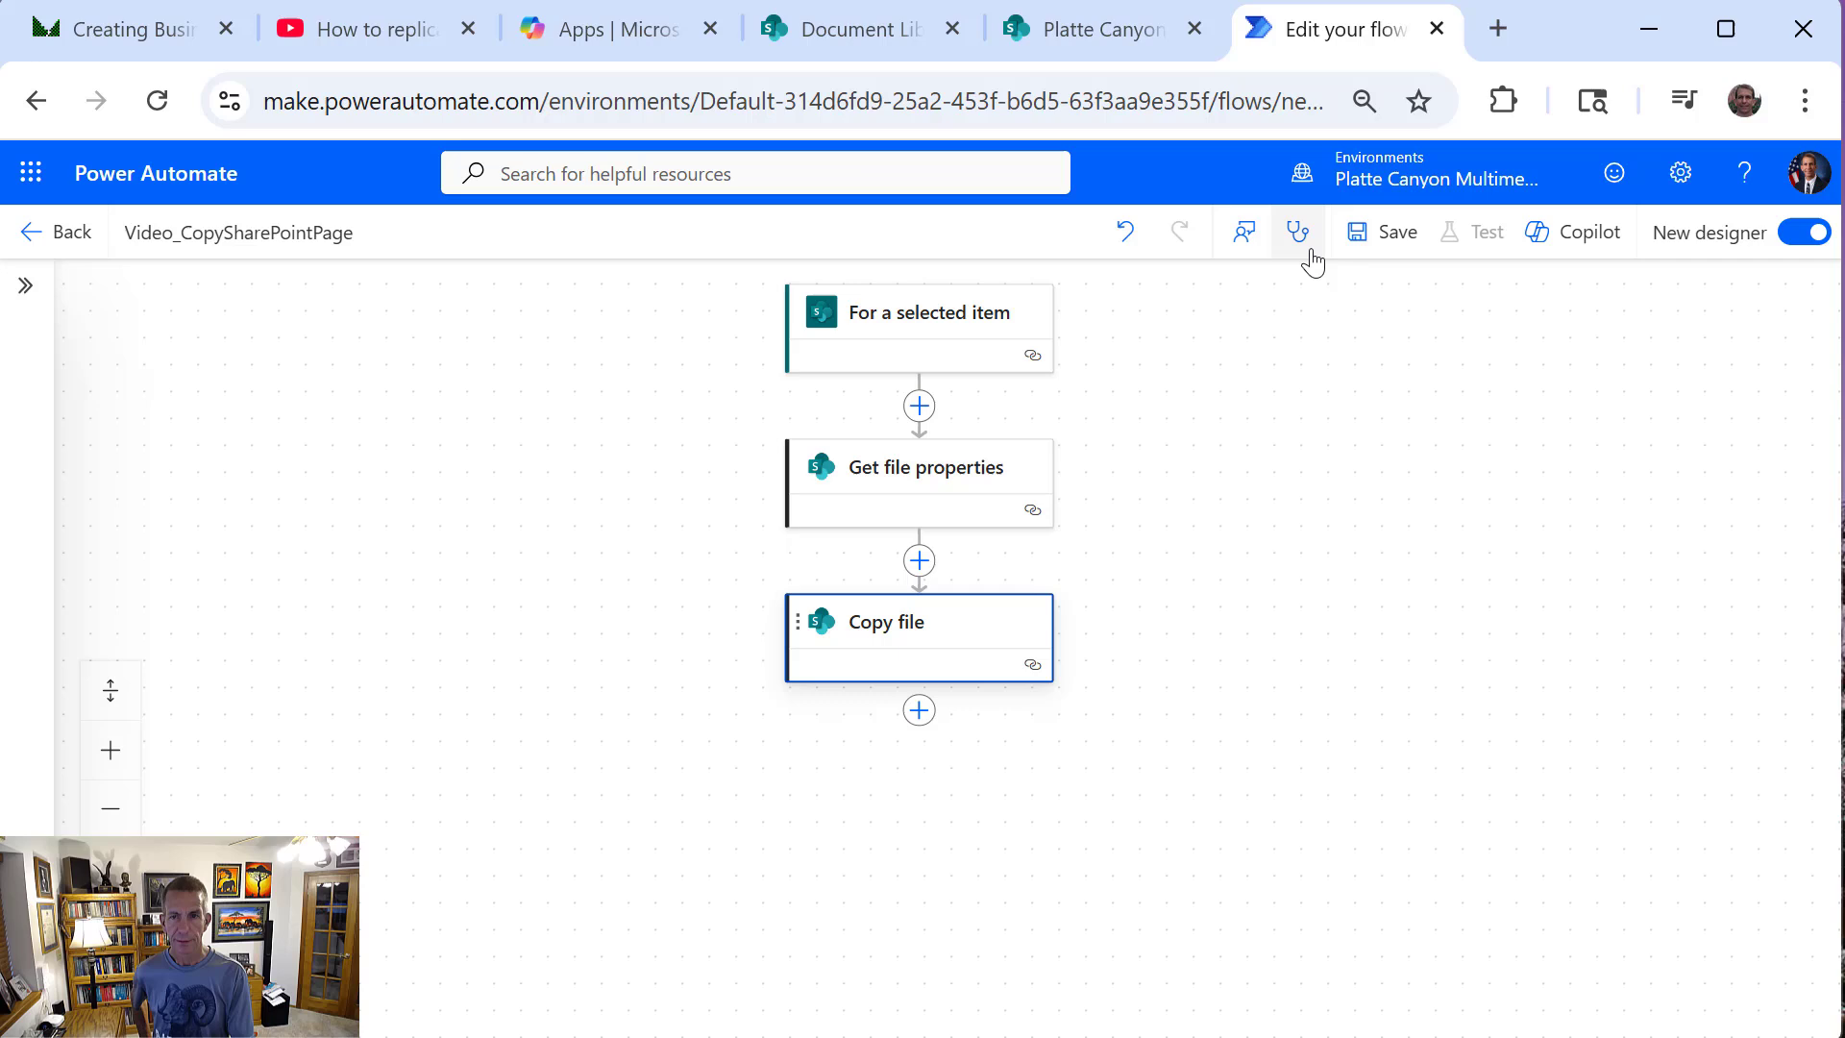
Save the flow, return to its details page and dismiss the ready notice
click(1366, 250)
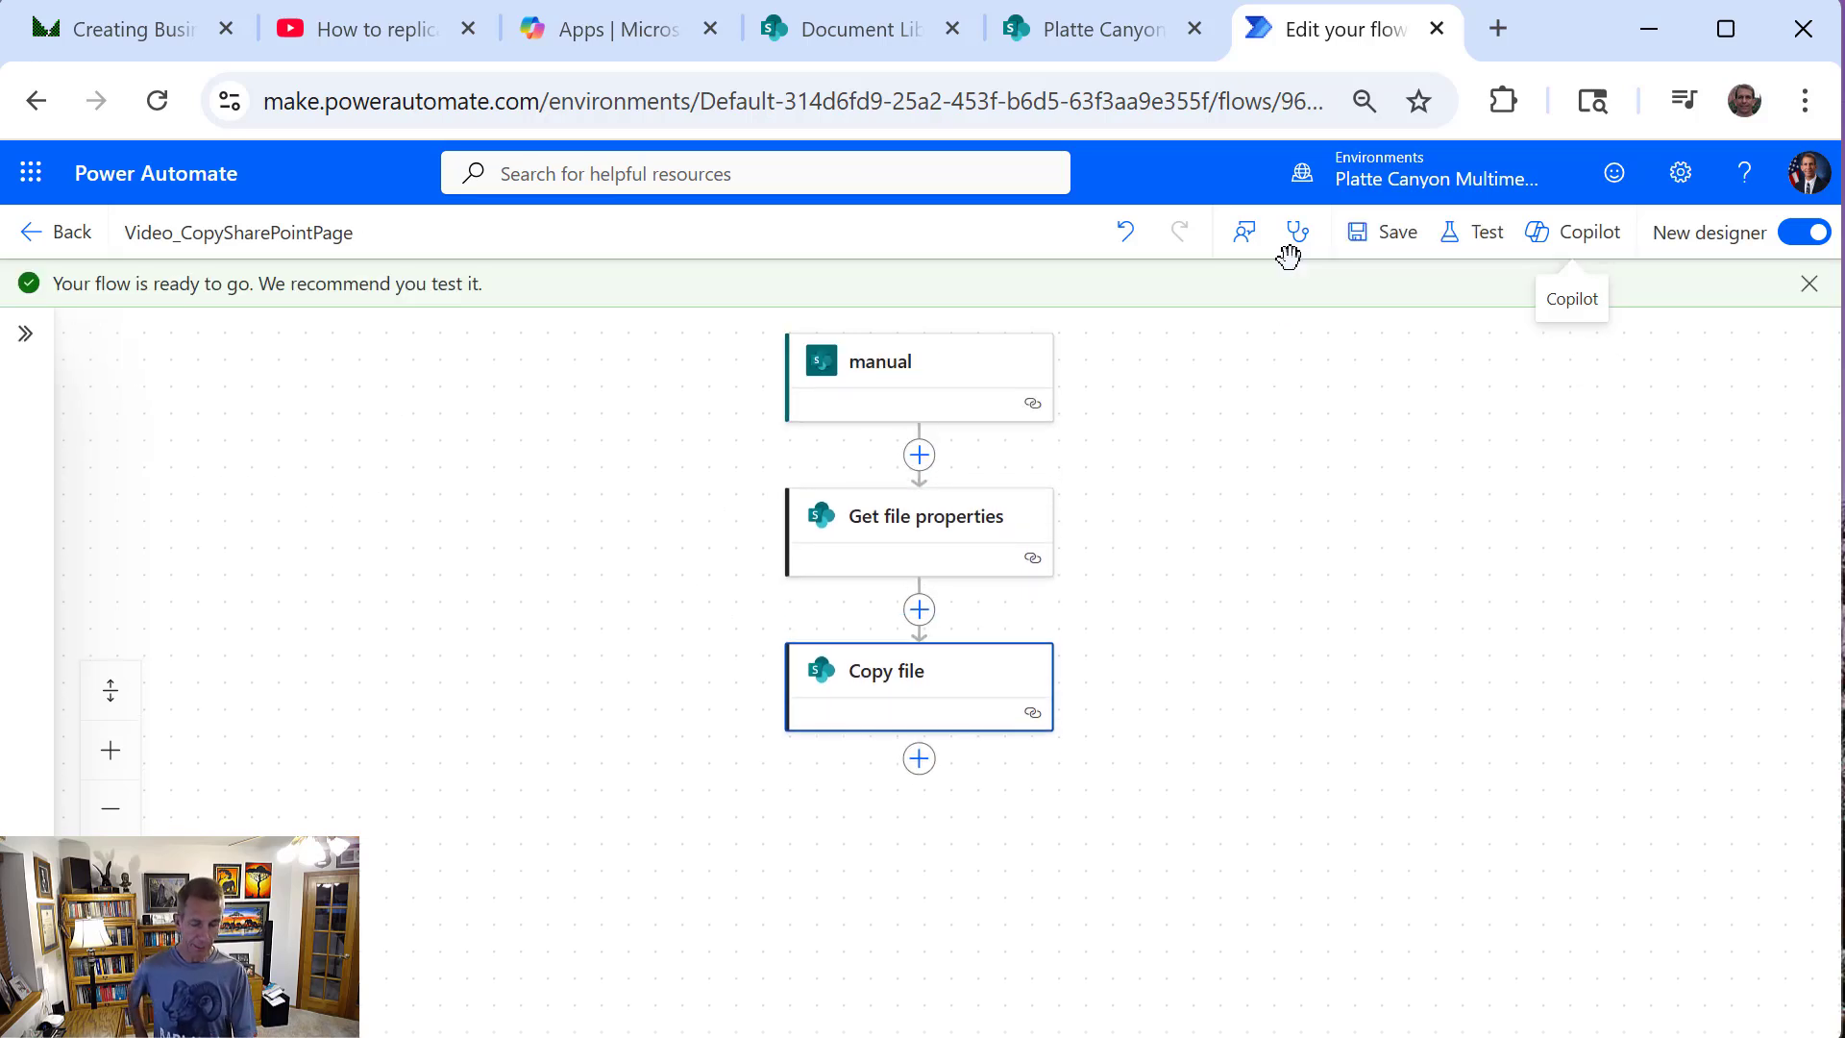
click(63, 234)
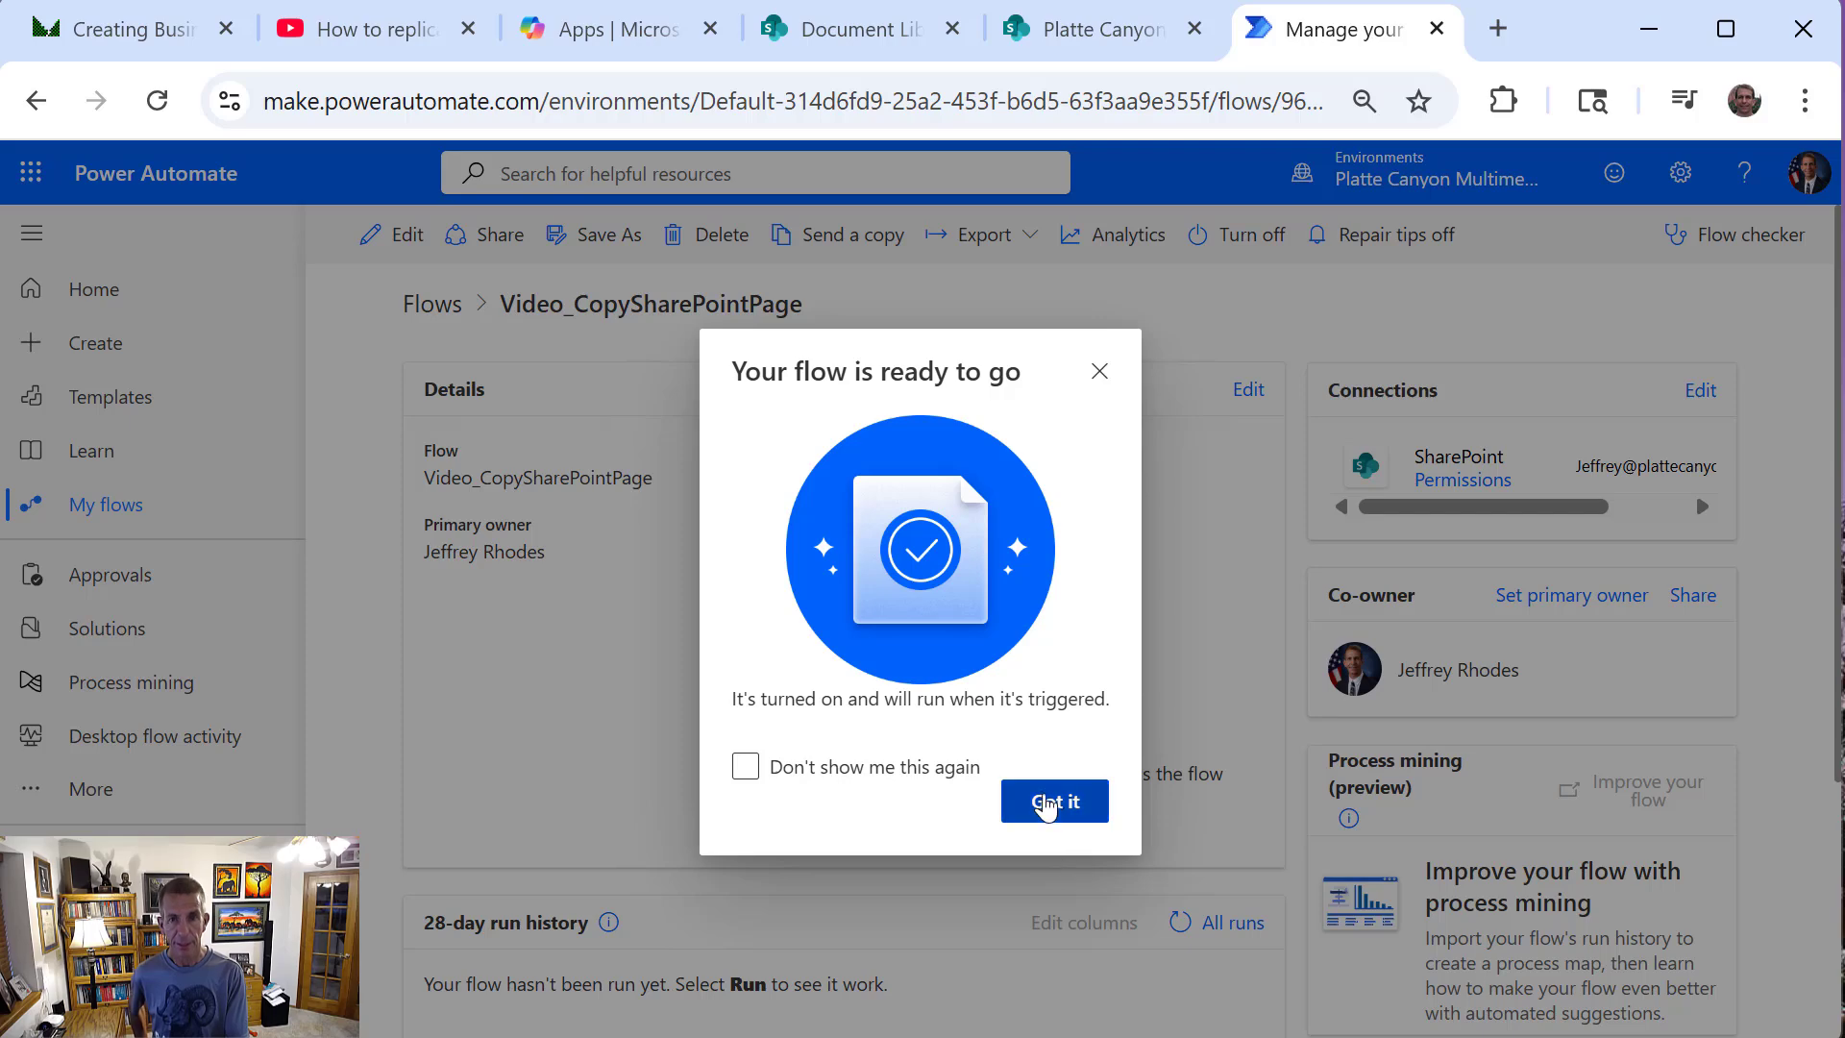
click(1055, 802)
Switch to the source PlatteCanyon542 SharePoint site and open its Site Pages library from the site contents
click(862, 37)
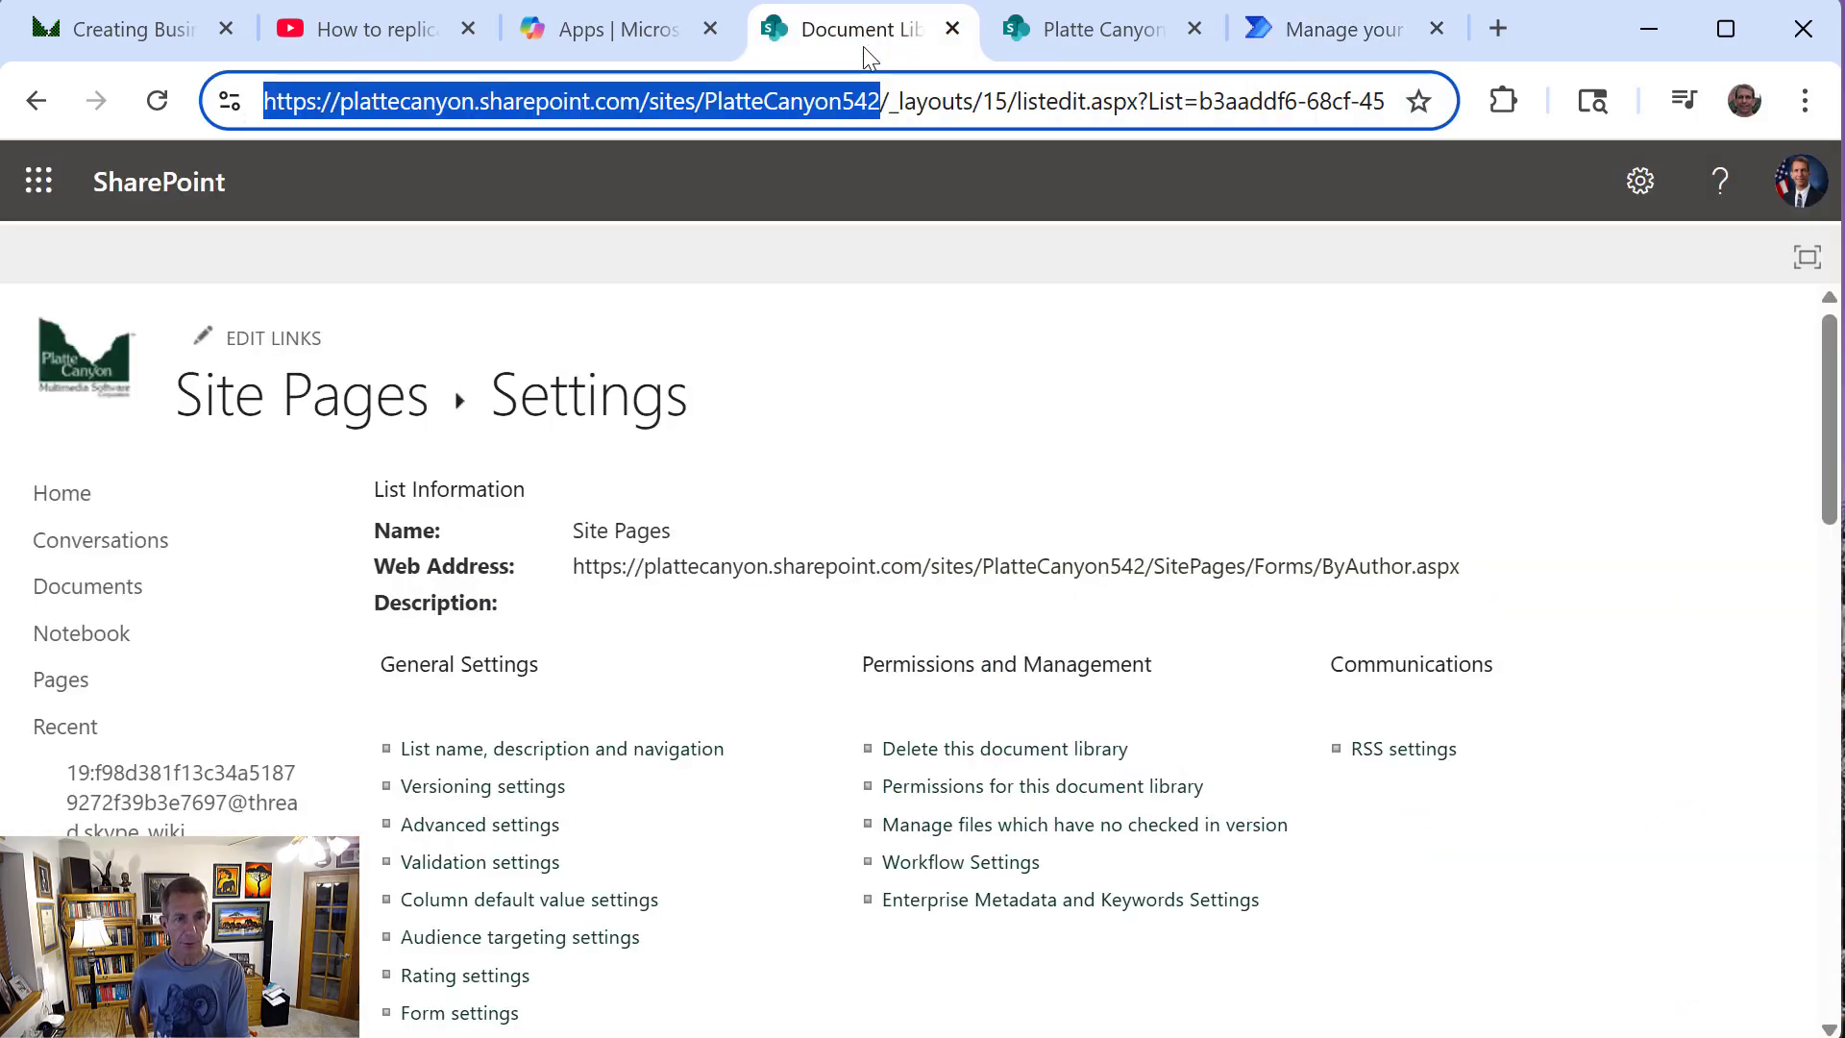
click(26, 107)
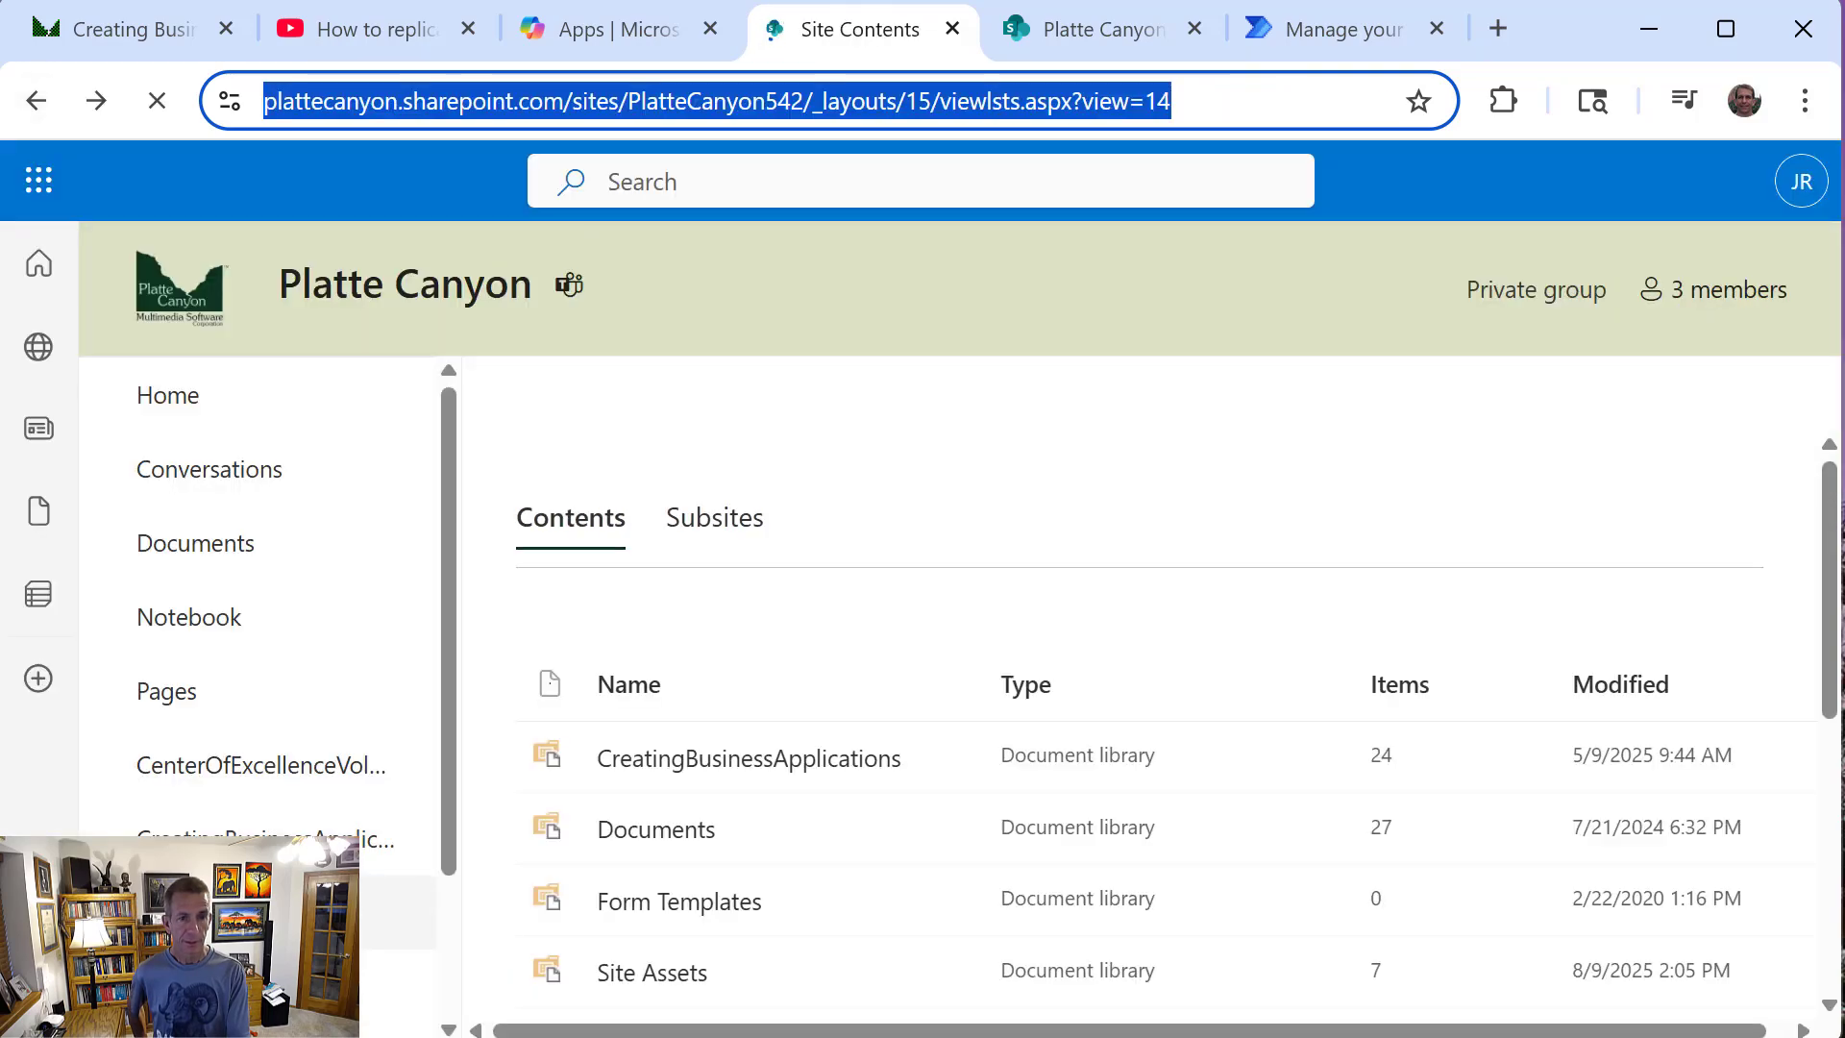
scroll(992, 966, down, 5)
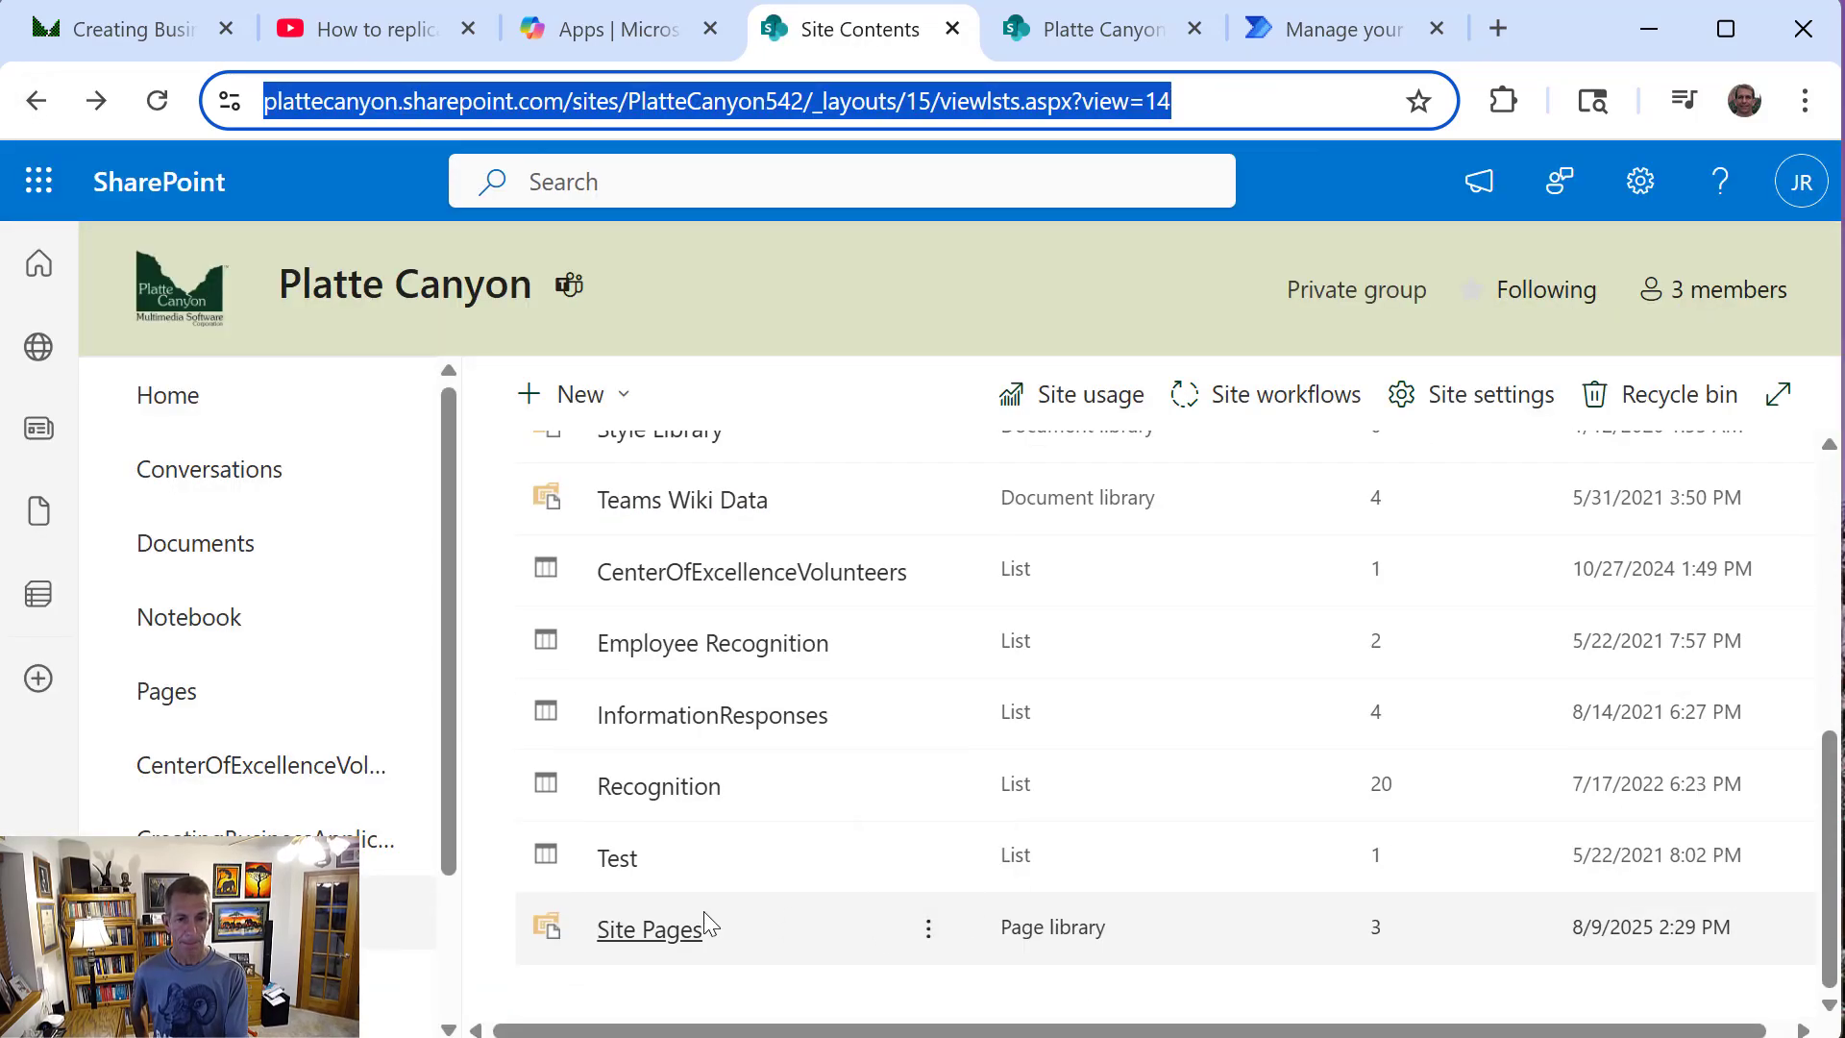
click(674, 930)
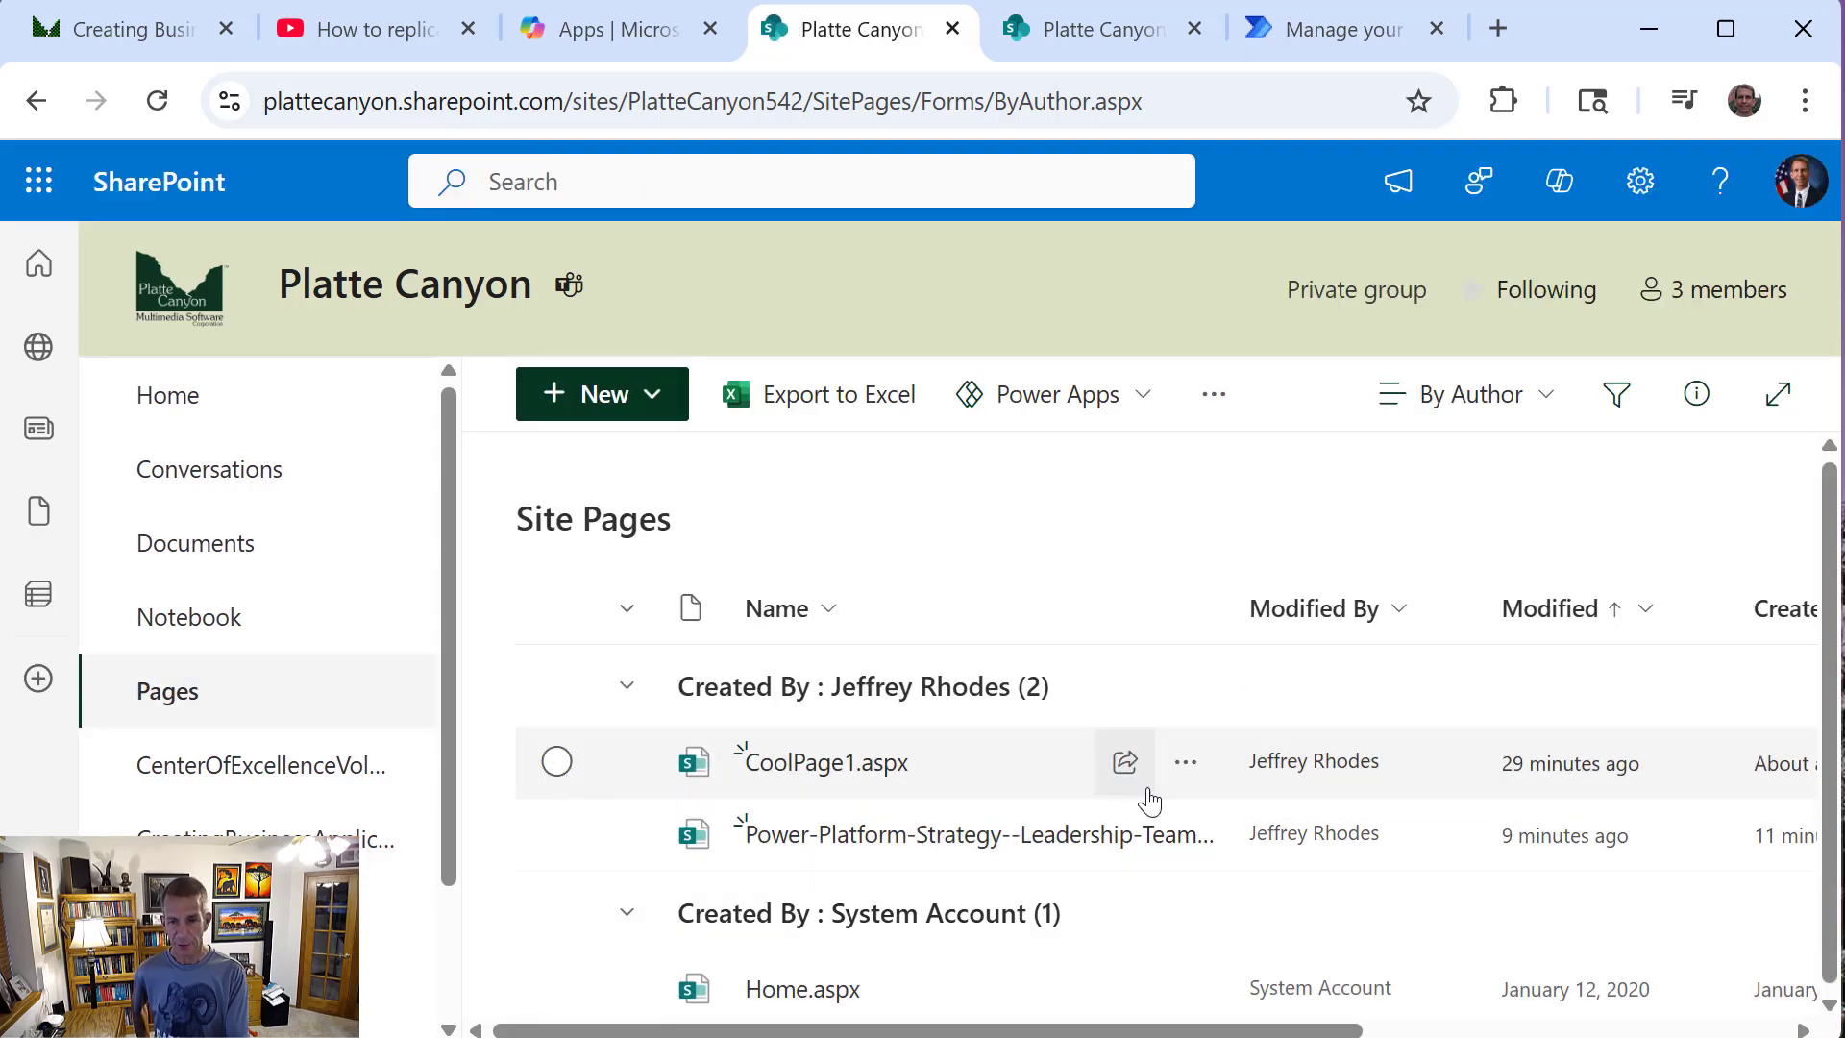
click(1184, 763)
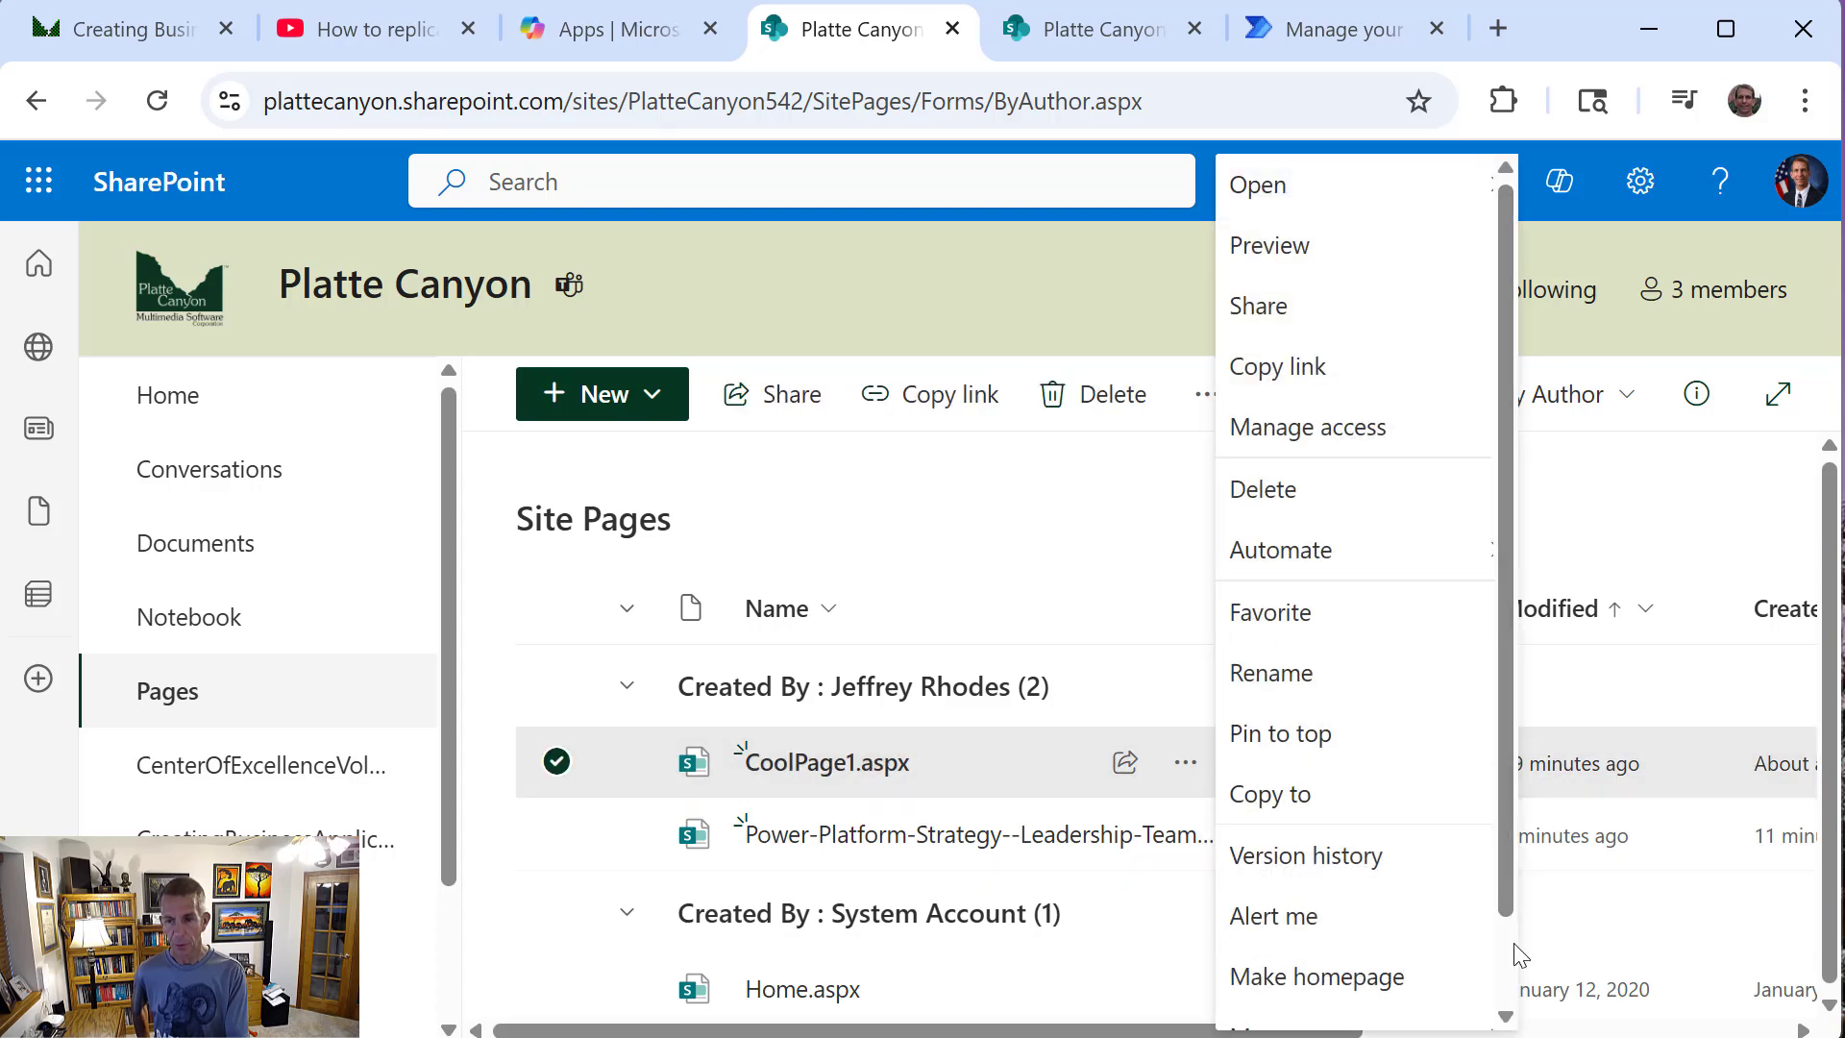
scroll(1516, 954, down, 1)
drag(1510, 910, 1495, 715)
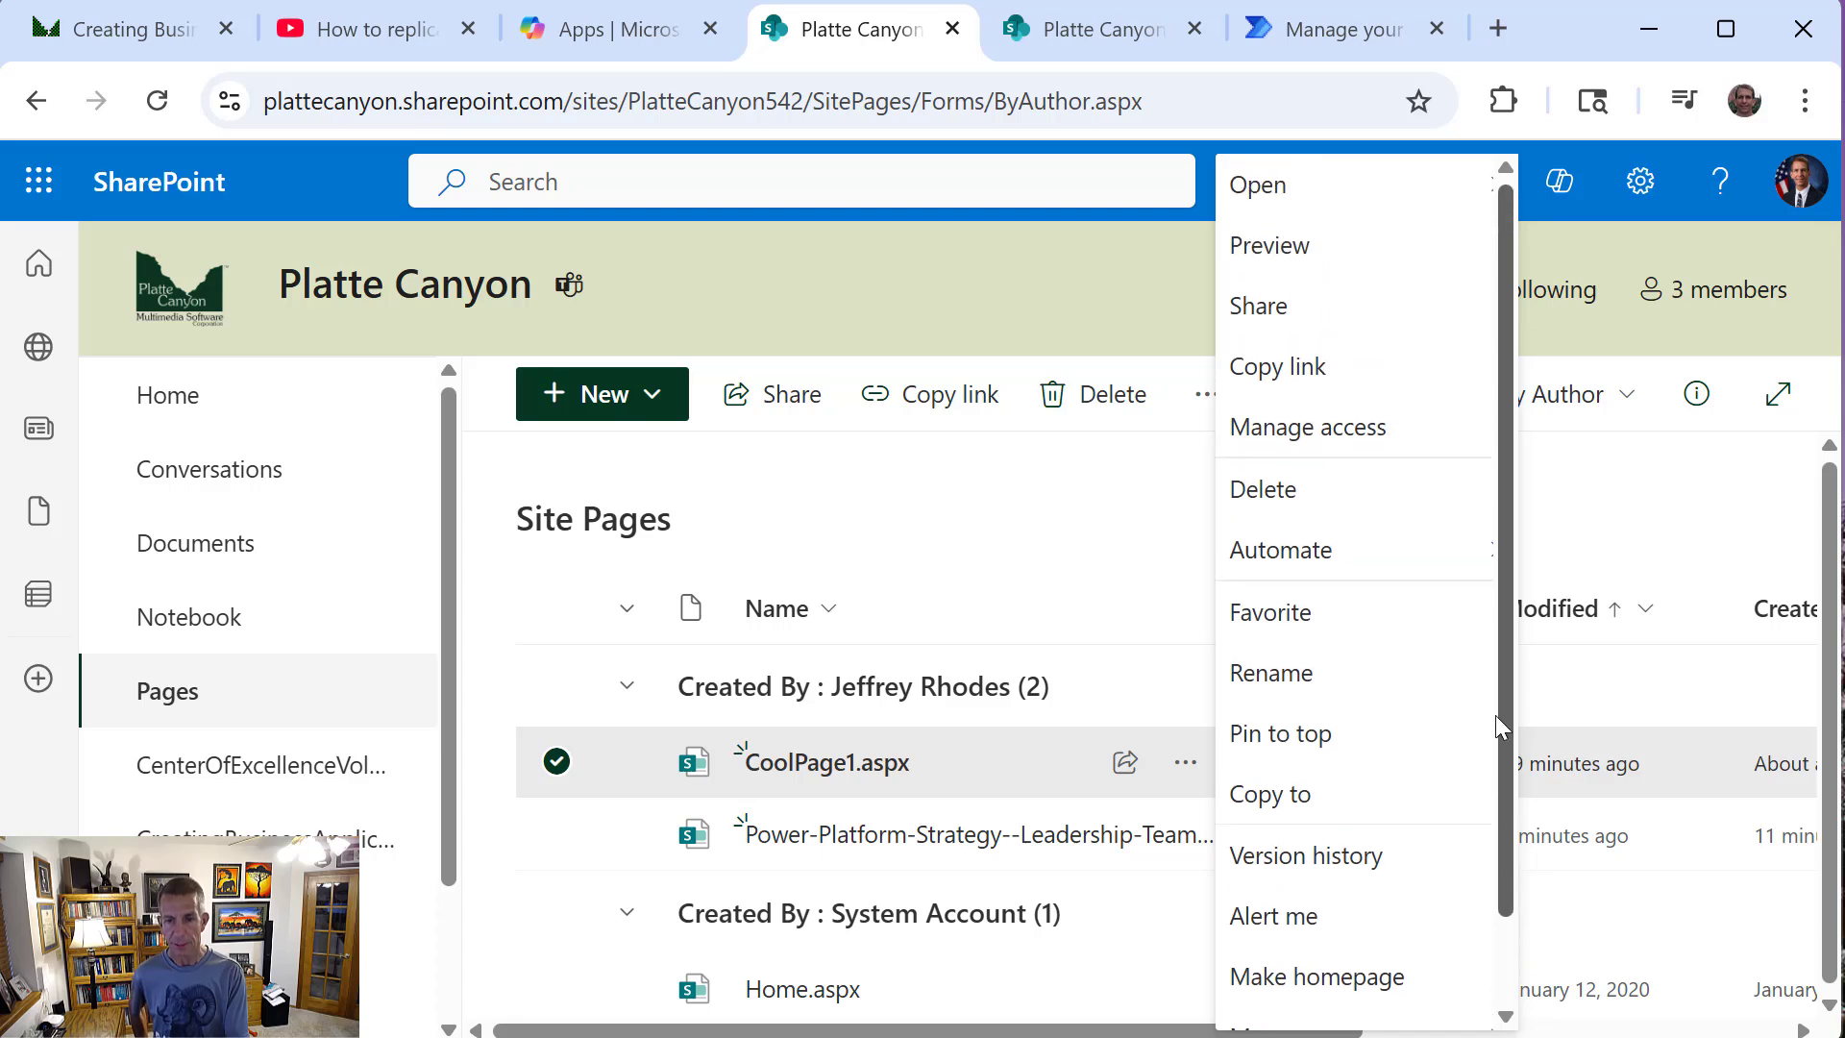
click(1101, 559)
Reload the Site Pages library and start the Video_CopySharePointPage flow for CoolPage1.aspx
right_click(1092, 435)
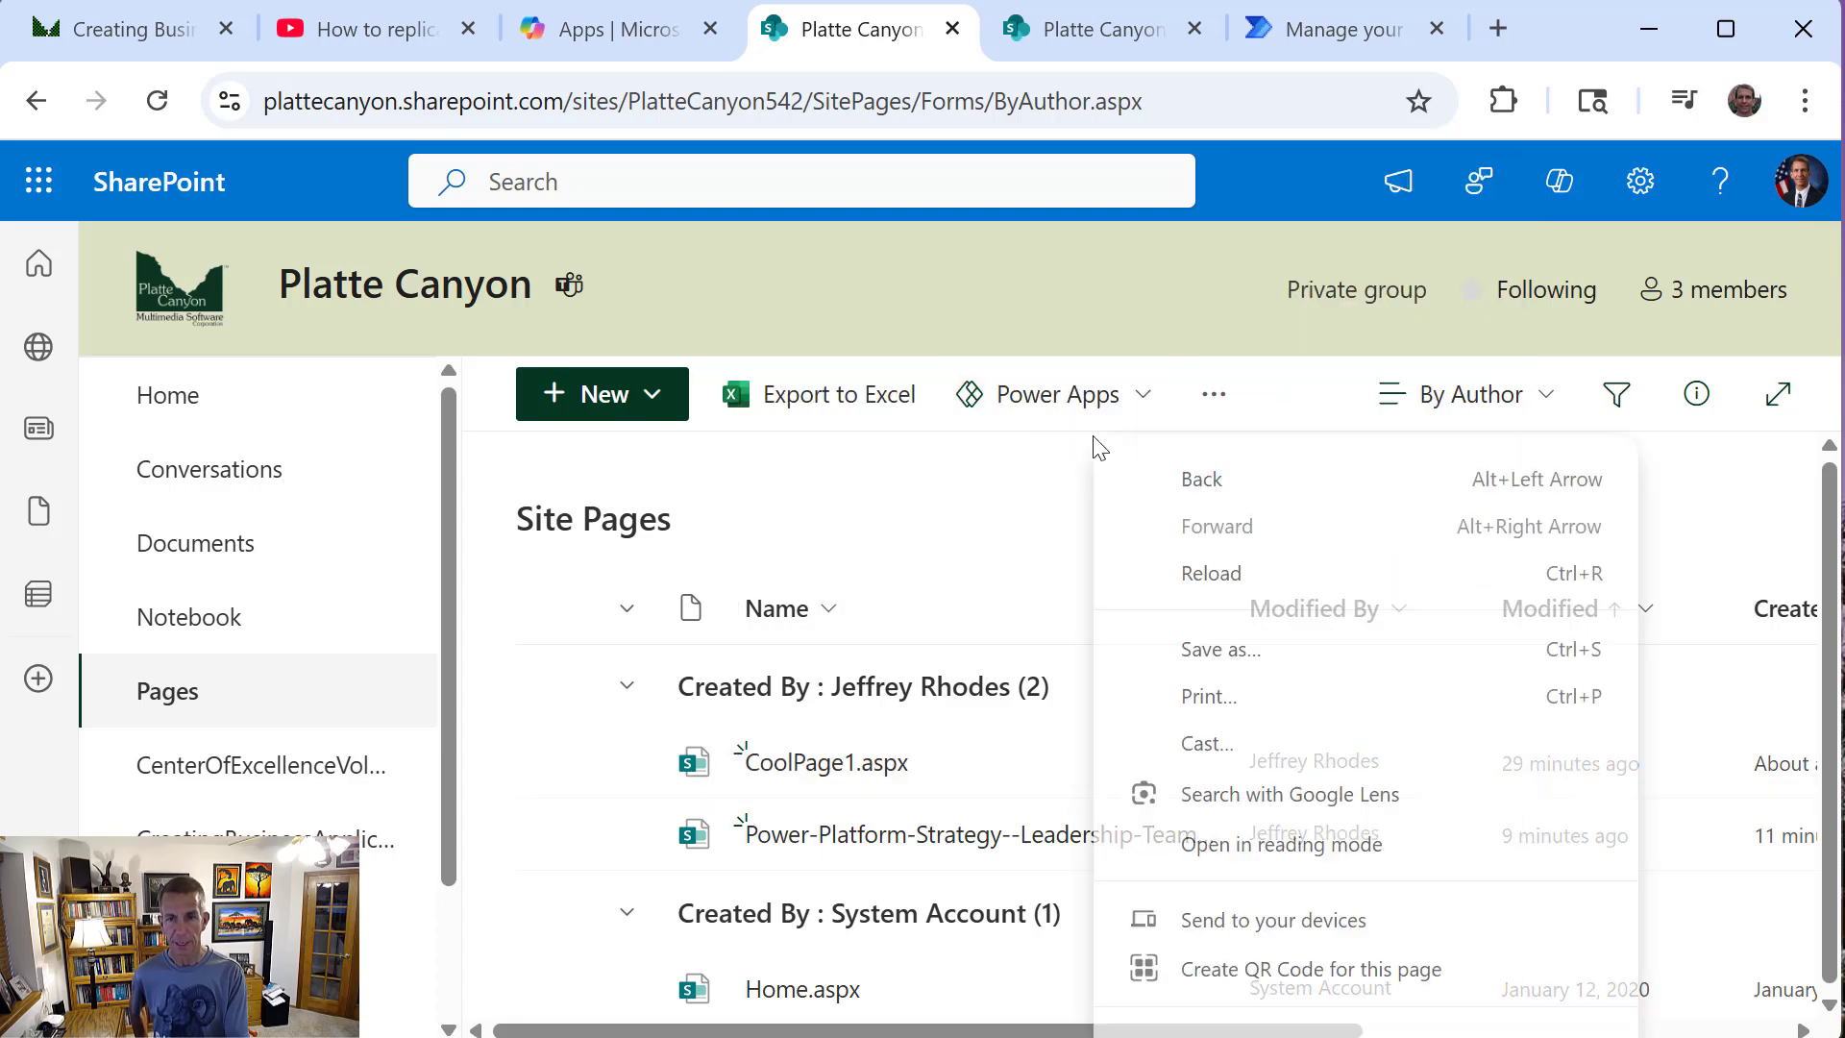
click(1211, 571)
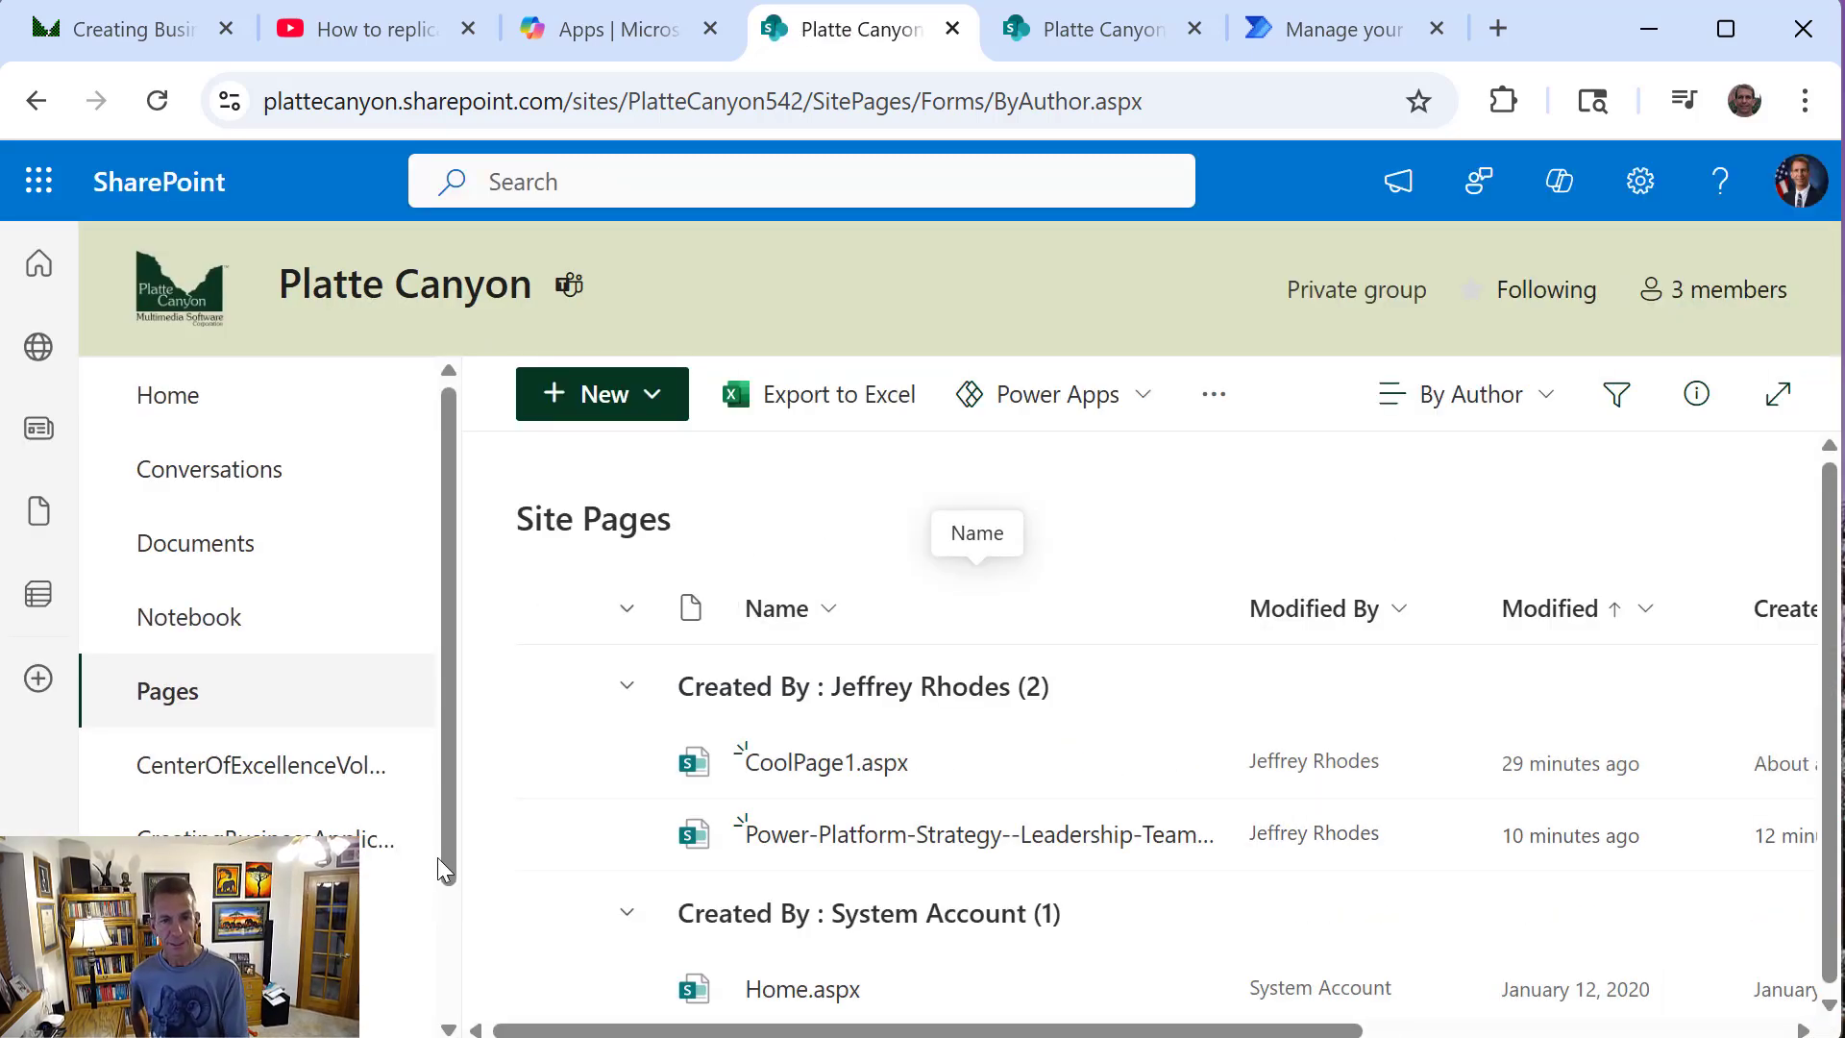
click(1186, 765)
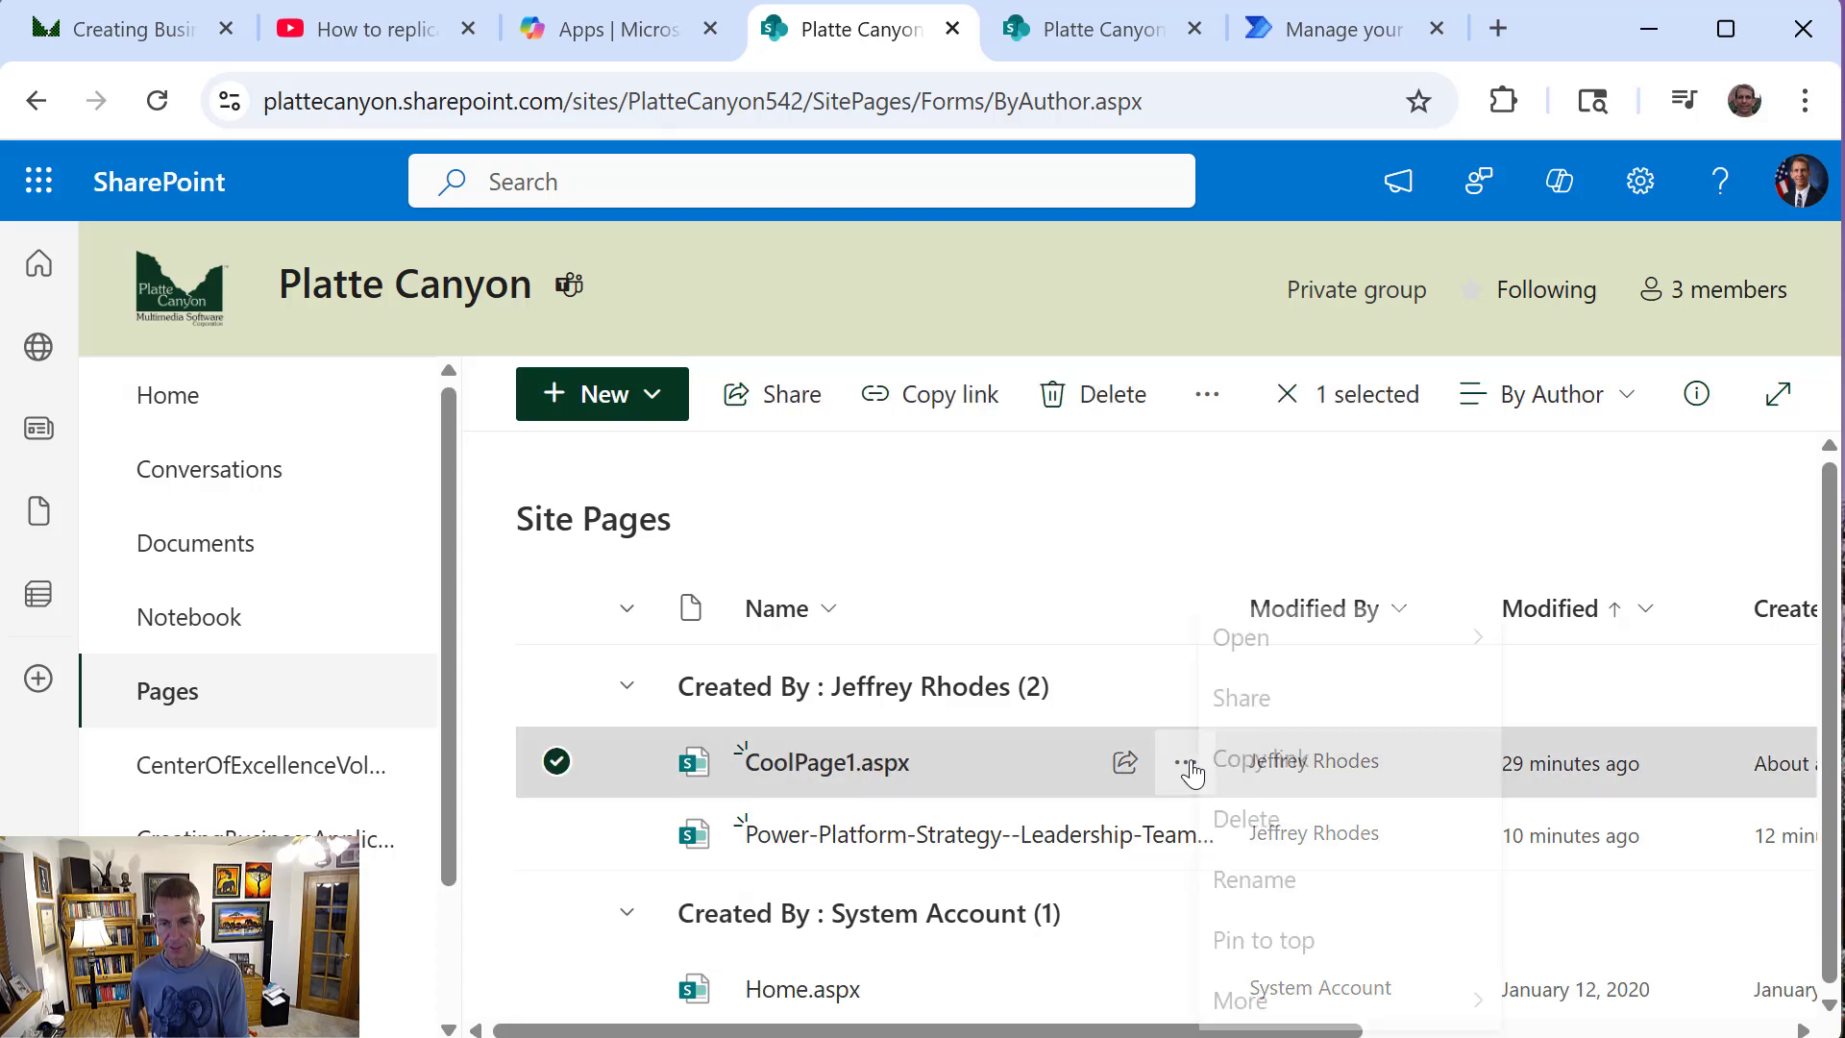
scroll(1499, 845, down, 2)
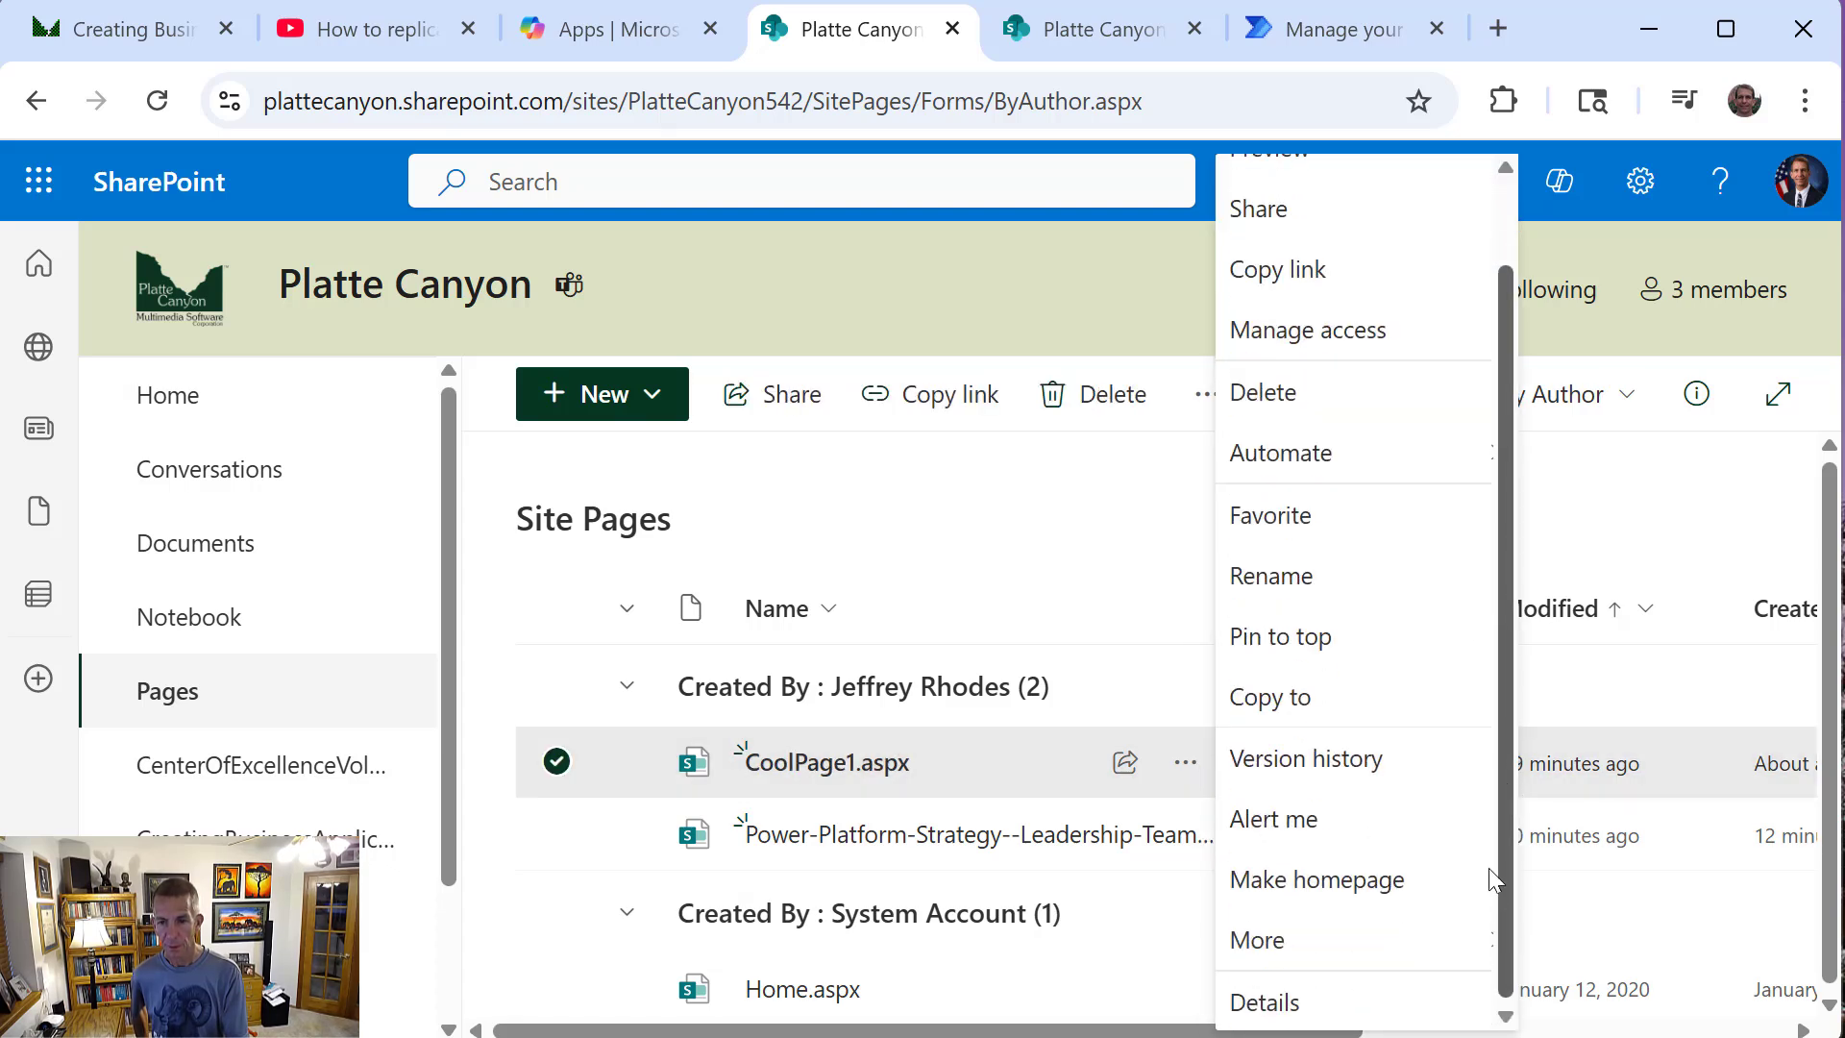
scroll(1496, 874, up, 2)
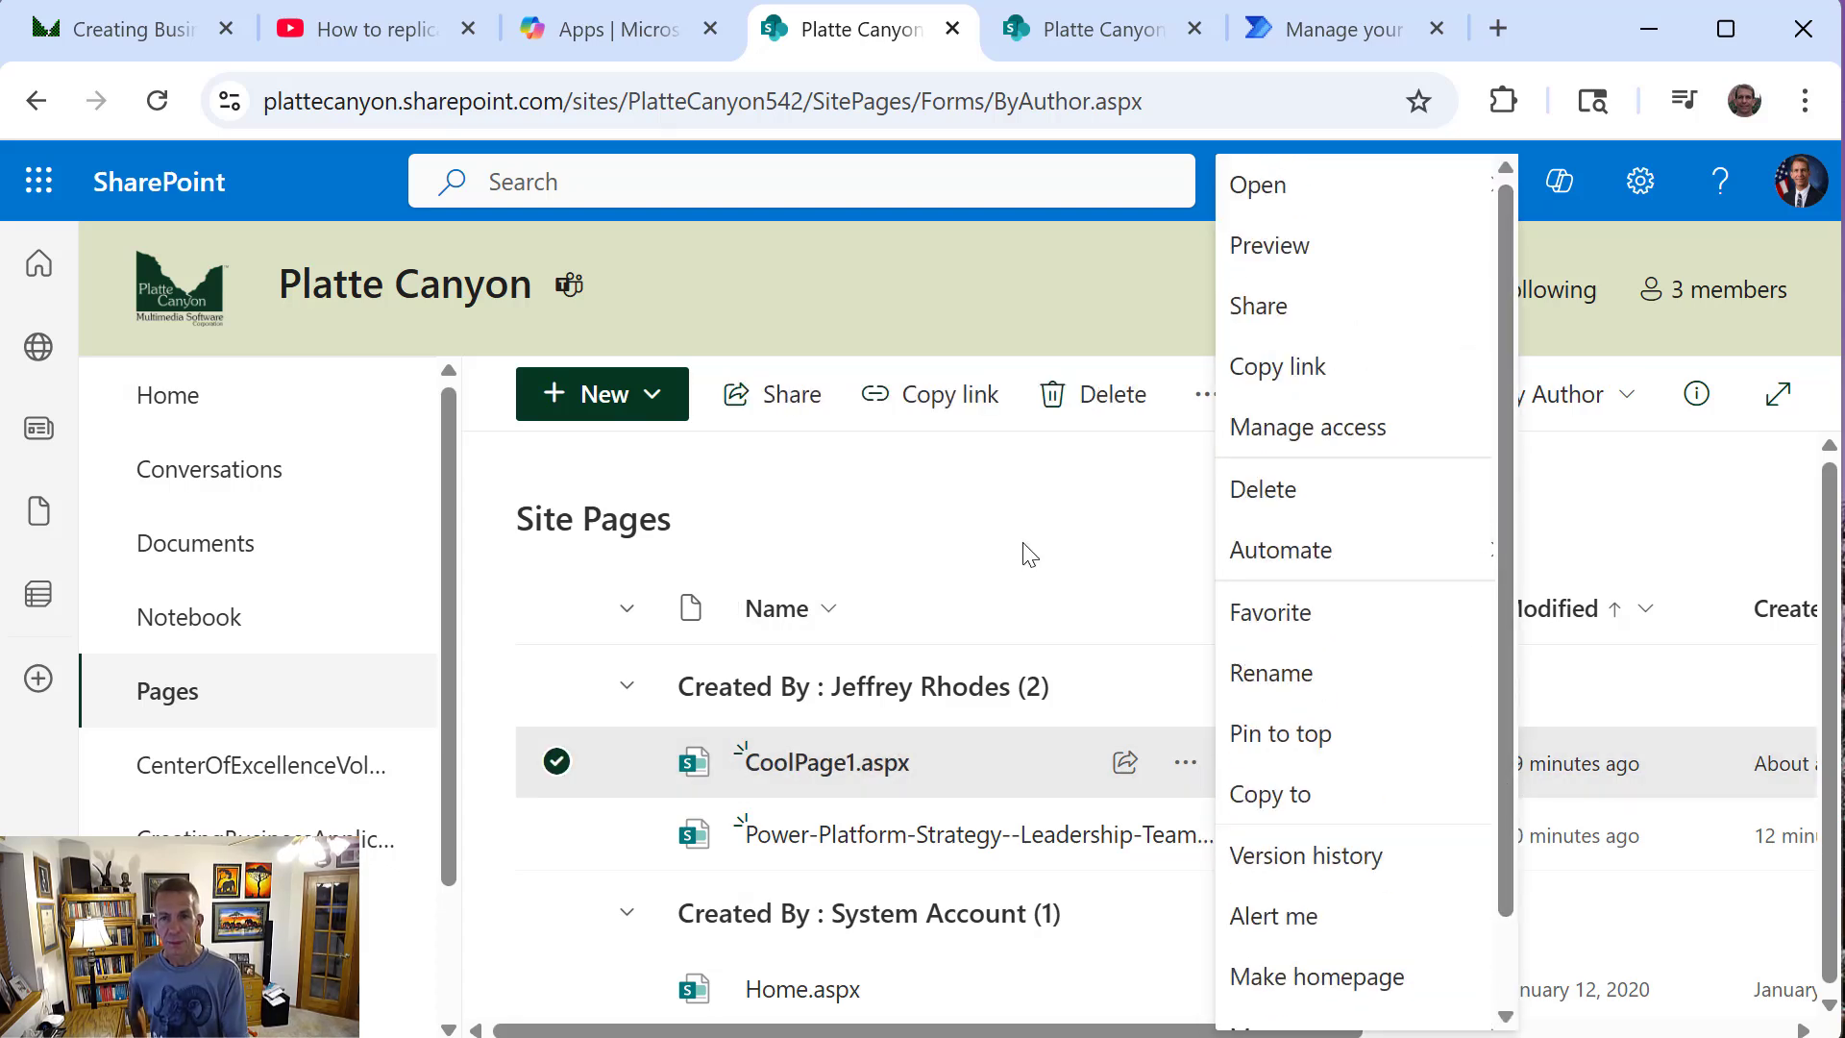
mouse_move(1283, 550)
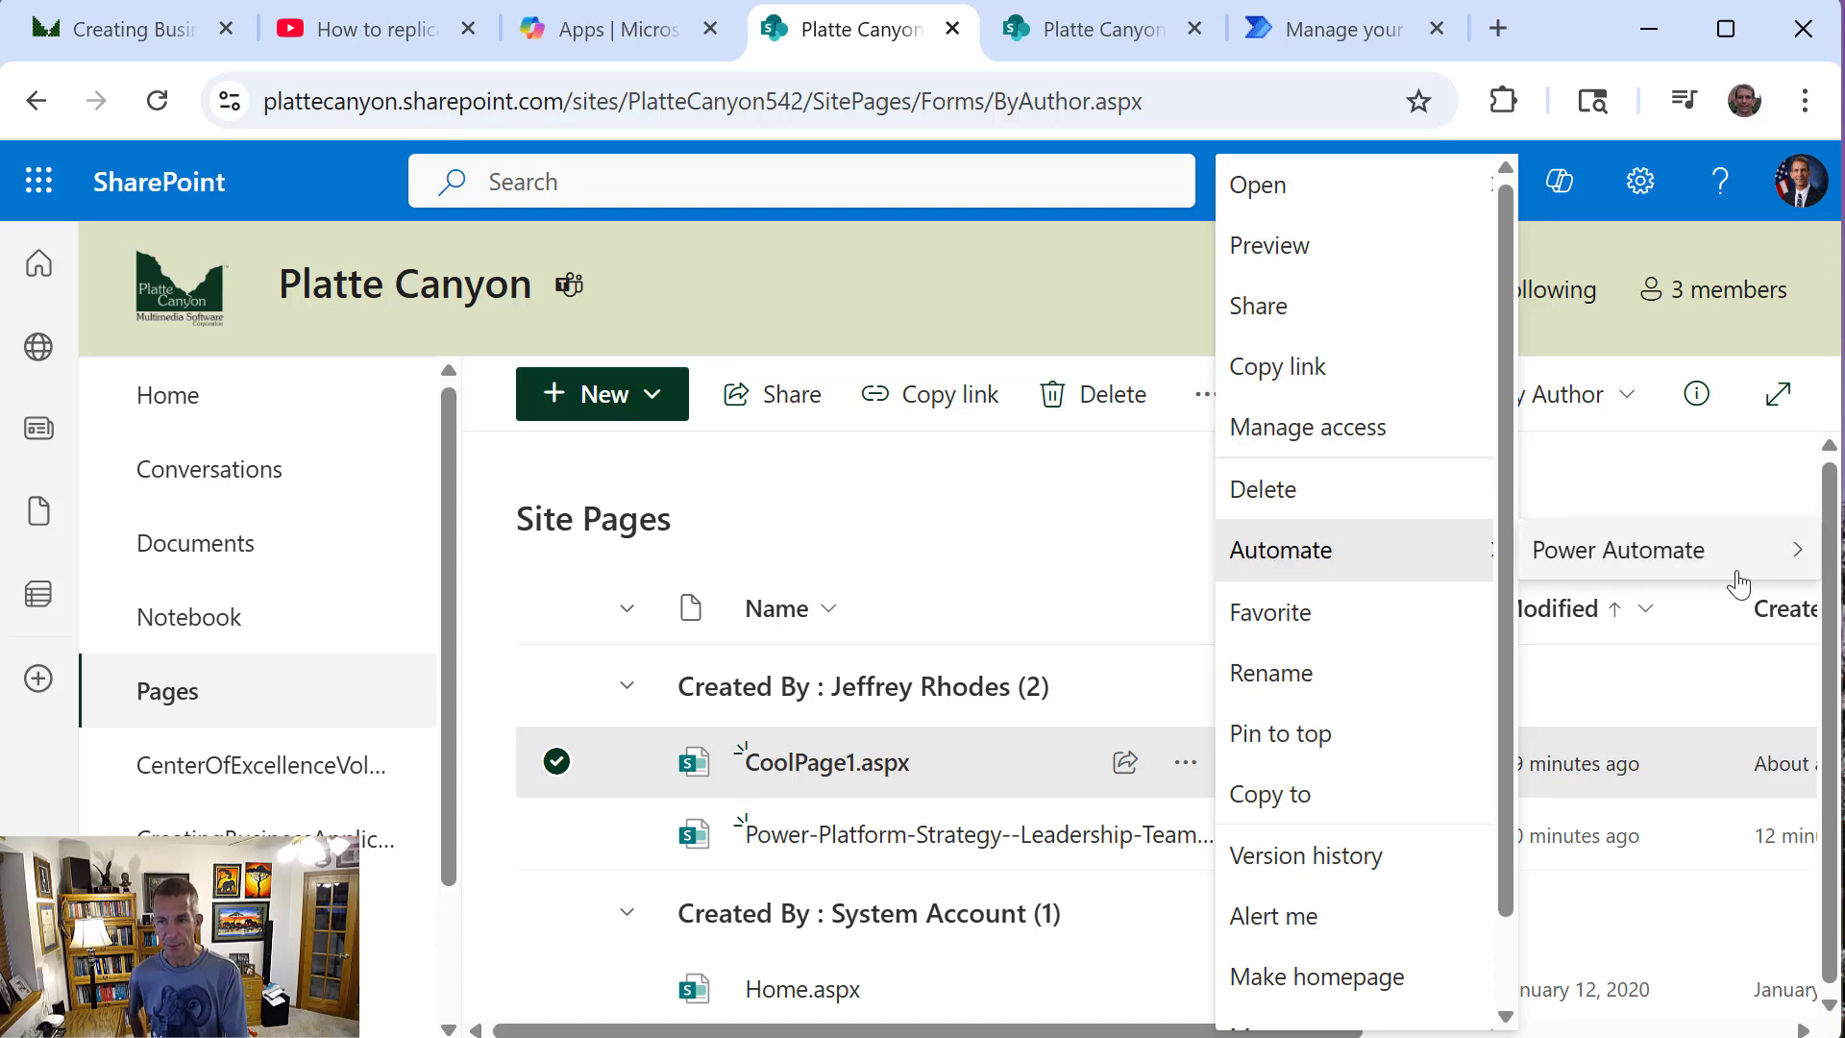
mouse_move(1736, 569)
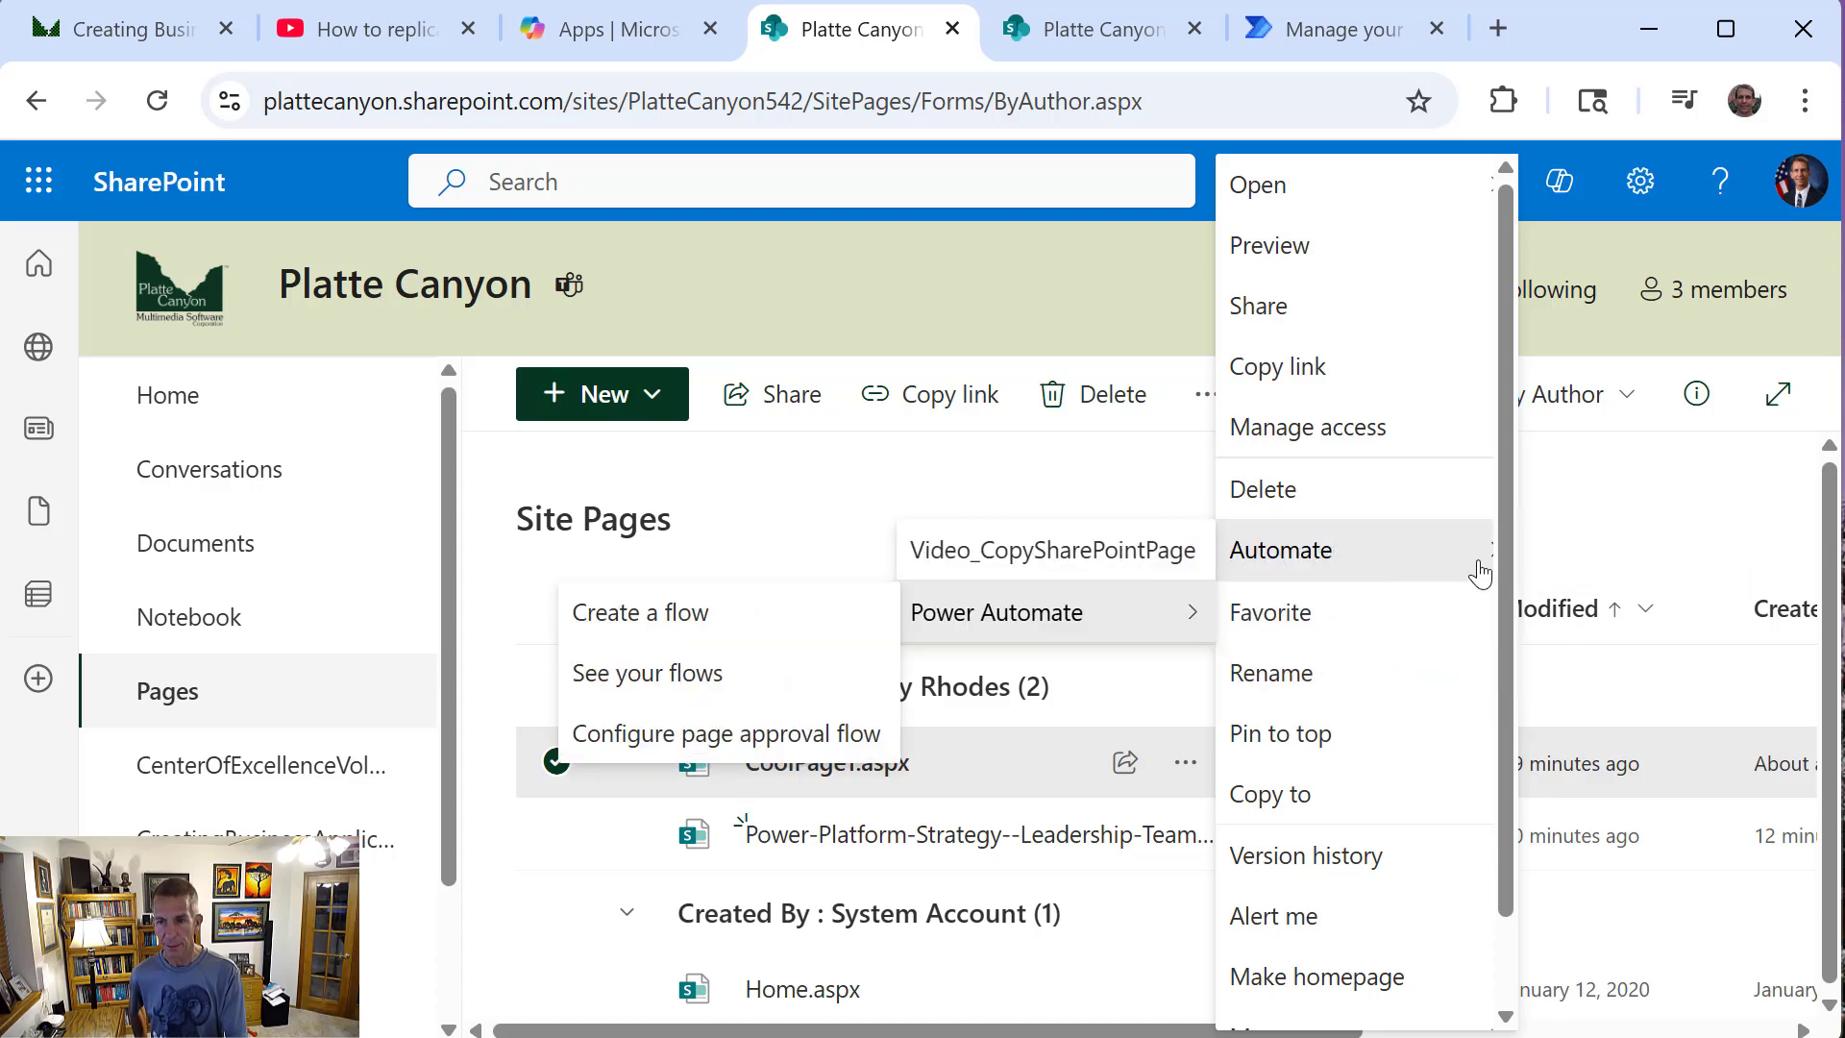
click(1009, 551)
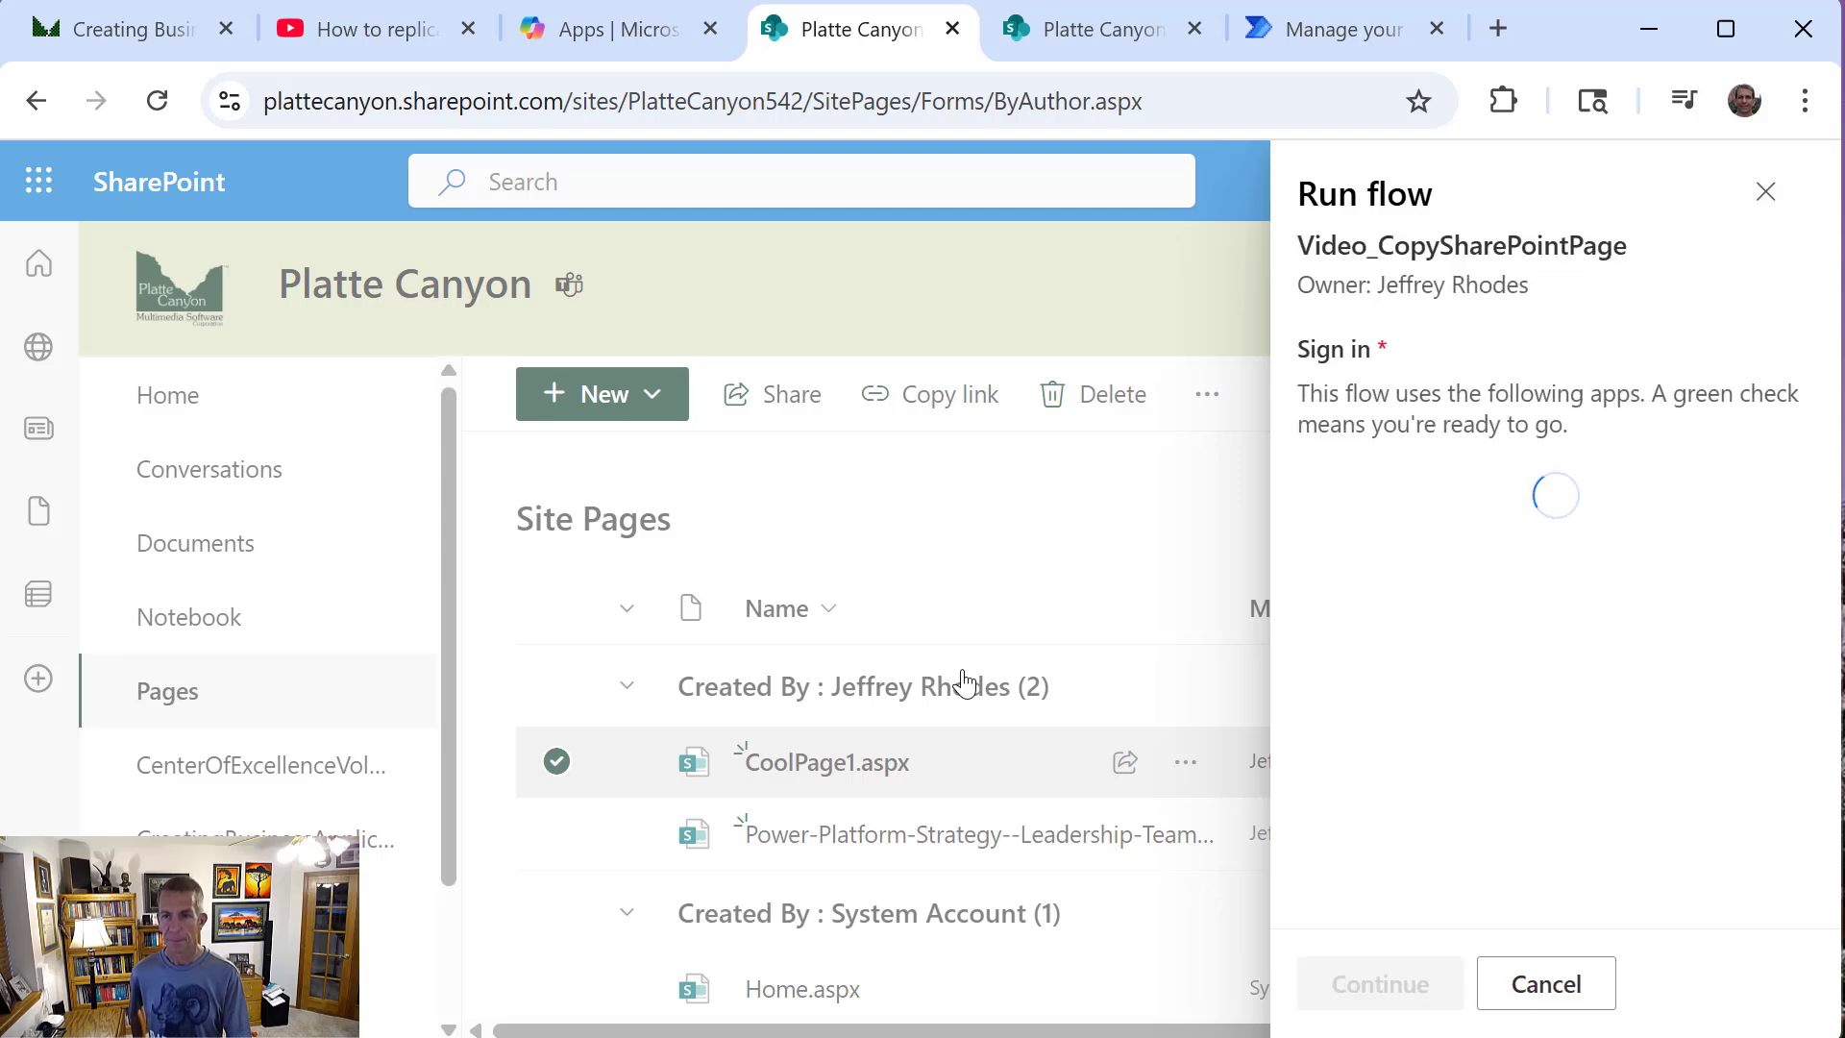
Copy the destination PlatteCanyon site's URL and return to the Run flow form on the source site
click(1076, 35)
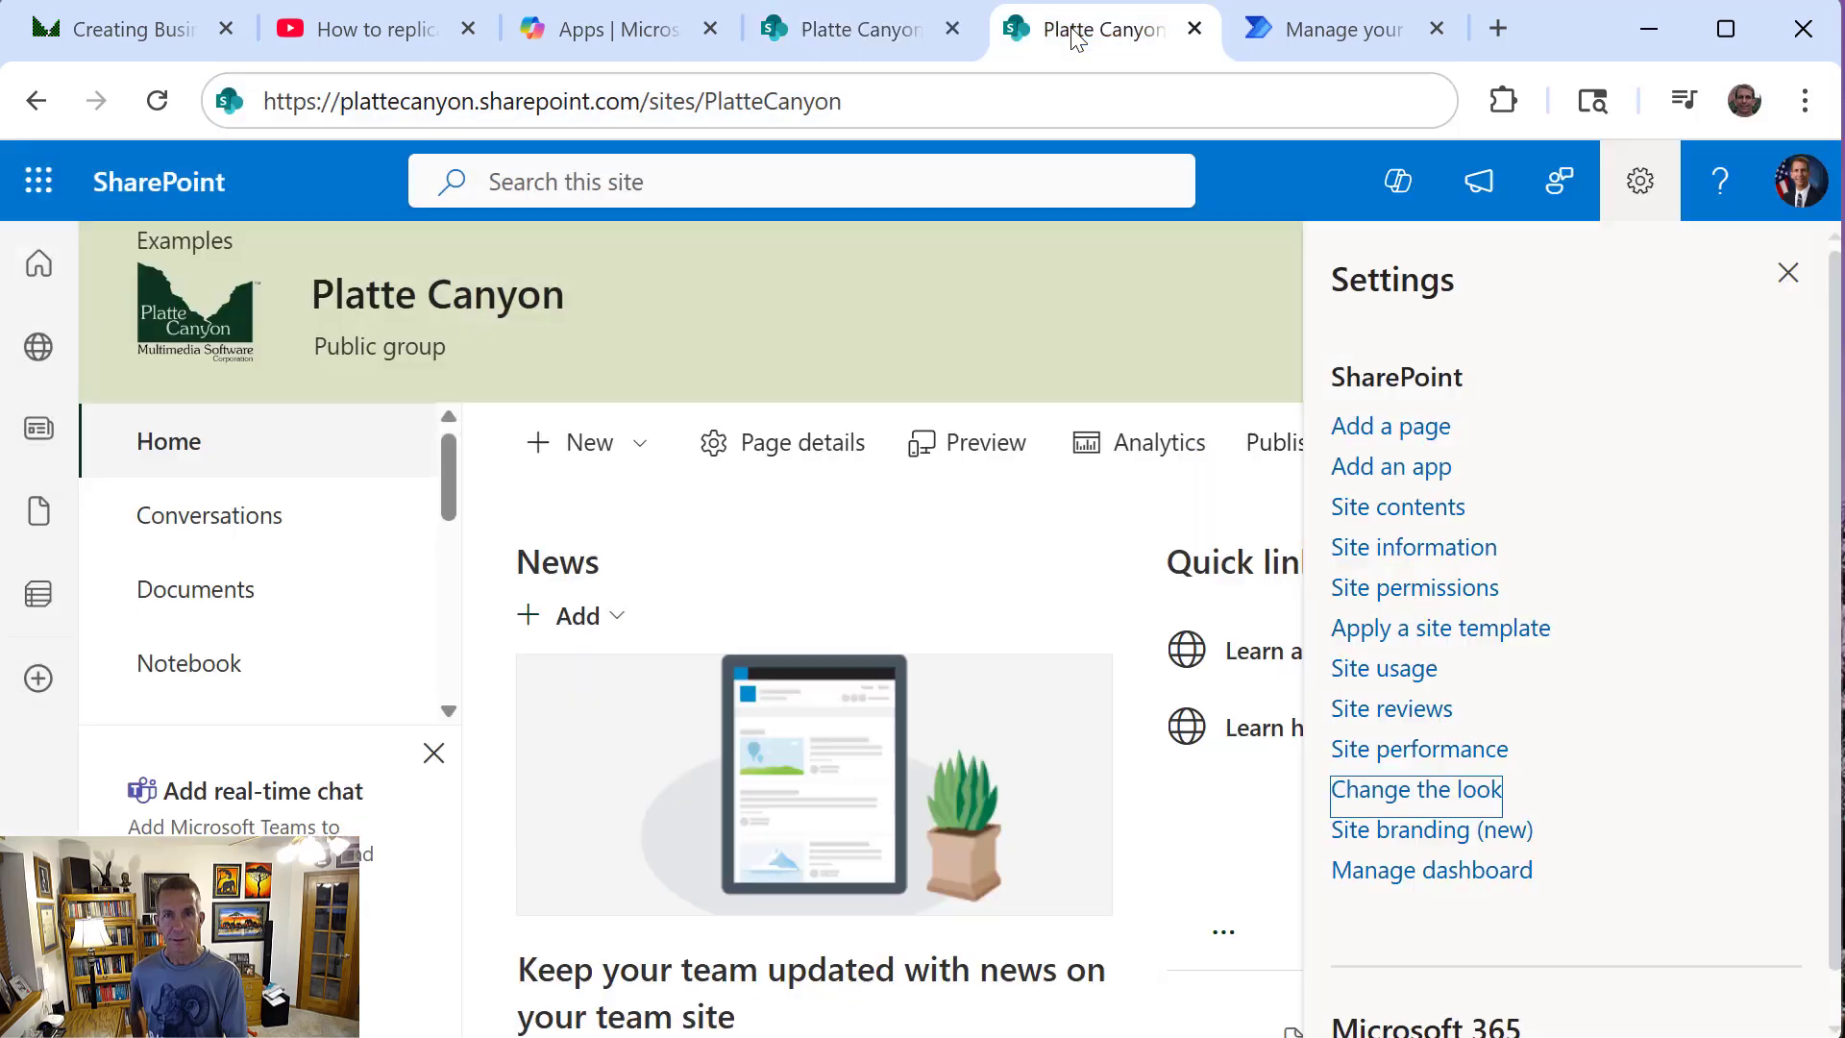
click(871, 94)
key(ctrl+c)
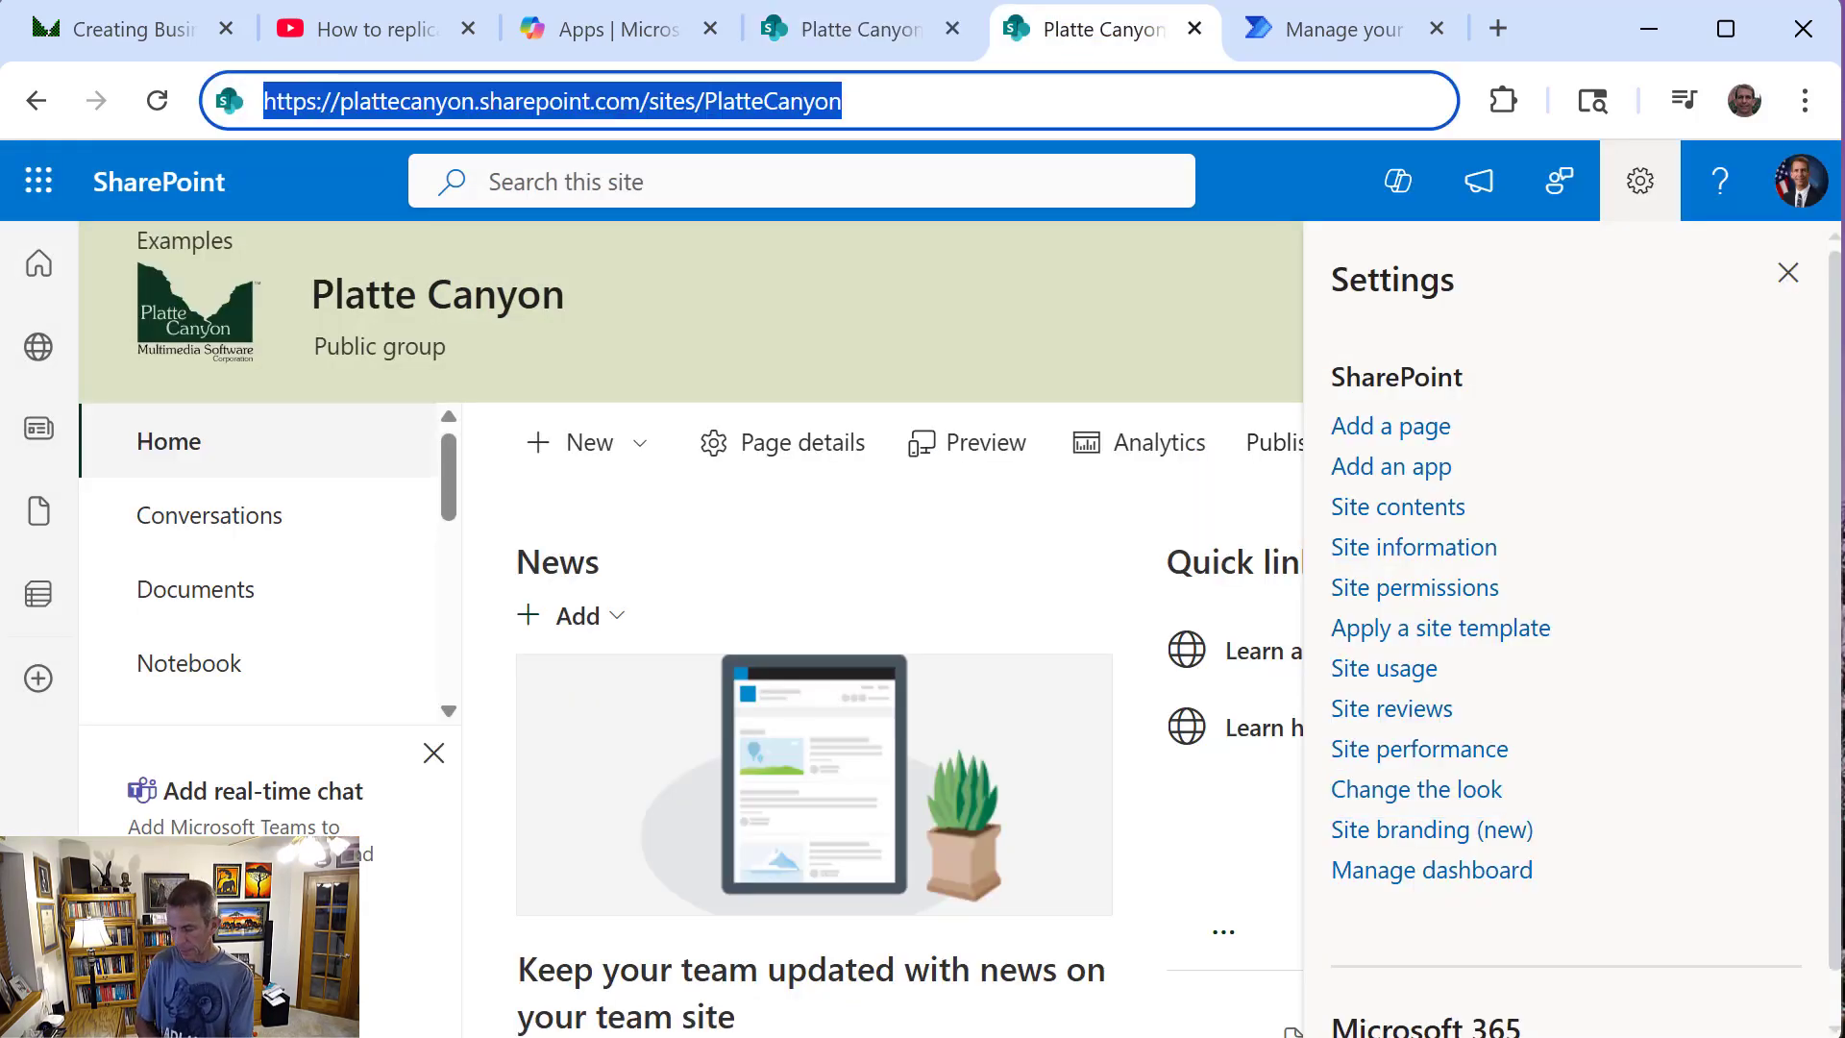
click(1255, 37)
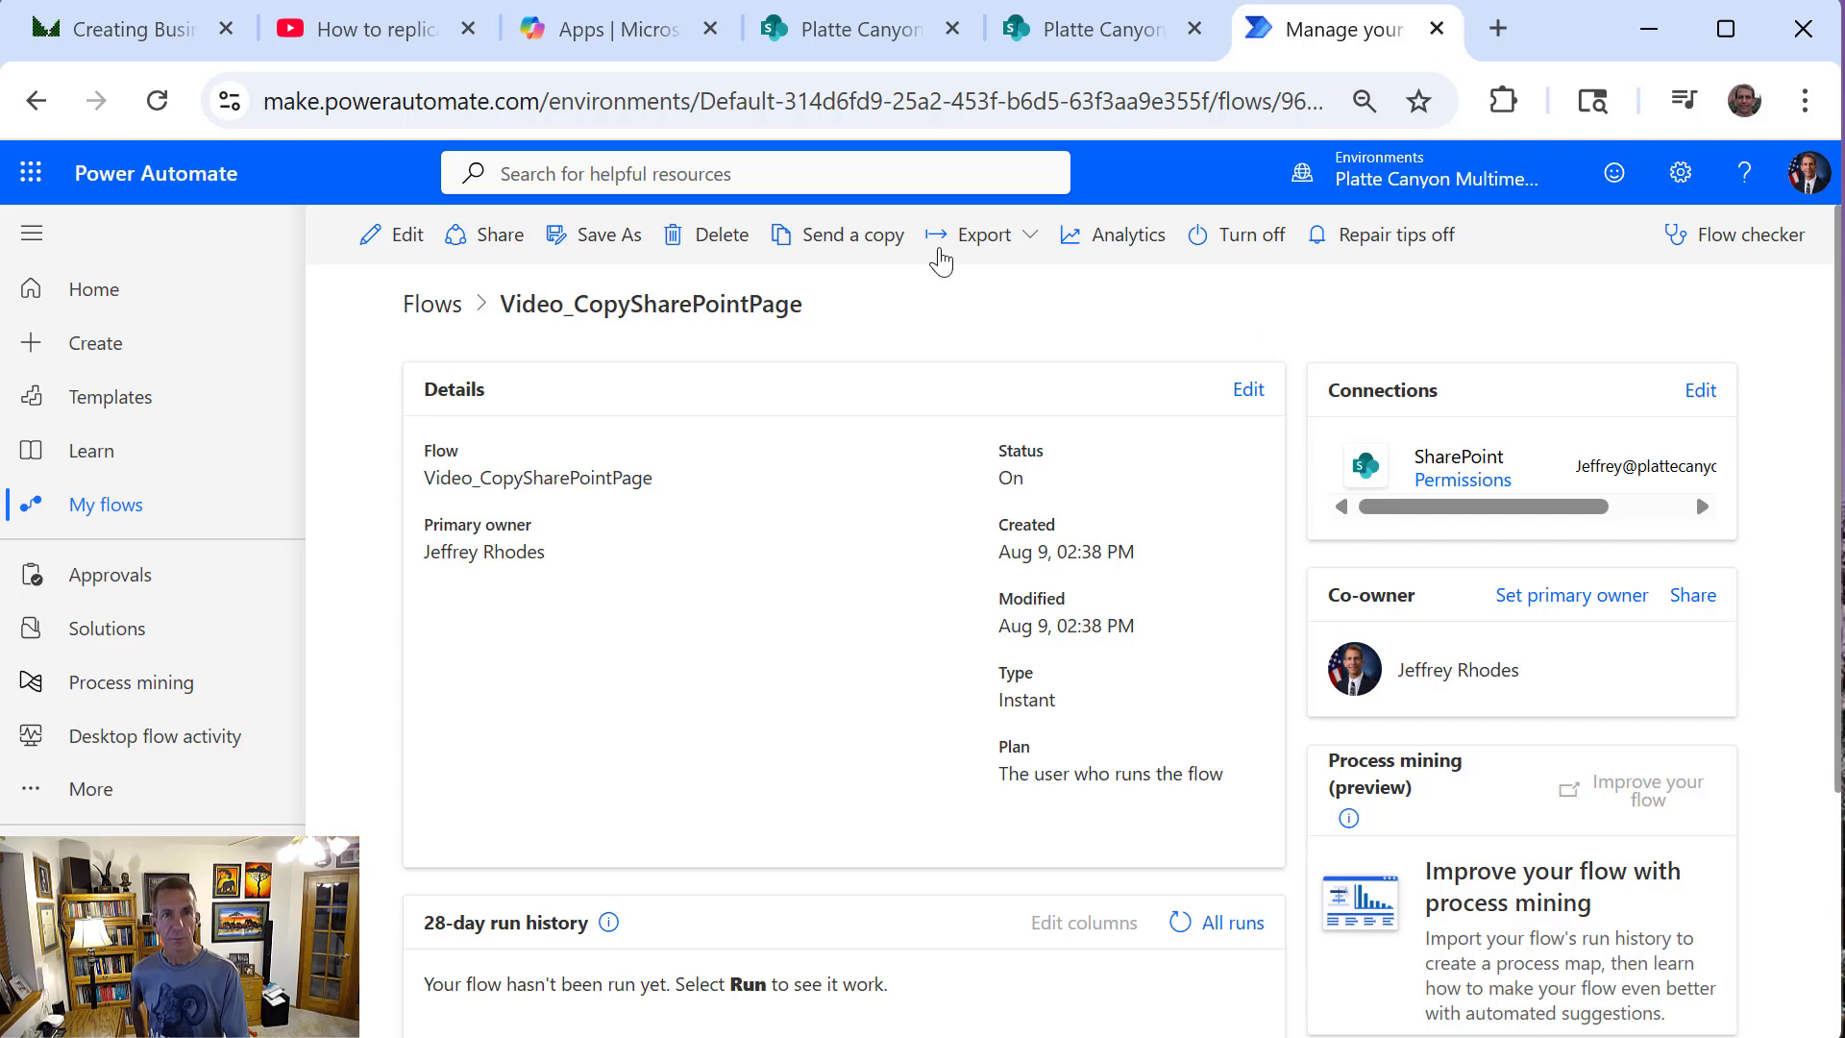
click(851, 43)
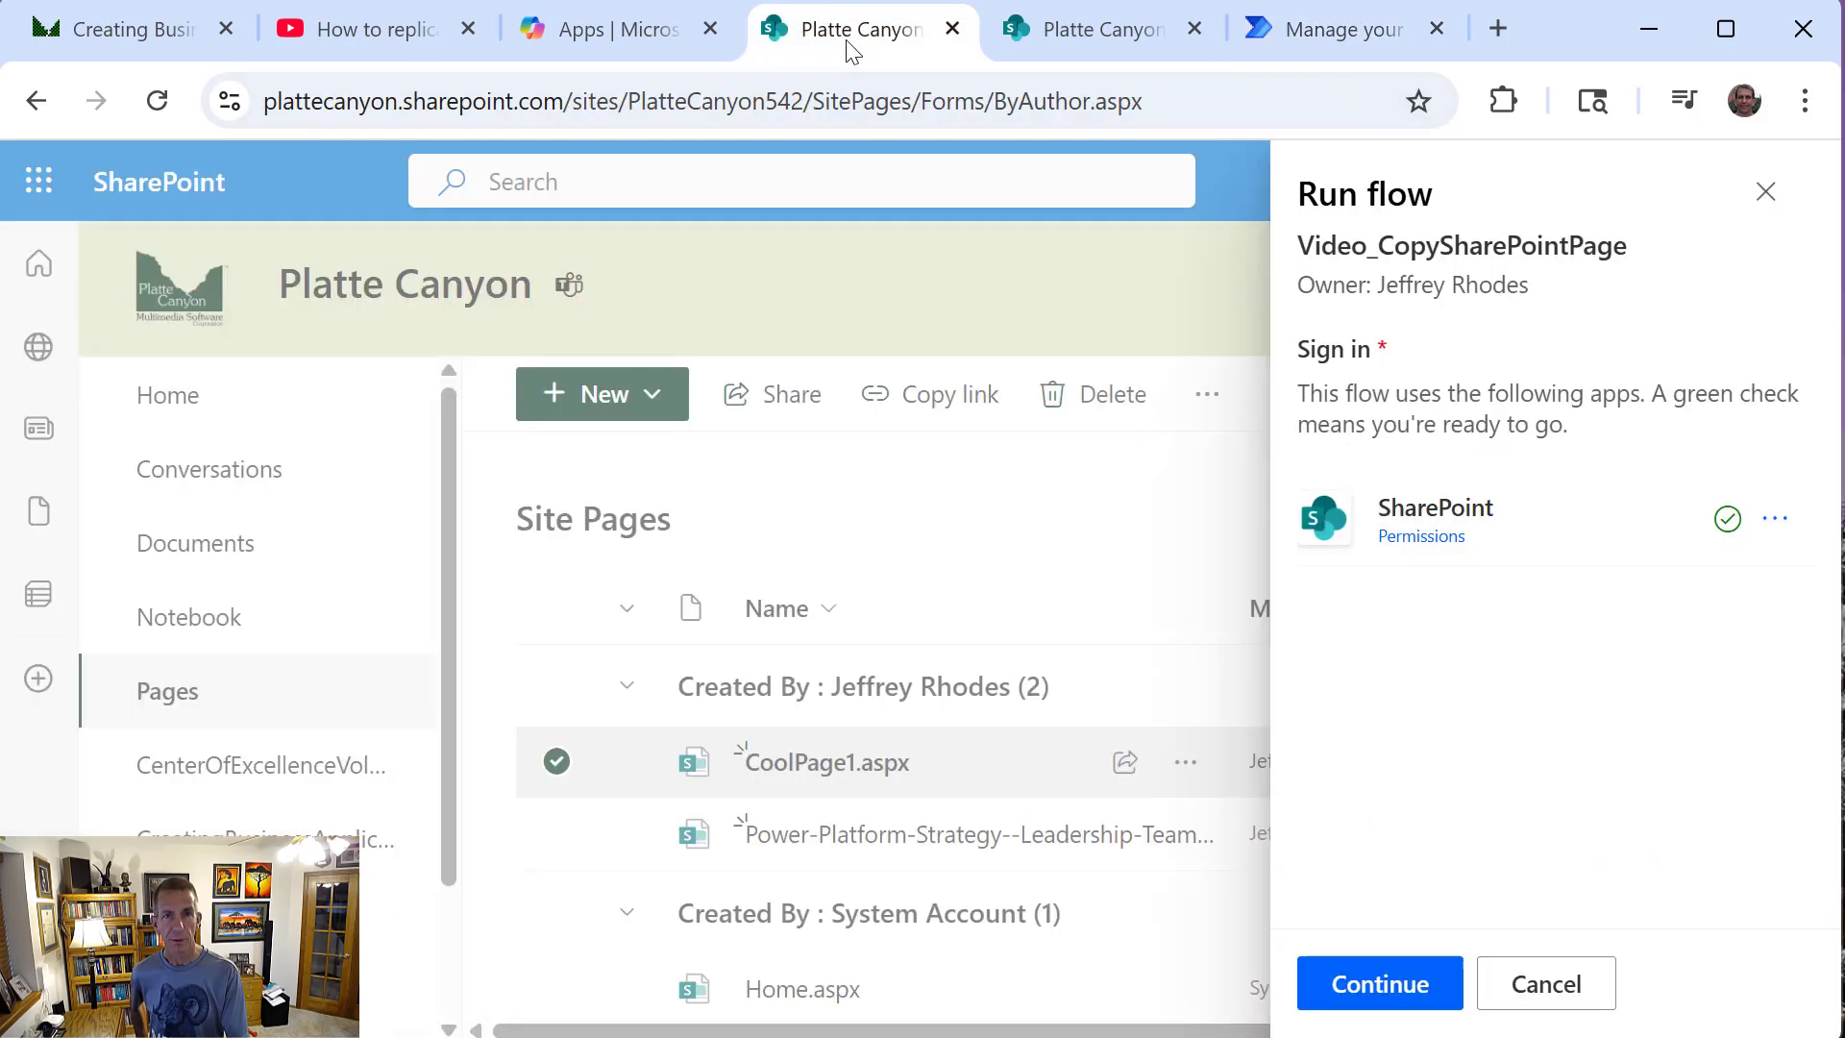
click(1394, 985)
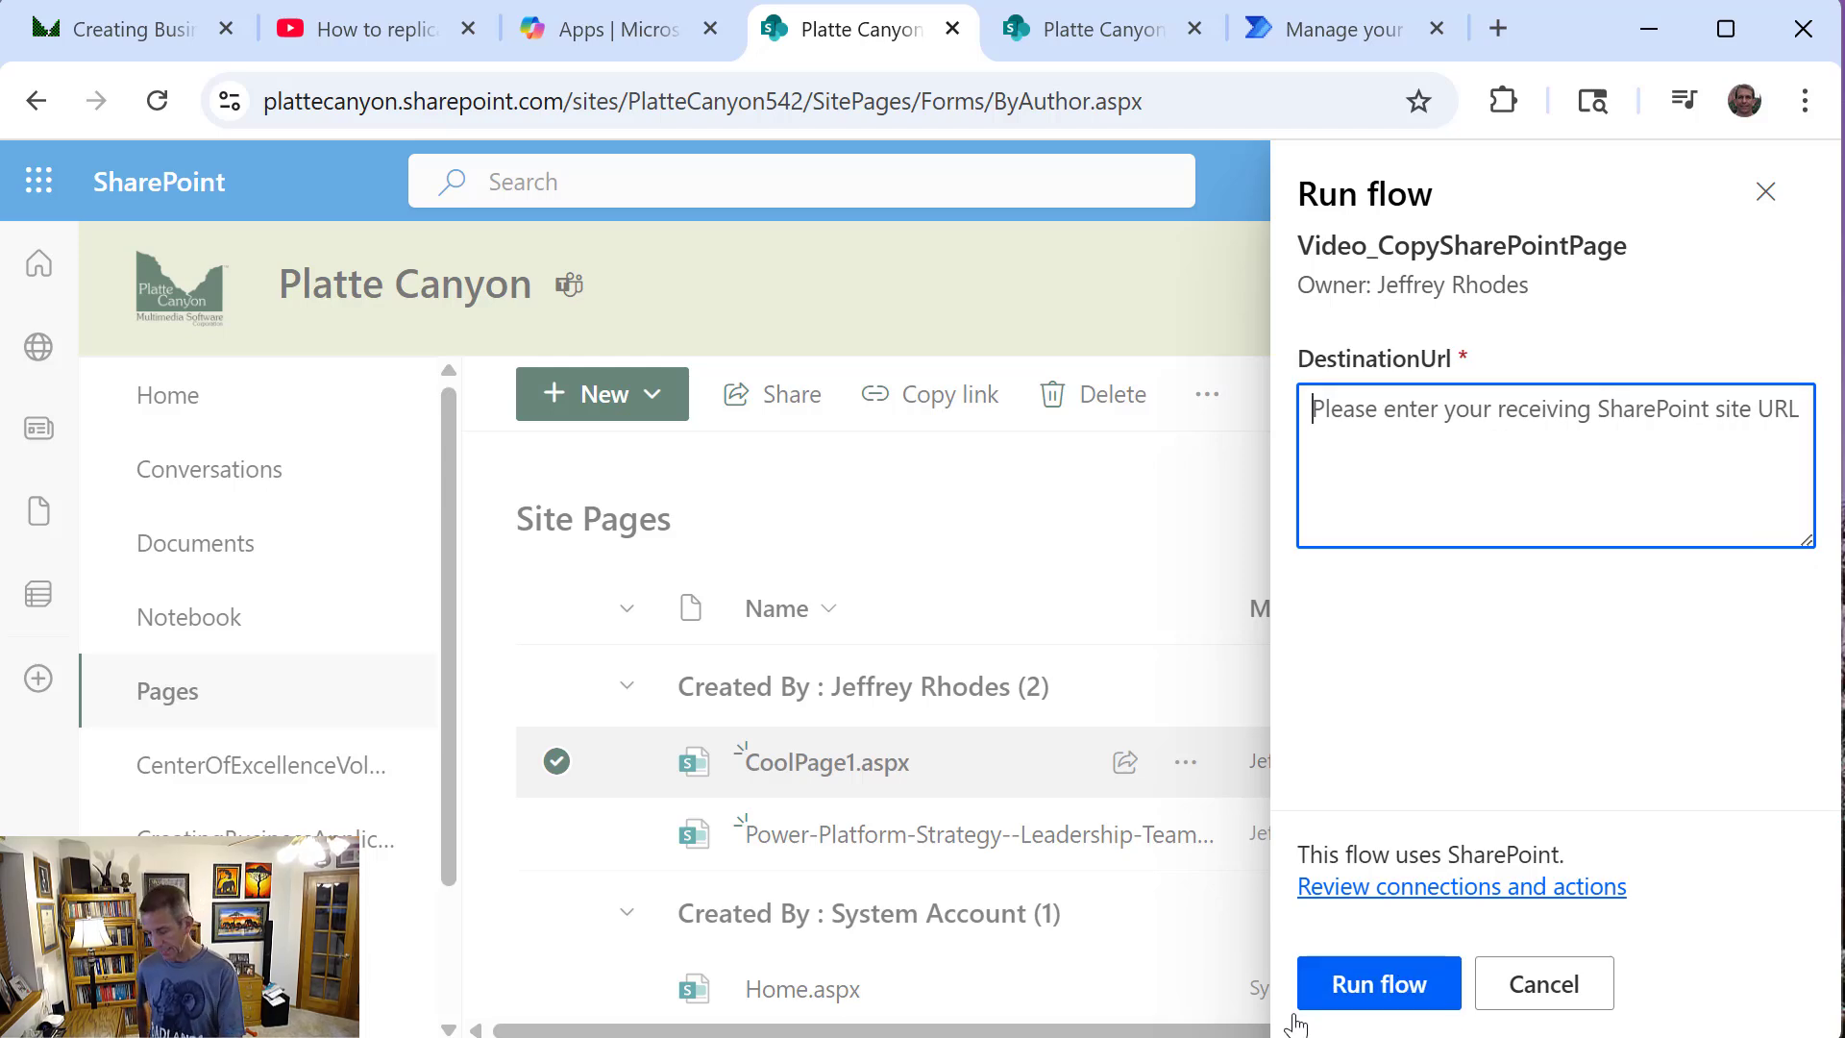
key(ctrl+v)
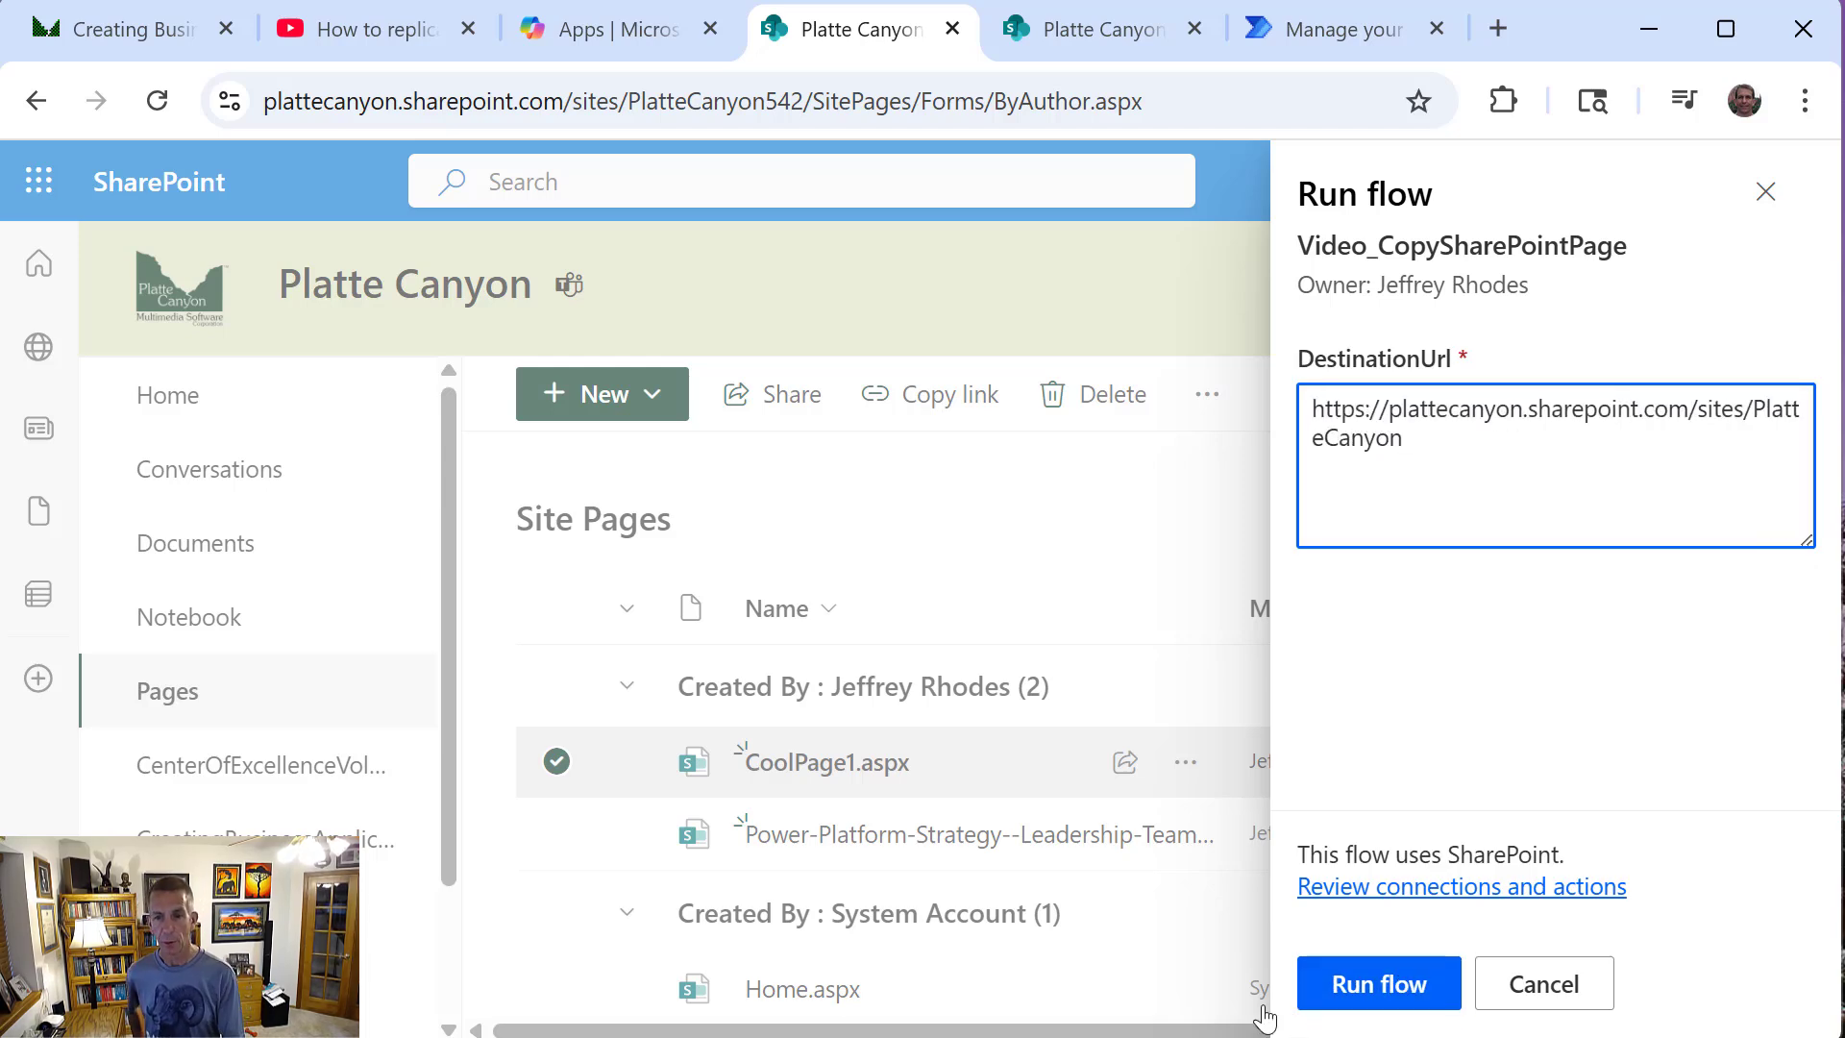
click(1398, 996)
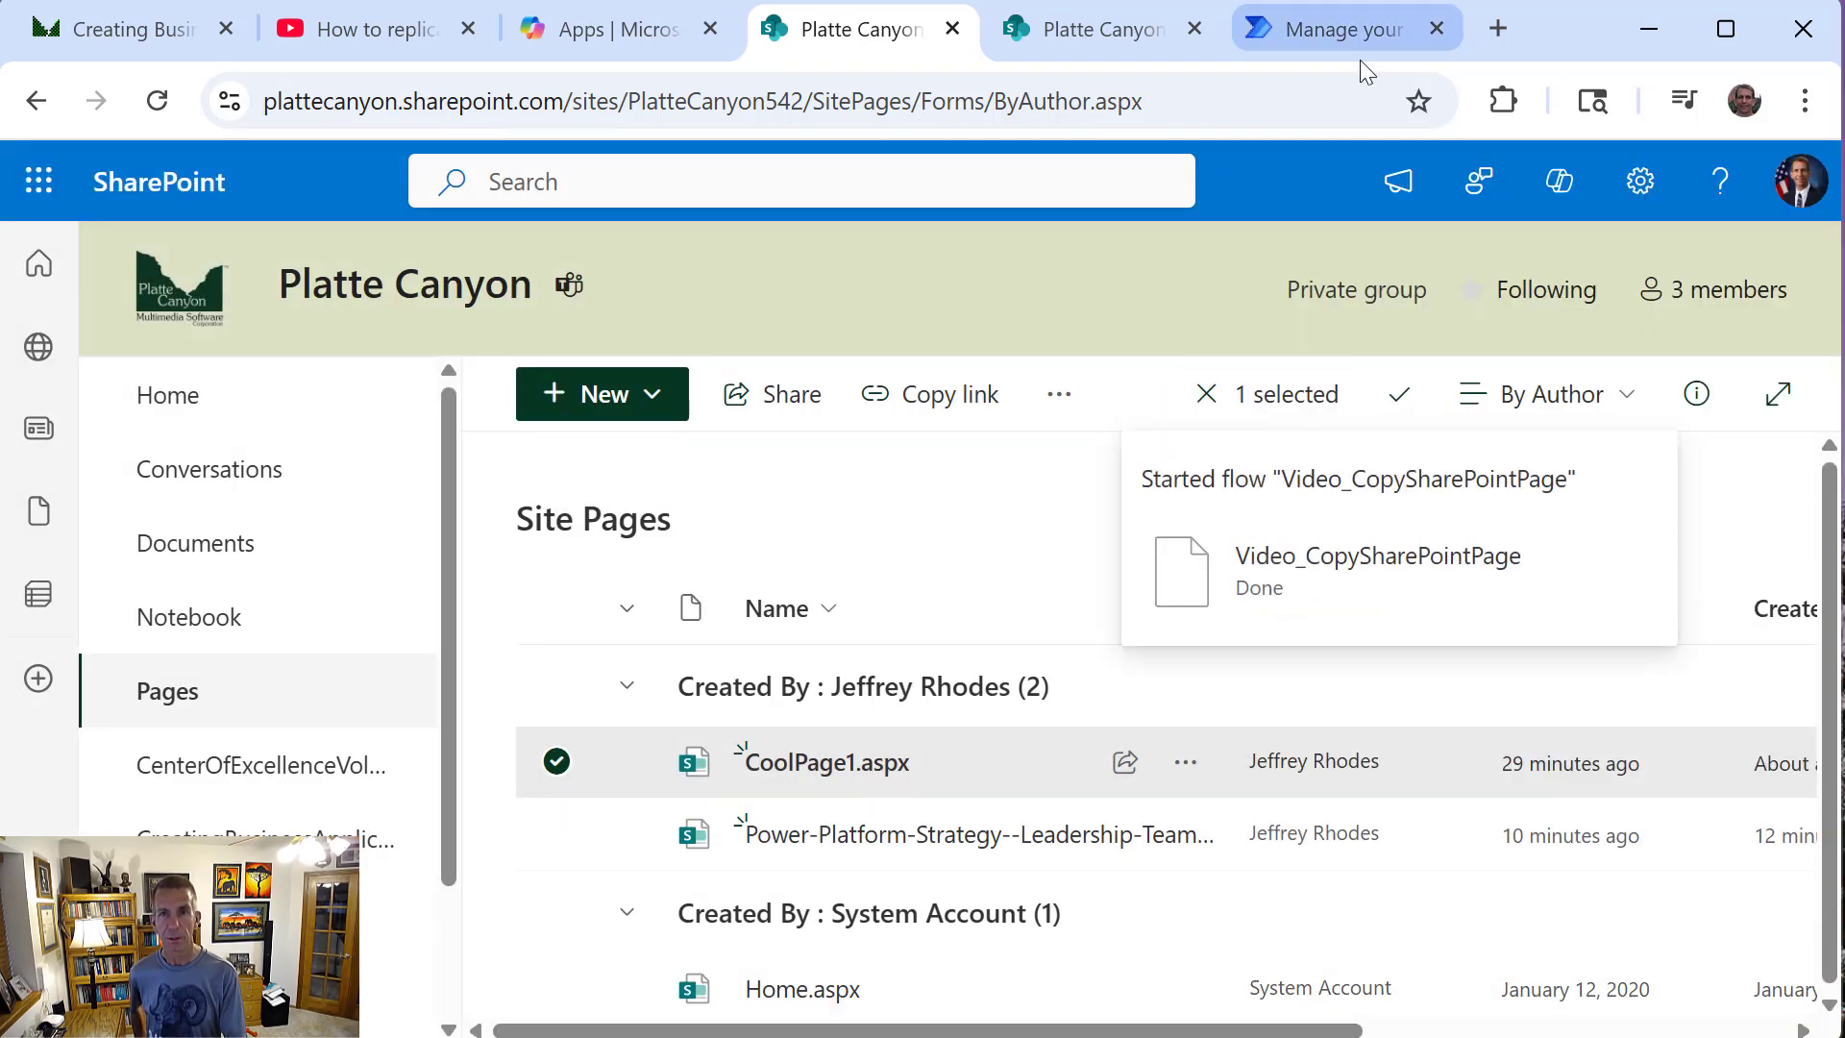
Switch to Power Automate, reload the flow's details page and open the latest run from the 28-day run history
click(1342, 44)
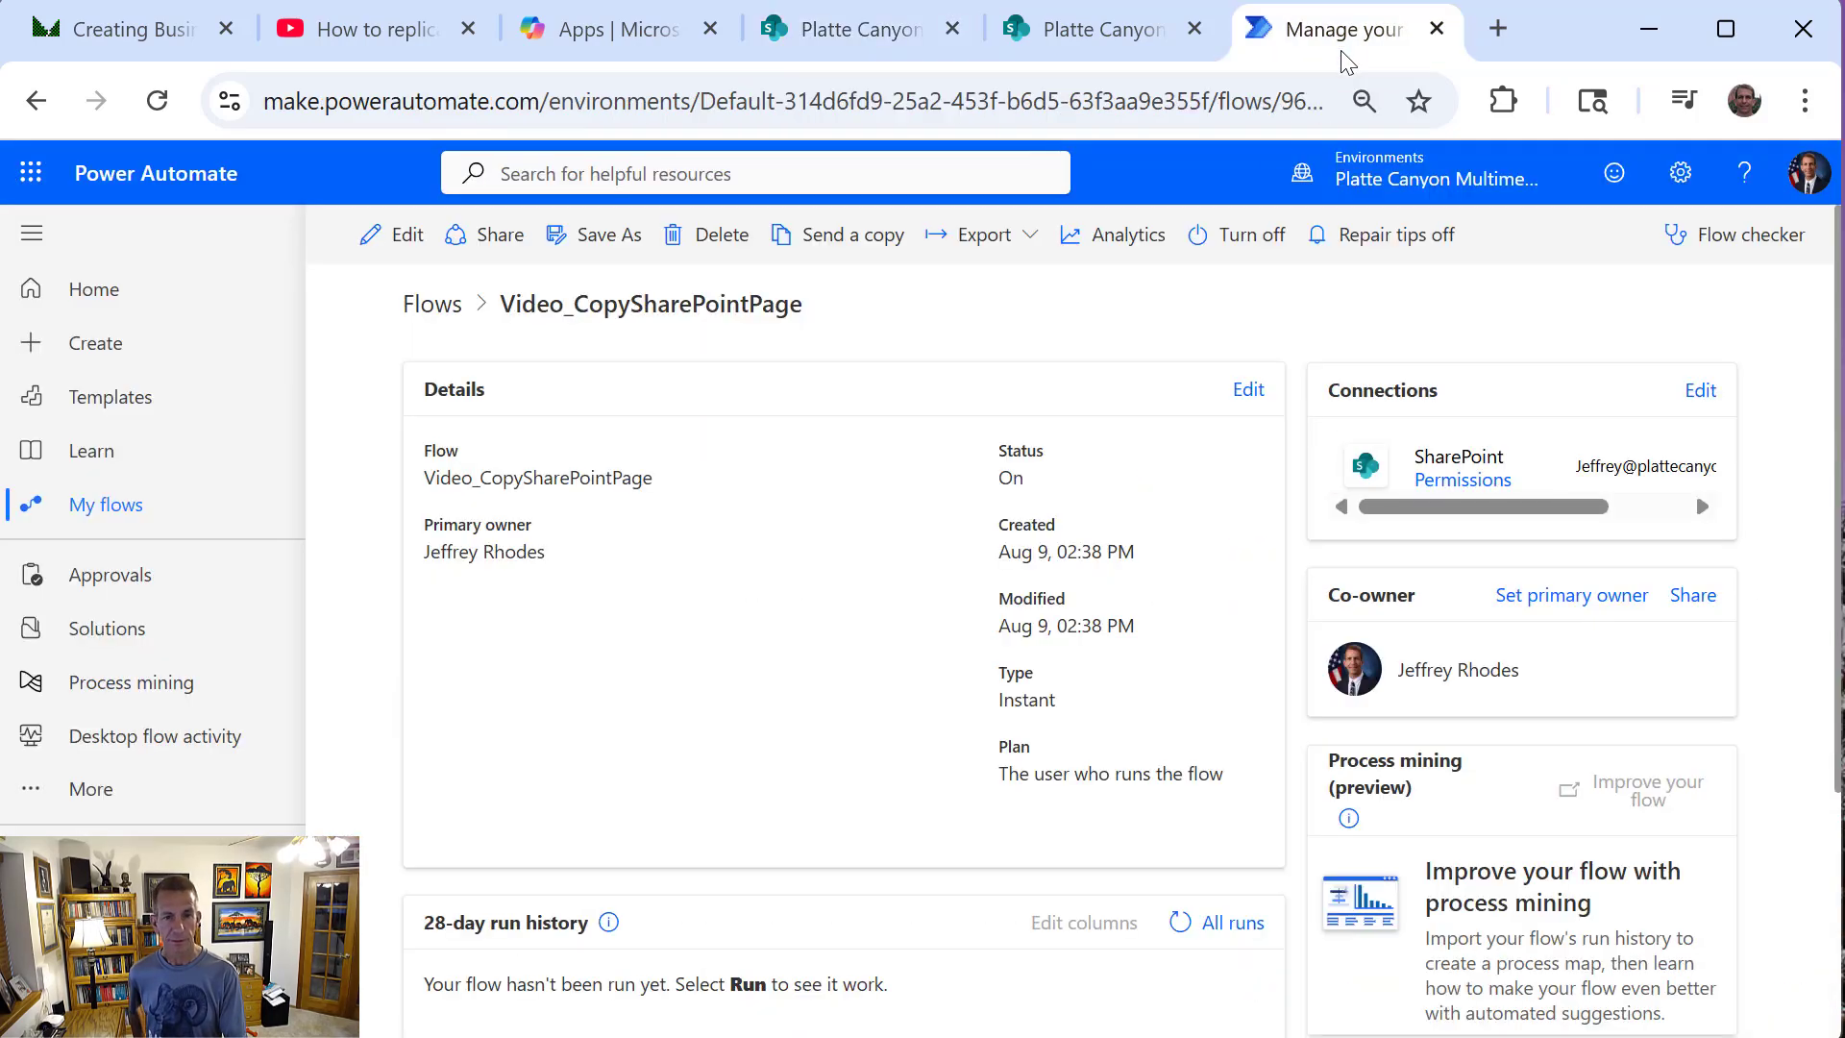
right_click(902, 357)
click(980, 488)
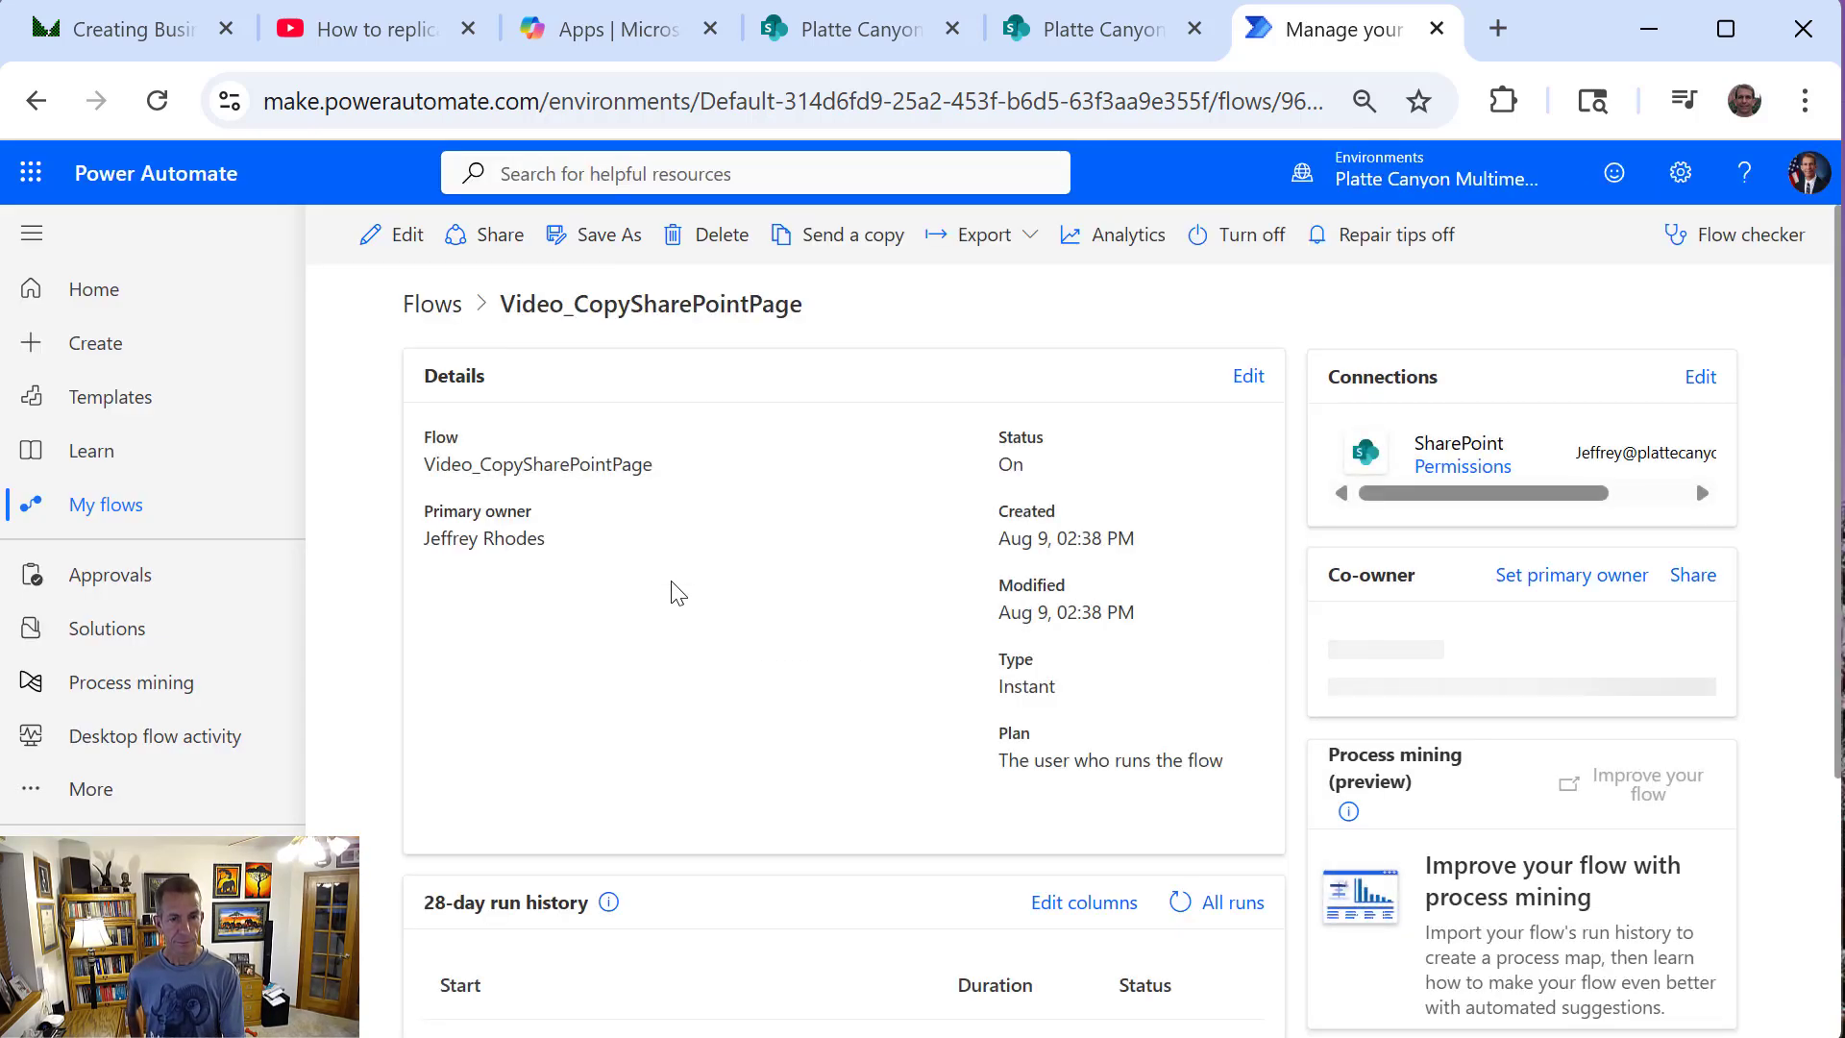
scroll(688, 769, down, 2)
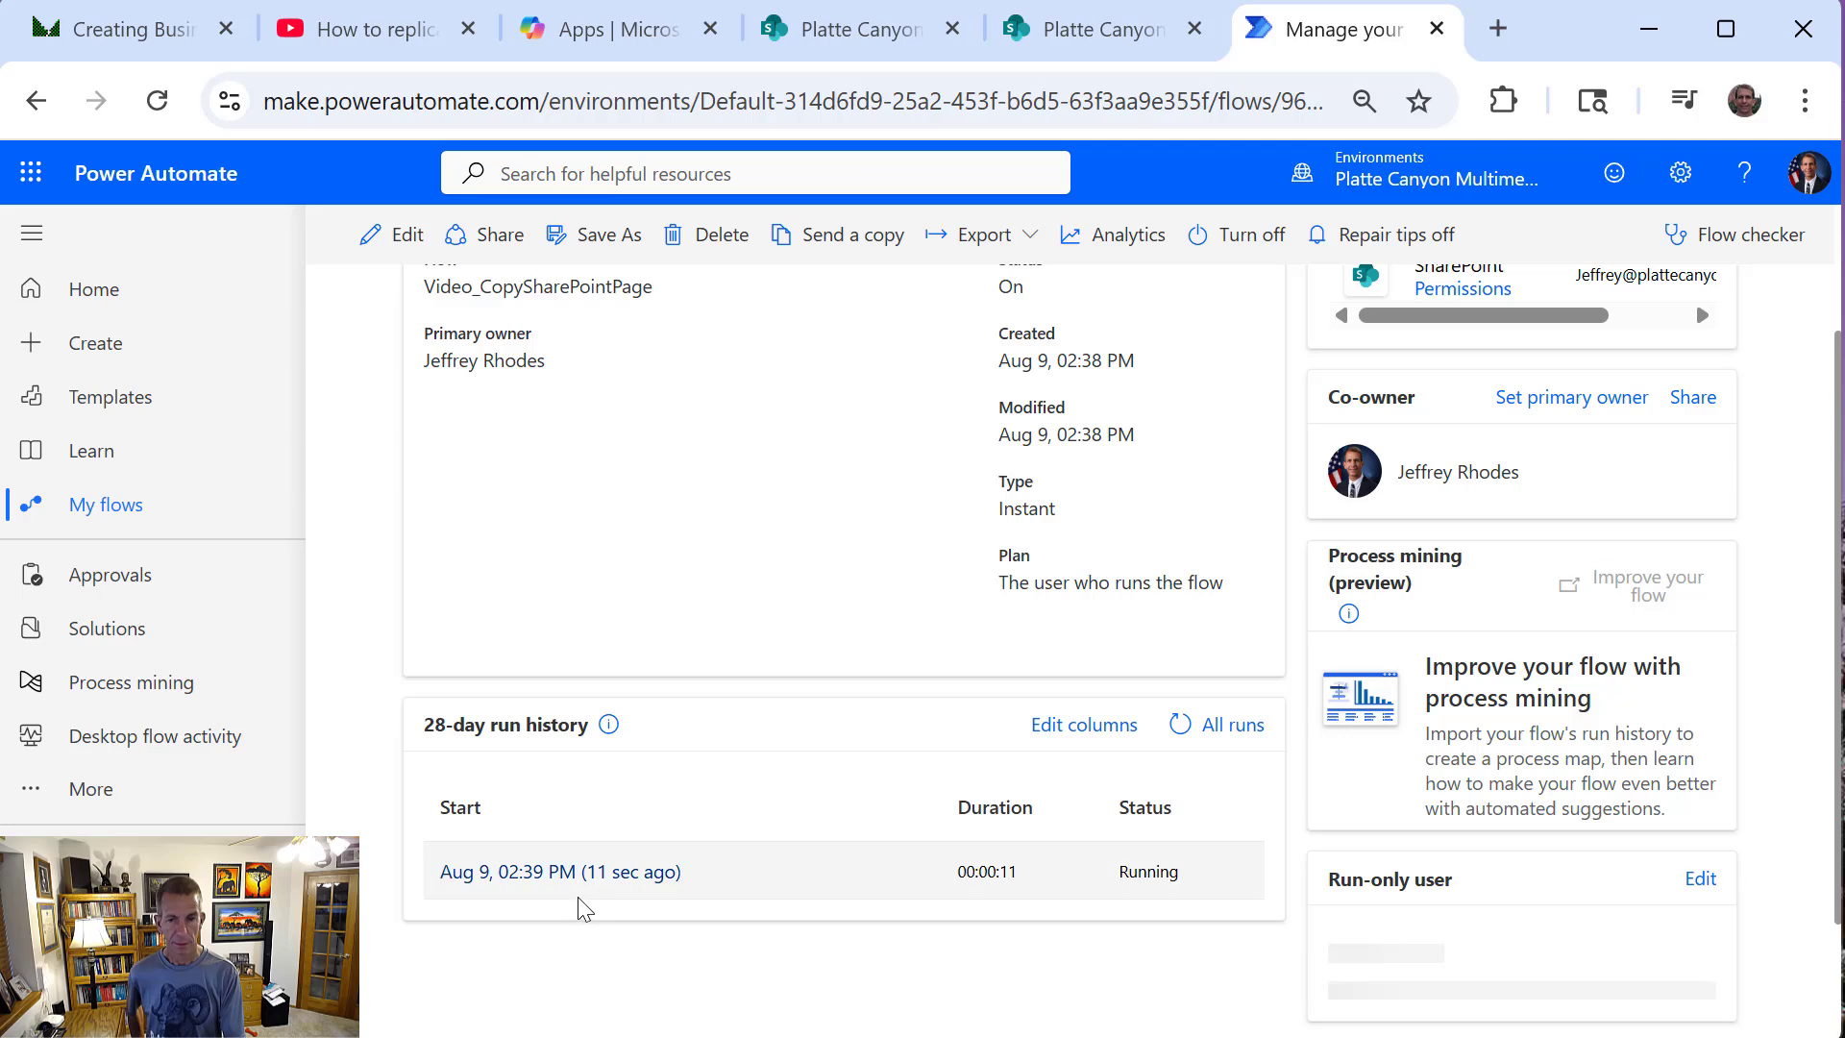
click(590, 872)
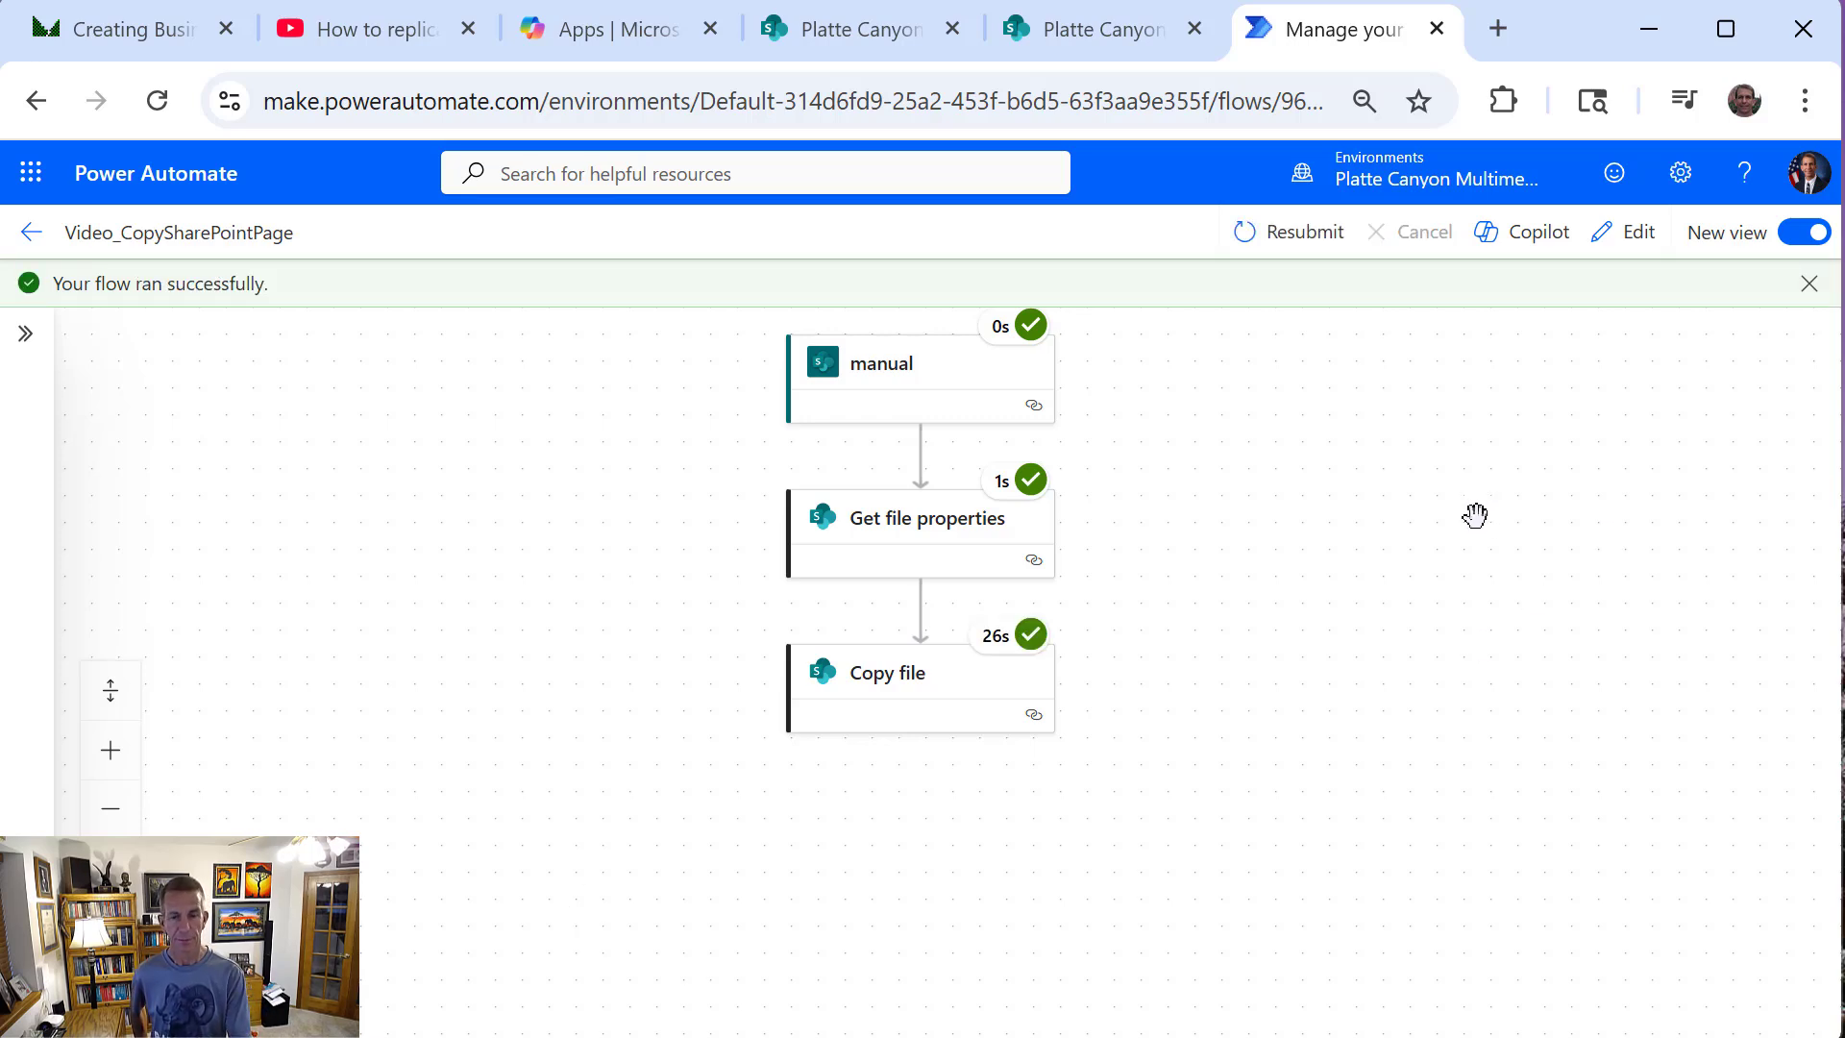
Switch to the destination PlatteCanyon SharePoint site and open its Site Pages library from the site contents
click(1084, 42)
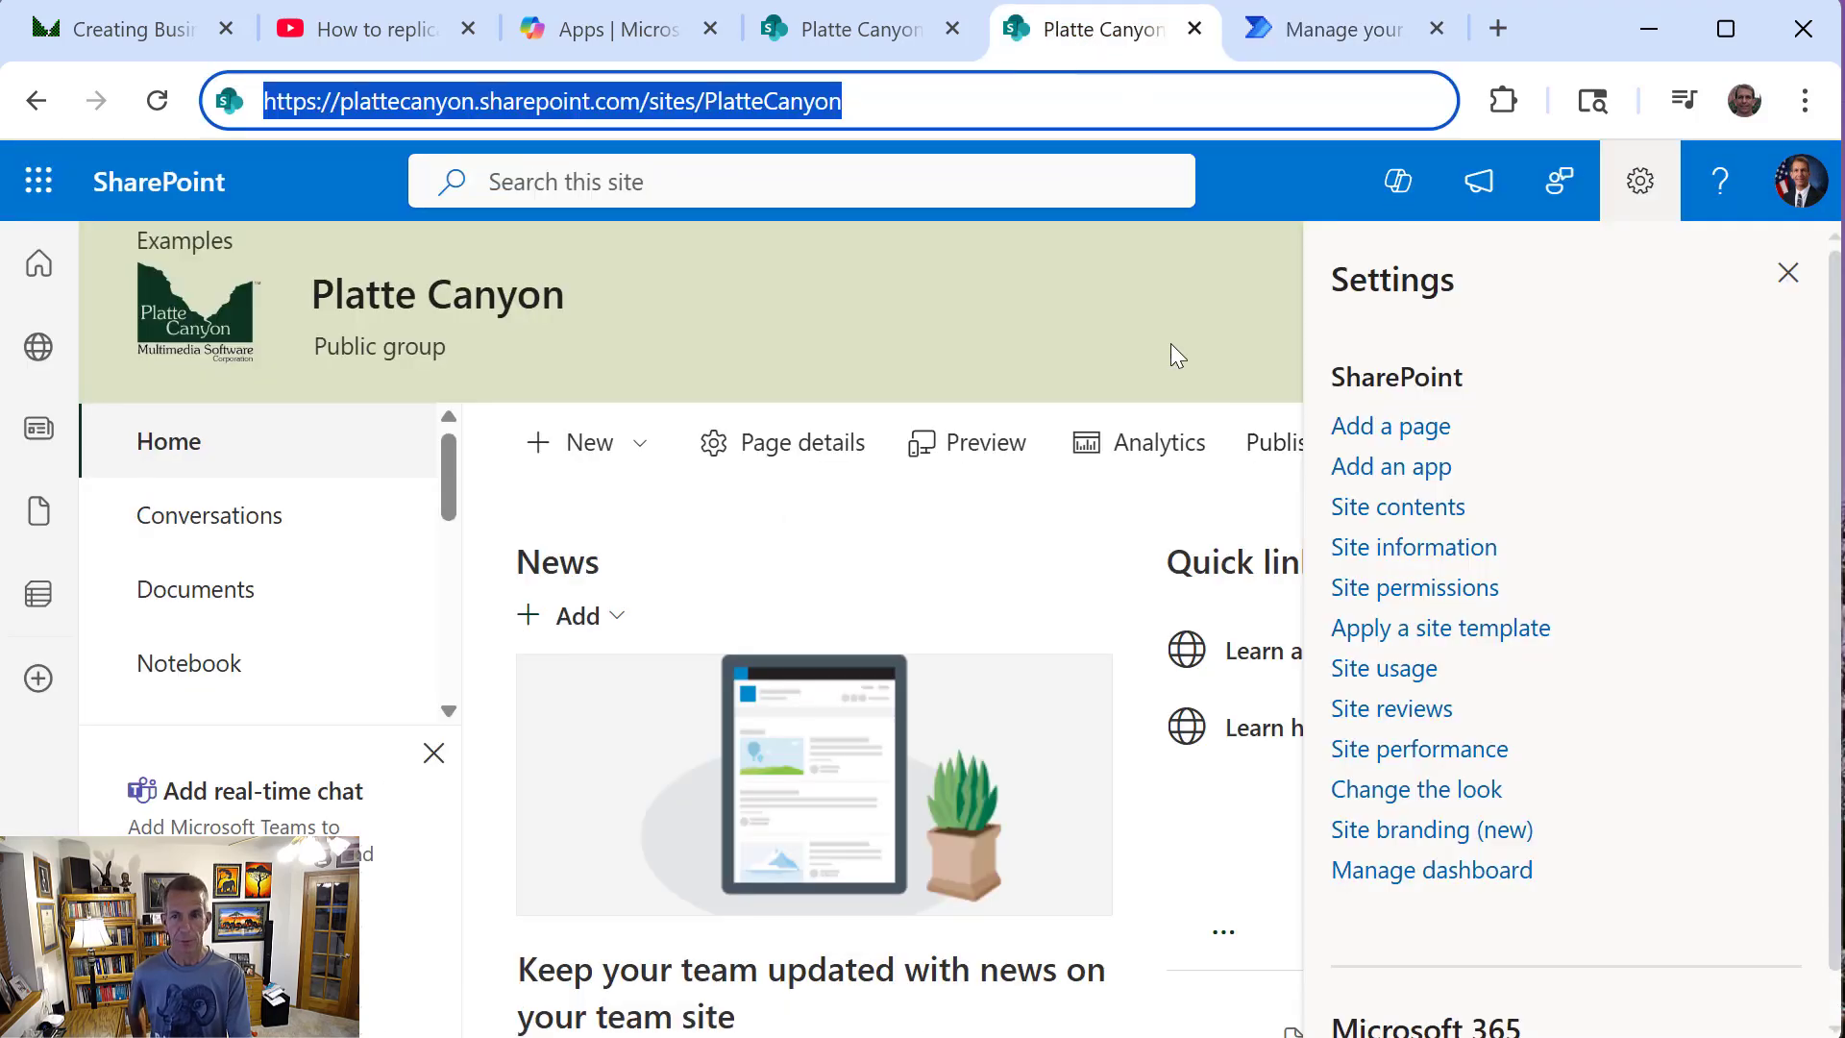
click(1391, 508)
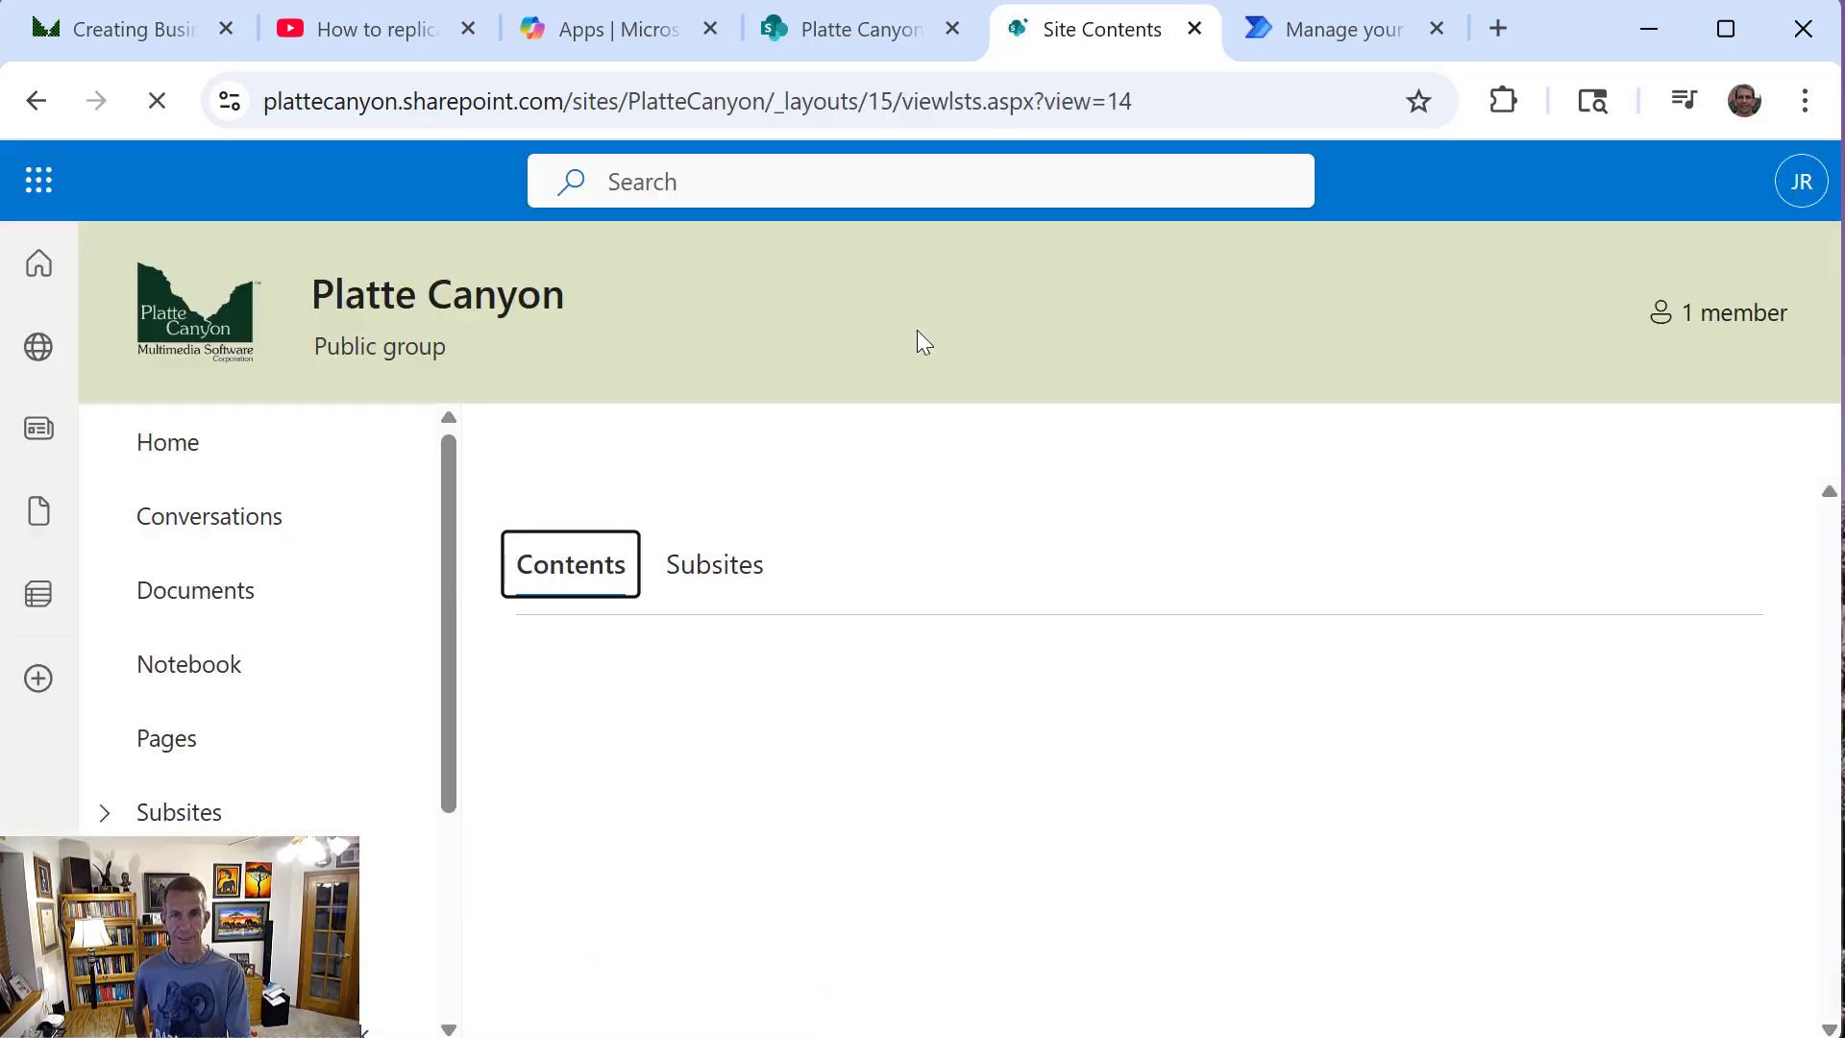
scroll(850, 662, down, 1)
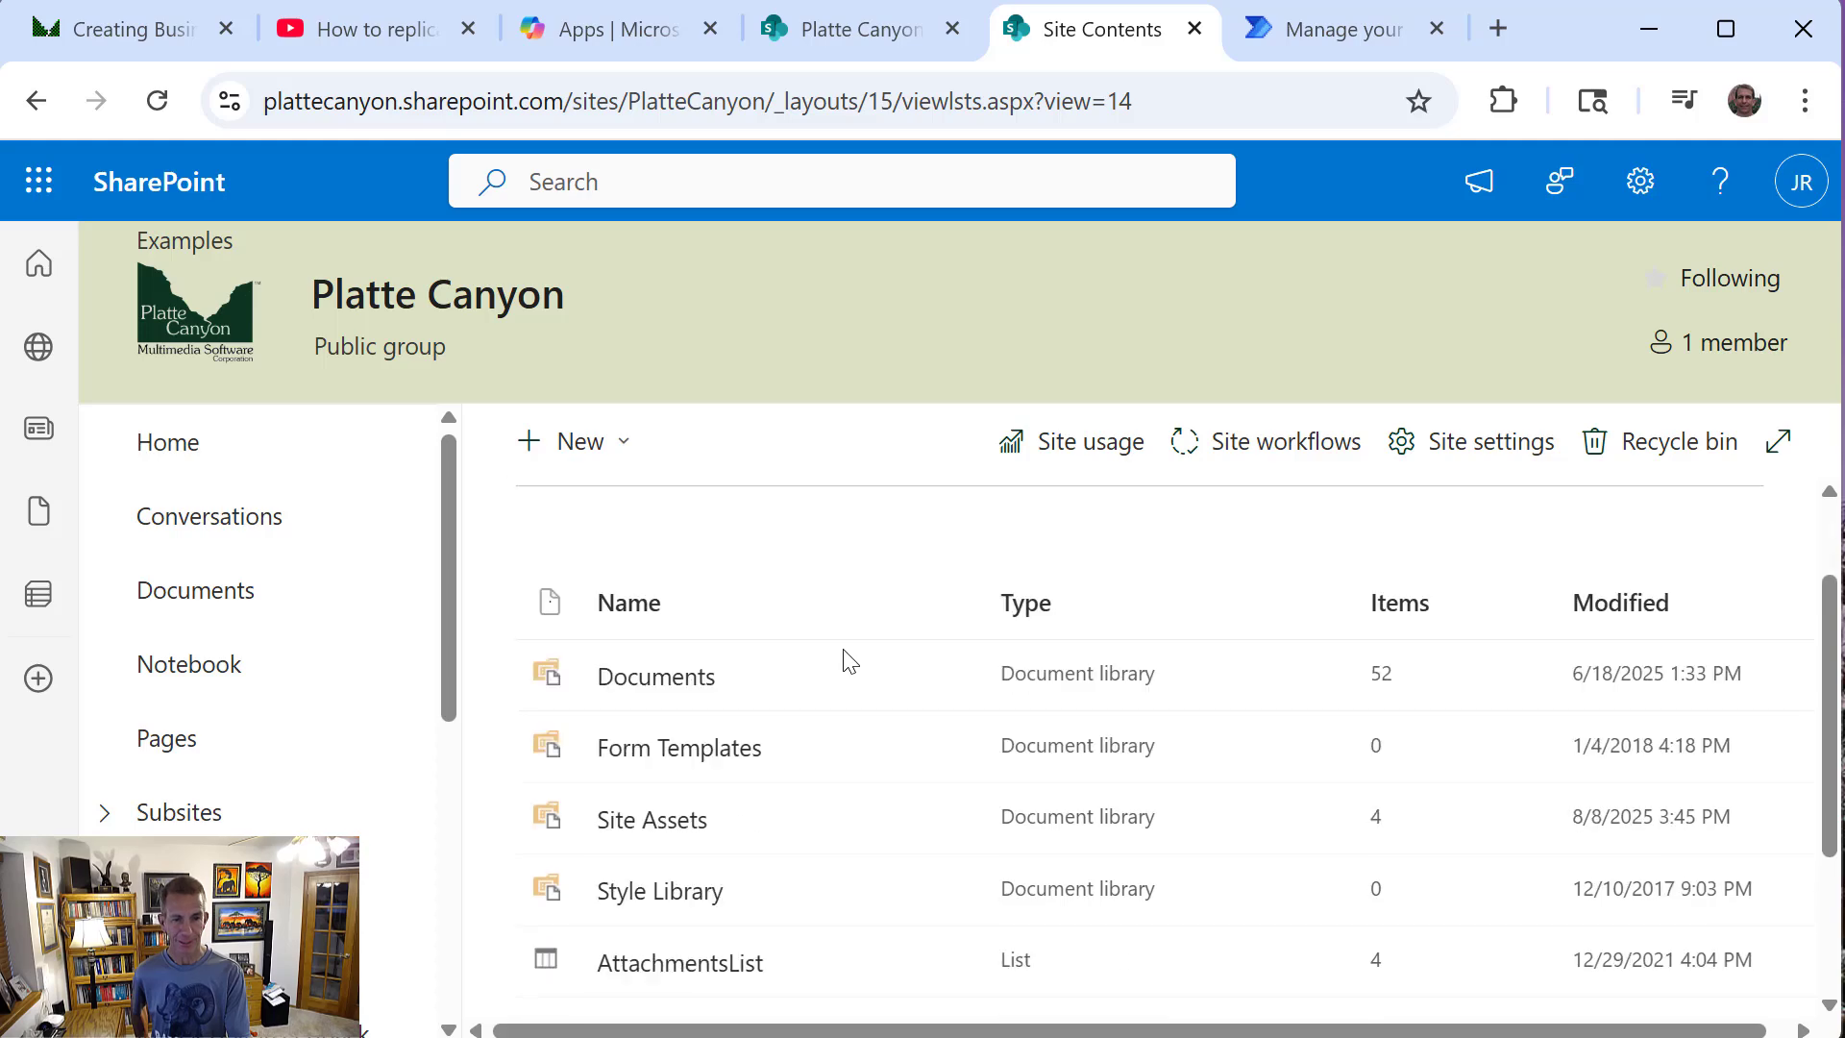
scroll(836, 702, down, 3)
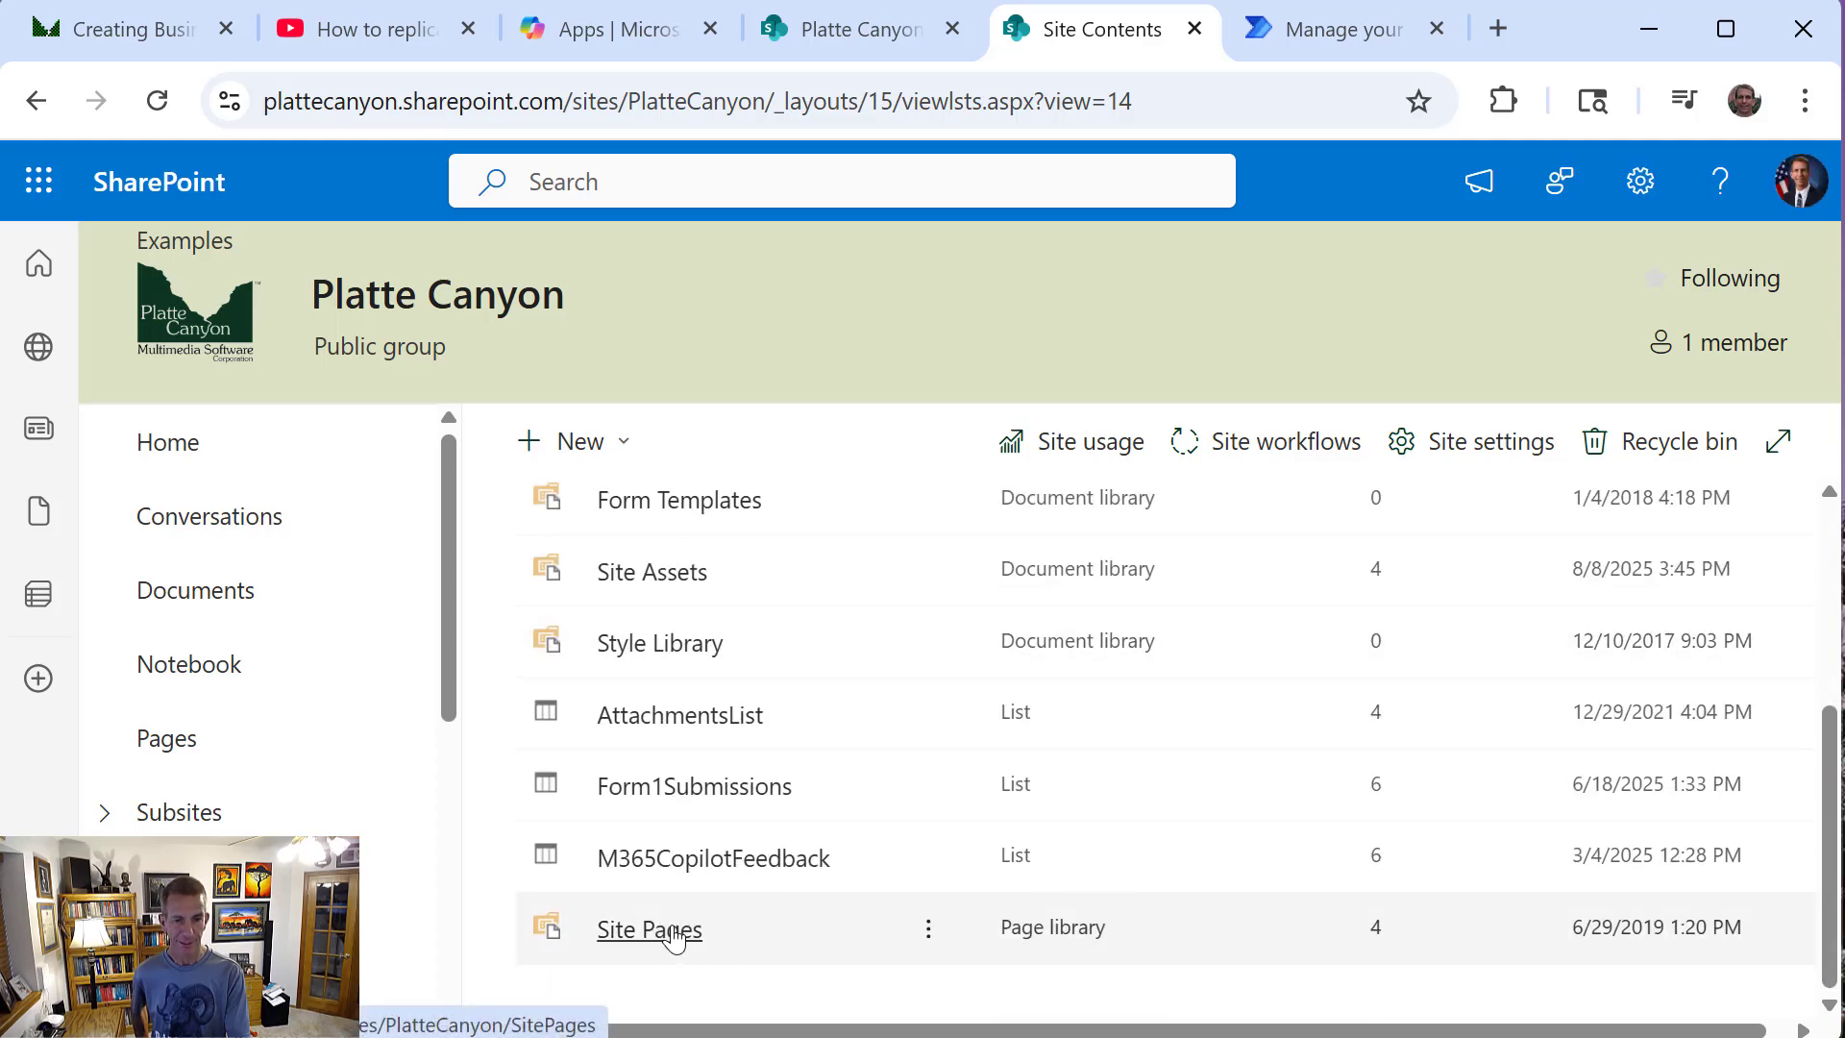
click(672, 932)
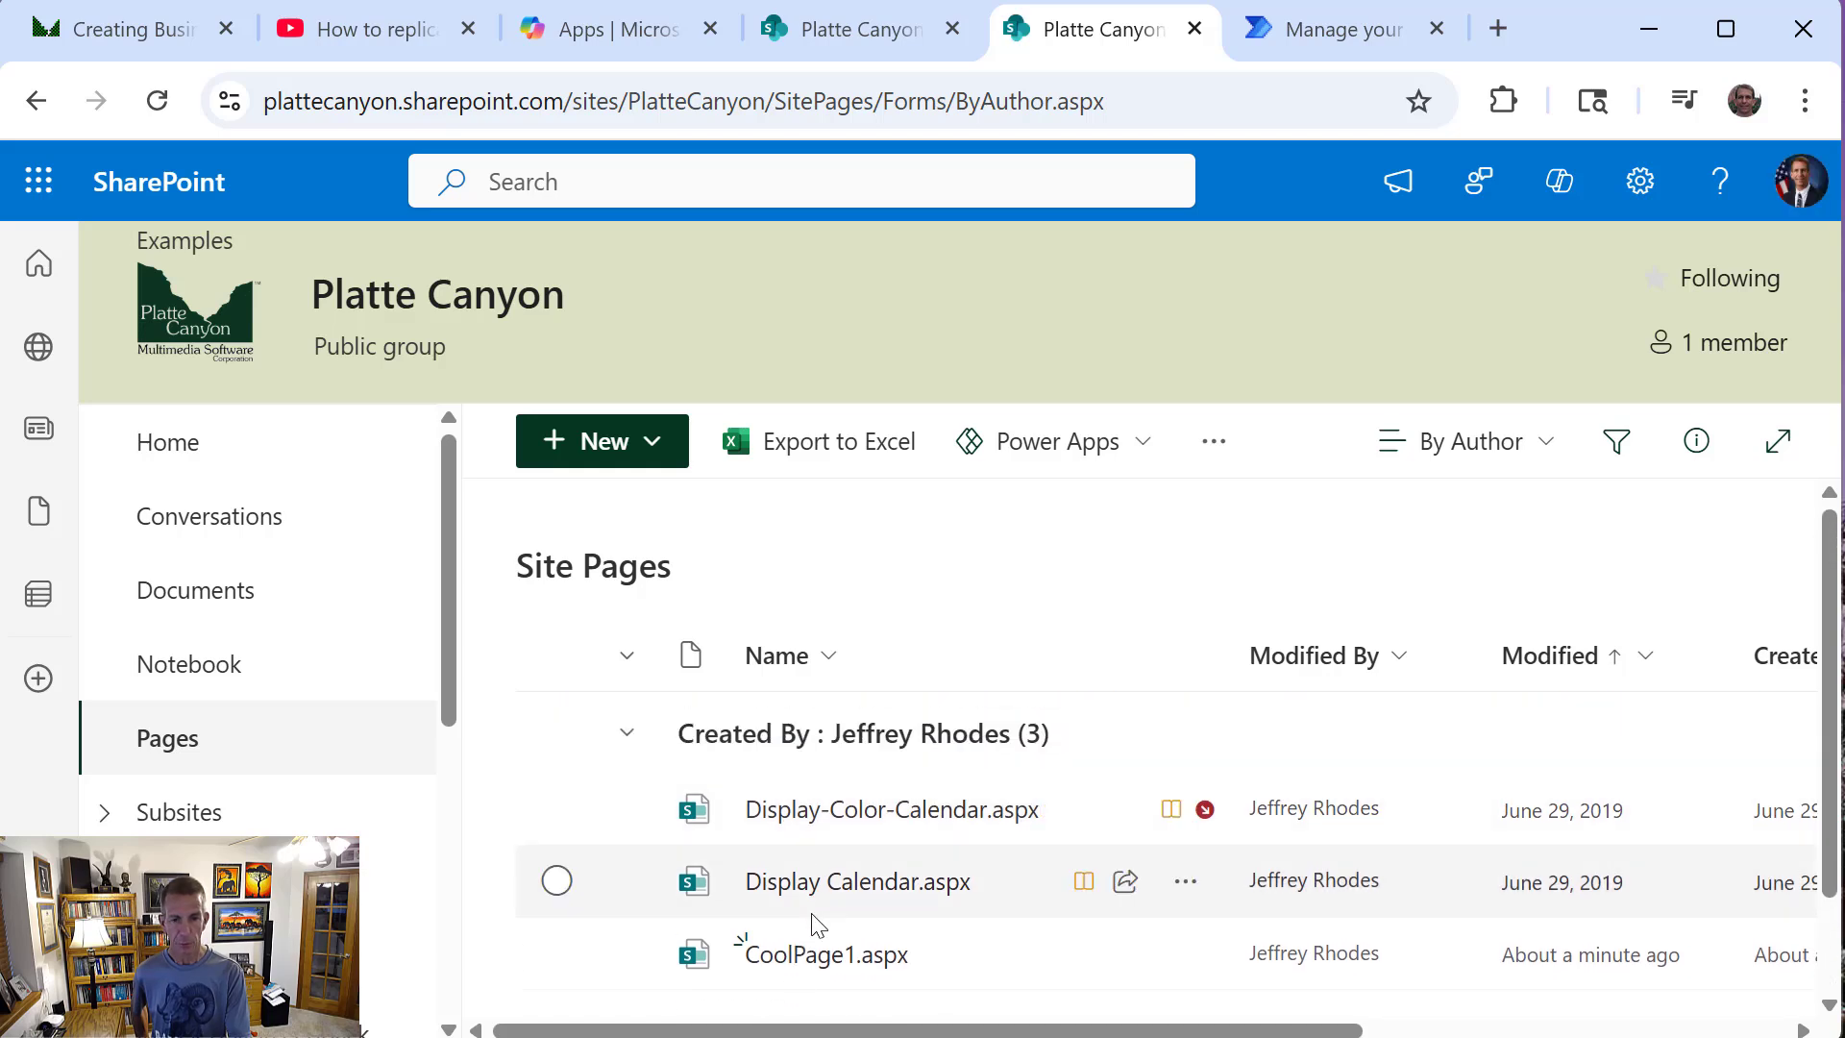
Open the copied CoolPage1.aspx on the destination site and check its content down to the end
click(812, 956)
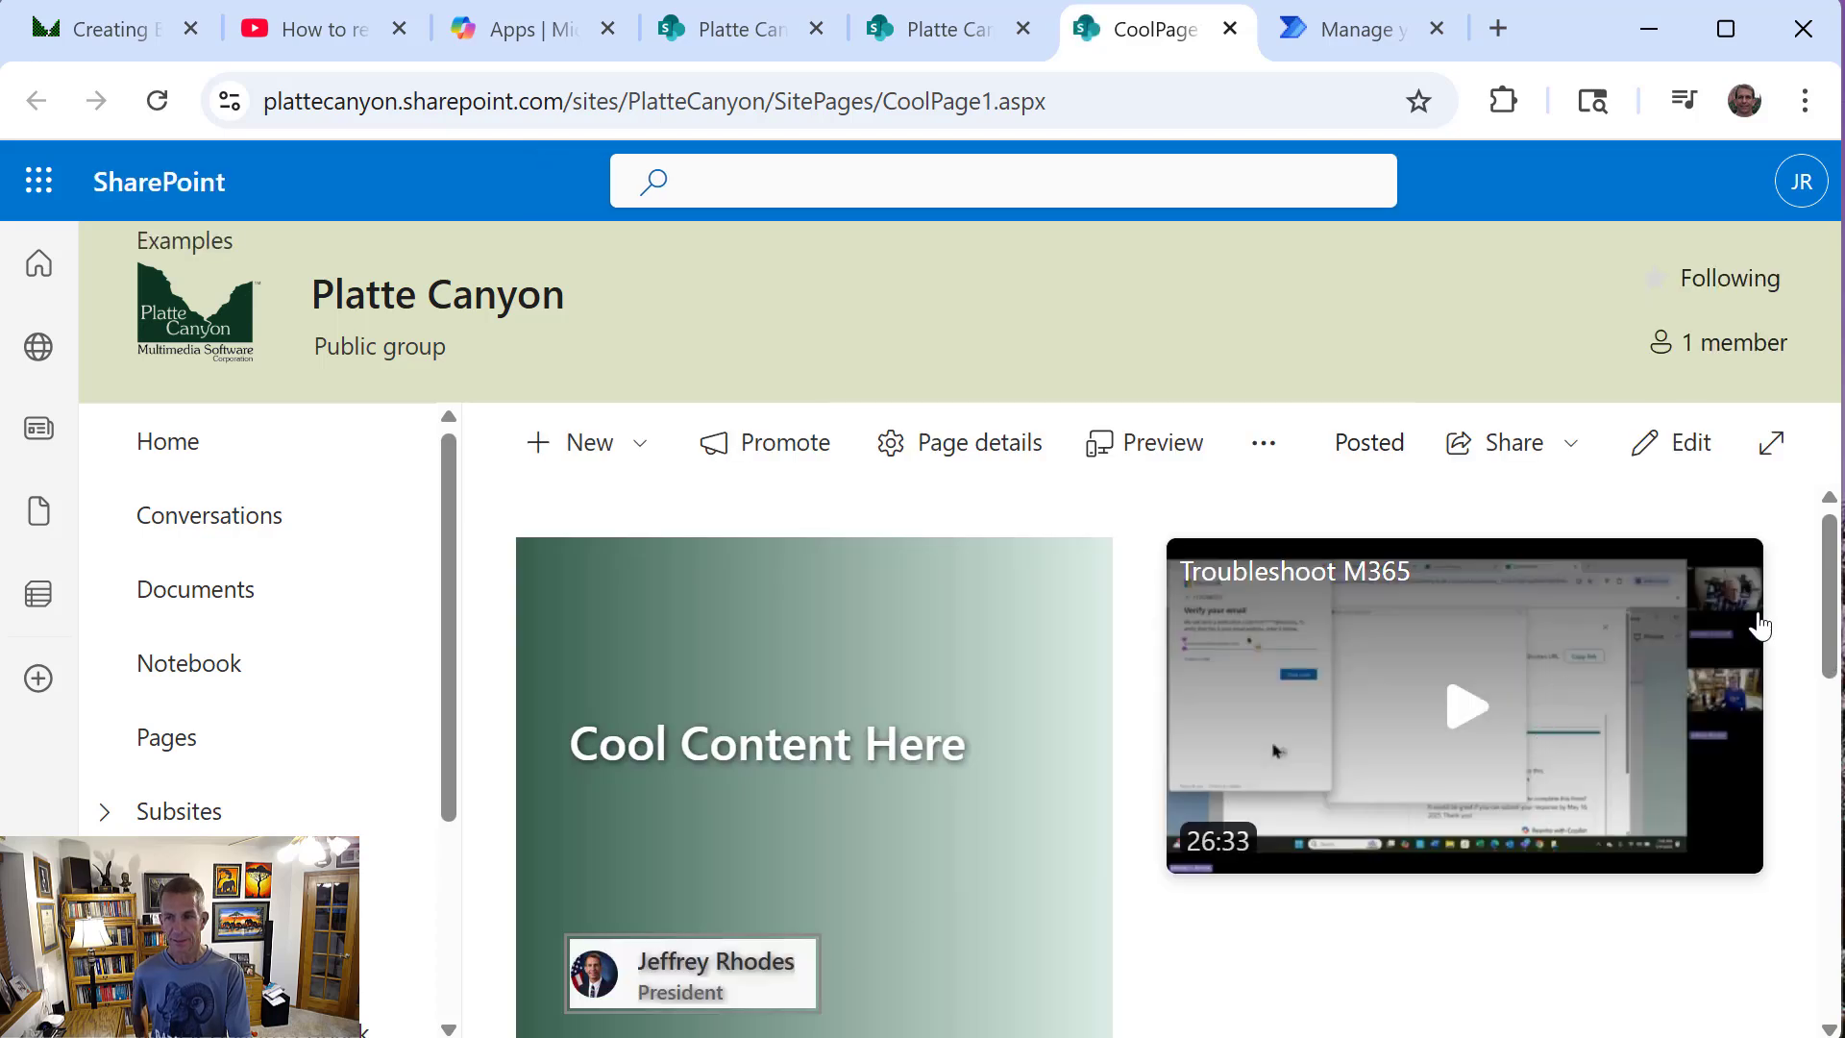
mouse_move(1829, 634)
mouse_down()
mouse_move(1812, 757)
mouse_move(1799, 634)
mouse_up()
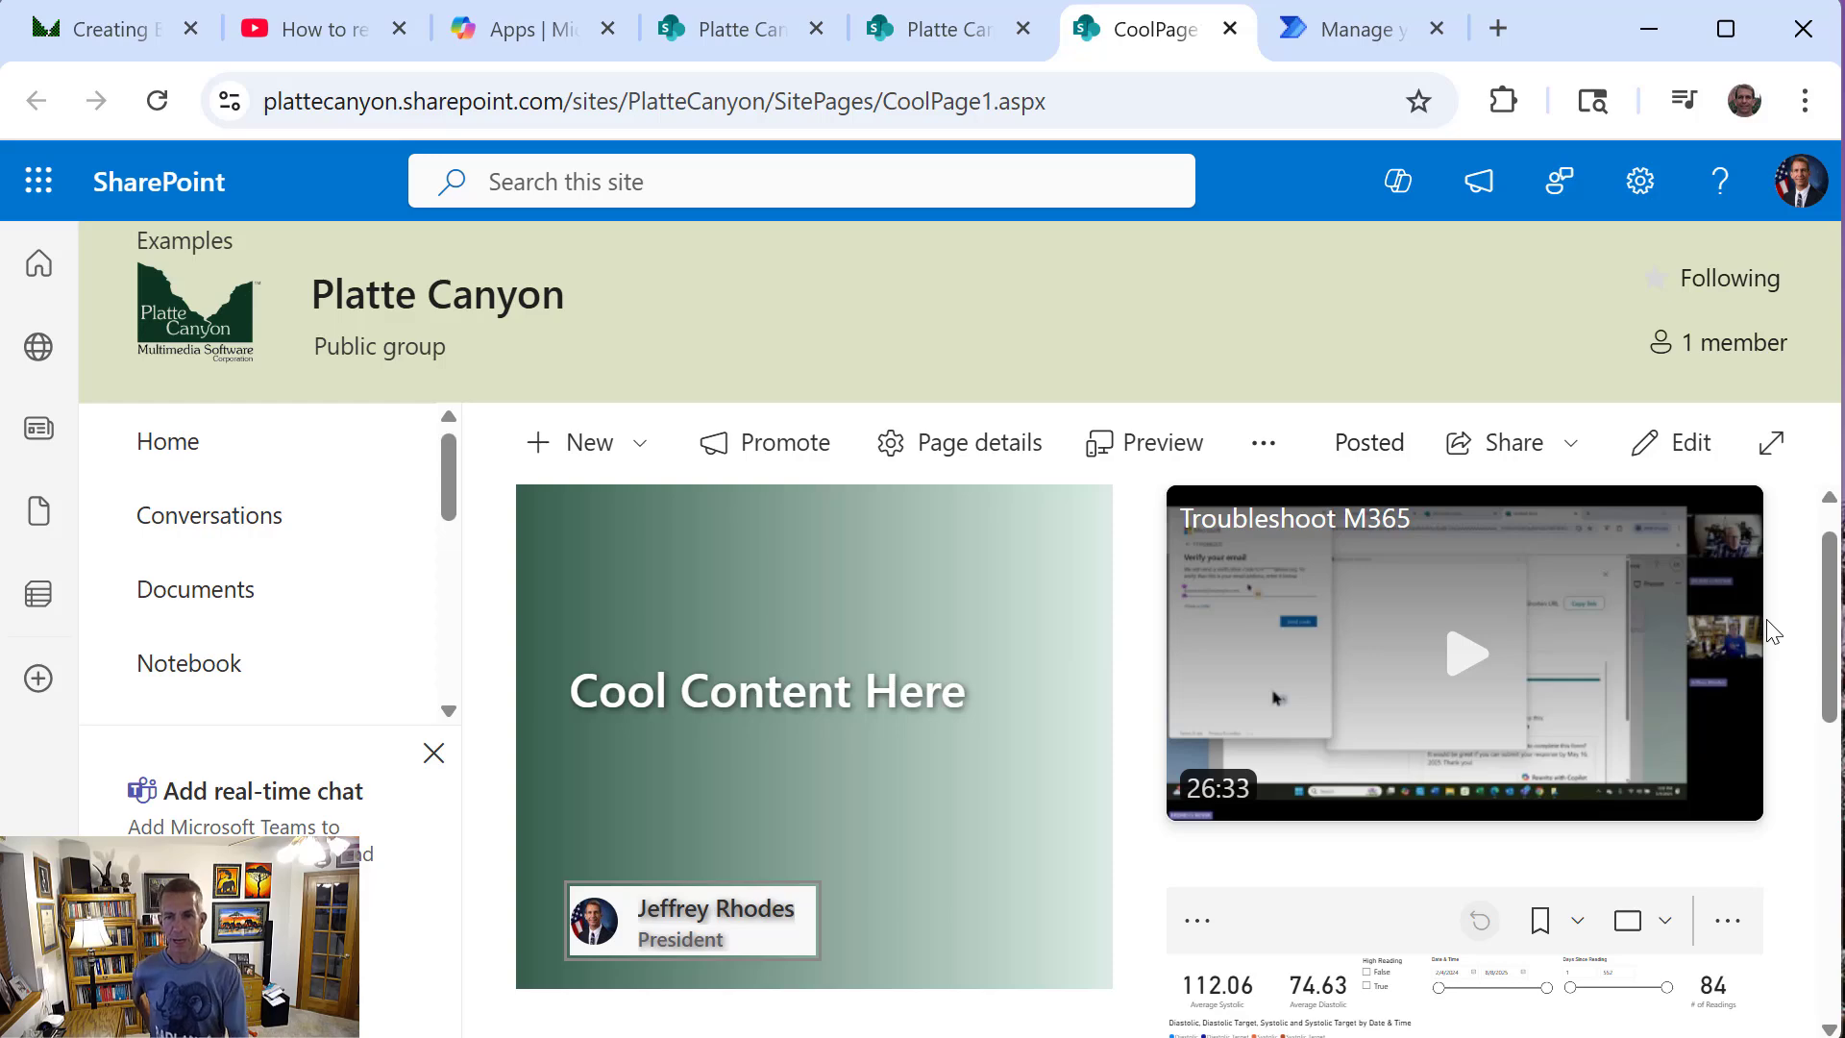
drag(1827, 649, 1836, 869)
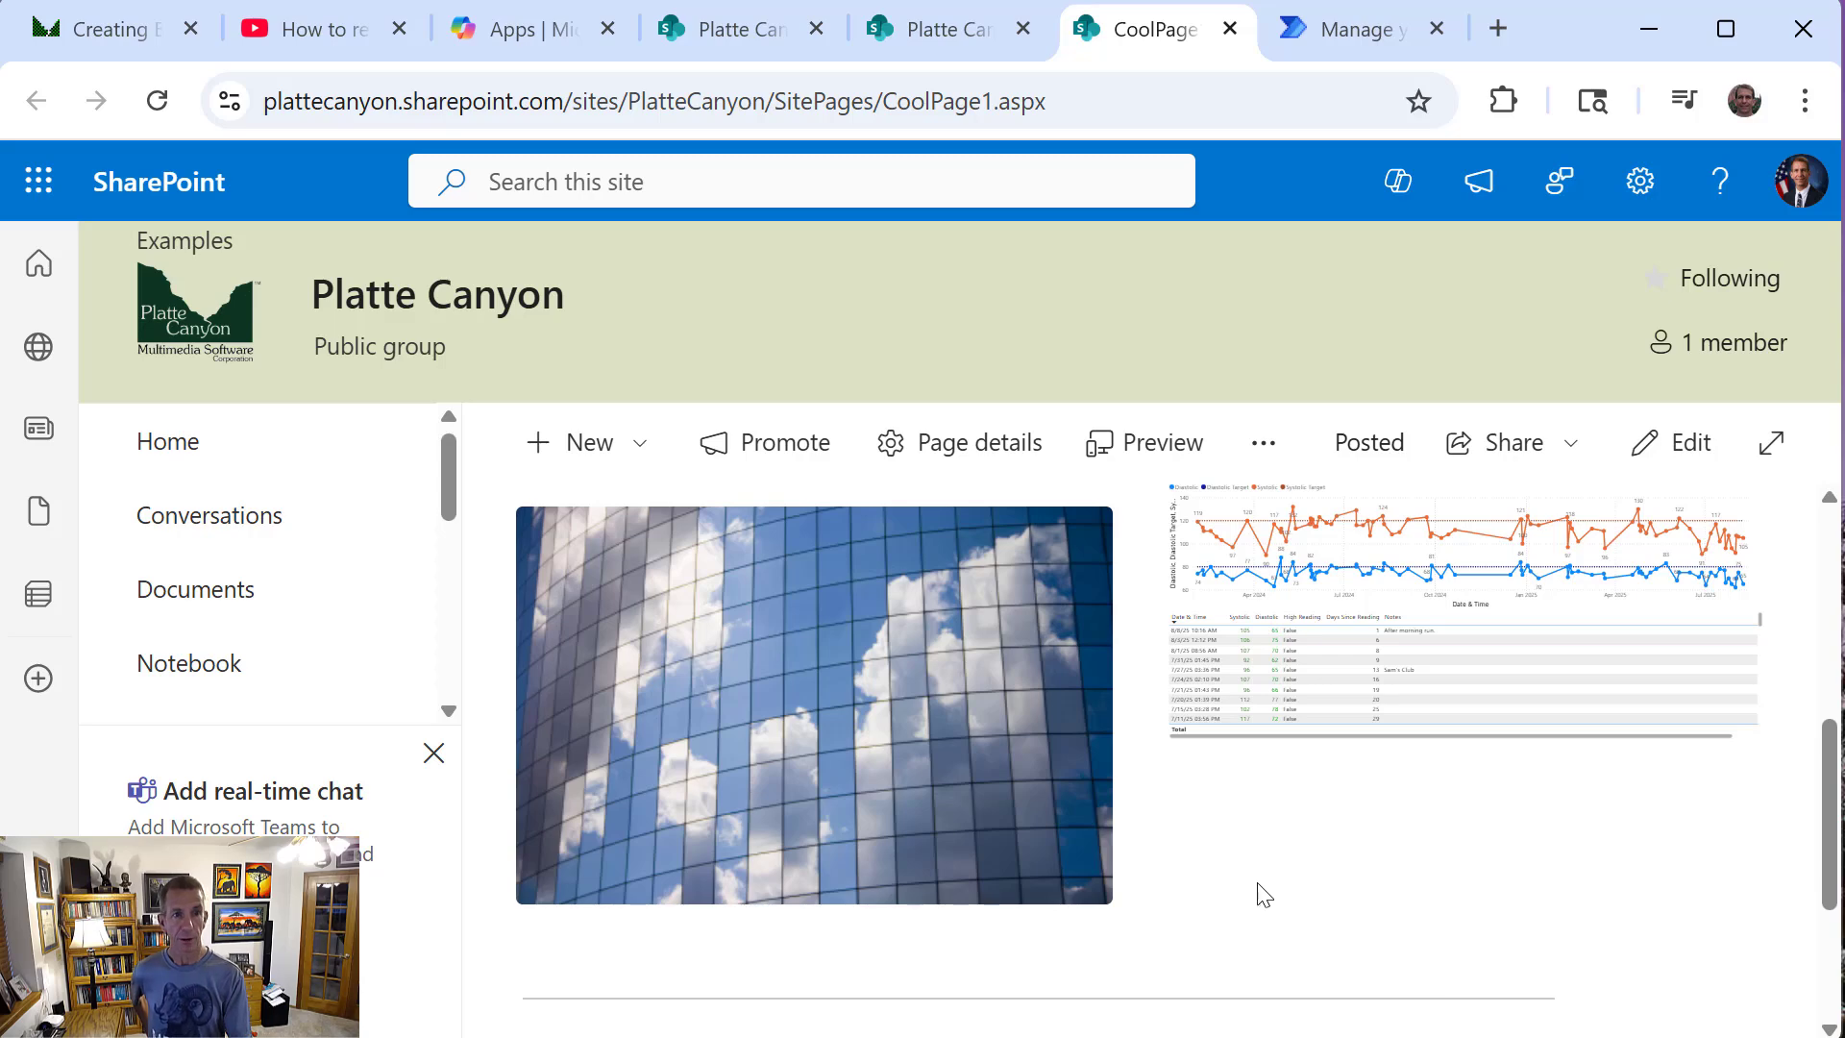
Switch to the source site's Site Pages, select only the Power-Platform-Strategy page and start the Video_CopySharePointPage flow for it
click(779, 37)
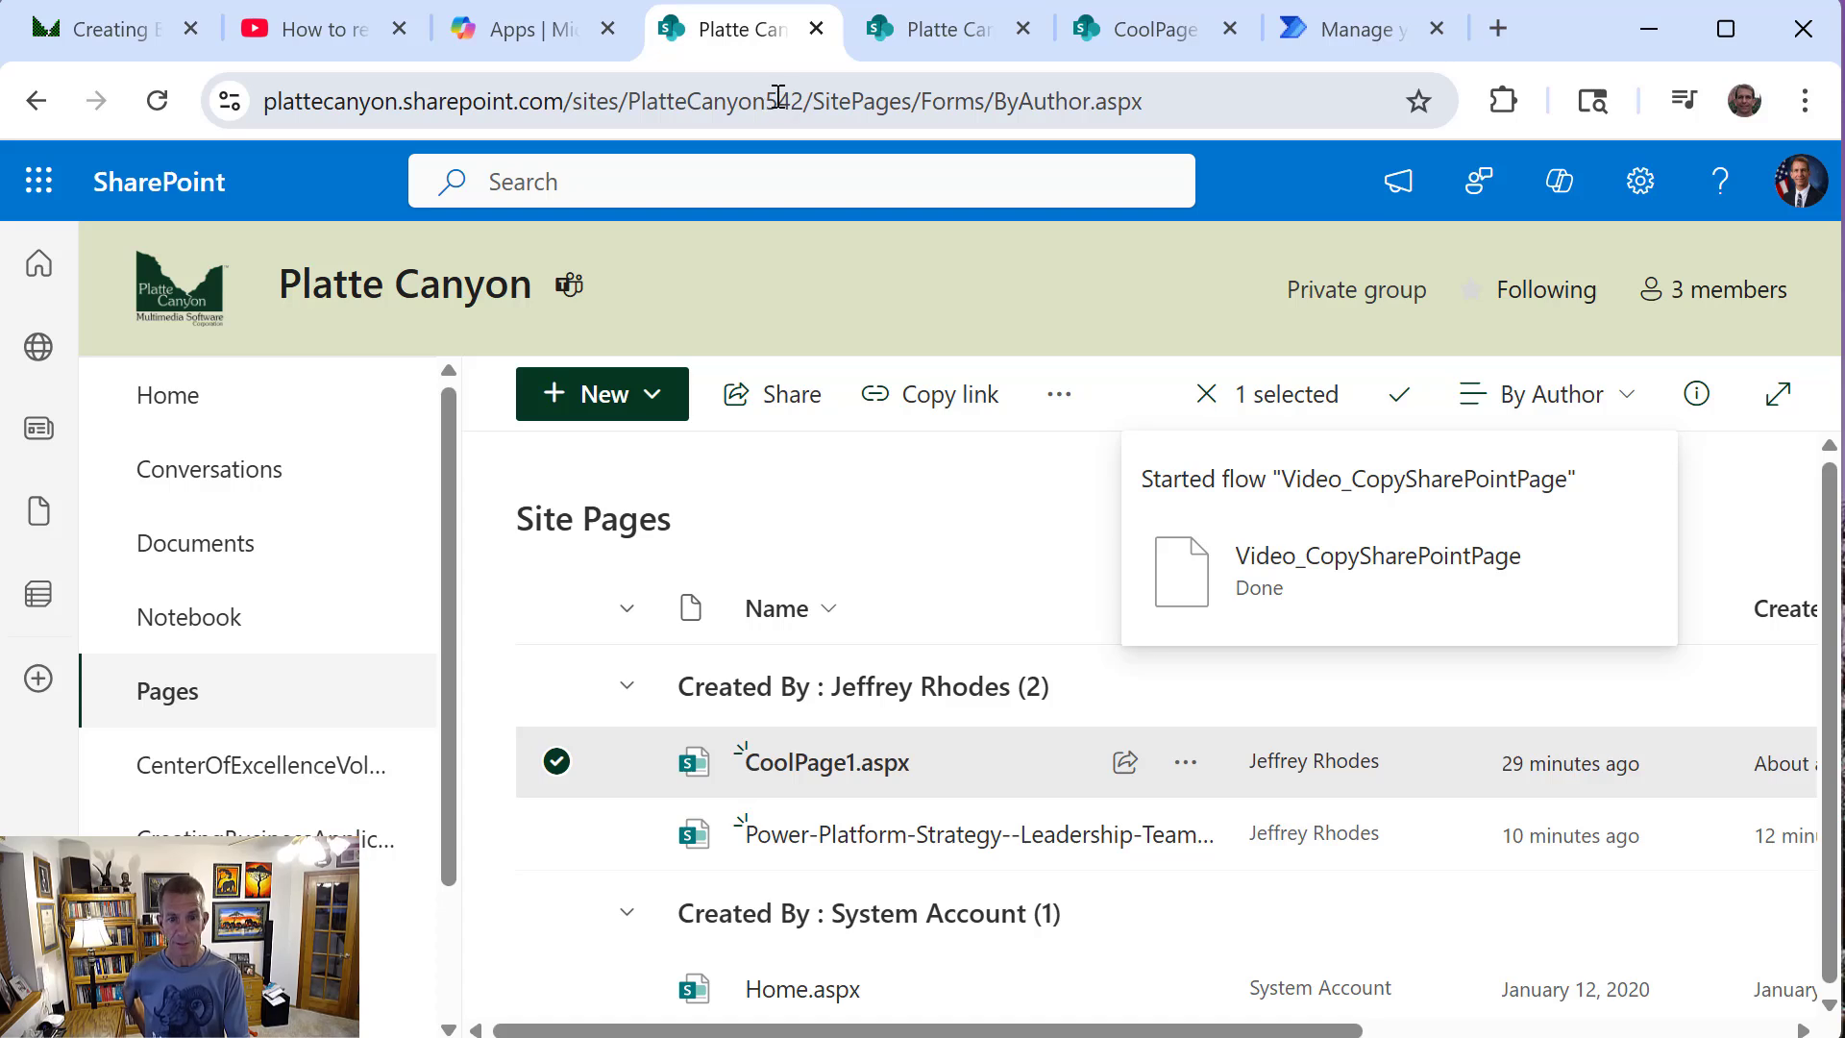
click(561, 767)
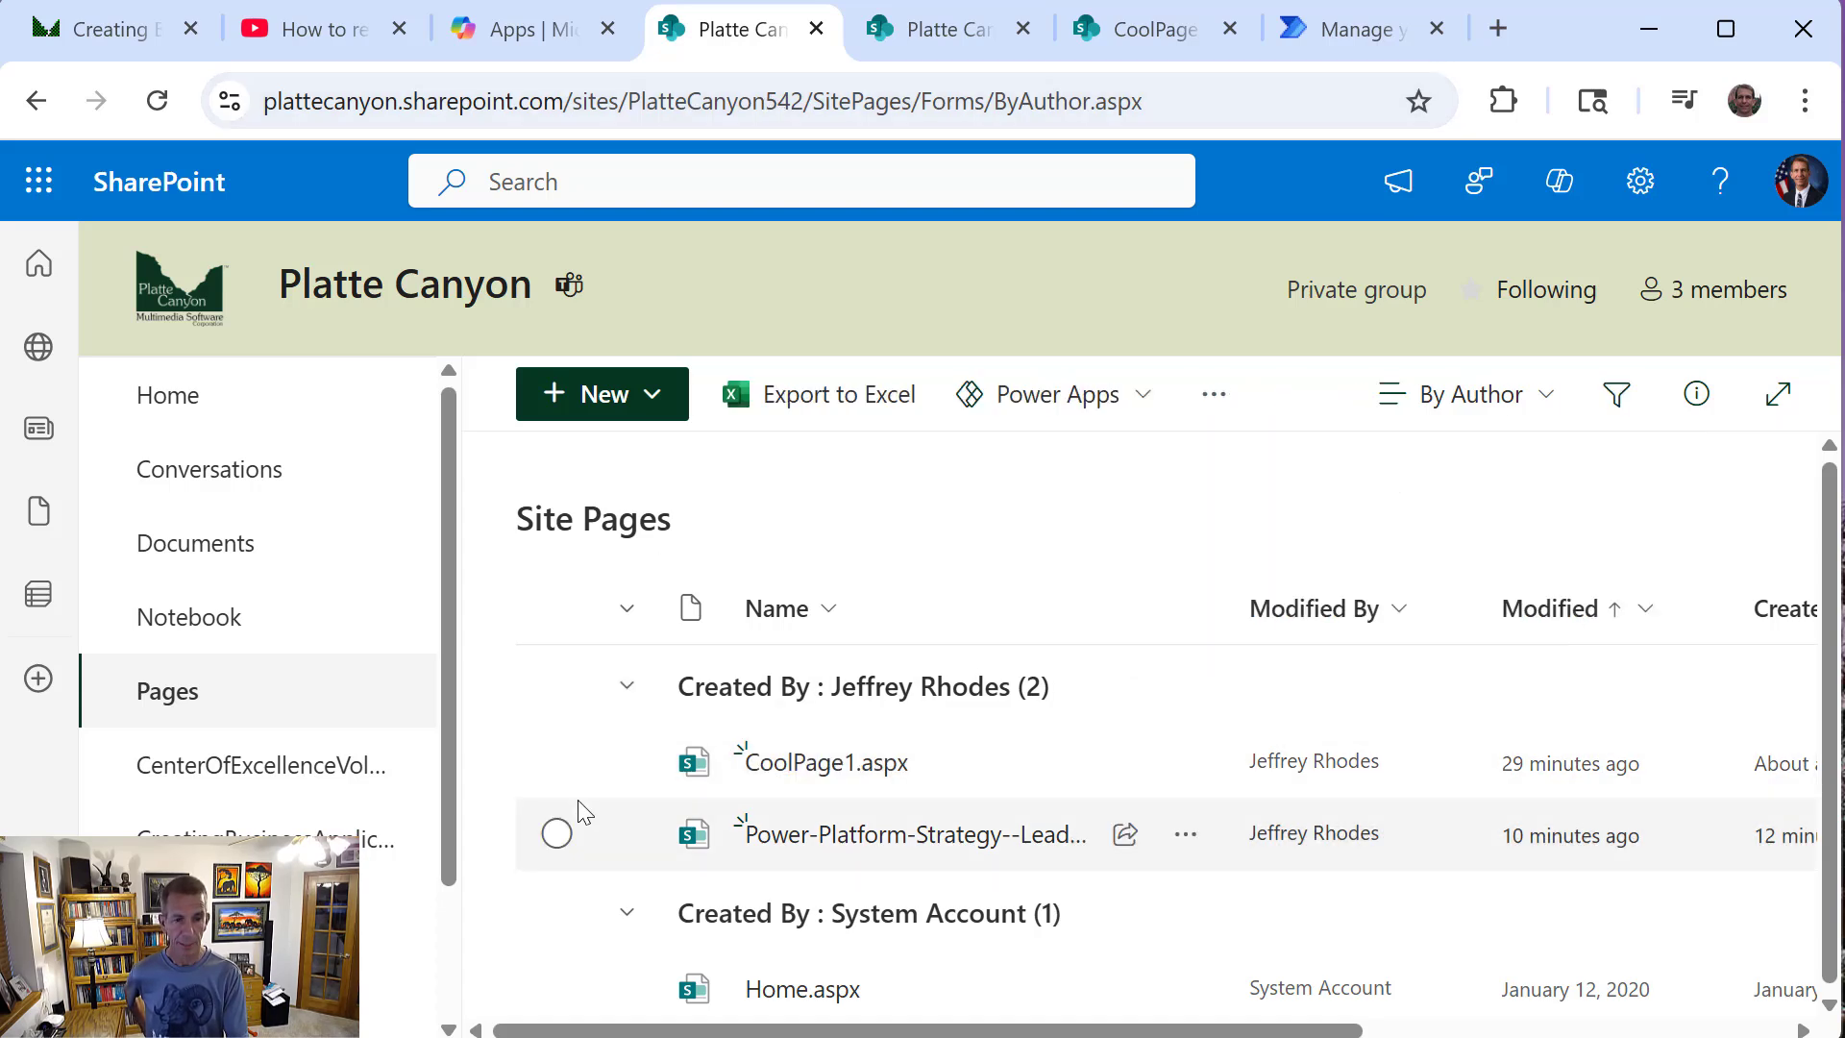
click(557, 834)
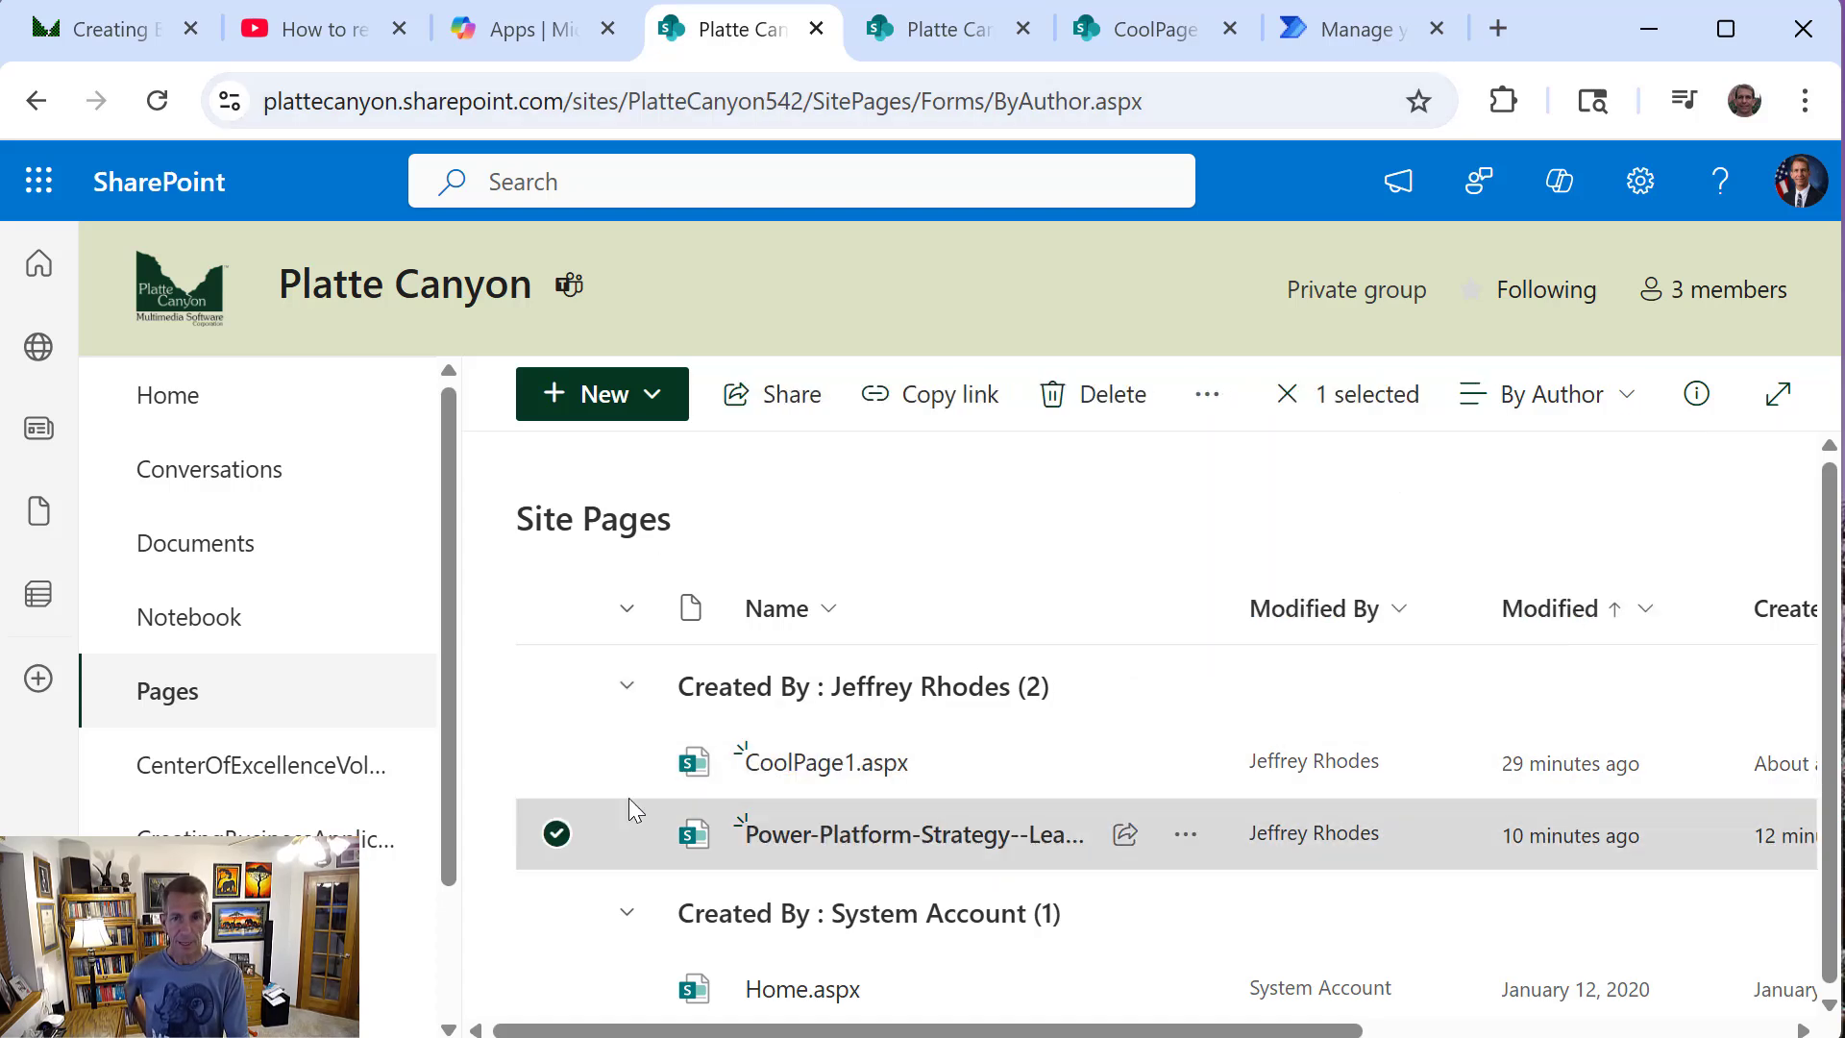
click(1207, 396)
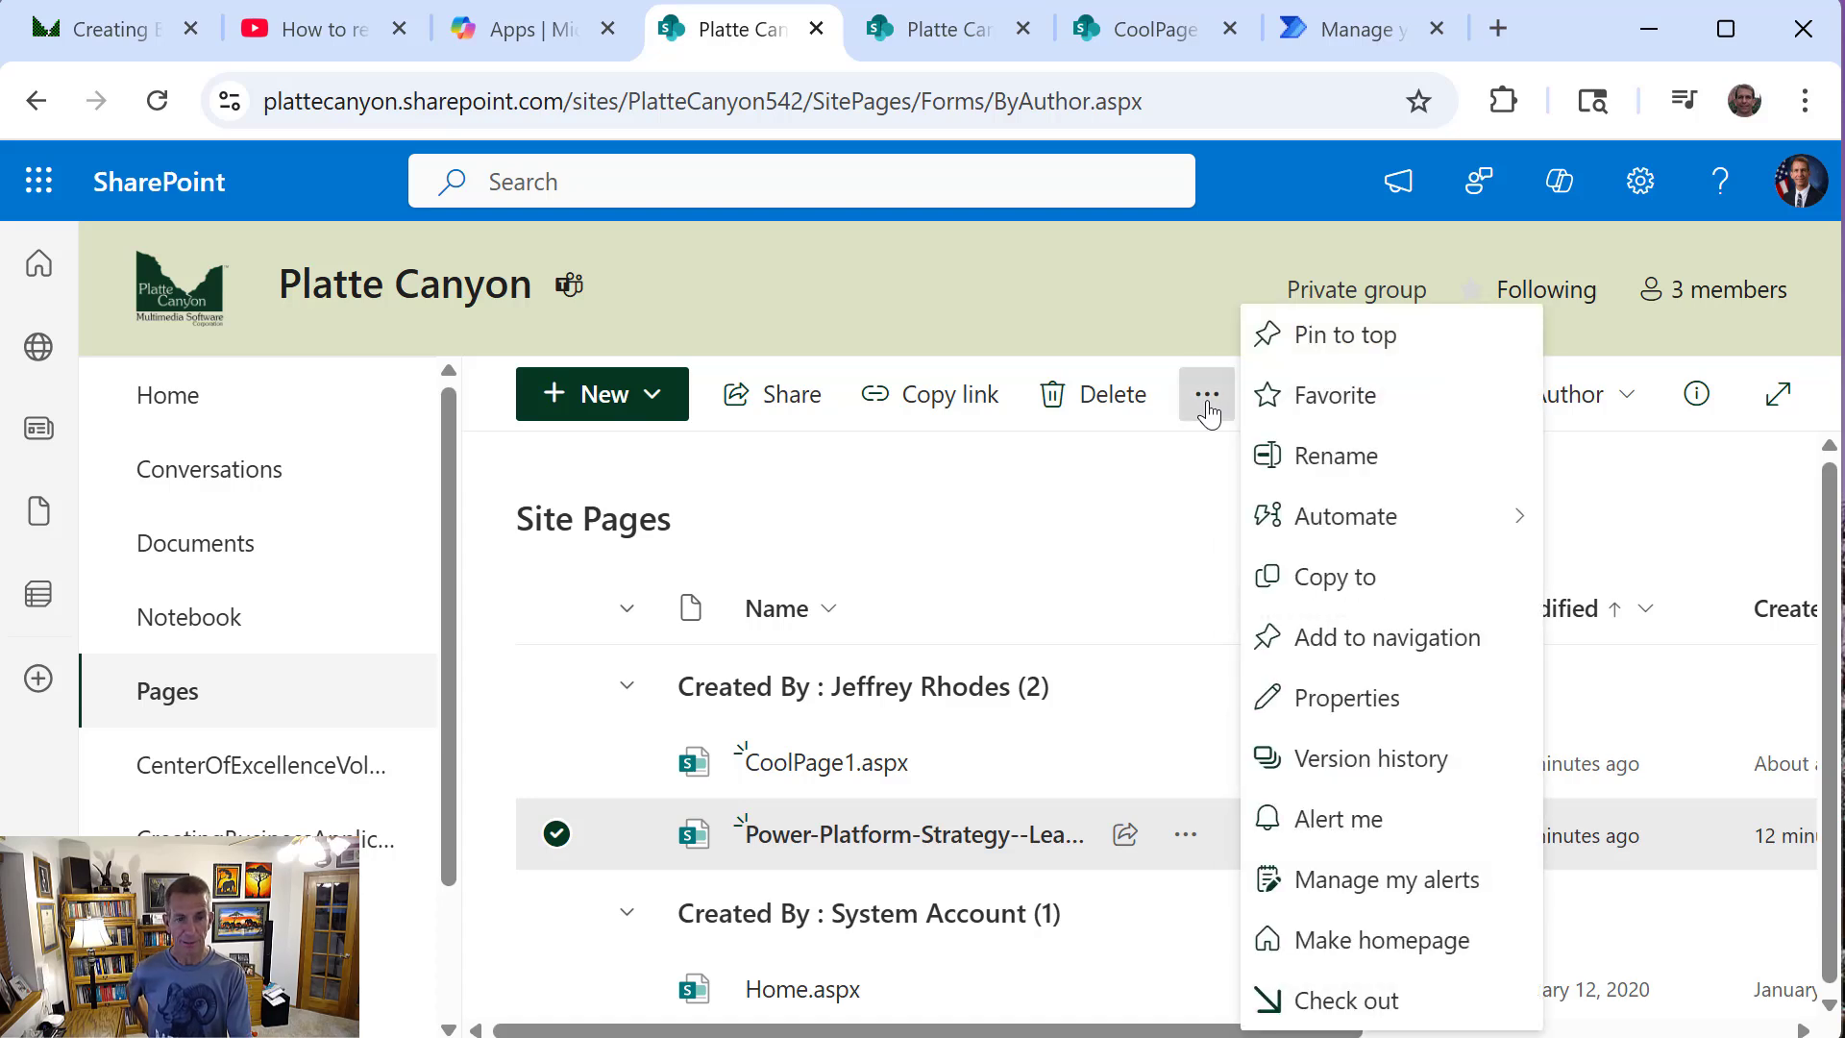
click(1288, 516)
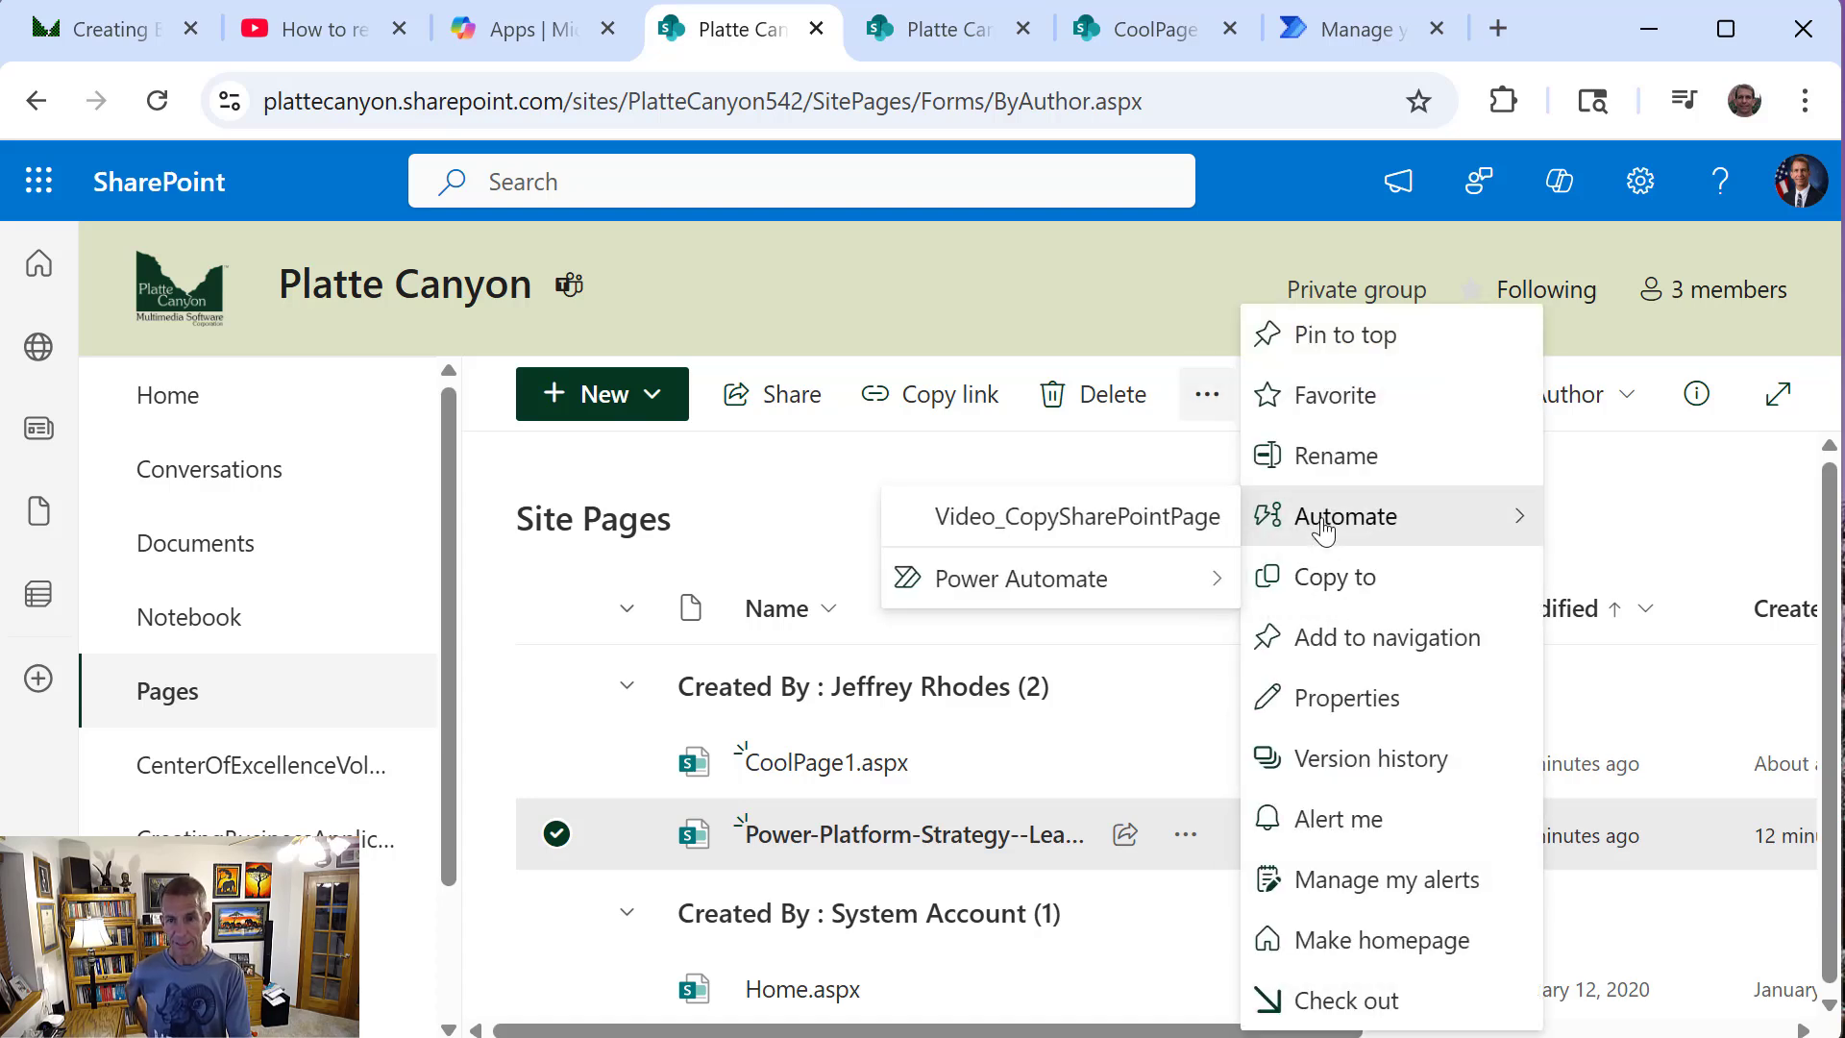
click(1009, 523)
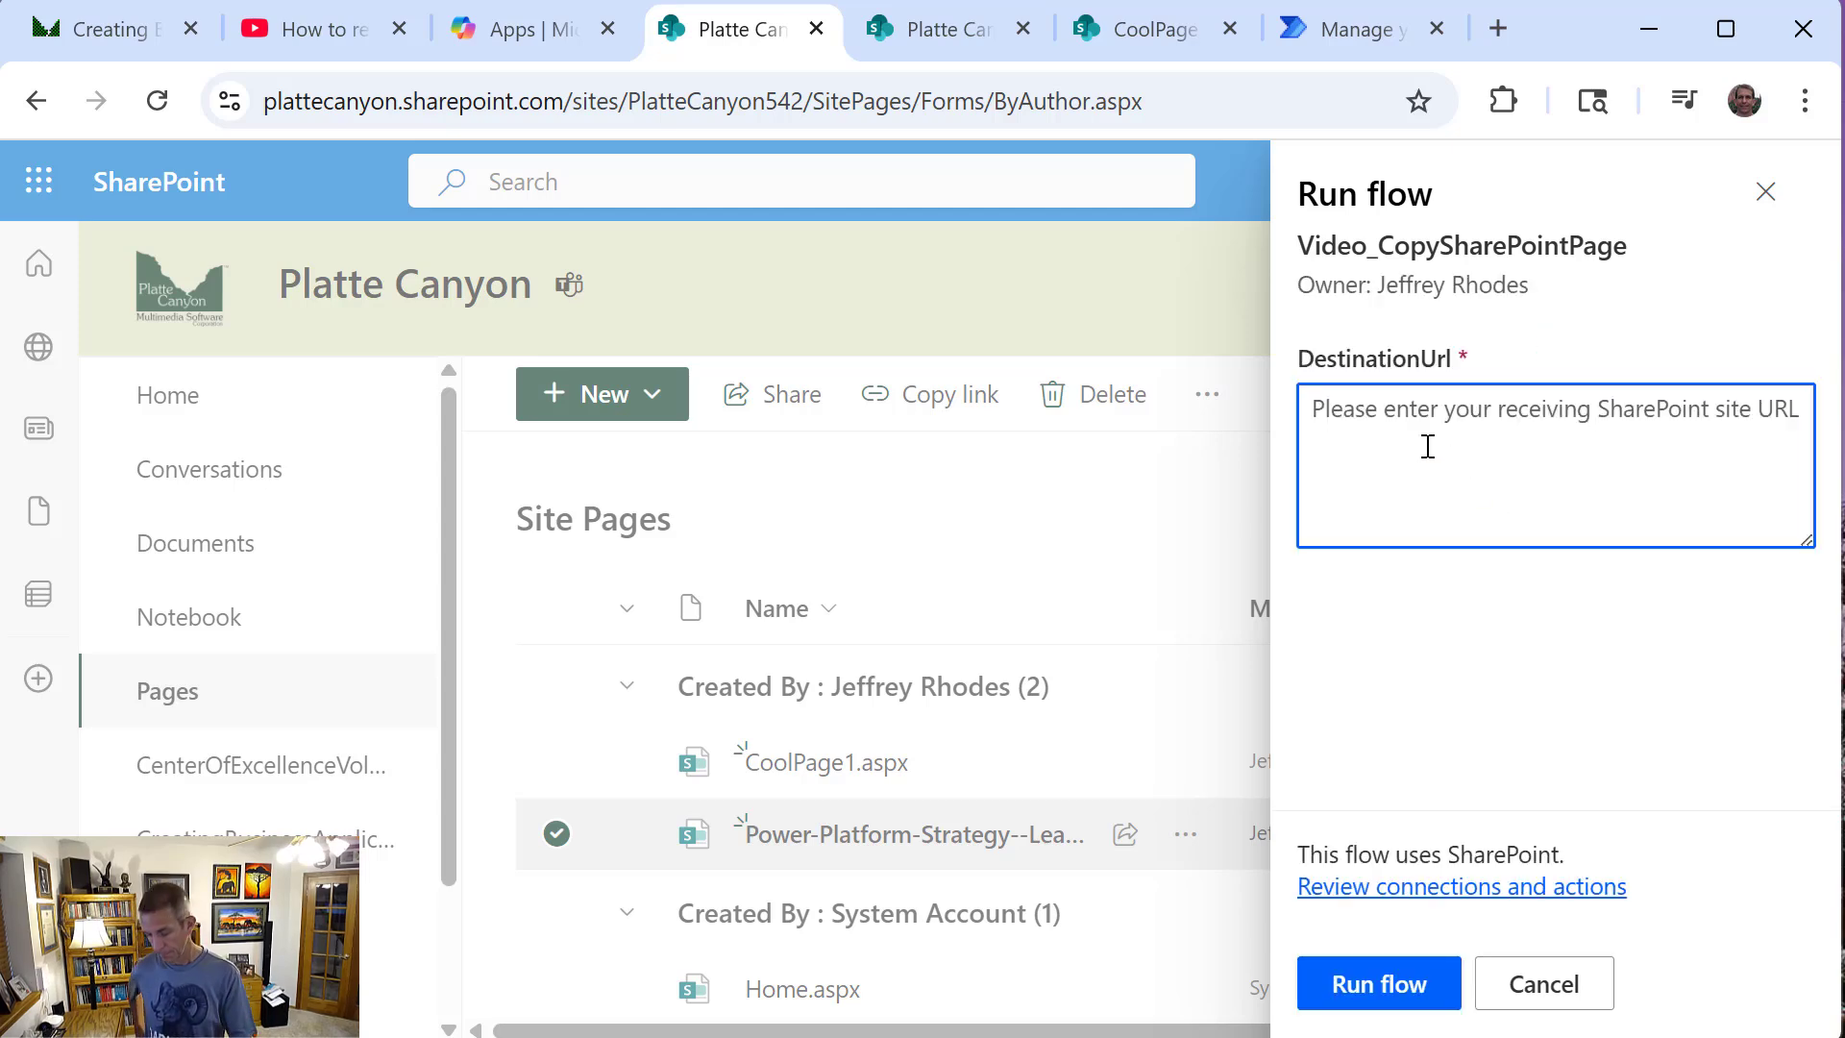
text(https://plattecanyon.sharepoint.com/sites/PlatteCanyon)
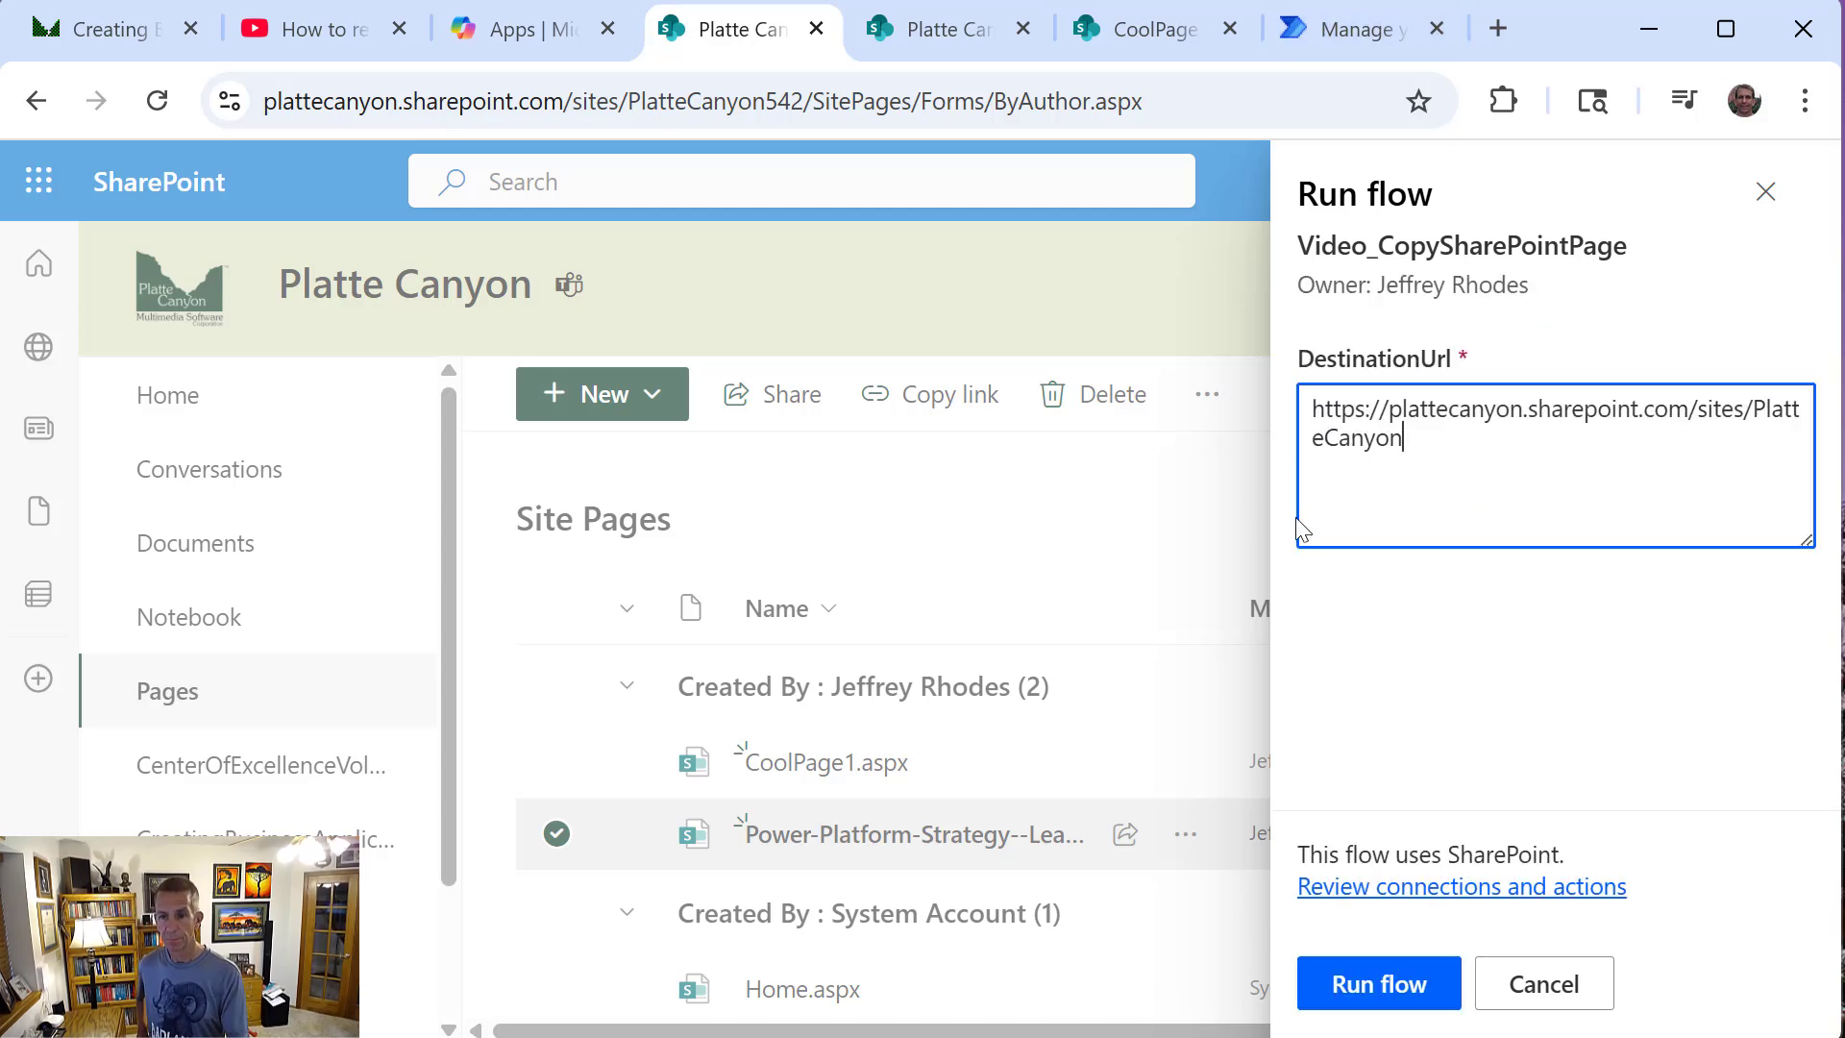
click(1366, 977)
click(1366, 977)
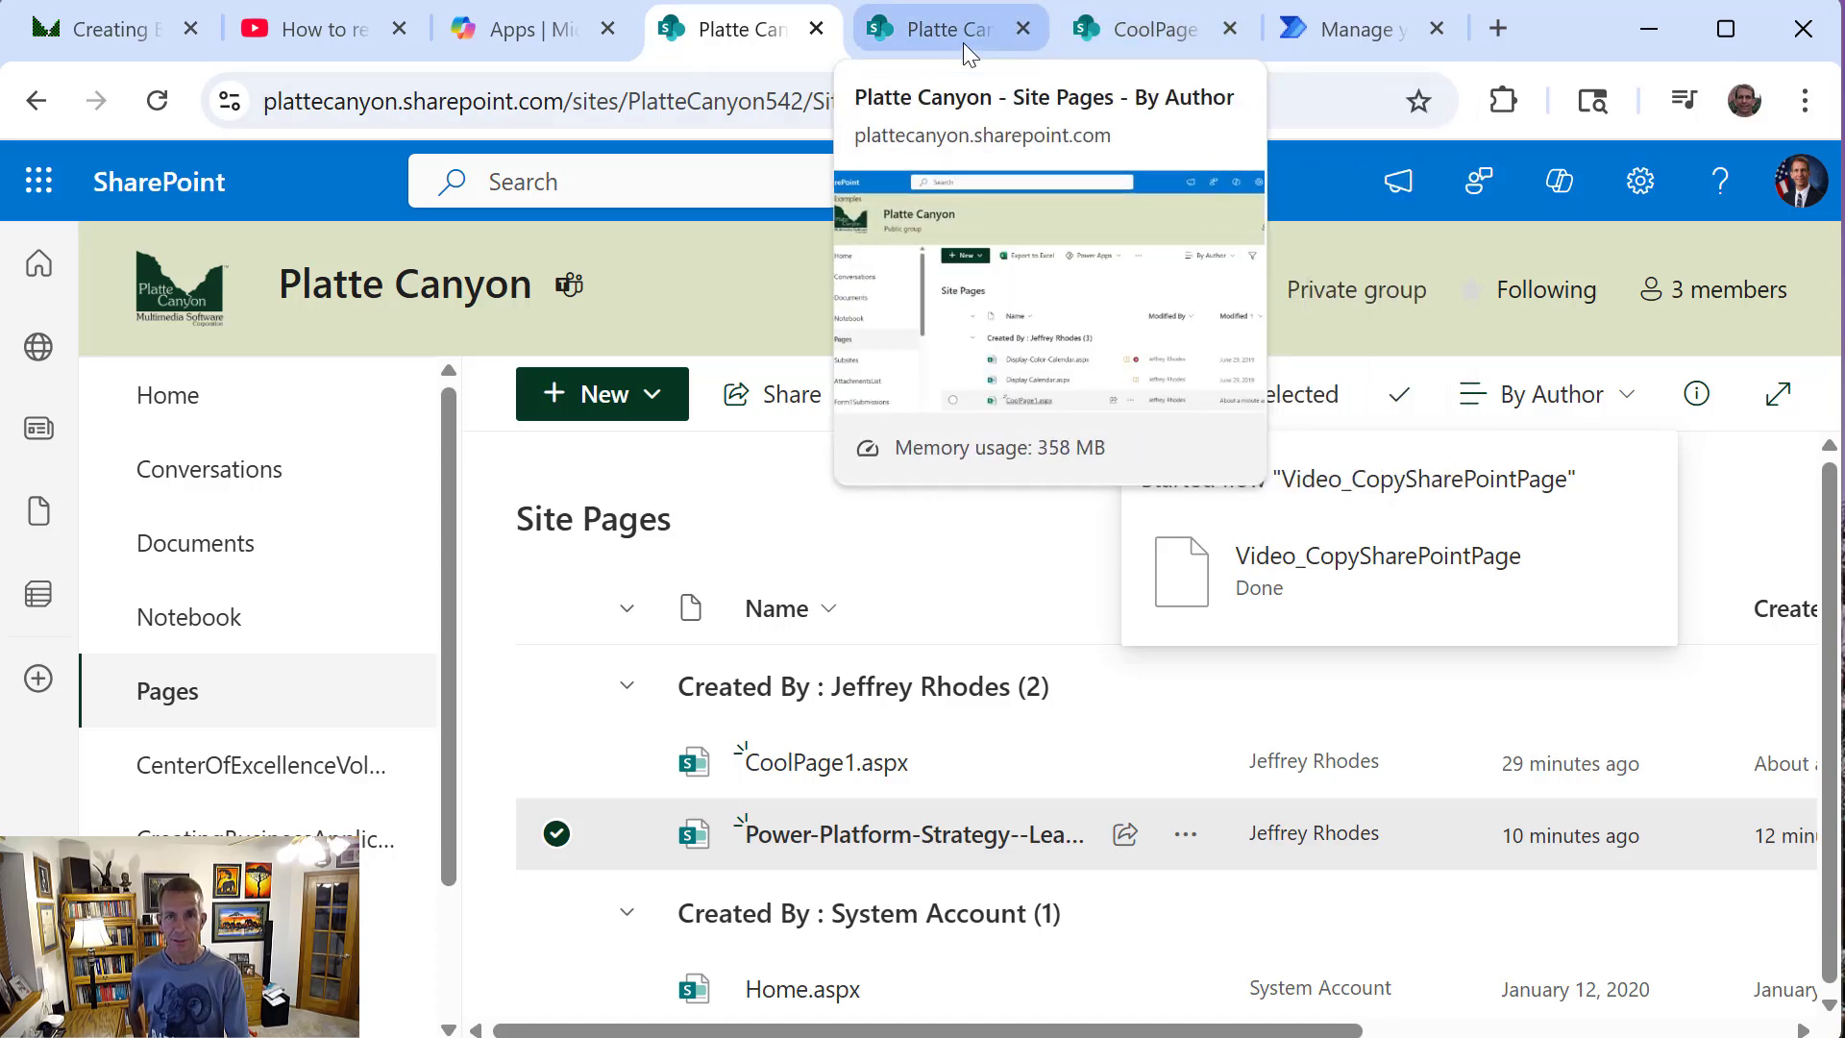
Reload the destination PlatteCanyon site's Site Pages library and open the copied Power-Platform-Strategy page to check it
click(963, 42)
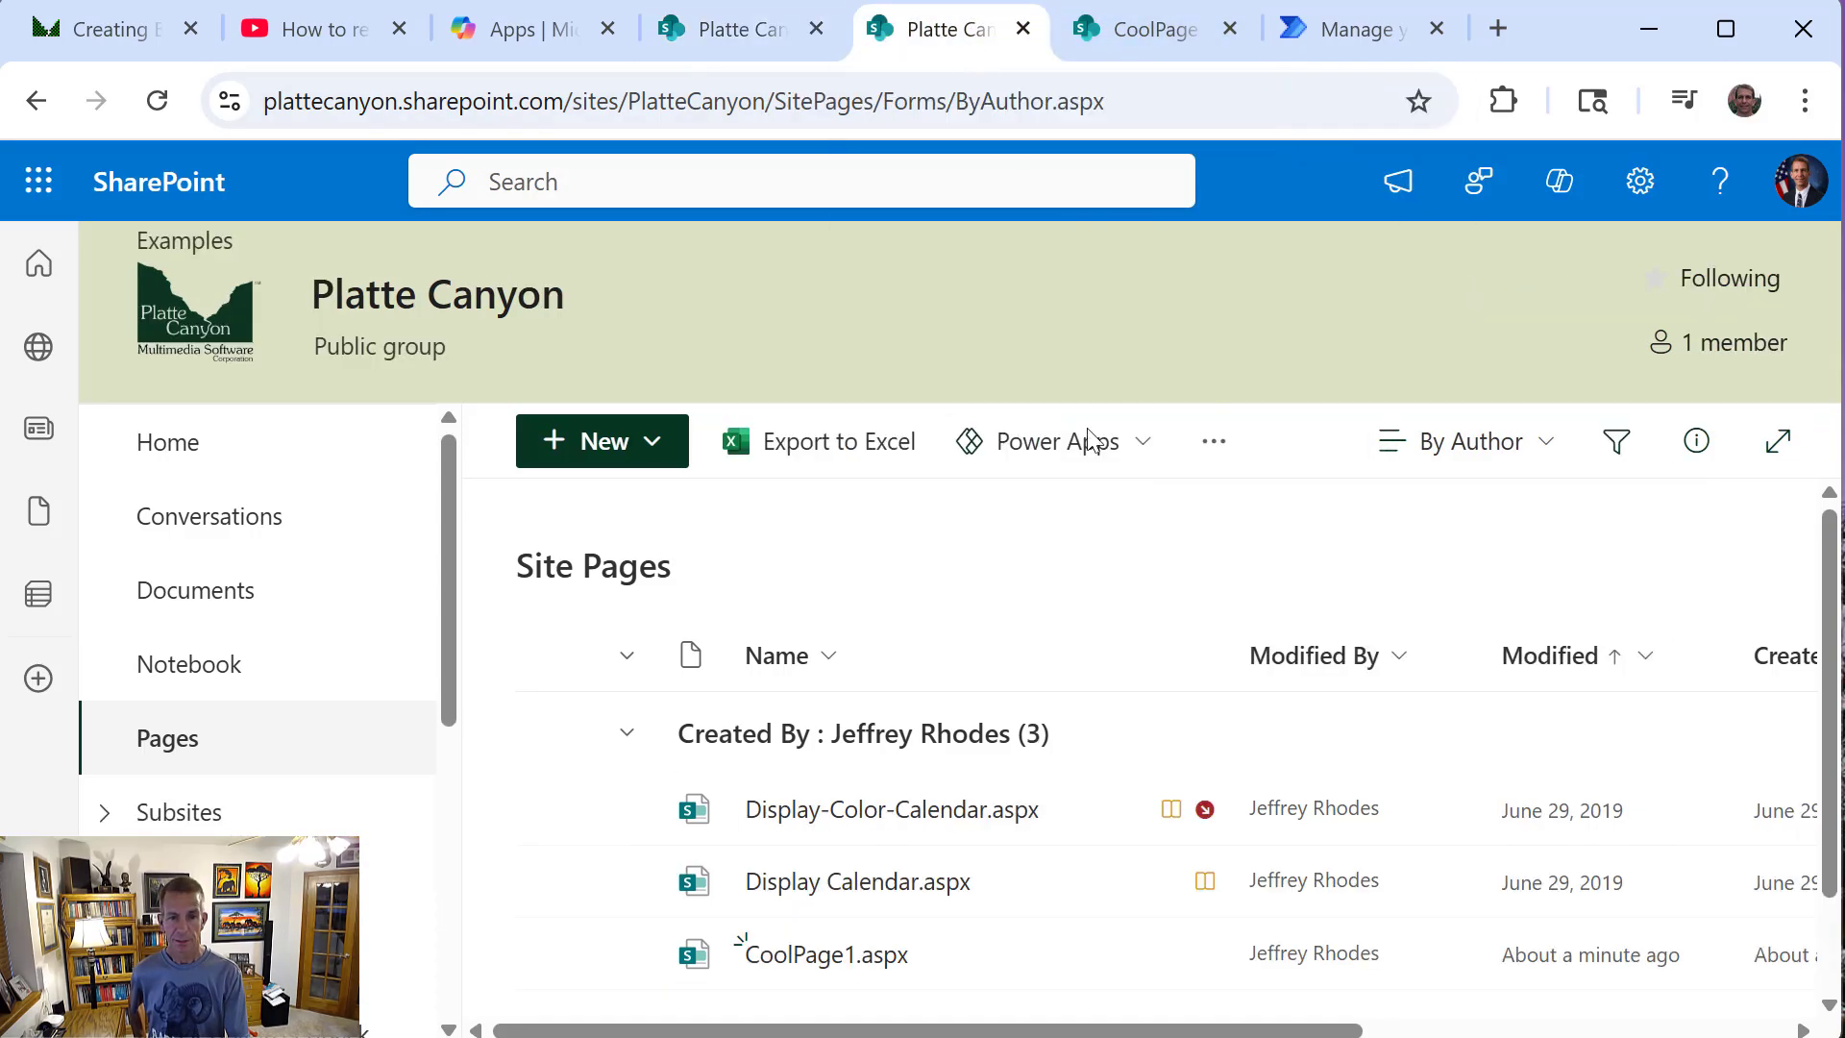
right_click(1073, 567)
click(1144, 611)
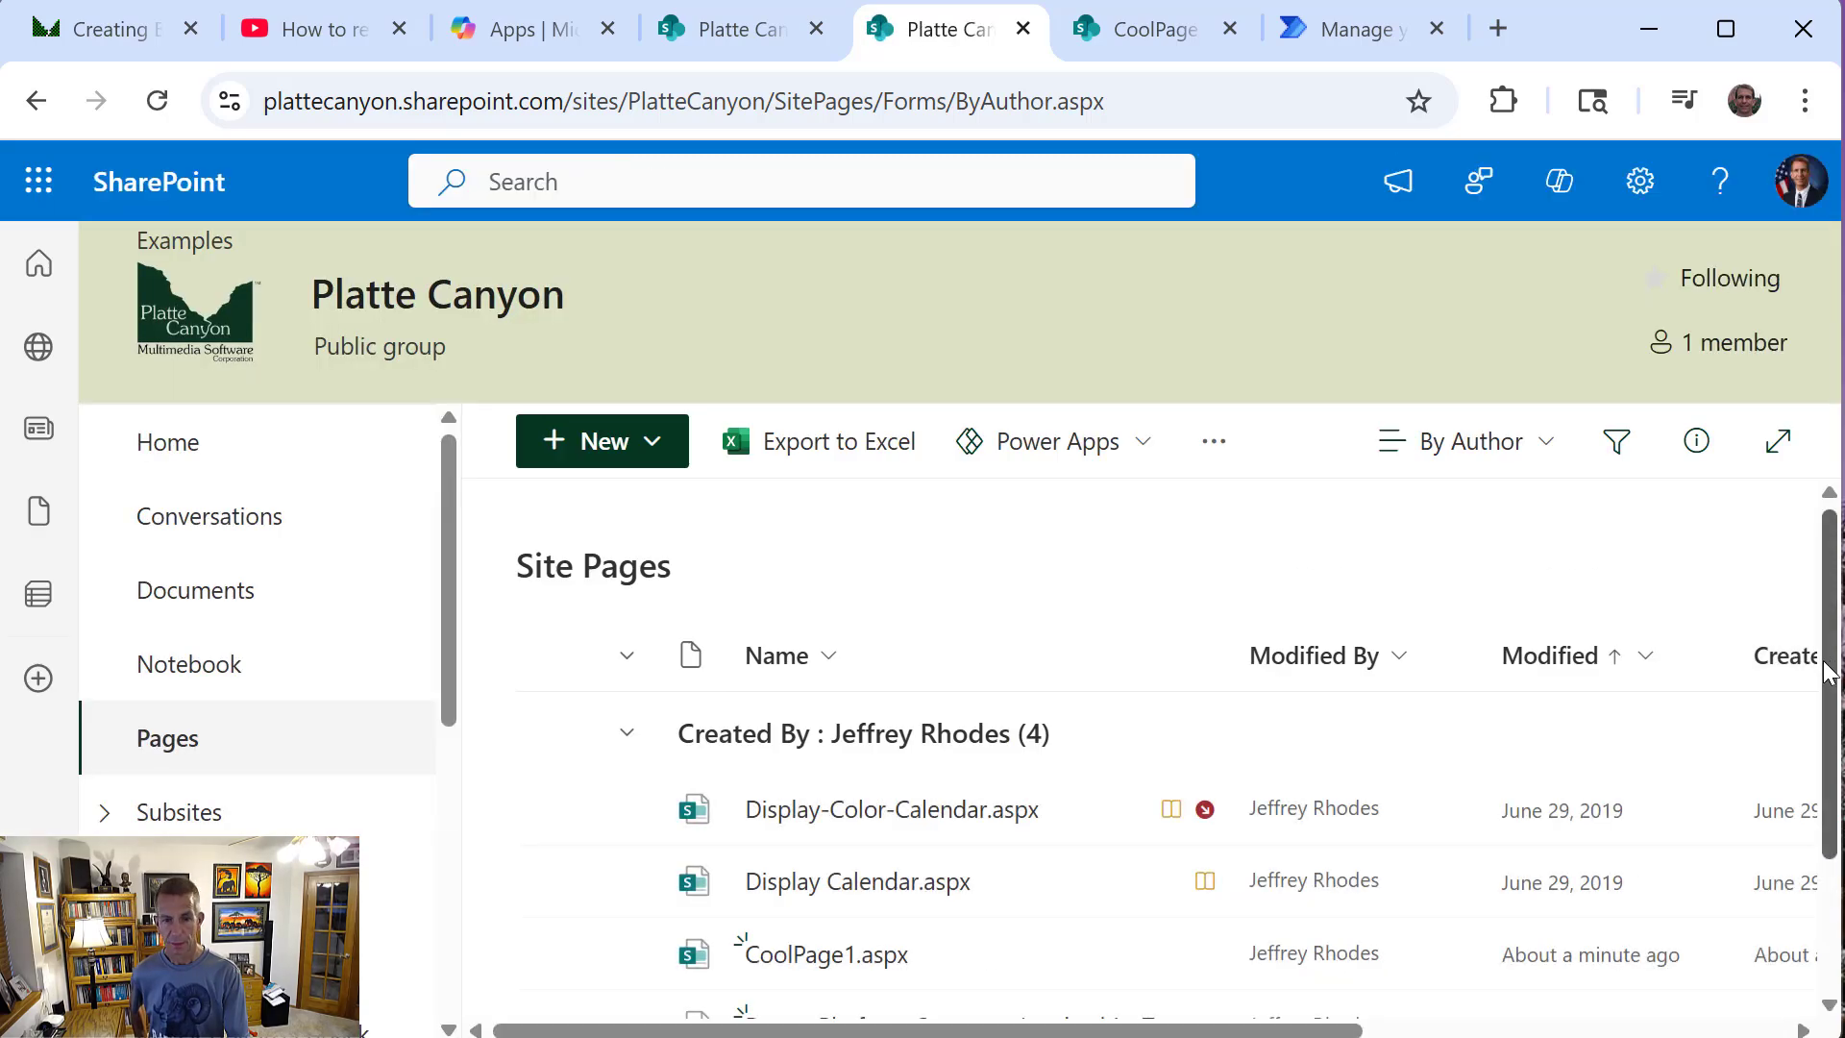
scroll(1826, 670, down, 2)
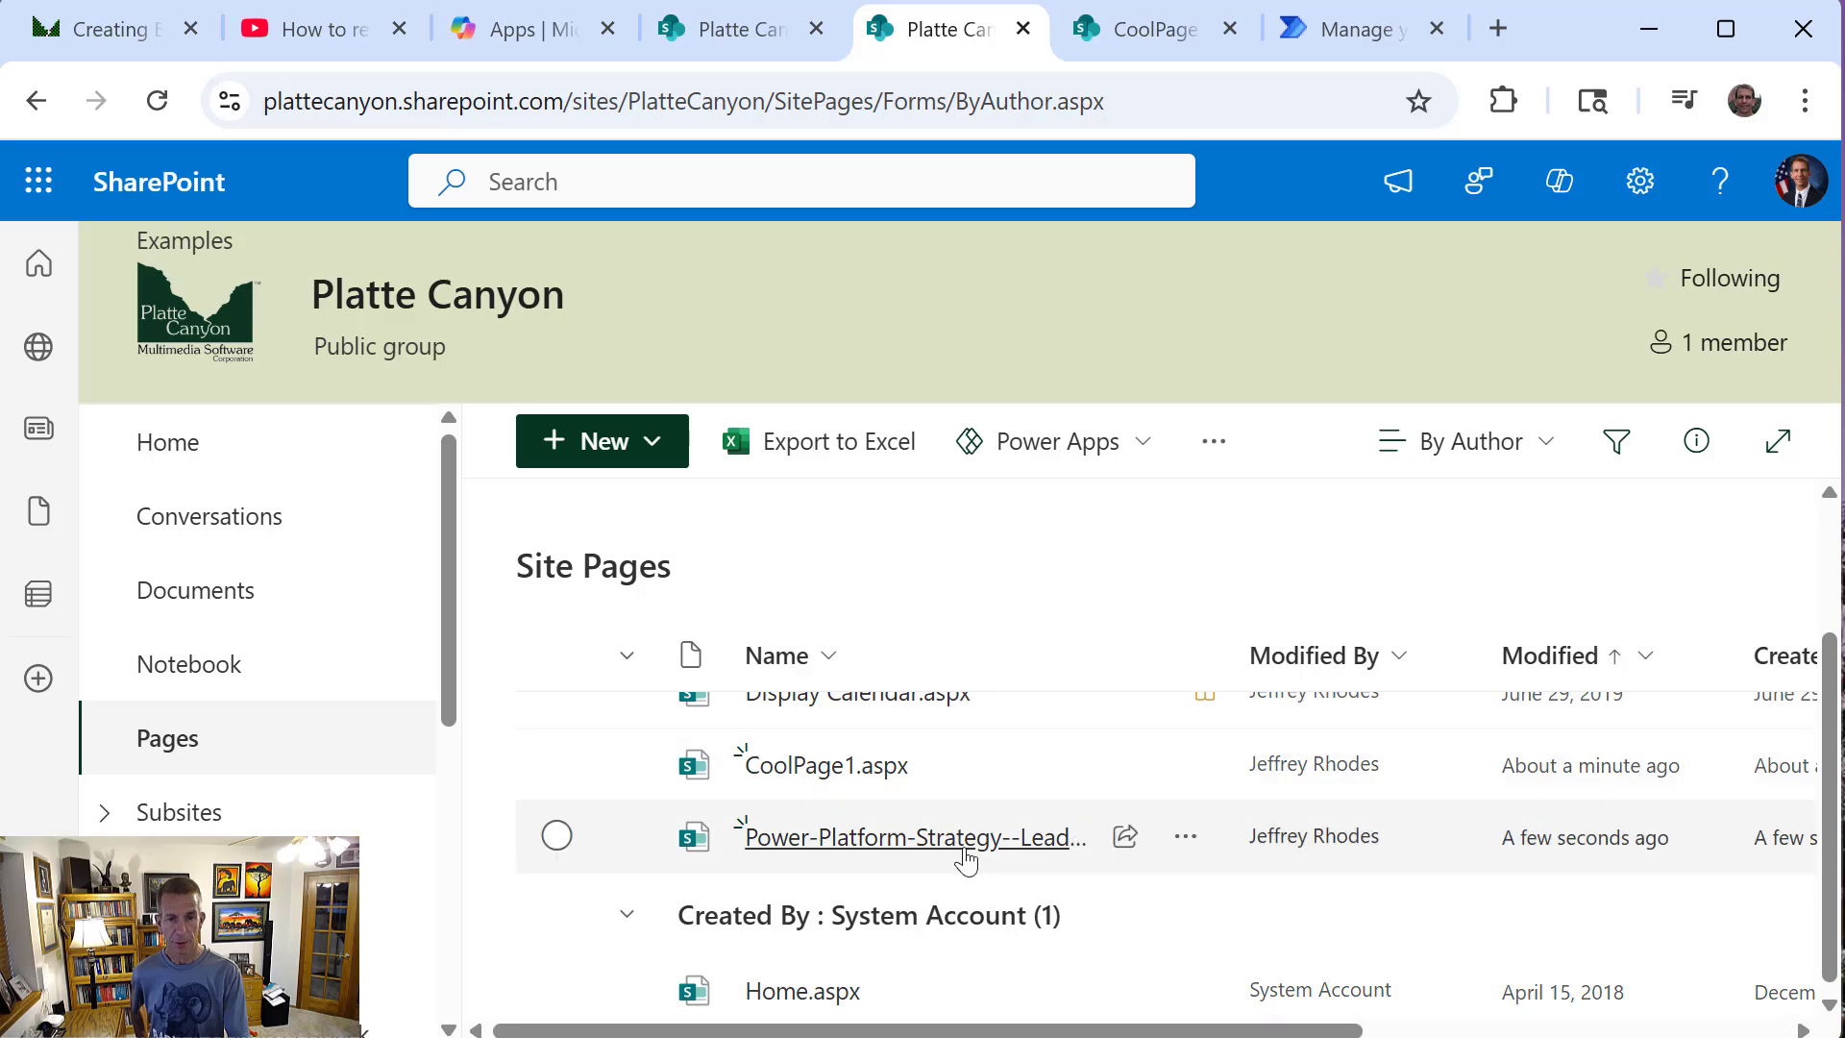
click(964, 851)
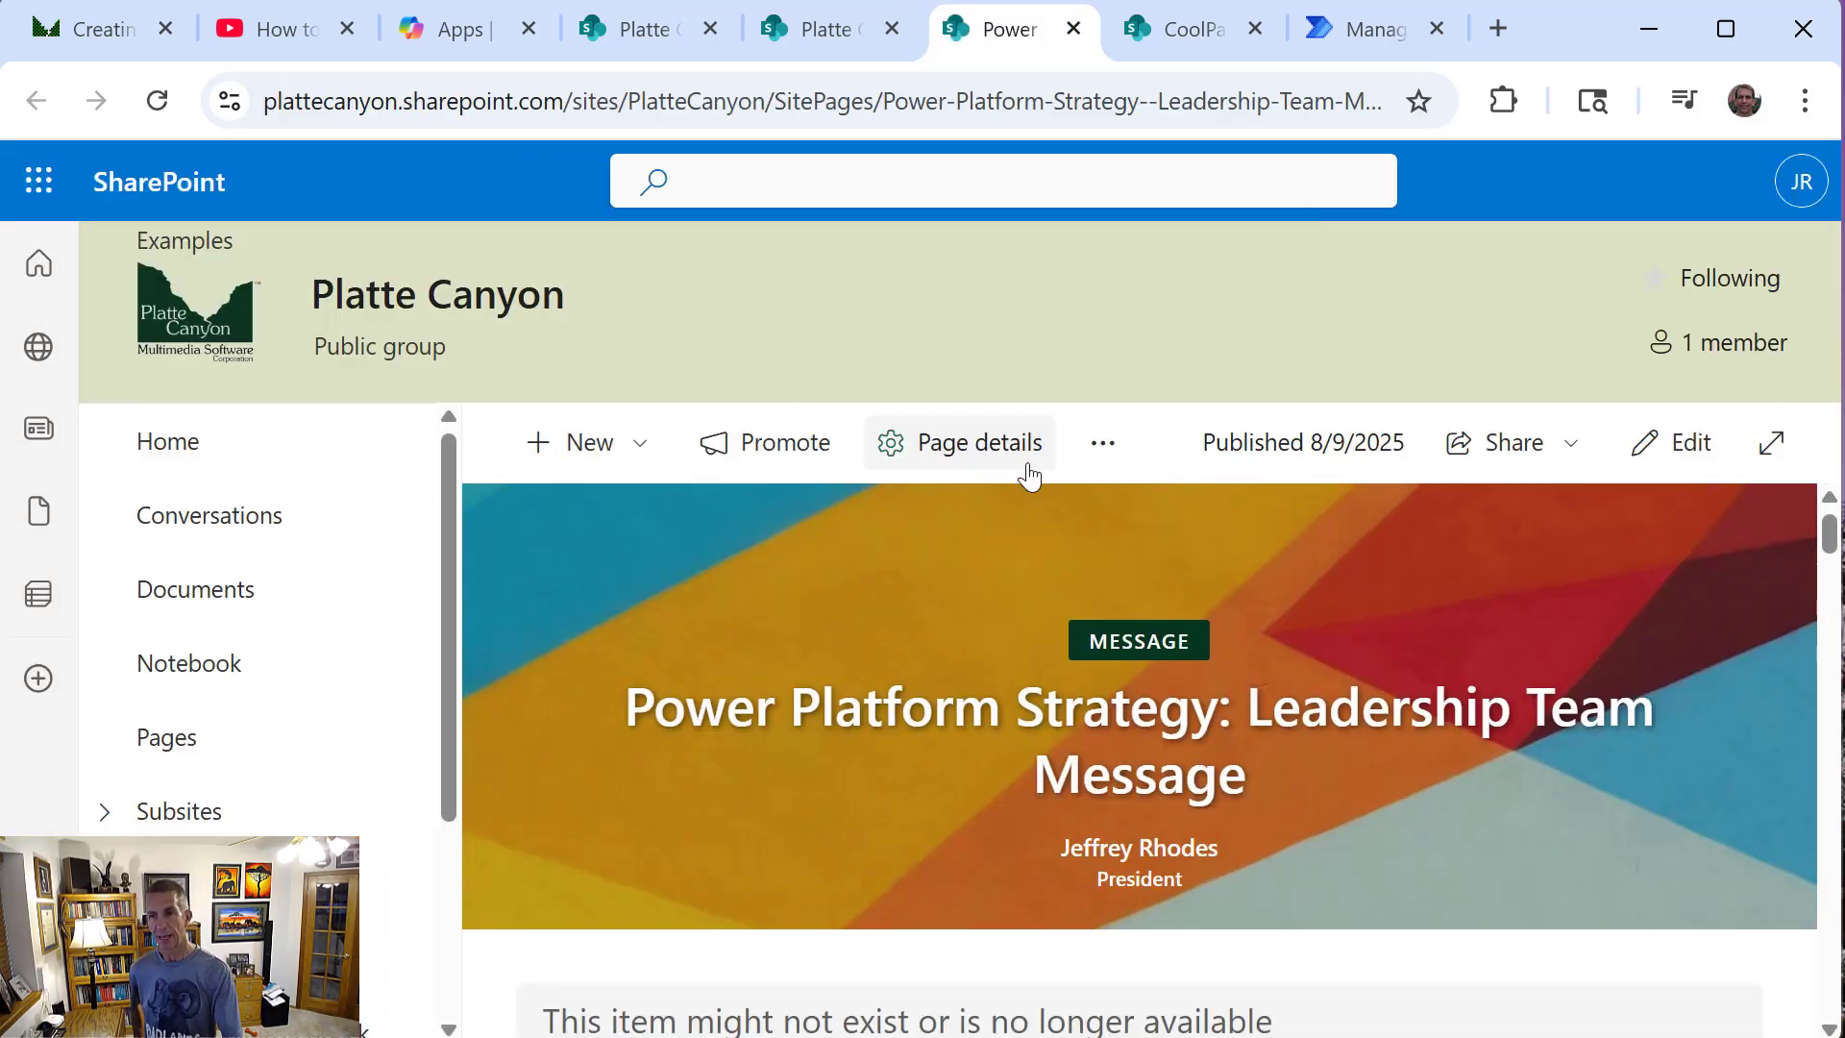
mouse_move(1829, 552)
mouse_down()
mouse_move(1832, 993)
mouse_move(1831, 533)
mouse_up()
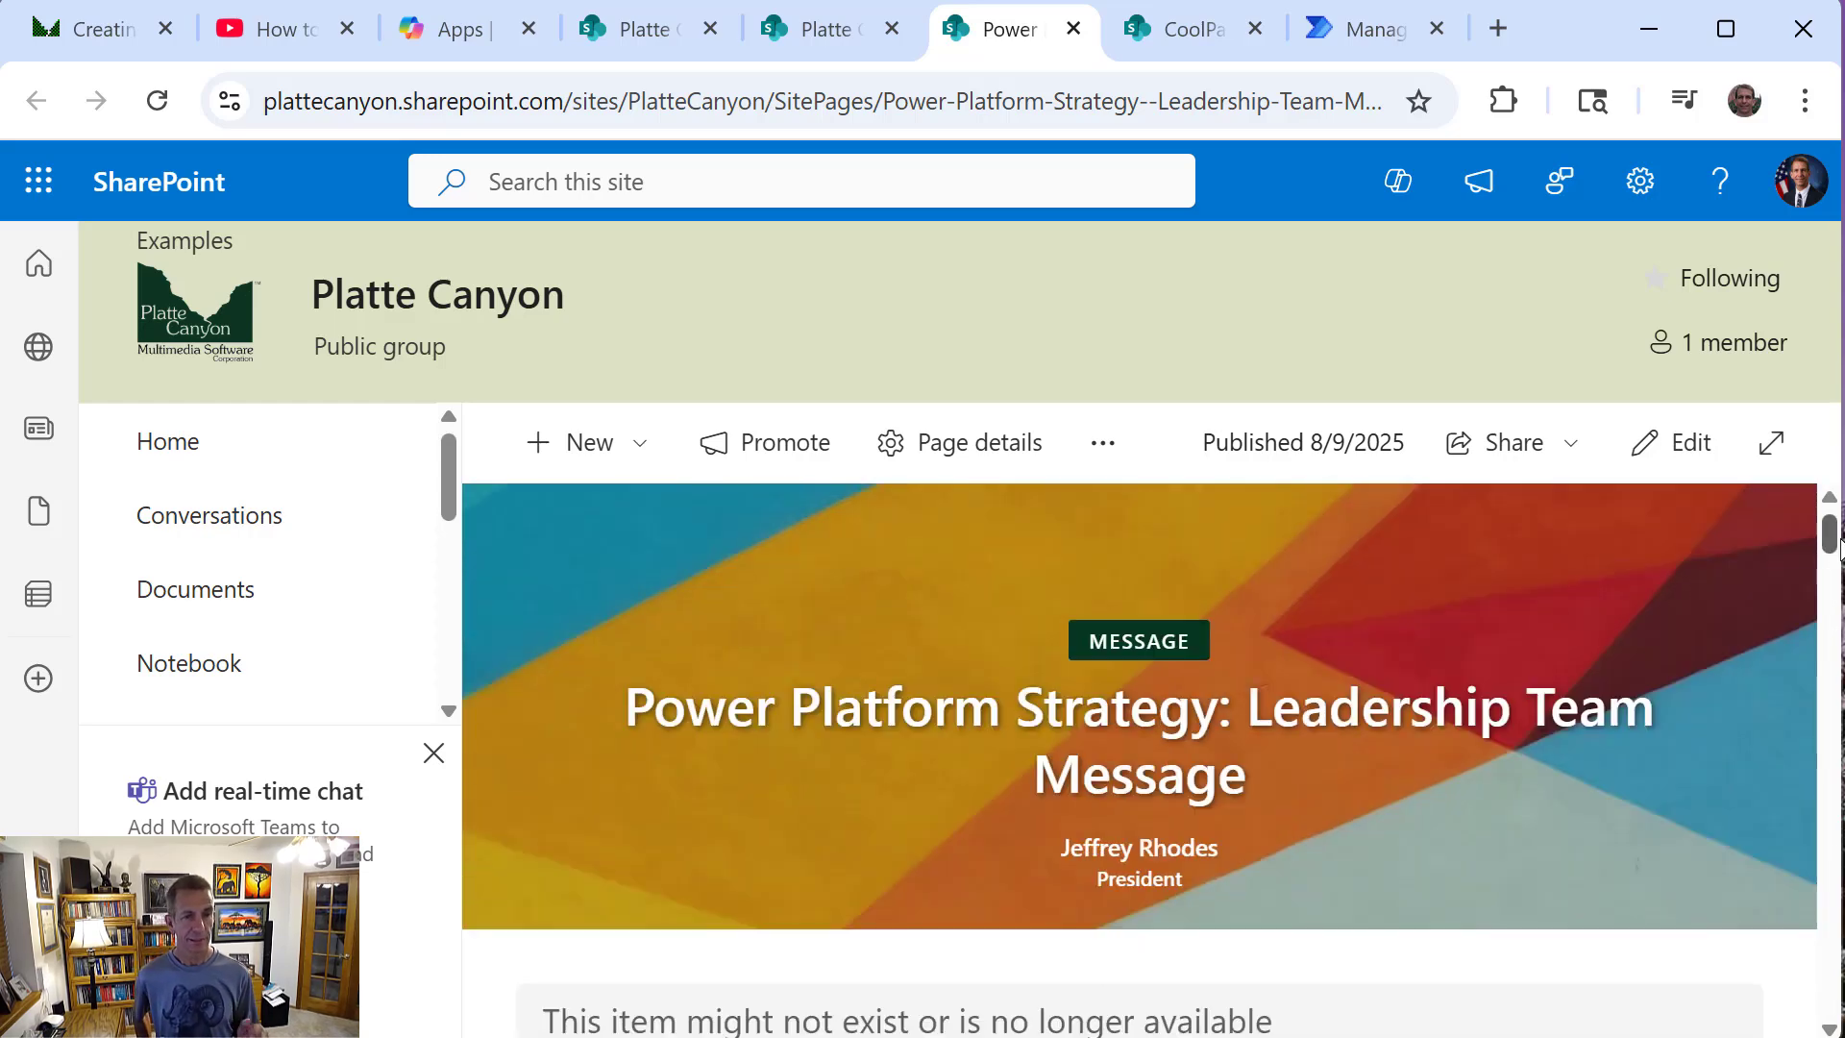
Switch to Power Automate, return to the flow's details page and check its 28-day run history
click(1403, 31)
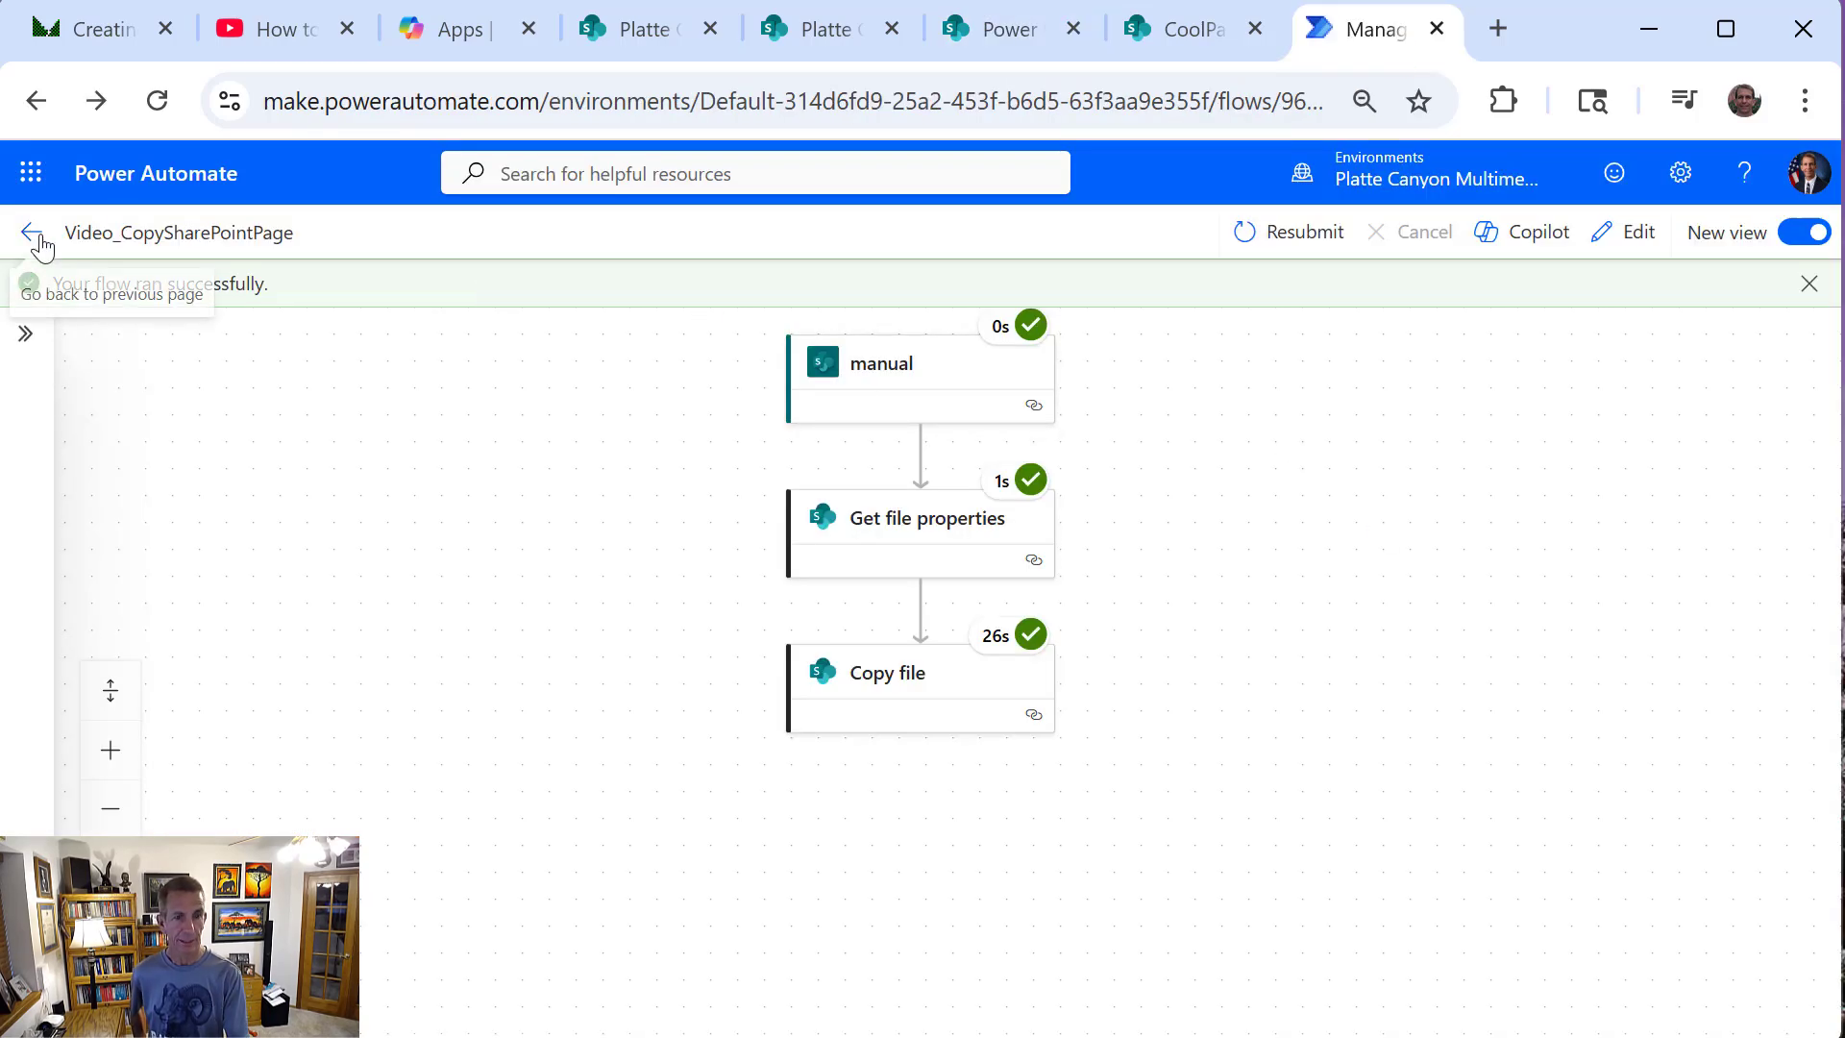
click(30, 238)
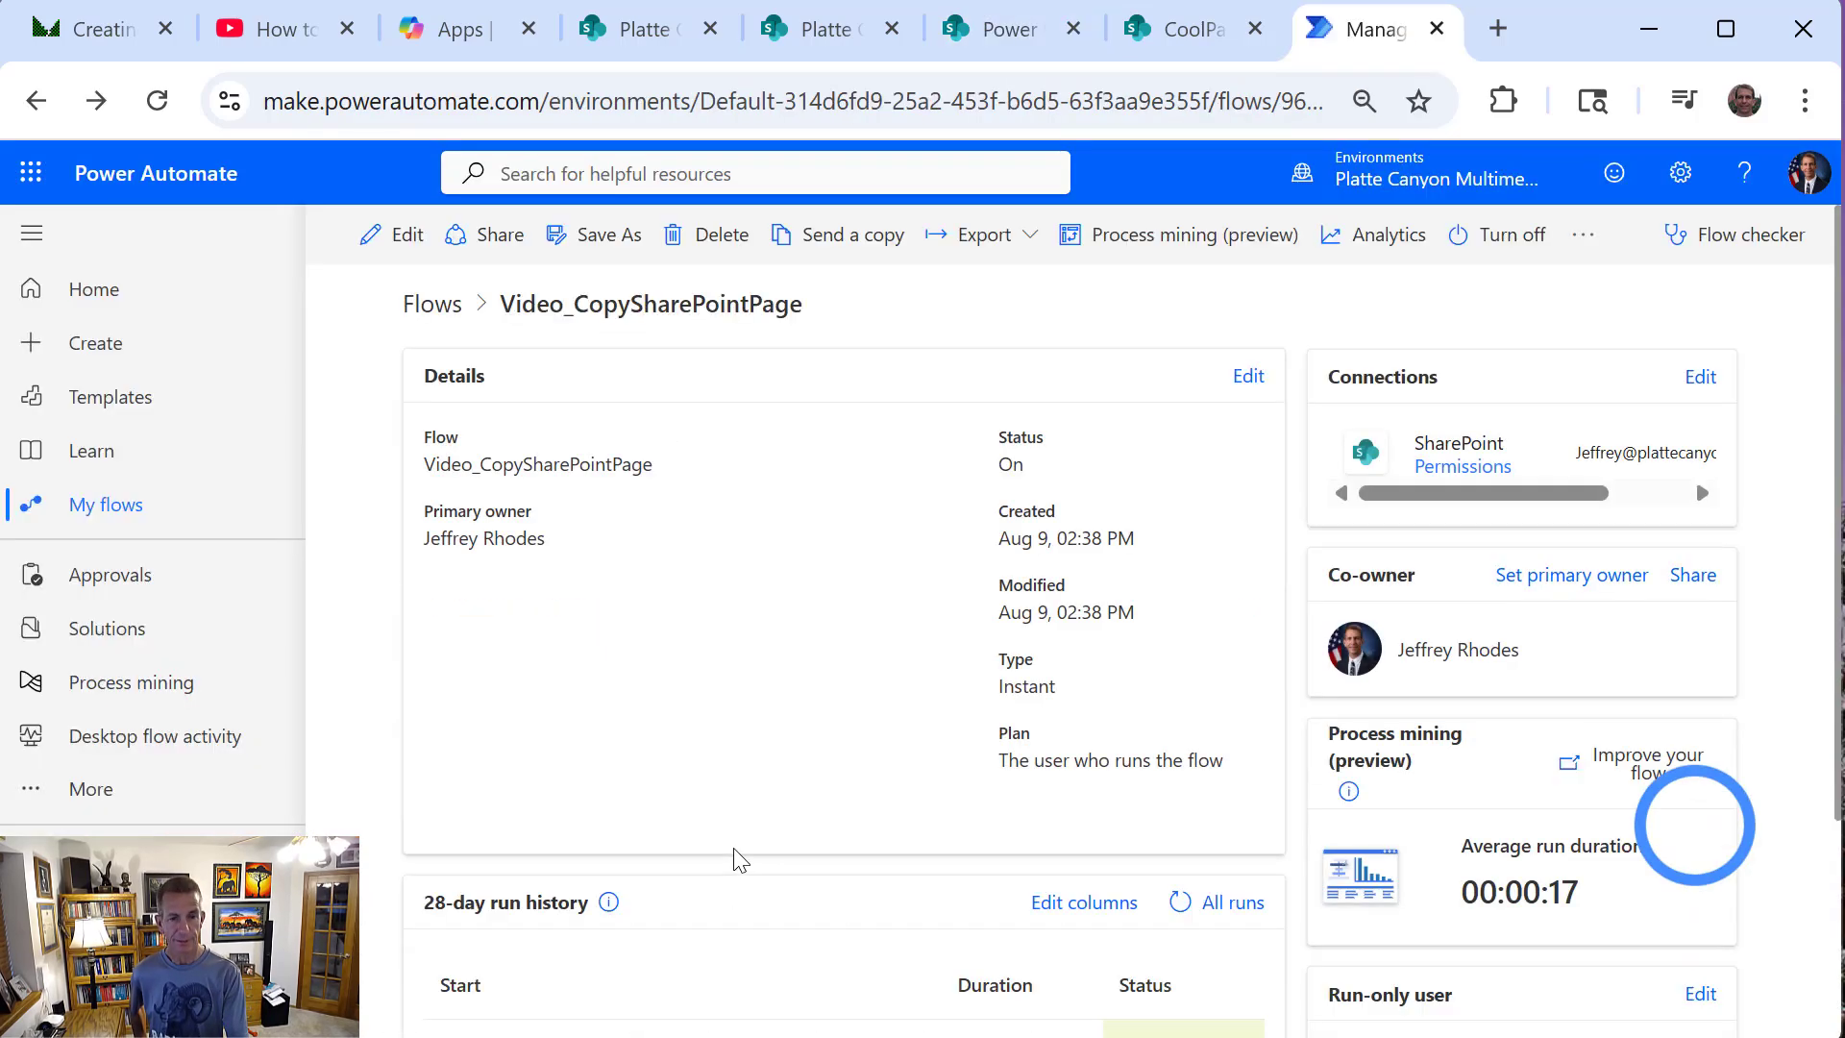
scroll(733, 850, down, 3)
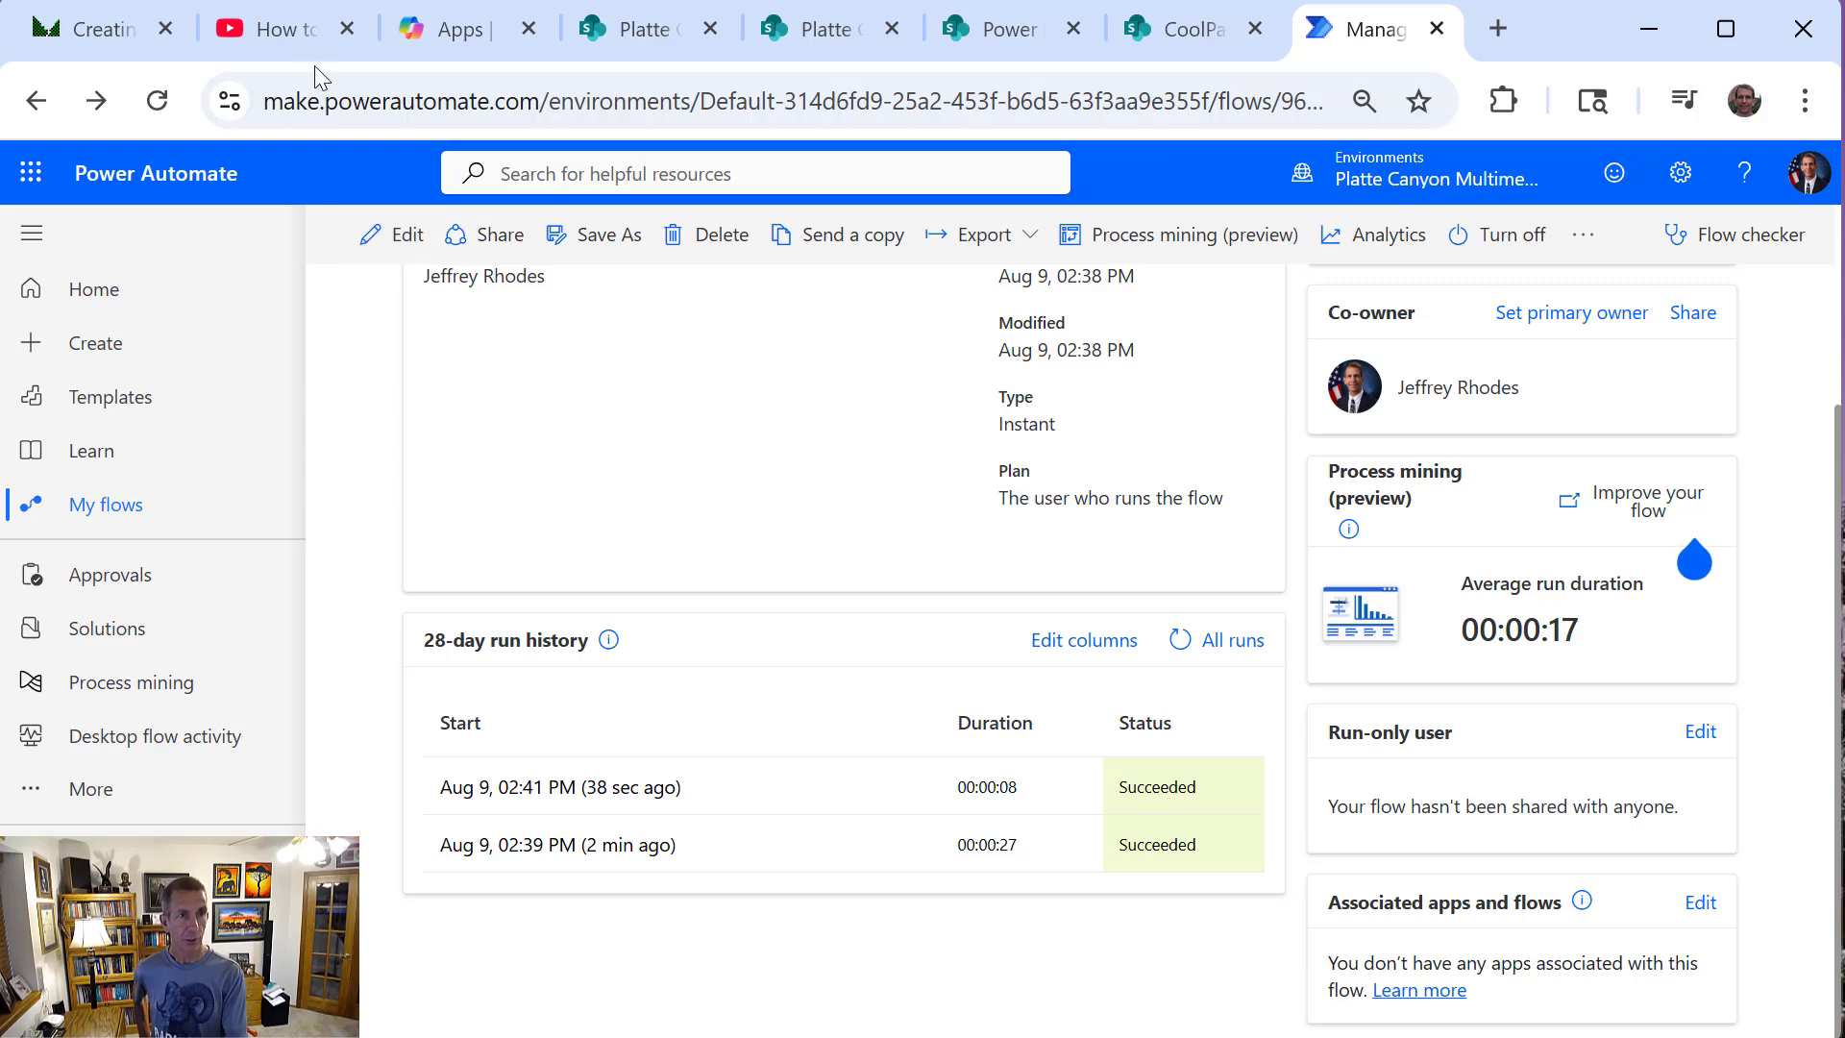
Switch to the YouTube video about SharePoint pages with Power Automate
click(270, 37)
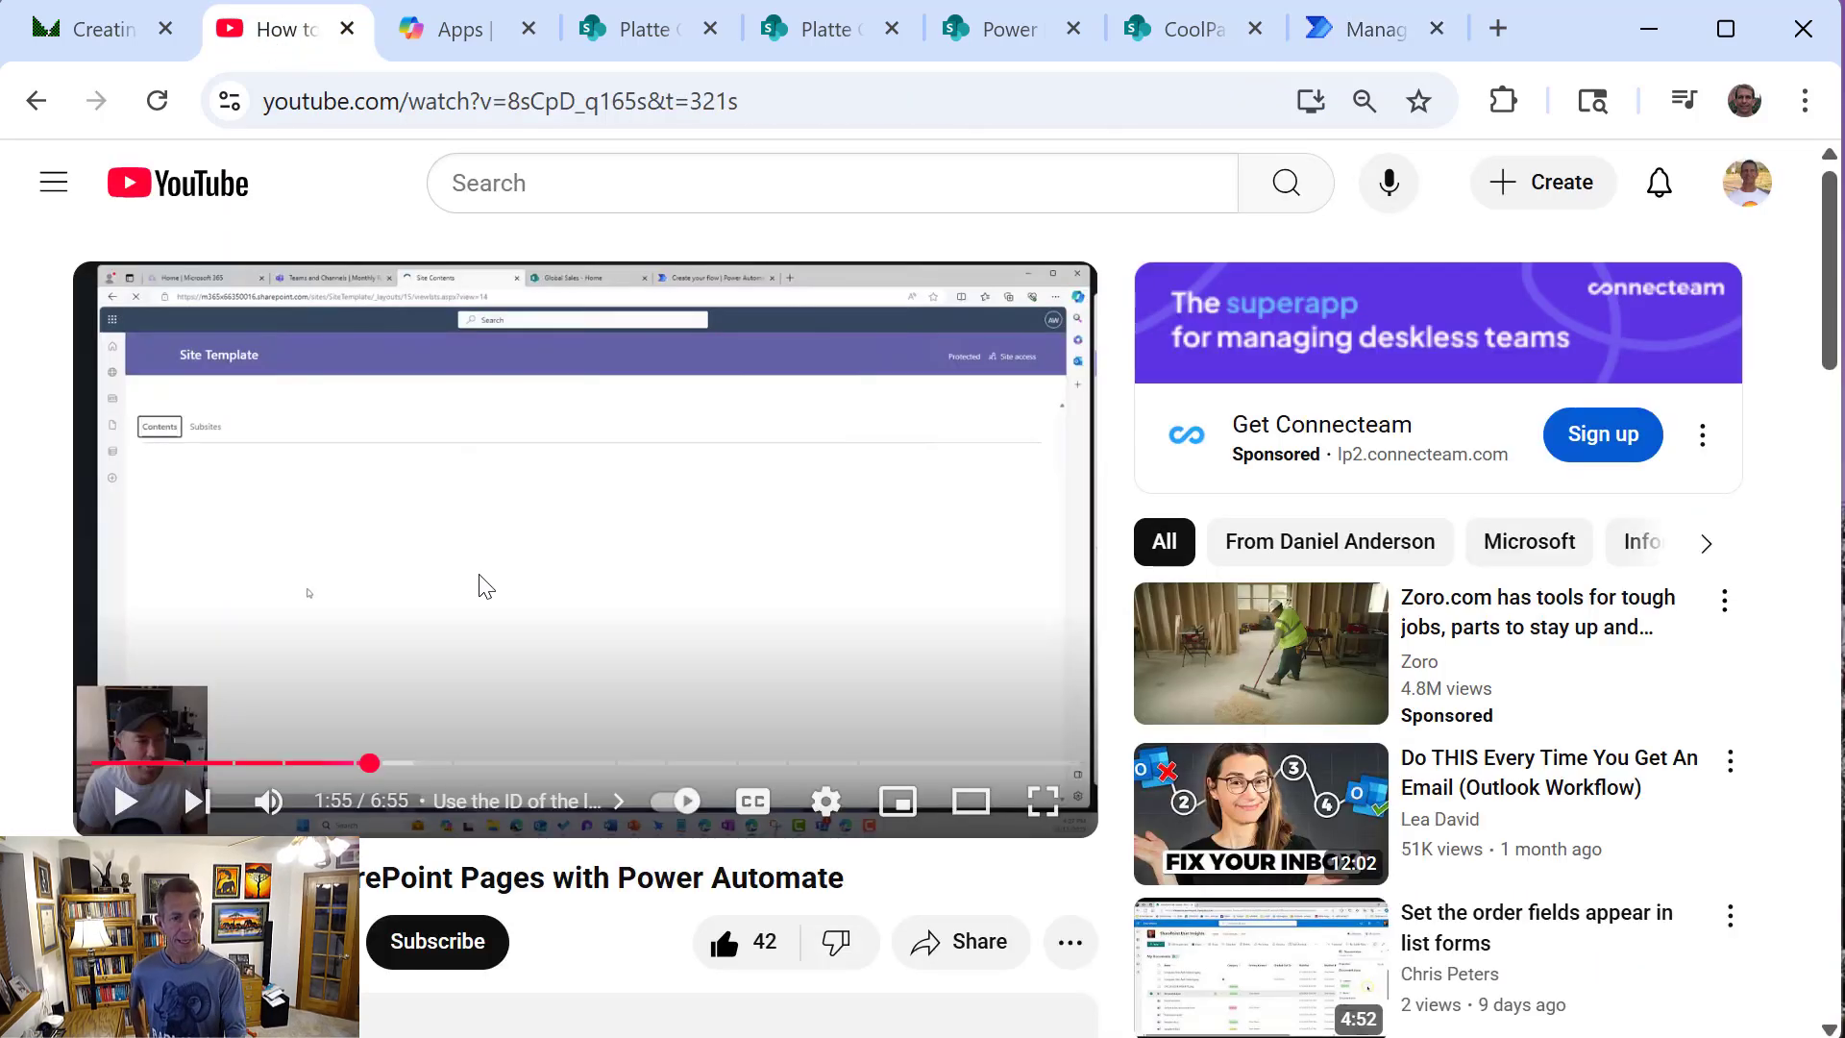